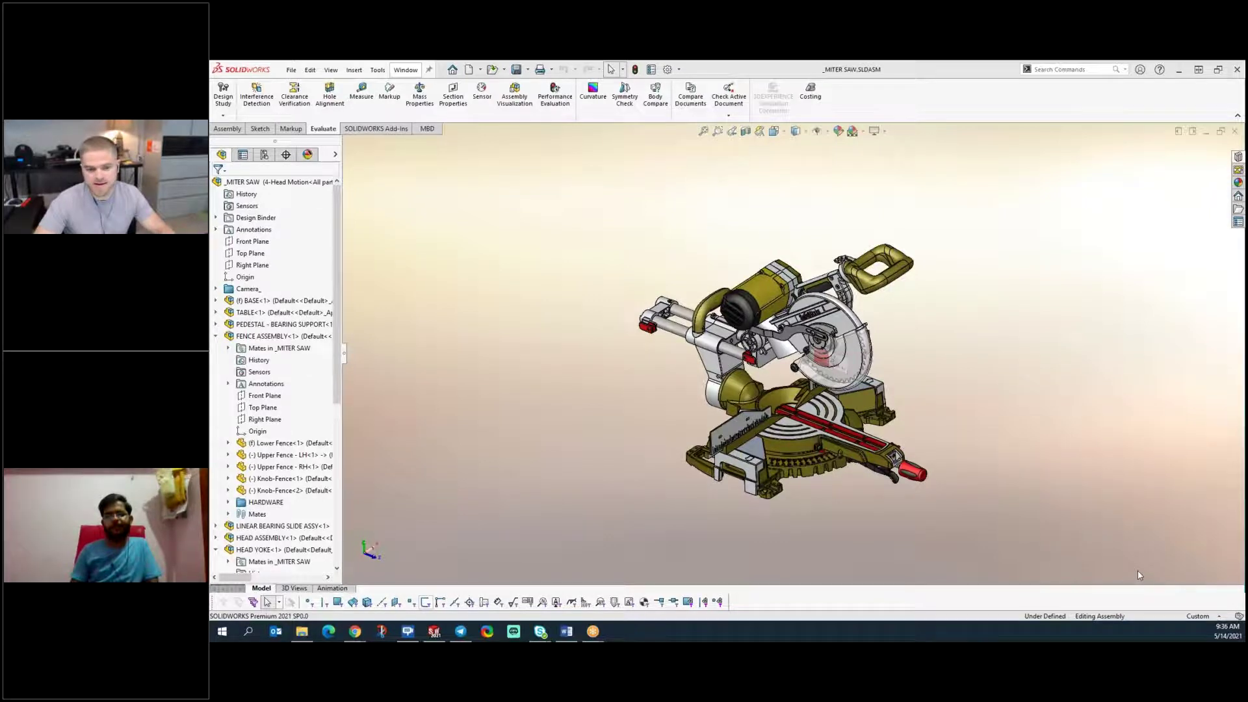
- Switch to Chrome and load the 3DEXPERIENCE dashboard from the saved bookmarks in a new browser tab
key(alt+Tab)
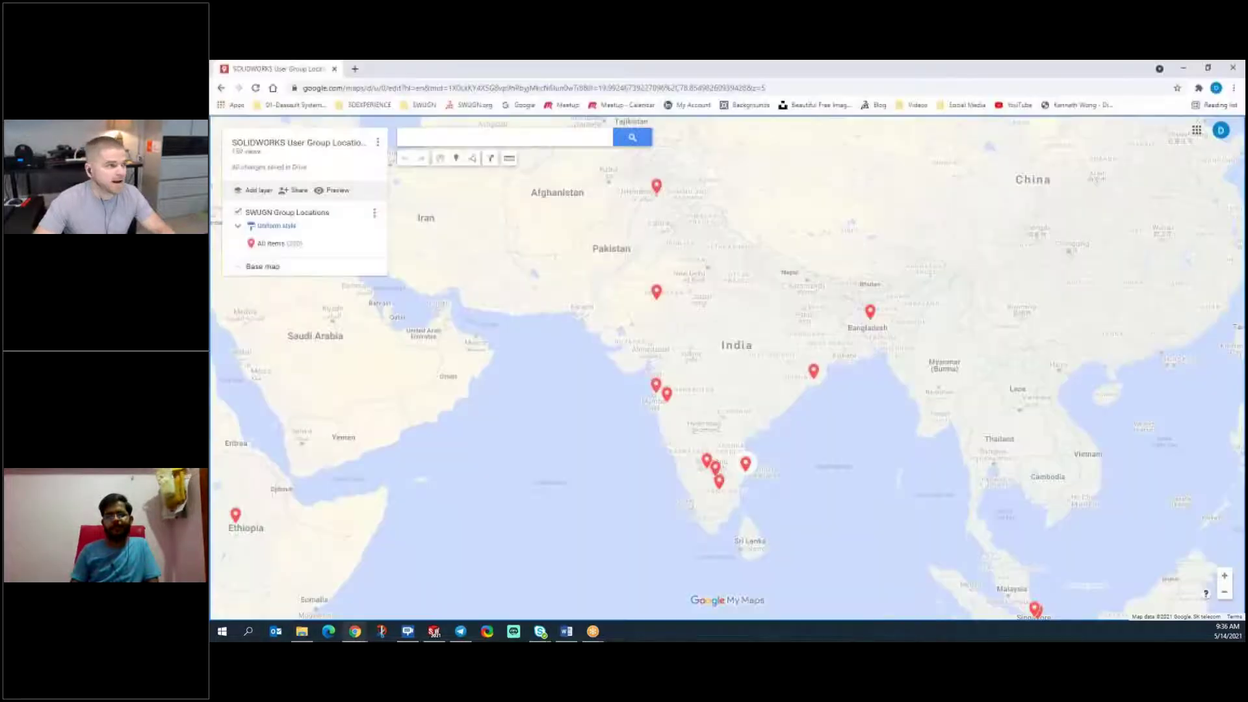
click(355, 70)
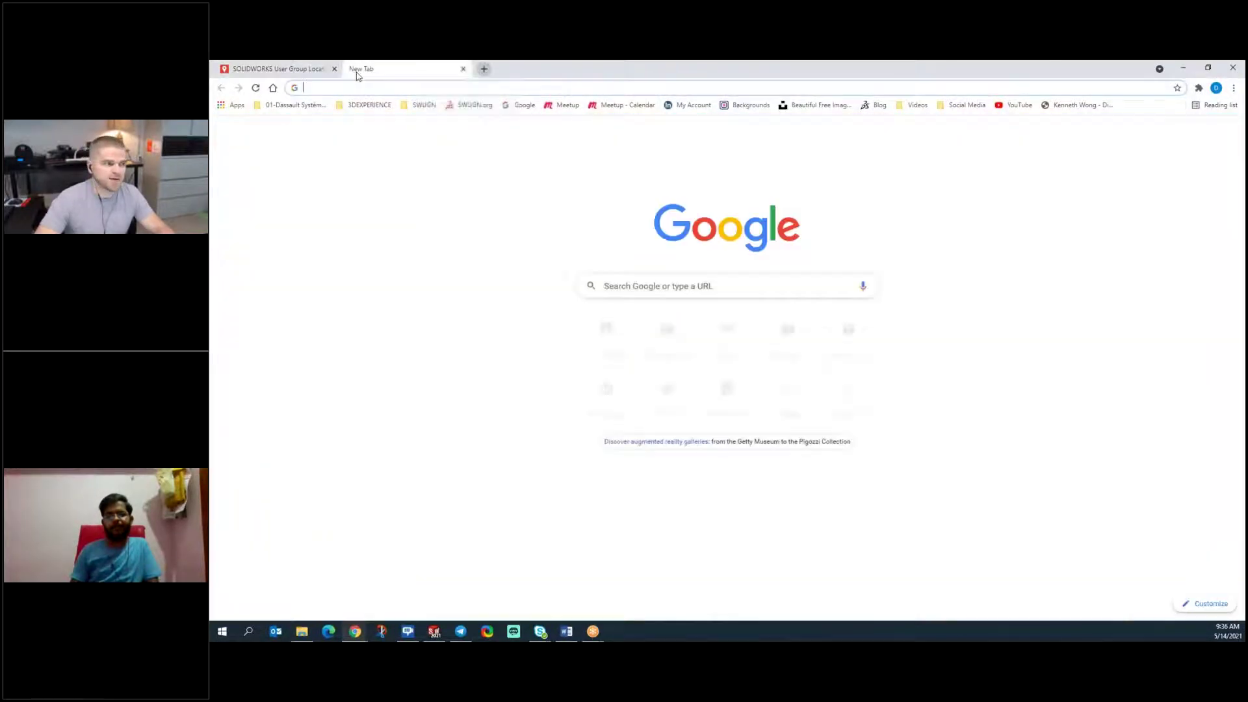
click(422, 105)
mouse_move(370, 105)
click(390, 171)
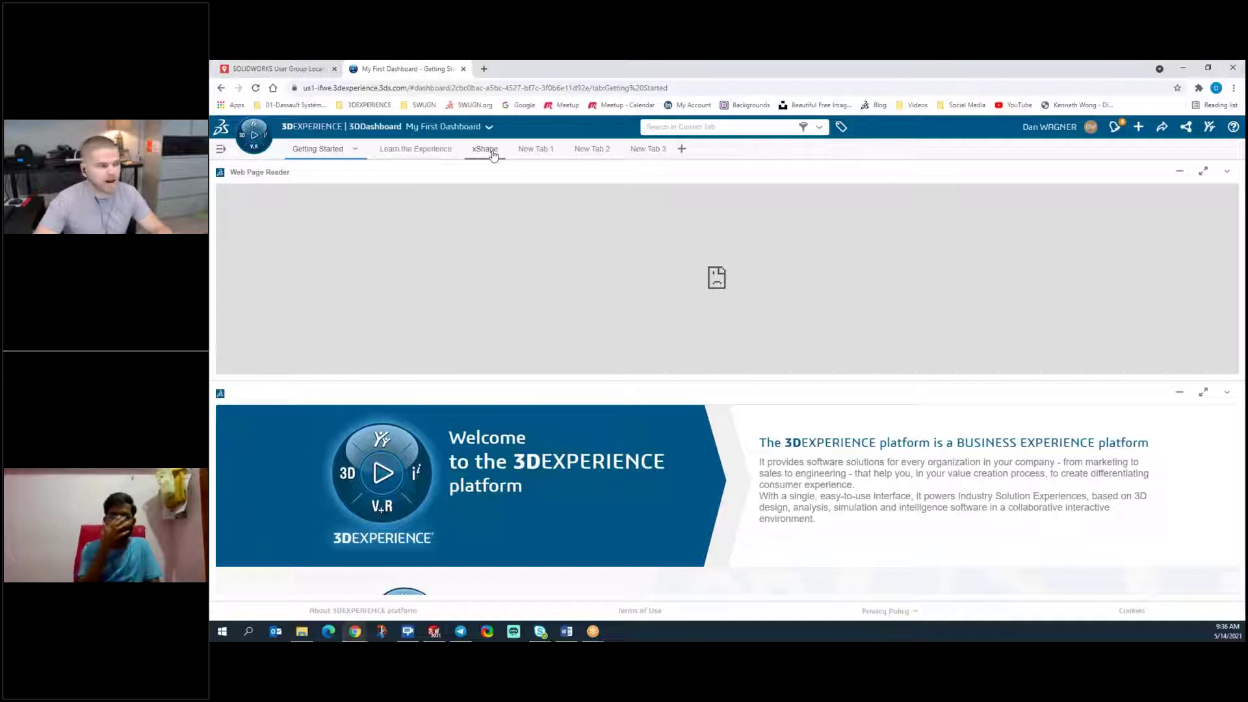
- Open the recent Boat model from the dashboard's xShape page and inspect the hull from several angles
click(489, 150)
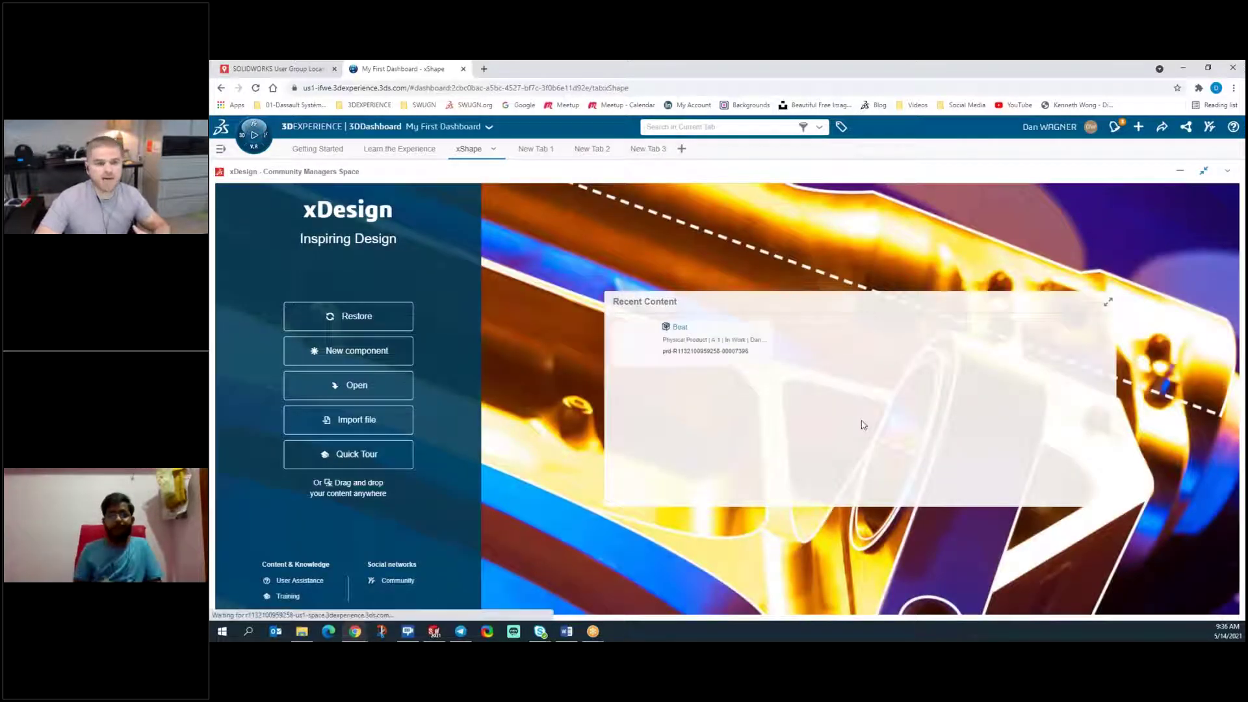
click(684, 338)
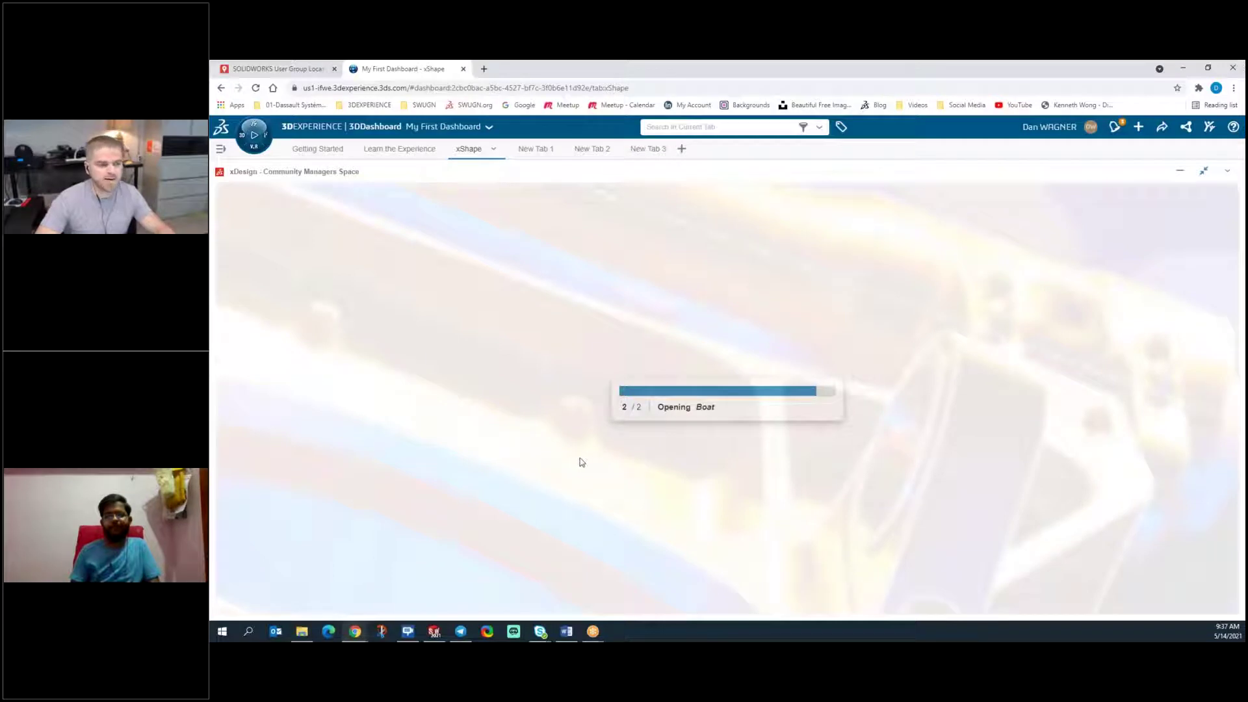
middle_drag(640, 462, 705, 464)
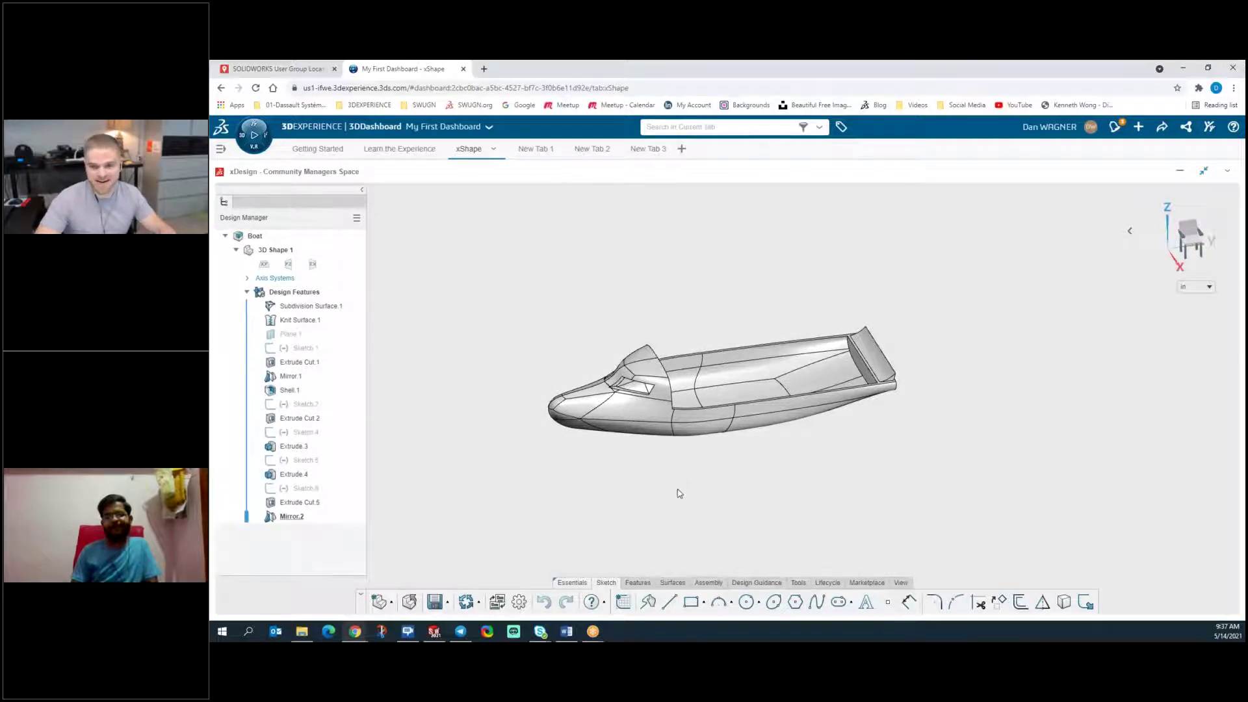
middle_drag(721, 505, 747, 516)
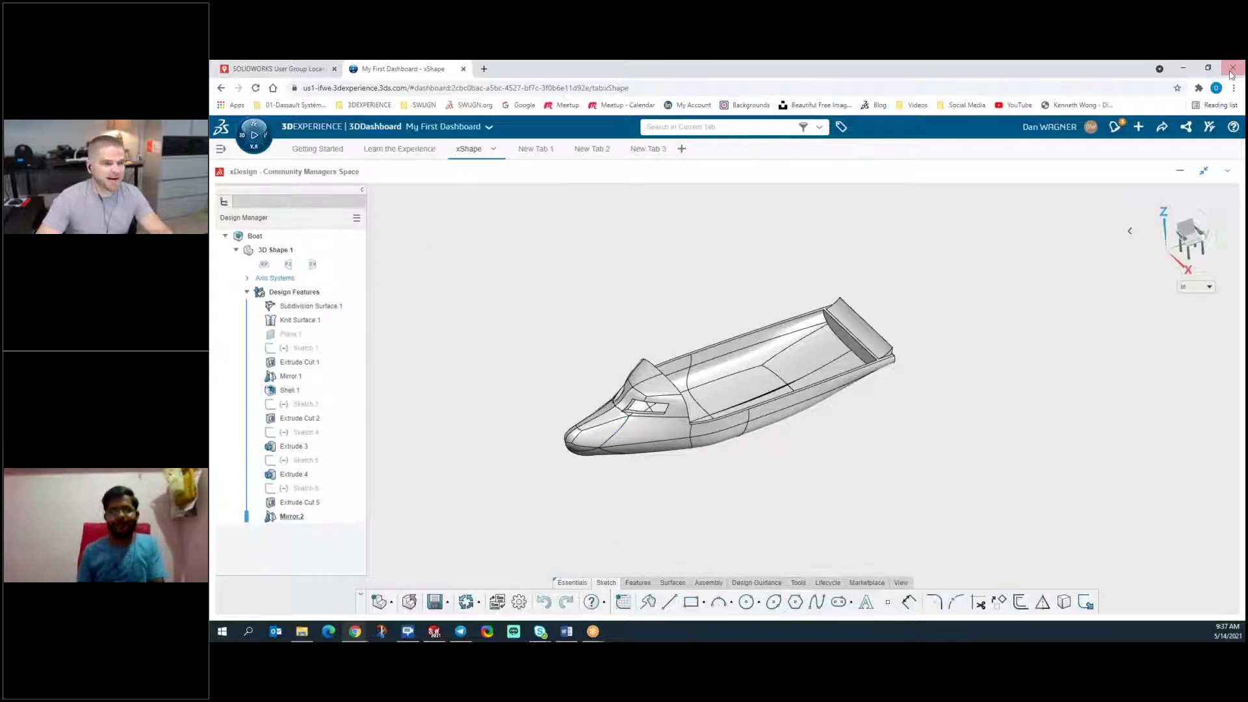
- Switch back to SOLIDWORKS and take a closer look at the miter saw assembly
click(1182, 68)
mouse_move(654, 432)
middle_down()
mouse_move(676, 403)
mouse_move(644, 408)
mouse_move(648, 423)
middle_up()
scroll(867, 449, down, 2)
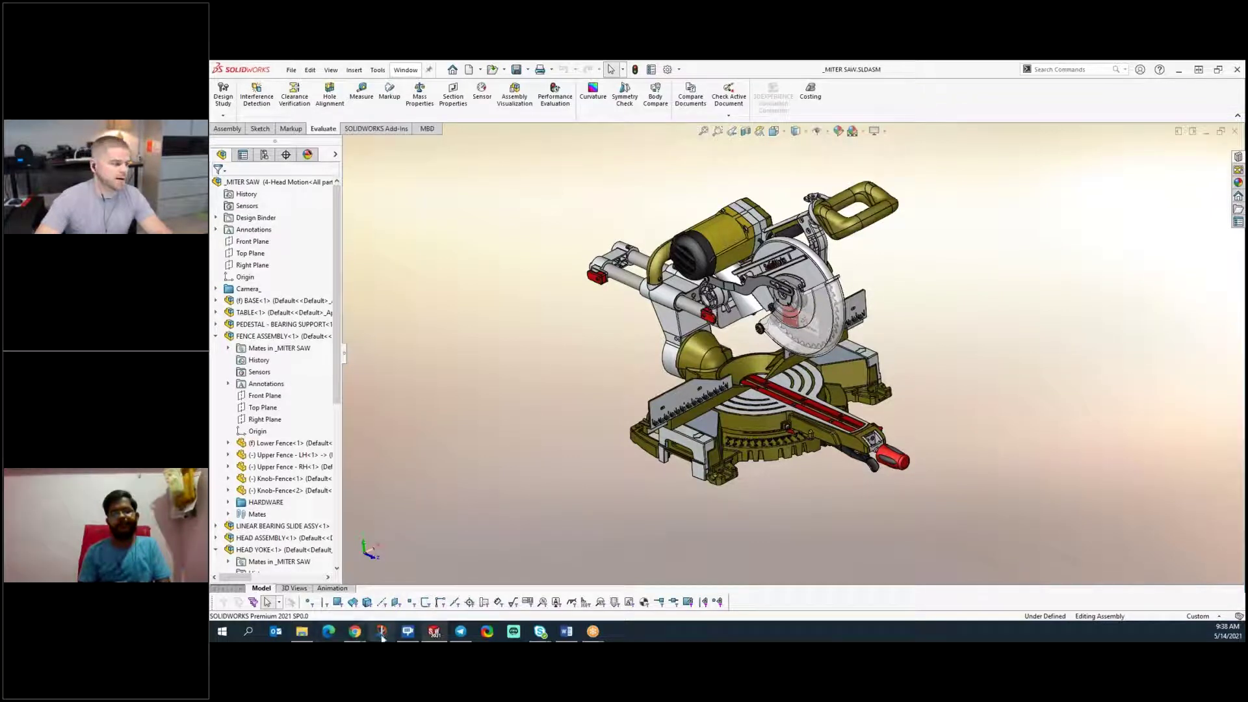
- Switch to Chrome, load solidworks.com in a new browser tab and show its list of login platforms
mouse_move(354, 632)
click(410, 575)
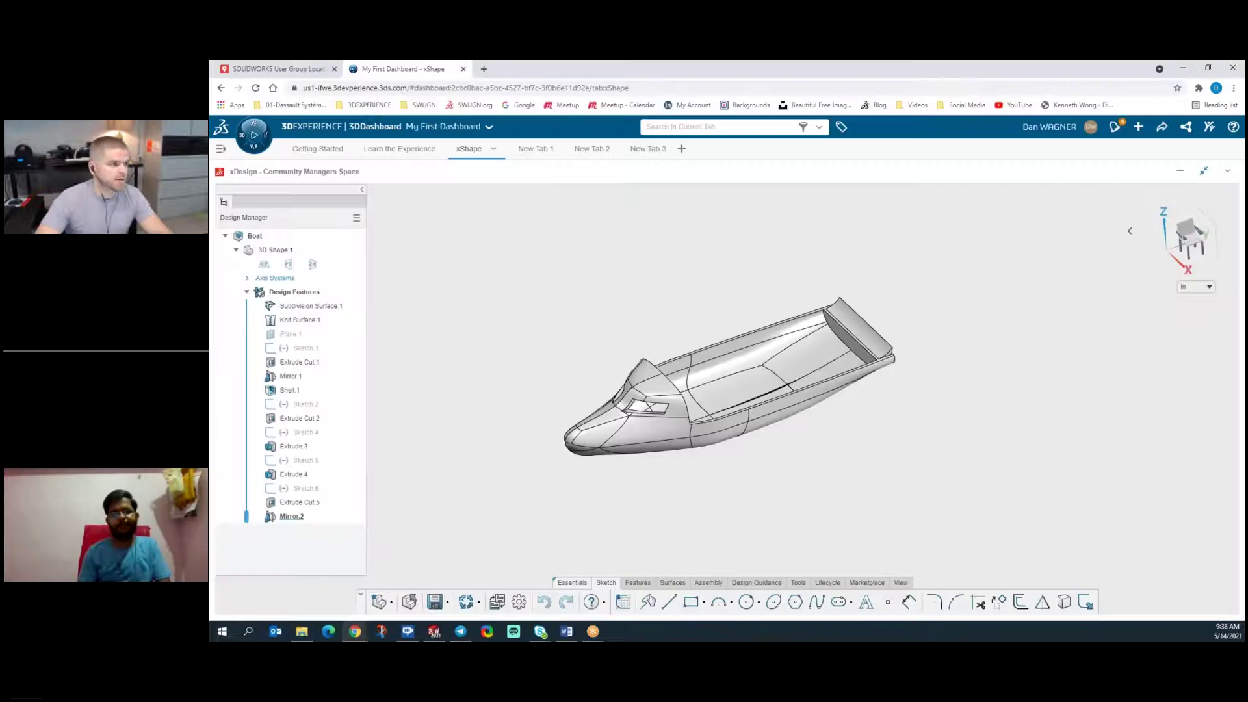
click(484, 68)
text(solidworks.com)
key(Return)
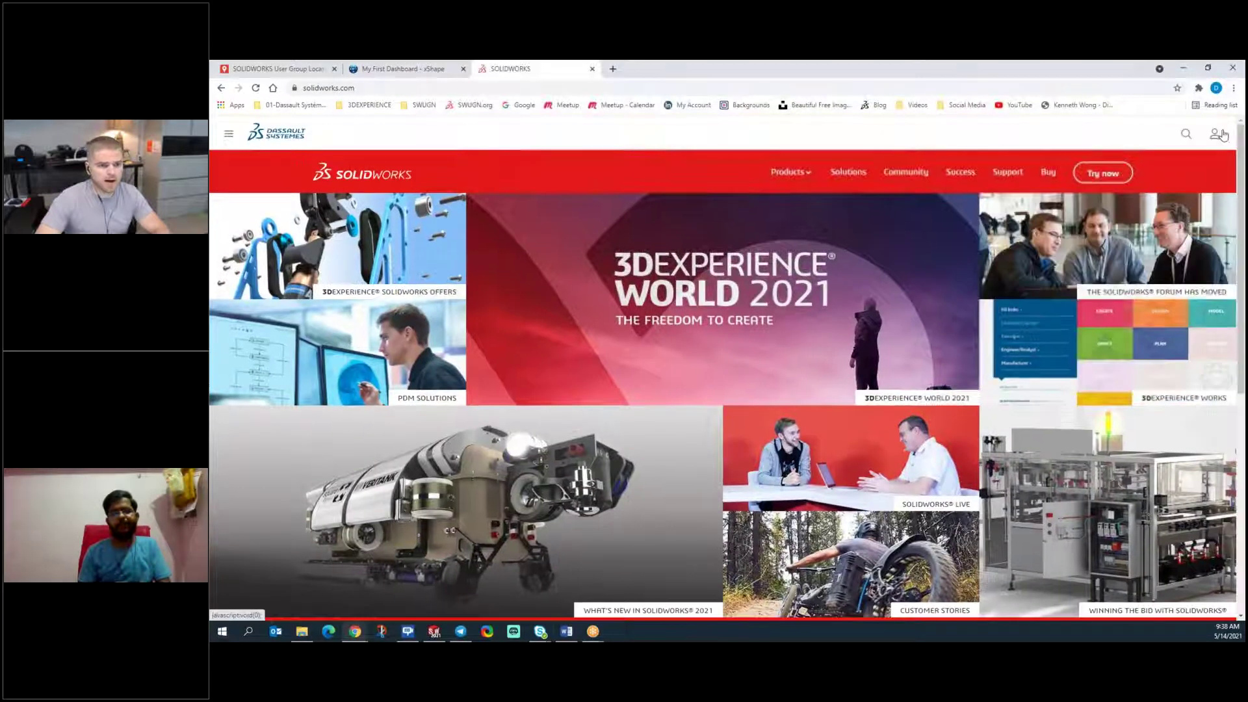
click(1222, 135)
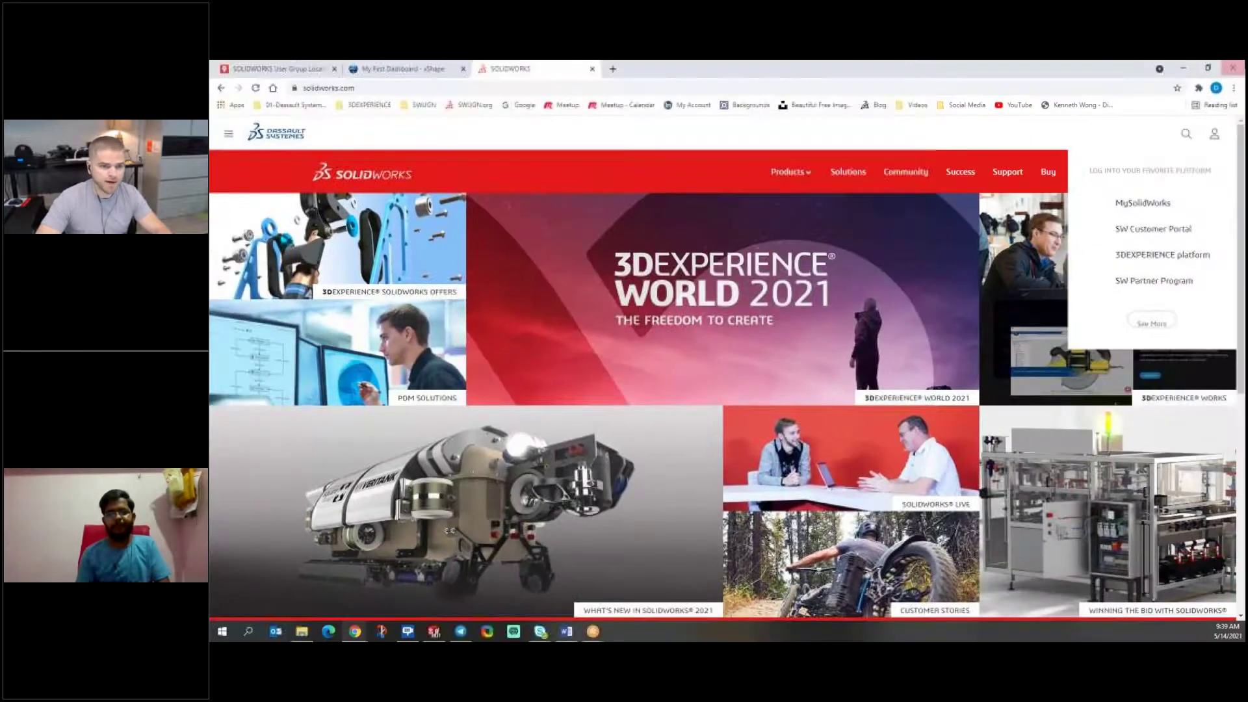
- Switch to SOLIDWORKS, open the Upper Fence - LH part in its own window, inspect it and return to the saw assembly
click(1184, 68)
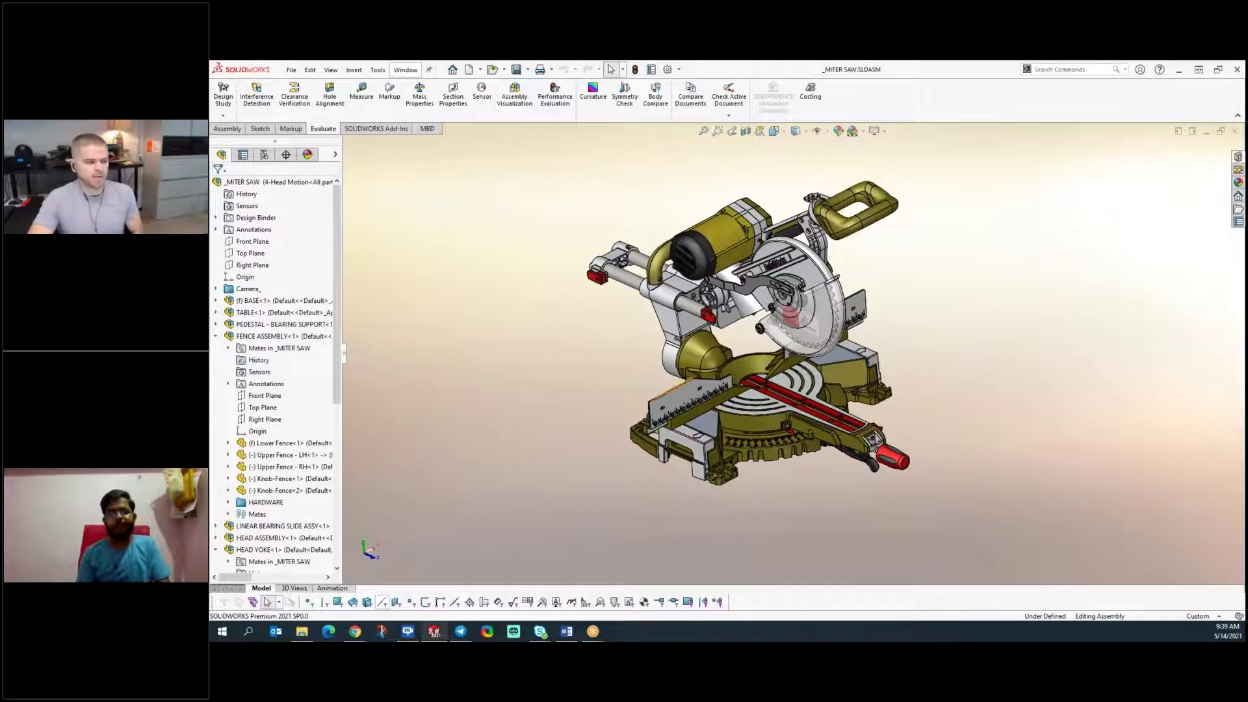
mouse_move(672, 531)
middle_down()
mouse_move(680, 466)
mouse_move(768, 463)
mouse_move(671, 466)
mouse_move(680, 519)
mouse_move(670, 541)
middle_up()
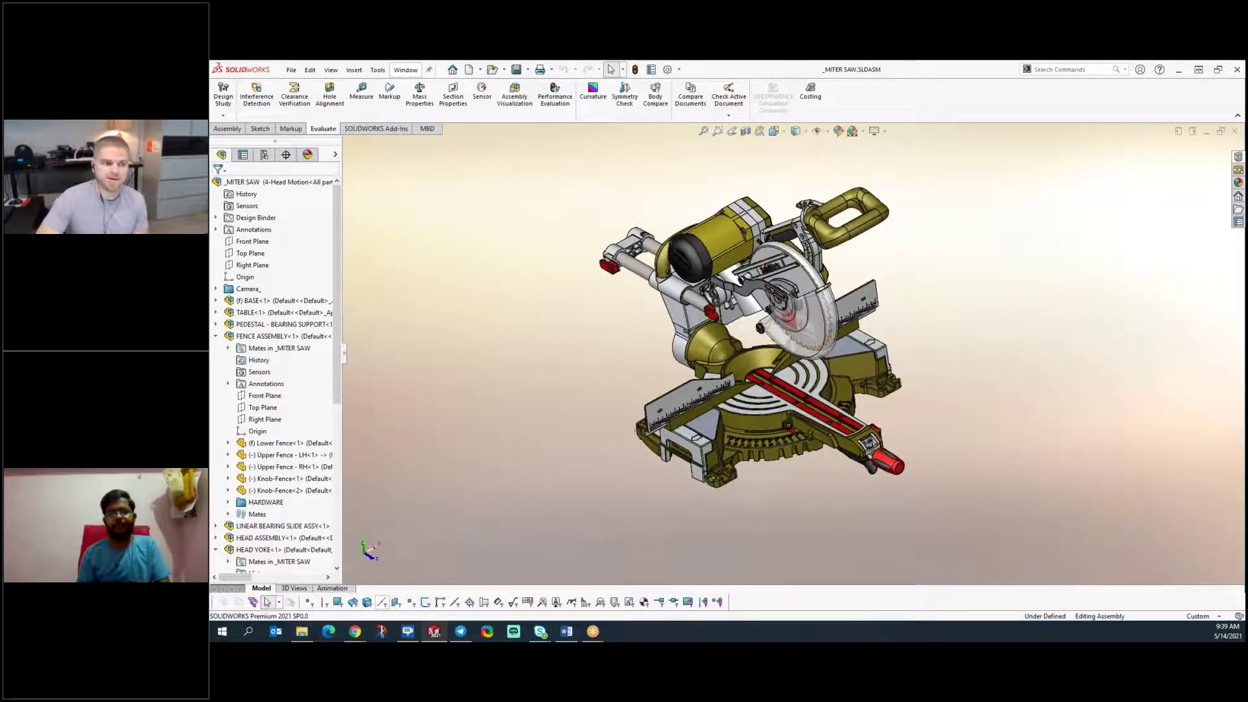
scroll(830, 293, down, 3)
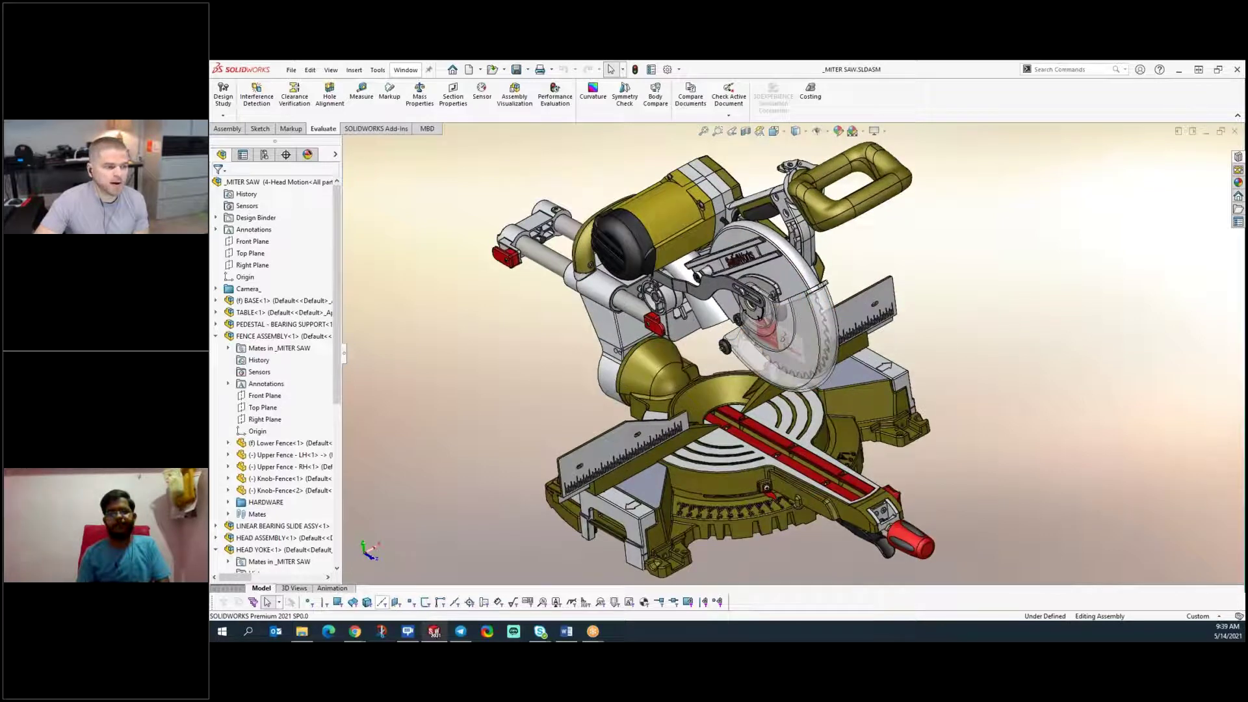
scroll(817, 287, down, 2)
click(561, 469)
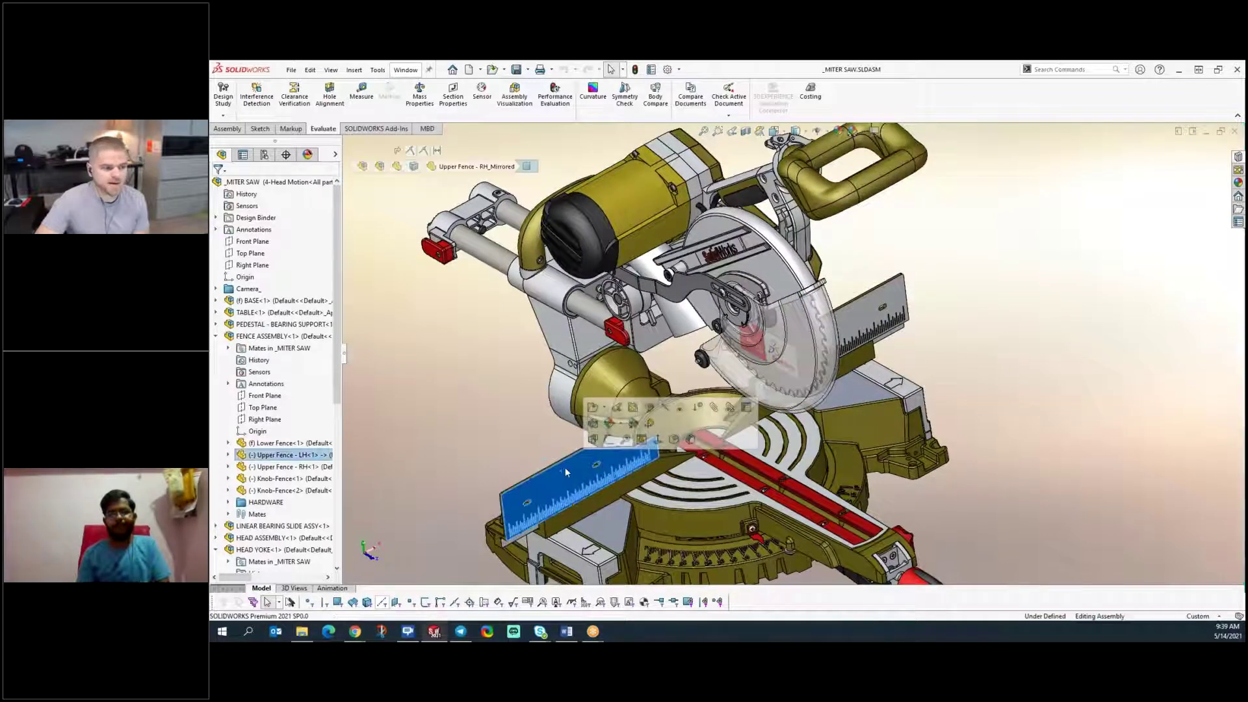
click(592, 408)
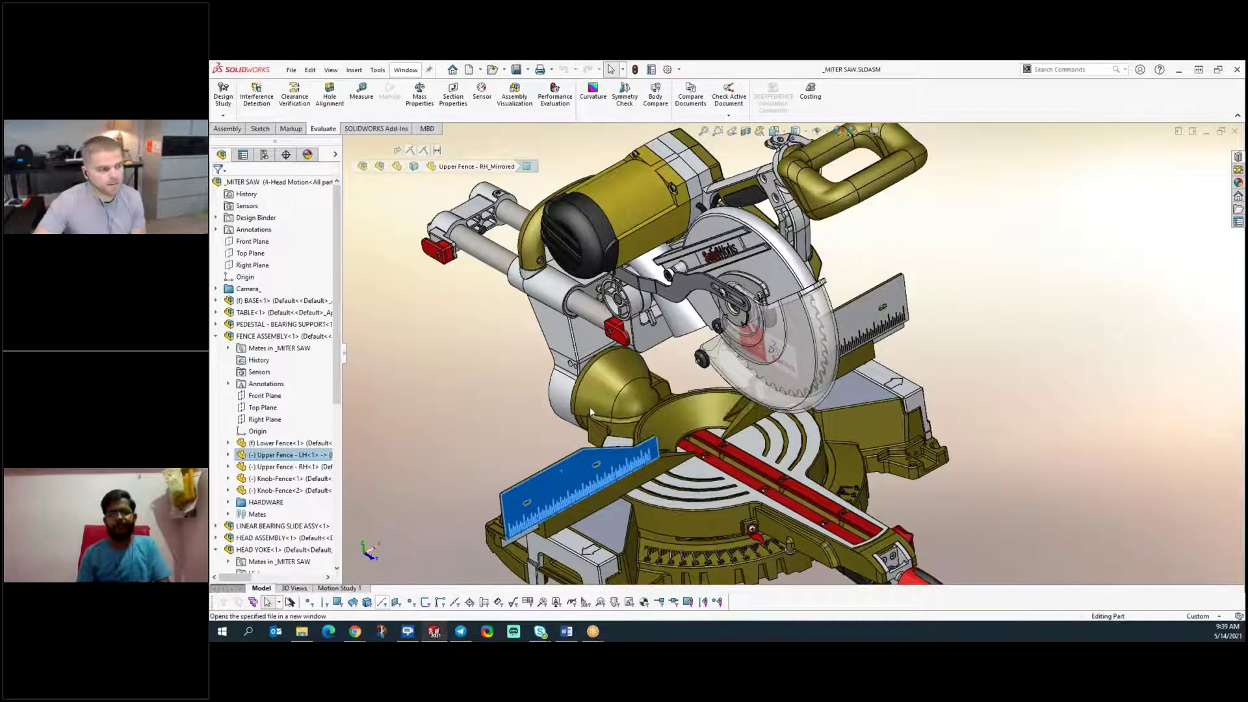
middle_drag(592, 410, 764, 403)
key(ctrl+Tab)
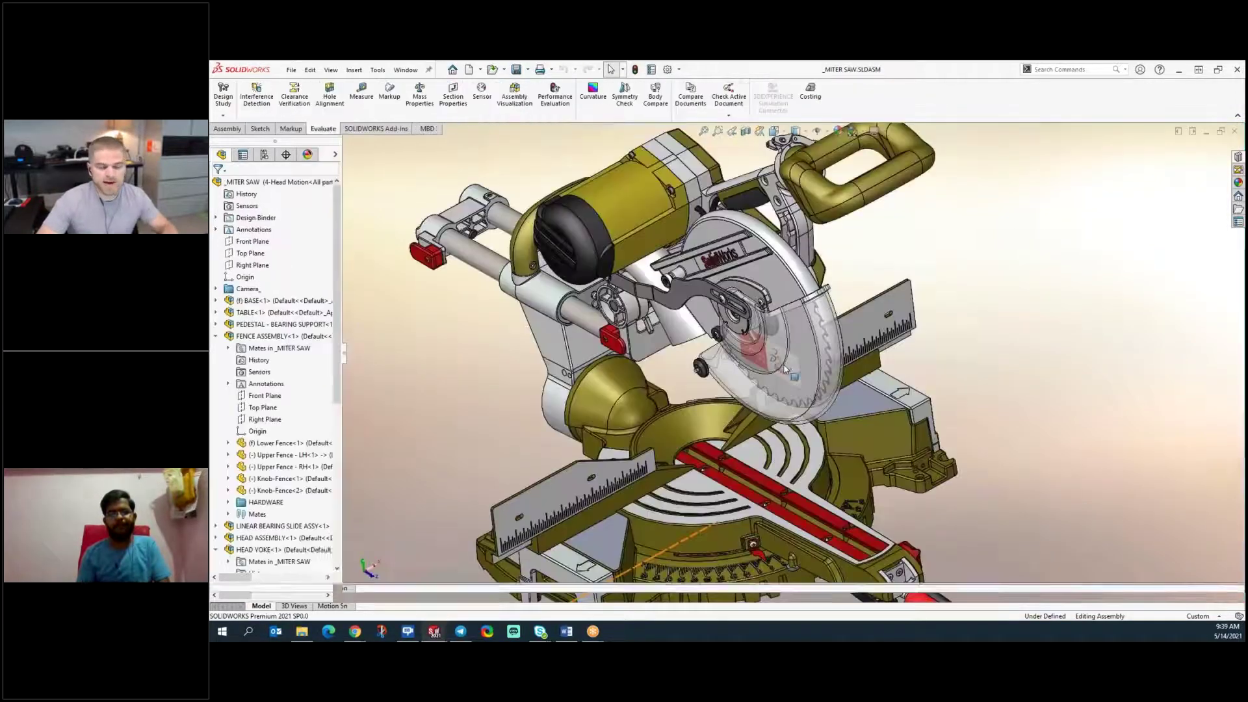
- Swing the saw head by its trigger handle to demonstrate the assembly's motion
scroll(816, 369, up, 3)
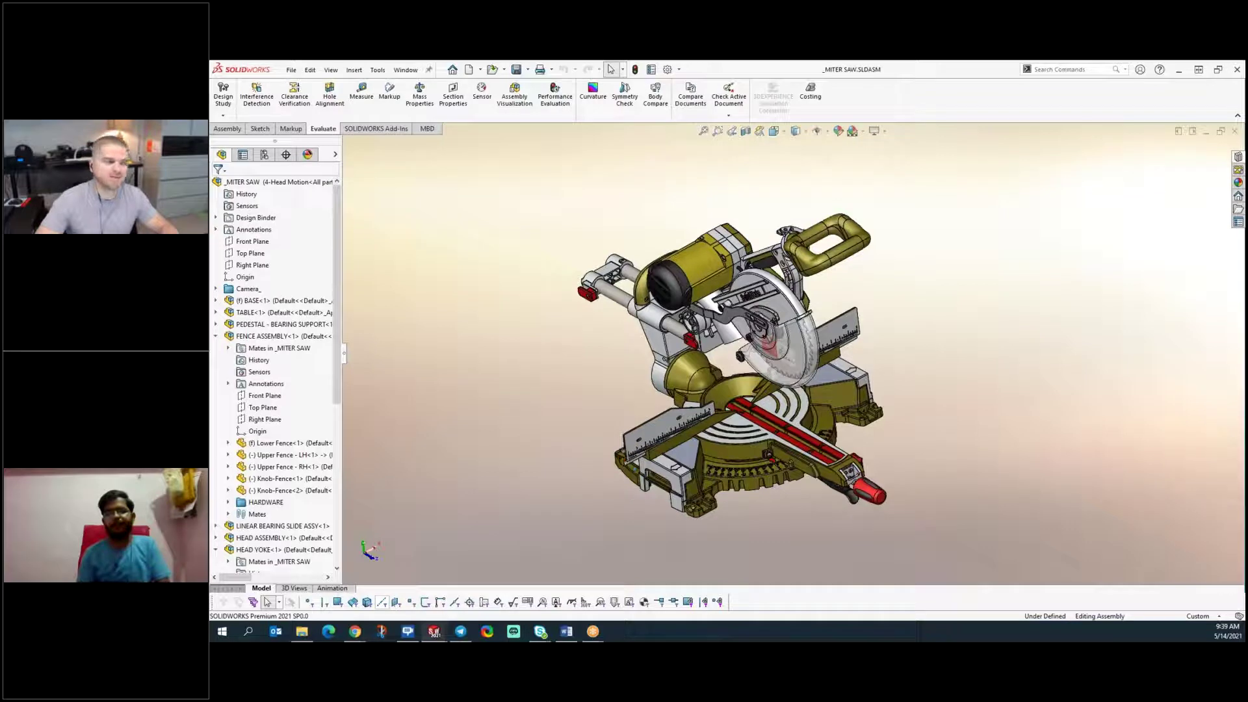
middle_drag(606, 424, 723, 336)
middle_drag(691, 375, 596, 412)
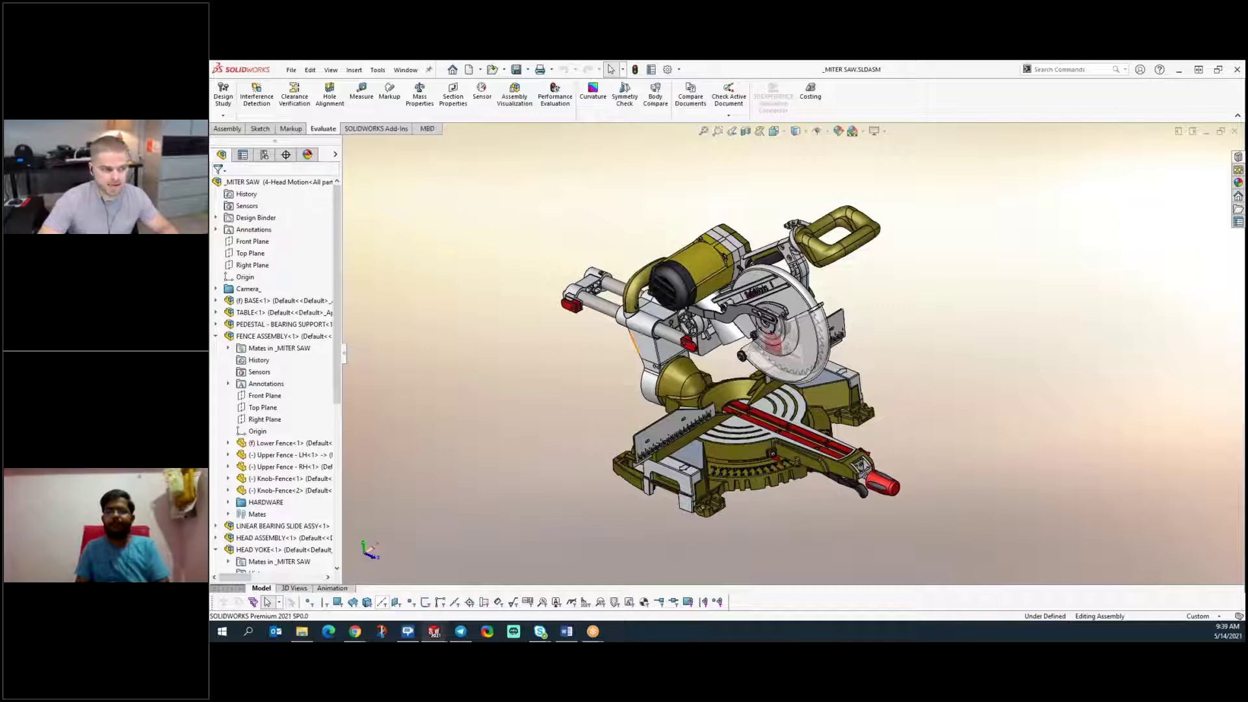
scroll(565, 321, down, 3)
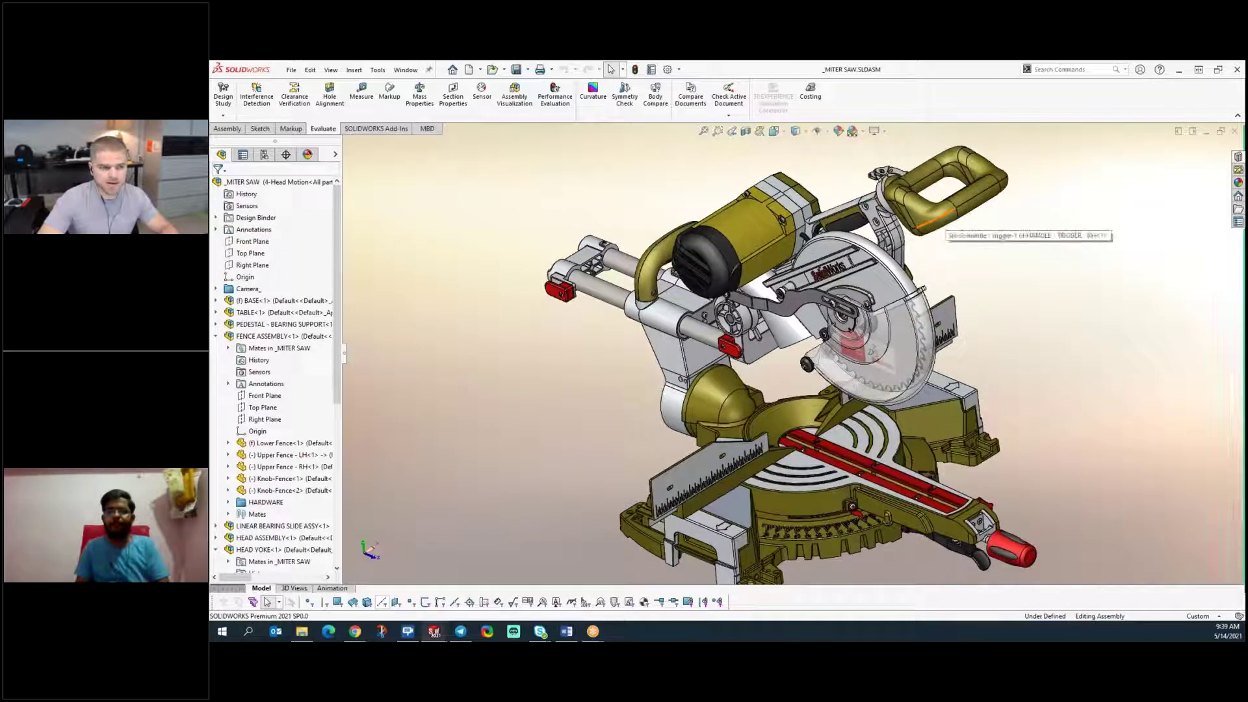
drag(944, 221, 909, 228)
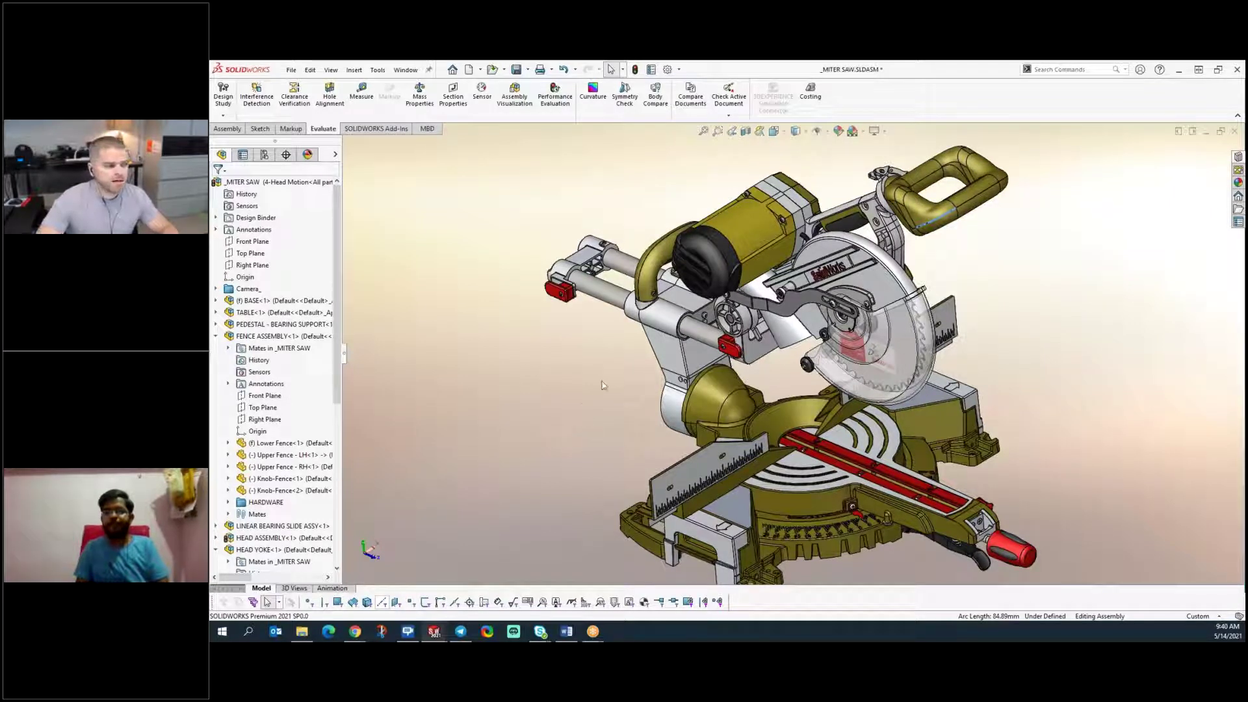
- Widen the FeatureManager design tree and collapse the FENCE ASSEMBLY and HEAD YOKE subassemblies
middle_drag(636, 414, 636, 360)
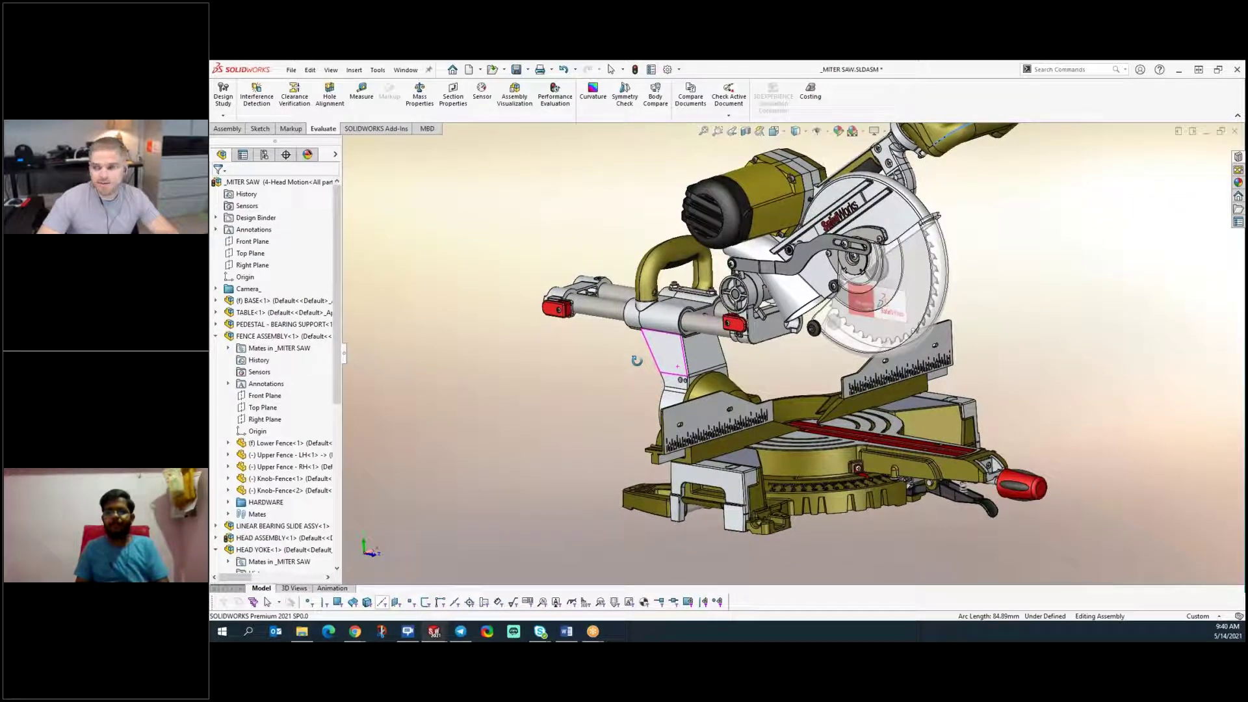
middle_drag(637, 361, 677, 365)
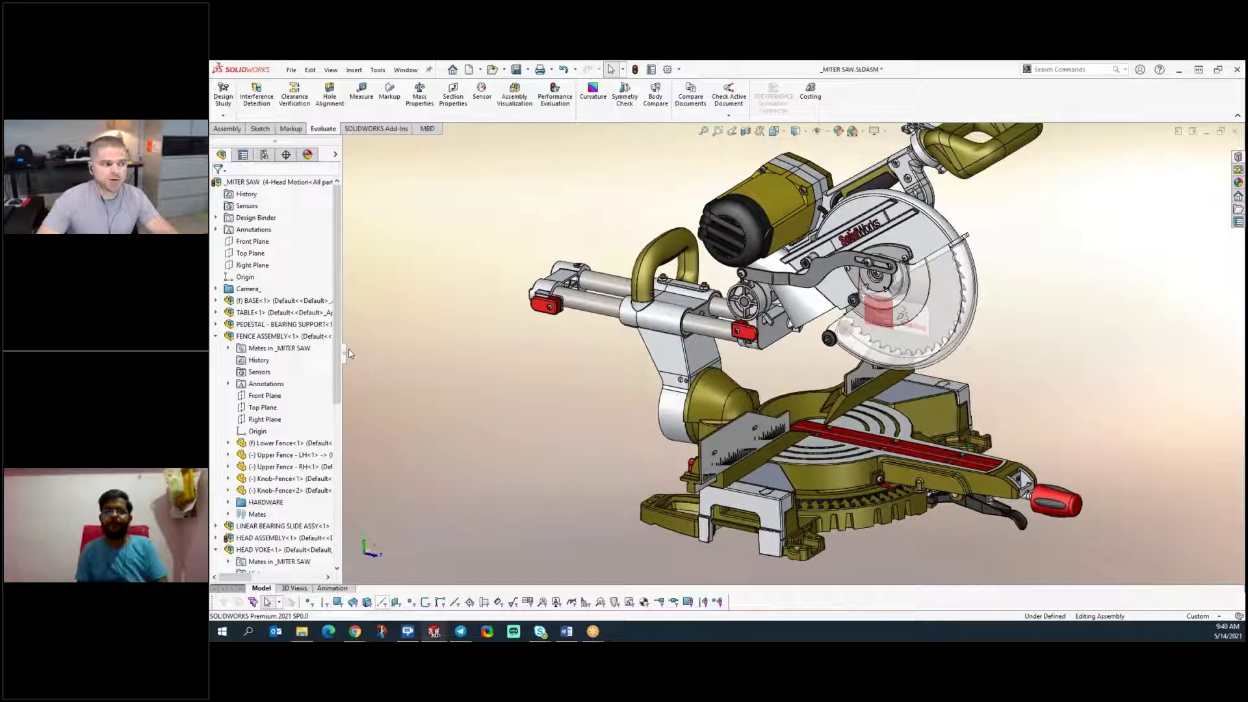
drag(344, 354, 403, 362)
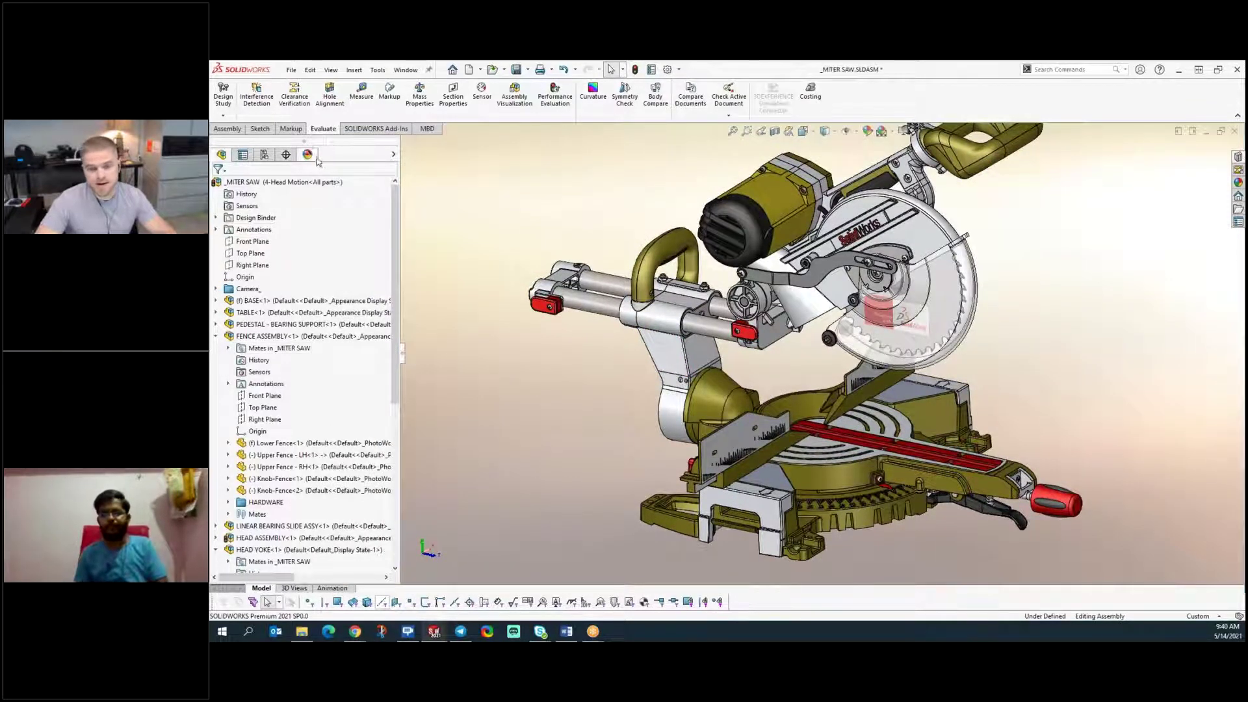
click(216, 337)
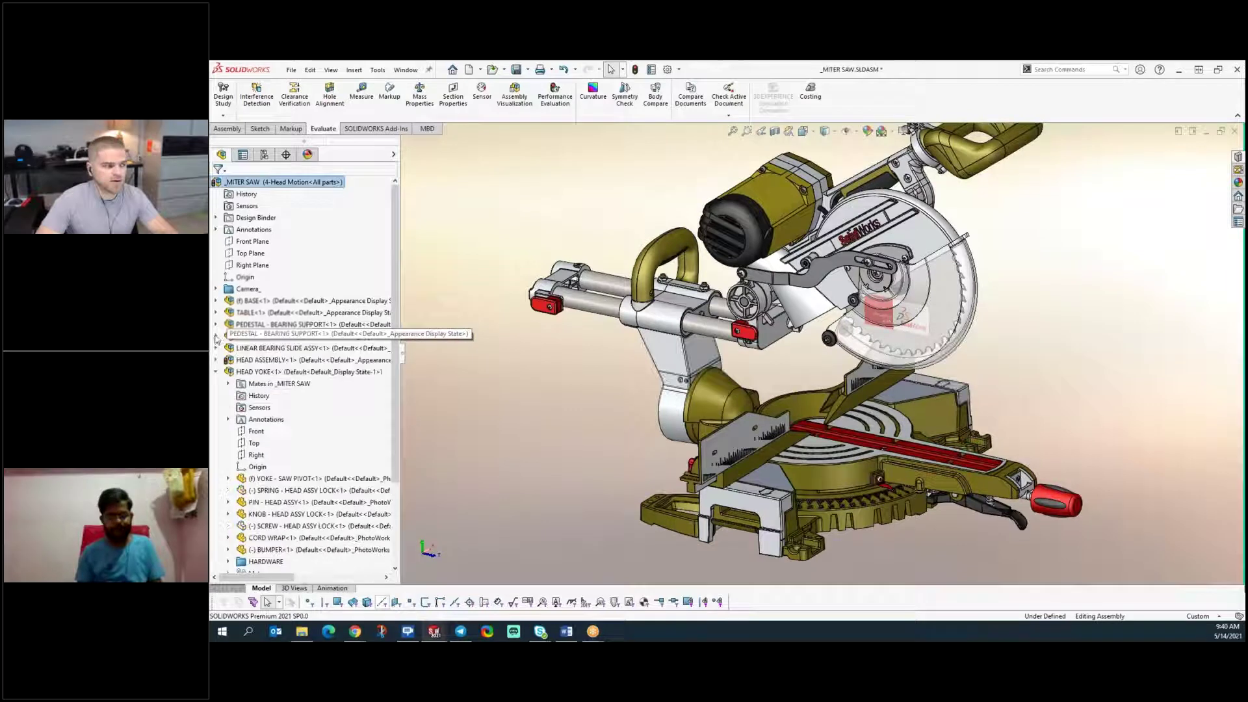
click(216, 372)
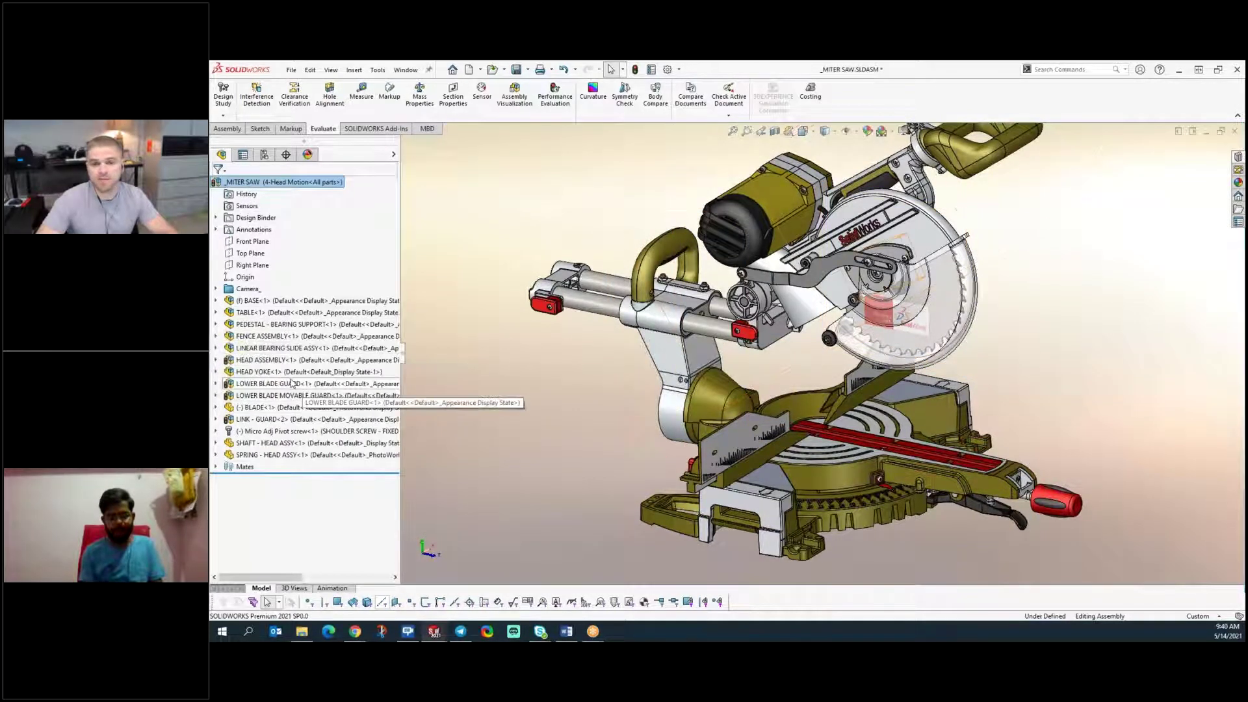
- Examine the nested SUPPORT - SLIDING BASE EXTENSION - LH subassembly inside BASE, highlight it in the model and collapse BASE again
click(216, 300)
click(229, 420)
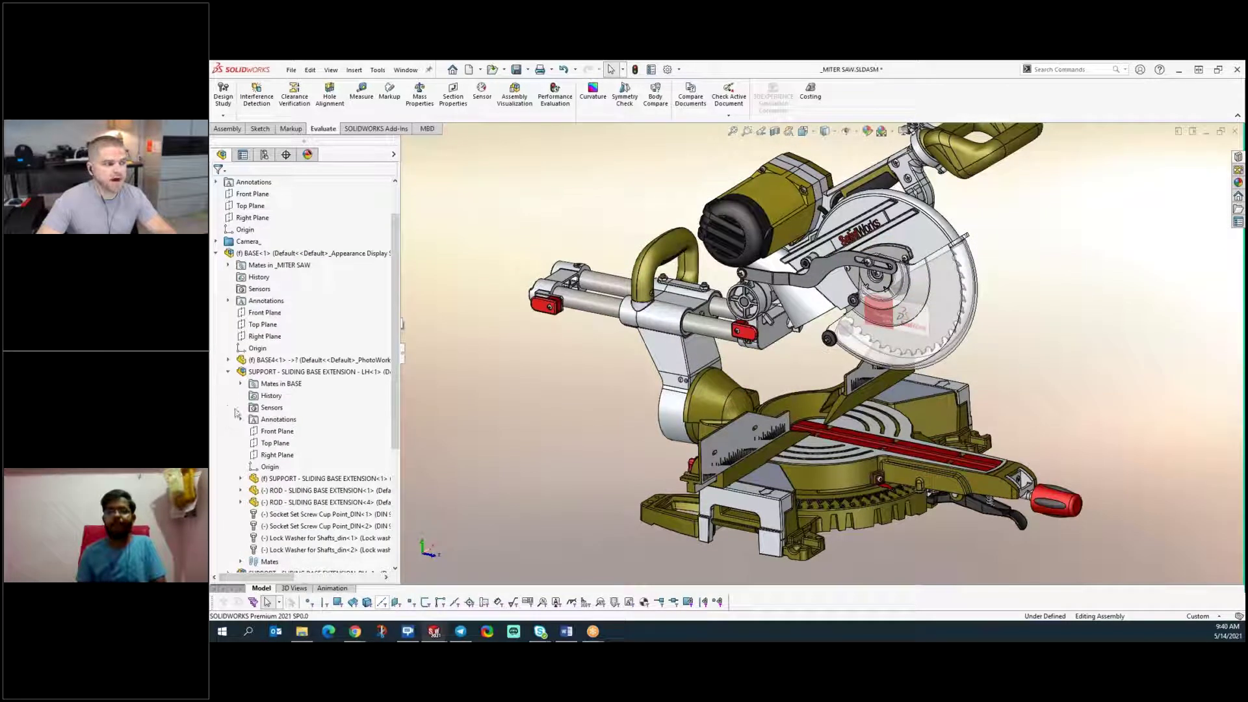
click(281, 373)
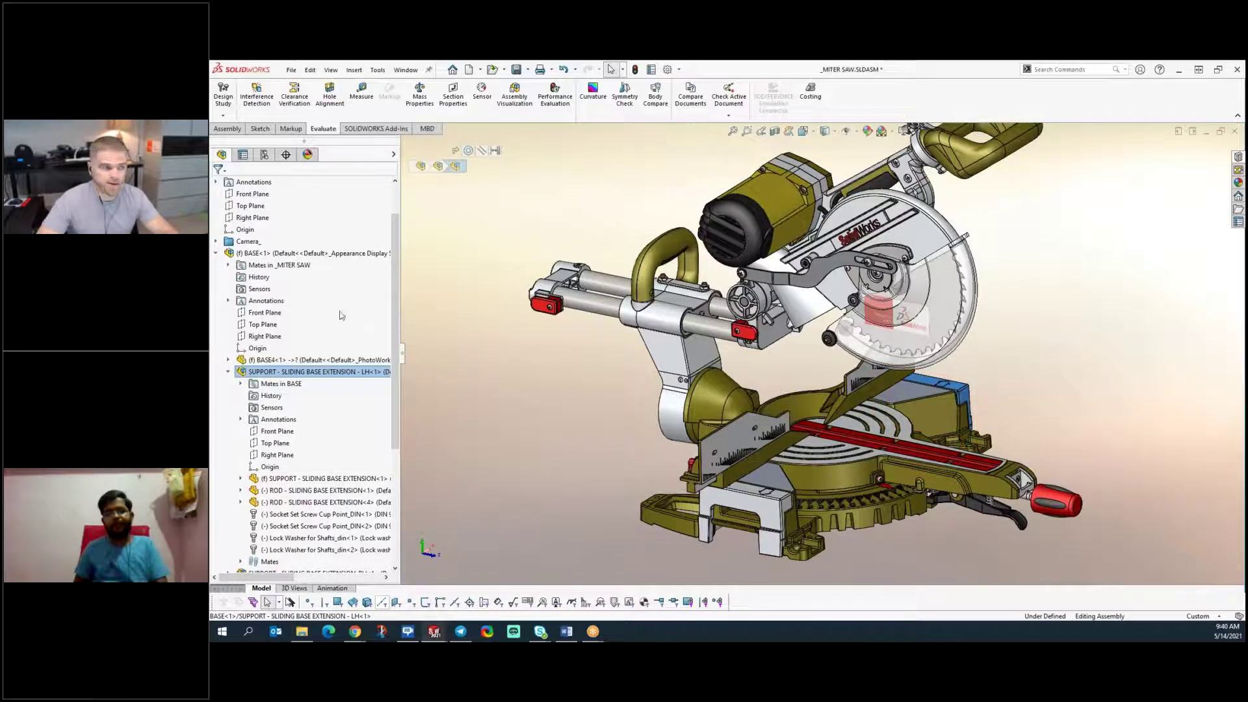
scroll(290, 243, up, 2)
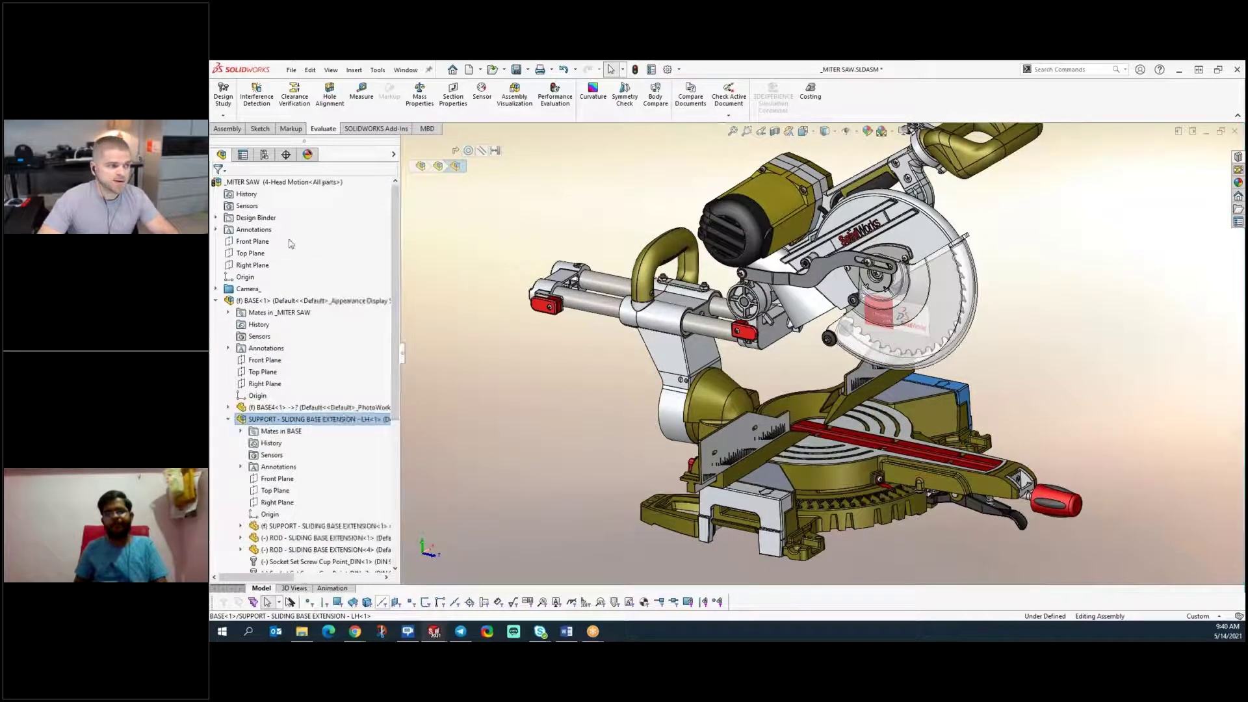
click(216, 301)
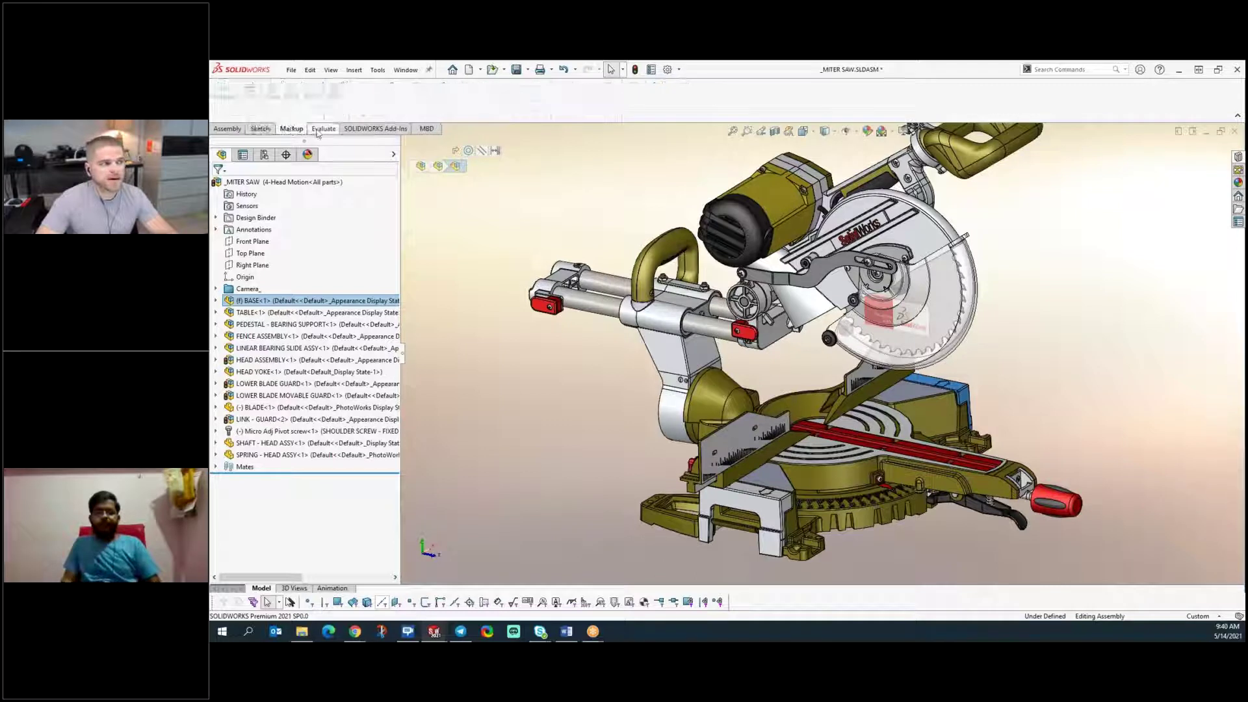
- Review the MBD and Sketch command sets in the CommandManager
click(427, 129)
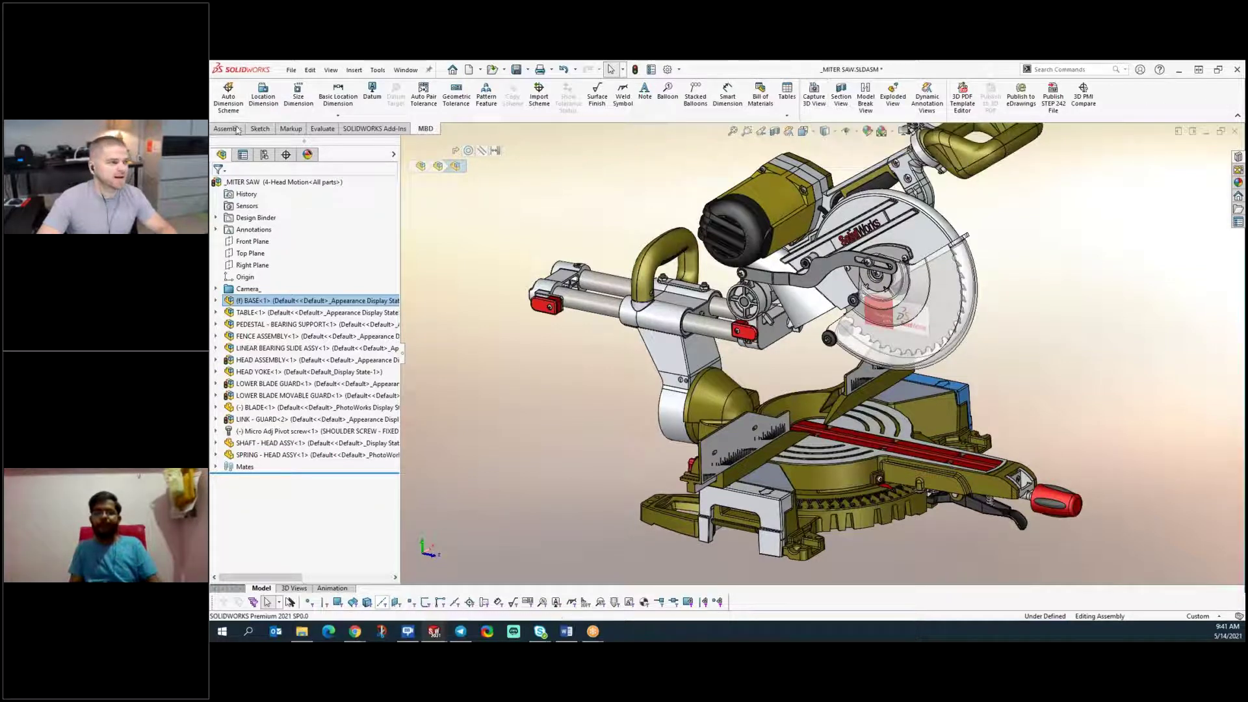
click(259, 129)
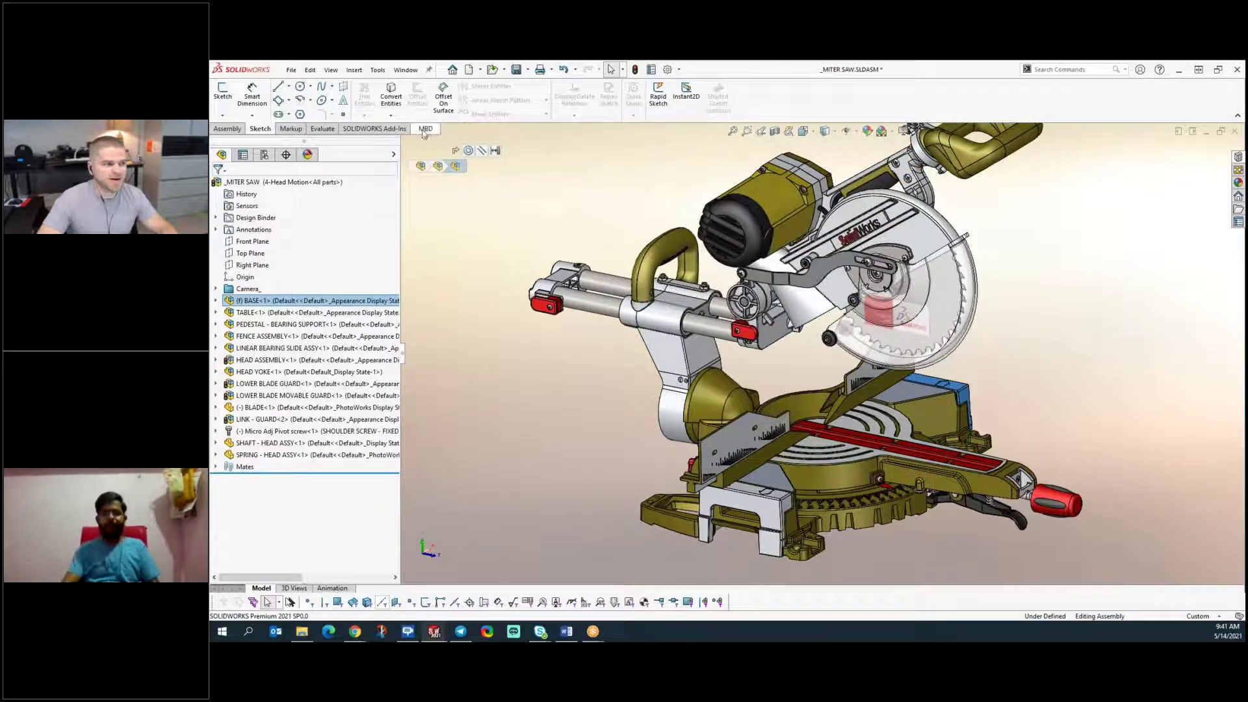
- Float the CommandManager, view its Assembly and Markup commands, and dock it back above the model with the Sketch commands showing
drag(453, 125, 476, 160)
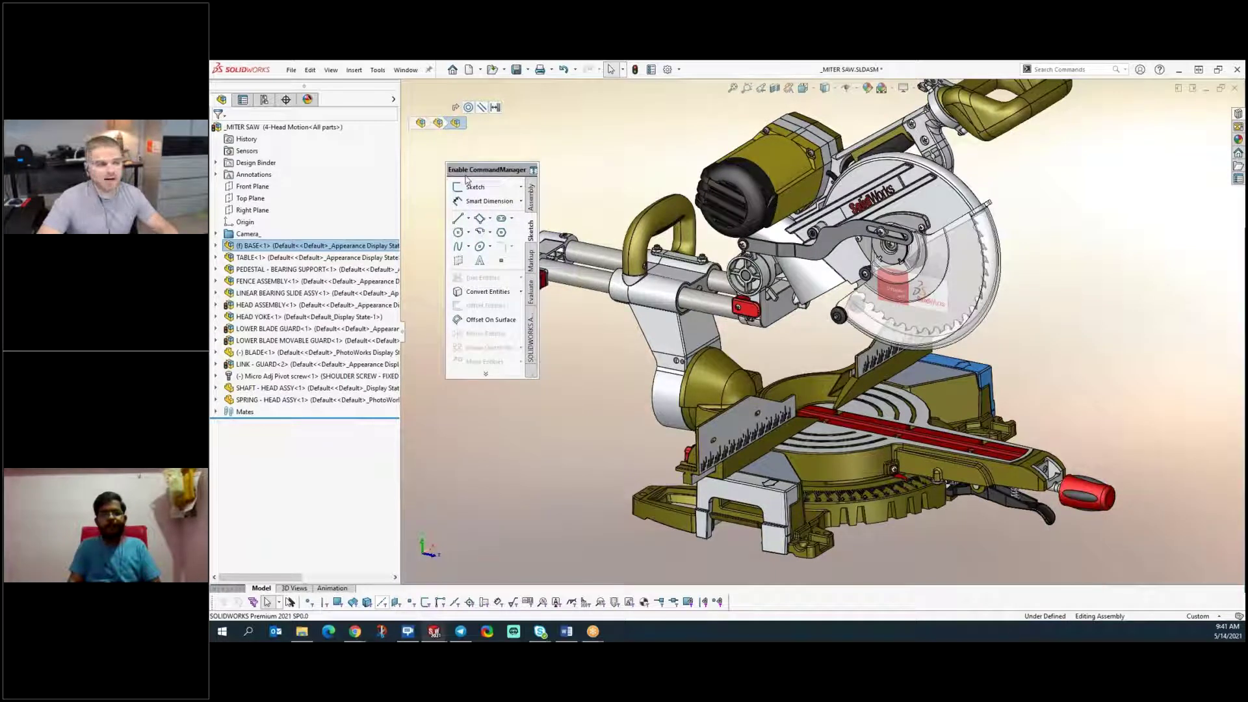
click(531, 198)
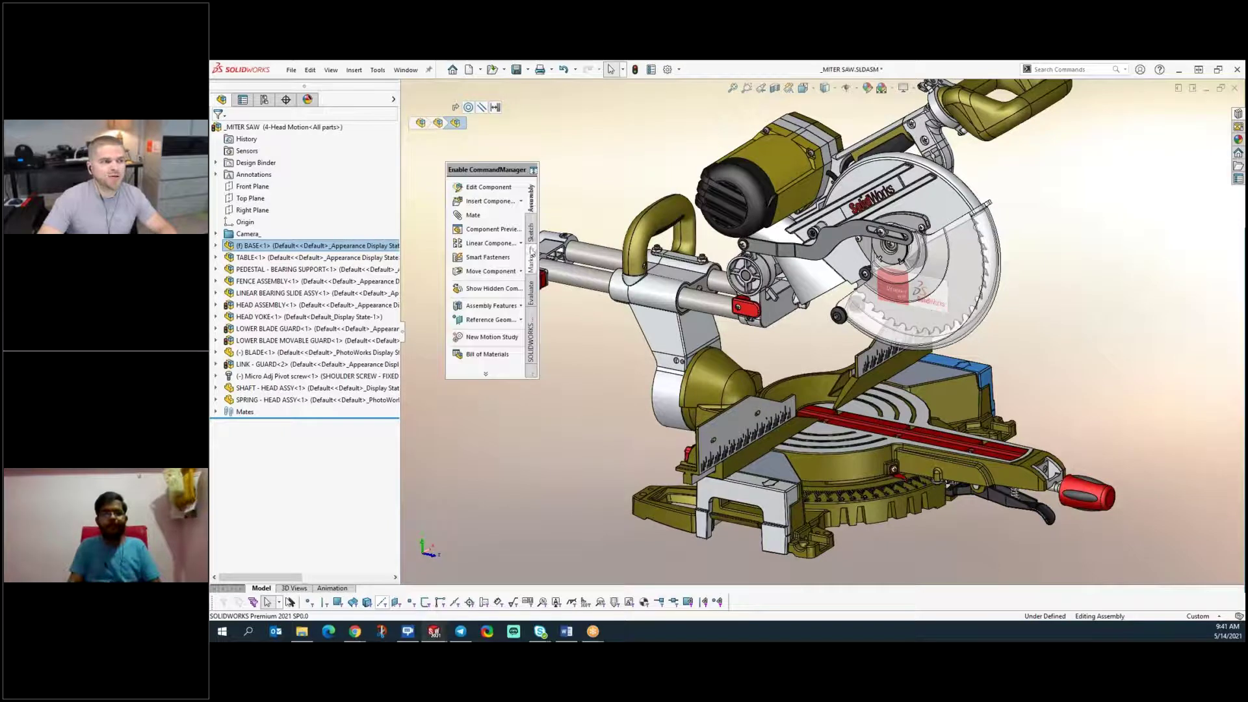
click(532, 253)
drag(501, 170, 485, 206)
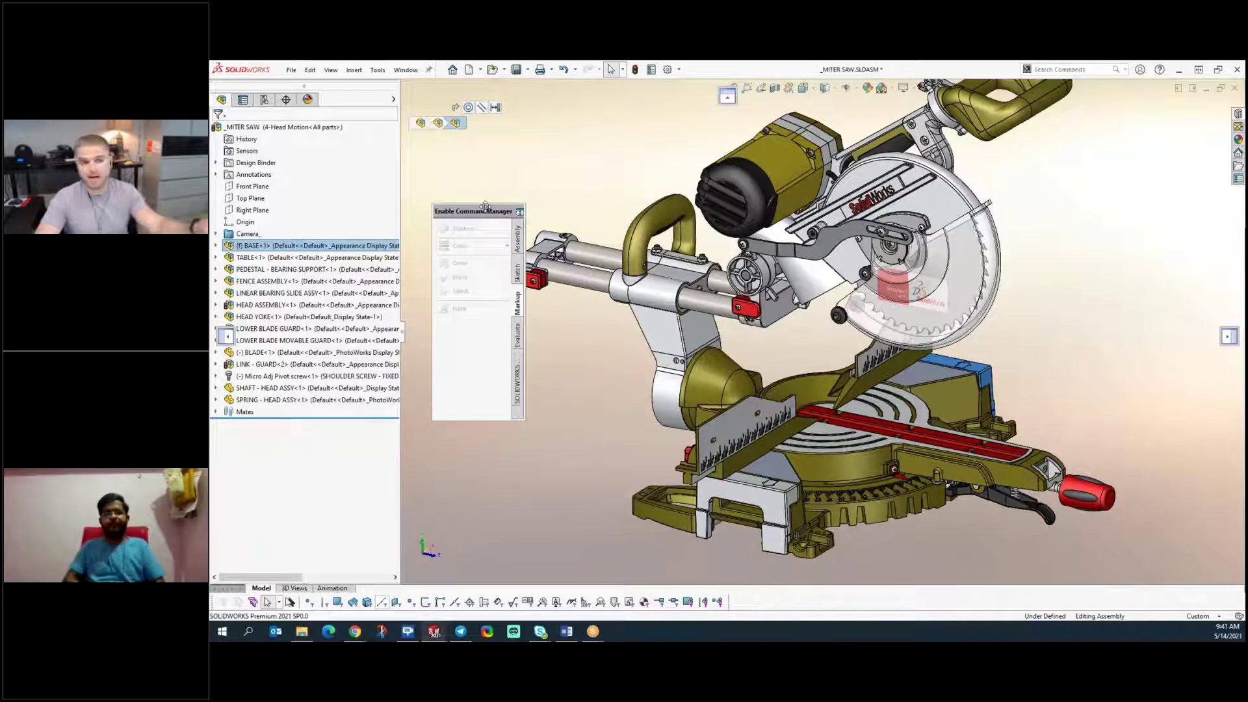
drag(486, 206, 725, 98)
click(260, 128)
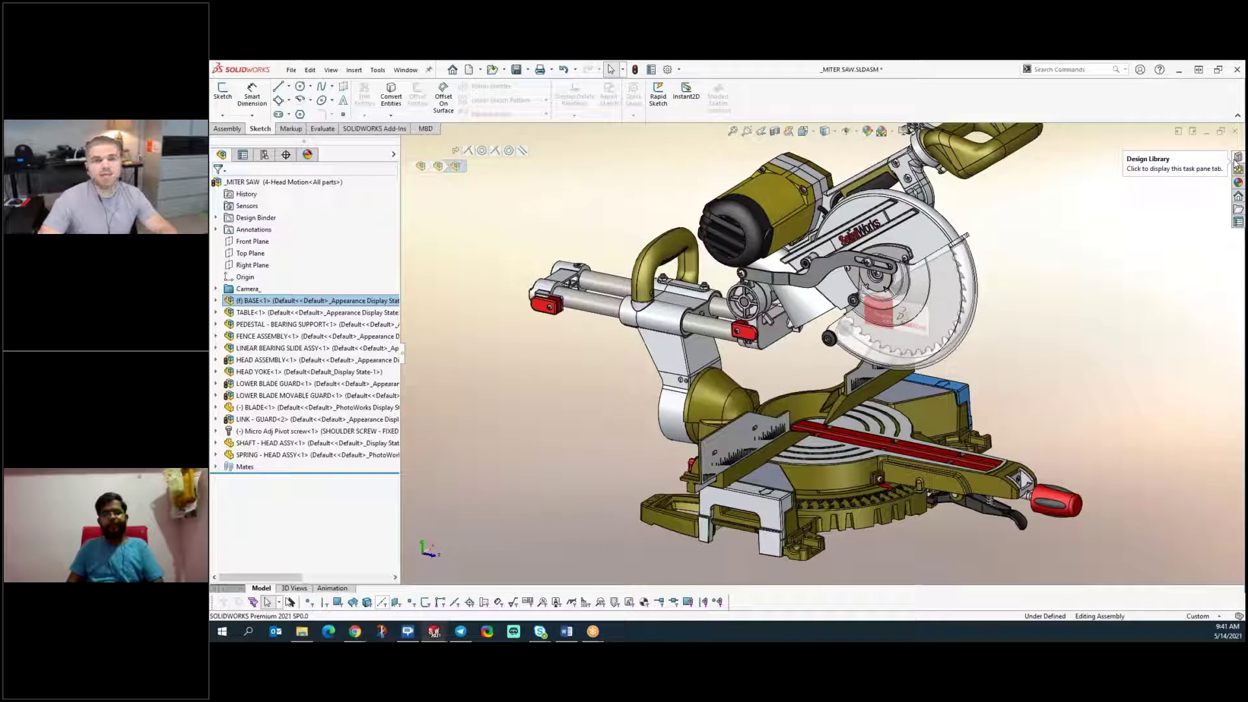
- Browse the Design Library to the mold bases folder under assemblies and view its contents
click(1237, 158)
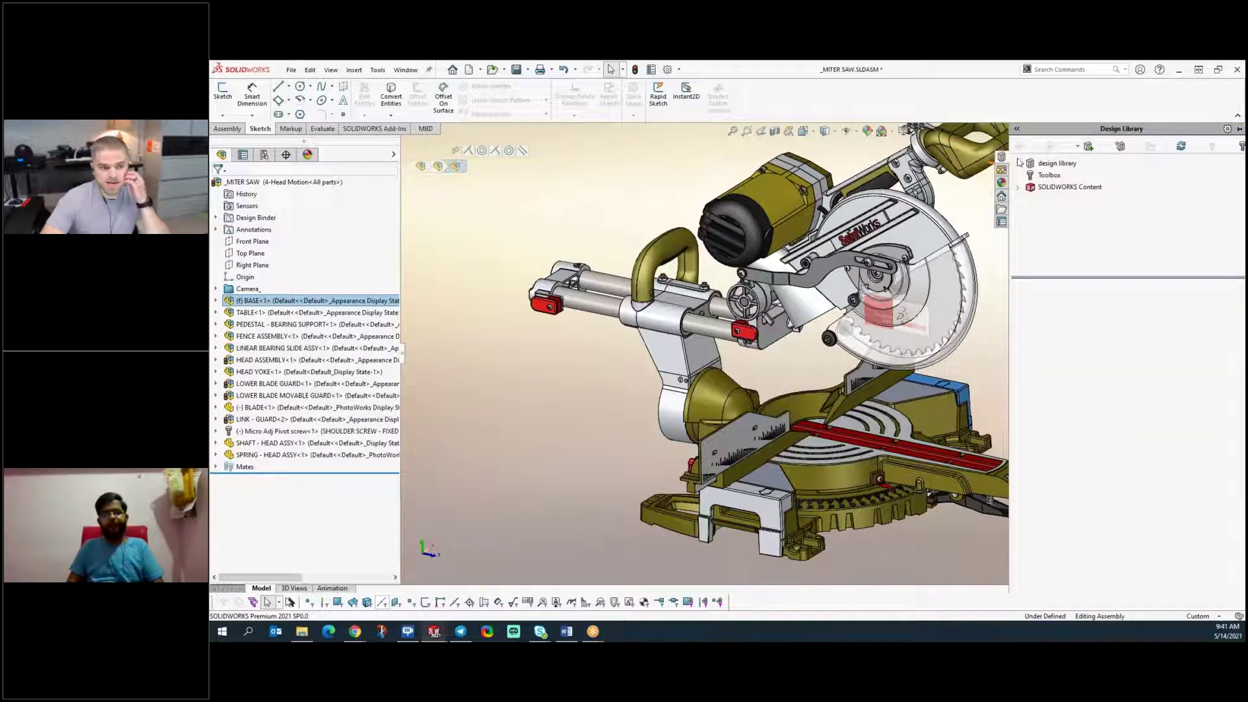
click(1018, 163)
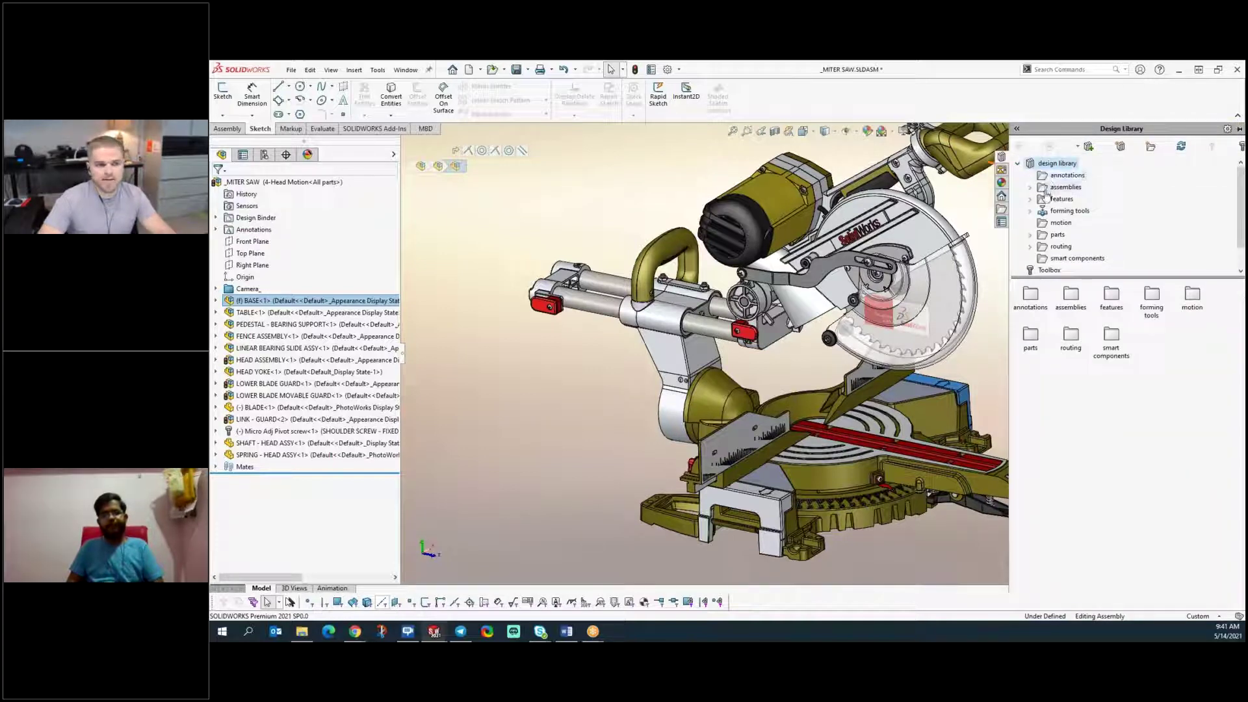
click(1032, 188)
click(1043, 200)
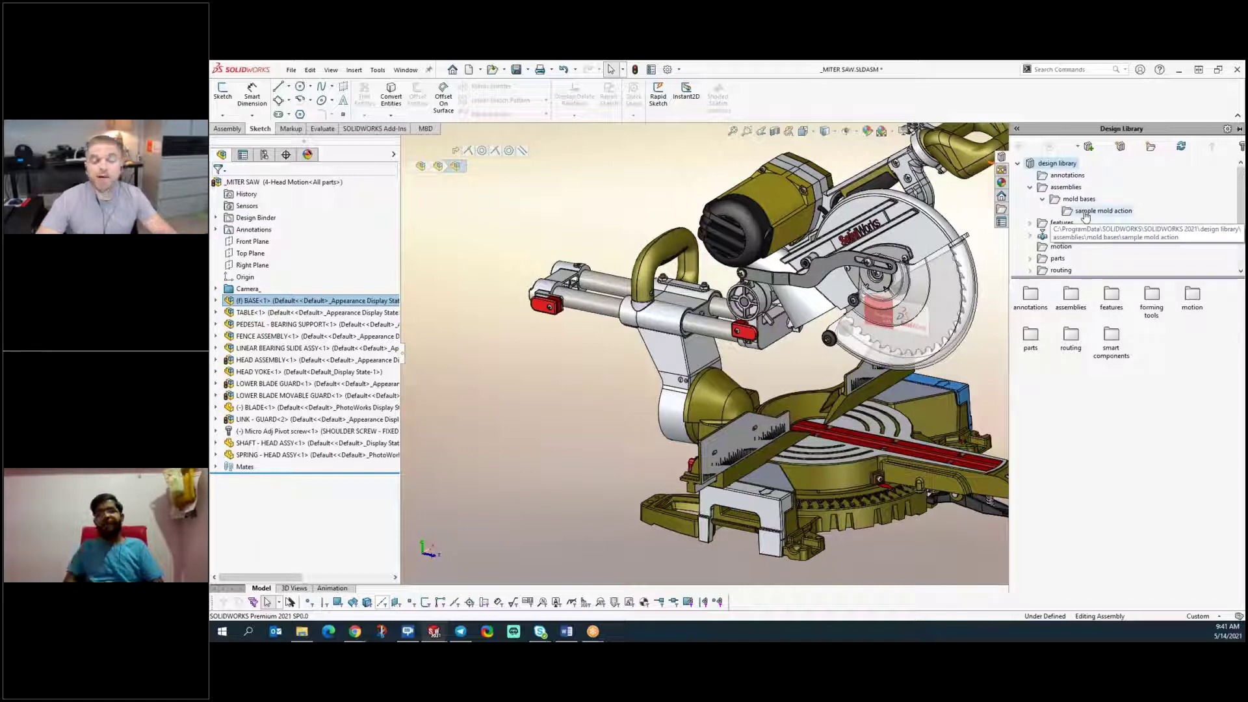
click(1080, 199)
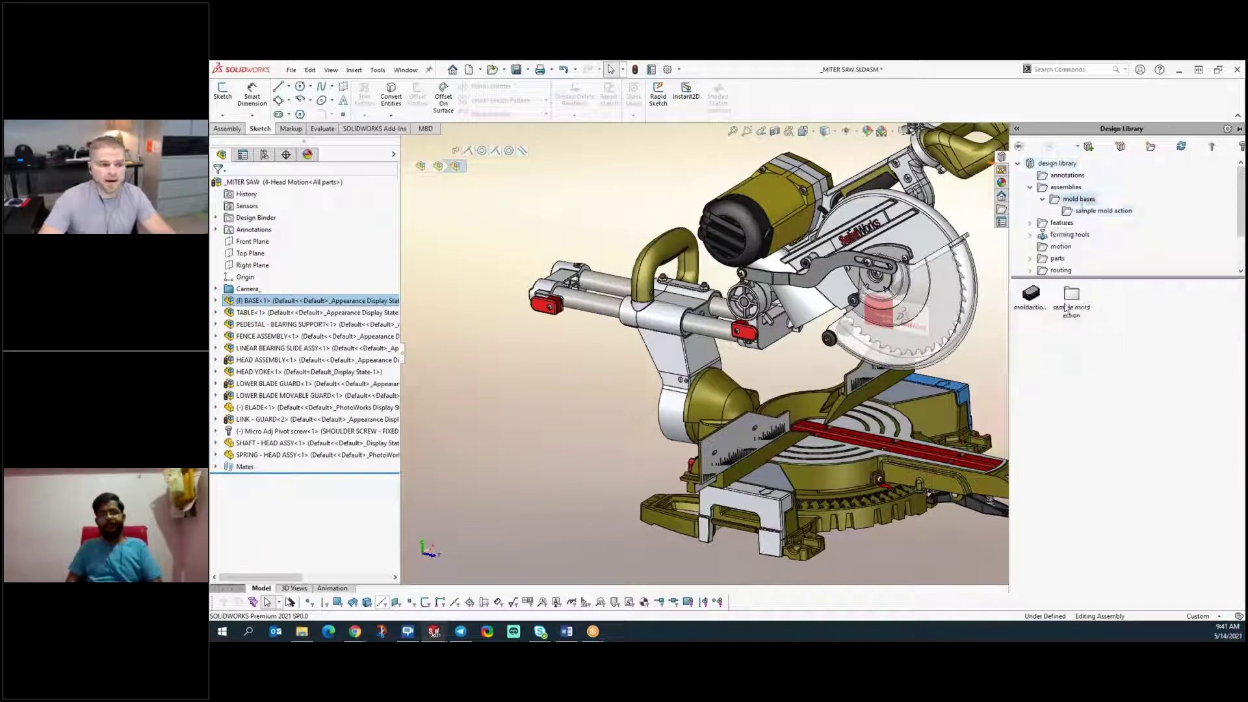
mouse_move(1037, 303)
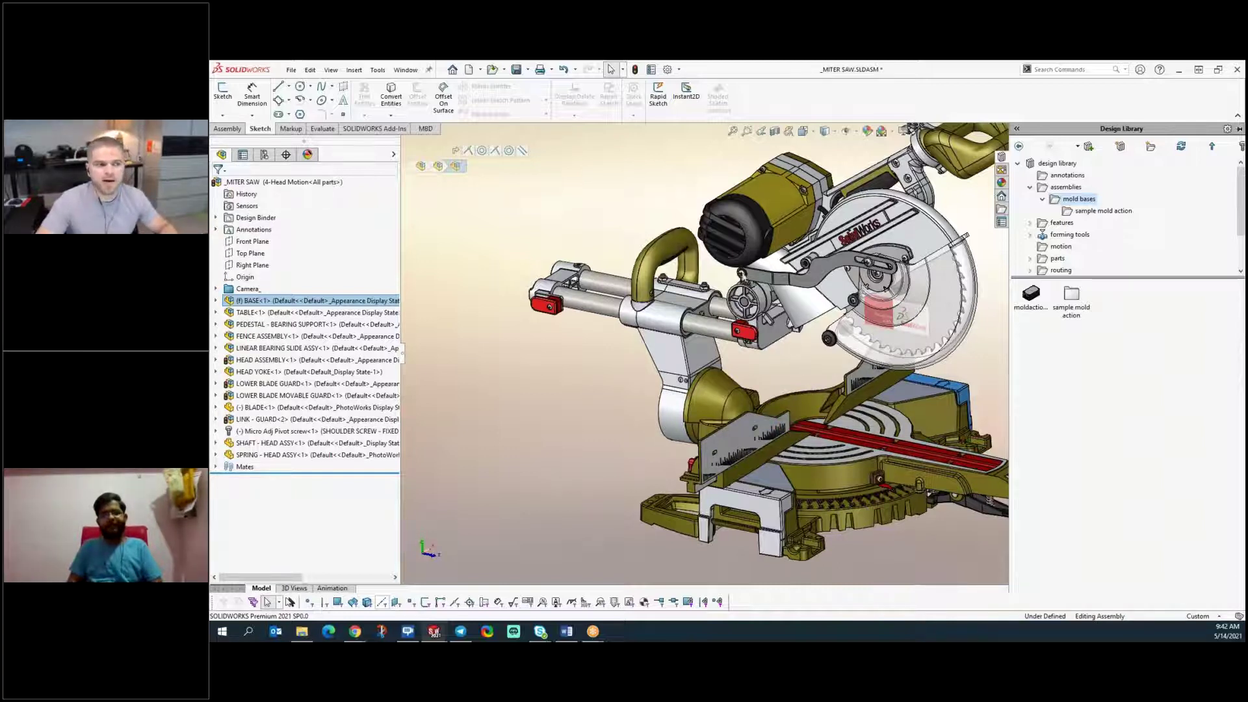
- Select the rounded end face of the upright lug on YOKE - SAW PIVOT, beside the link arm's screw
scroll(733, 345, down, 10)
middle_drag(732, 345, 800, 330)
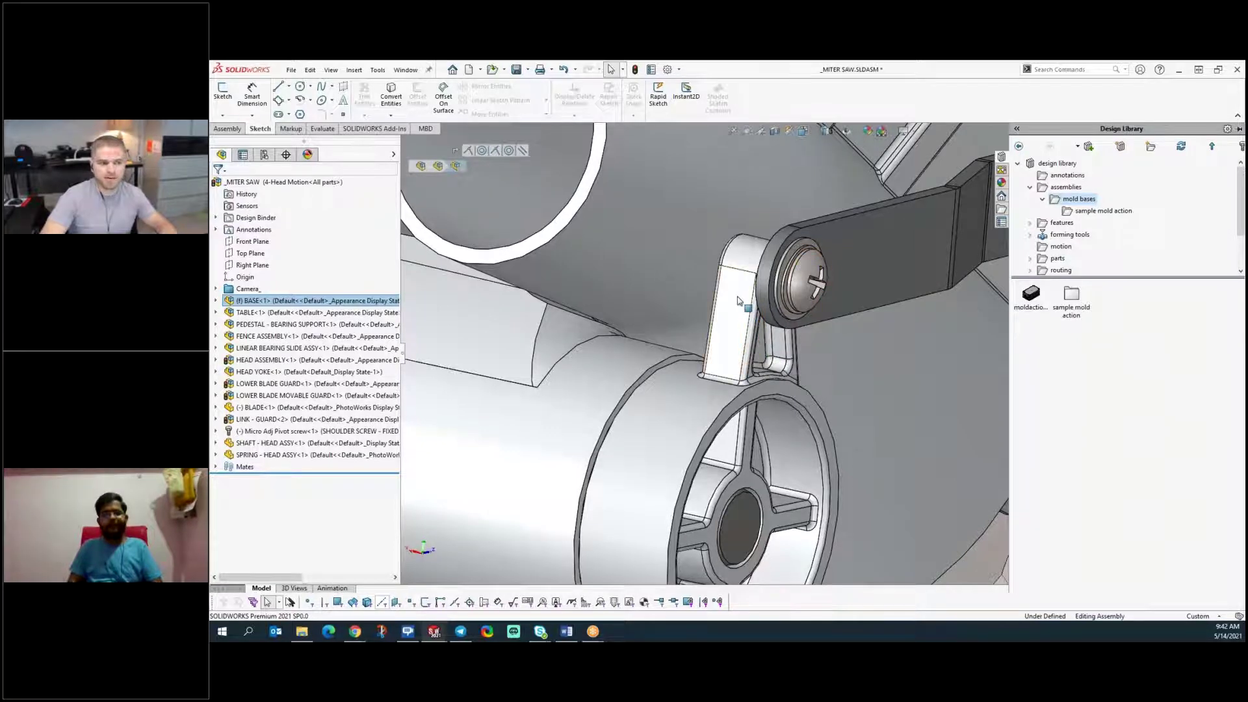
click(755, 268)
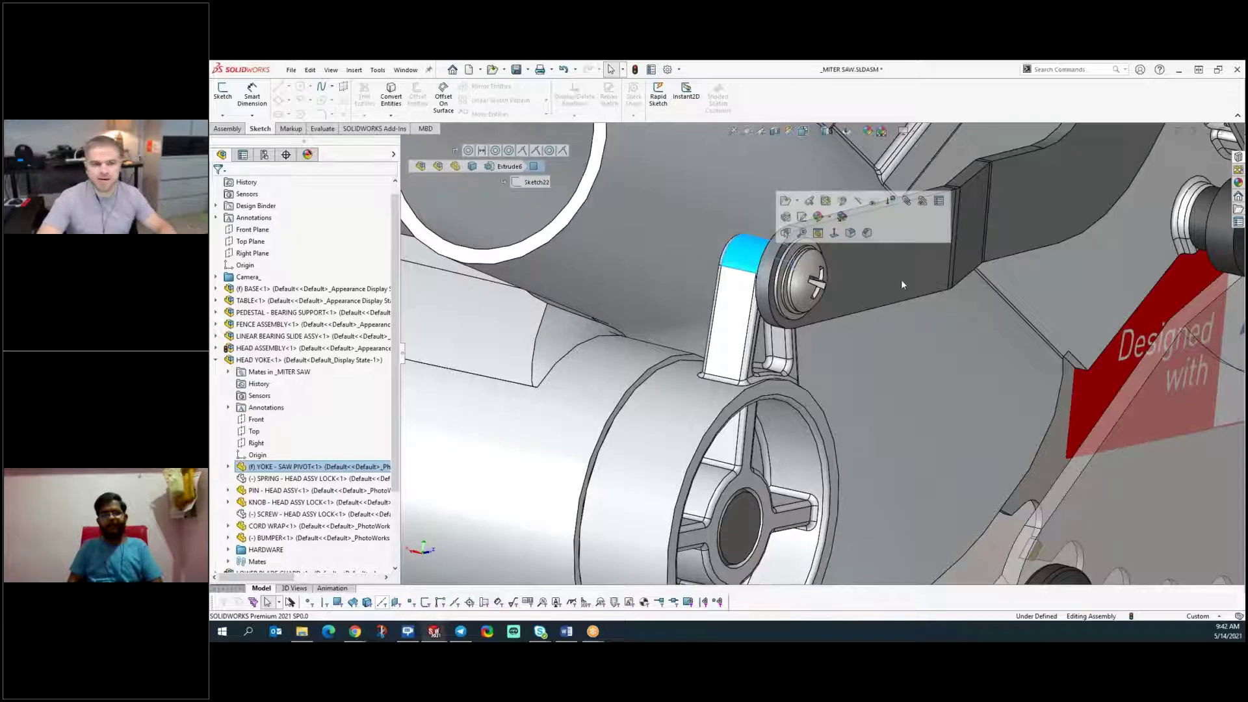
- Look through the Task Pane's Design Library, File Explorer and SOLIDWORKS Resources pages
click(1238, 169)
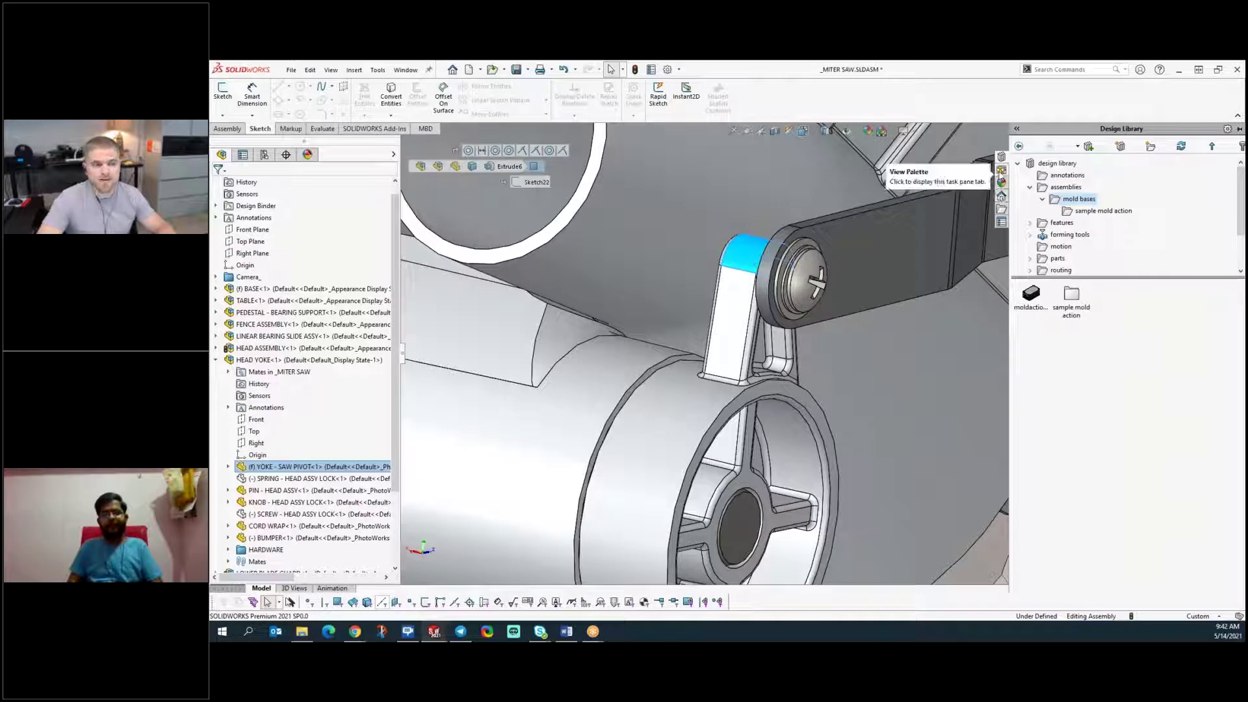
click(1002, 209)
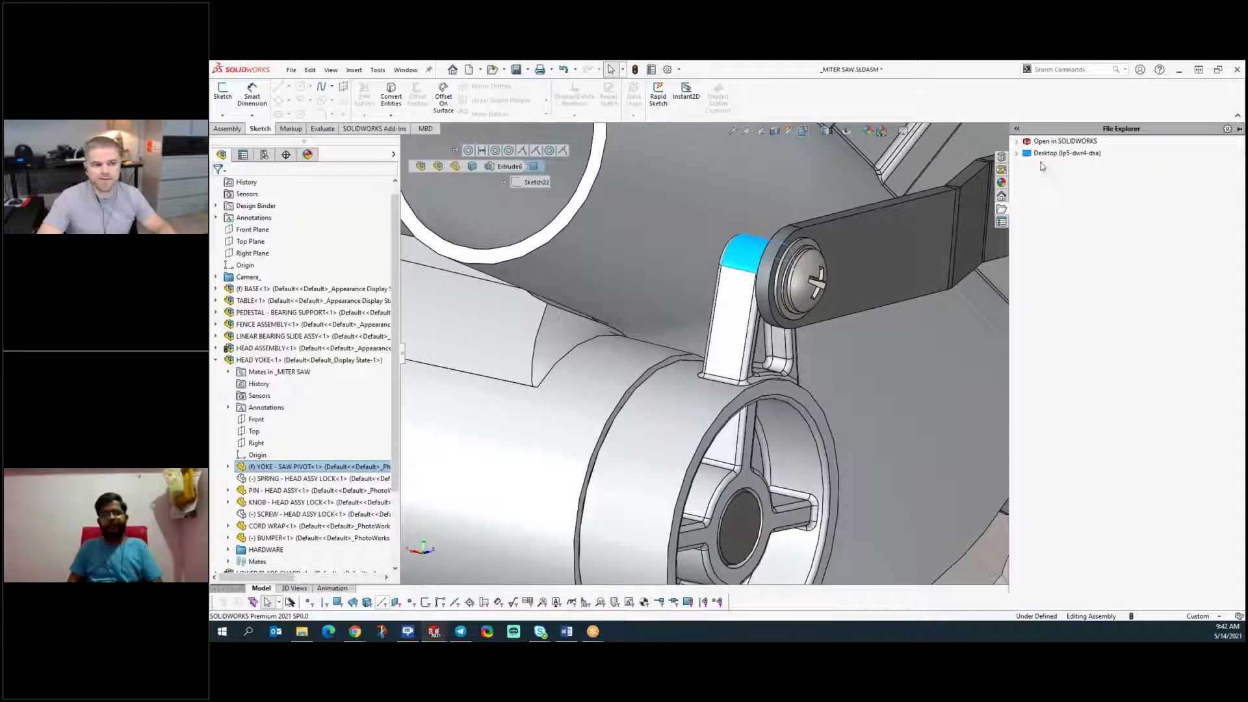
click(1001, 196)
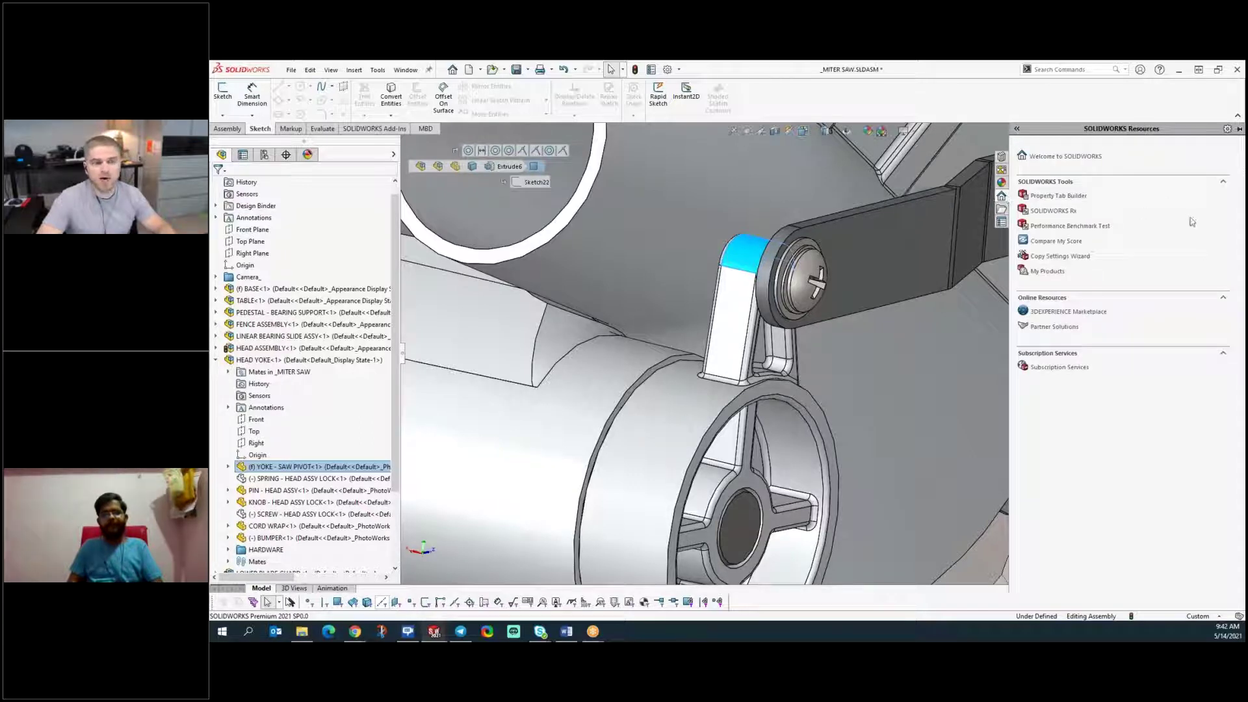
- Launch SOLIDWORKS Rx from SOLIDWORKS Resources, run its diagnostics and move its window out of the way of the model
scroll(816, 348, up, 3)
scroll(592, 479, up, 10)
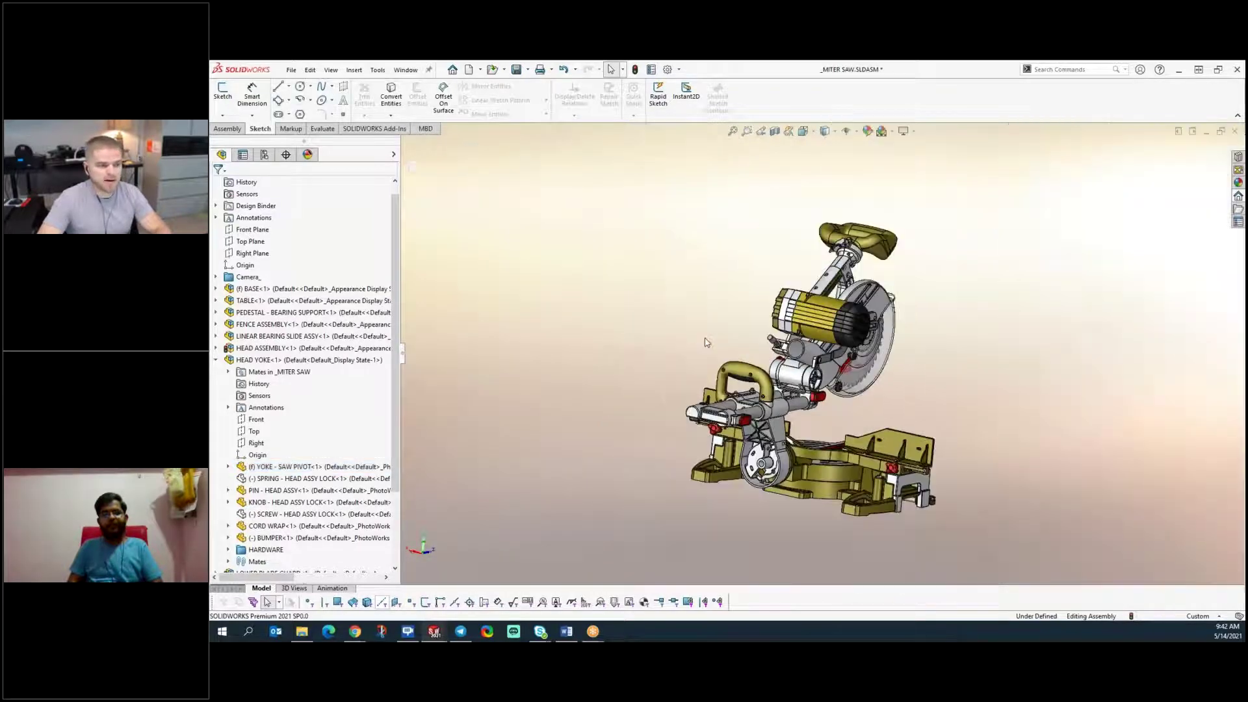
click(1239, 196)
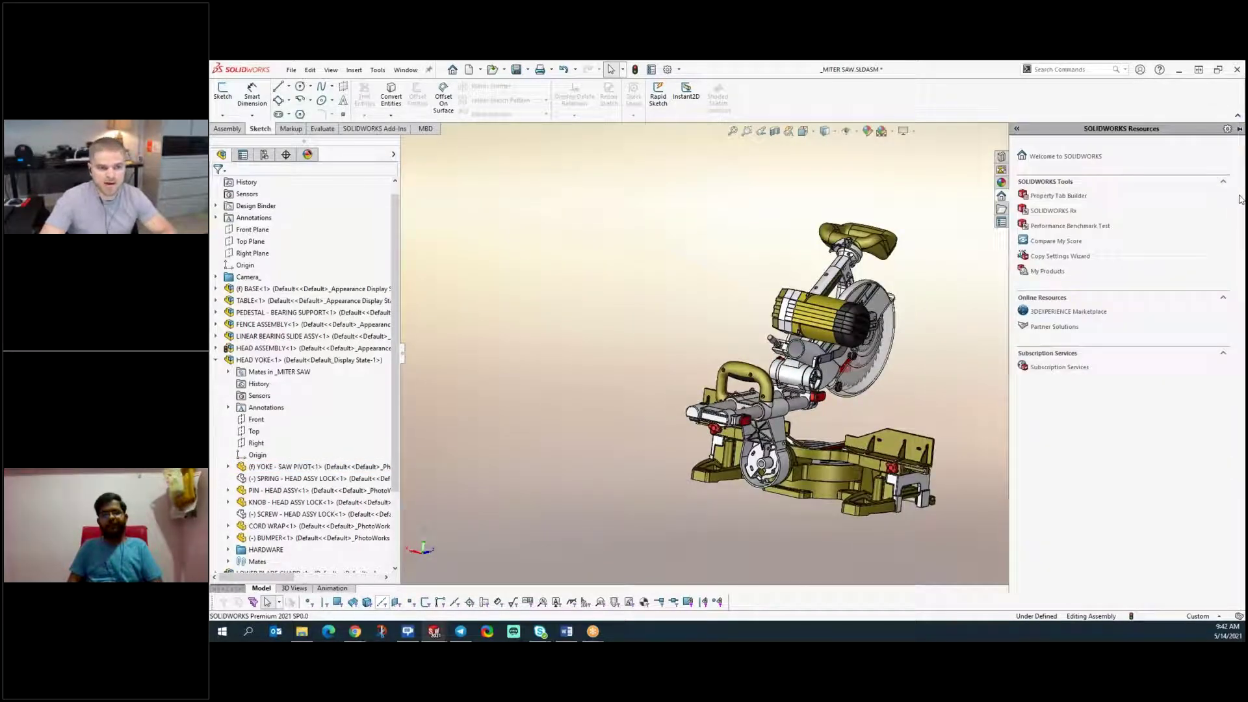
click(1054, 212)
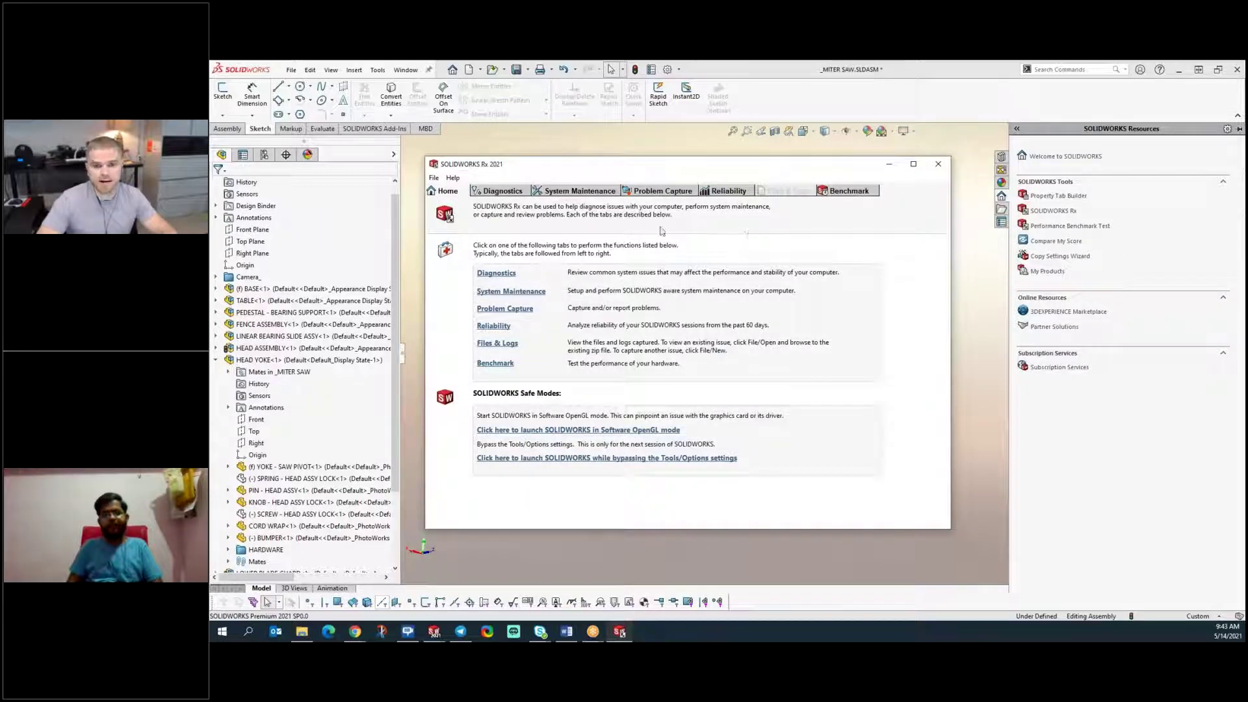
click(505, 192)
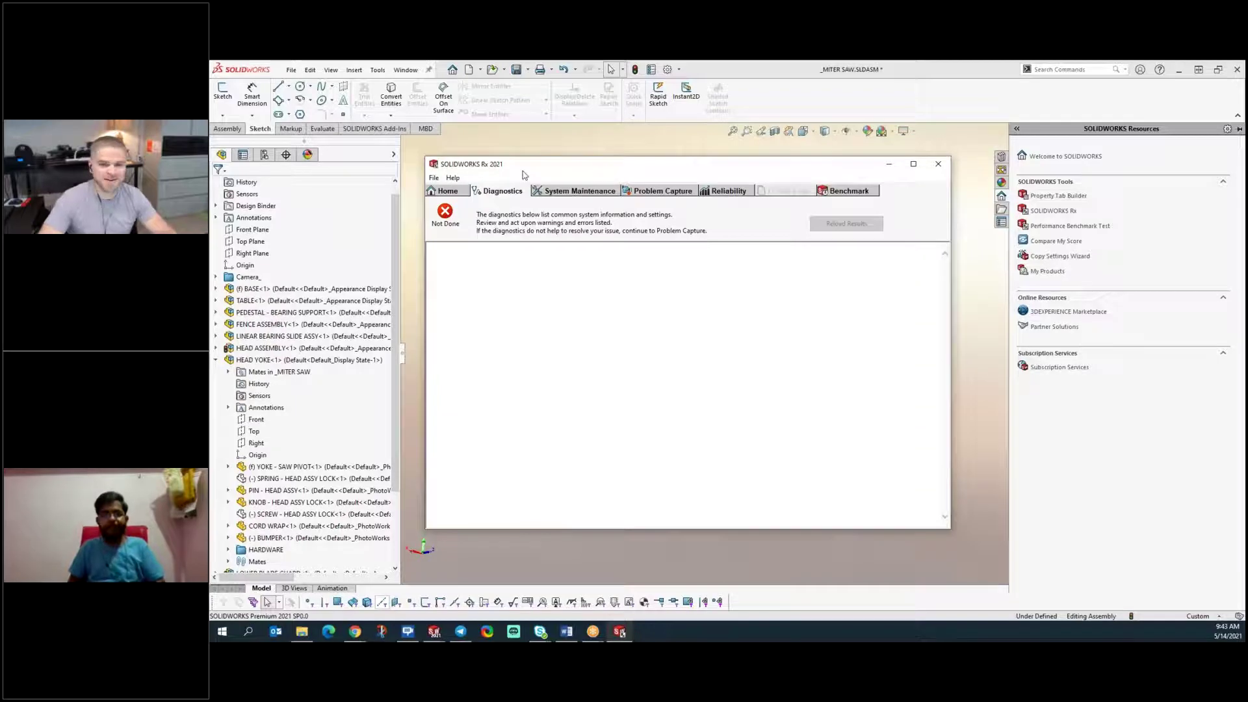
drag(527, 169, 1245, 156)
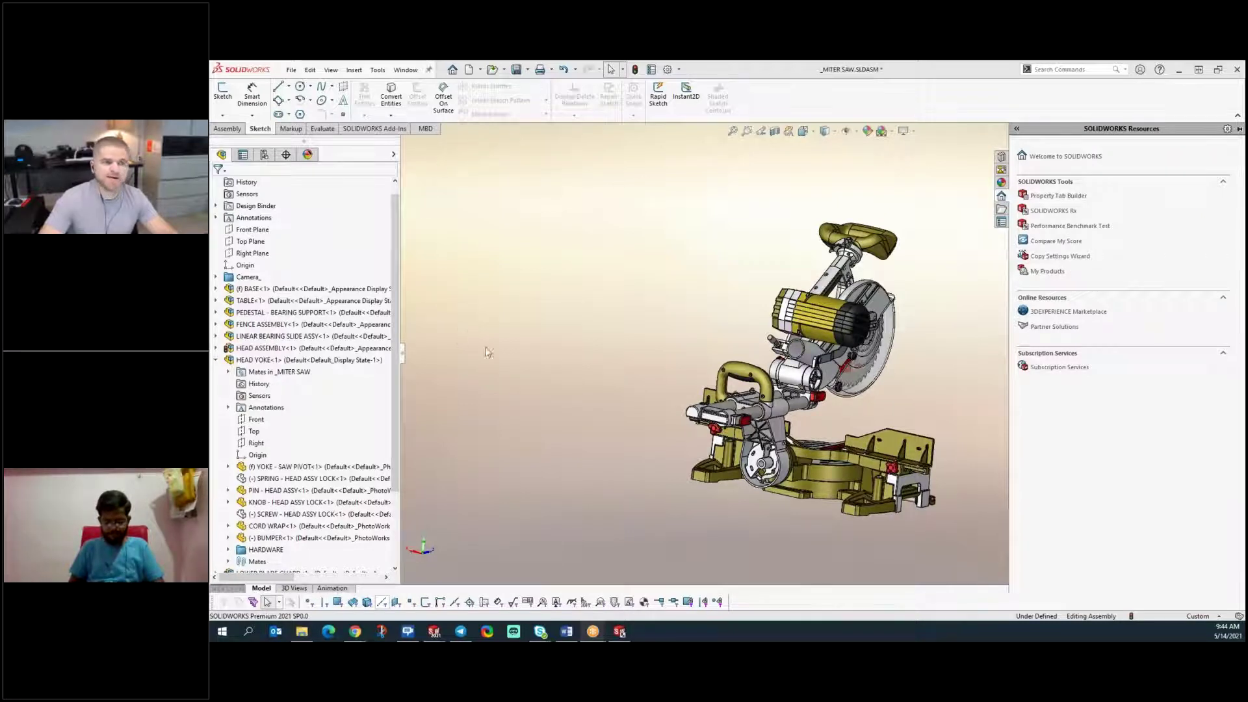
- Open the Copy Settings Wizard from SOLIDWORKS Resources, view its save and restore options, and cancel it
click(630, 329)
middle_drag(947, 412, 838, 390)
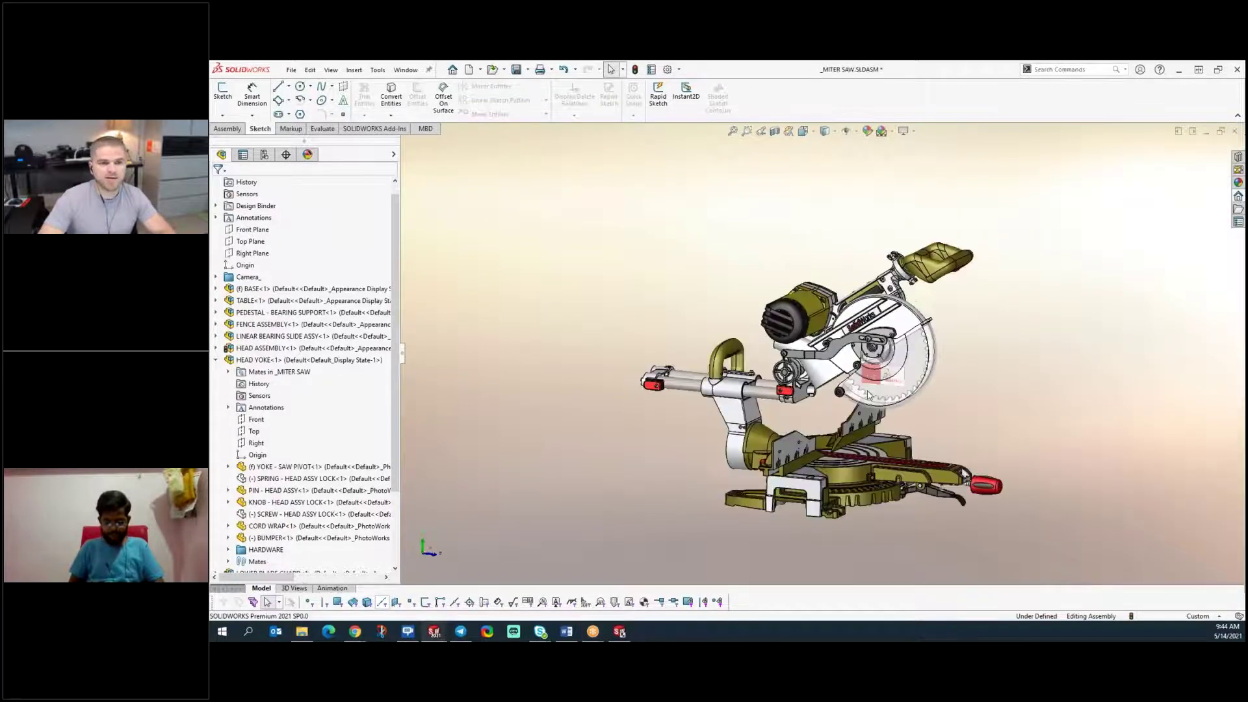
click(1238, 196)
click(1060, 256)
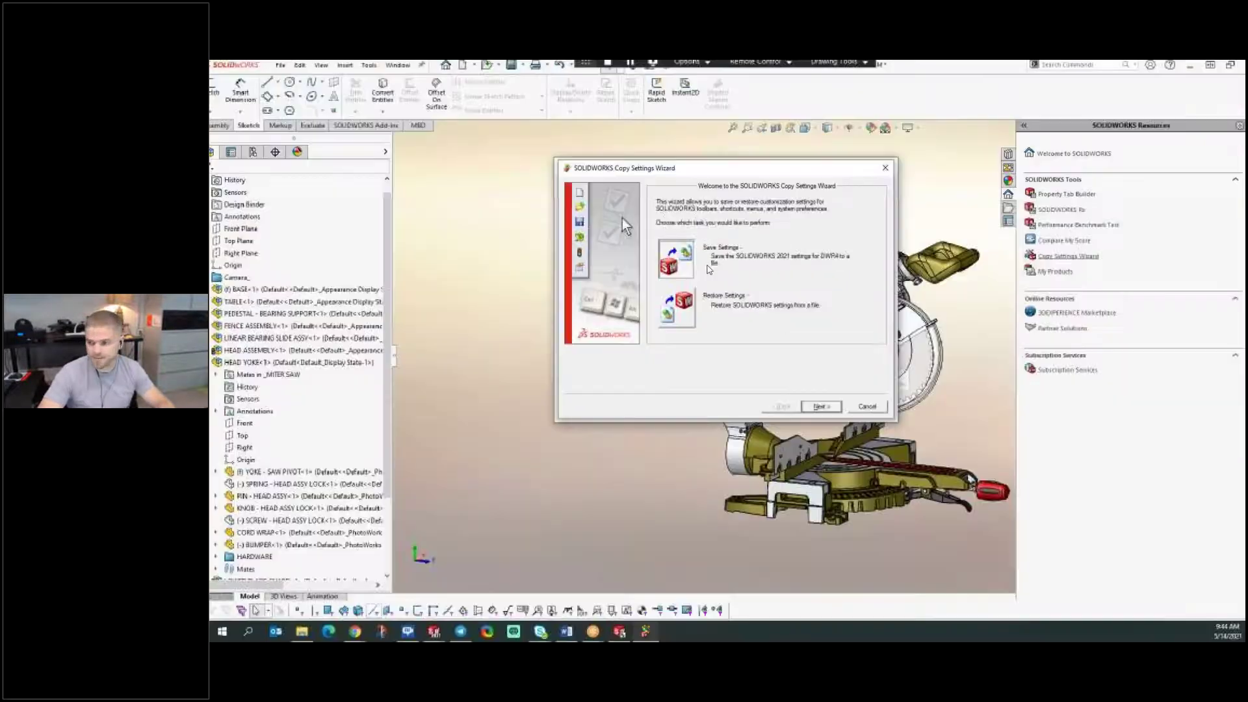
key(Escape)
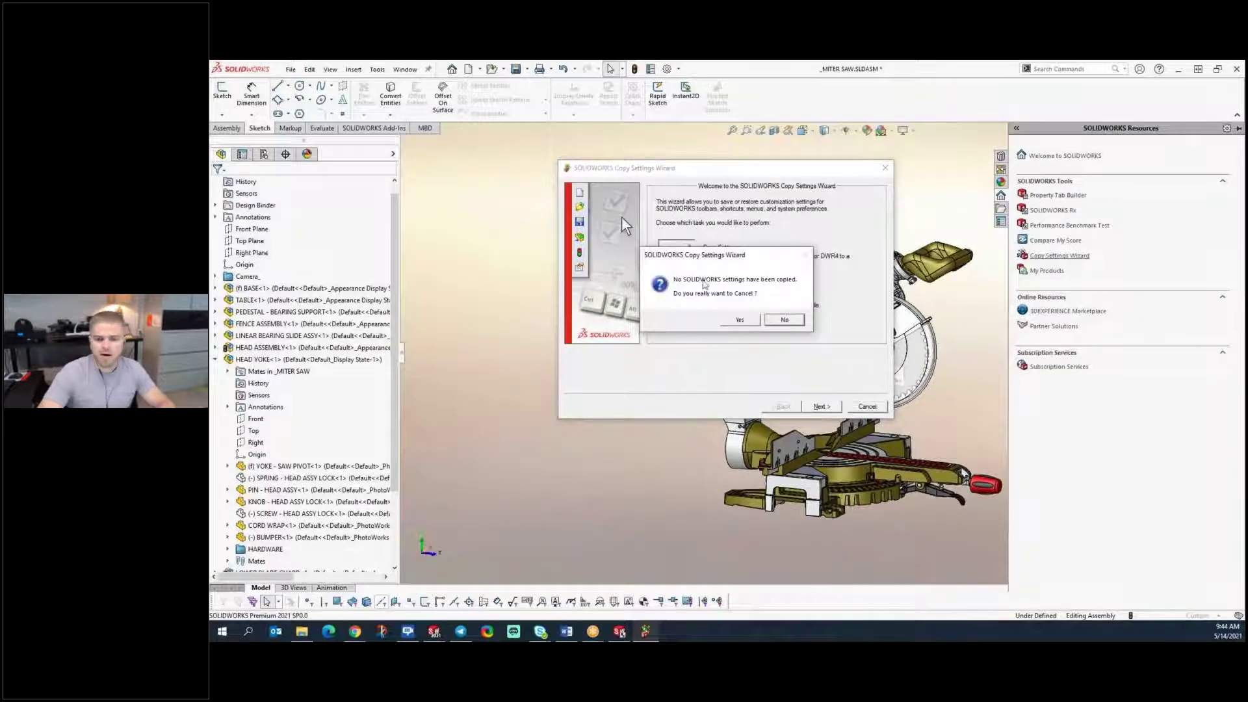
click(741, 320)
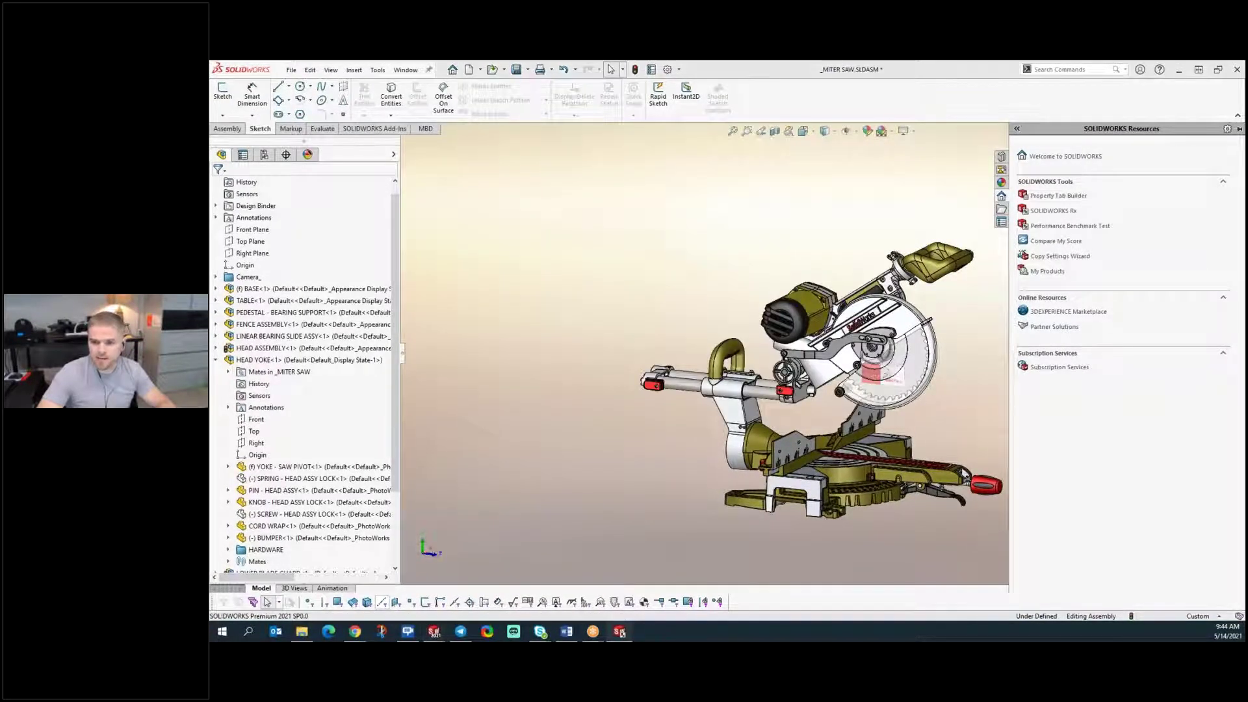
- Bring SOLIDWORKS Rx back to review its diagnostics, look up the linked downloads page, and close Rx
drag(1245, 221, 824, 137)
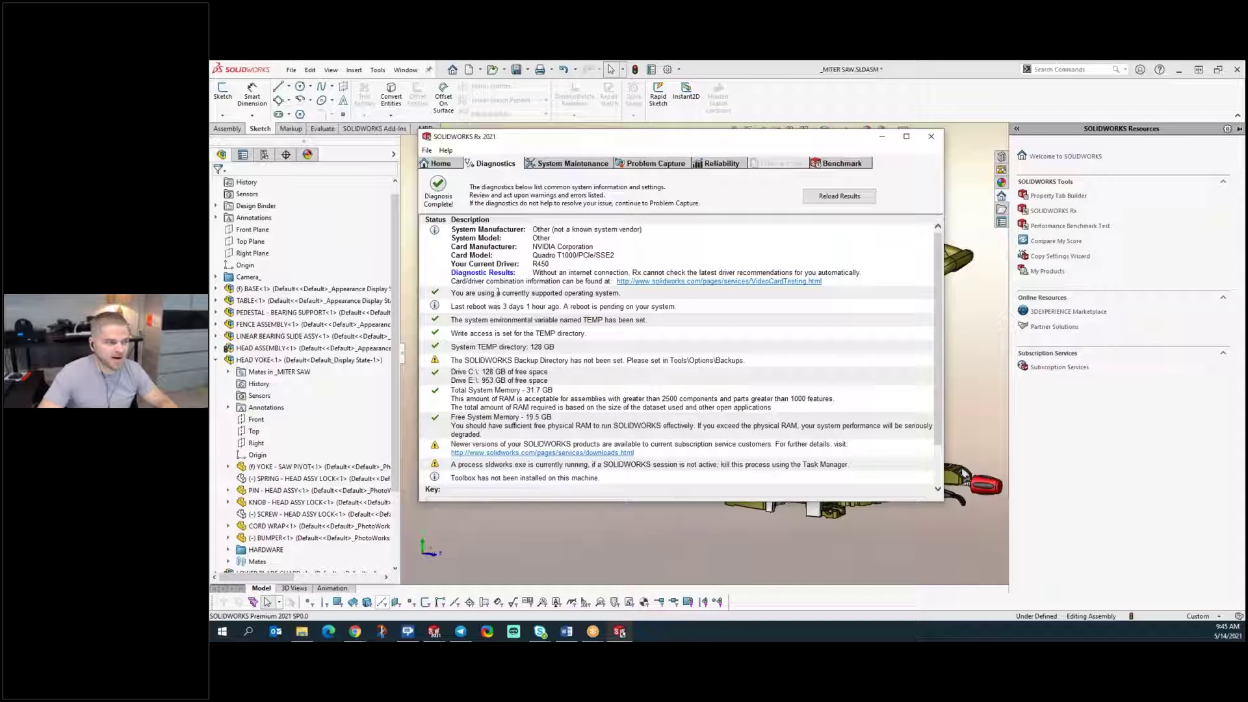
click(556, 453)
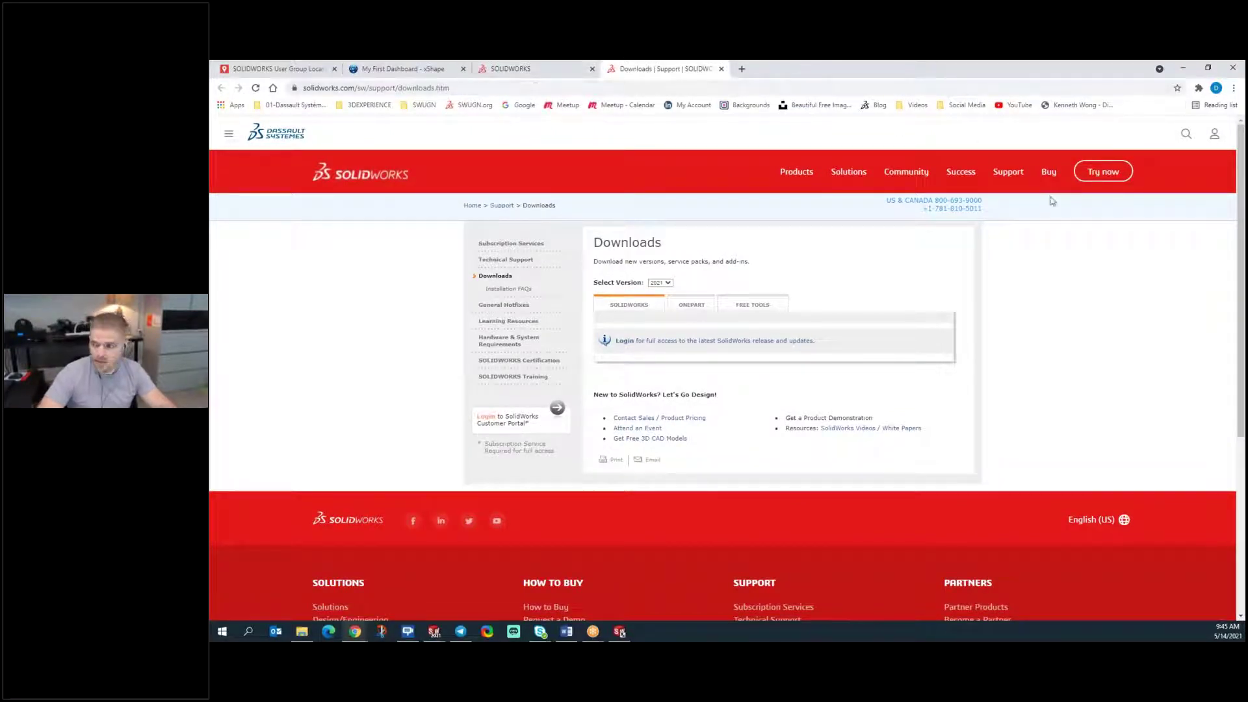
click(1182, 68)
click(931, 136)
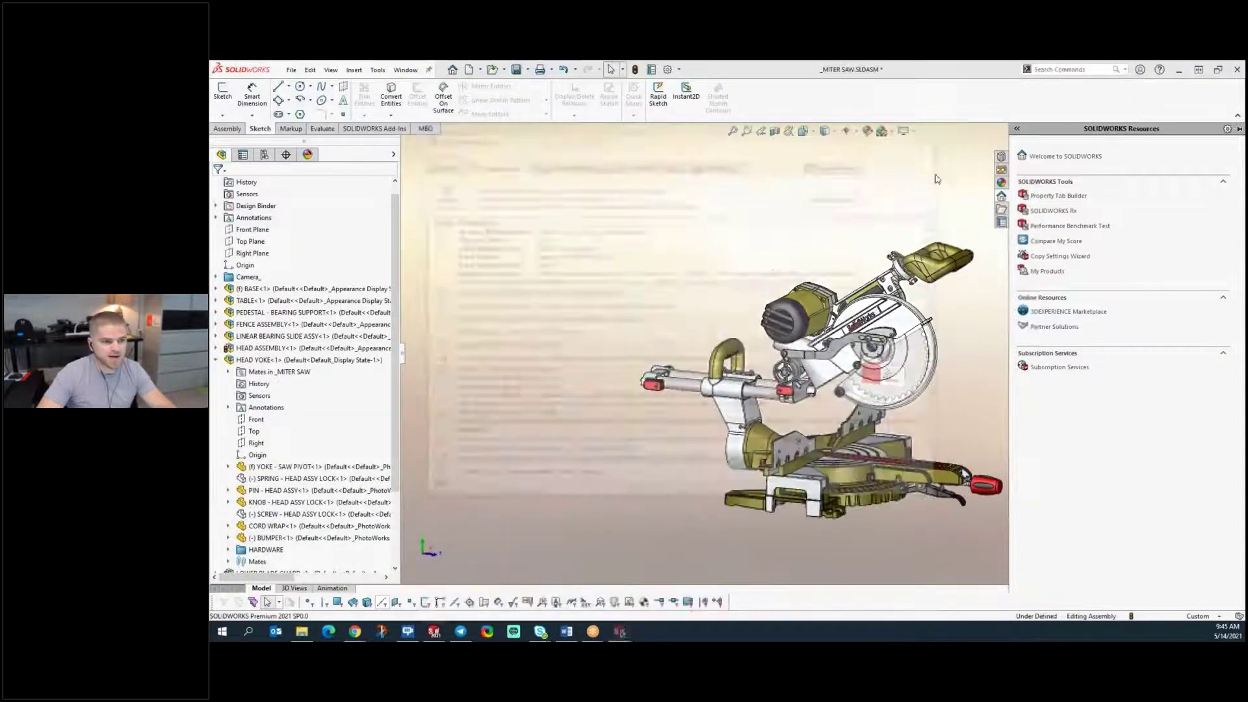
- Inspect the pivot area up close and select the YOKE - SAW PIVOT face where the slide tubes attach
middle_drag(962, 351, 1001, 400)
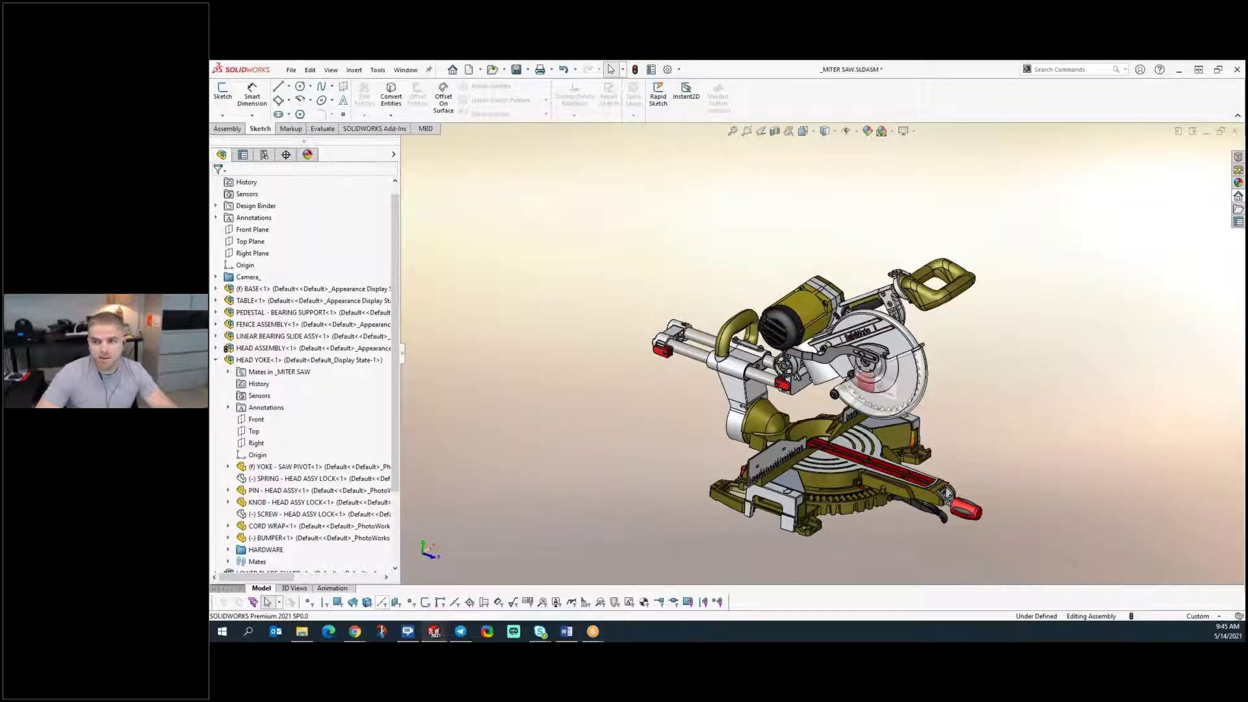
scroll(871, 397, down, 5)
scroll(855, 353, down, 3)
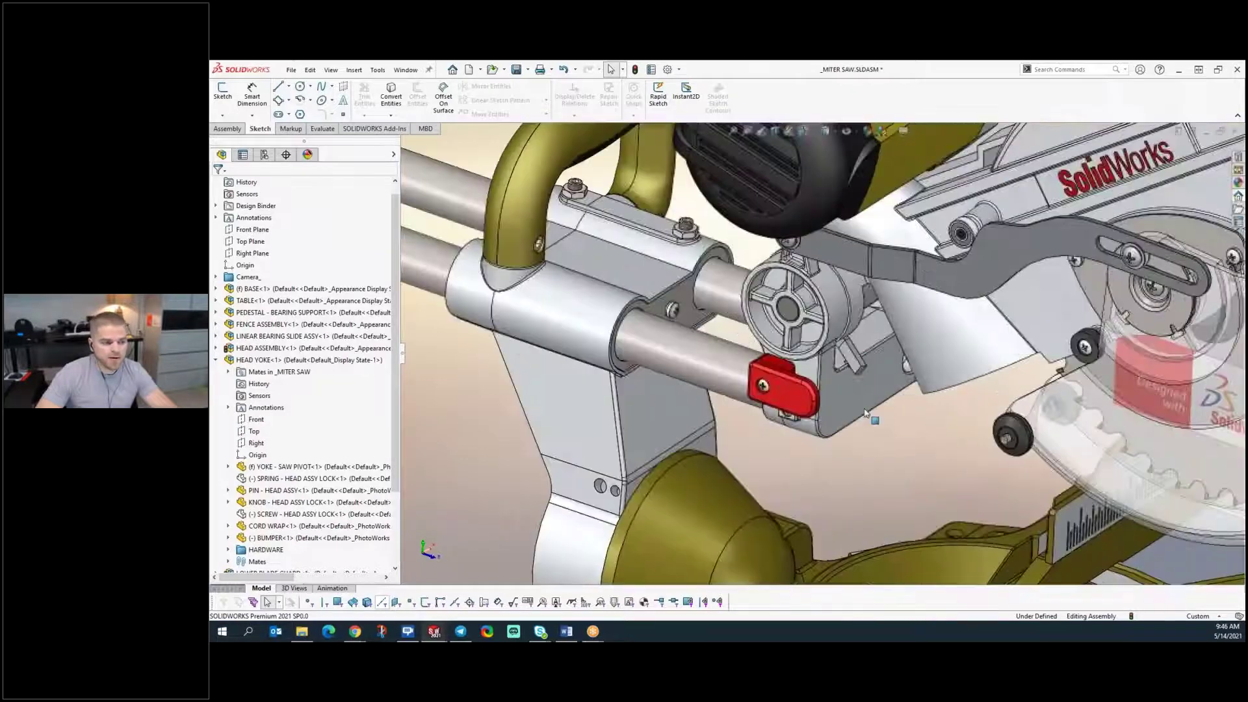
middle_drag(951, 372, 965, 421)
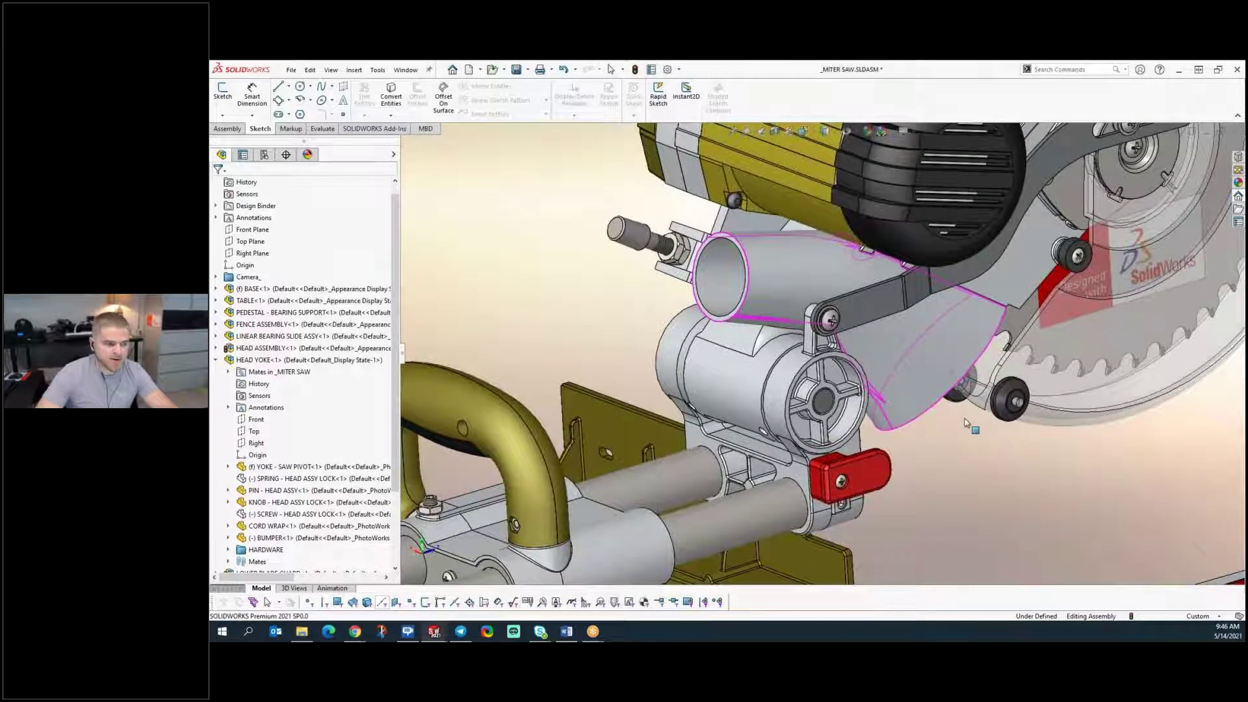
click(819, 505)
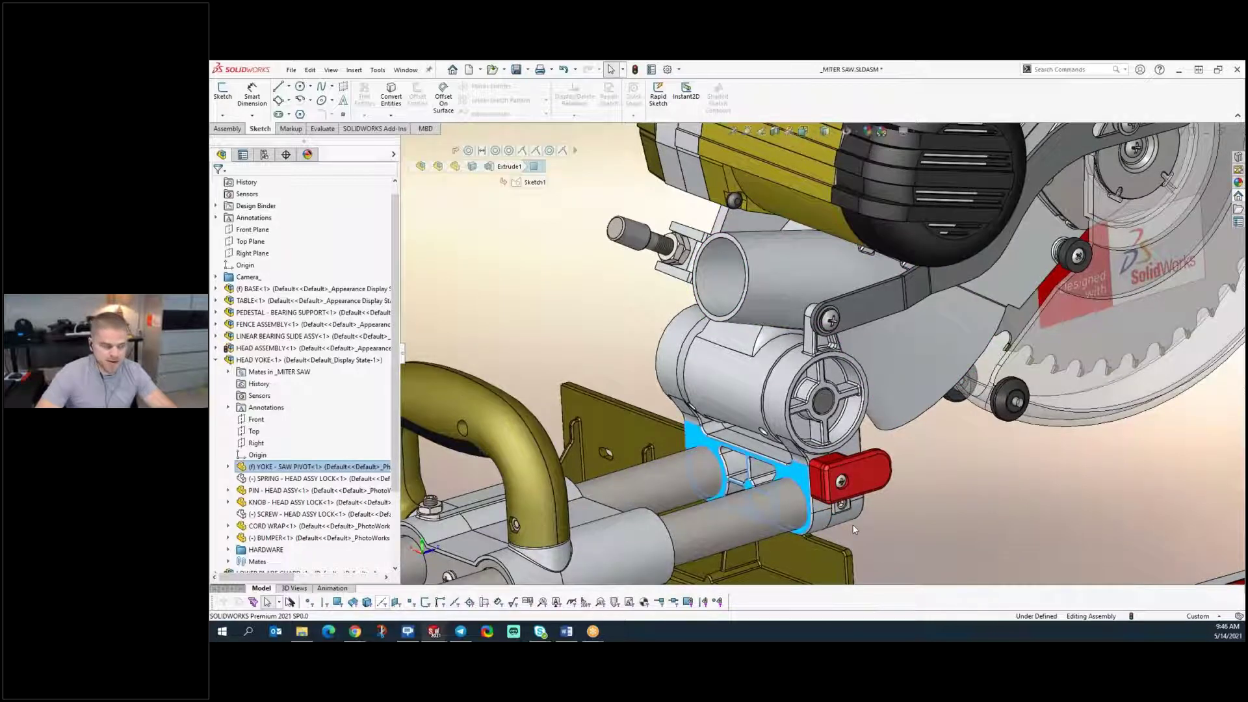
- Swing the saw head down and back up by its handle to demonstrate the pivot motion
scroll(853, 524, up, 1)
scroll(852, 524, up, 1)
middle_drag(852, 524, 981, 151)
mouse_move(981, 150)
mouse_down()
mouse_move(1011, 163)
mouse_move(1014, 203)
mouse_move(997, 167)
mouse_up()
drag(1000, 183, 1013, 255)
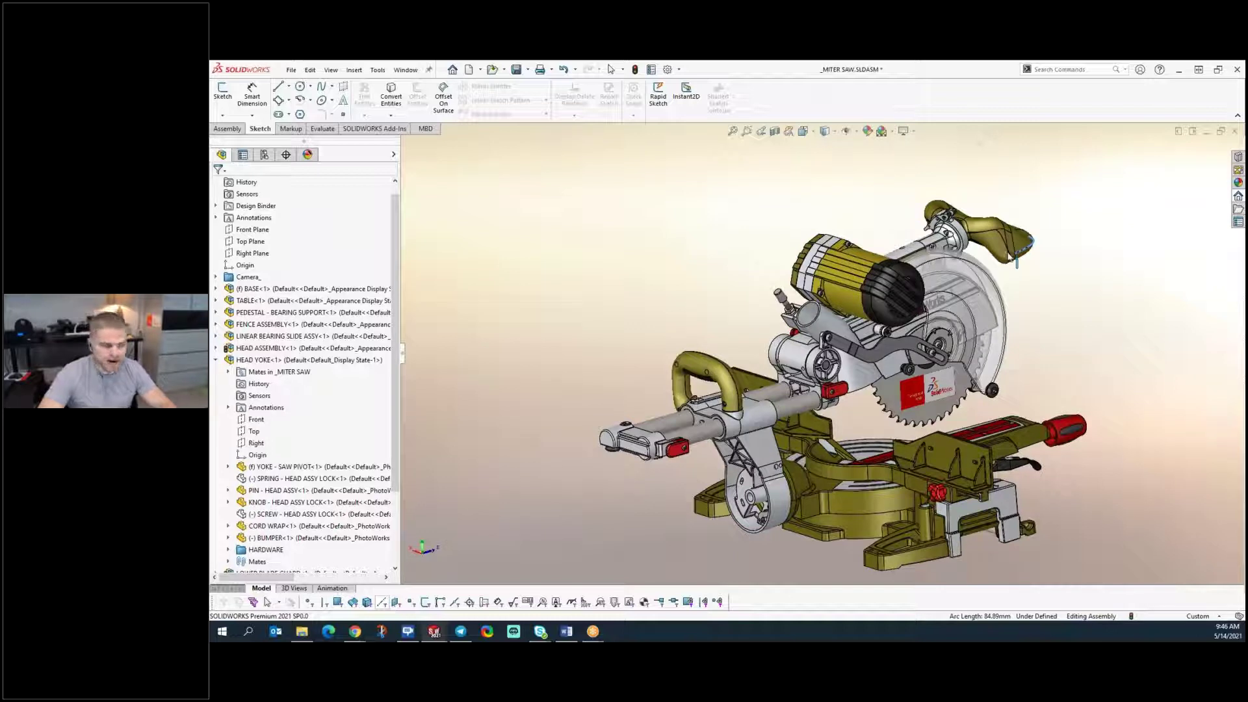
drag(1015, 257, 1012, 278)
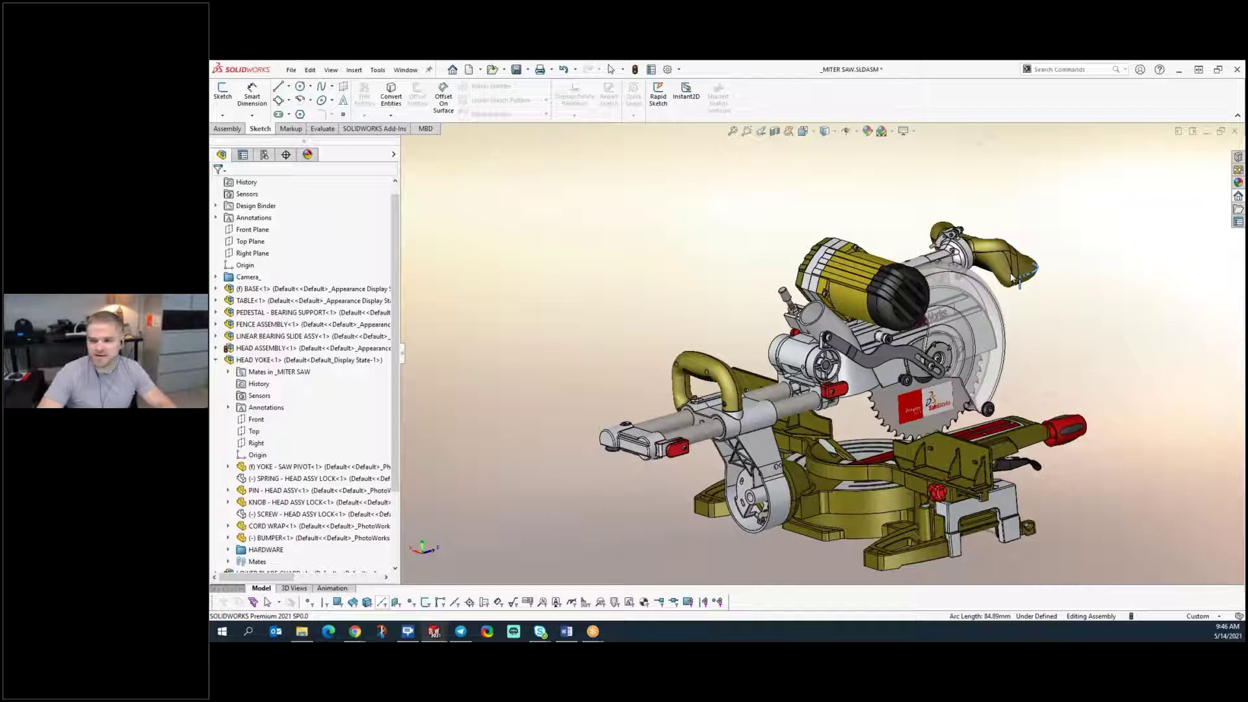
drag(1013, 278, 975, 199)
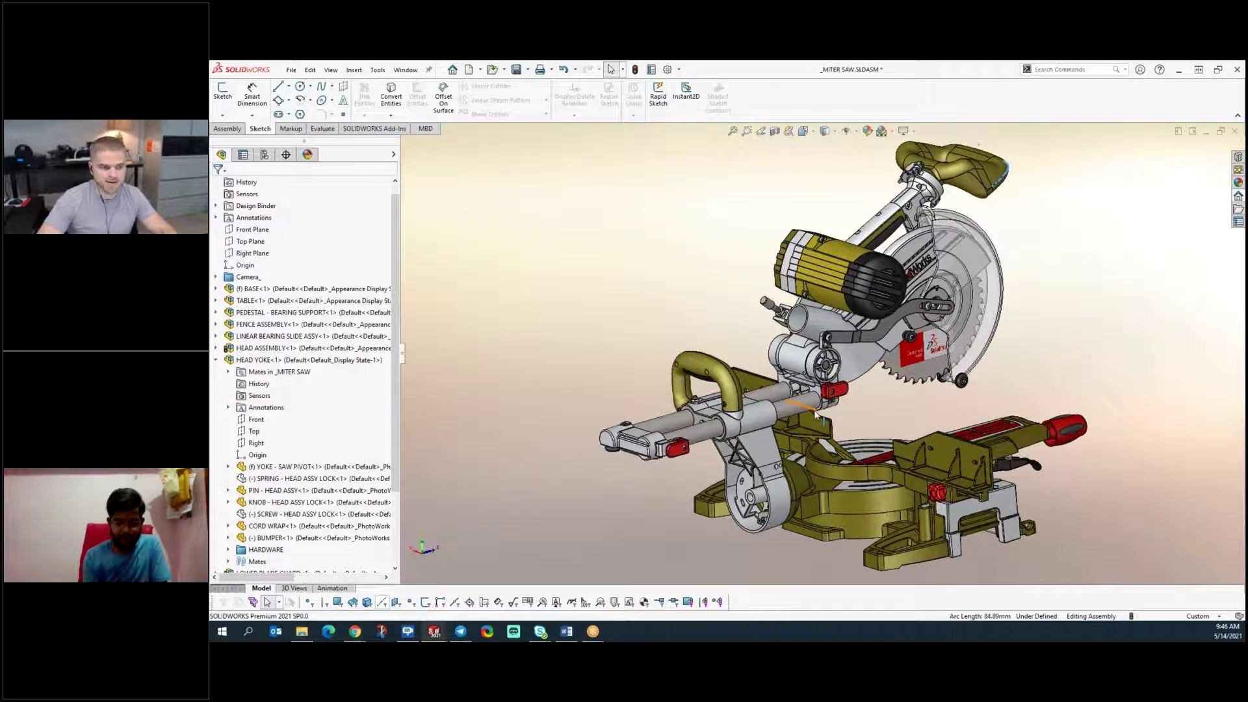
- Locate the YOKE - SAW PIVOT part in the design tree from its face on the model and view its component options
scroll(814, 409, down, 5)
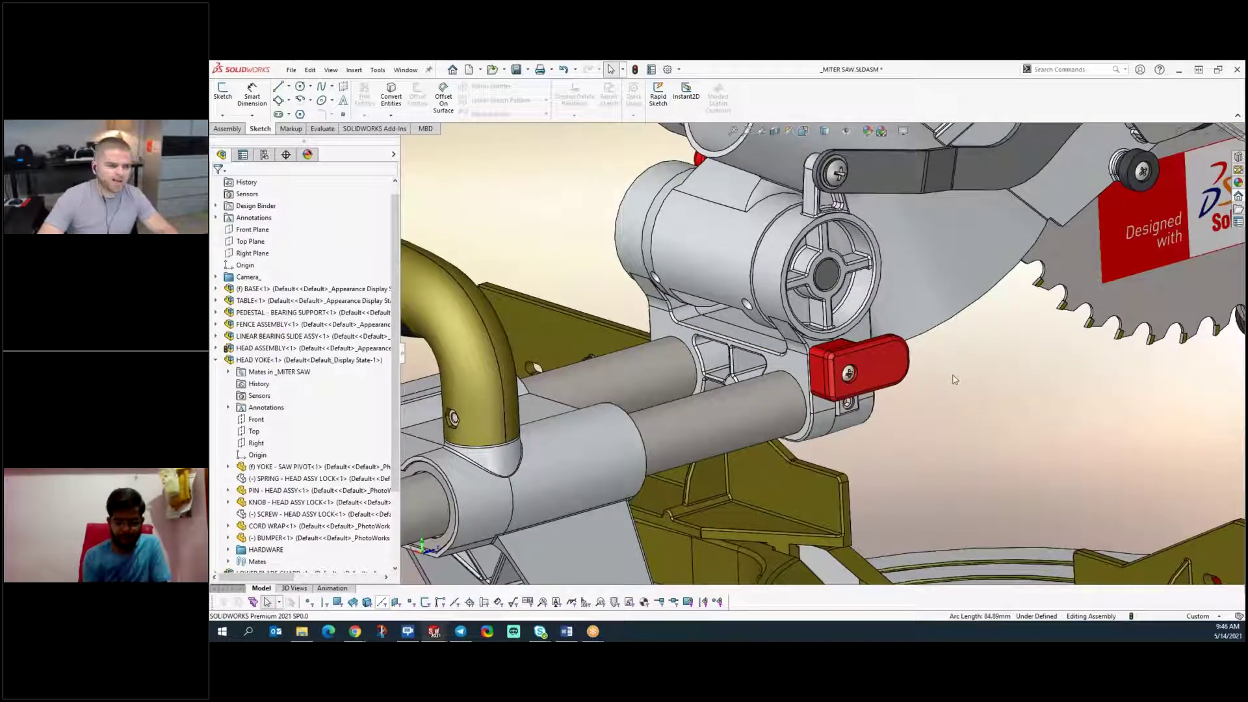
click(803, 367)
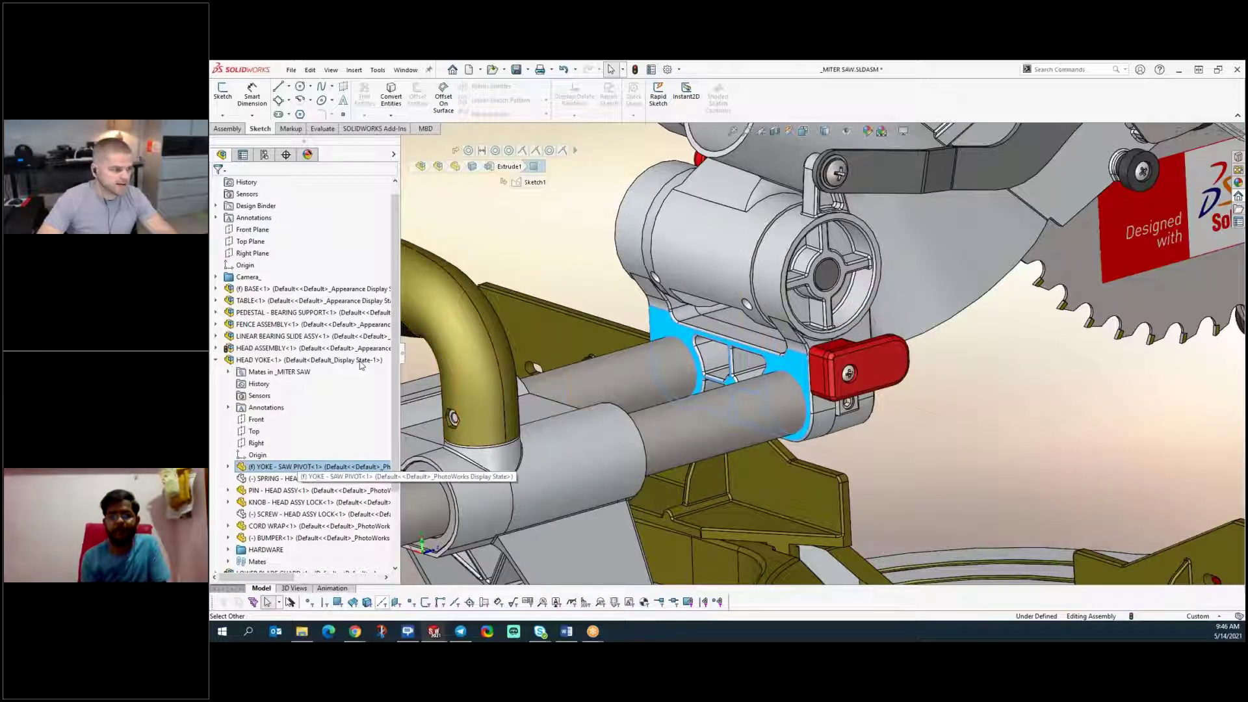
scroll(280, 449, down, 1)
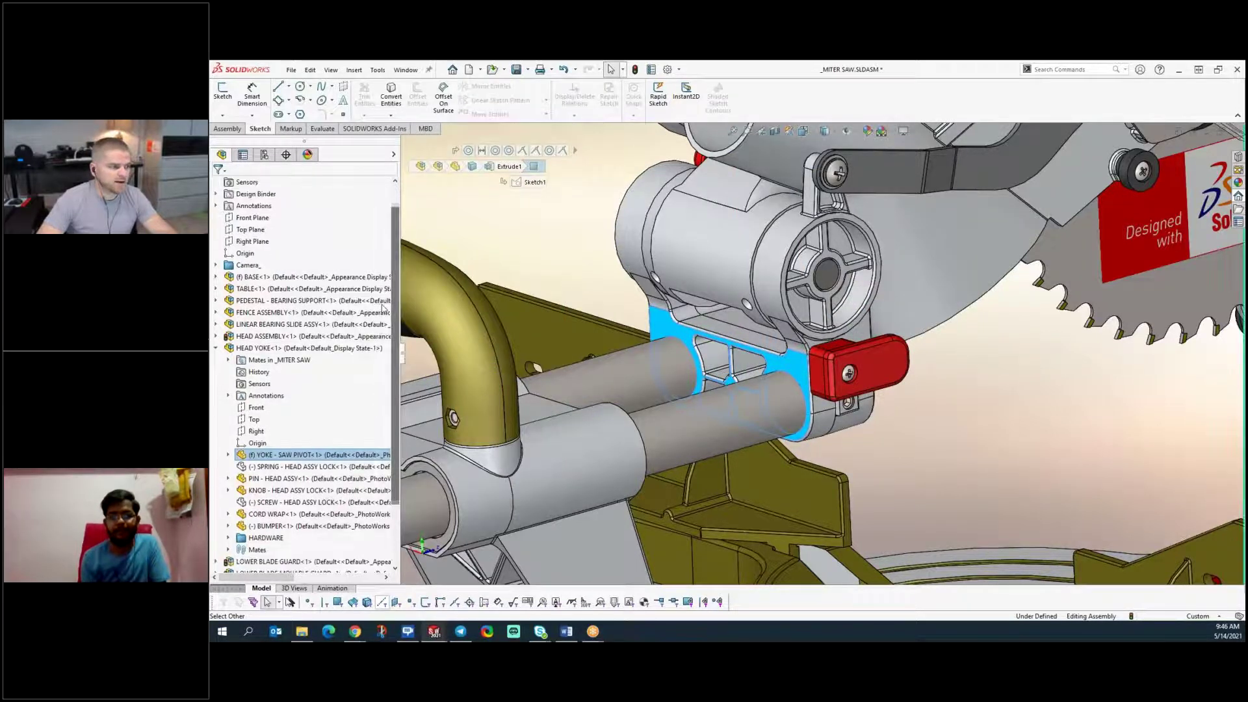
right_click(302, 455)
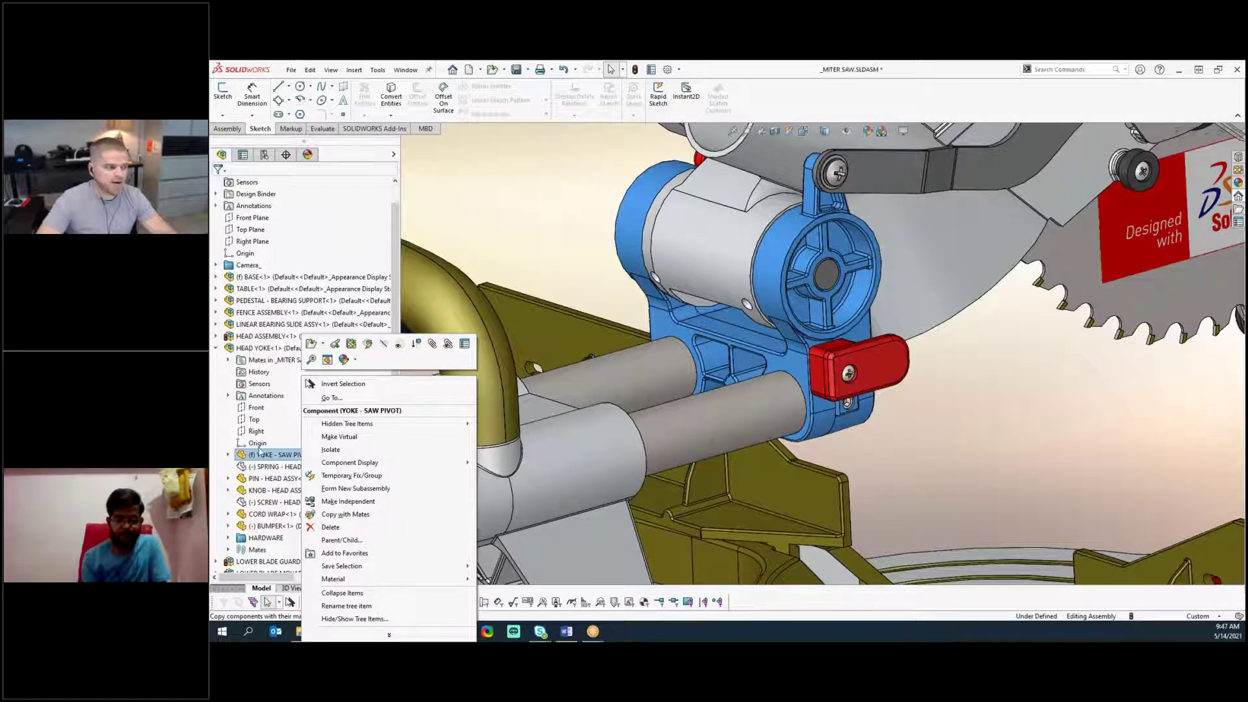
click(258, 455)
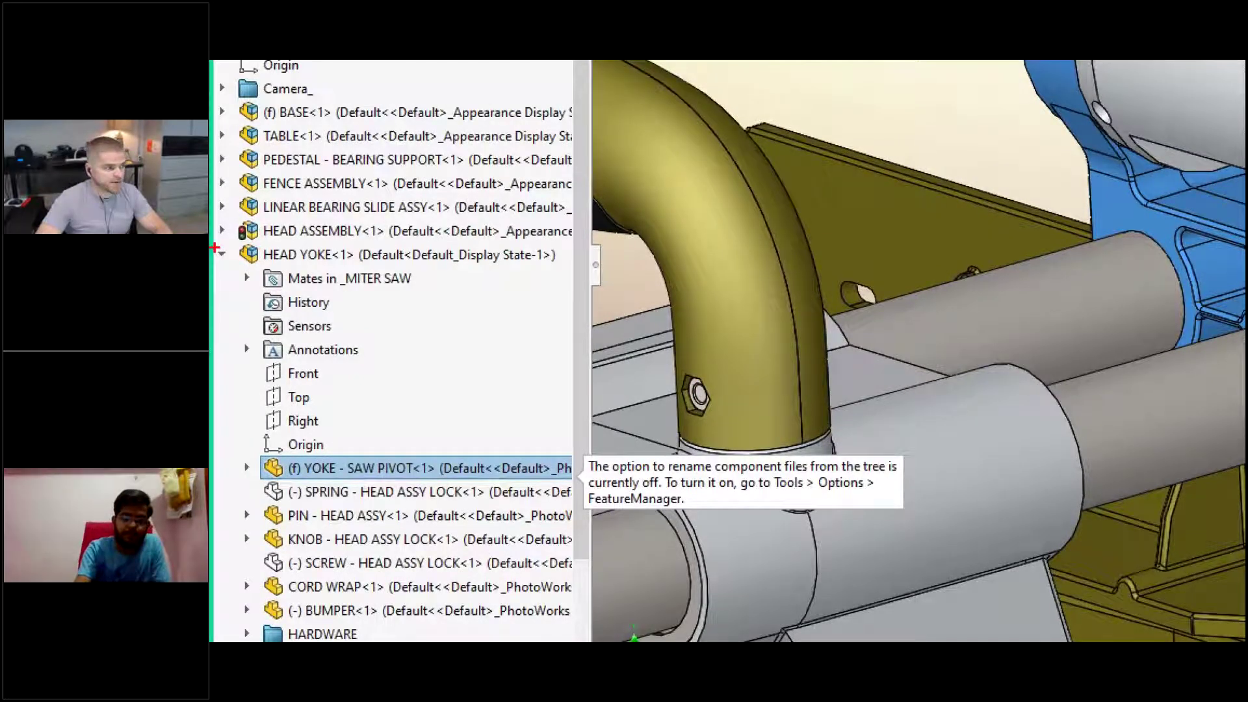
- Select the parent HEAD YOKE subassembly in the design tree to highlight all the parts it contains
mouse_move(215, 247)
ctrl+mouse_down()
mouse_move(404, 641)
mouse_move(598, 614)
ctrl+mouse_up()
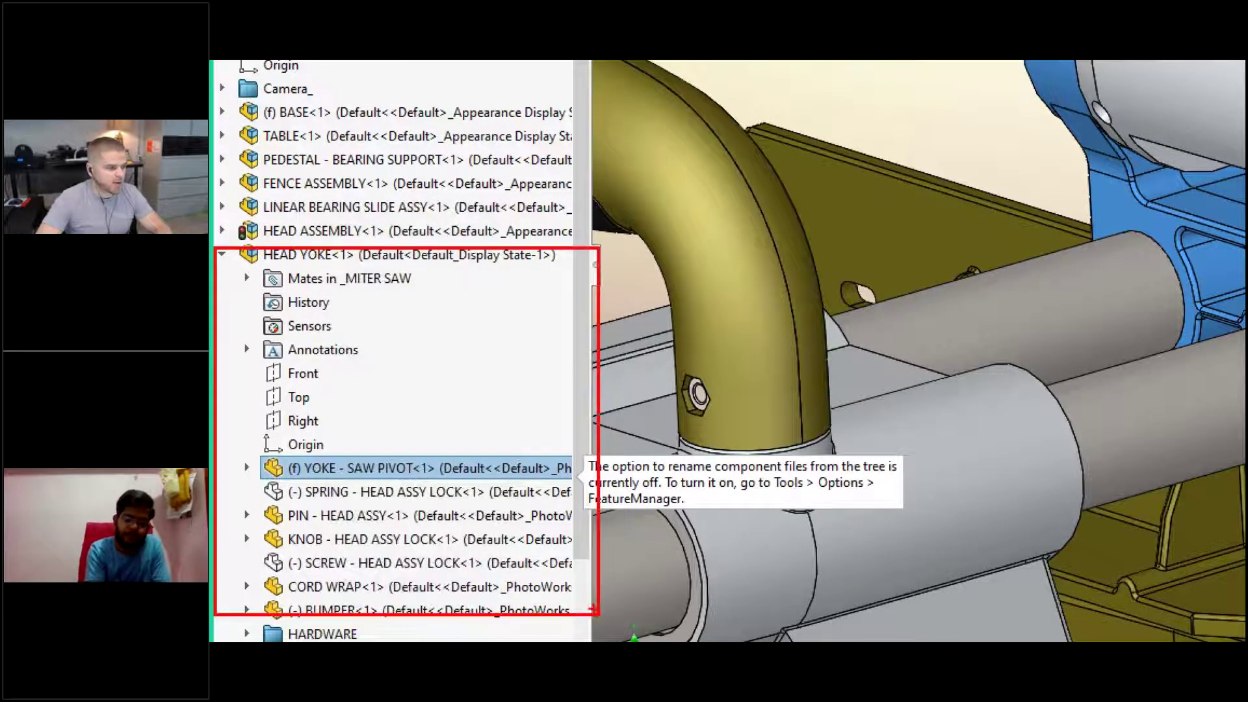
ctrl+shift+drag(454, 452, 516, 325)
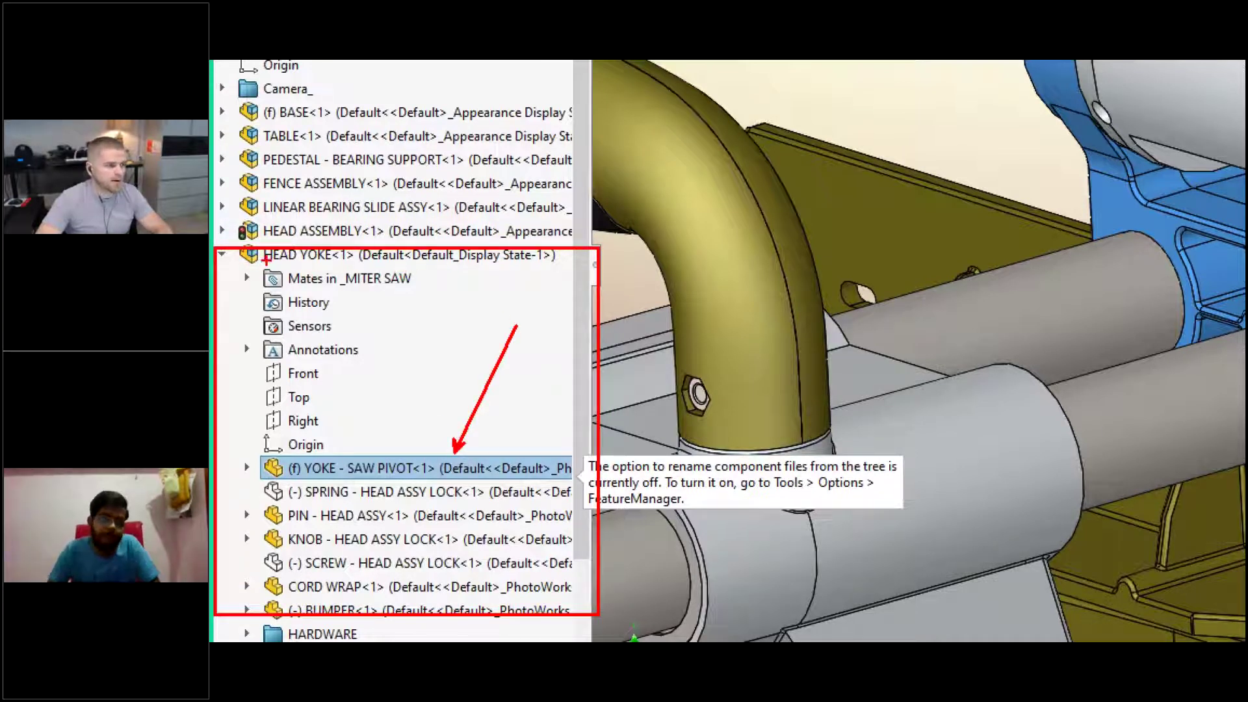
ctrl+shift+drag(262, 262, 225, 325)
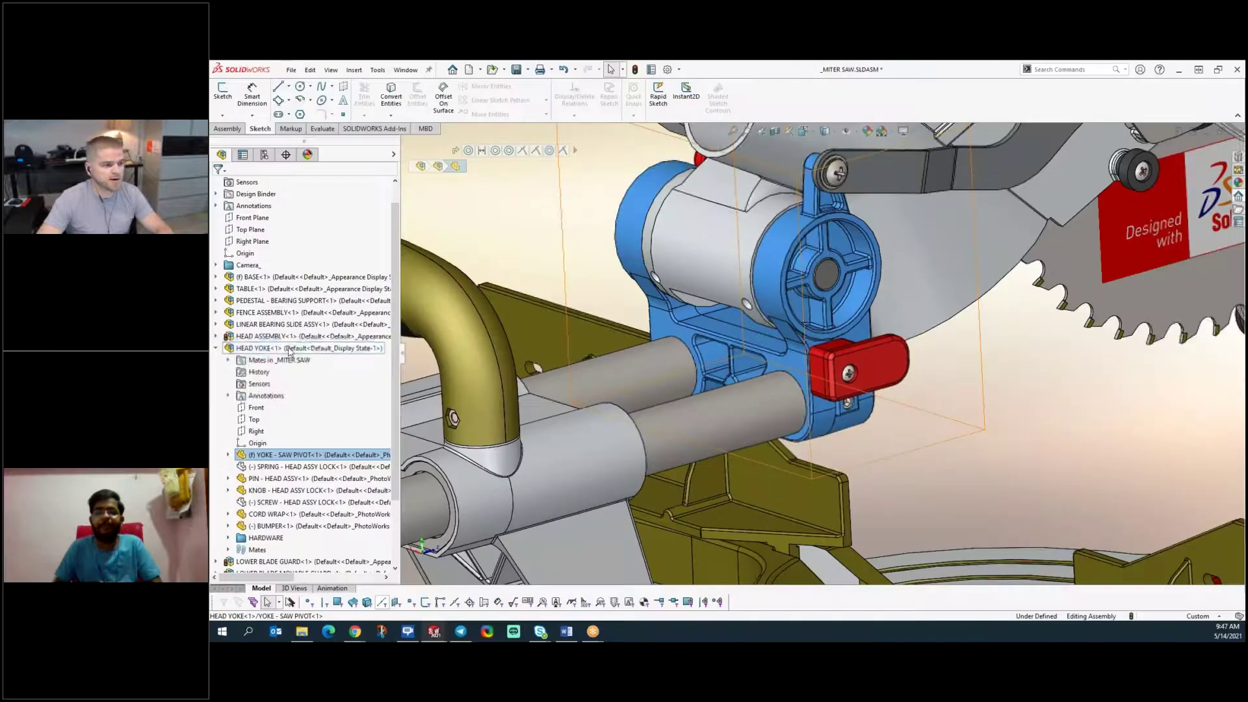
click(337, 293)
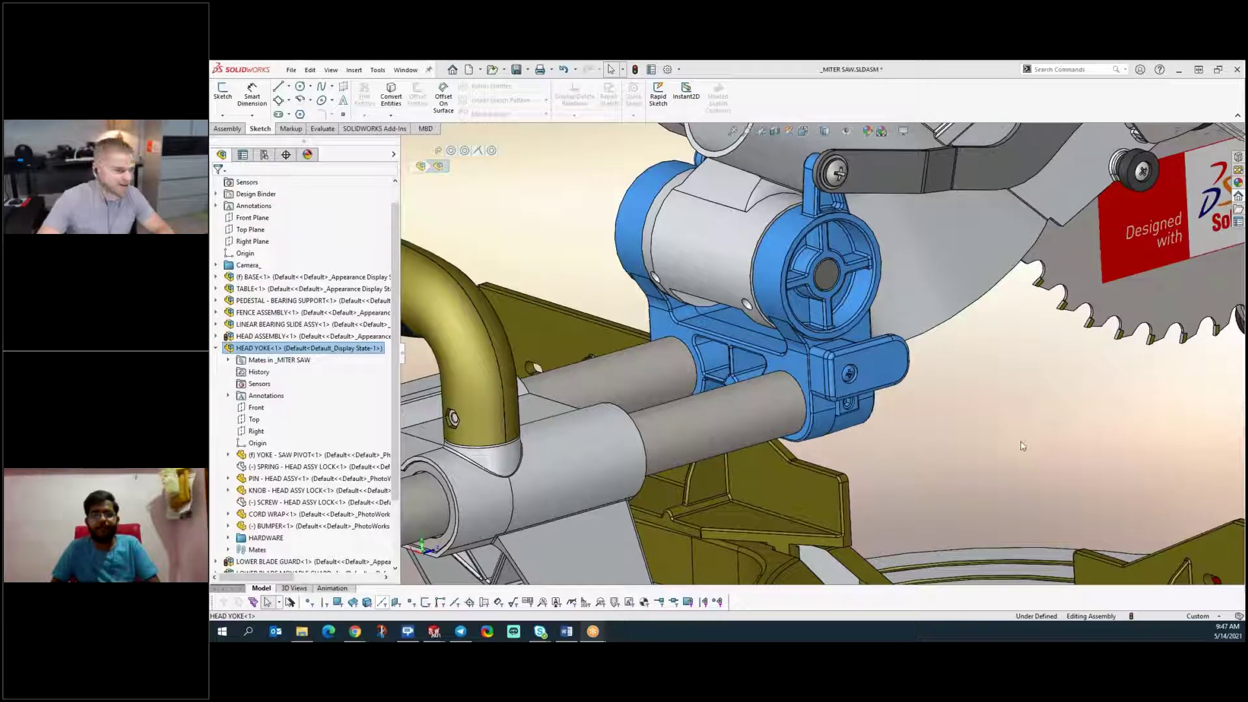
key(super+Tab)
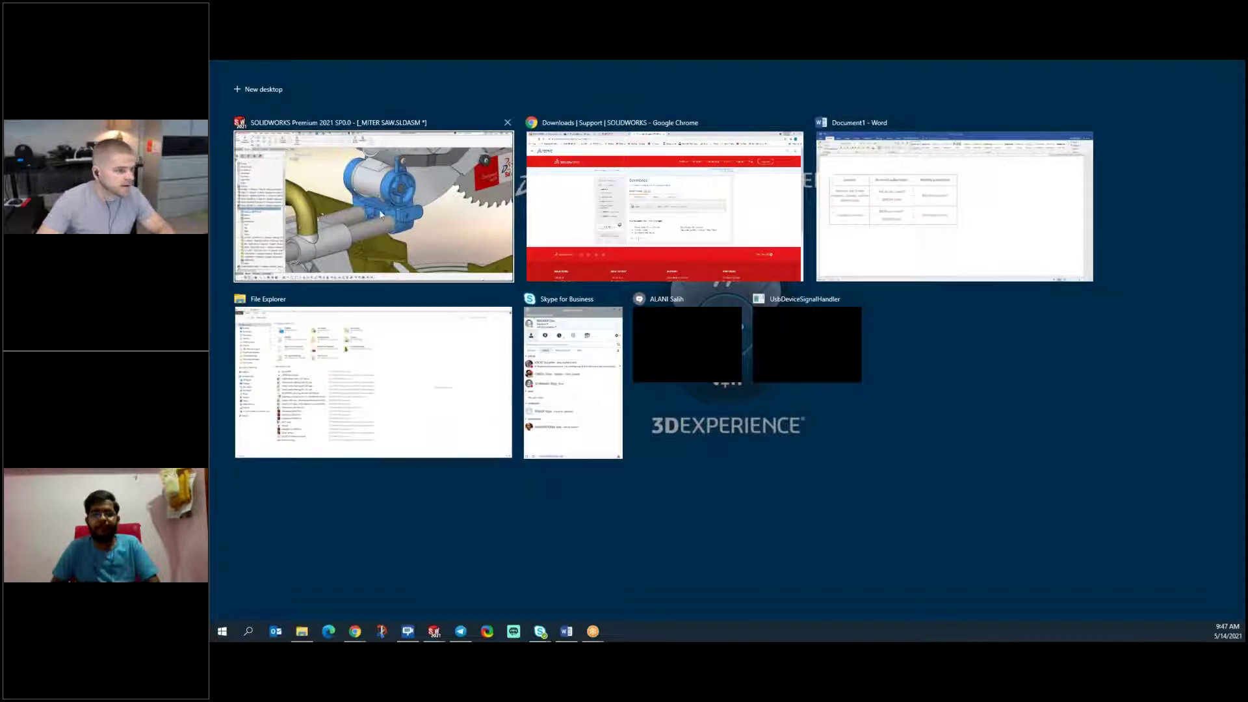
click(400, 248)
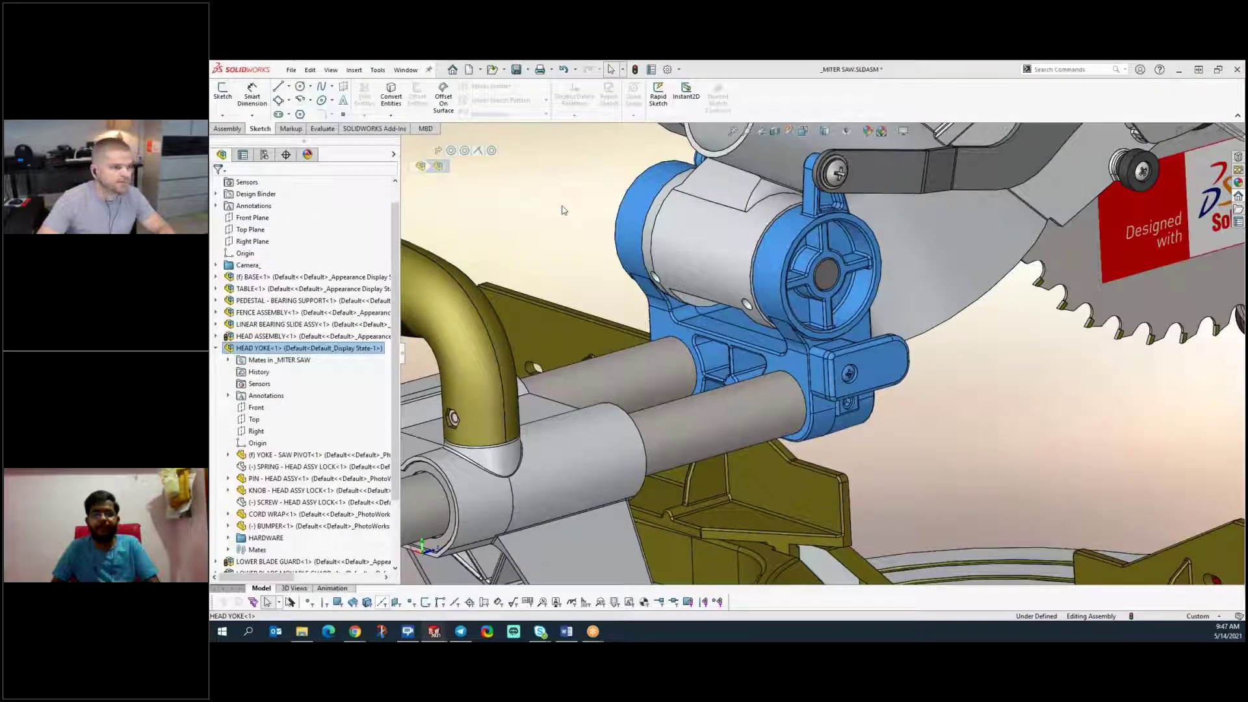
- Delete the HEAD YOKE subassembly from the miter saw together with its dependent mates
click(864, 374)
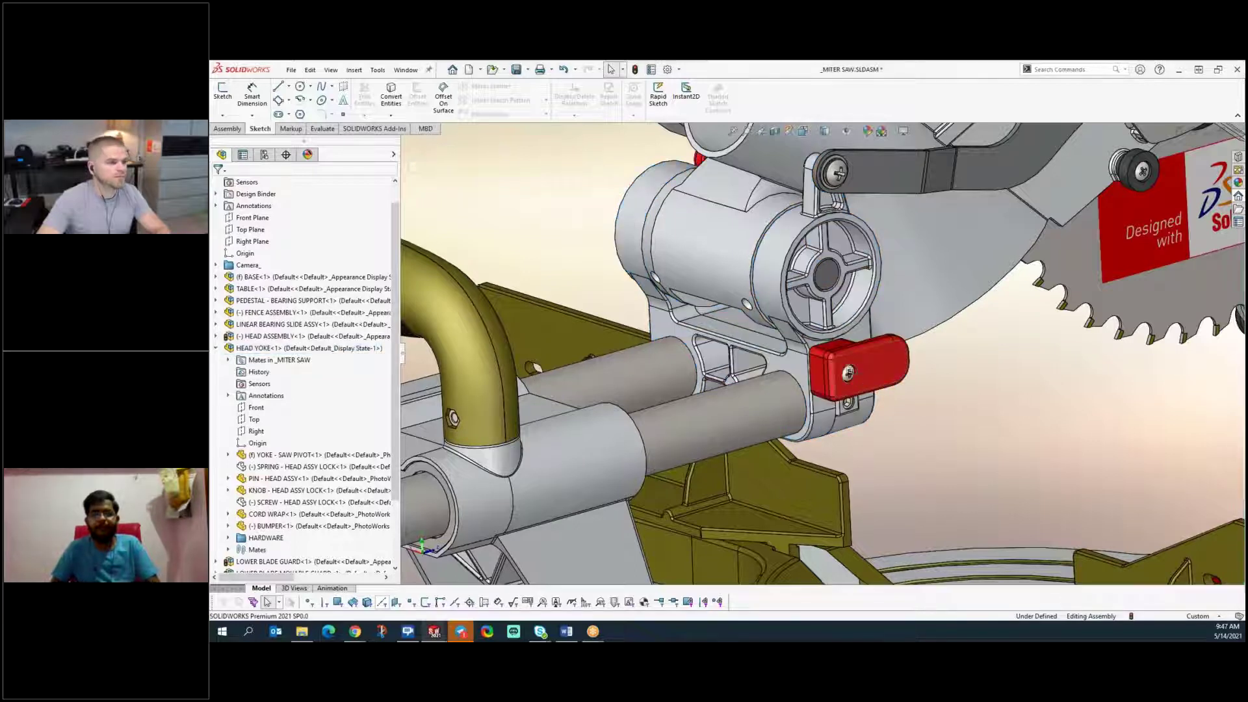
click(868, 379)
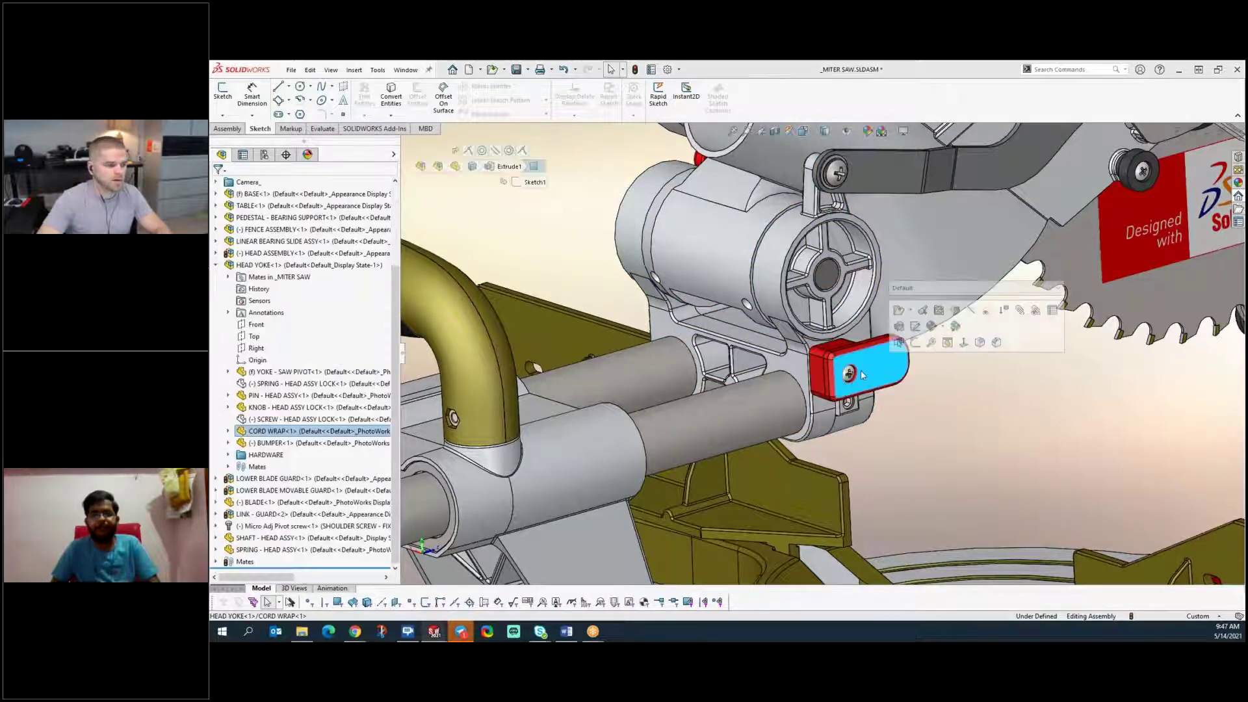
right_click(285, 267)
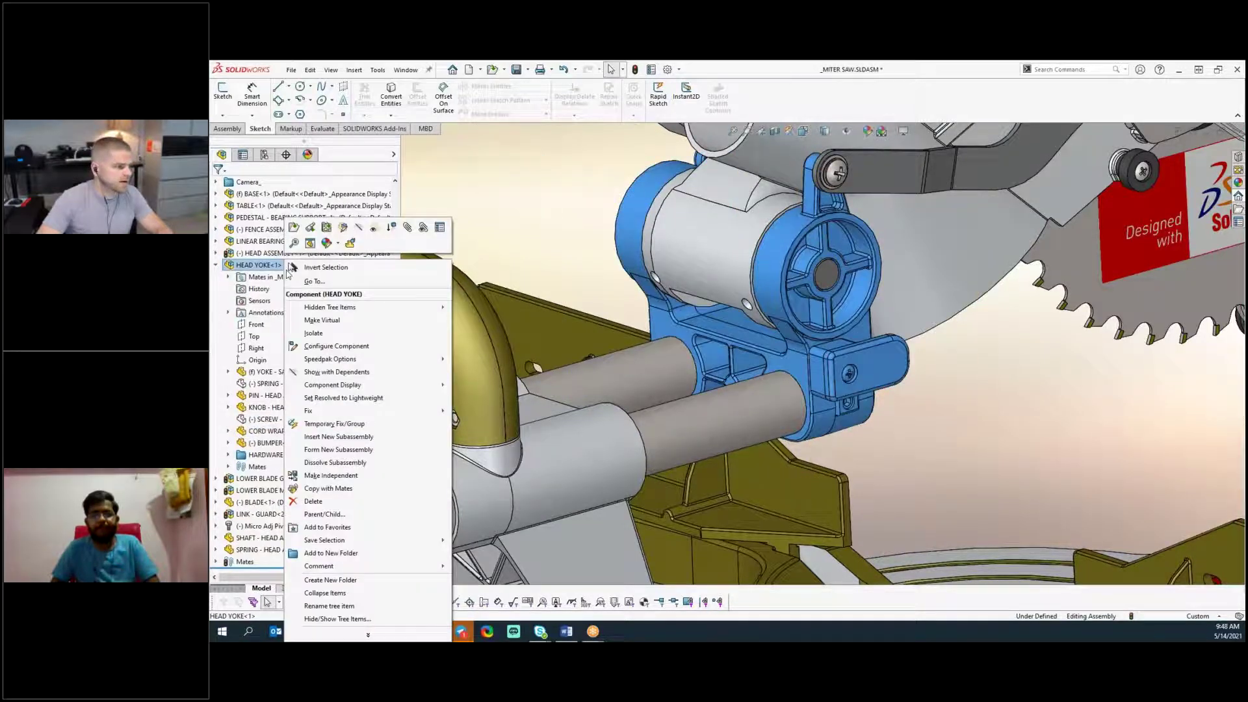
click(314, 502)
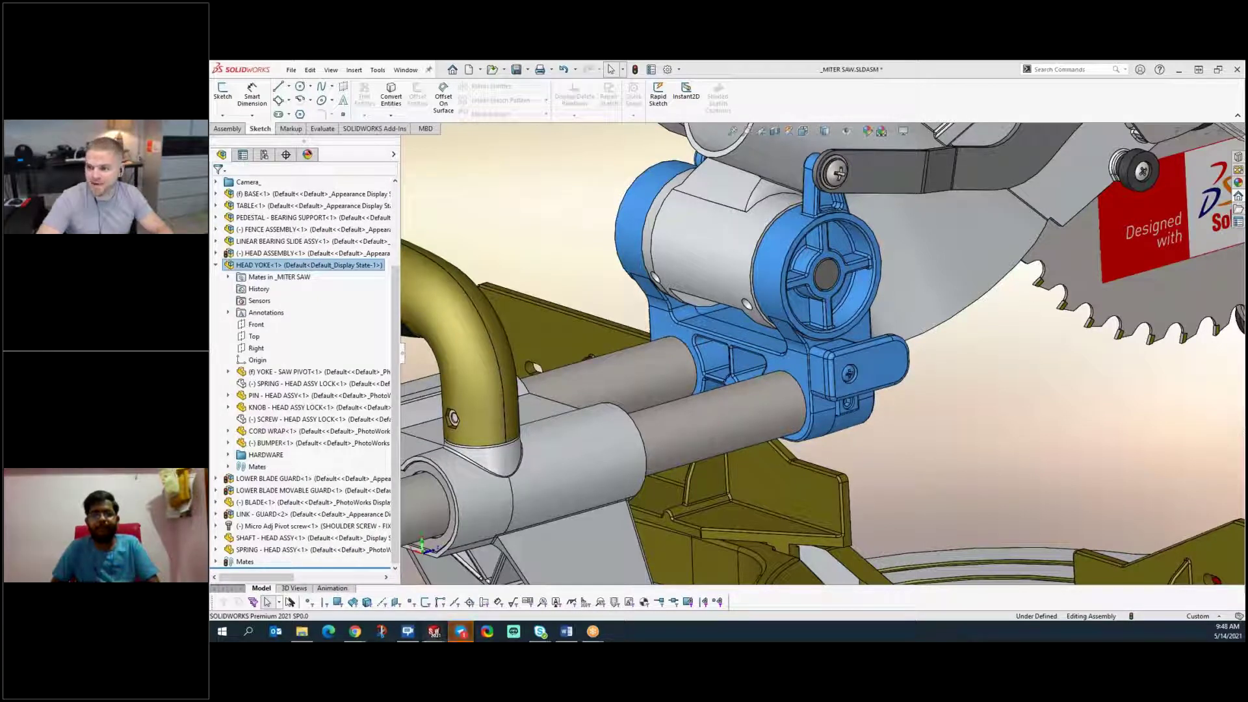
drag(1163, 190, 564, 201)
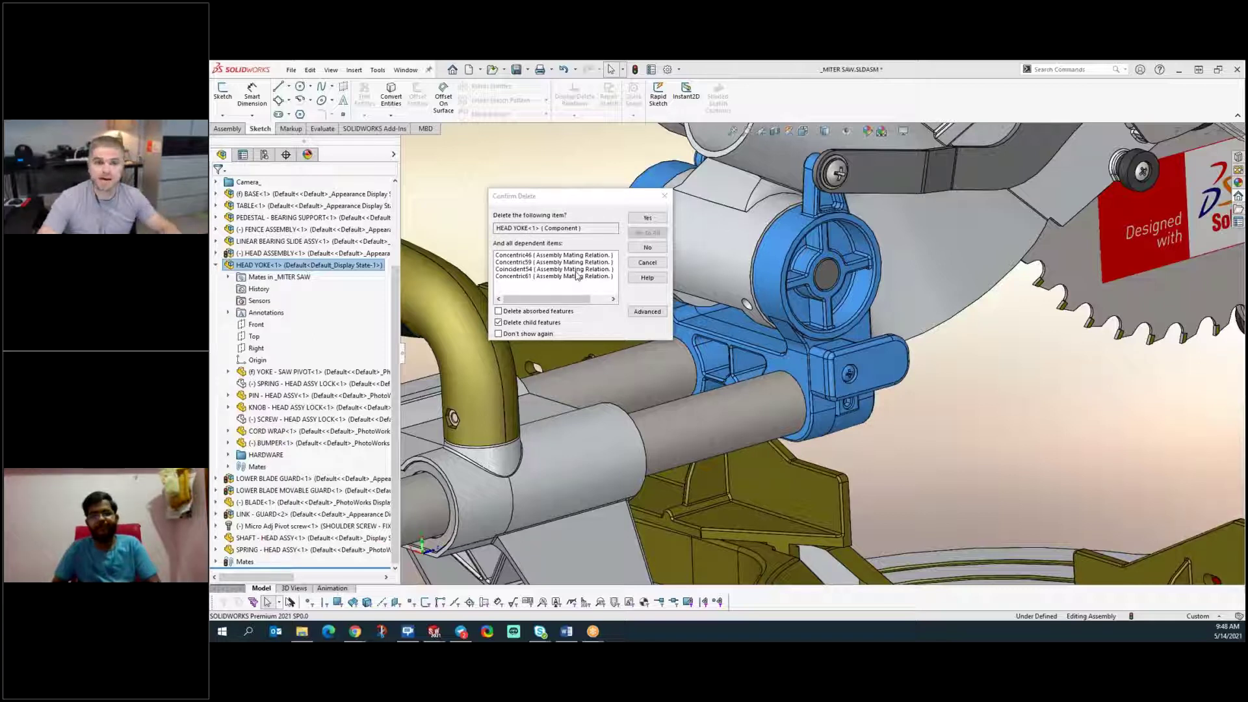
click(646, 219)
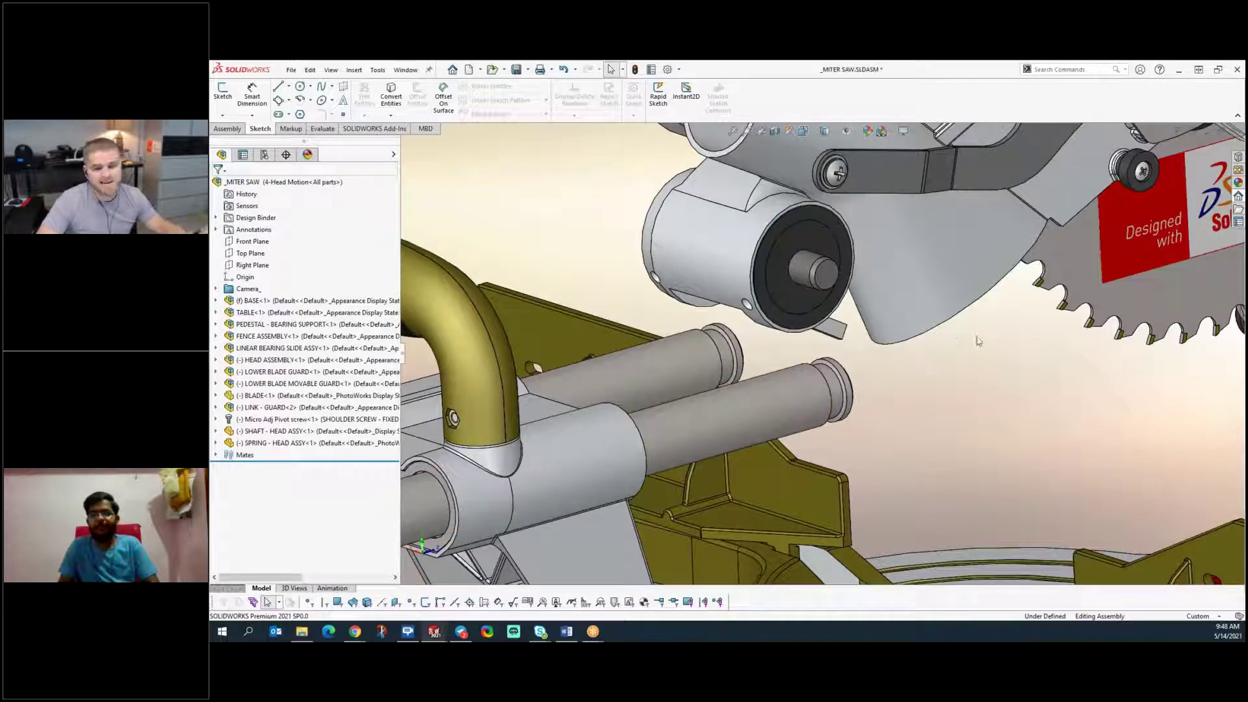
- Move the detached saw head freely above the slide tubes and return to the isometric view
scroll(978, 342, up, 3)
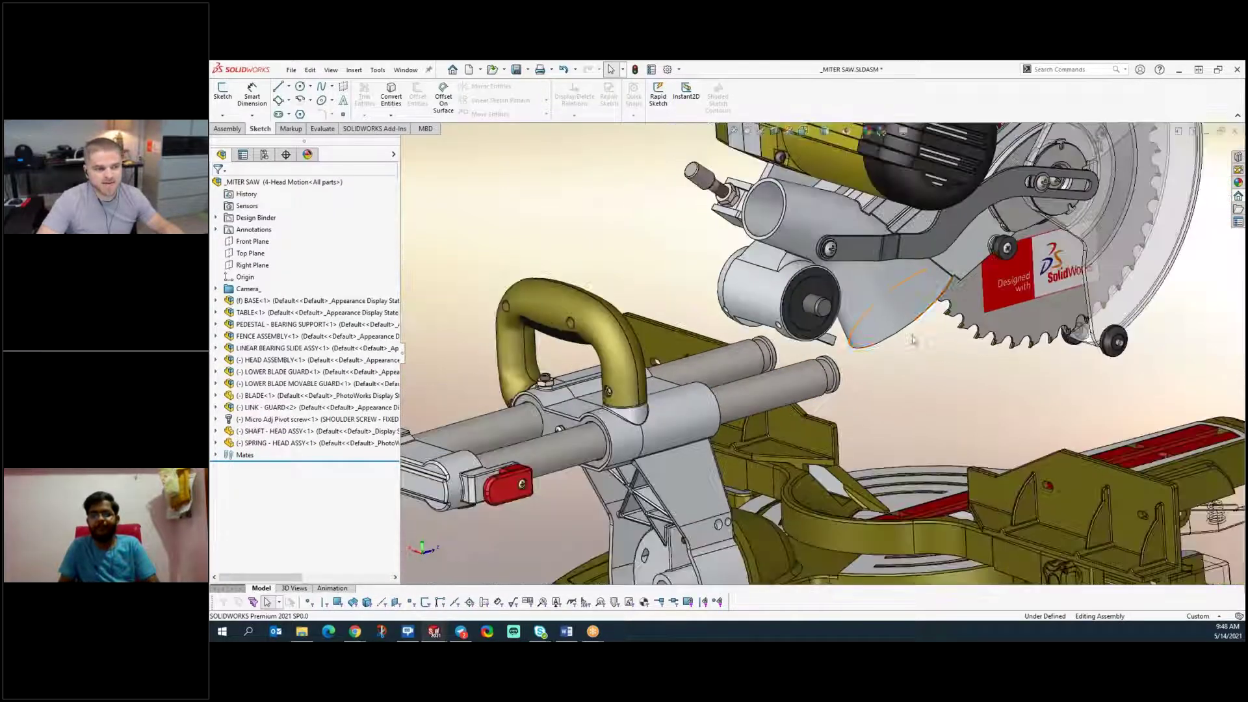
click(910, 327)
drag(910, 327, 901, 278)
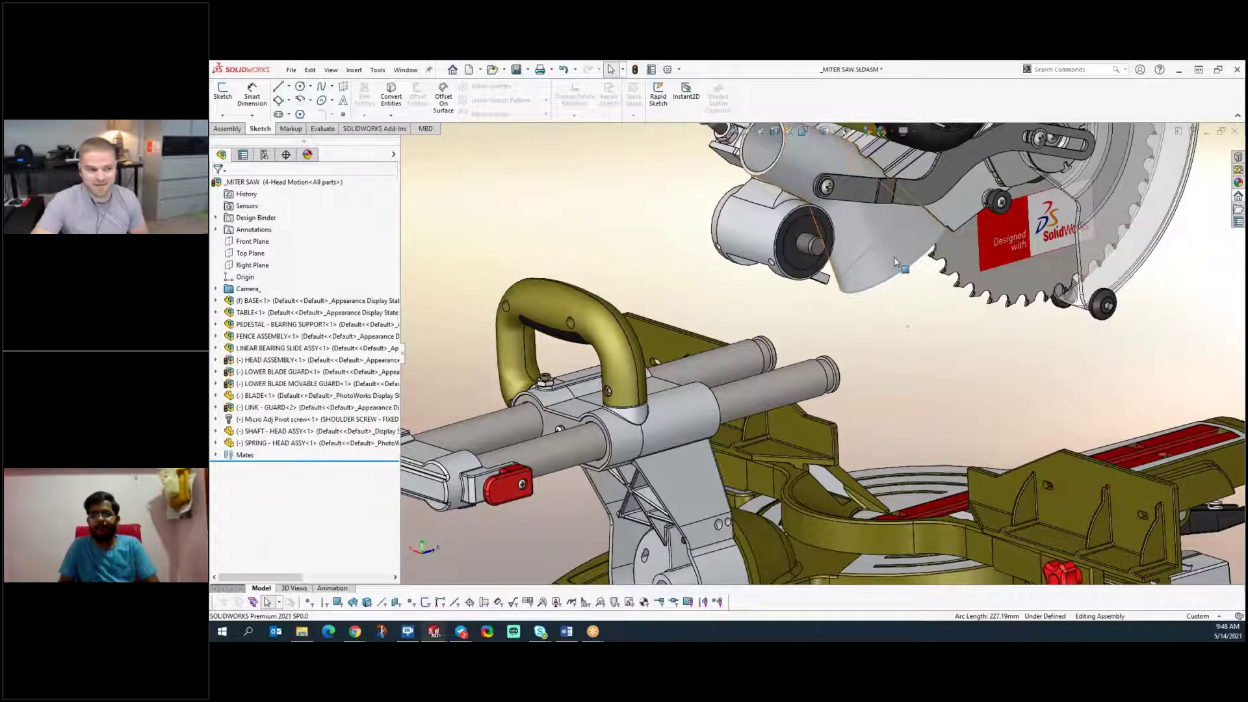
key(f)
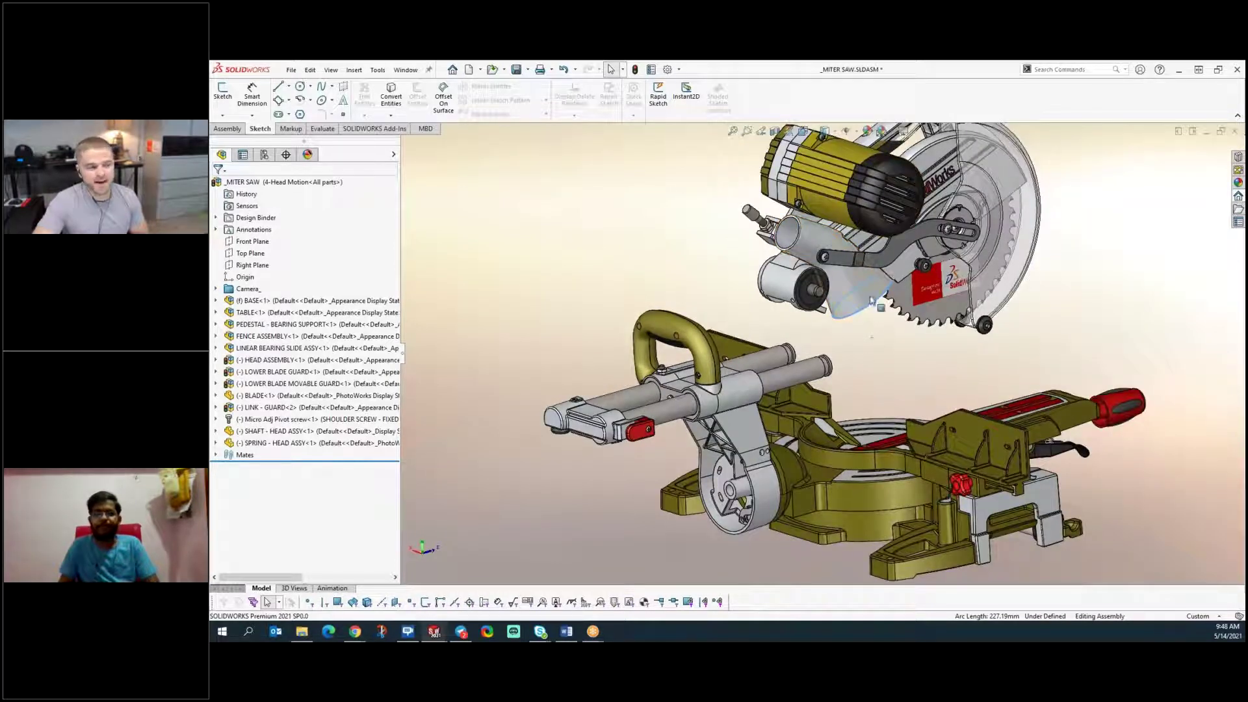
drag(868, 307, 875, 314)
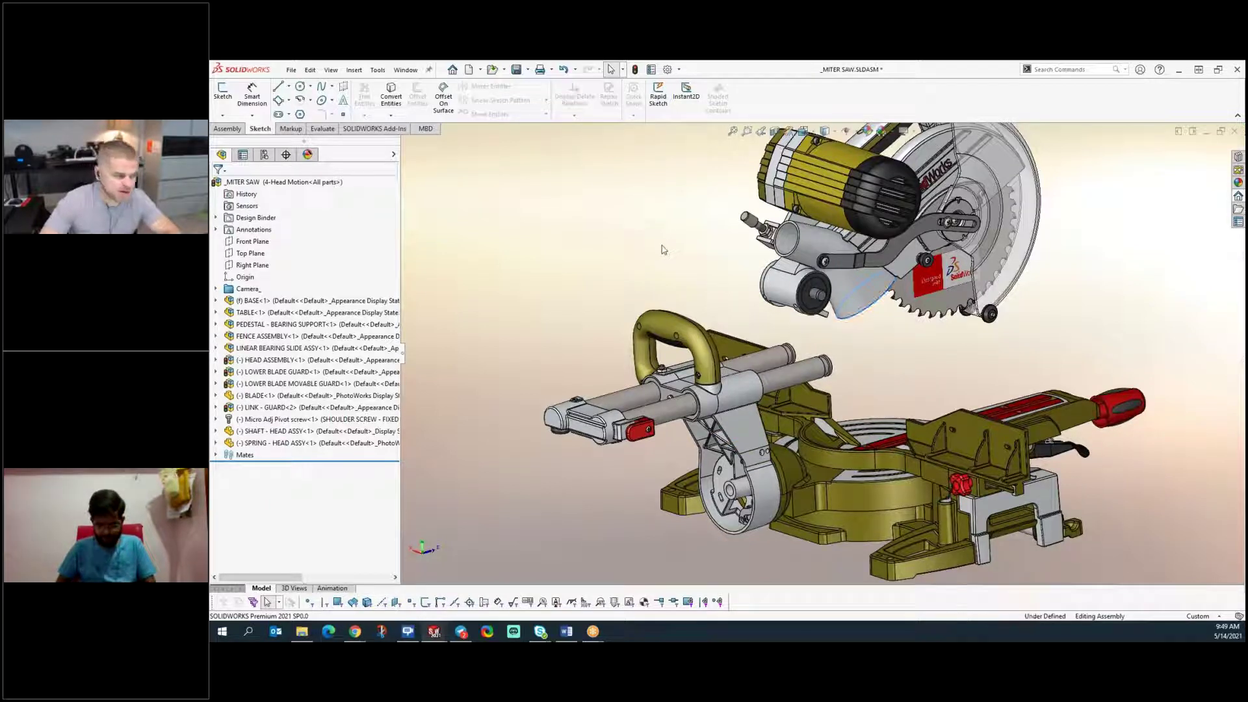
key(ctrl+7)
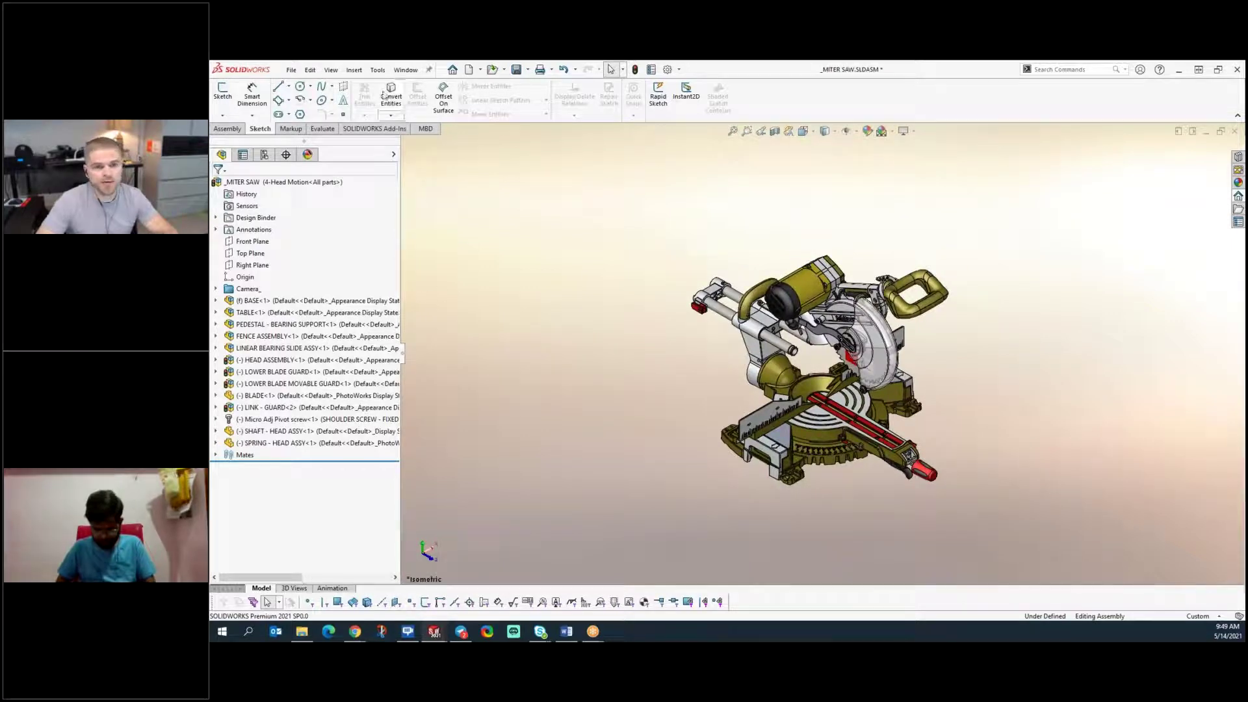
- Create a new part document from the Part template in the Saw Templates set
click(290, 72)
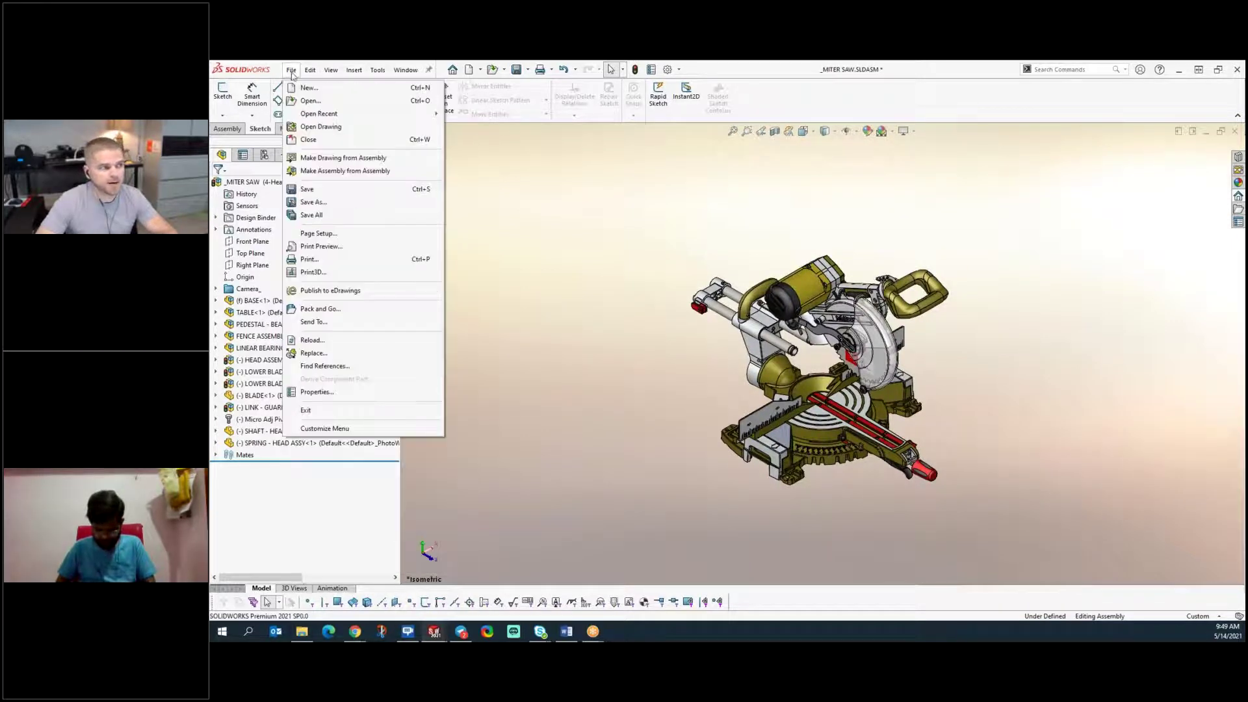
click(296, 88)
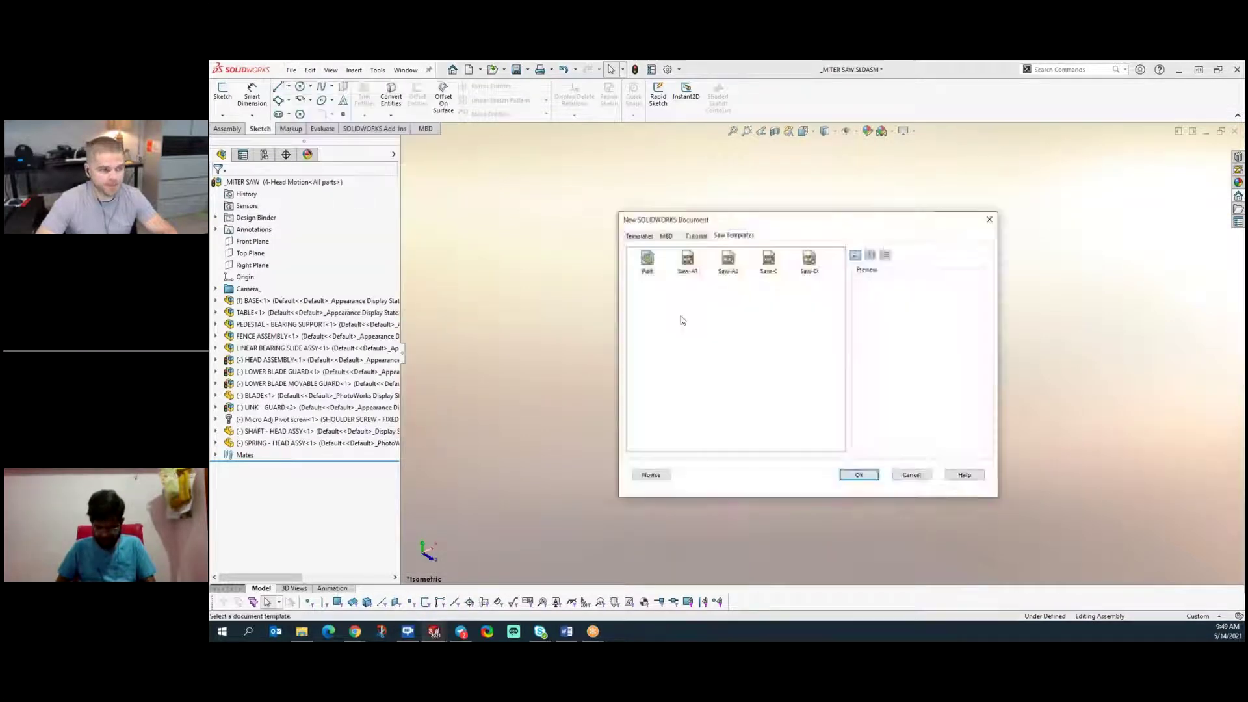
mouse_move(786, 228)
mouse_down()
mouse_move(714, 208)
mouse_move(772, 223)
mouse_up()
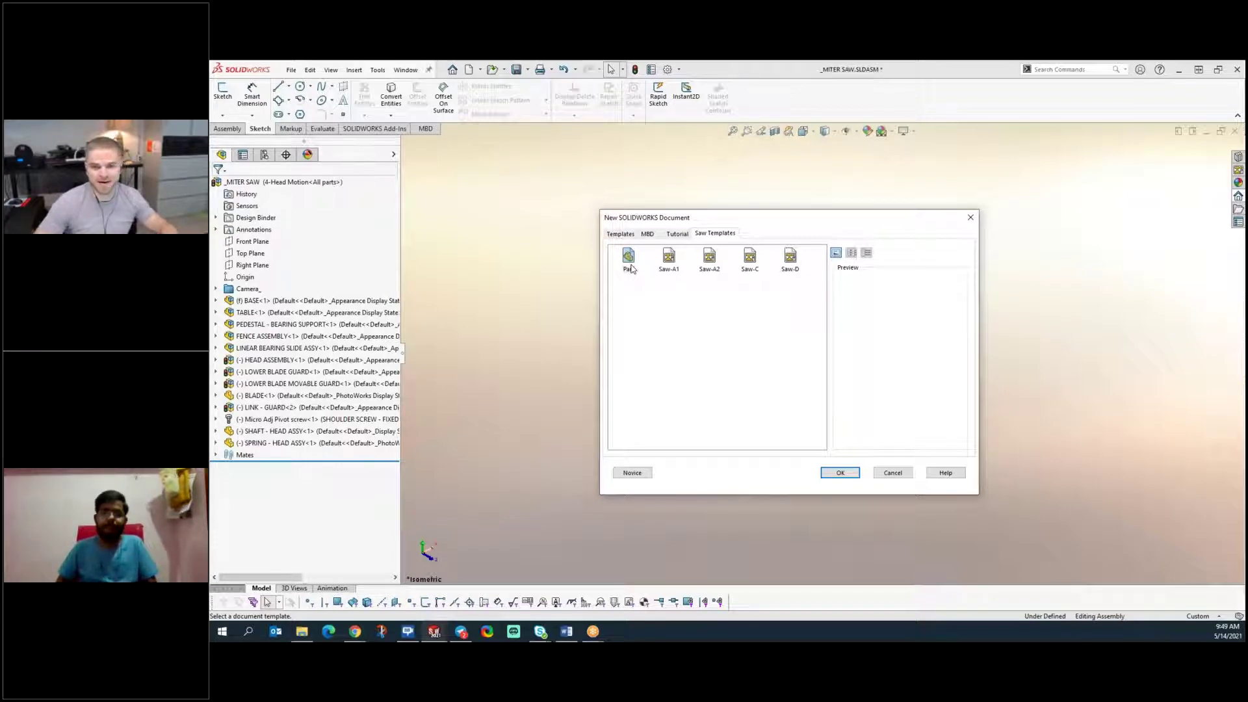
drag(750, 225, 581, 180)
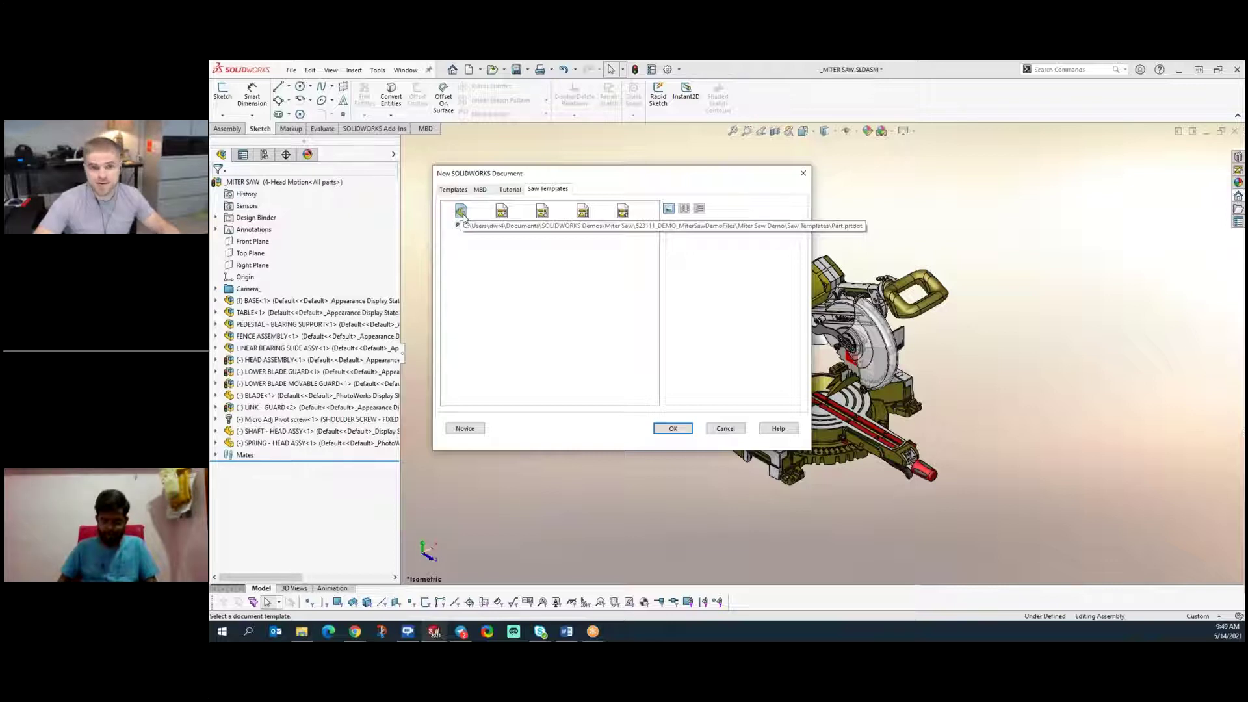
click(678, 428)
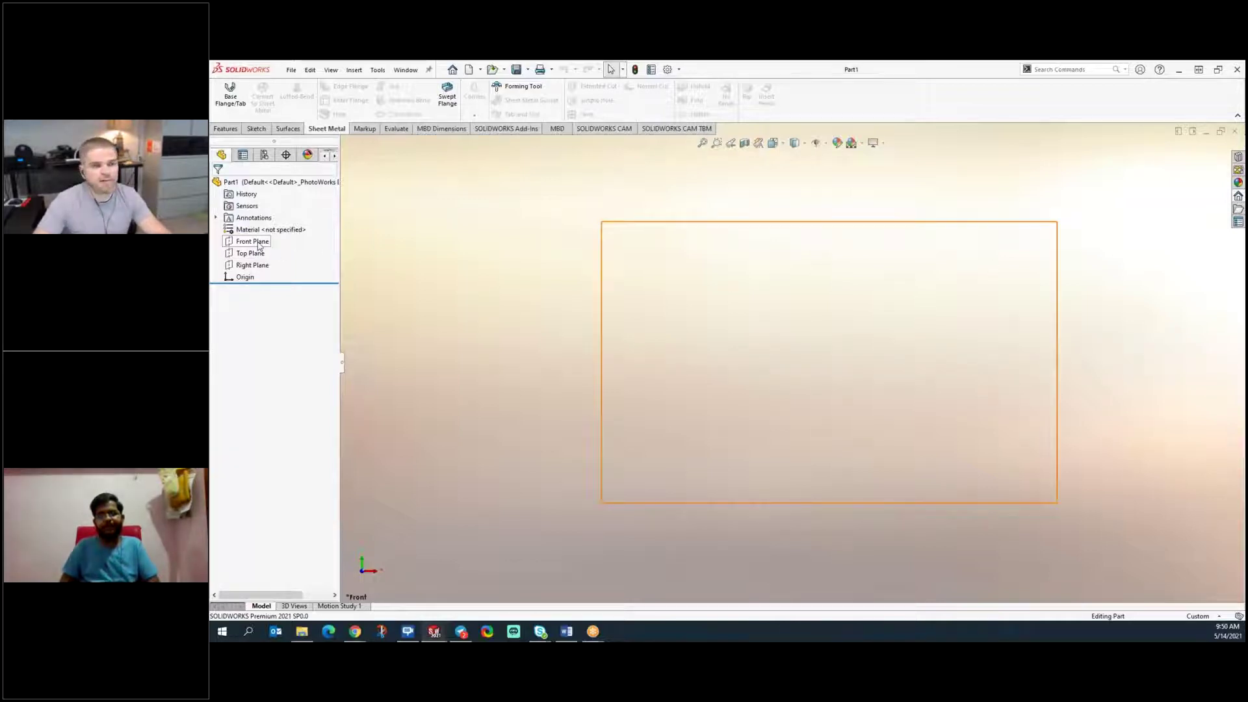
- Start a sketch on the Front Plane and draw a horizontal midpoint line centred on the origin, about 101 mm to each side
click(228, 243)
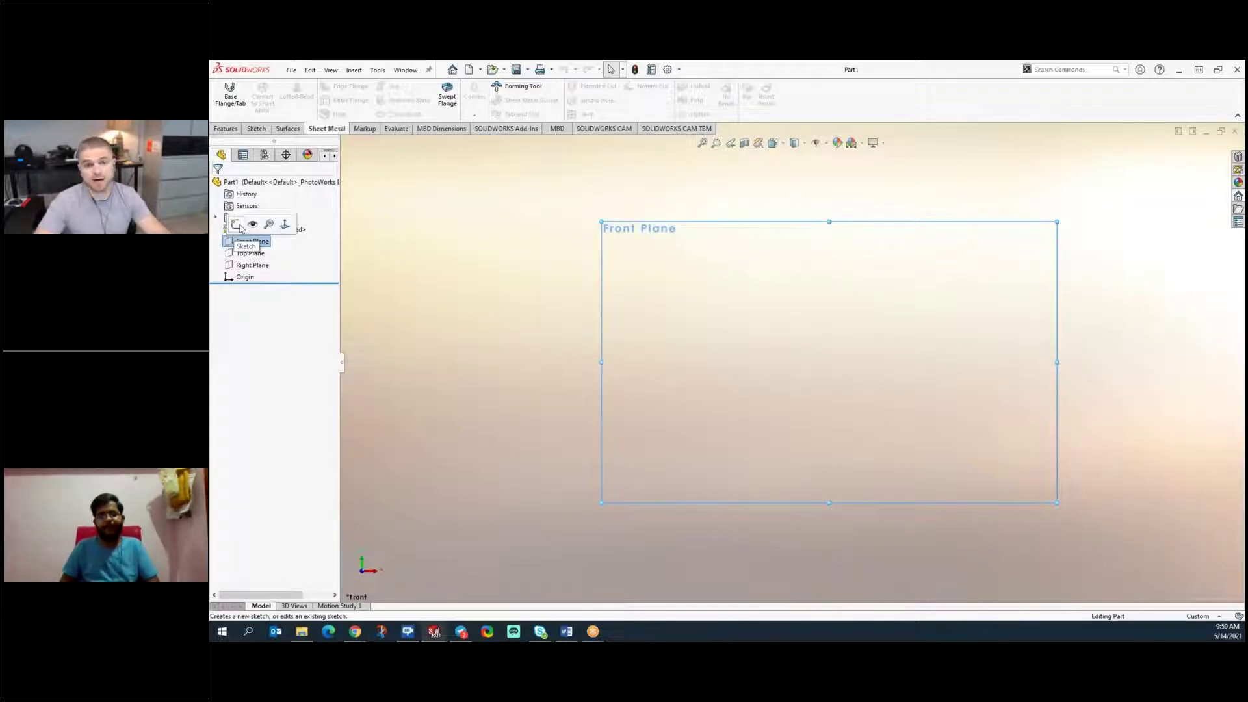
click(237, 224)
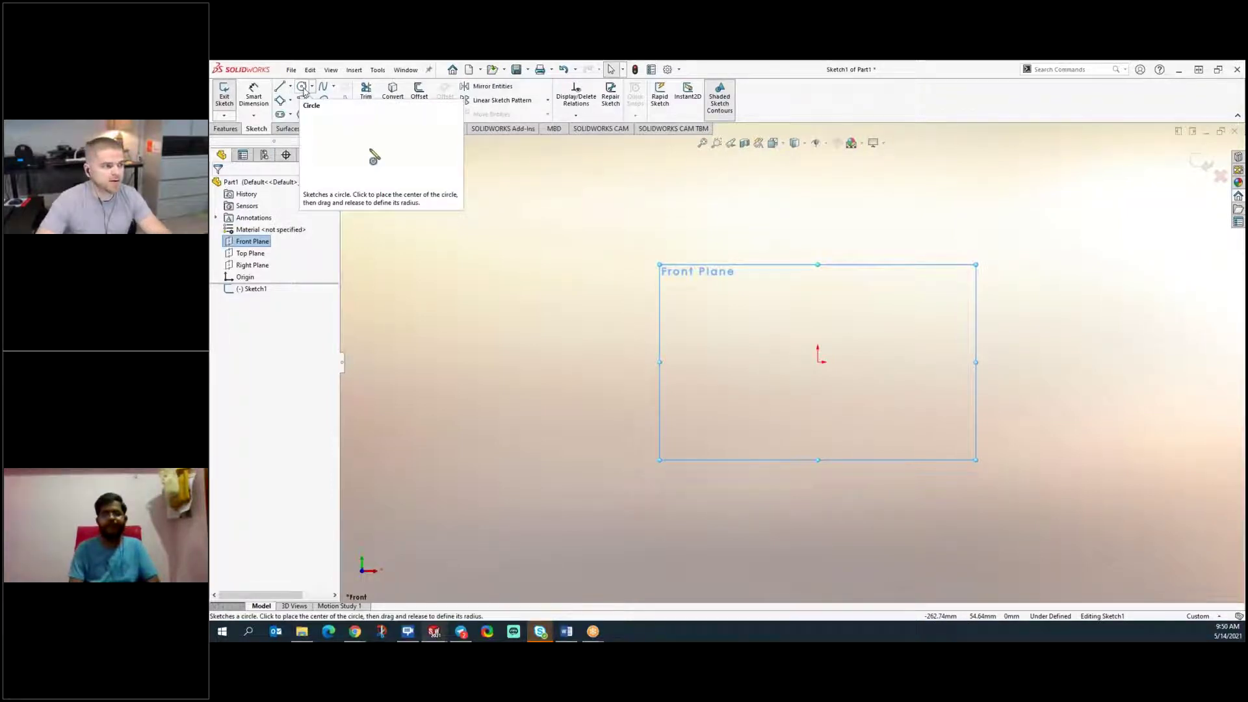
click(290, 86)
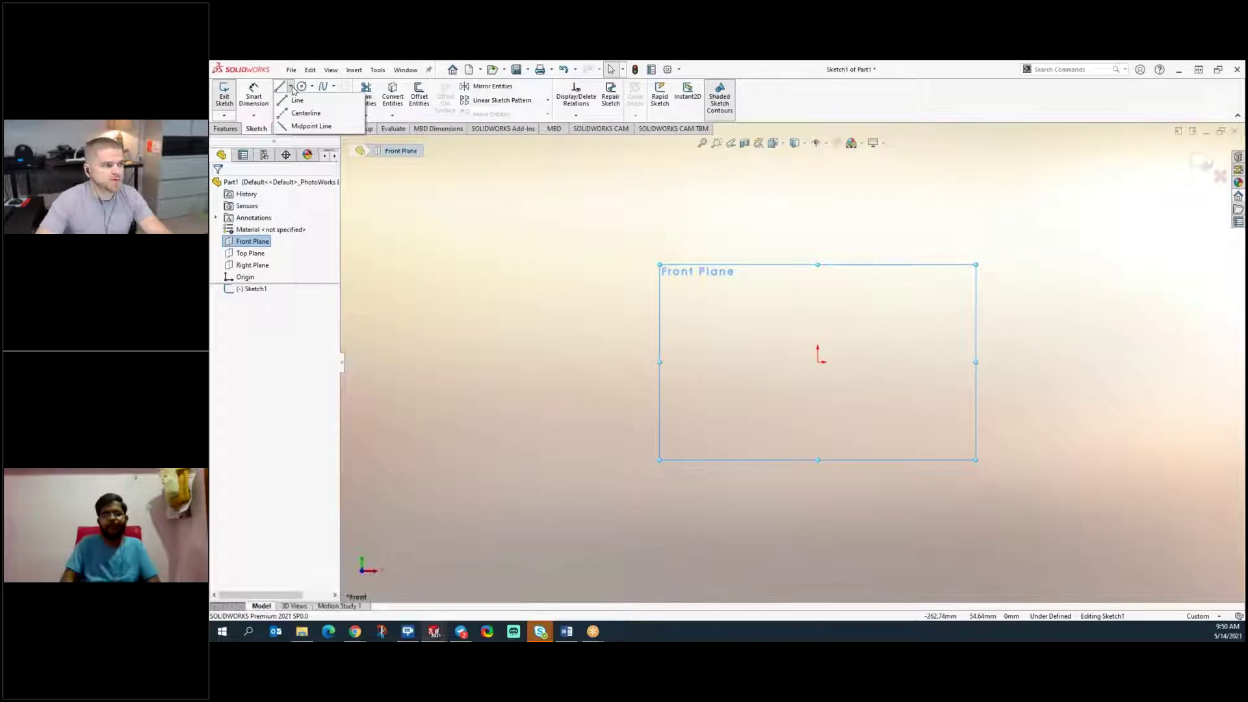
click(310, 126)
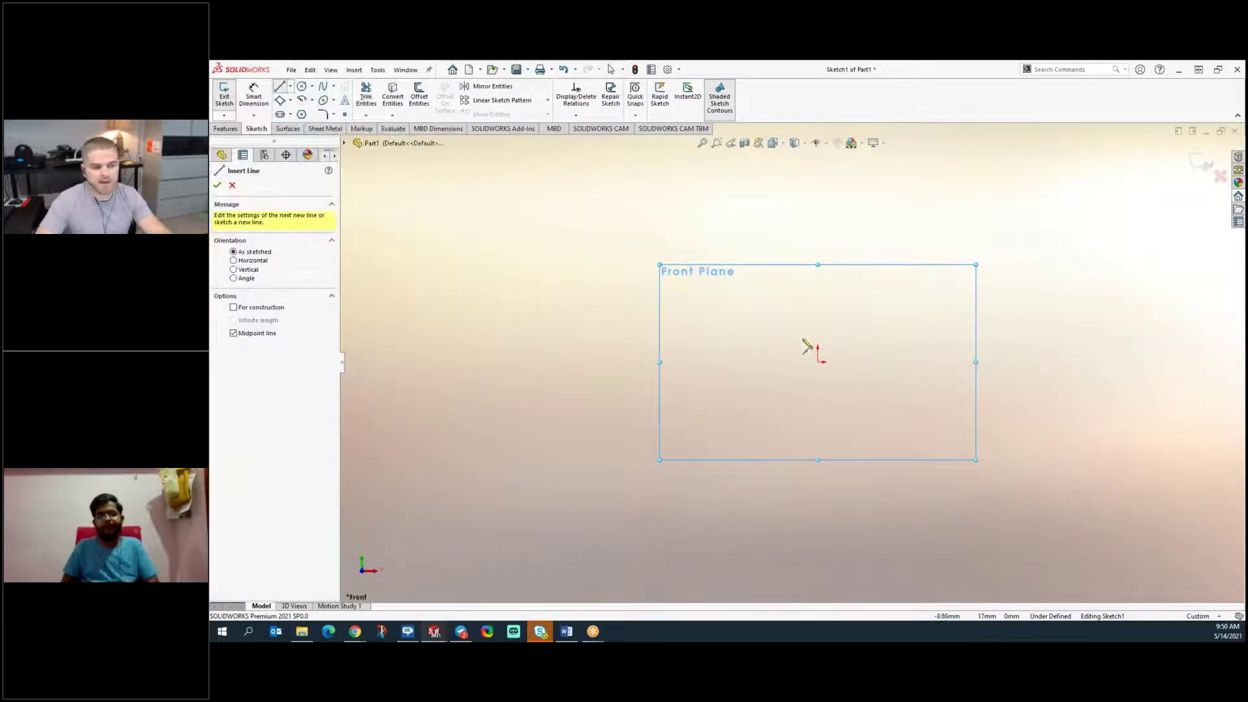
click(820, 361)
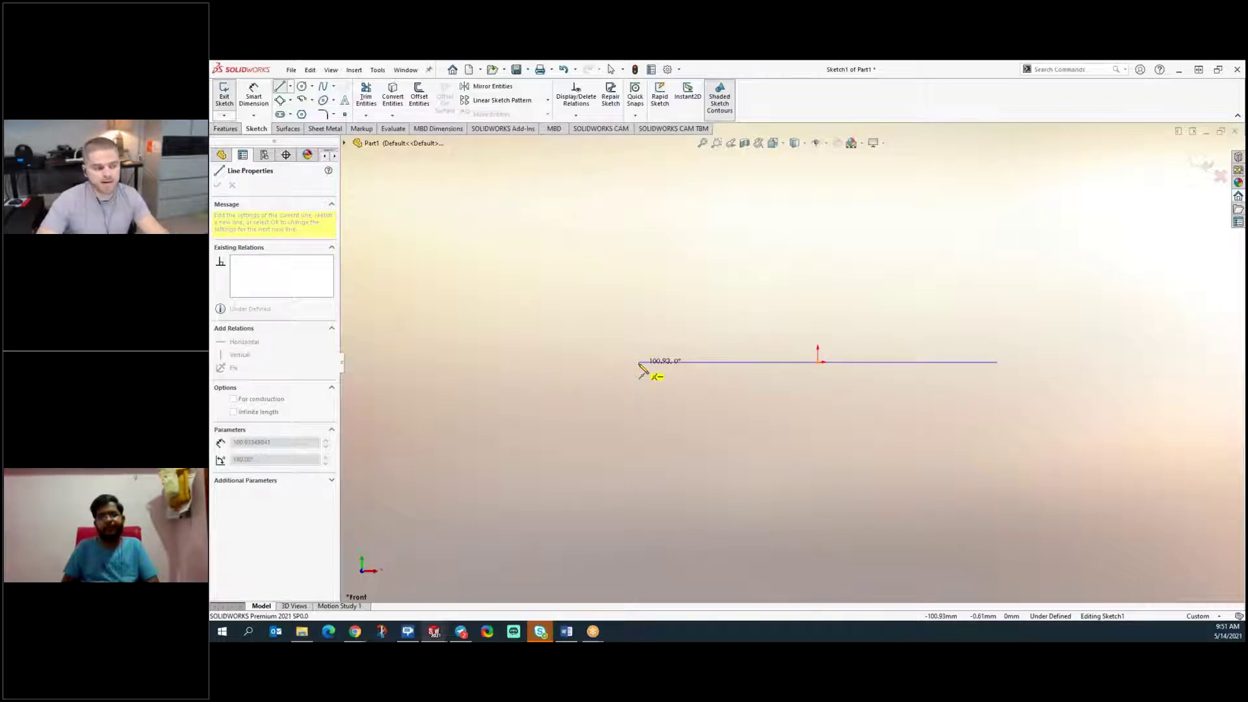
click(640, 365)
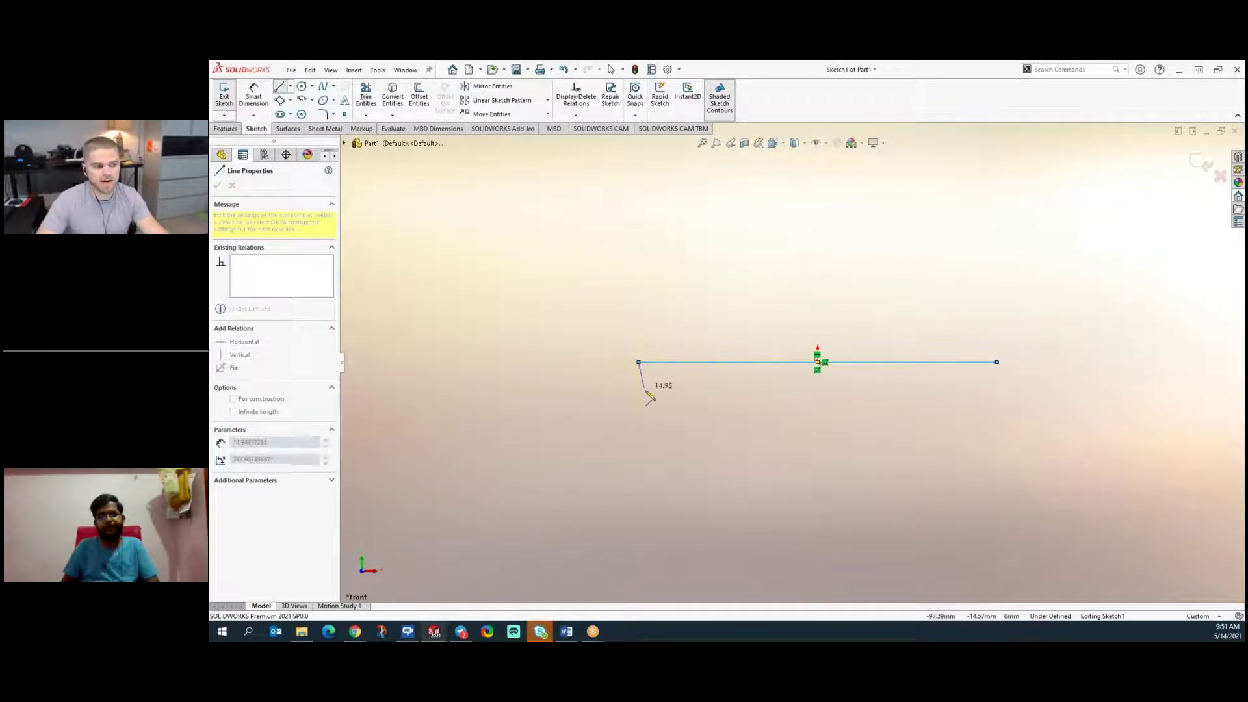
key(Escape)
- Shorten the midpoint line symmetrically by moving its left endpoint towards the origin, and bring up the sketch shortcut commands
drag(639, 362, 703, 384)
click(629, 256)
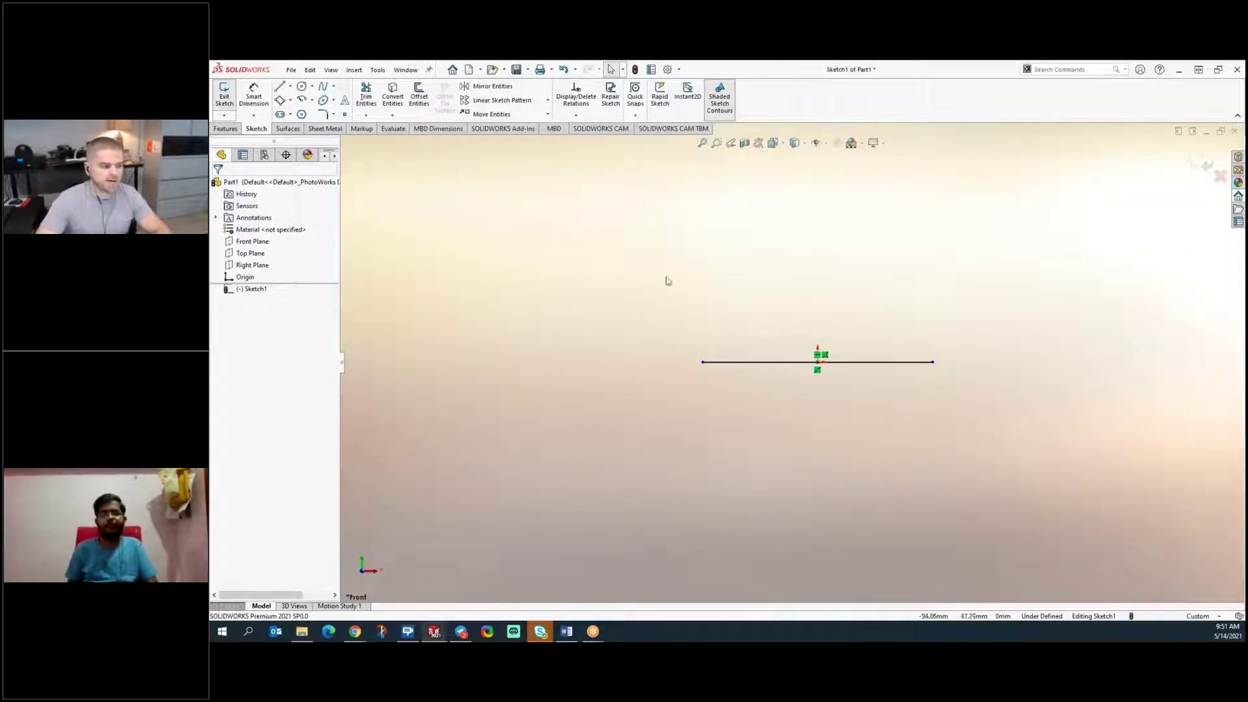
key(s)
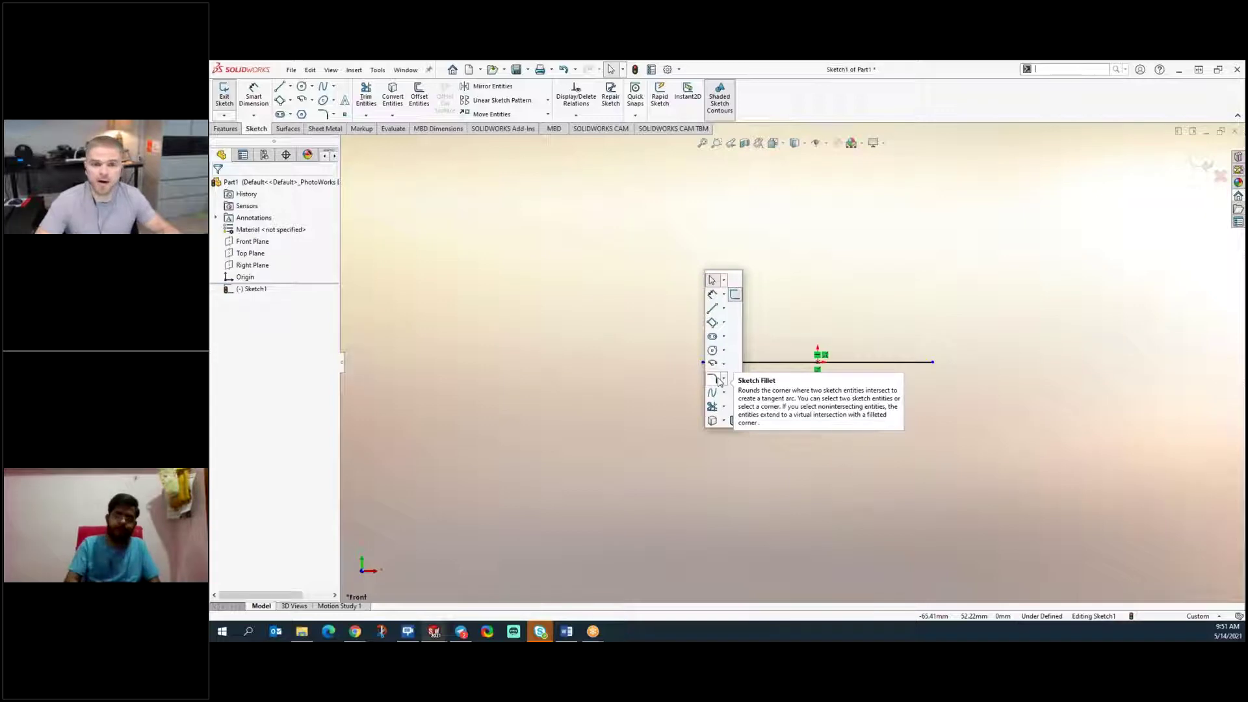
key(s)
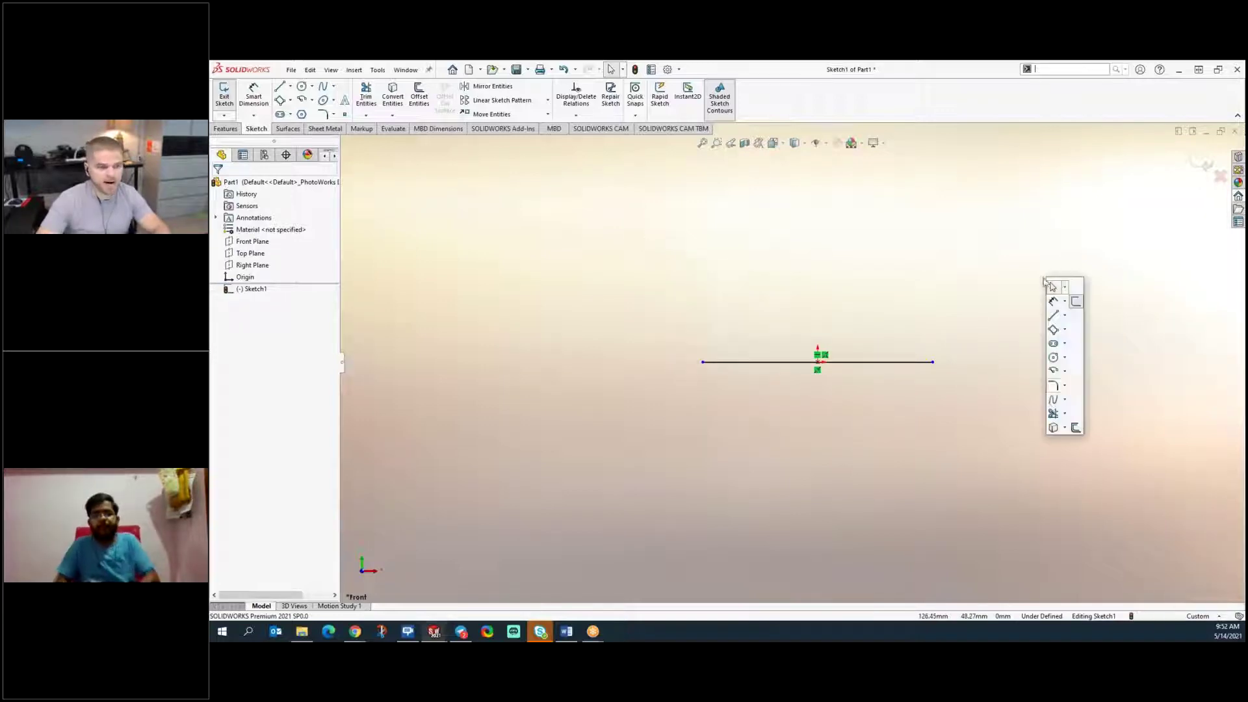
key(s)
key(s)
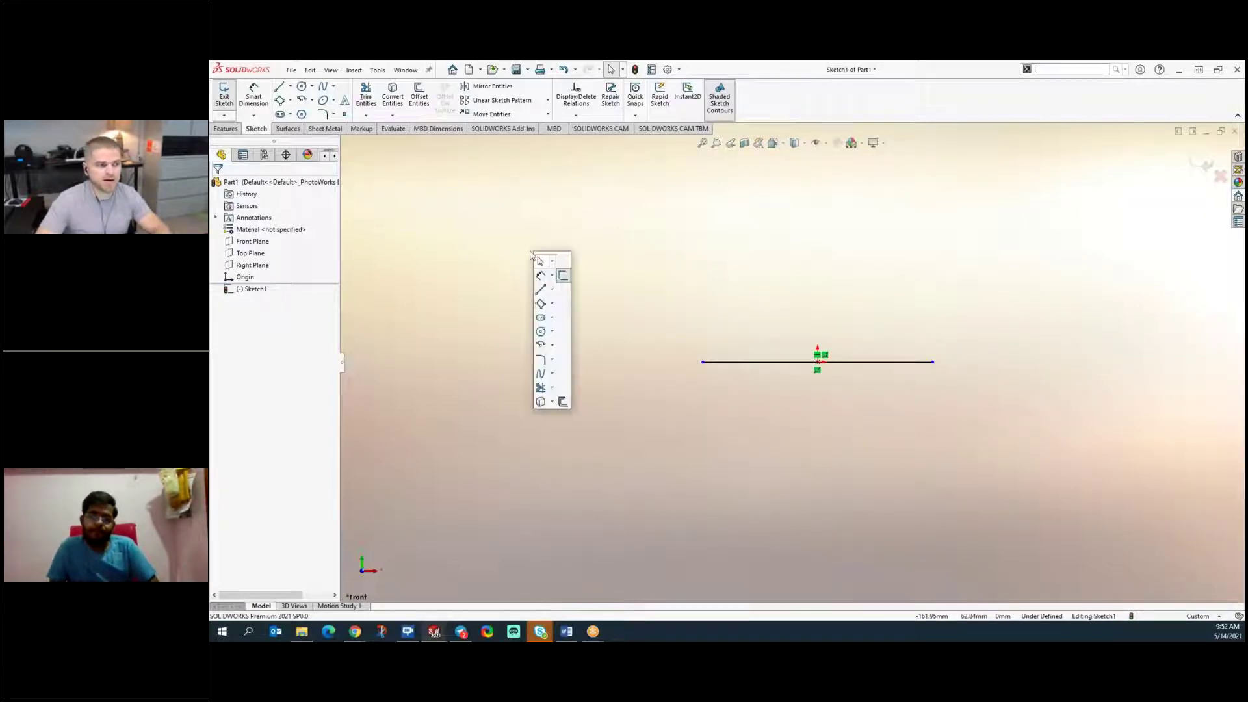
- Draw two circles centred on the line's endpoints, a smaller one at the left and one about 105 mm in diameter at the right
key(s)
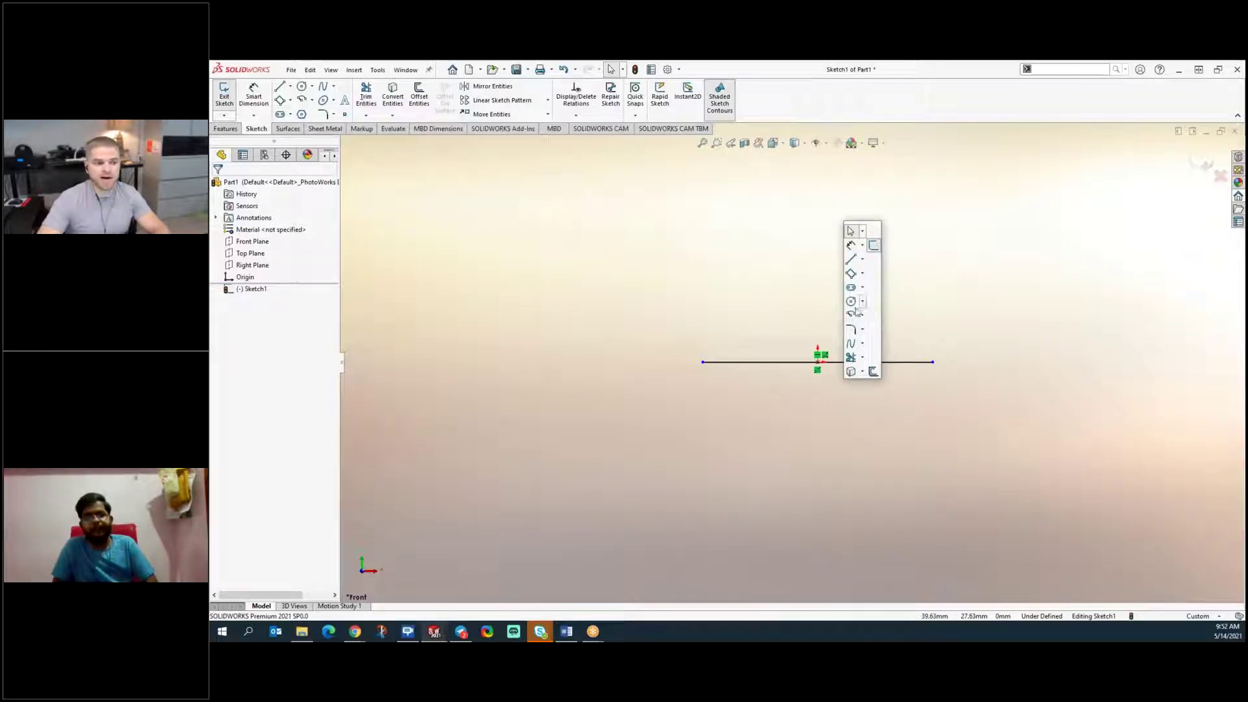
click(851, 301)
click(703, 362)
click(692, 406)
click(932, 362)
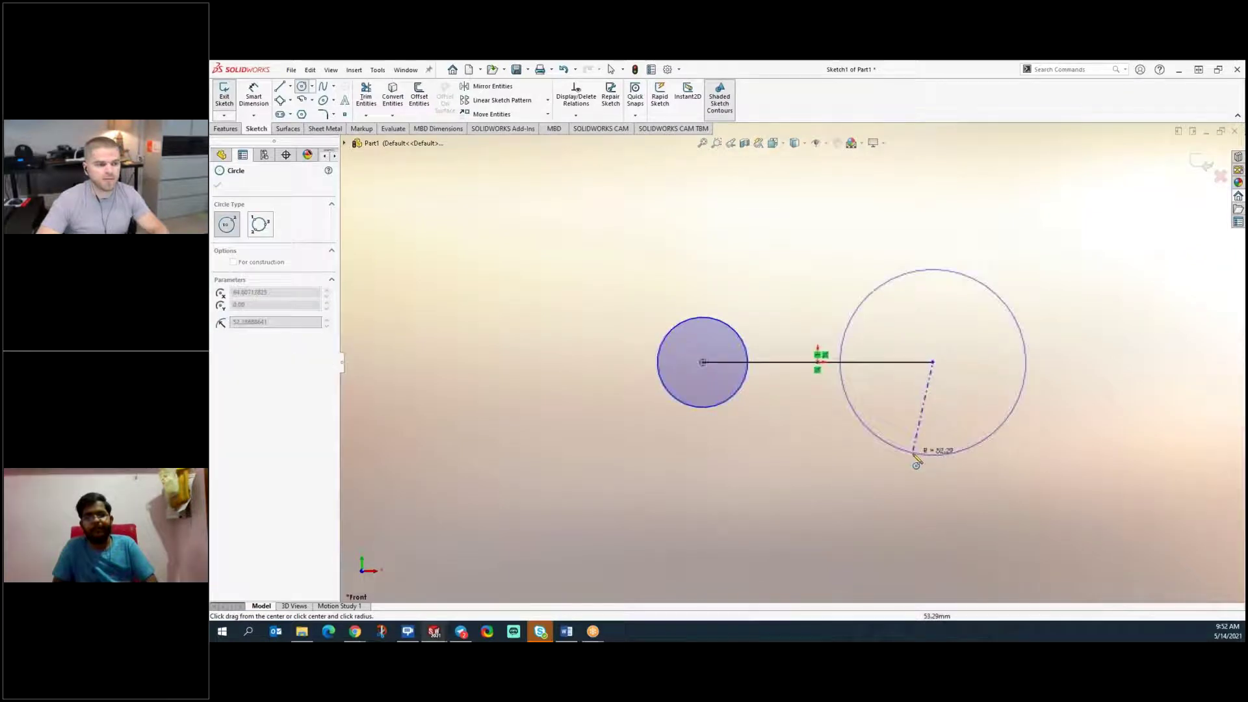
click(923, 456)
key(Escape)
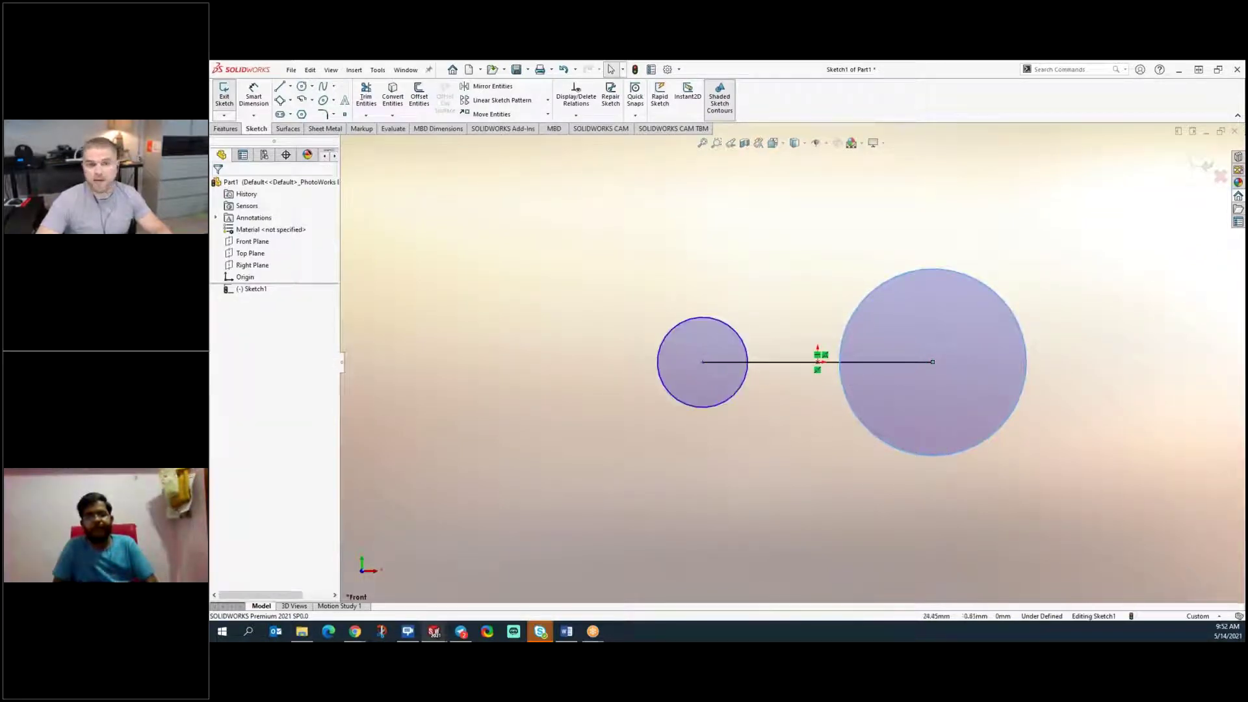
- Lengthen the midpoint line to about 175 mm by moving the left circle's centre outwards, and make the two circles equal
drag(704, 364, 664, 380)
click(881, 496)
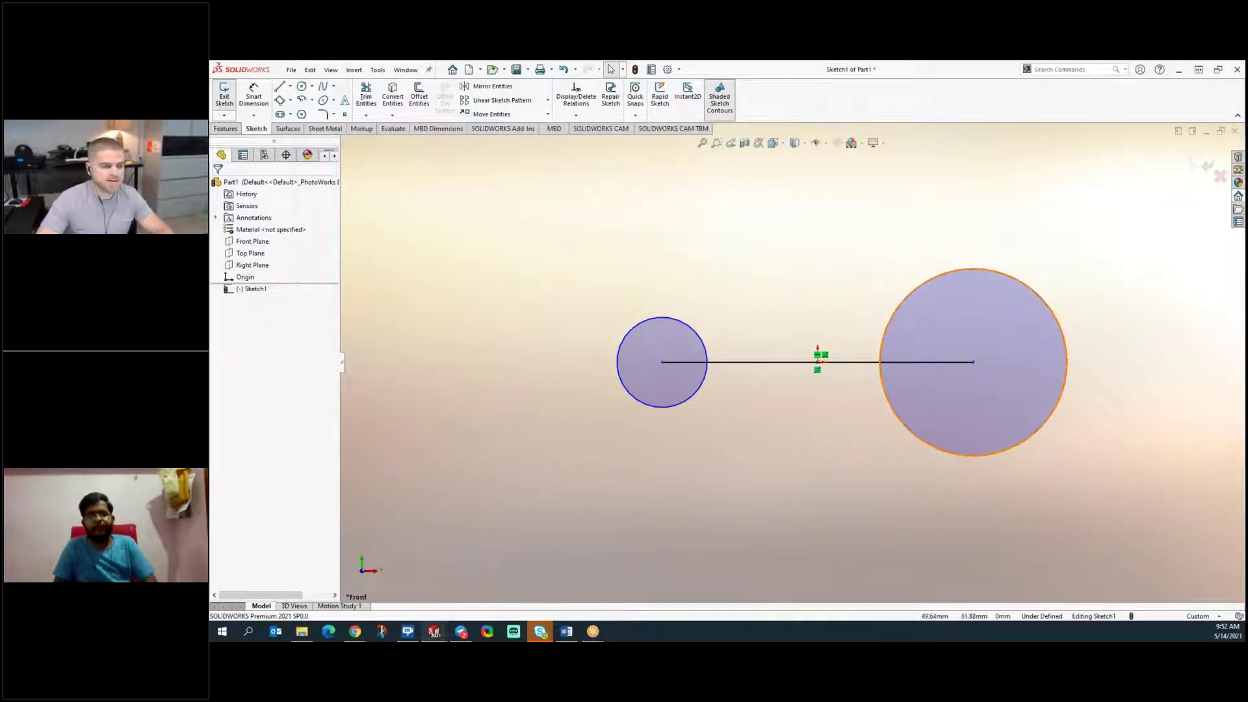
click(923, 289)
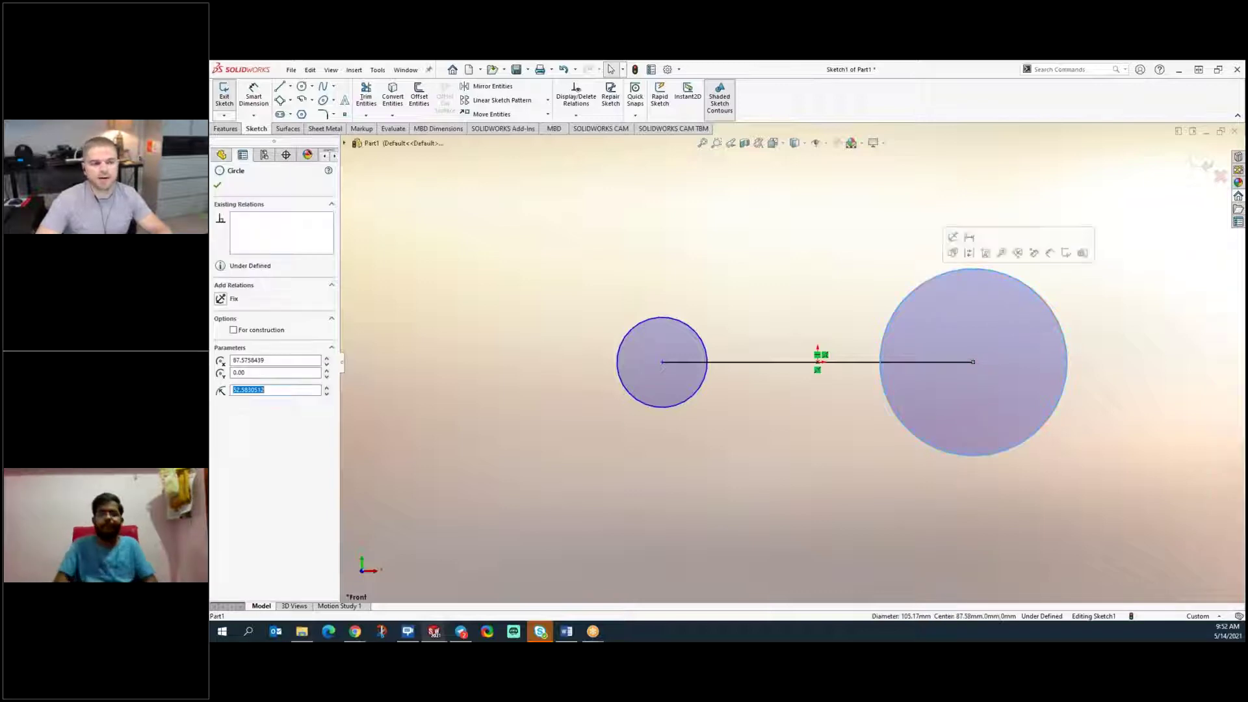
ctrl+click(699, 338)
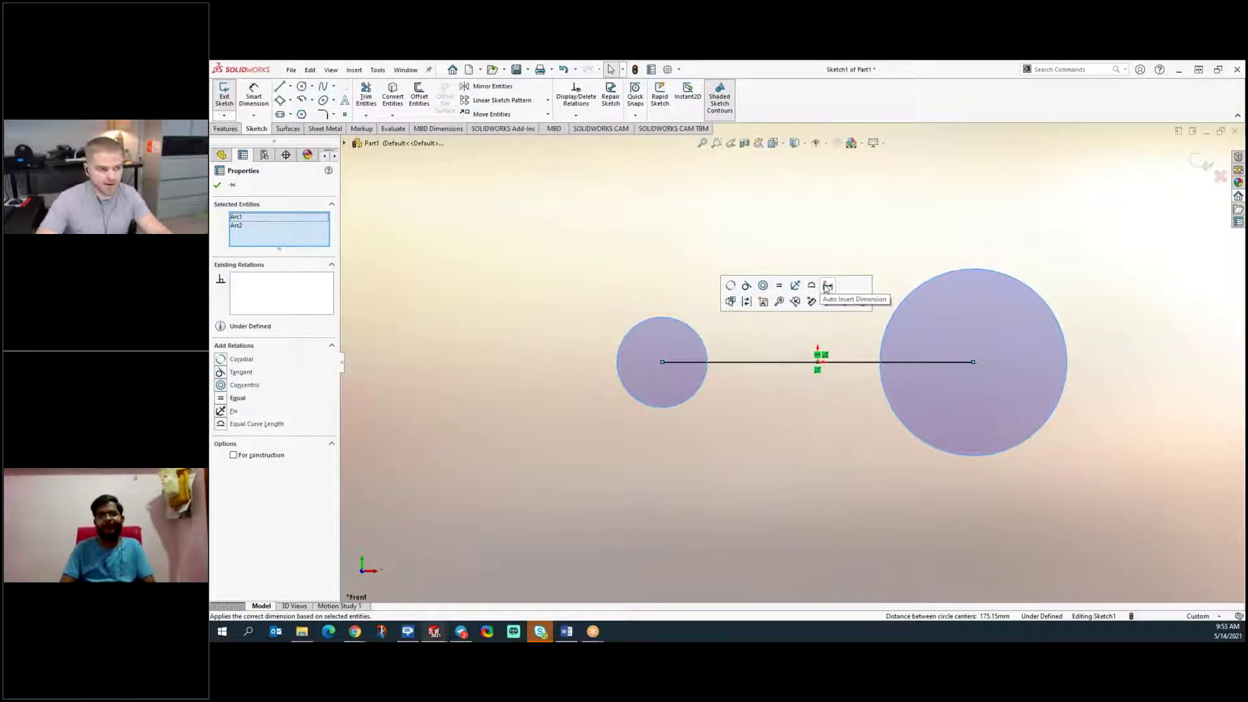
click(784, 290)
click(754, 494)
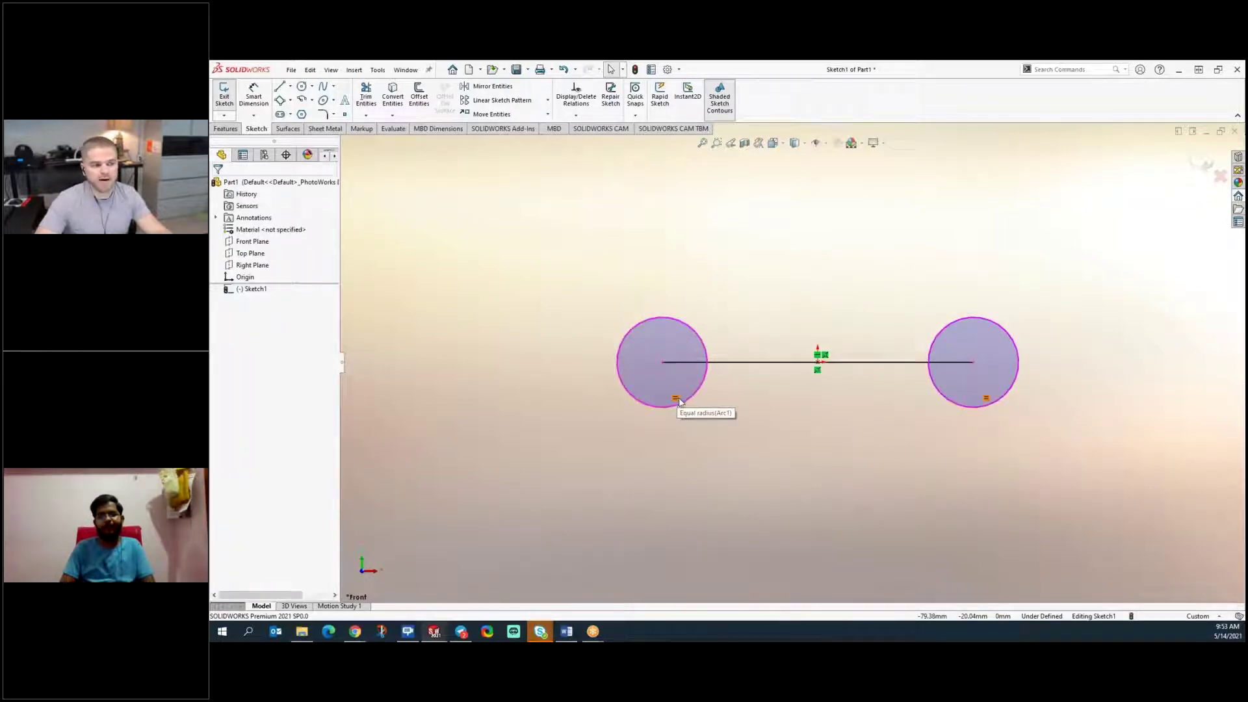
- Enlarge the two equal circles freehand and move the left circle's centre inwards to shorten the line symmetrically
mouse_move(999, 404)
mouse_down()
mouse_move(1033, 448)
mouse_move(1014, 413)
mouse_up()
mouse_move(714, 408)
mouse_down()
mouse_move(727, 426)
mouse_move(715, 403)
mouse_move(725, 416)
mouse_move(720, 395)
mouse_move(732, 404)
mouse_move(739, 436)
mouse_move(733, 388)
mouse_move(741, 407)
mouse_move(715, 410)
mouse_up()
drag(661, 366, 693, 364)
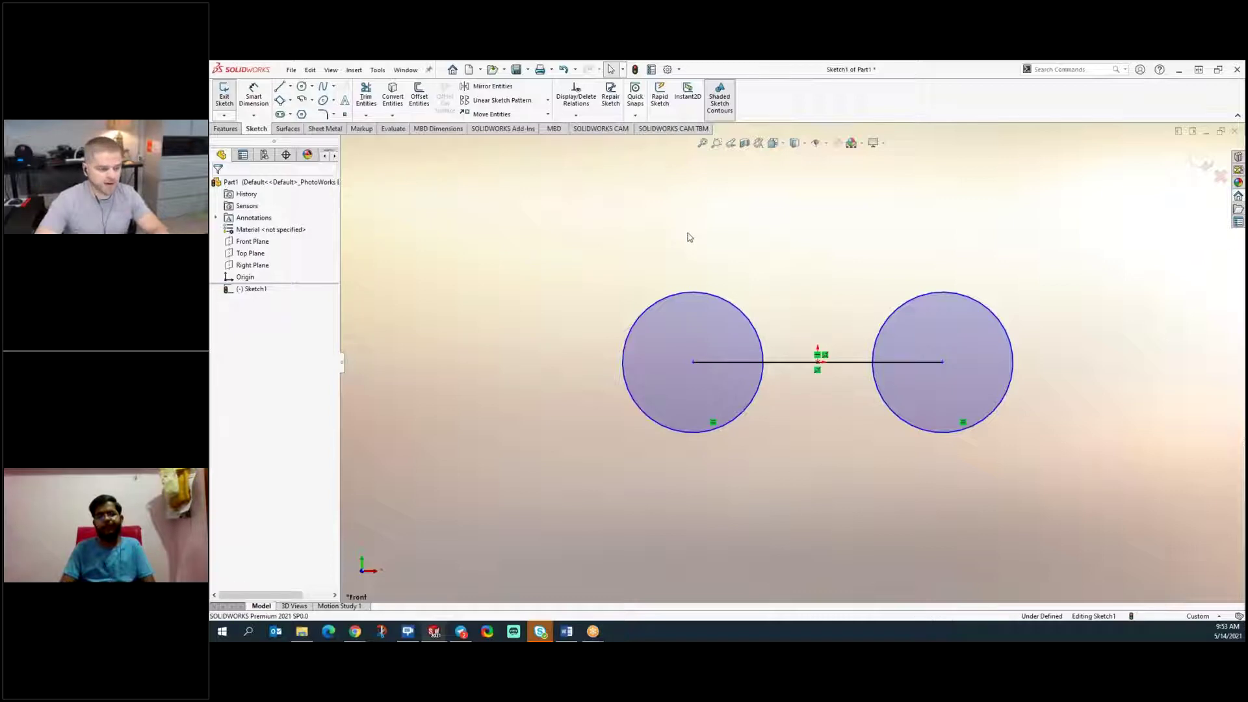
- Draw a center rectangle from the origin around both circles, about 253 by 124 mm, and reduce it to about 250 mm wide by its corner
key(s)
click(711, 286)
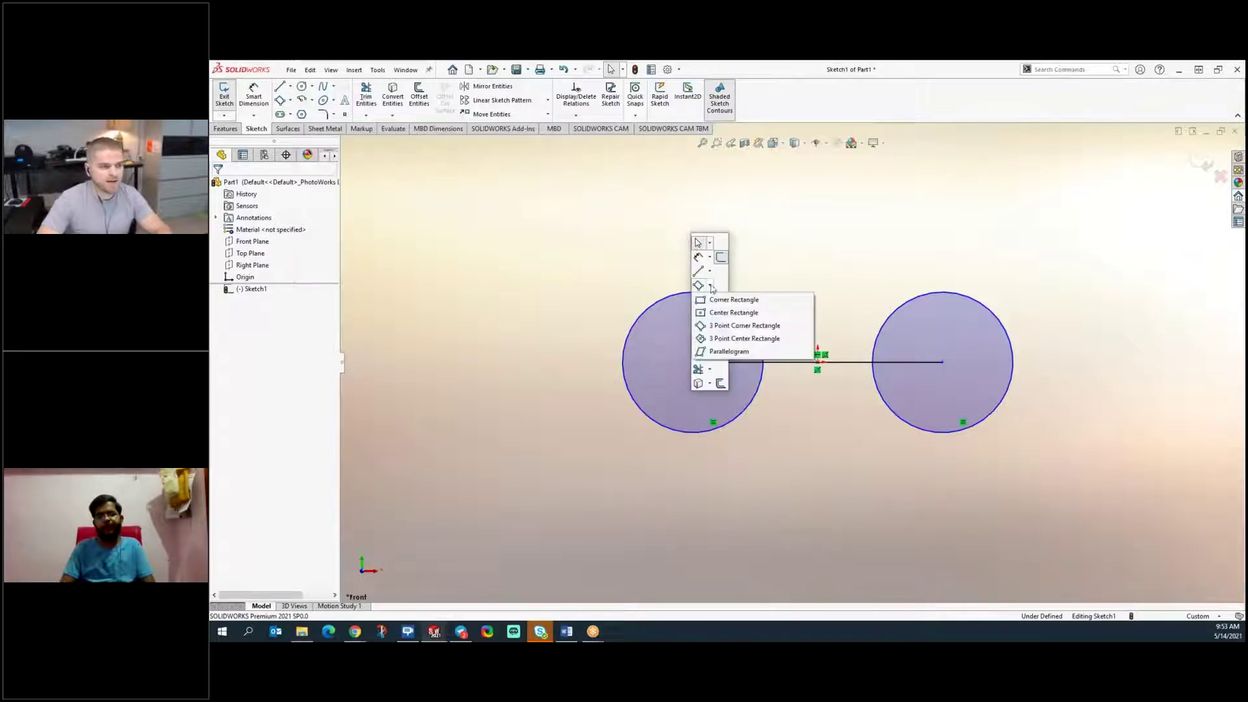
click(751, 316)
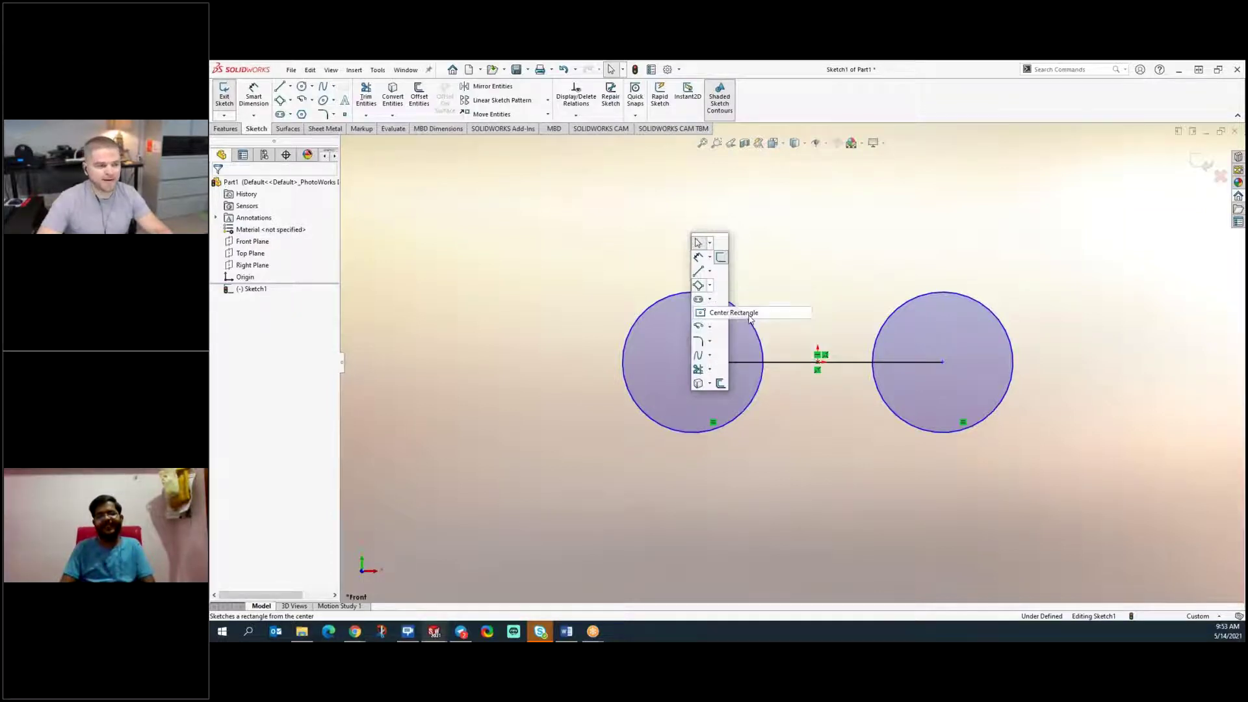
click(818, 362)
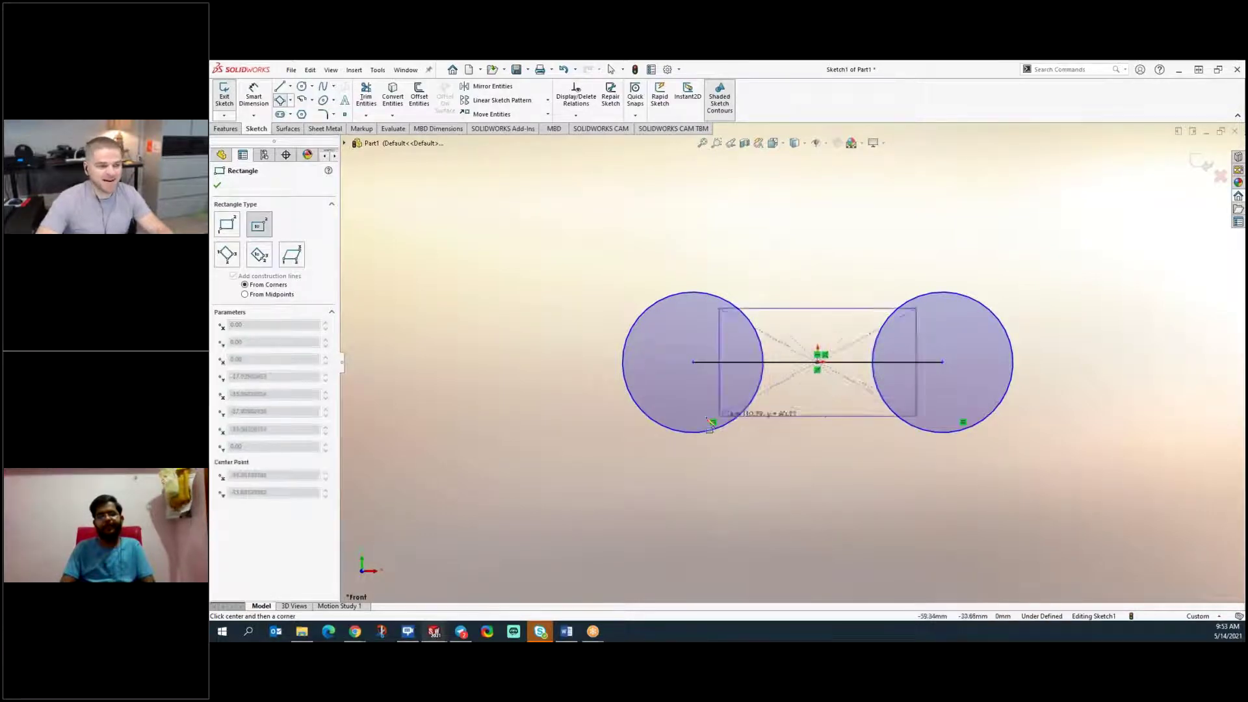
click(593, 472)
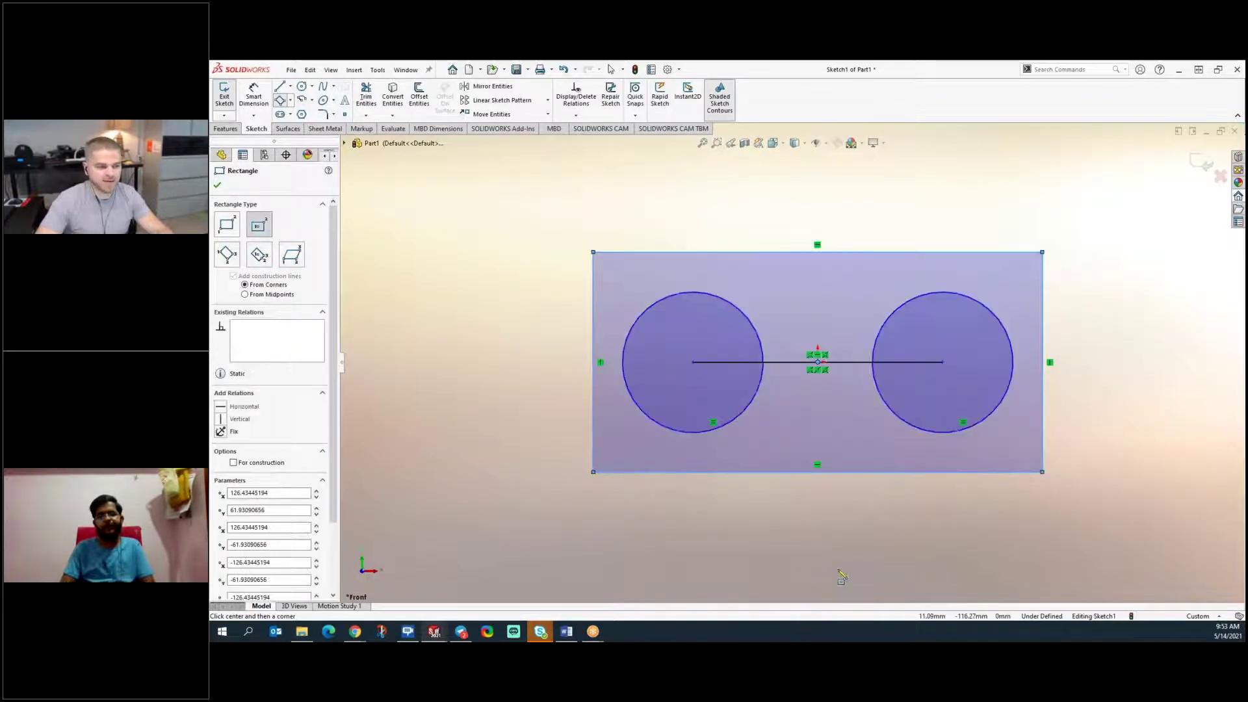
key(Escape)
mouse_move(1043, 472)
mouse_down()
mouse_move(1043, 461)
mouse_move(997, 465)
mouse_move(1054, 455)
mouse_move(984, 451)
mouse_move(1016, 495)
mouse_move(1054, 494)
mouse_move(873, 390)
mouse_move(931, 415)
mouse_move(1043, 501)
mouse_move(1042, 470)
mouse_up()
key(Escape)
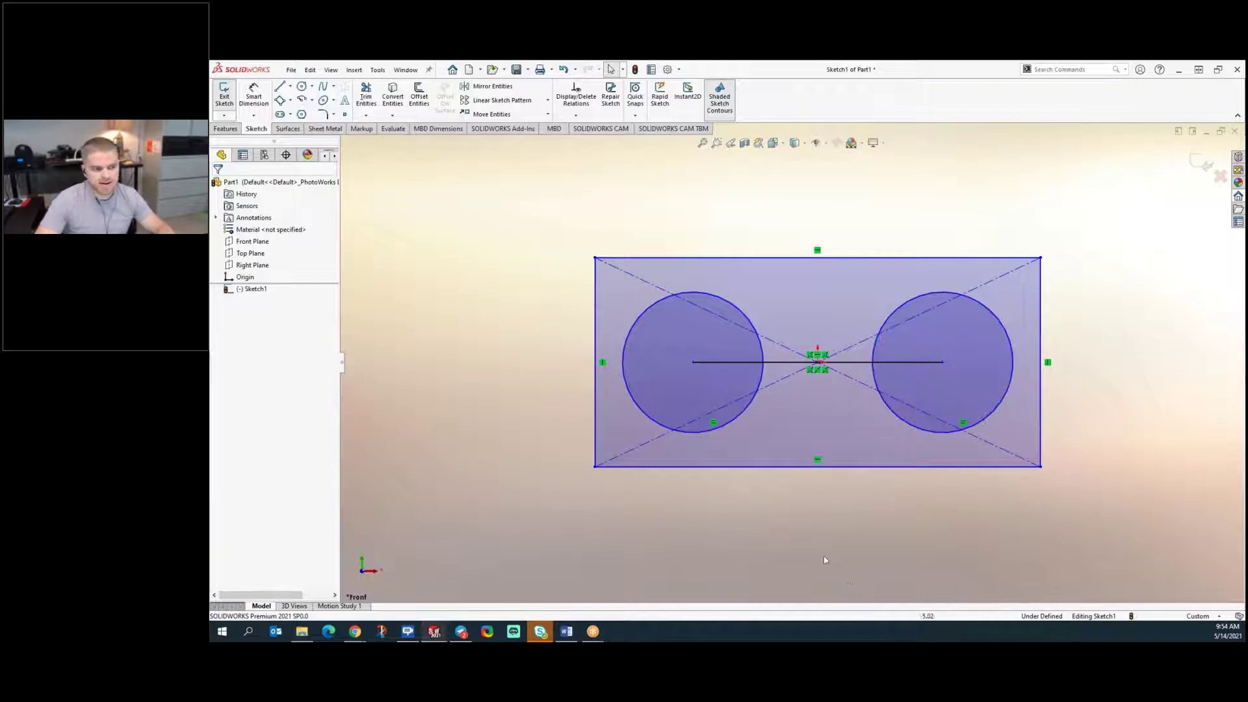
- Check the length of the rectangle's upper edge
click(883, 259)
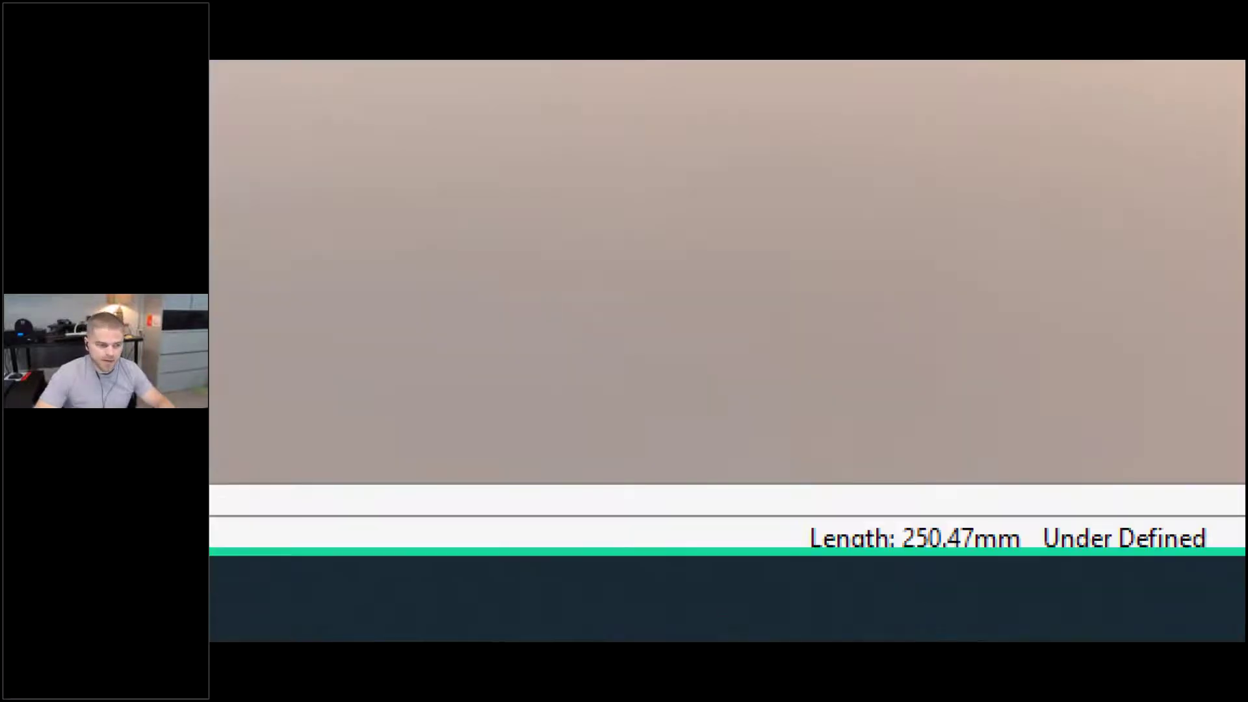
ctrl+shift+drag(935, 505, 898, 226)
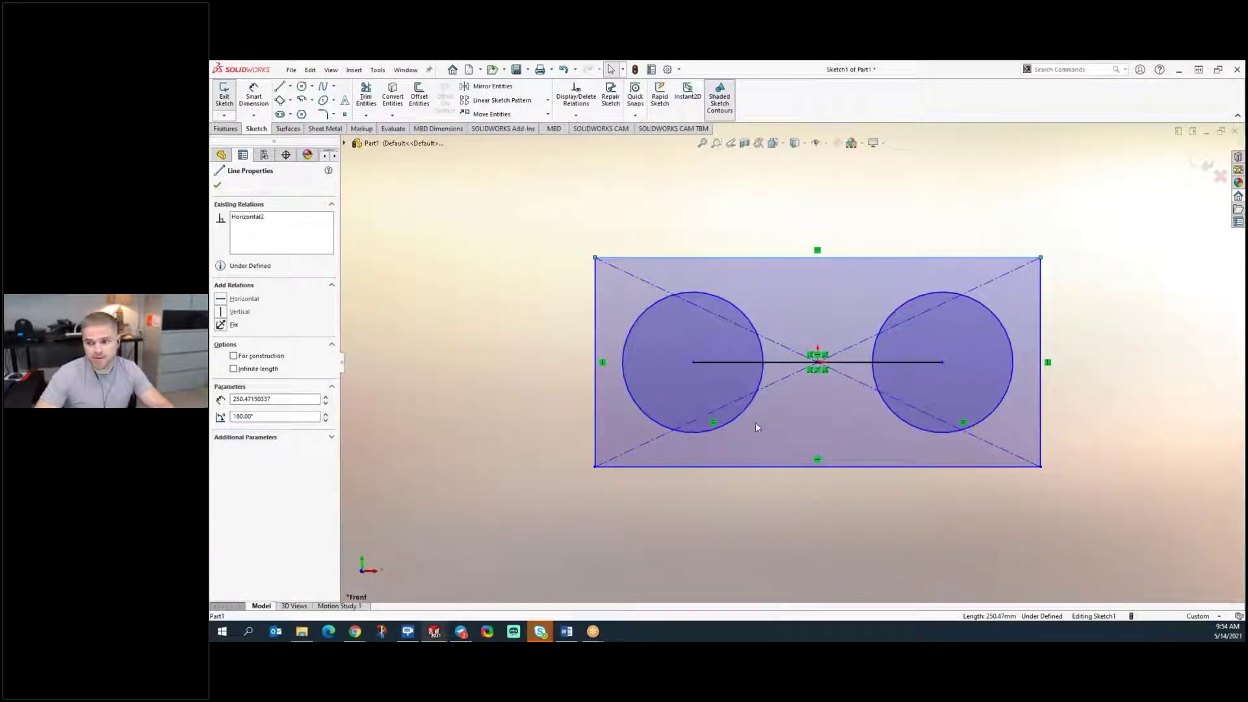
click(674, 217)
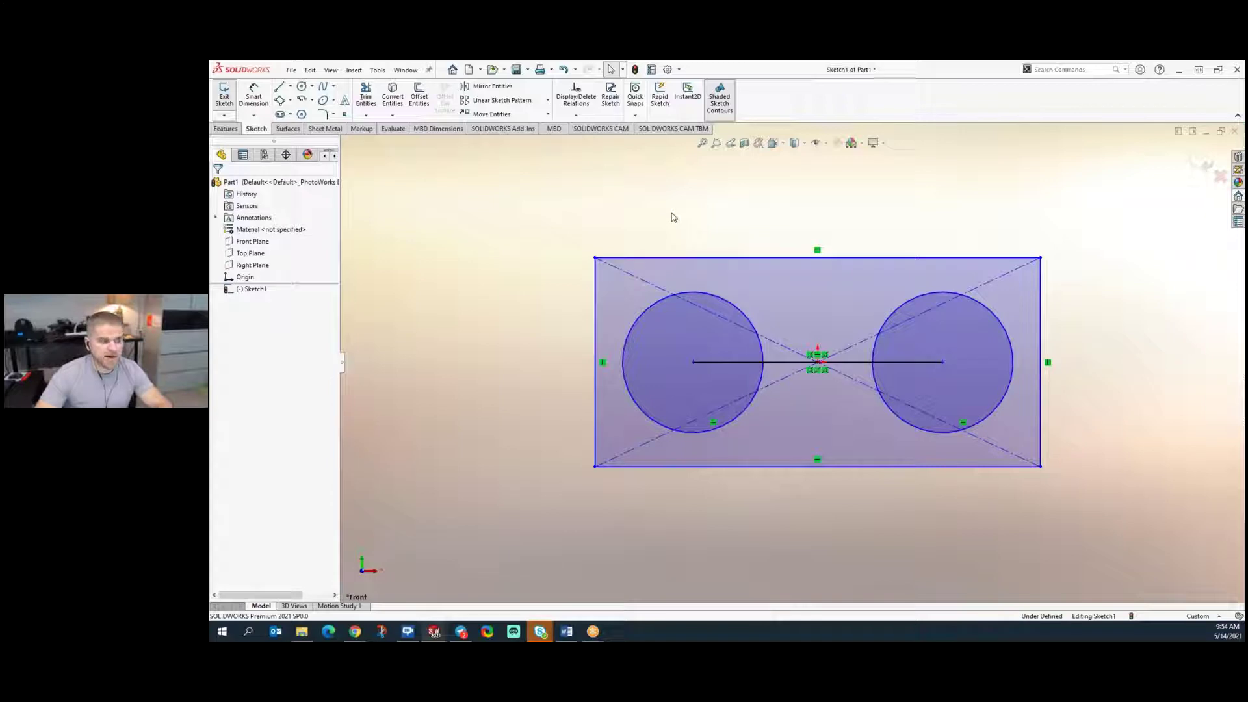
- Dimension the rectangle's upper edge at 120 mm with Smart Dimension
key(s)
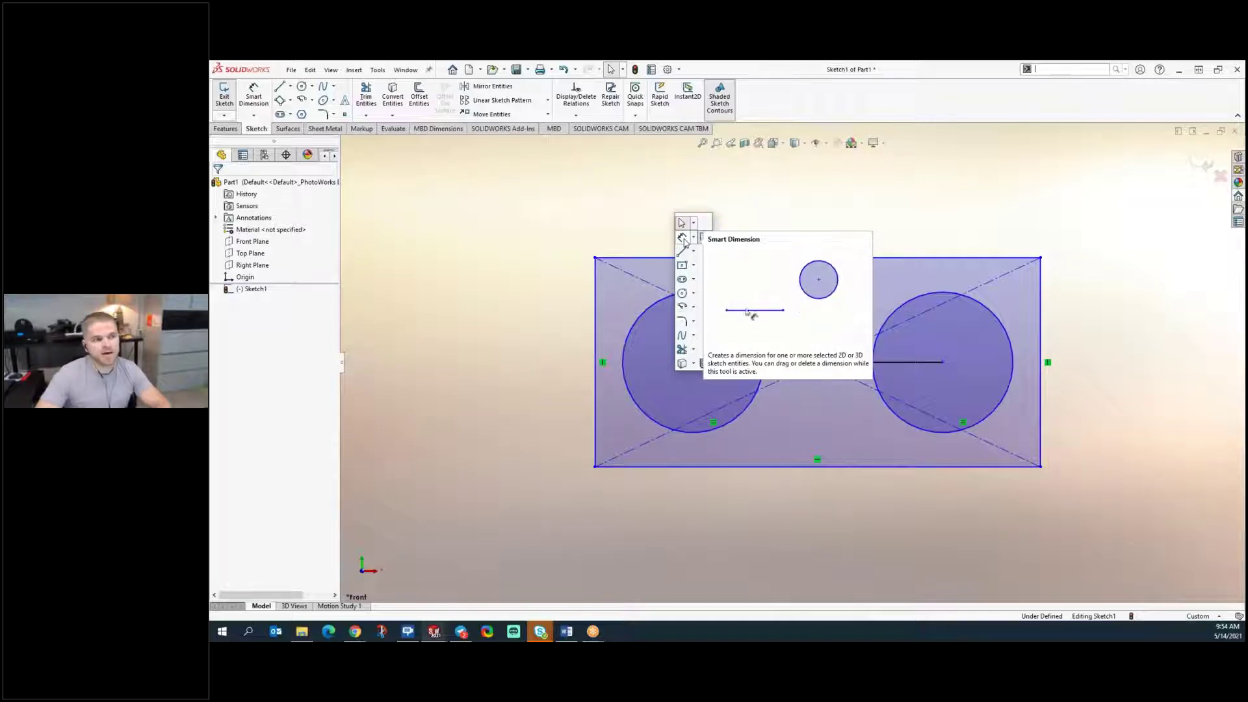
click(684, 242)
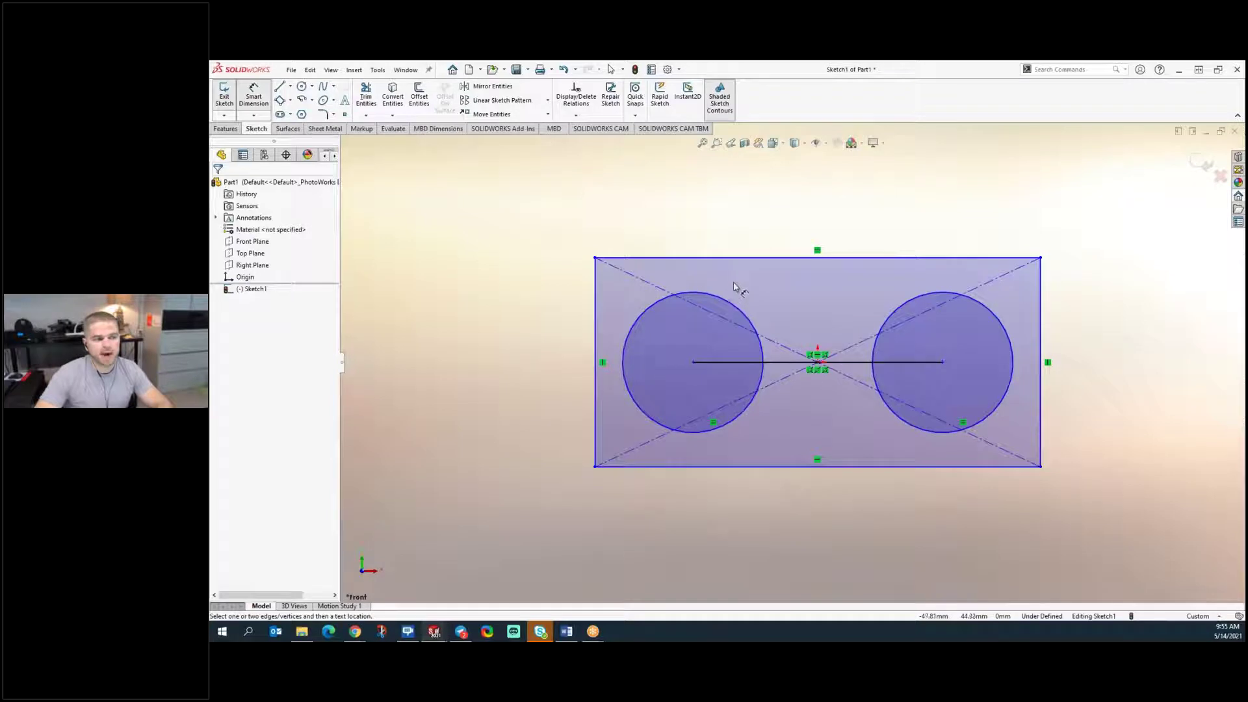
click(743, 259)
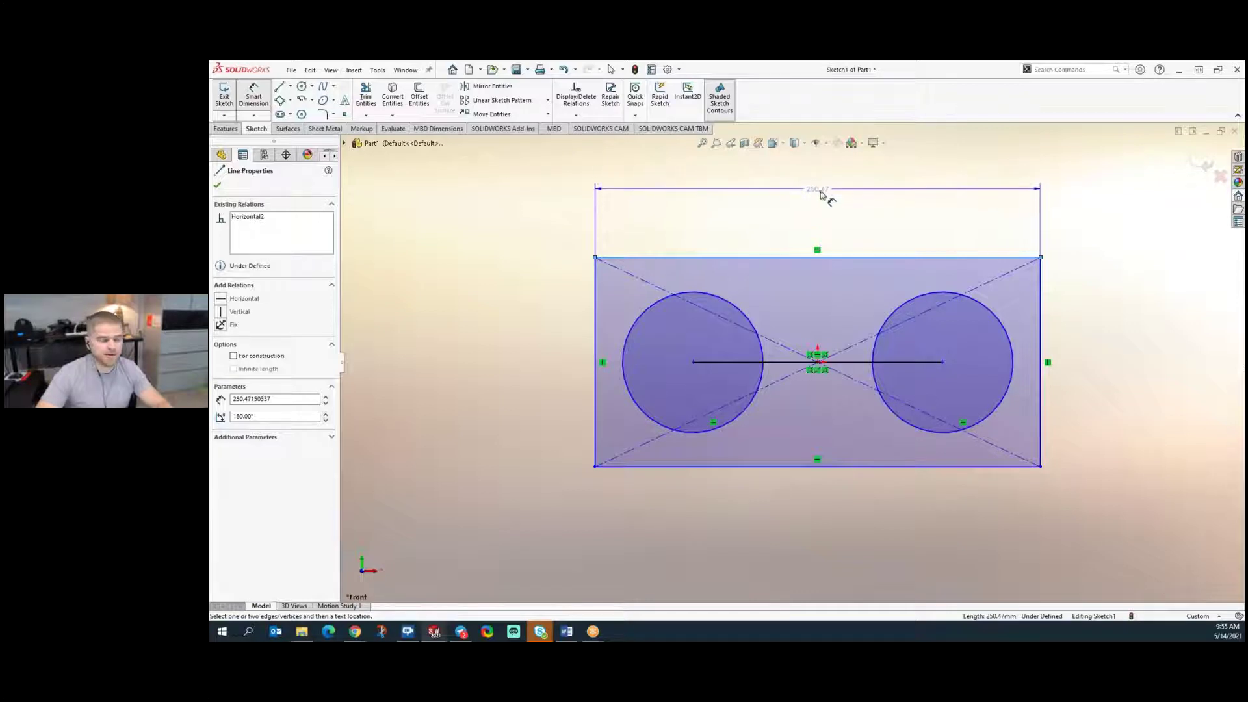
click(822, 195)
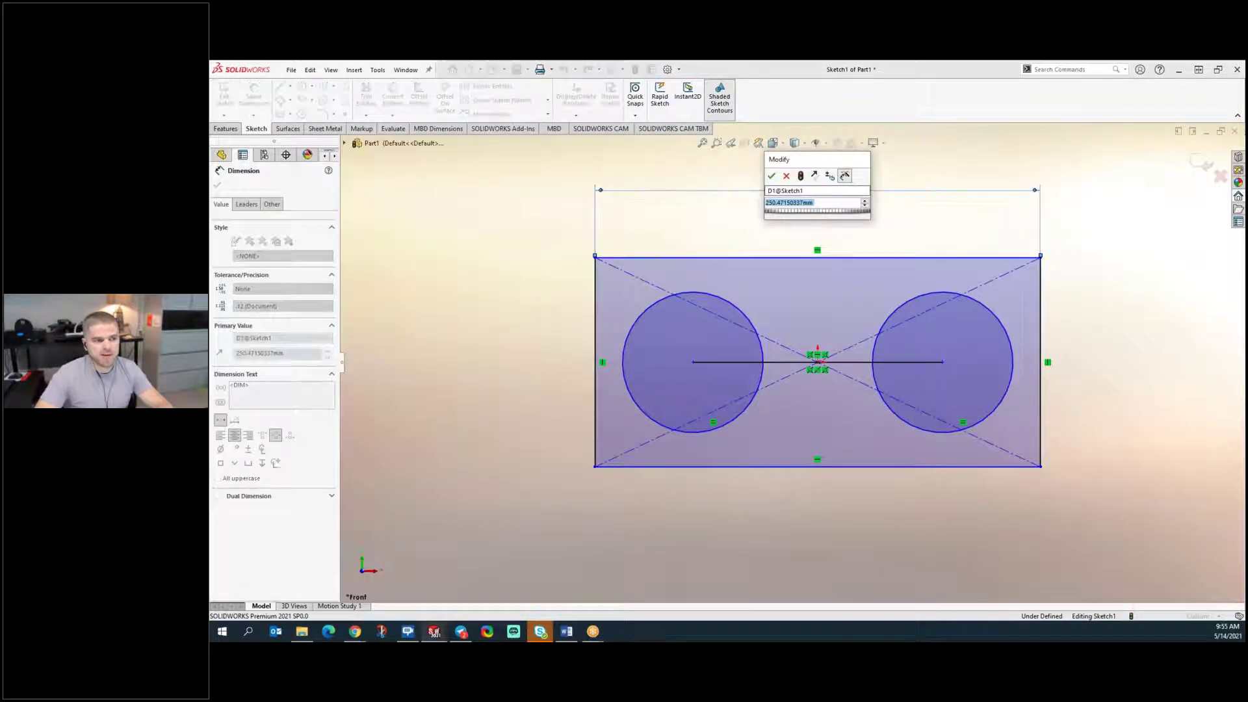
text(120)
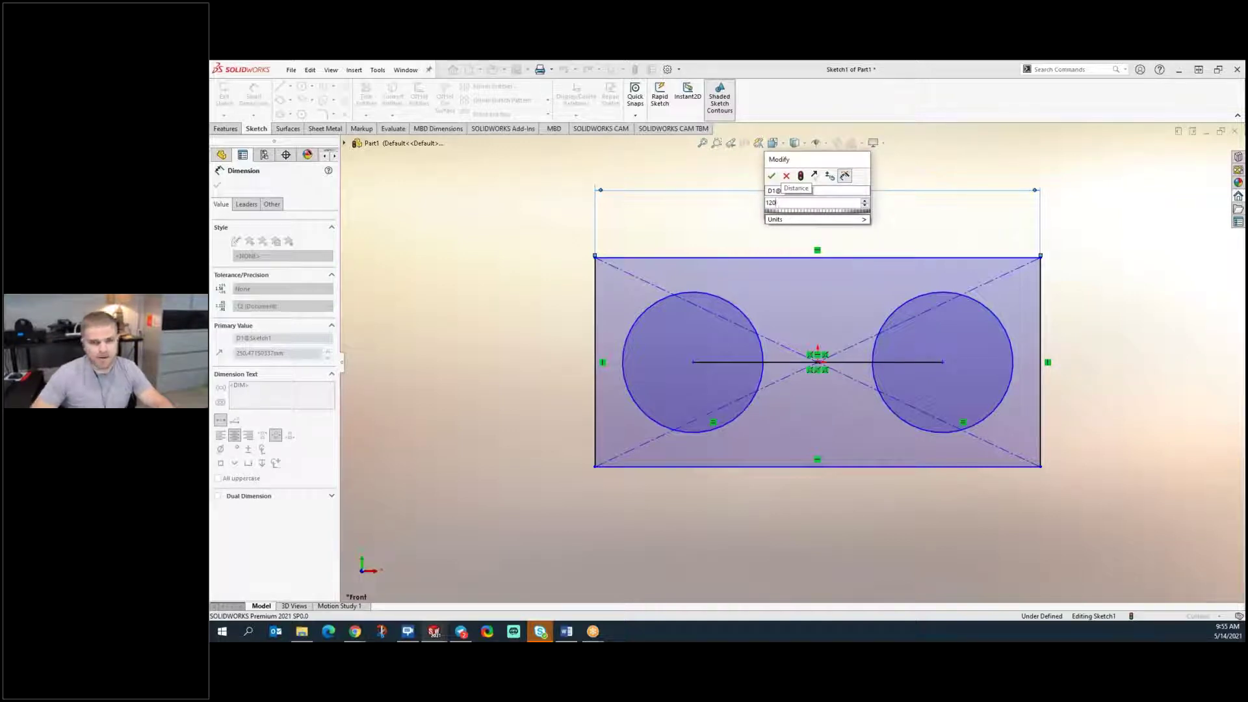
key(Return)
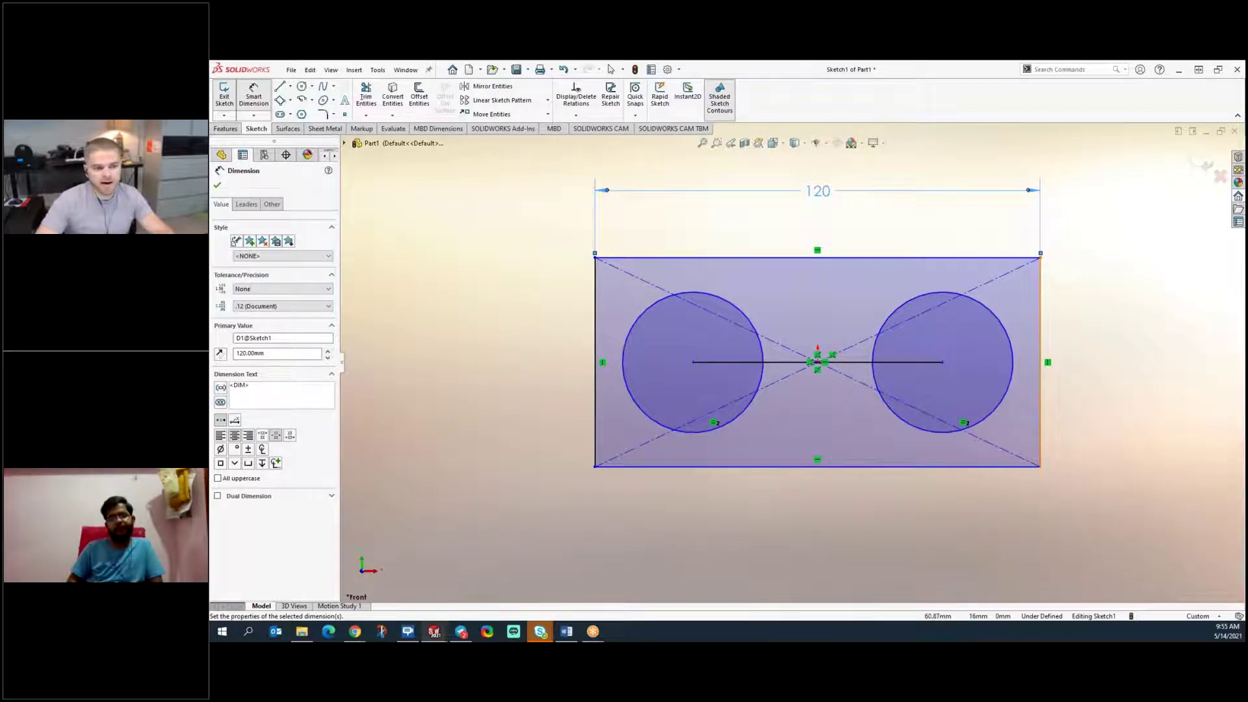
- Dimension the rectangle's right edge at 80 mm and change that height to 40 mm
click(1042, 311)
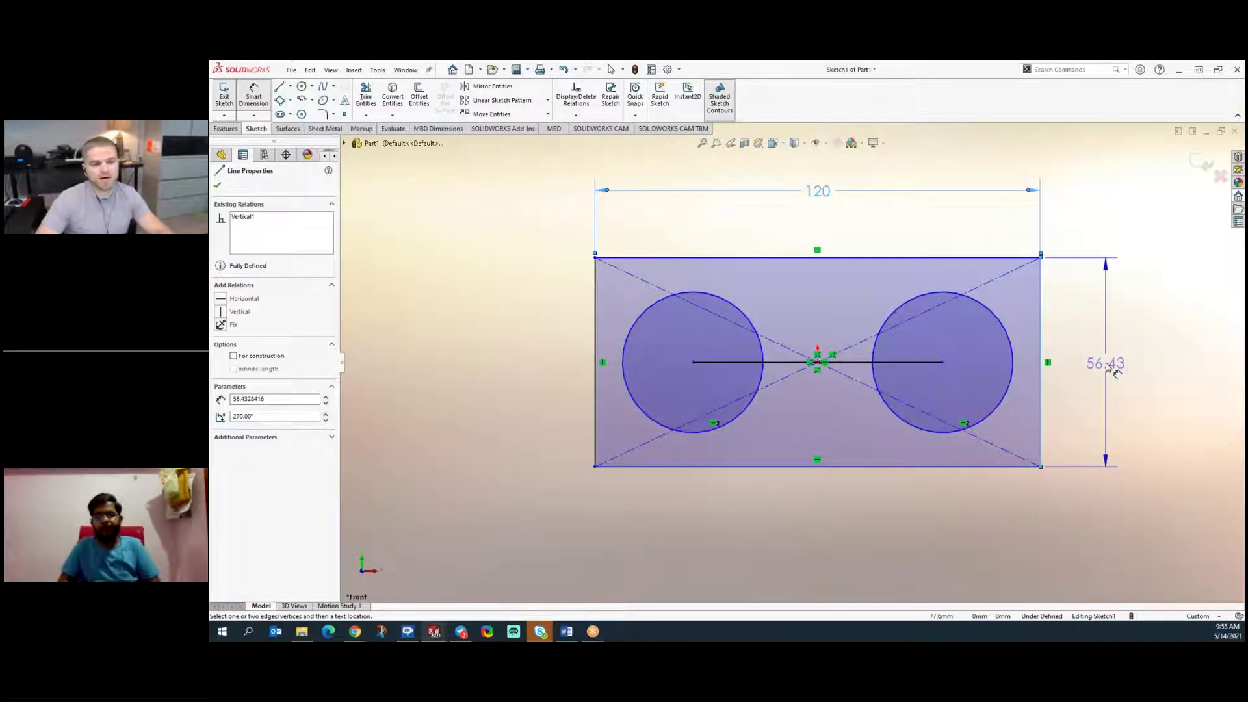
click(1108, 367)
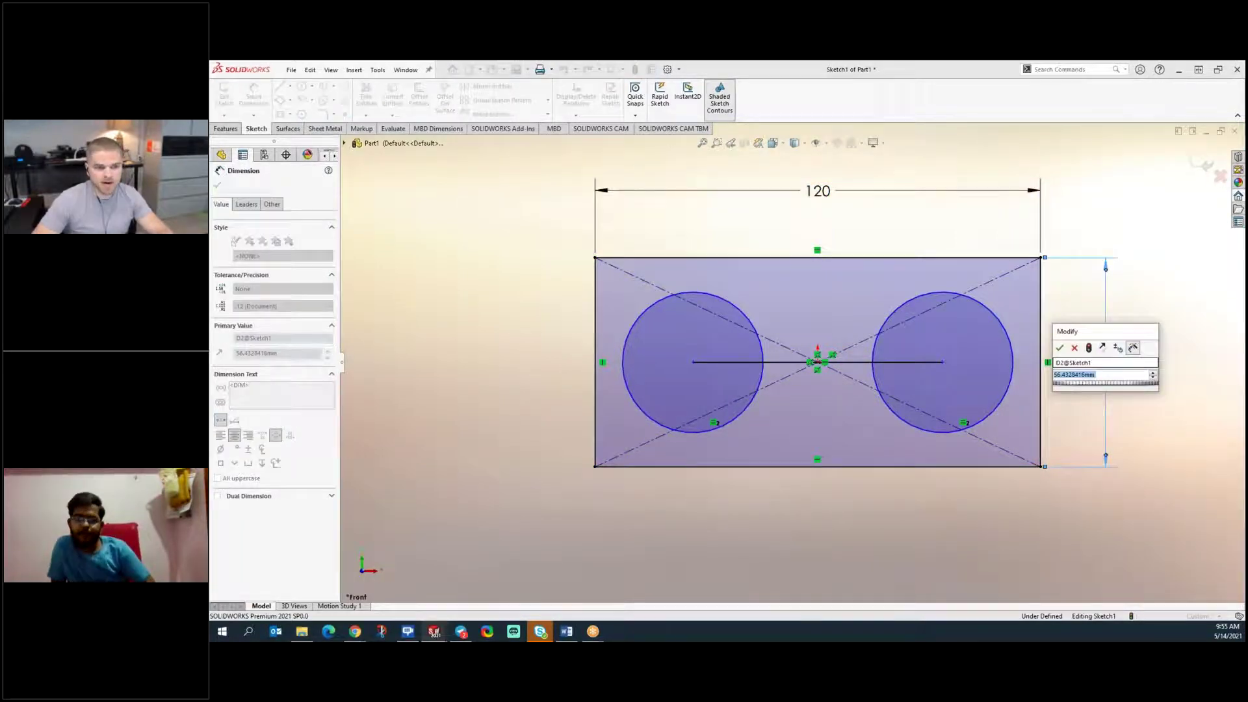
text(80)
key(Return)
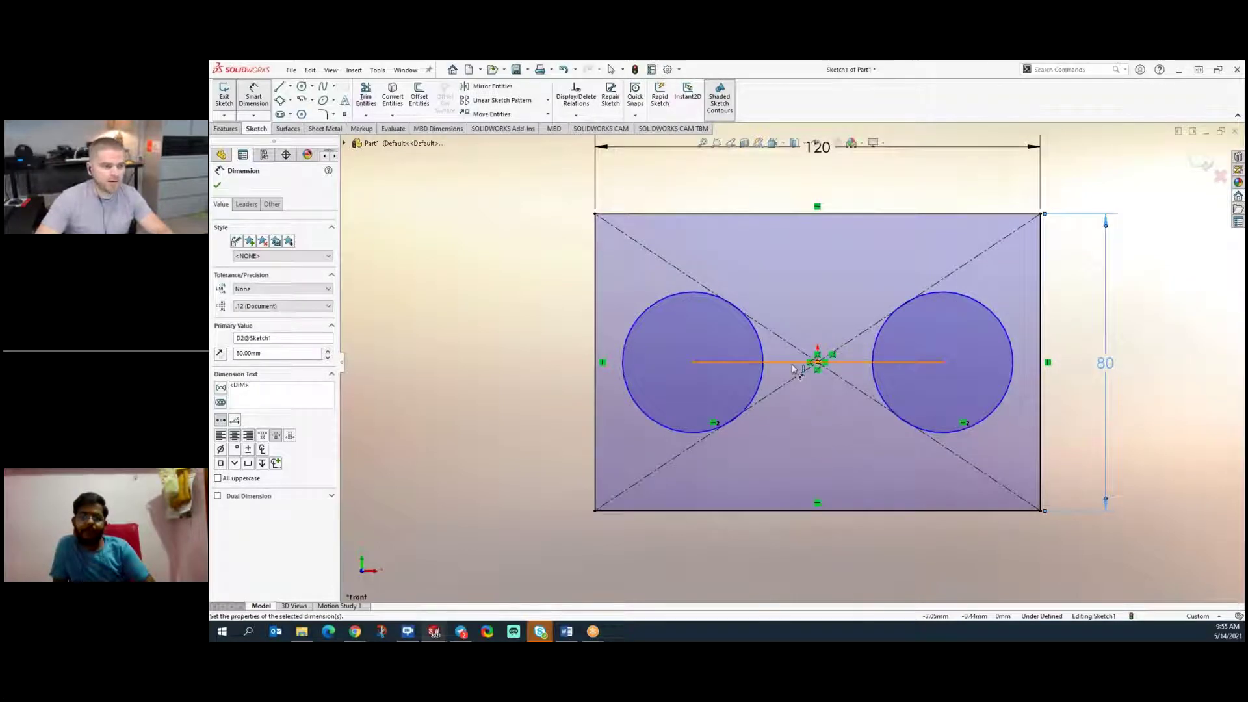
double_click(1105, 362)
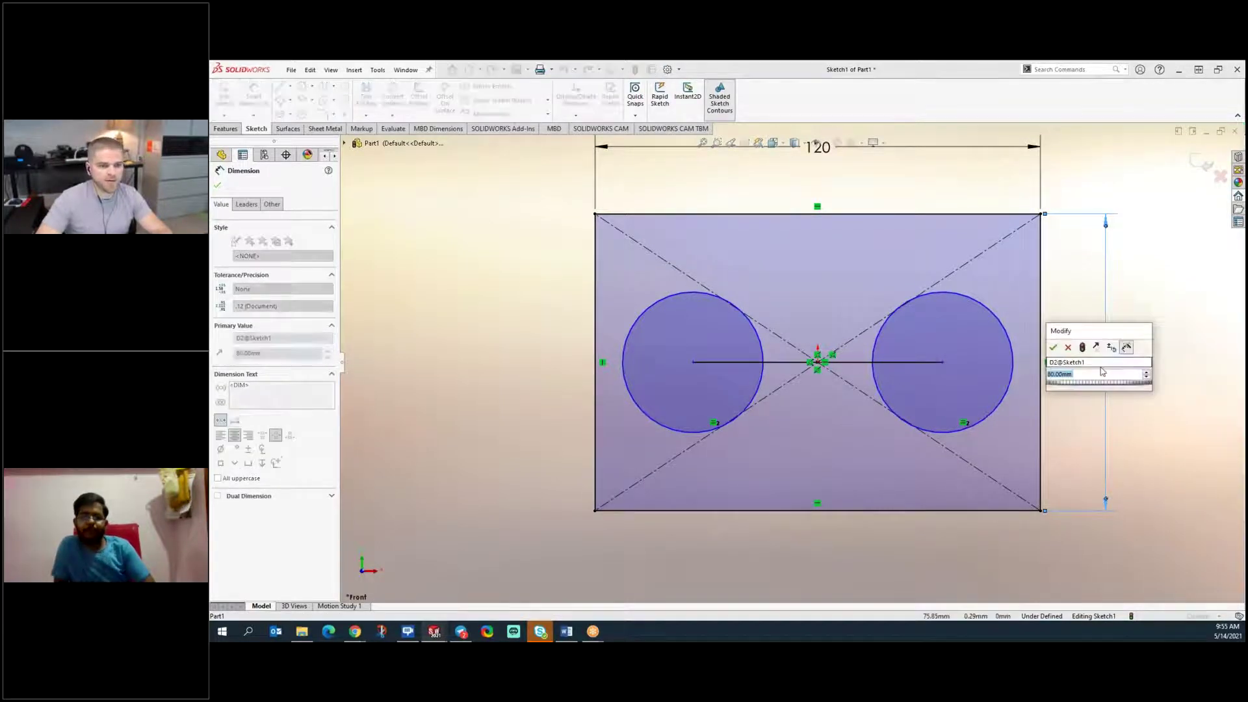
text(40)
key(Return)
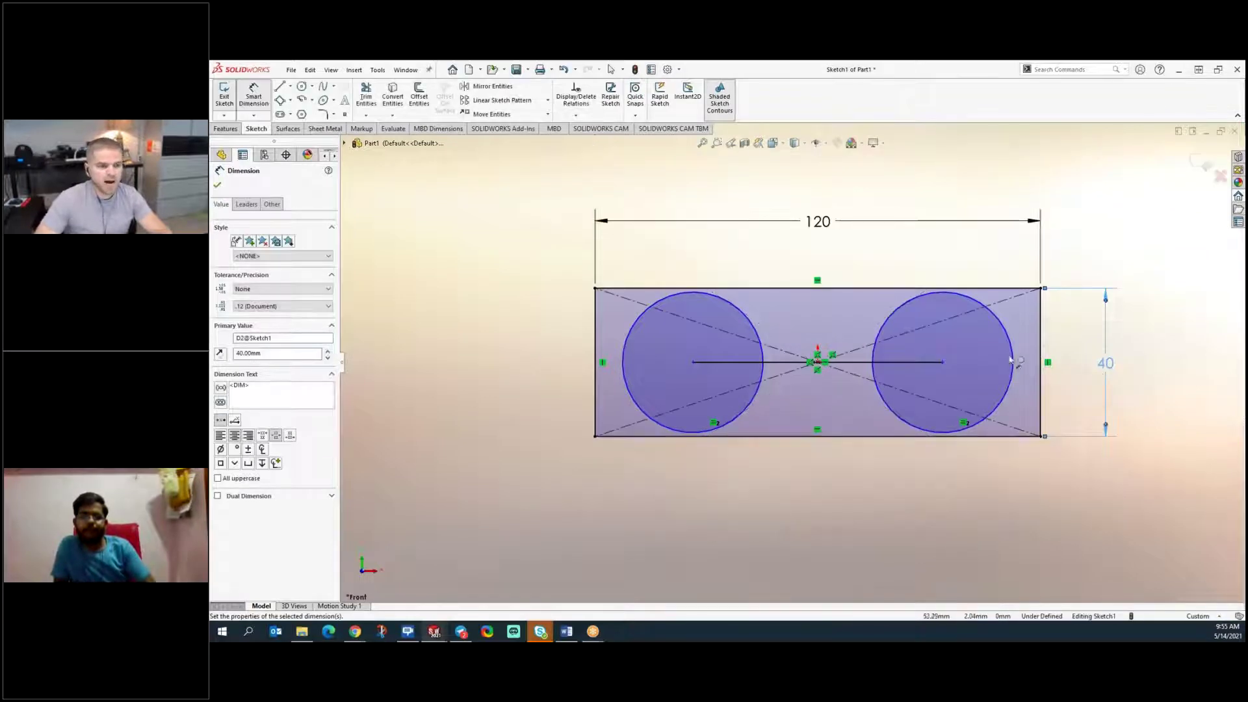
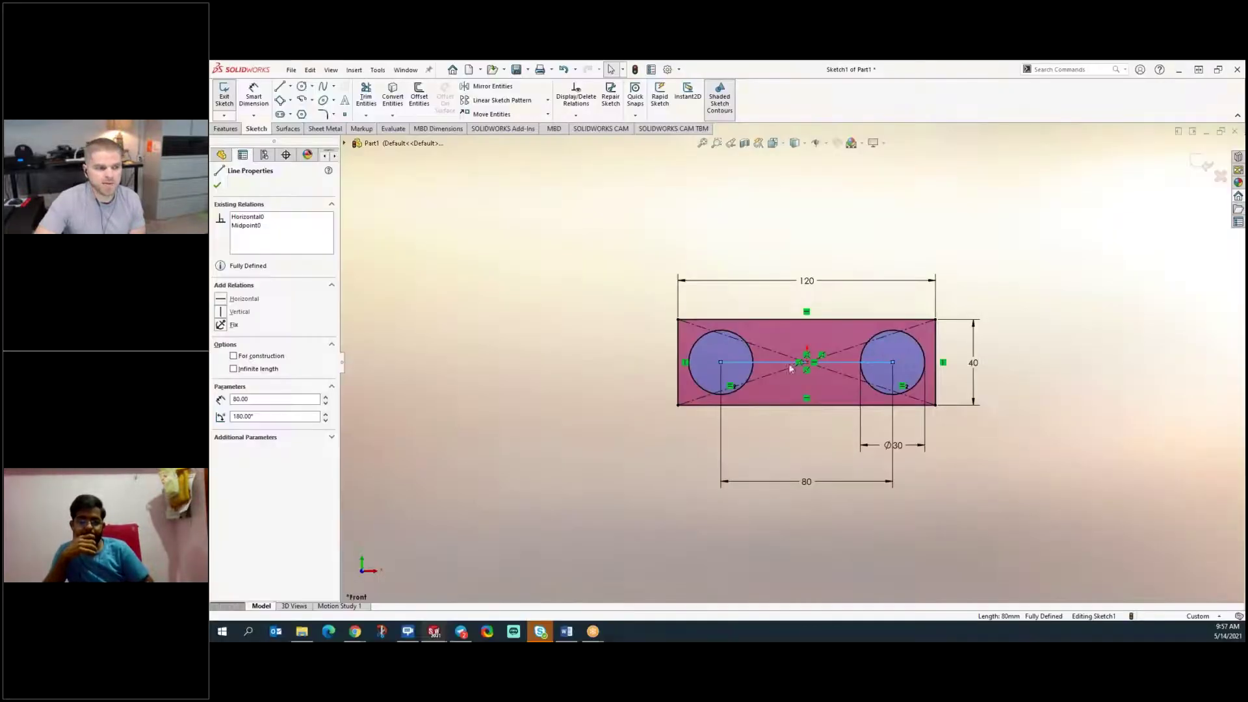
- Convert the horizontal line between the circle centres to construction geometry
click(756, 375)
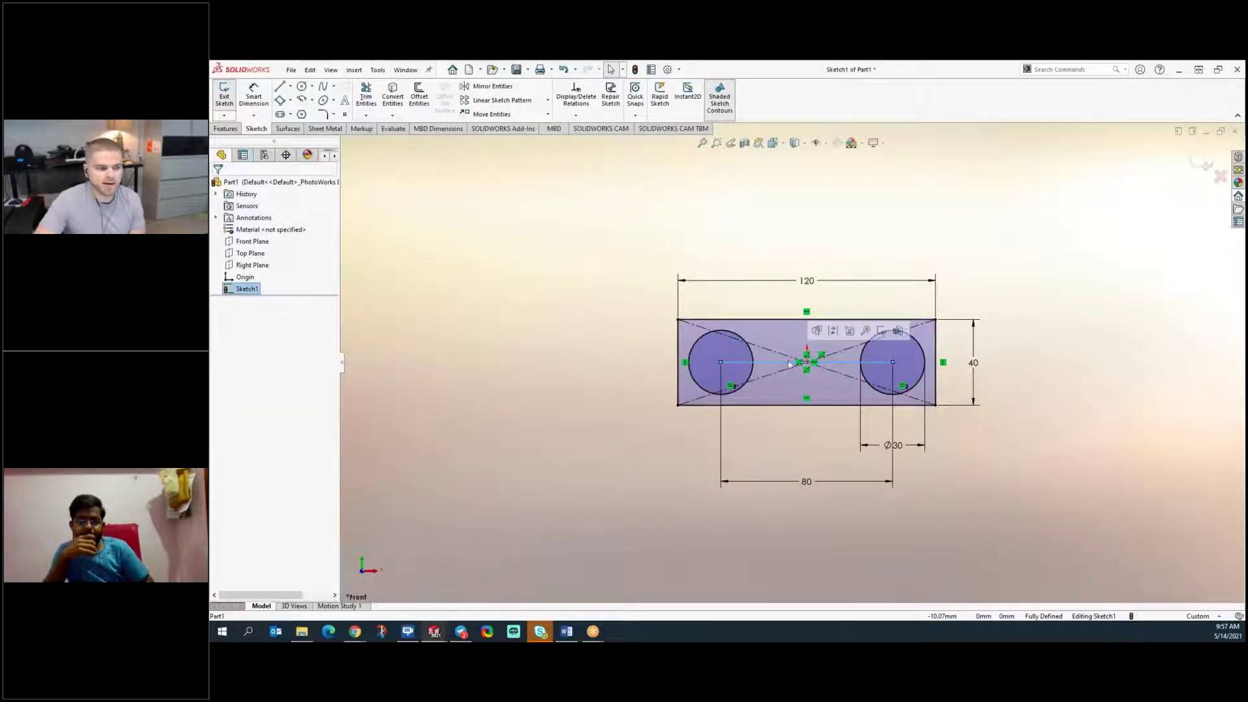
click(832, 331)
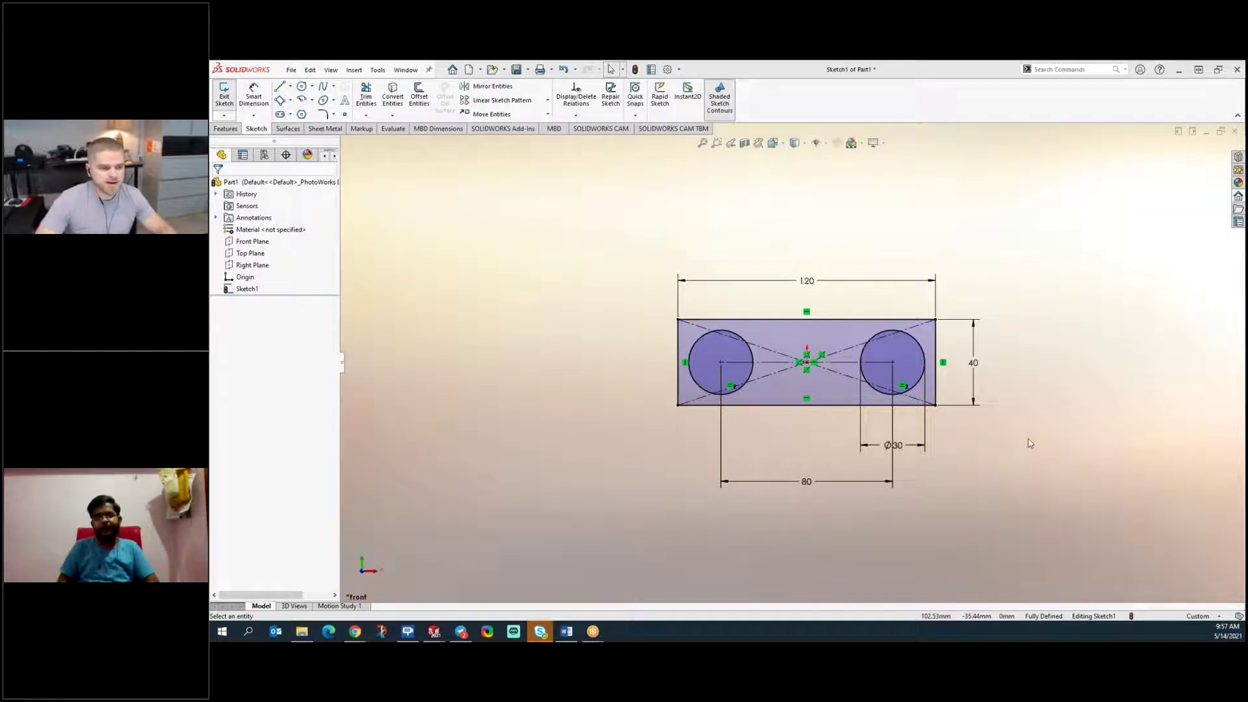
- Start a Boss-Extrude of the two-hole plate sketch and stretch its blind depth to 50 mm in the model
mouse_move(1025, 432)
middle_down()
mouse_move(908, 438)
mouse_move(976, 432)
mouse_move(967, 457)
mouse_move(908, 476)
mouse_move(936, 470)
mouse_move(950, 502)
middle_up()
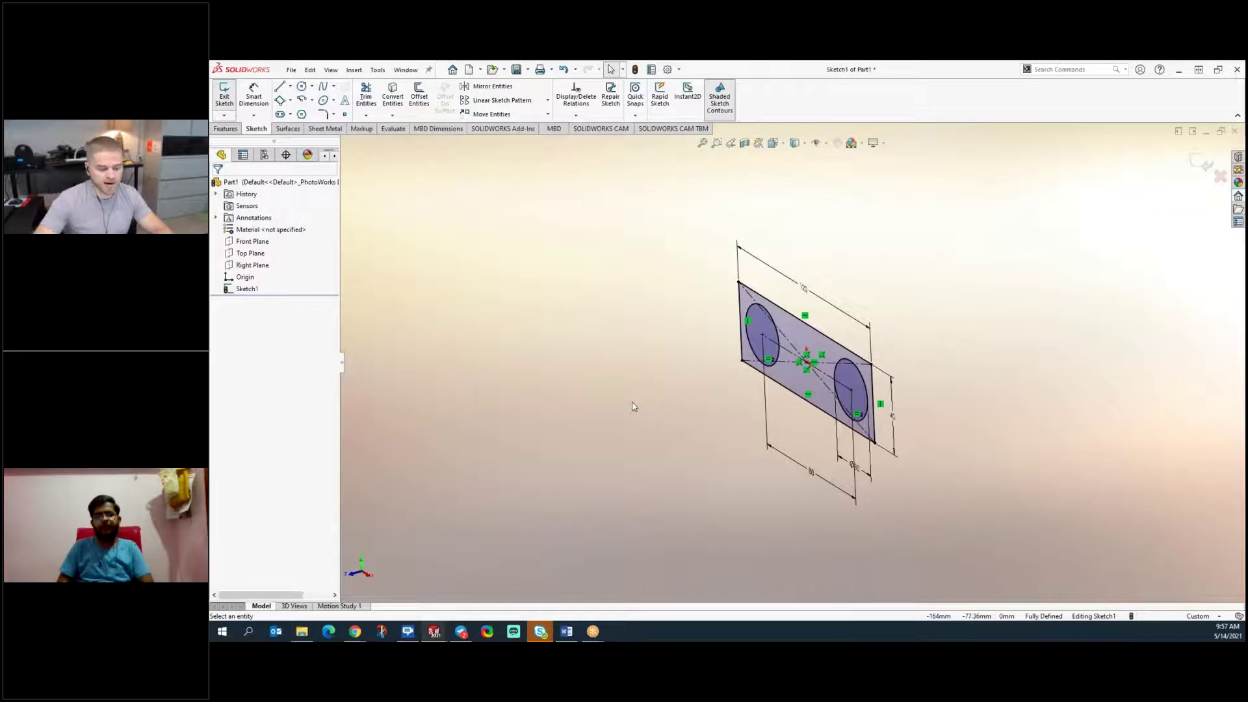
key(ctrl+1)
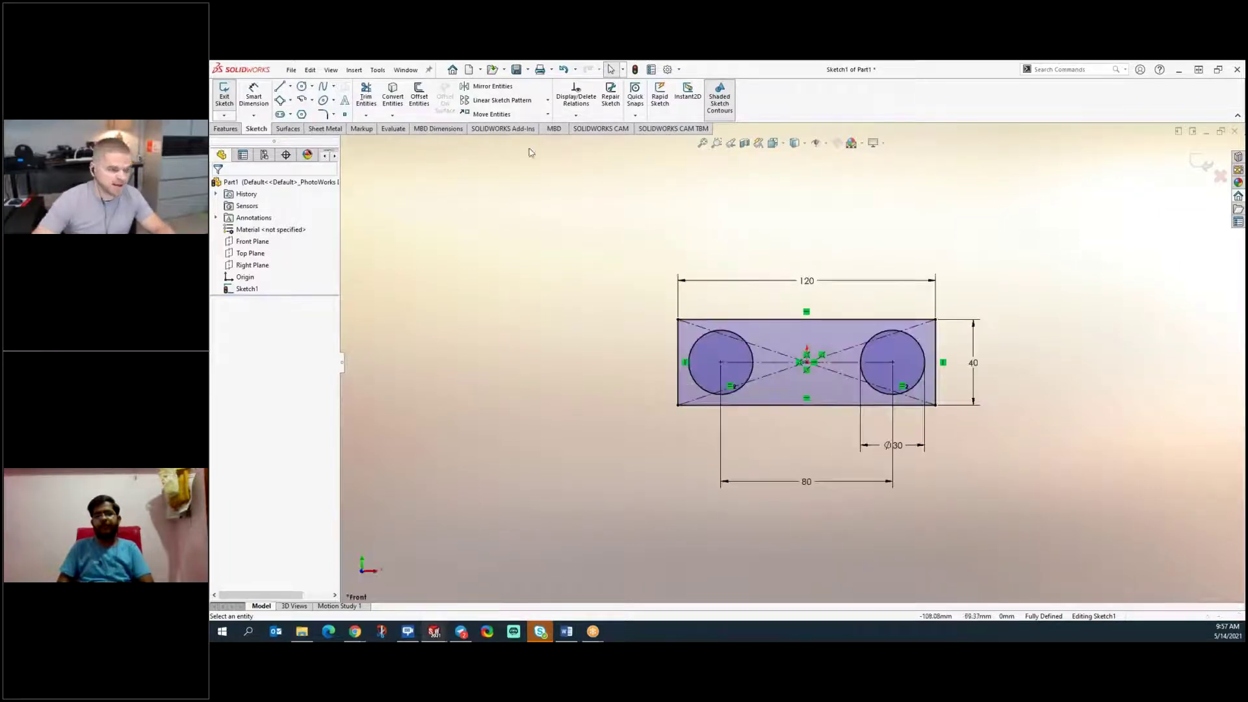
click(226, 129)
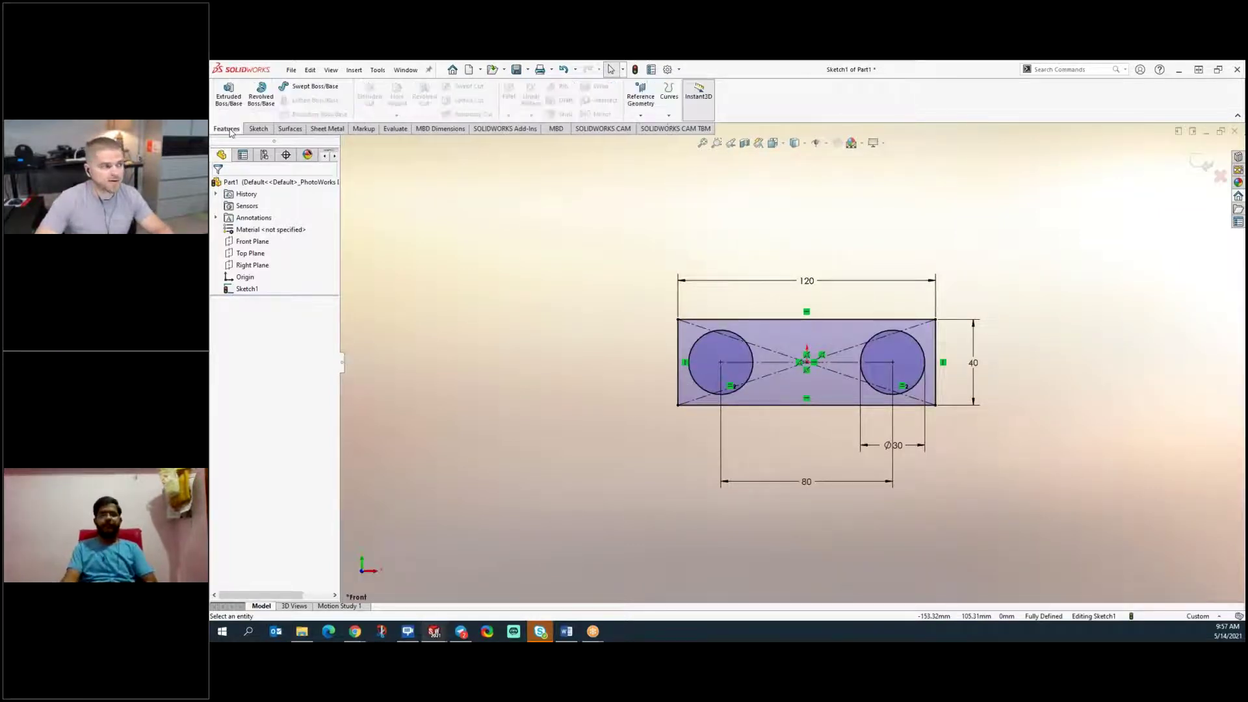
click(229, 95)
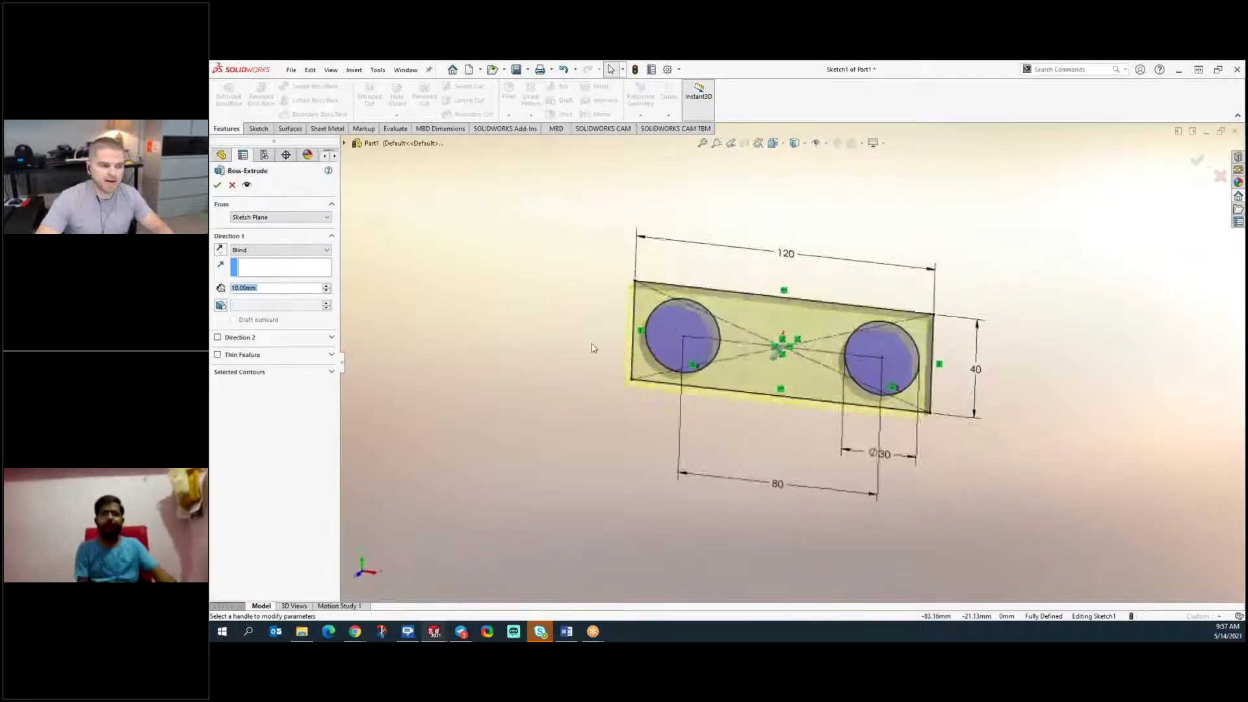
middle_drag(1053, 490, 1053, 449)
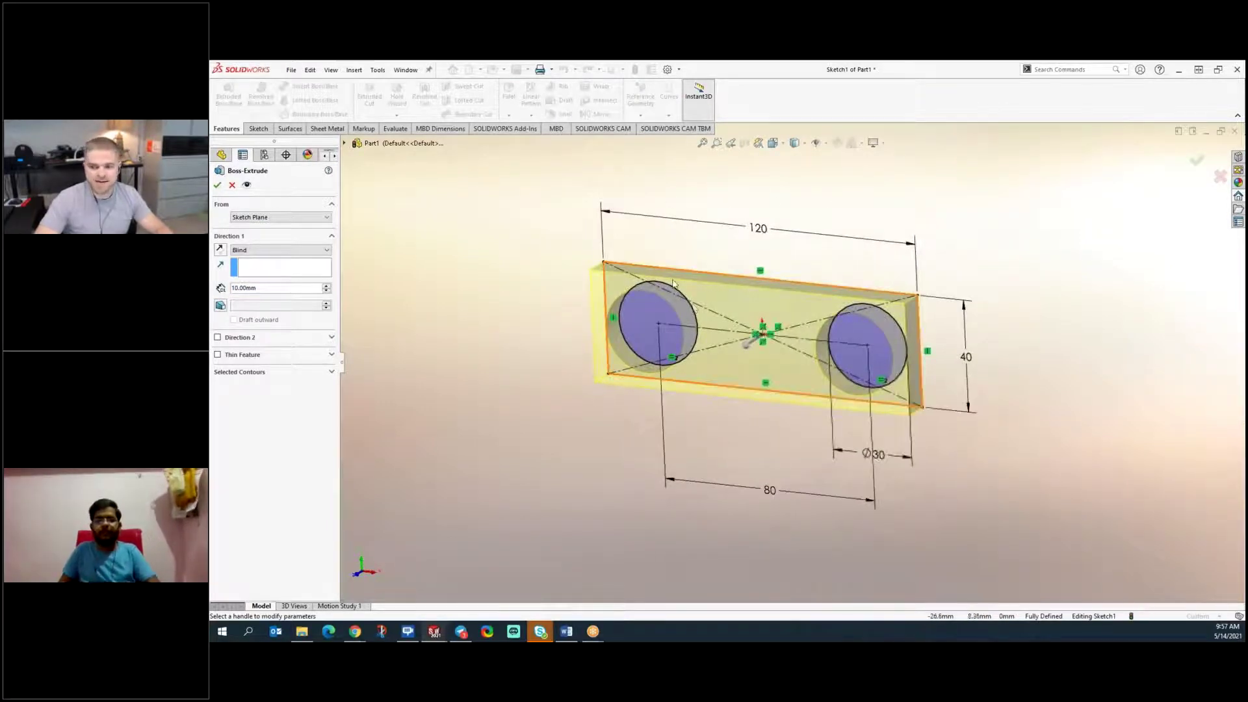
scroll(679, 338, up, 1)
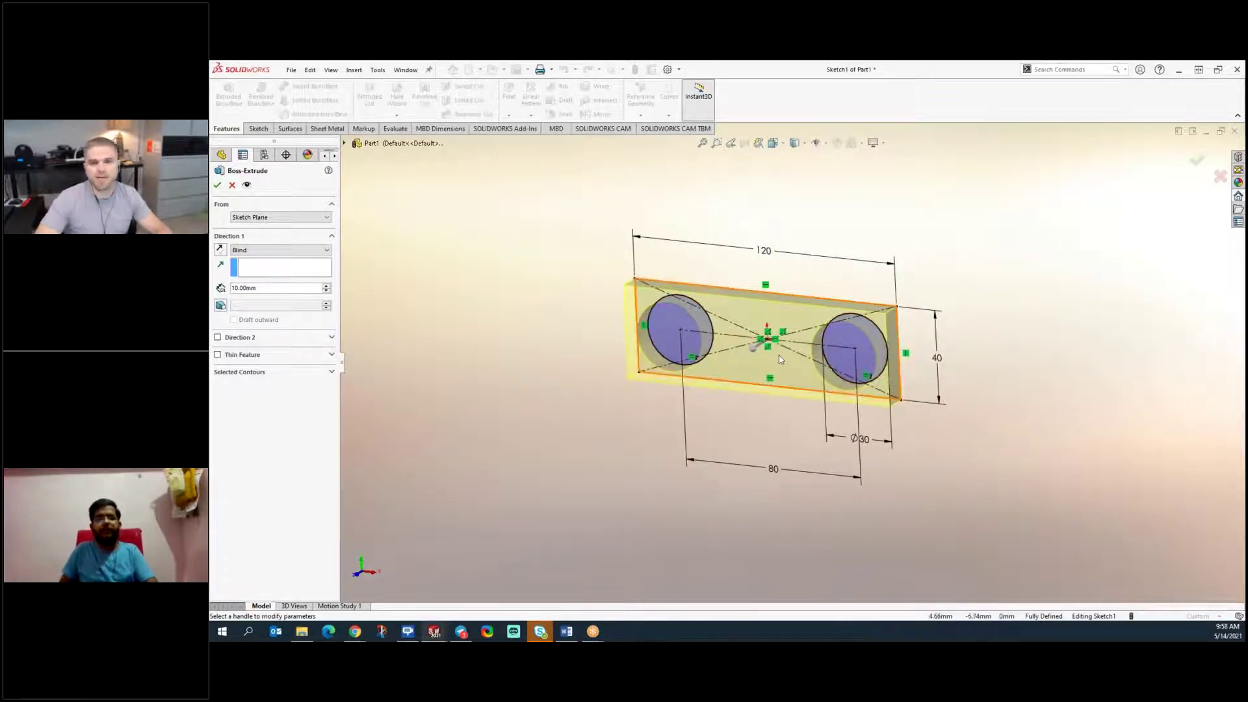
drag(756, 353, 714, 398)
mouse_move(714, 399)
middle_down()
mouse_move(696, 437)
mouse_move(730, 431)
mouse_move(748, 457)
middle_up()
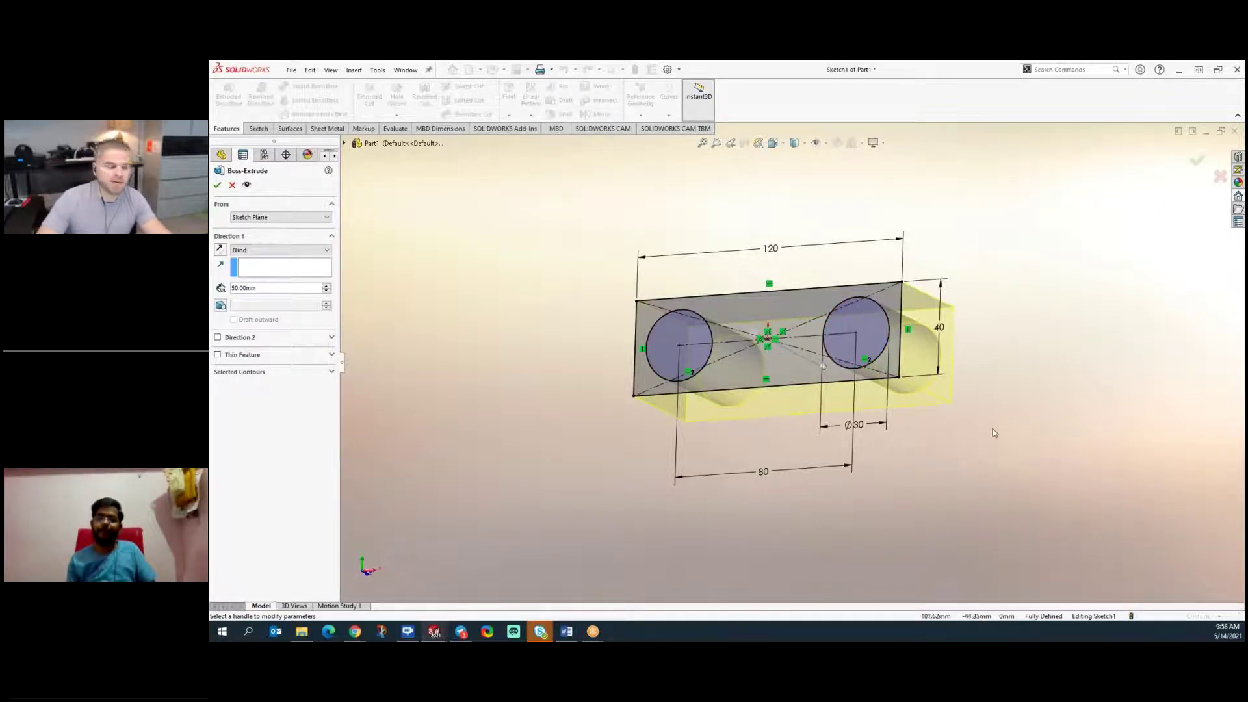
middle_drag(923, 526, 832, 520)
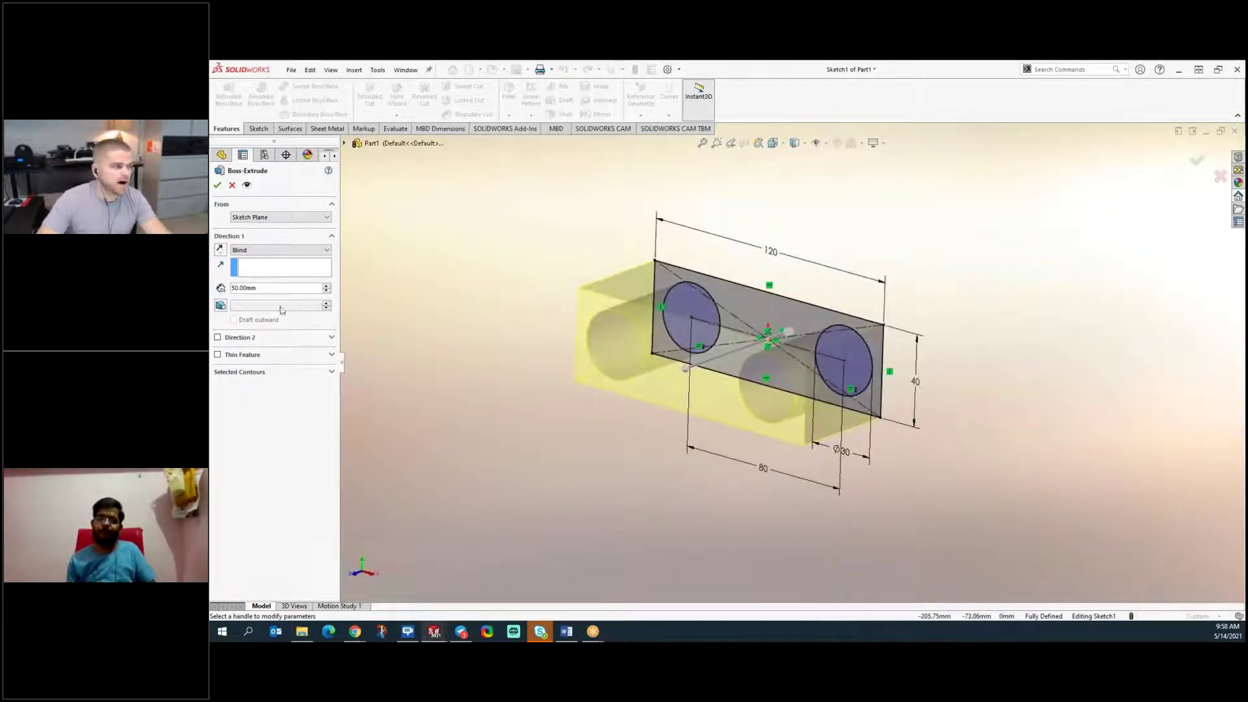
- Set the plate's extrusion to Mid Plane with a depth of 60 mm and complete the feature
click(328, 251)
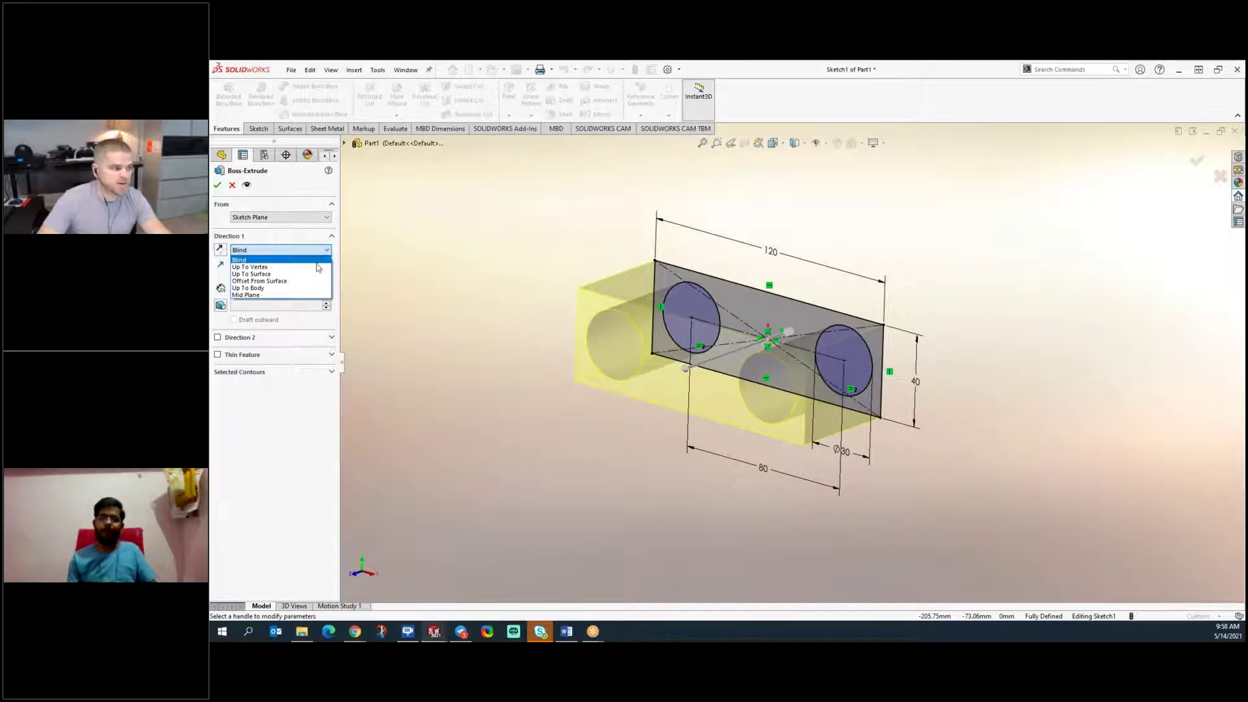
click(286, 295)
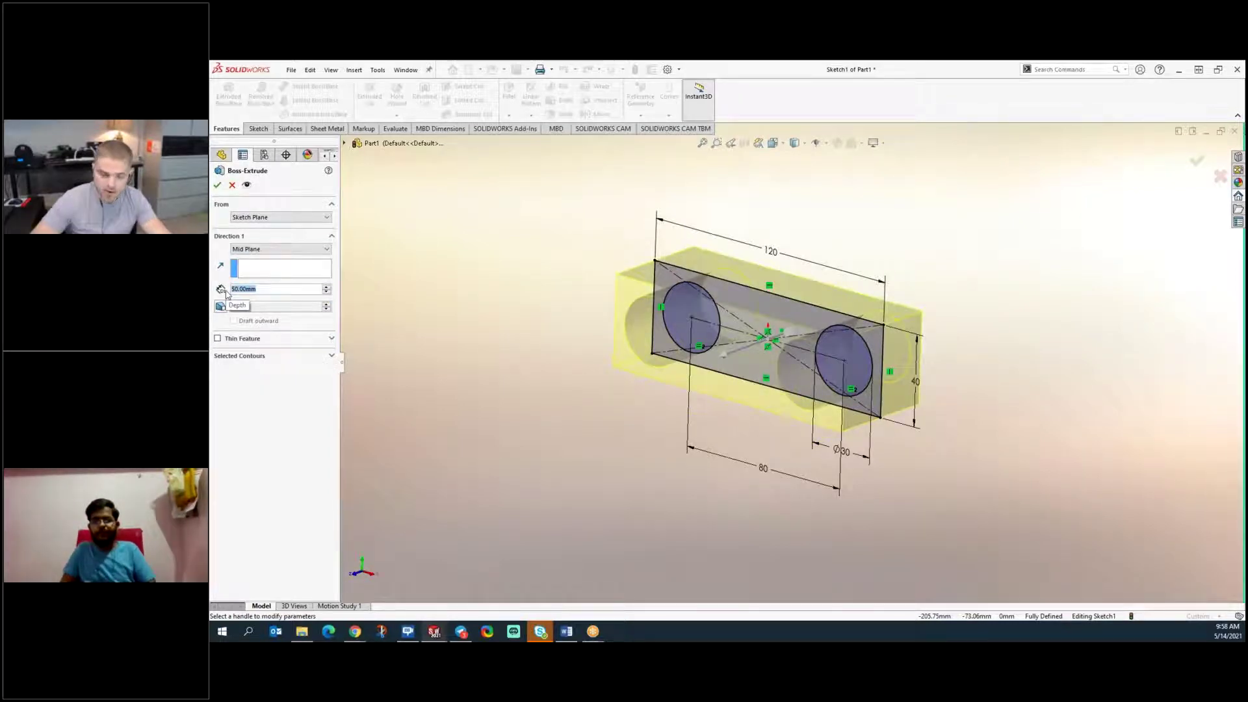
text(60)
key(Return)
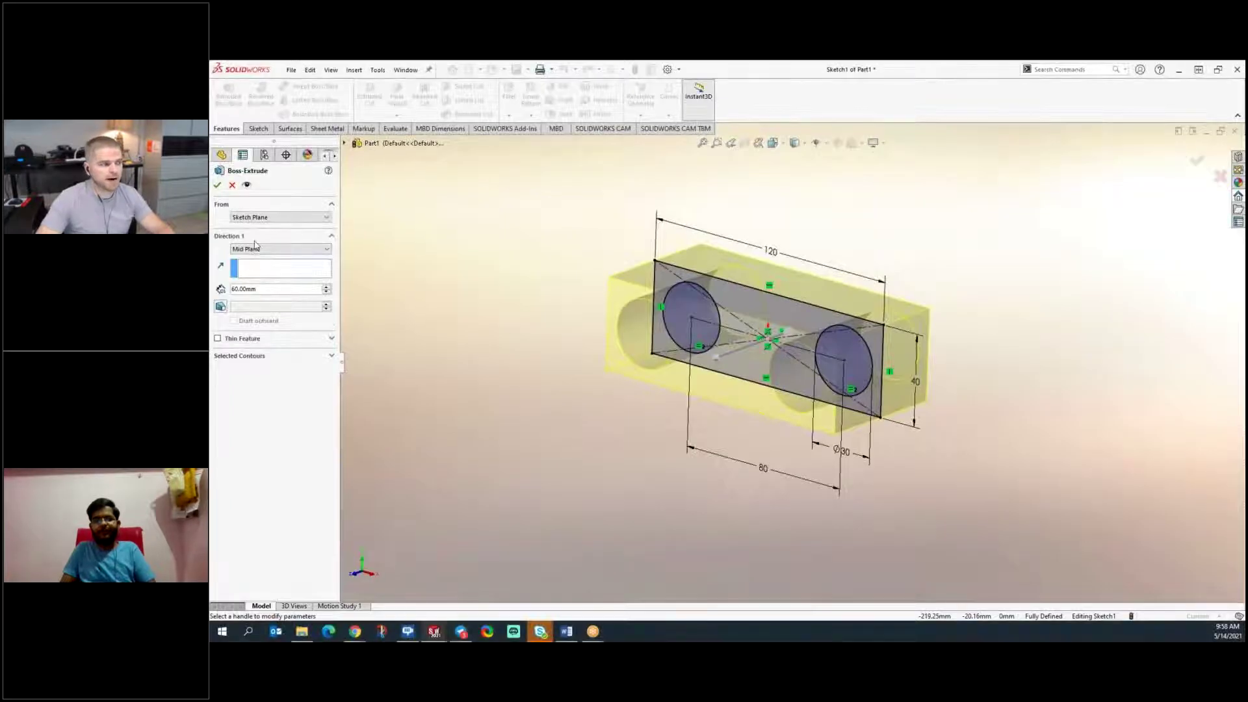
click(221, 186)
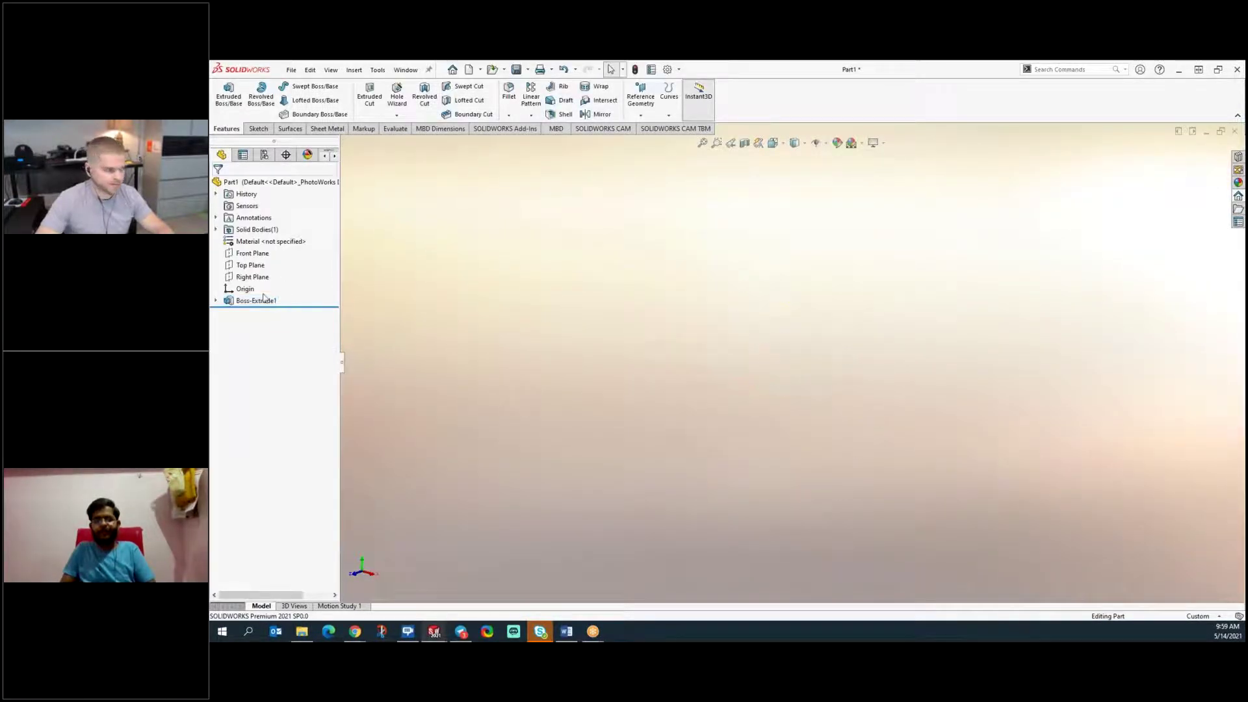
- Hide the extruded block and show it again
double_click(236, 302)
right_click(235, 305)
click(243, 286)
right_click(243, 302)
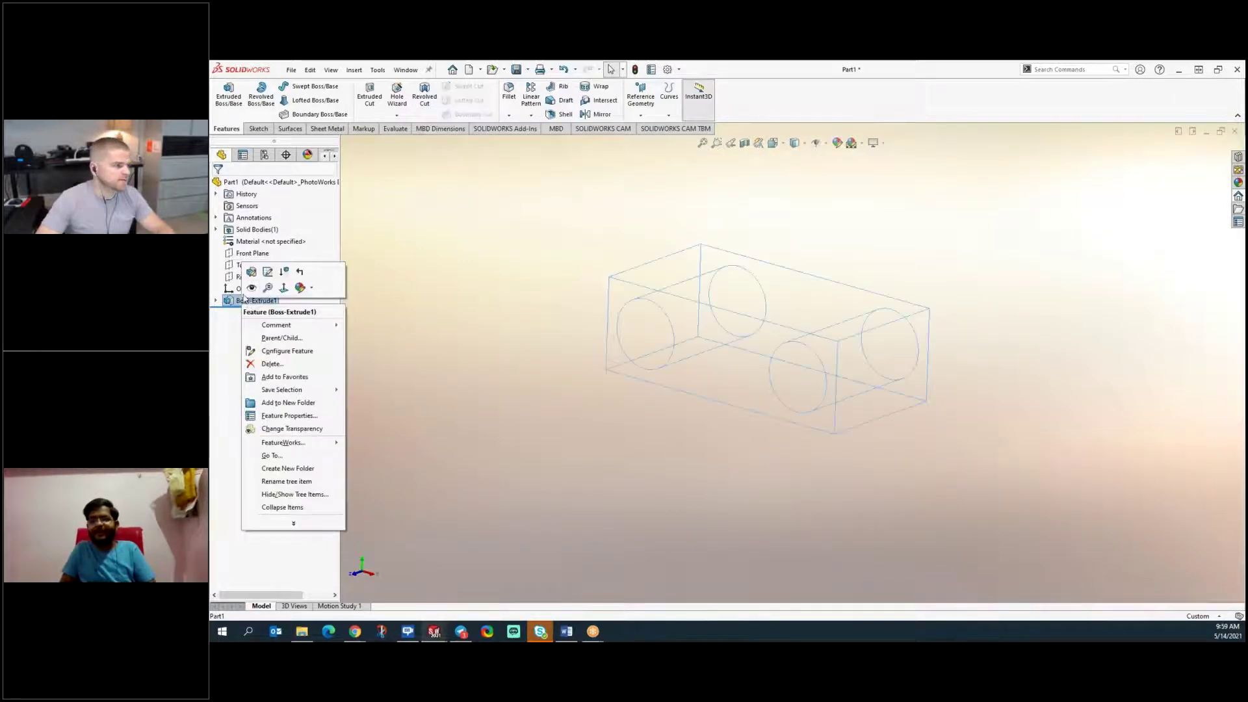
click(252, 287)
middle_drag(671, 487, 676, 520)
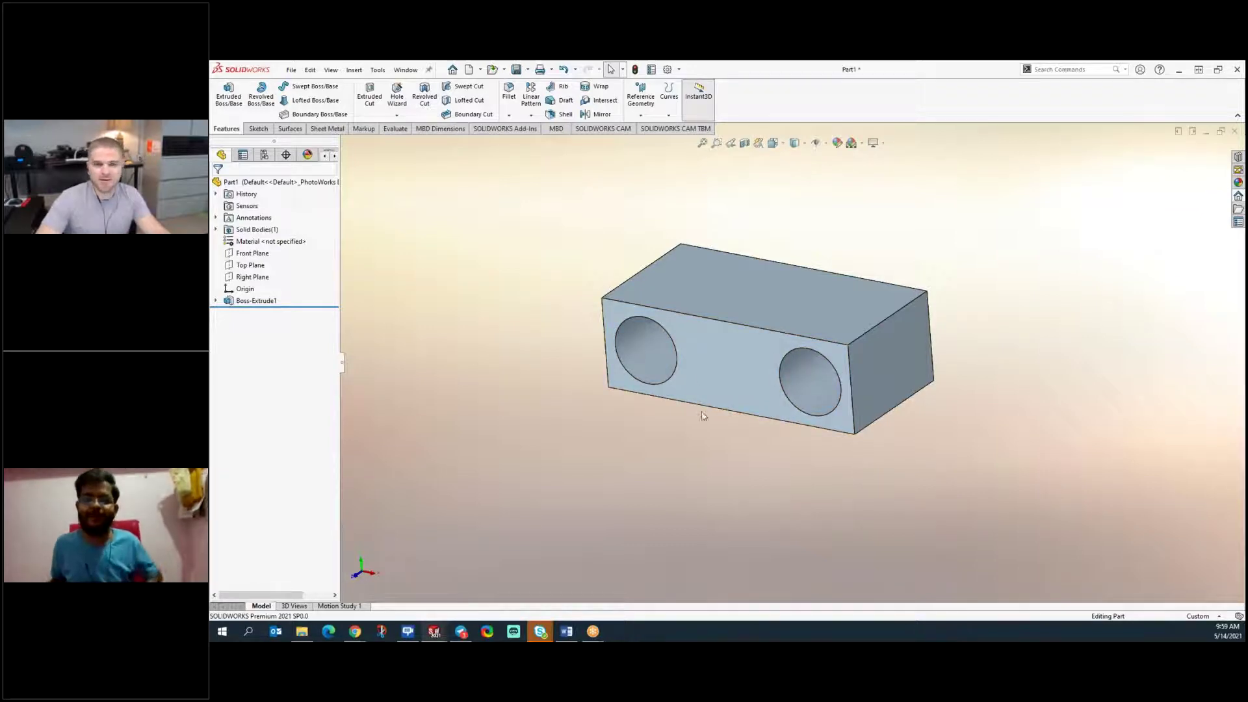
middle_drag(756, 471, 849, 450)
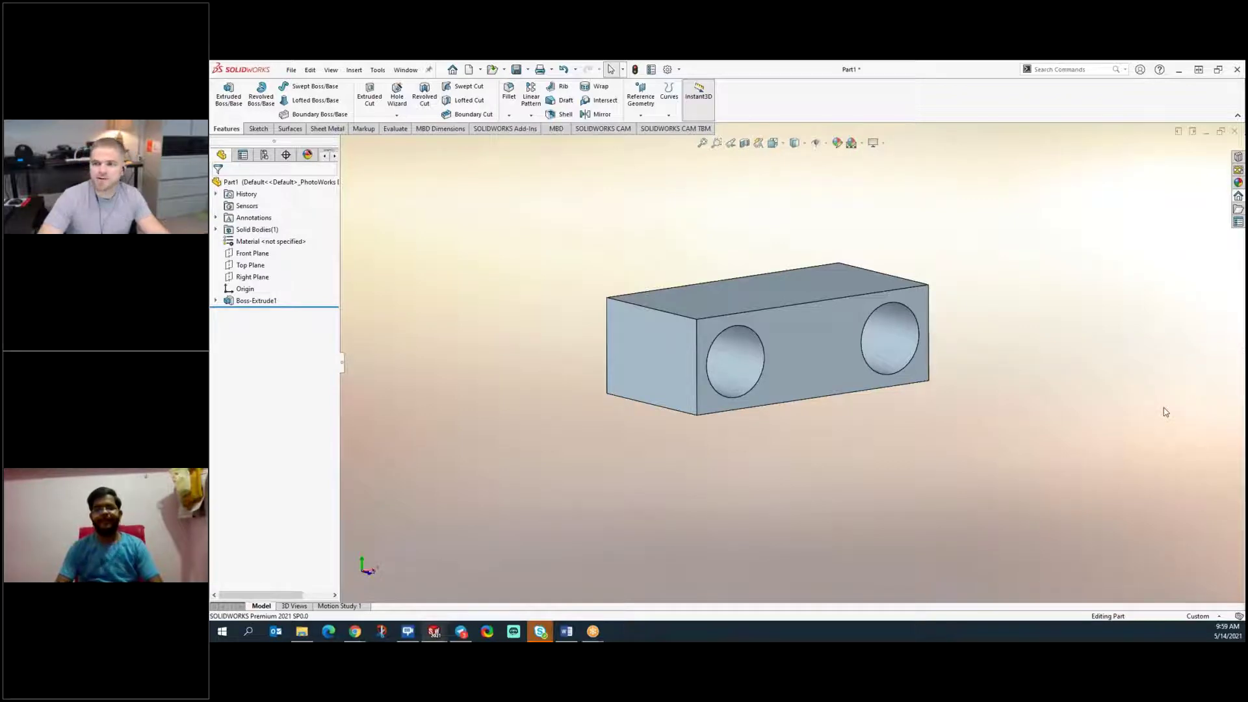
- Open a sketch on the block's top face and draw a circle about 31.6 mm in diameter towards one end
middle_drag(875, 416, 775, 338)
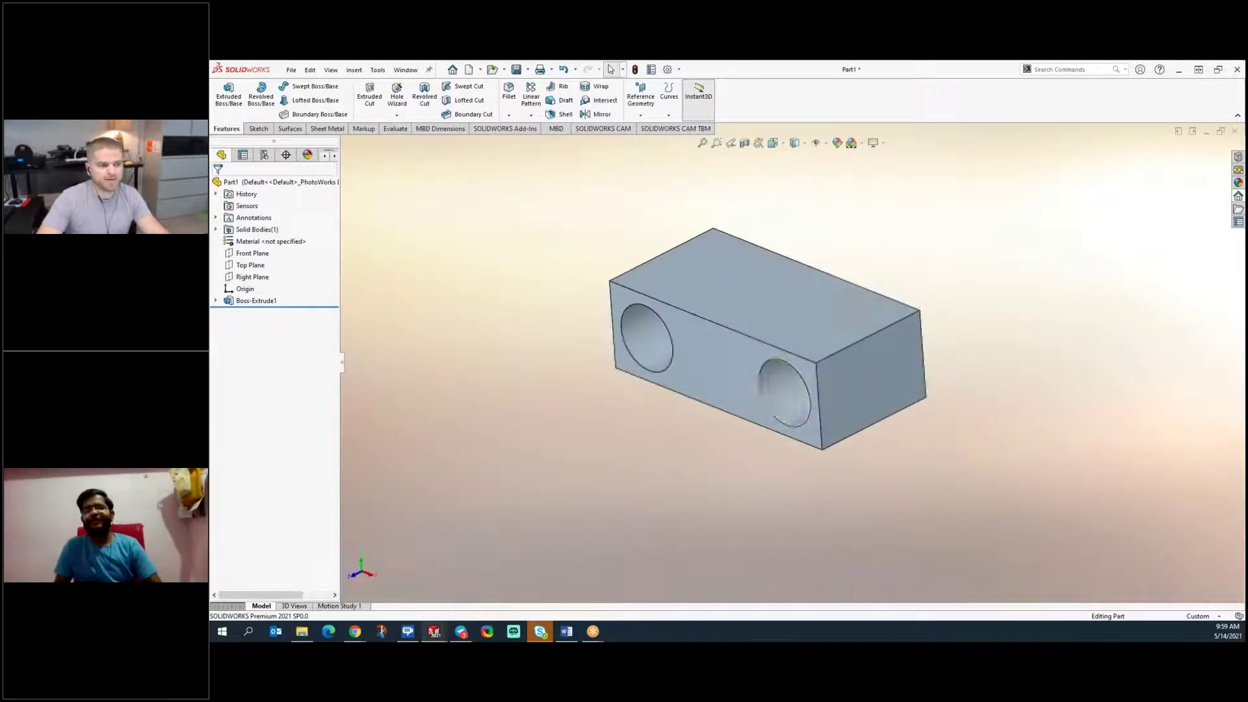
click(779, 312)
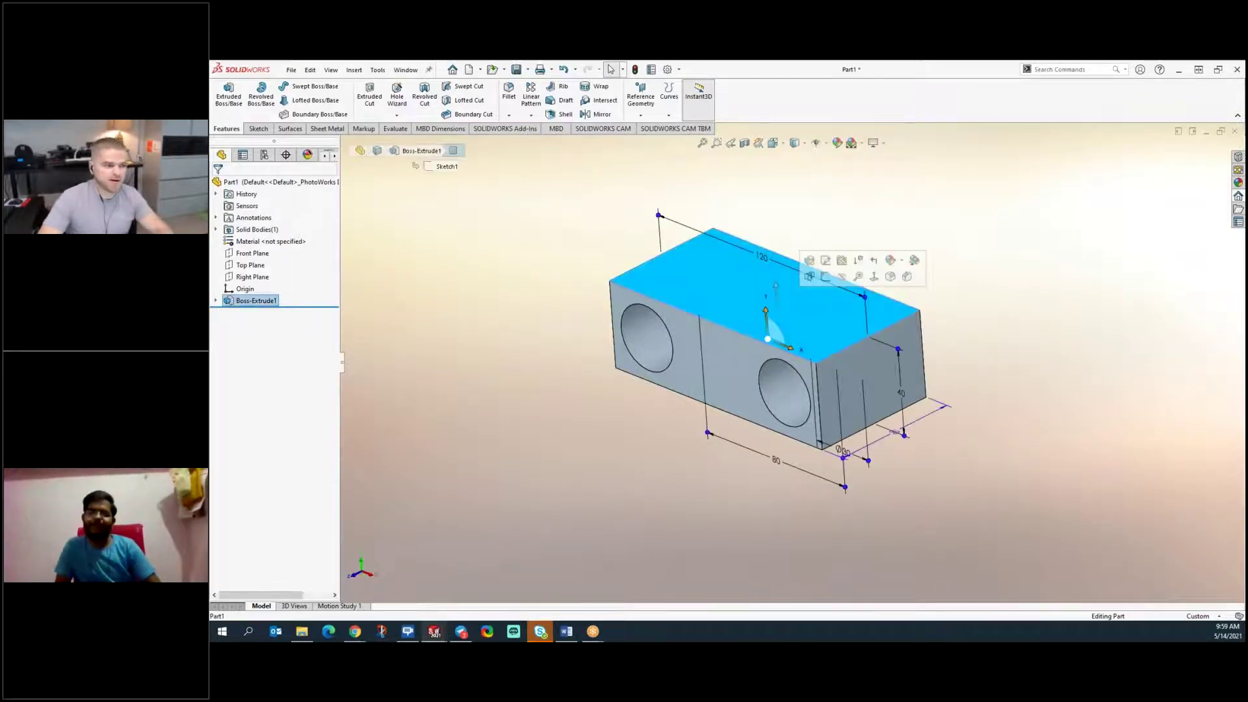
click(845, 264)
click(482, 206)
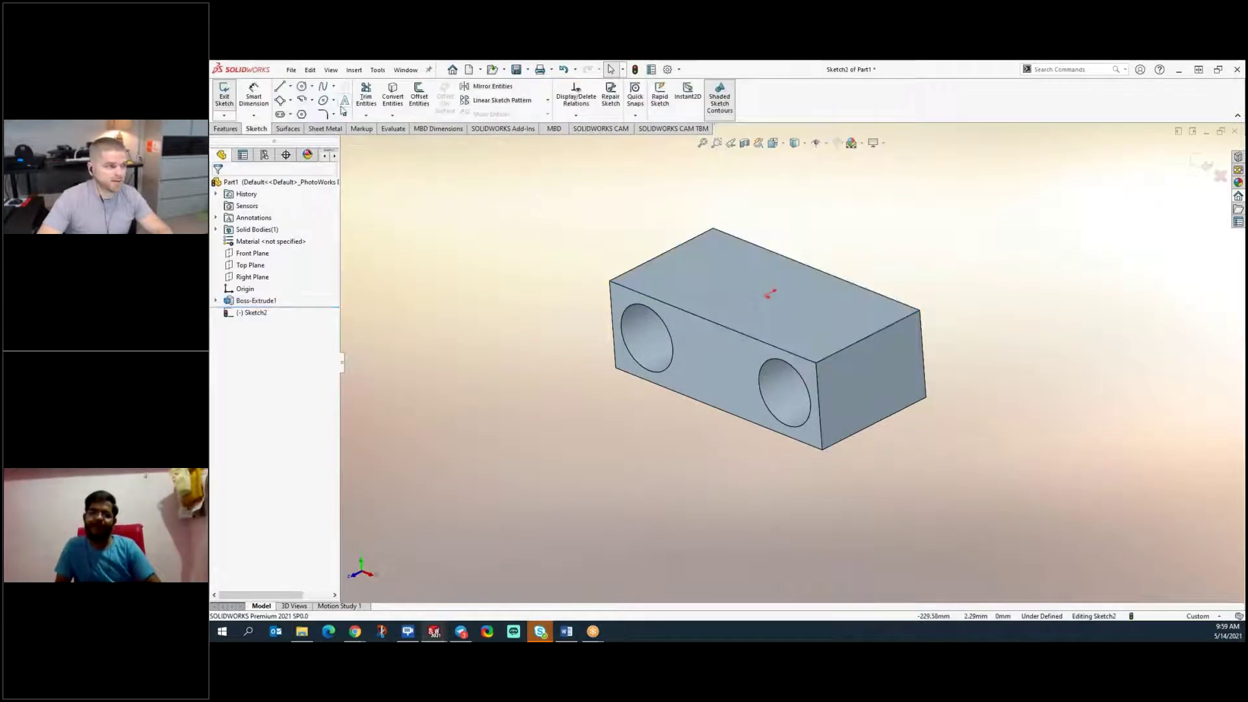
click(302, 87)
click(726, 272)
click(705, 256)
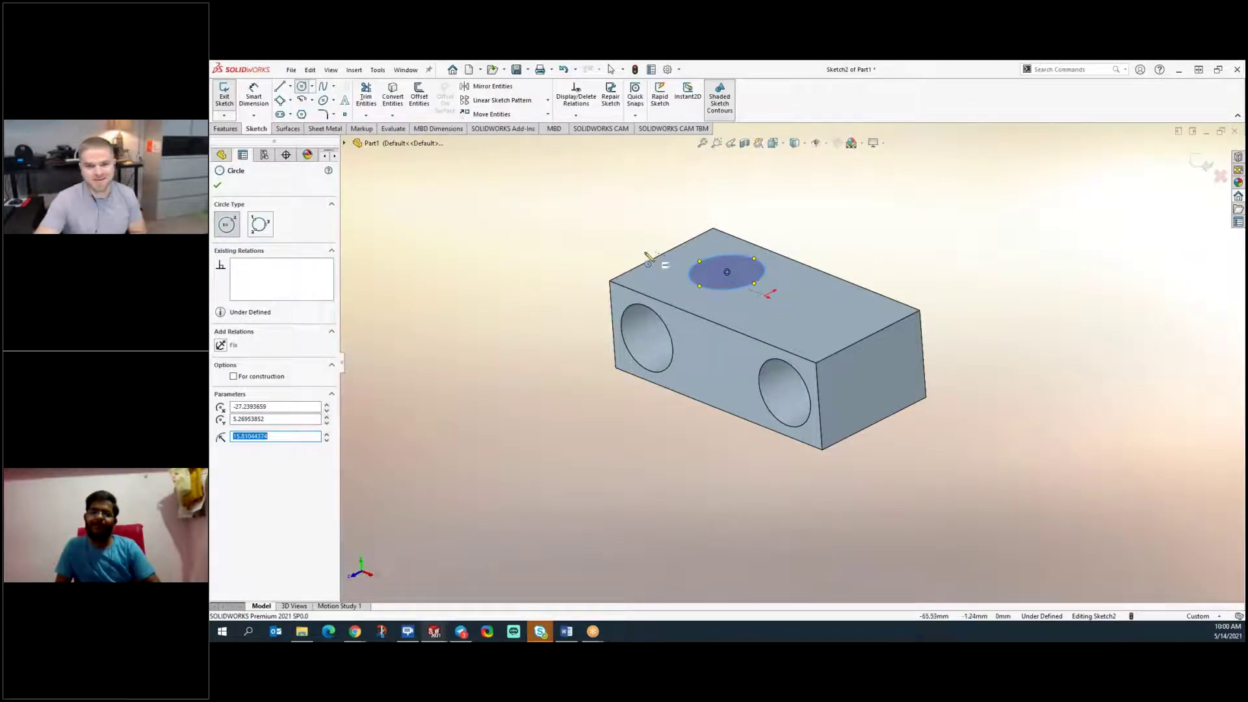
- Start a Boss-Extrude of the circle on the top face and set its blind depth to 21 mm in the model
click(225, 128)
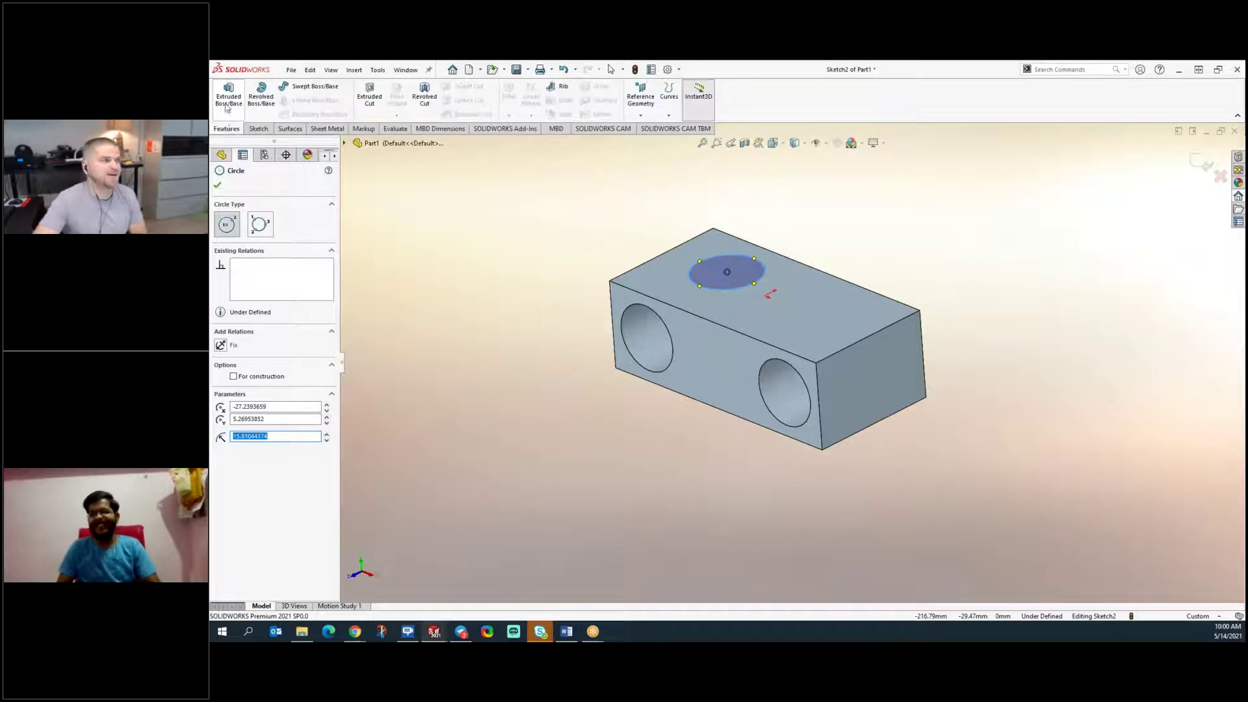
key(Escape)
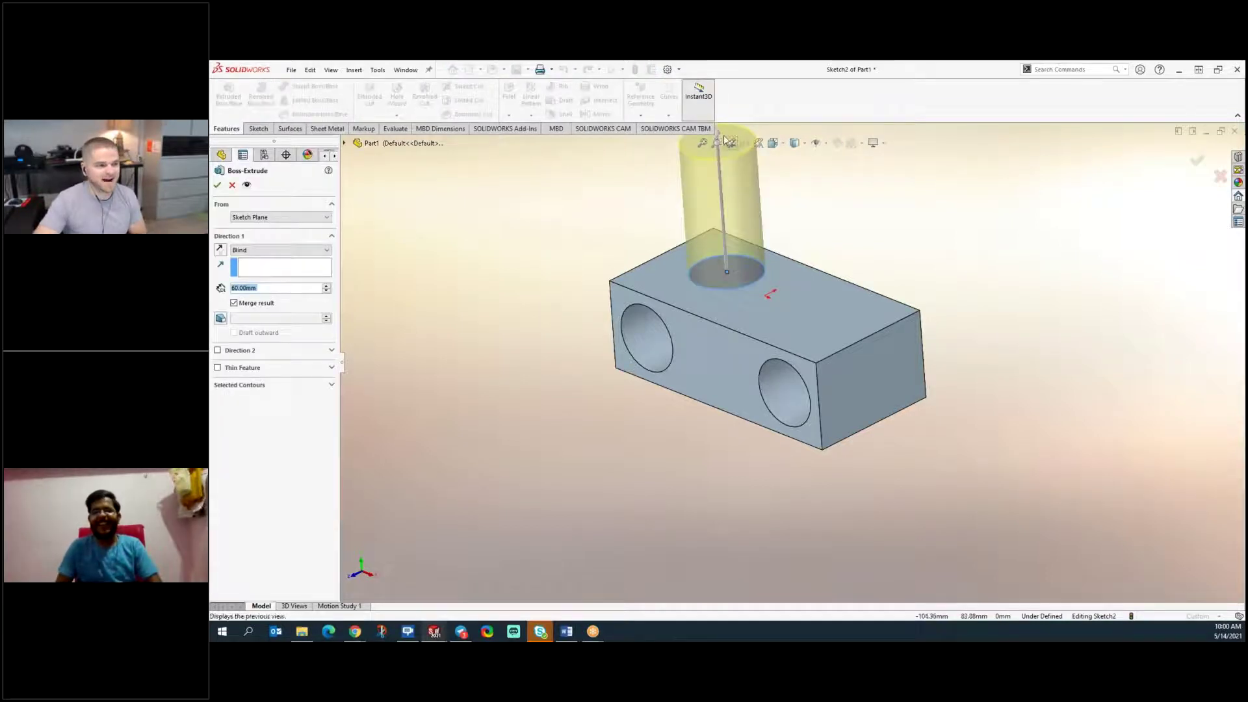
drag(721, 141, 724, 218)
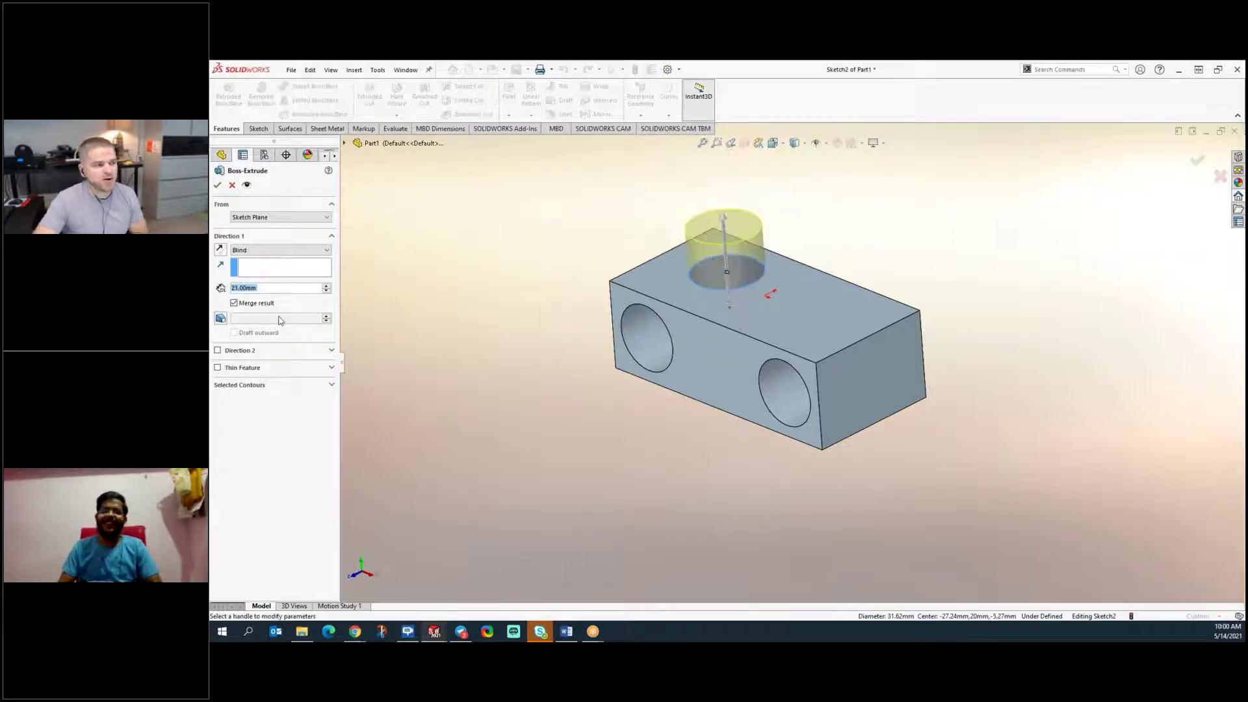
- Start the circle's extrusion at an Offset of 5 mm from the sketch plane and complete the feature
click(296, 219)
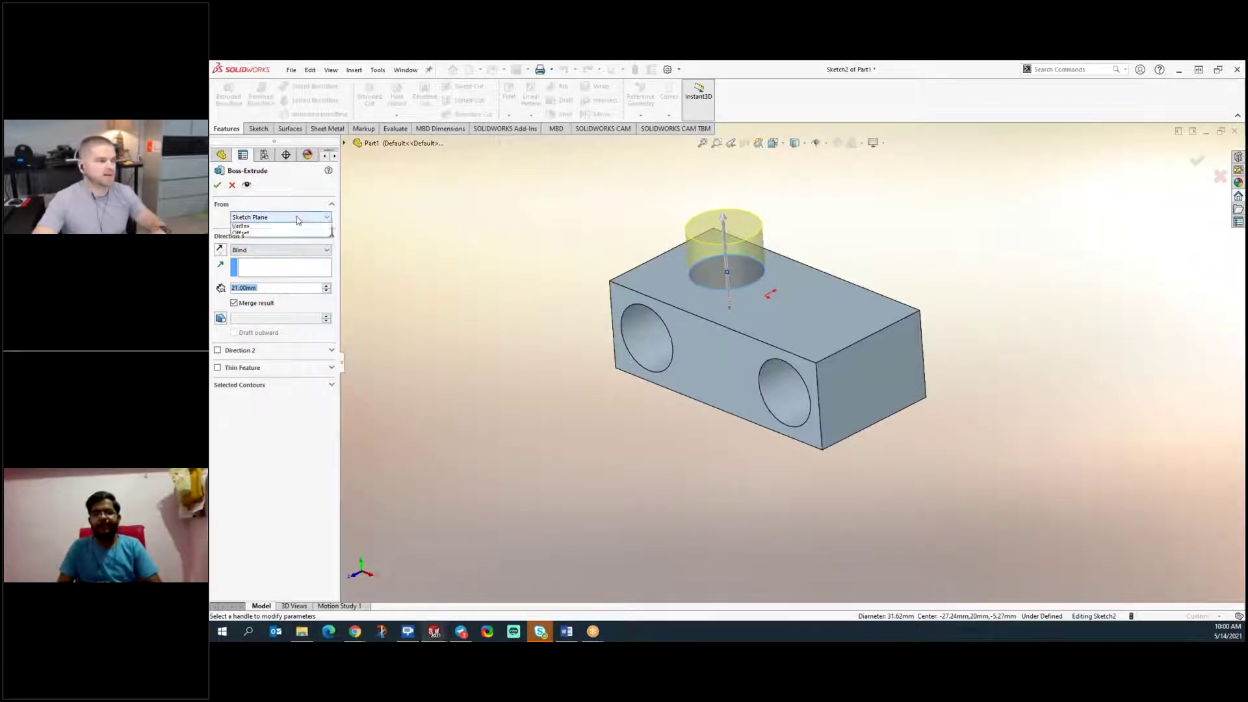
click(287, 249)
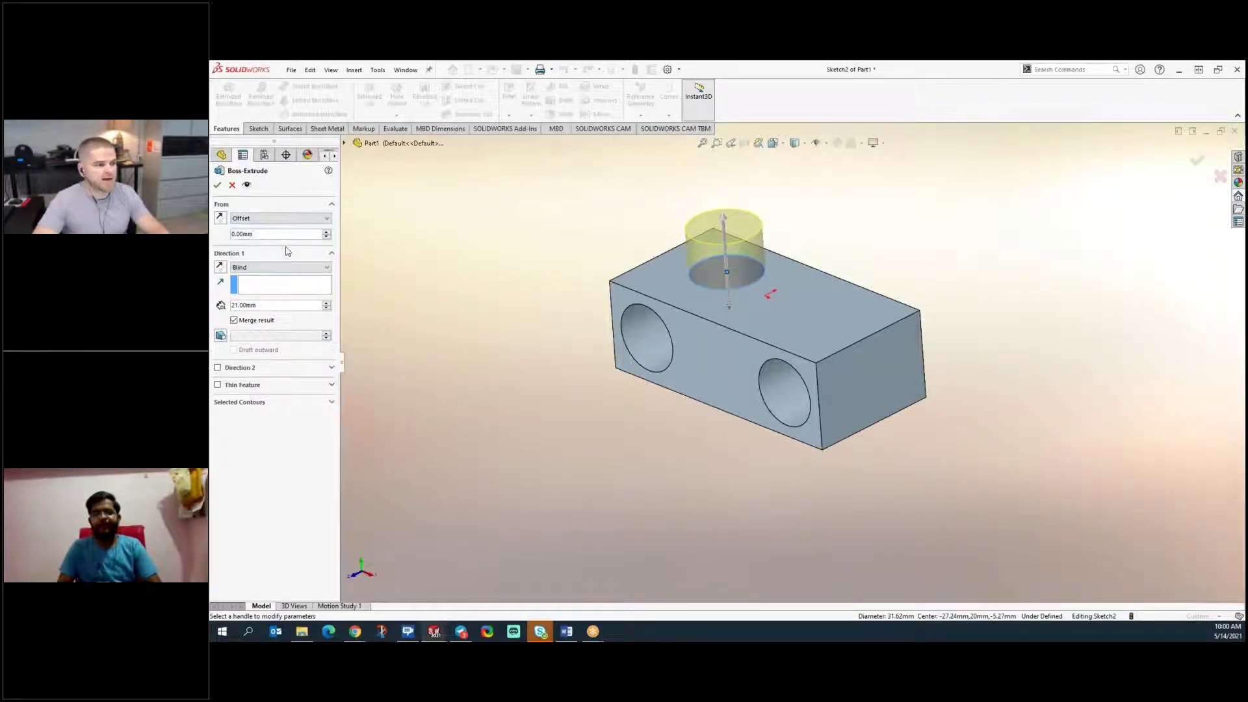
drag(269, 236, 215, 237)
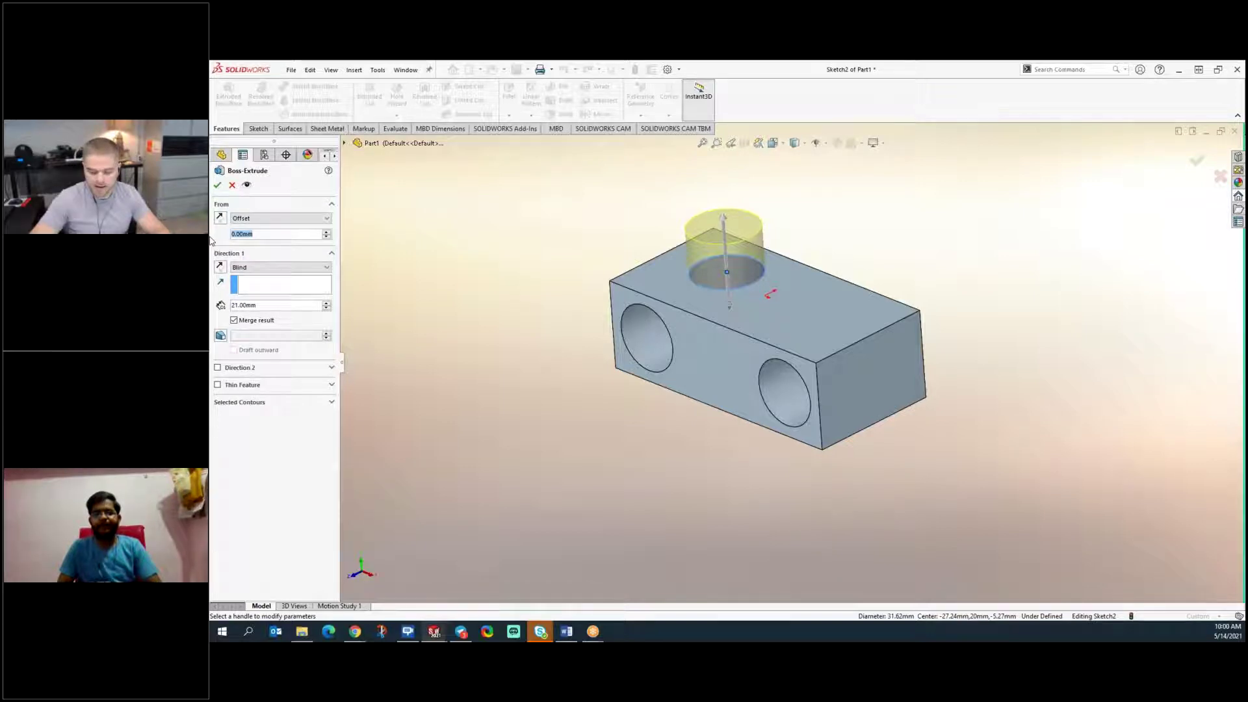
text(5)
key(Return)
middle_drag(618, 407, 719, 410)
scroll(723, 272, down, 7)
scroll(696, 398, up, 5)
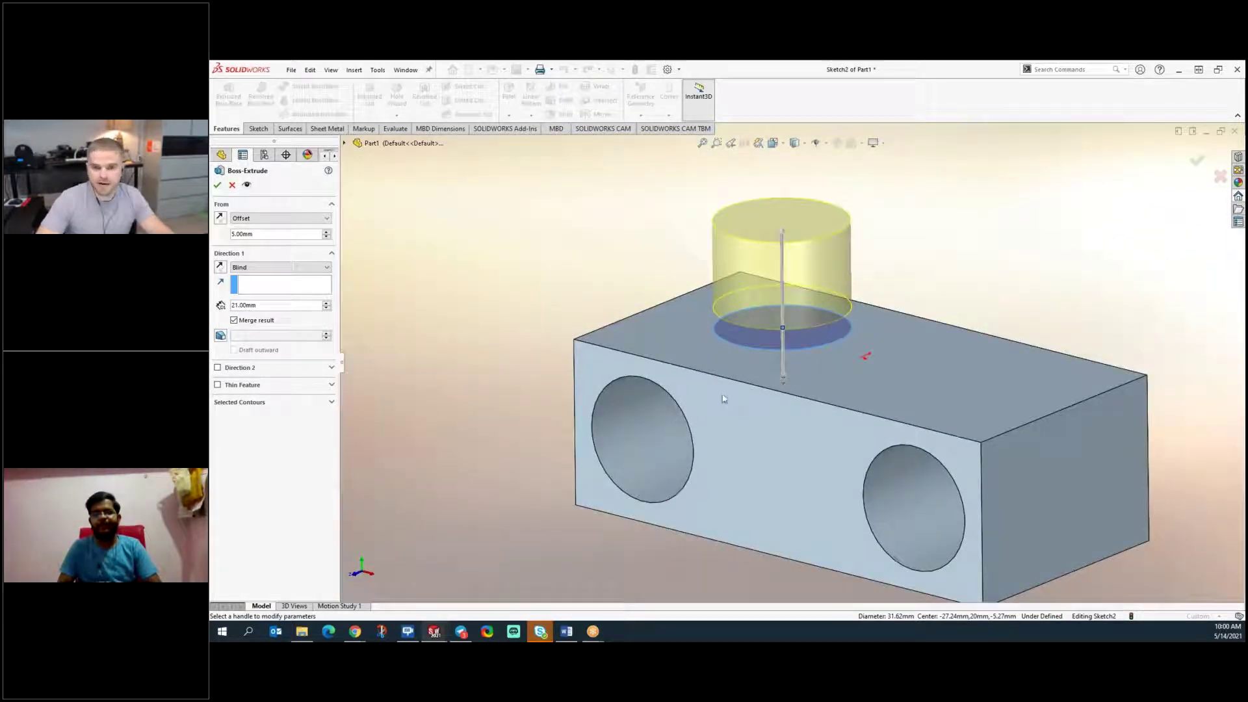
click(218, 188)
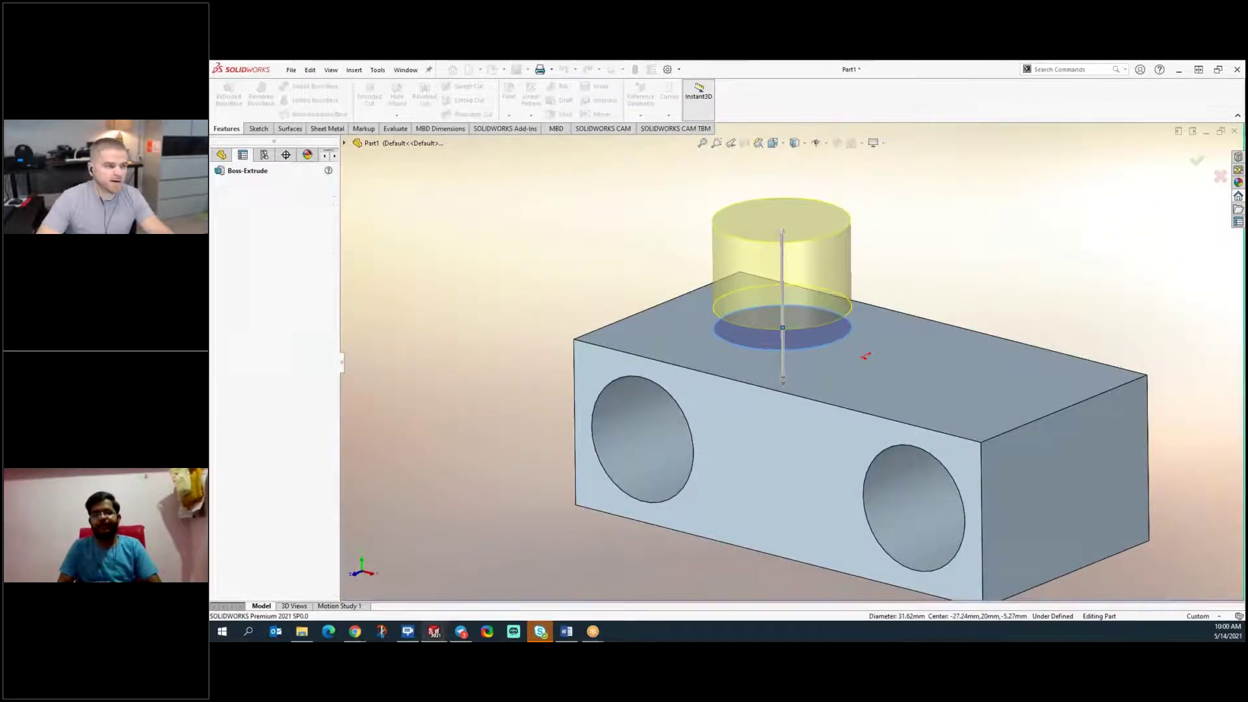
- Select the floating cylinder and stretch its height to about 85 mm directly in the model
mouse_move(758, 293)
middle_down()
mouse_move(733, 331)
mouse_move(735, 273)
mouse_move(741, 312)
middle_up()
click(747, 360)
middle_drag(658, 367, 817, 342)
click(708, 341)
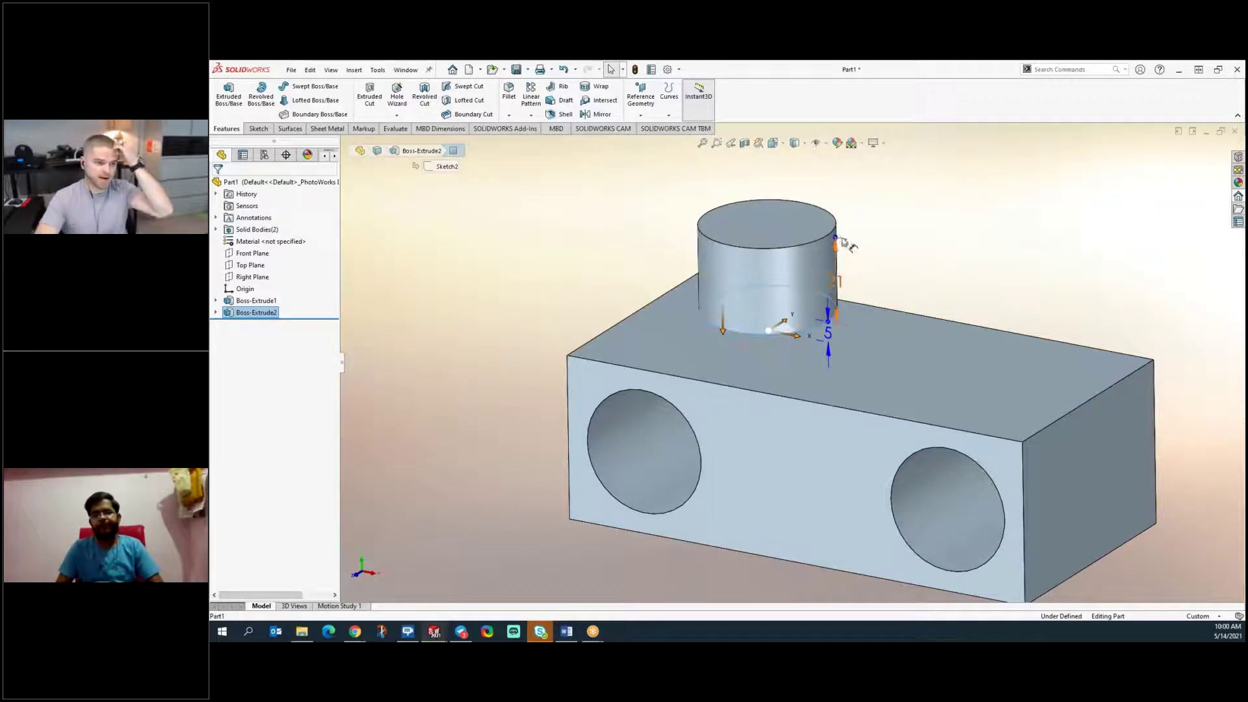
drag(837, 241, 841, 184)
scroll(841, 183, up, 2)
scroll(824, 238, up, 2)
drag(813, 278, 813, 172)
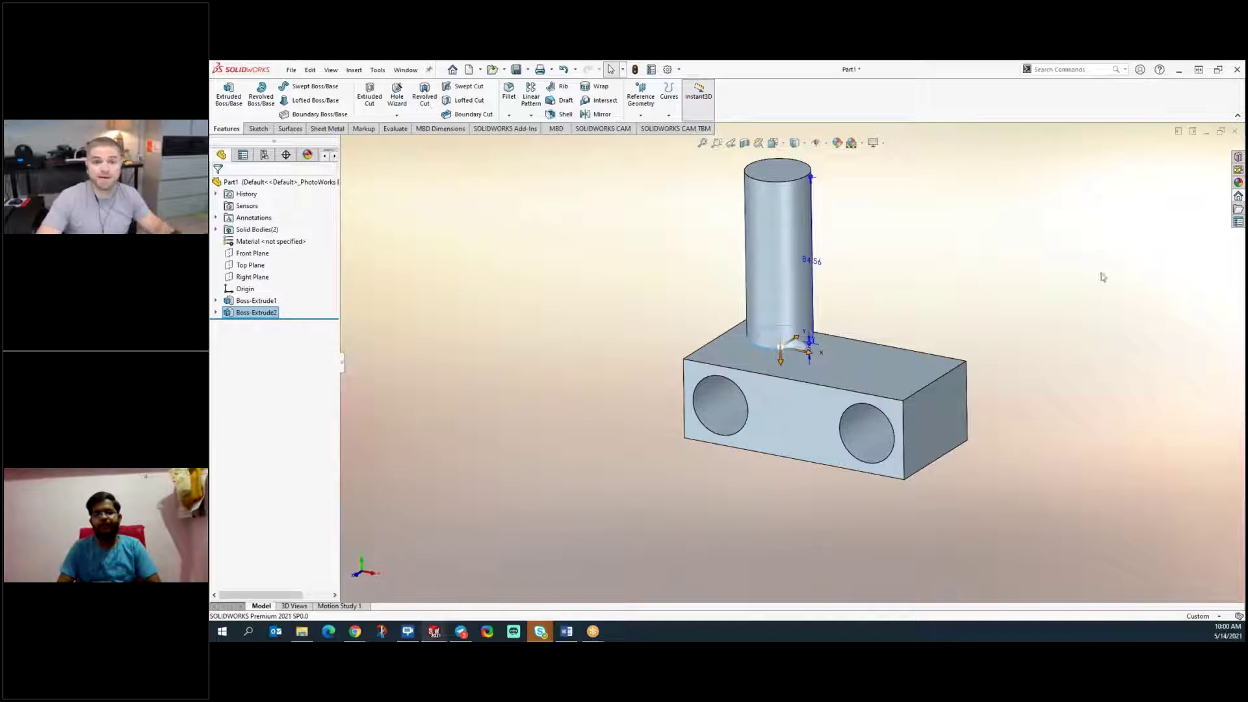
click(926, 308)
- Select the block's top face and try to change the block's height directly in the model
scroll(837, 351, down, 5)
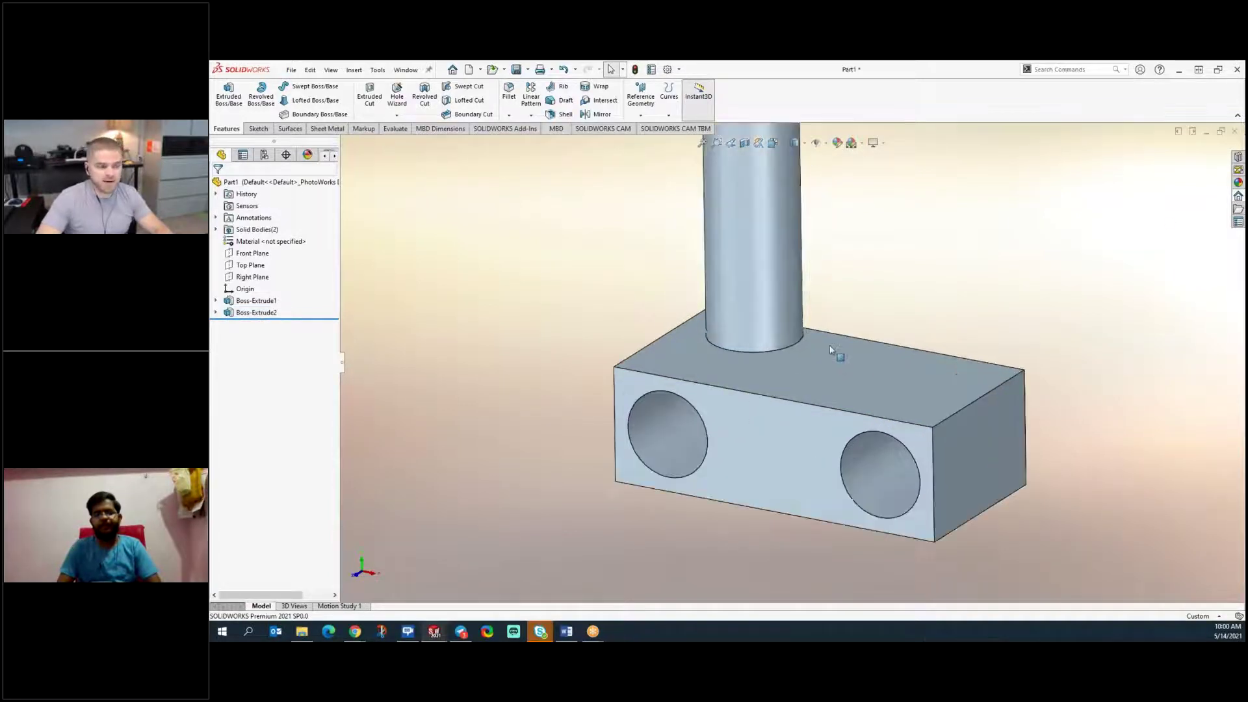
click(821, 397)
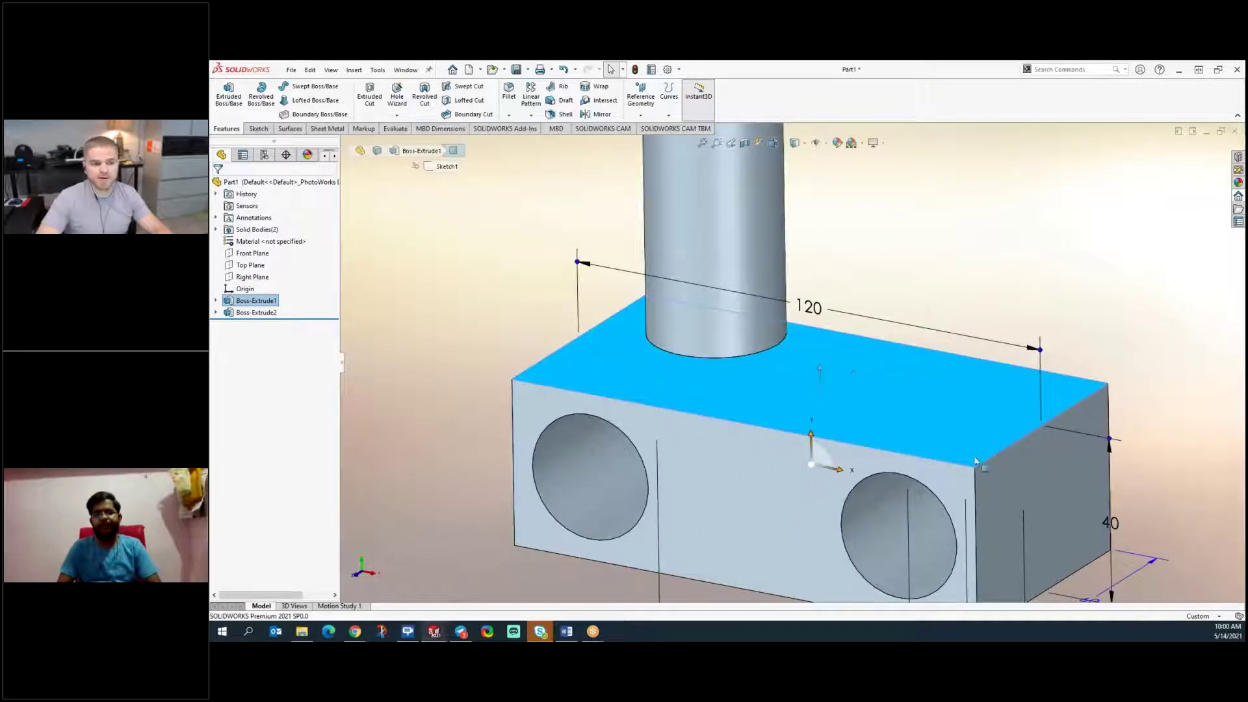
drag(1113, 446, 1112, 460)
middle_drag(727, 509, 577, 356)
click(578, 356)
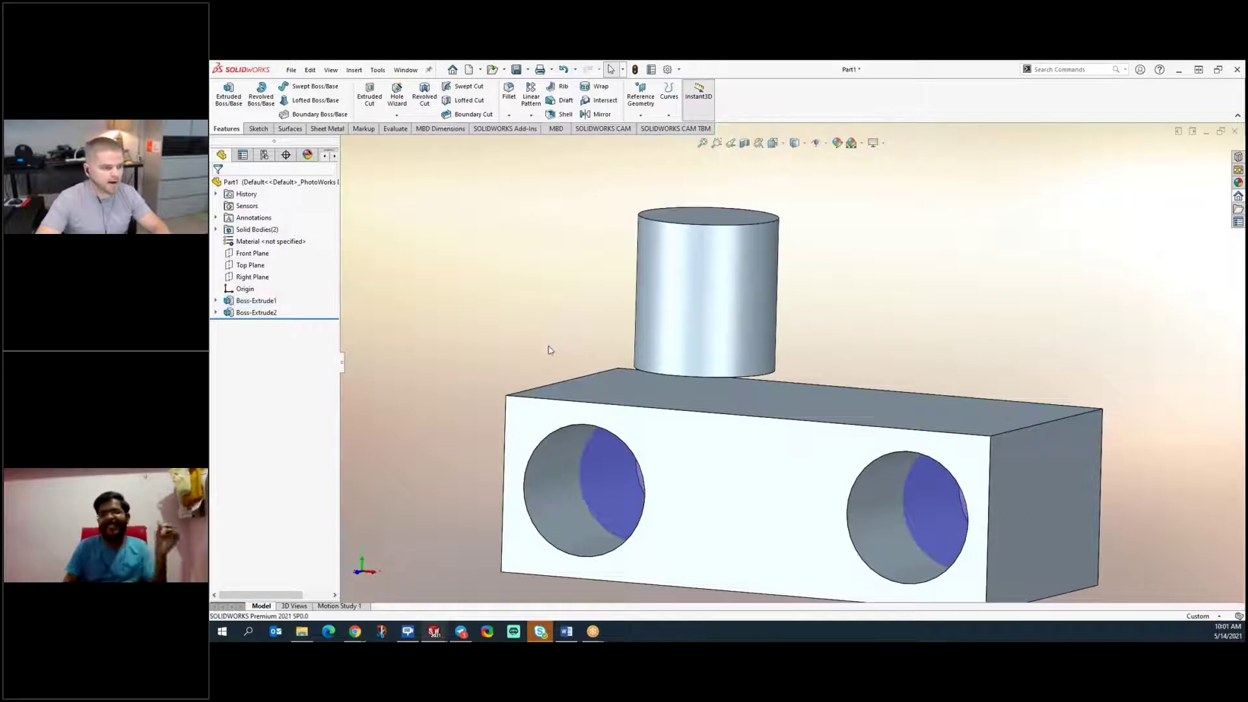
- Undo the direct height edits and the cylinder's extrusion, and select the circle's sketch in the feature tree
key(ctrl+z)
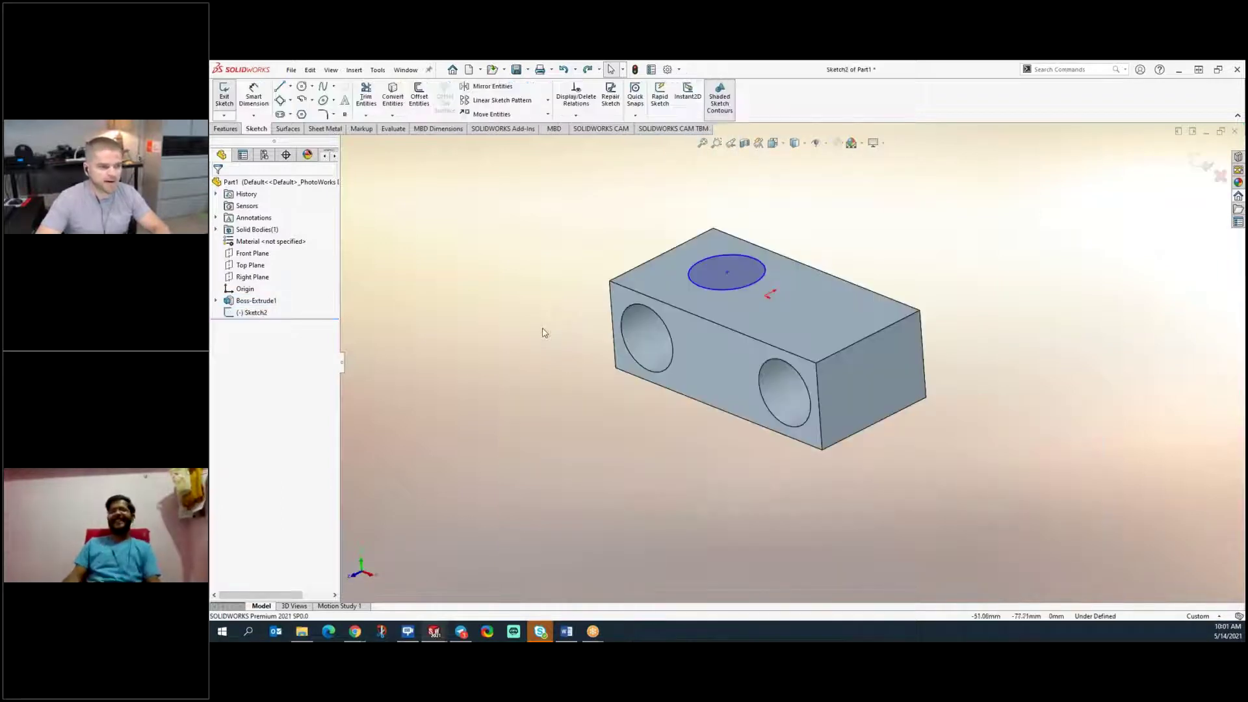
click(262, 314)
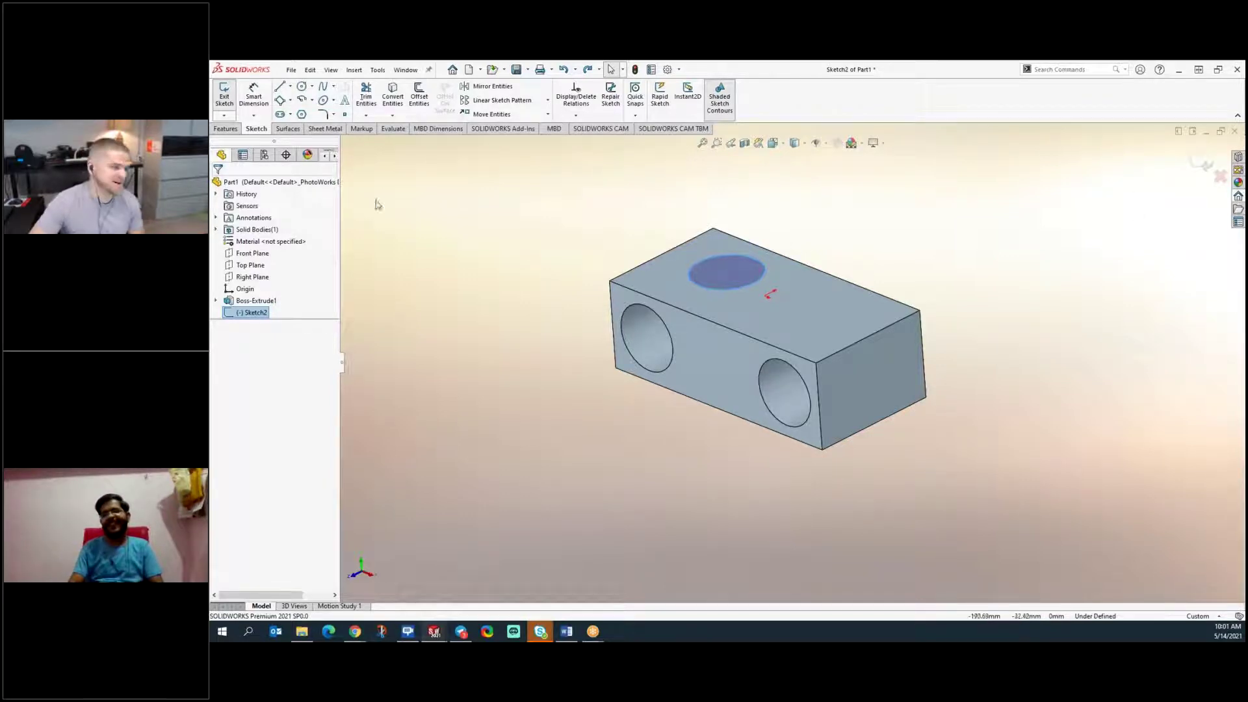
click(244, 314)
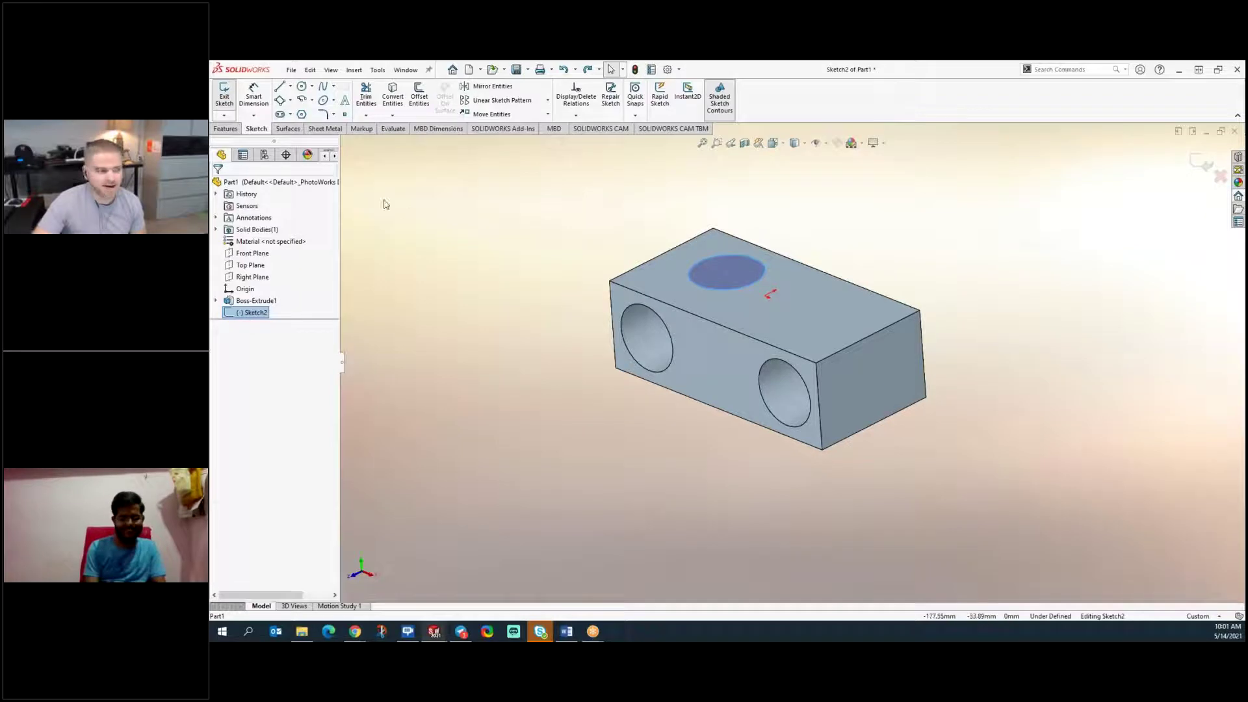
- Exit the circle's sketch and delete that sketch from the part, keeping only the two-hole block
right_click(256, 313)
click(473, 278)
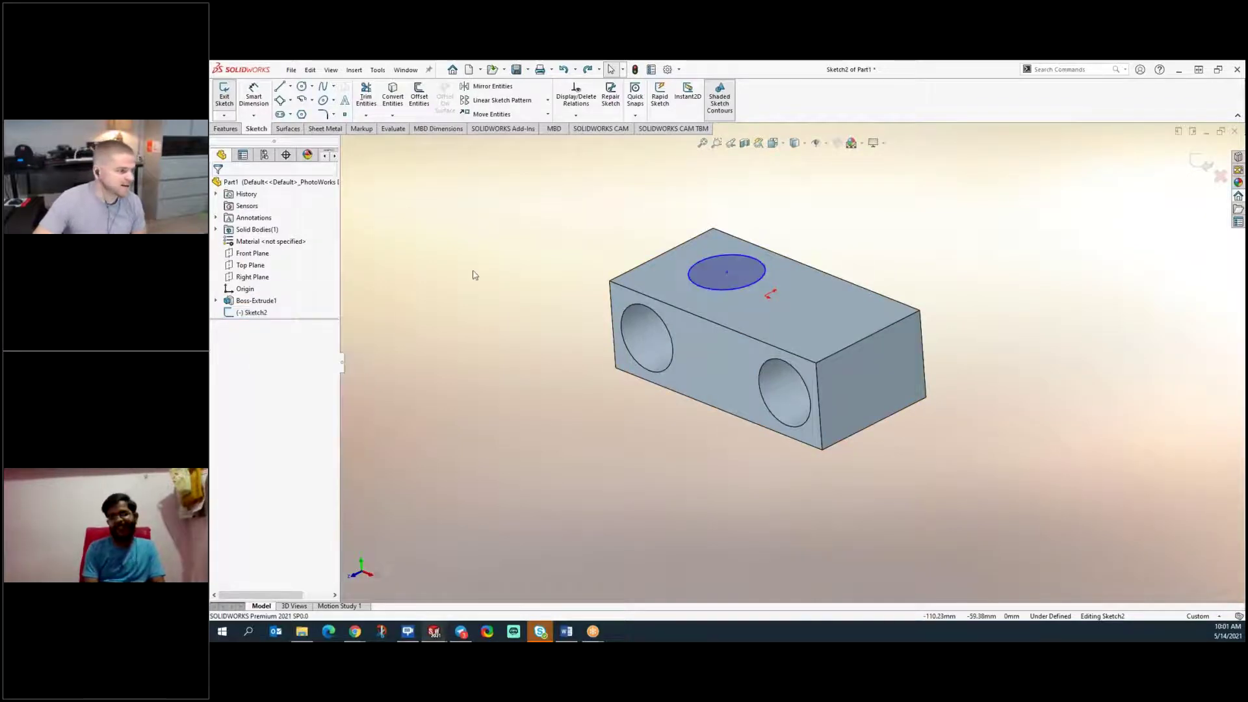
click(1201, 162)
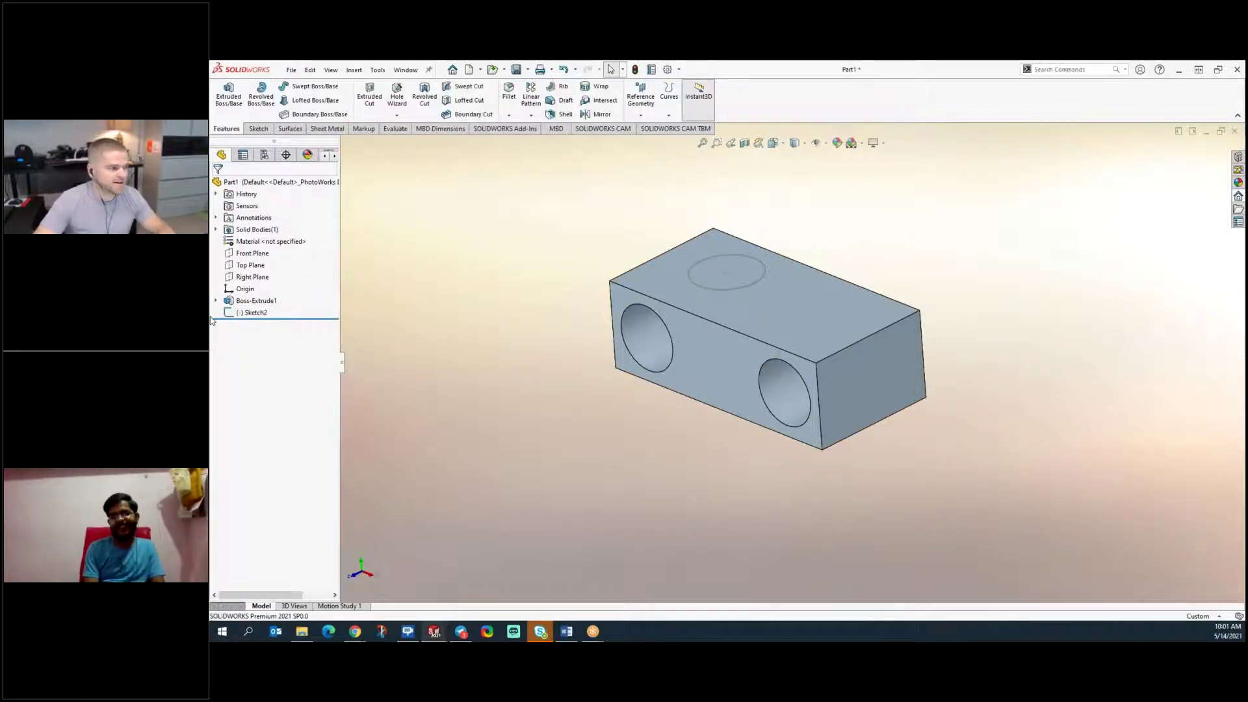
click(239, 315)
key(Delete)
key(Return)
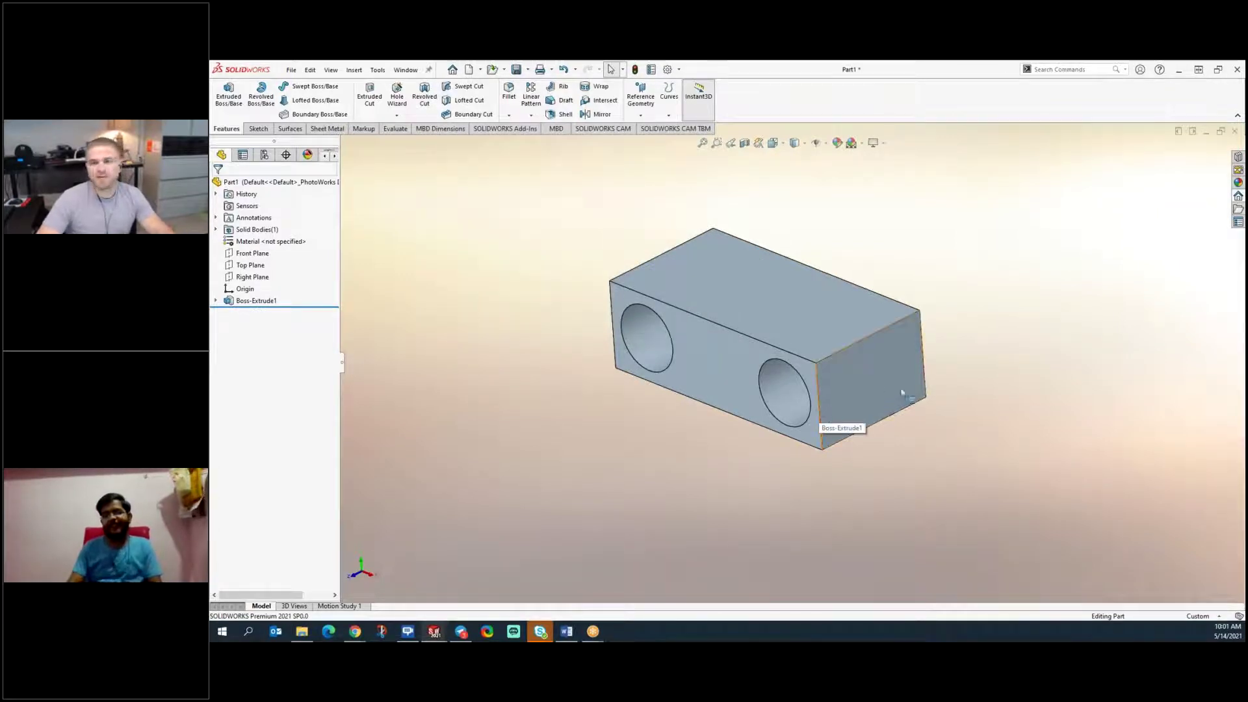
click(853, 380)
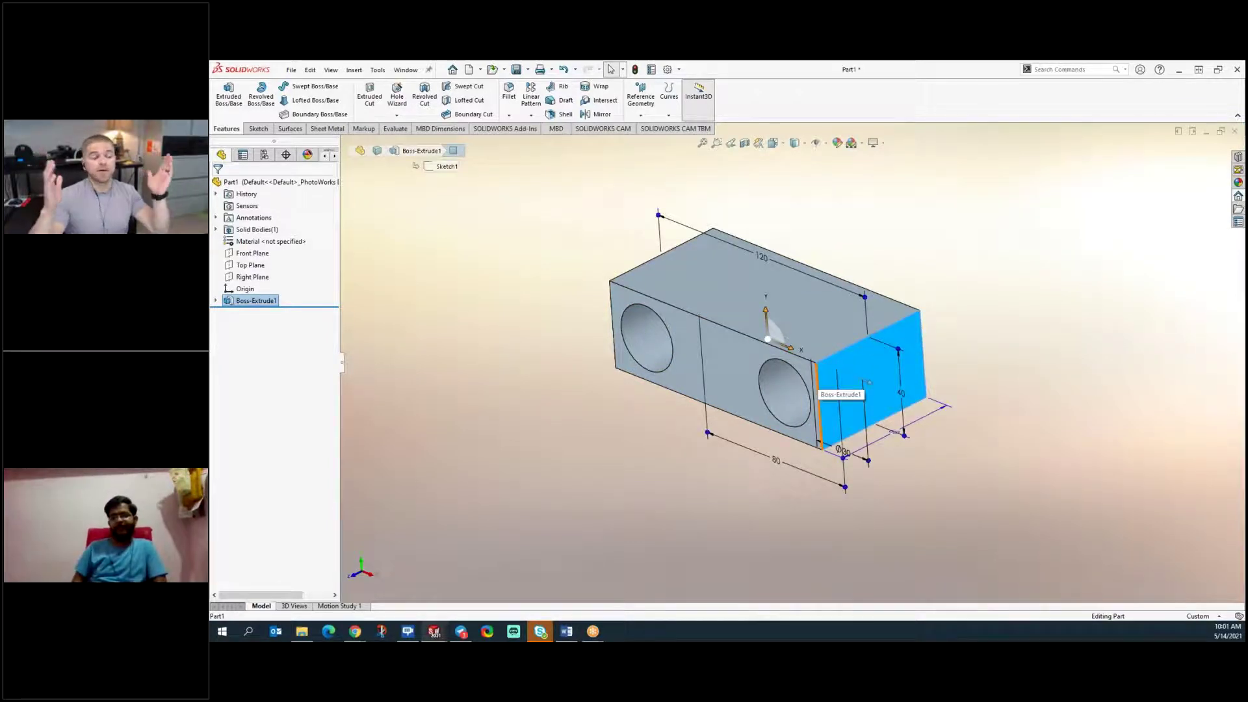
click(604, 374)
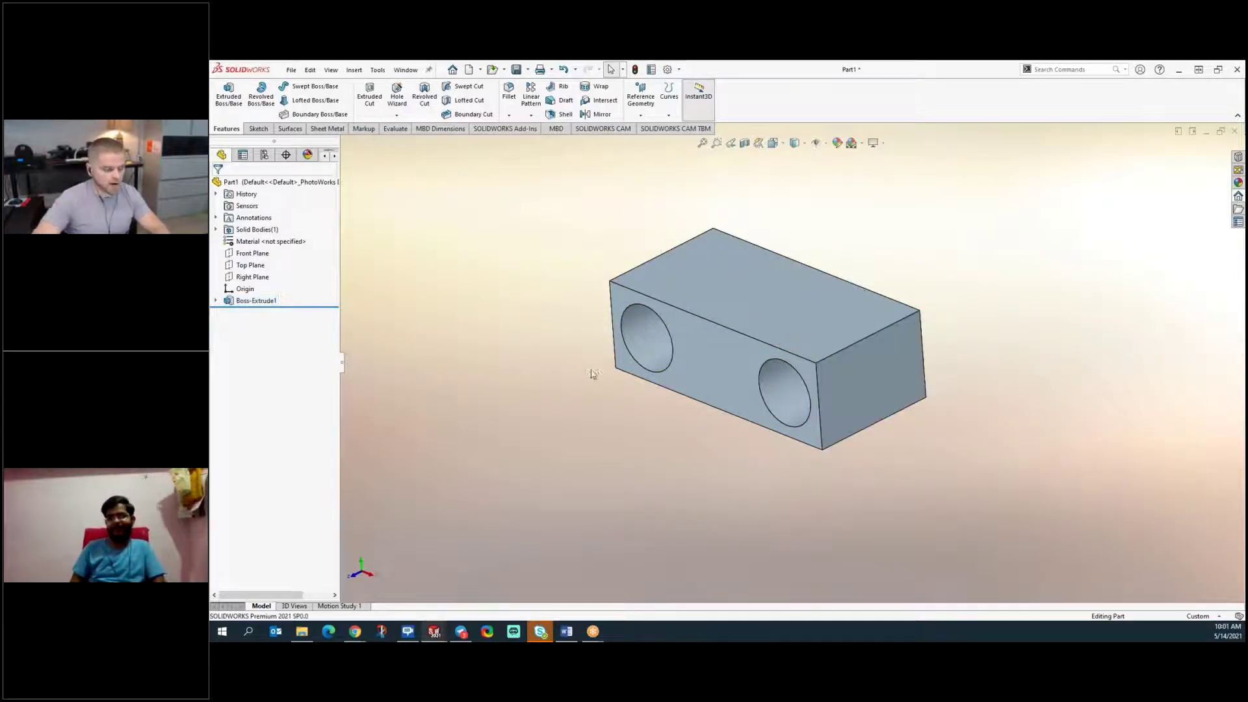
- Examine the linear bearing shafts and the head assembly shaft in the miter saw assembly and return to the block part
key(ctrl+Tab)
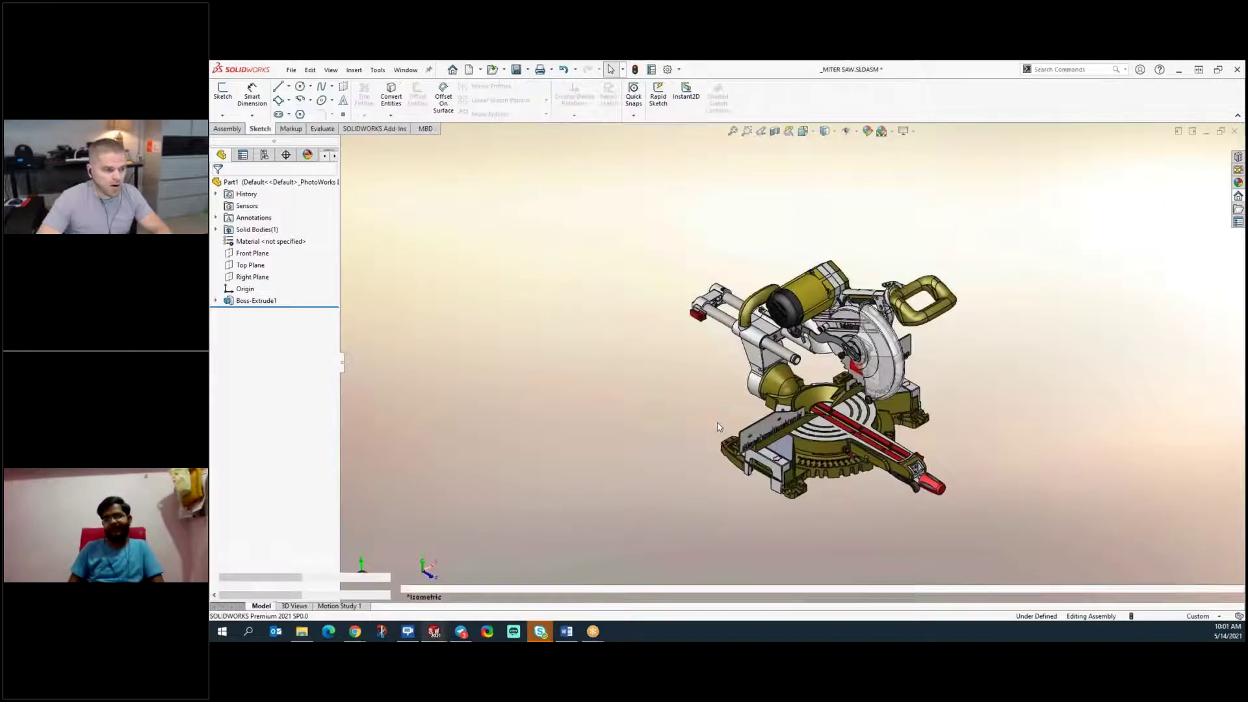
scroll(717, 420, down, 8)
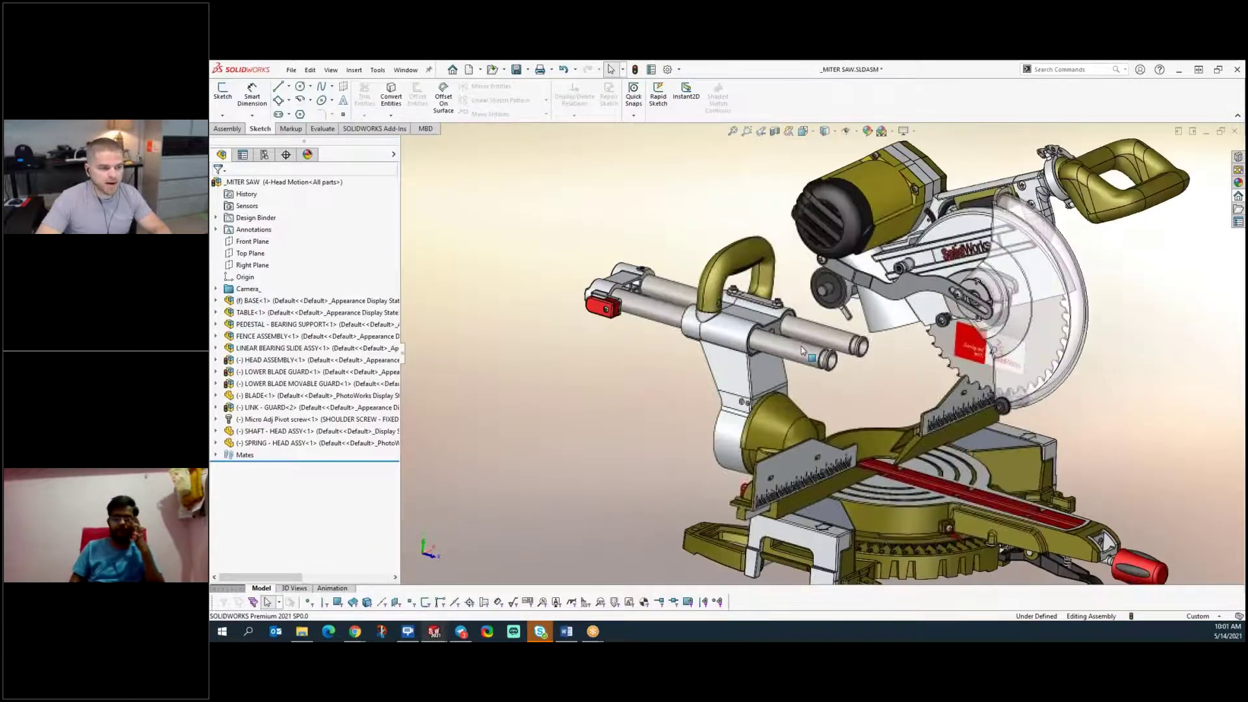
click(813, 340)
click(836, 265)
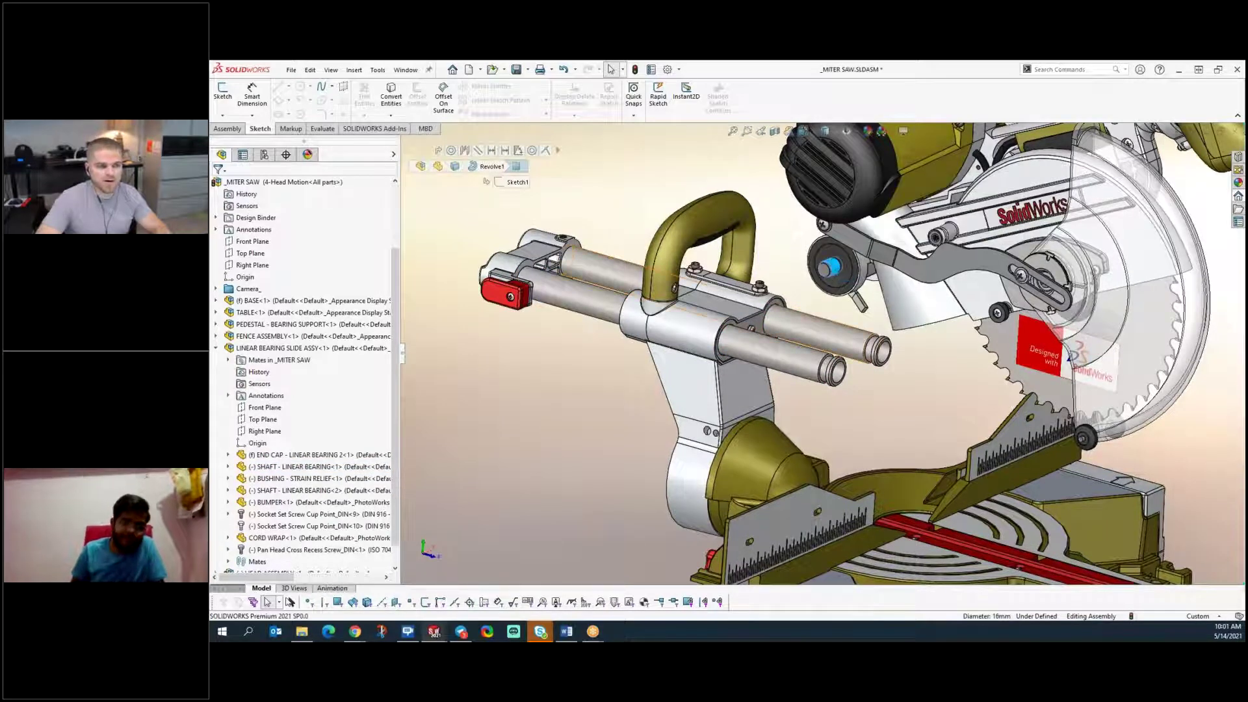
middle_drag(835, 266, 904, 341)
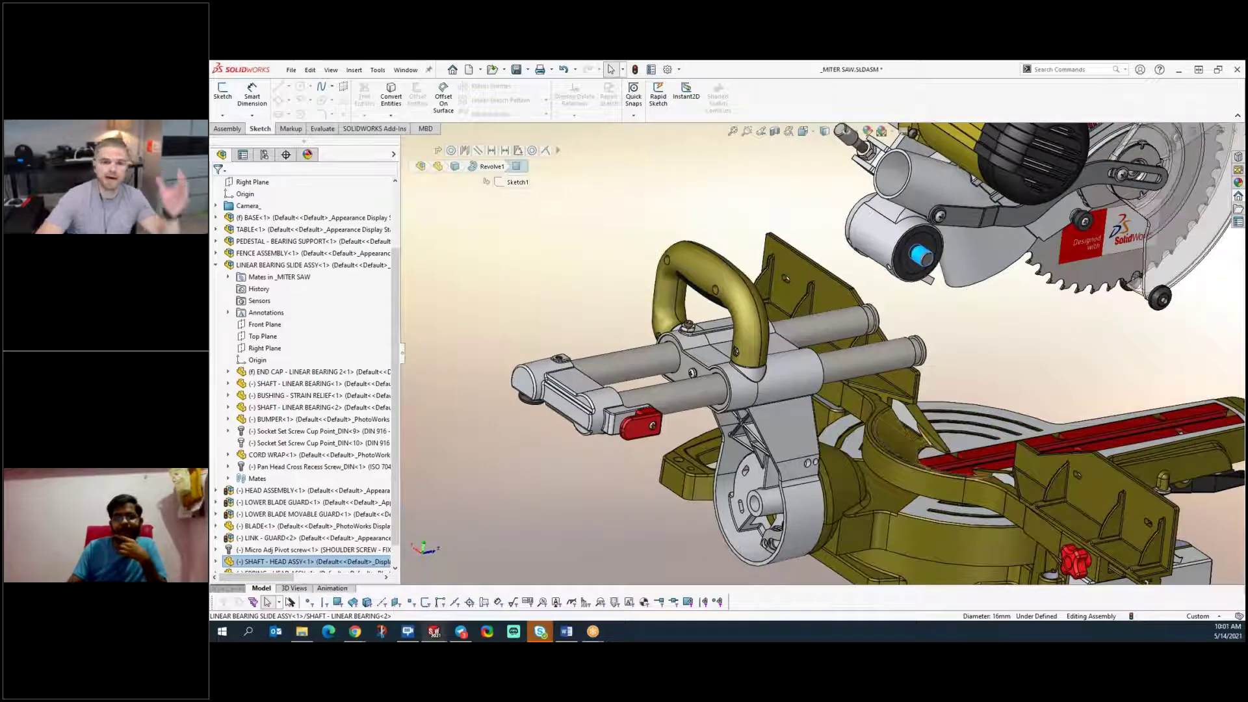
click(585, 263)
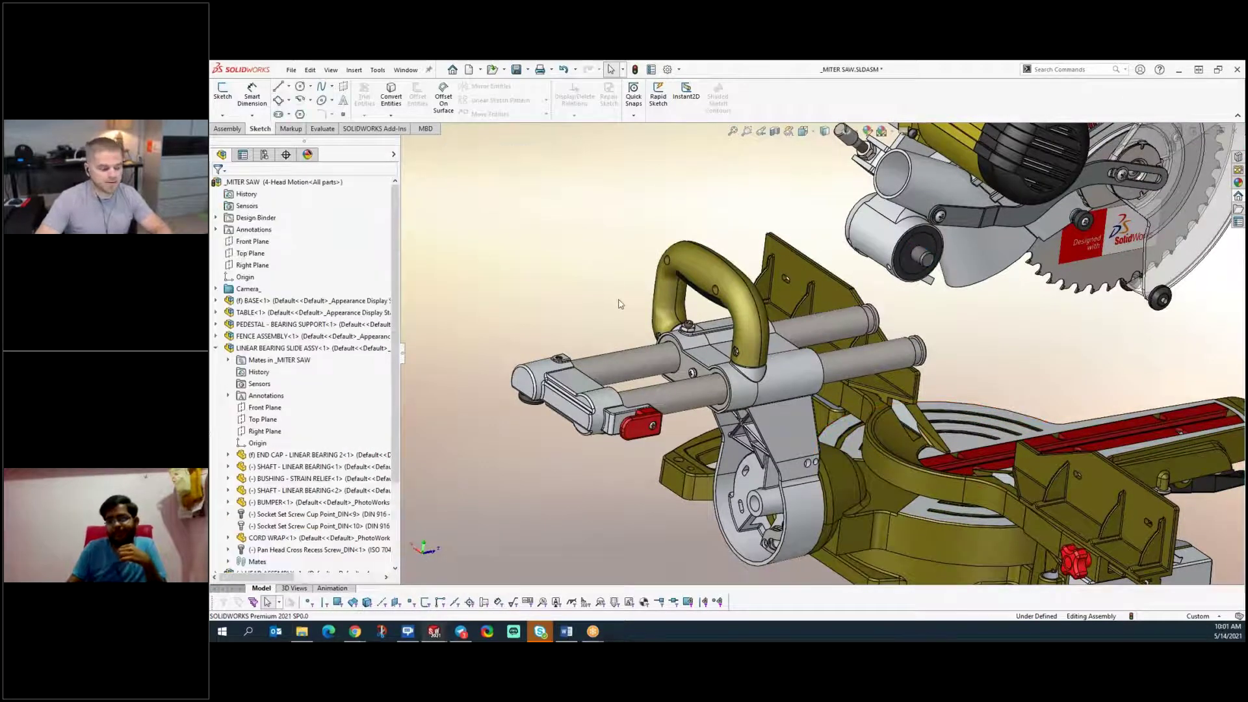
key(ctrl+Tab)
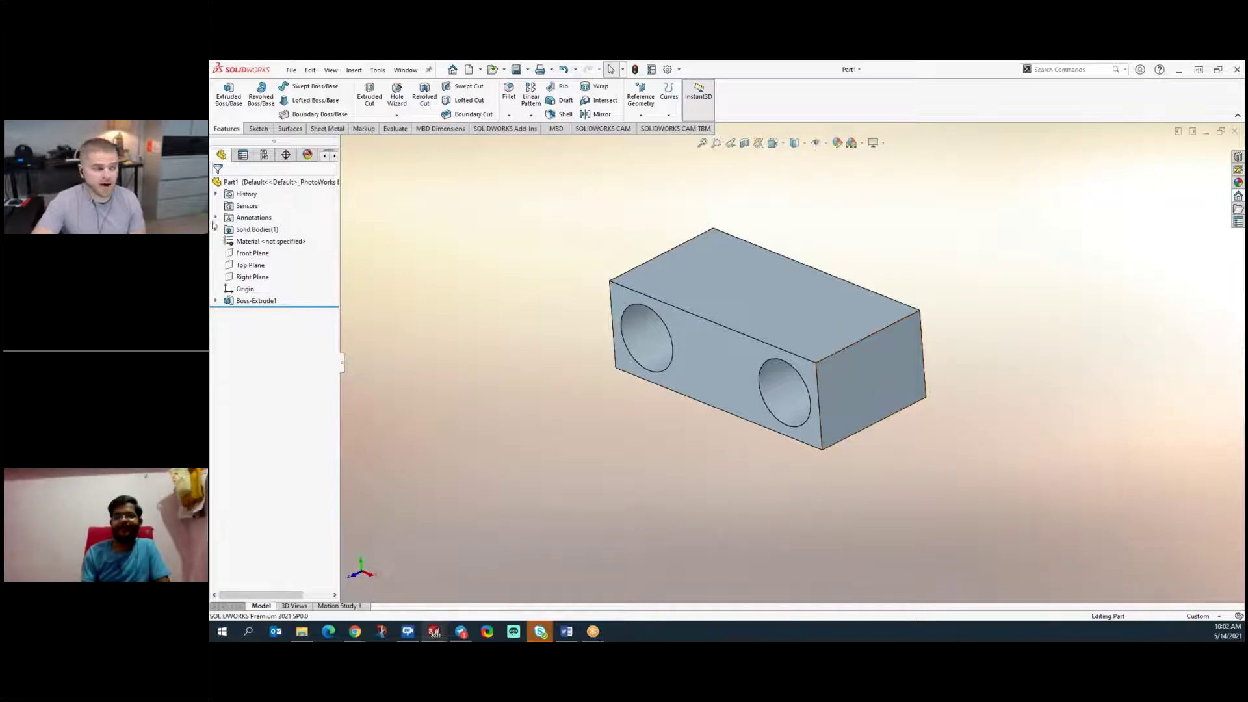
- Turn off Instant3D and start a new sketch on the block's end face beside the two holes
click(265, 255)
mouse_move(729, 426)
middle_down()
mouse_move(760, 371)
mouse_move(716, 432)
middle_up()
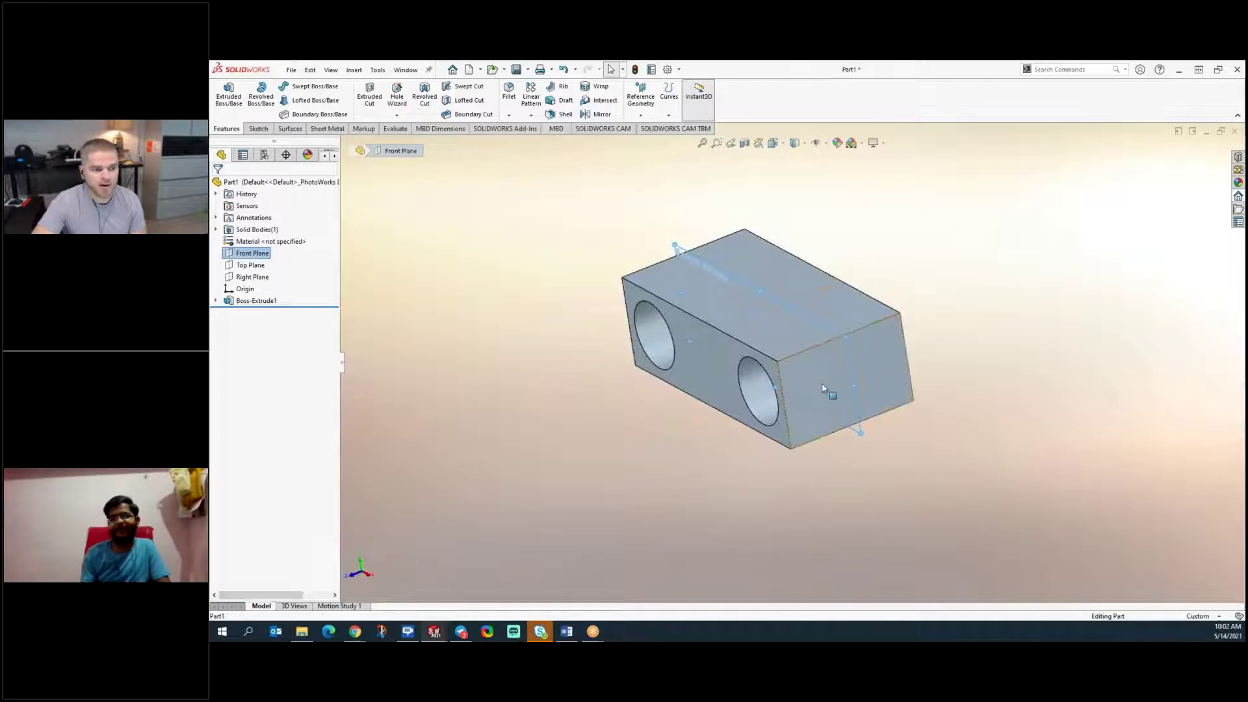
scroll(824, 384, down, 3)
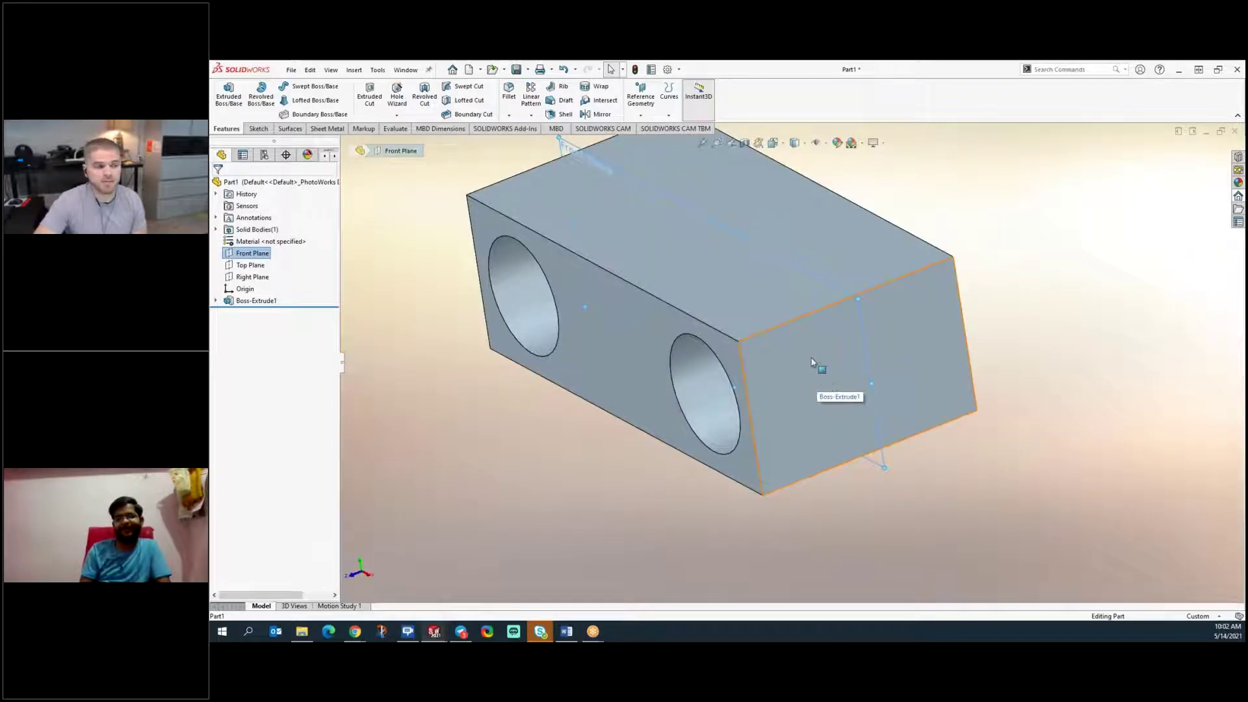
click(818, 368)
click(1010, 227)
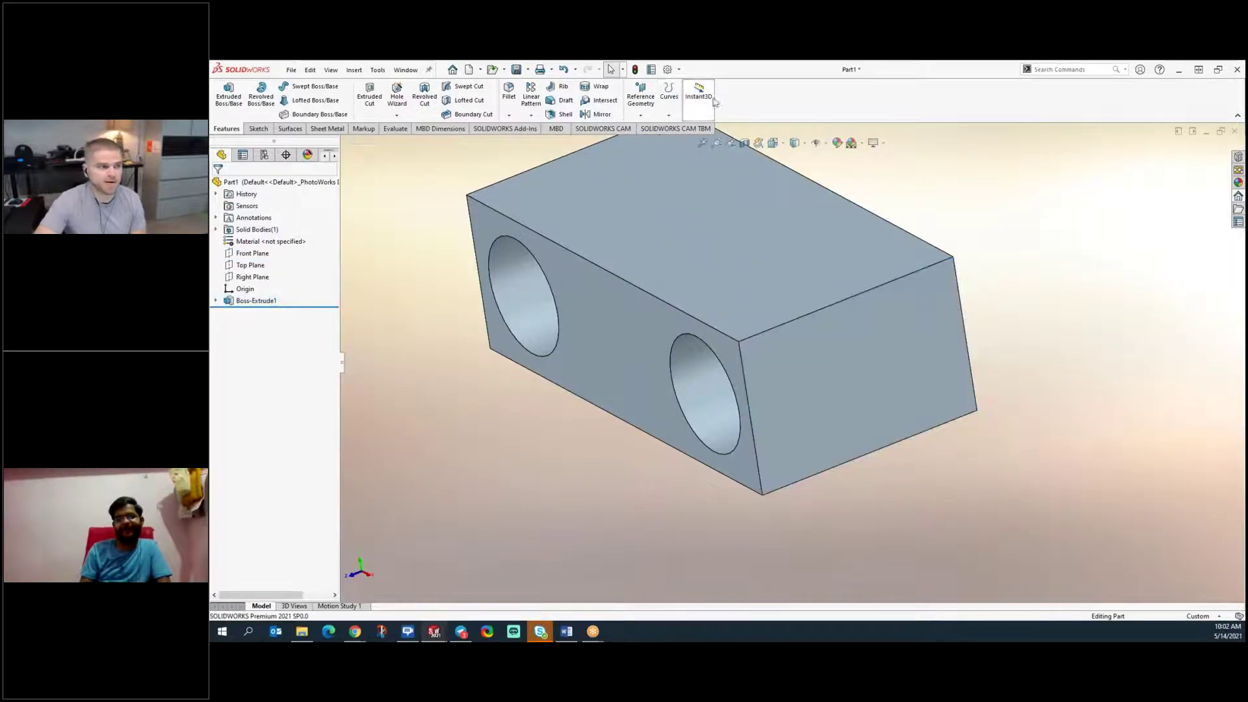
click(896, 353)
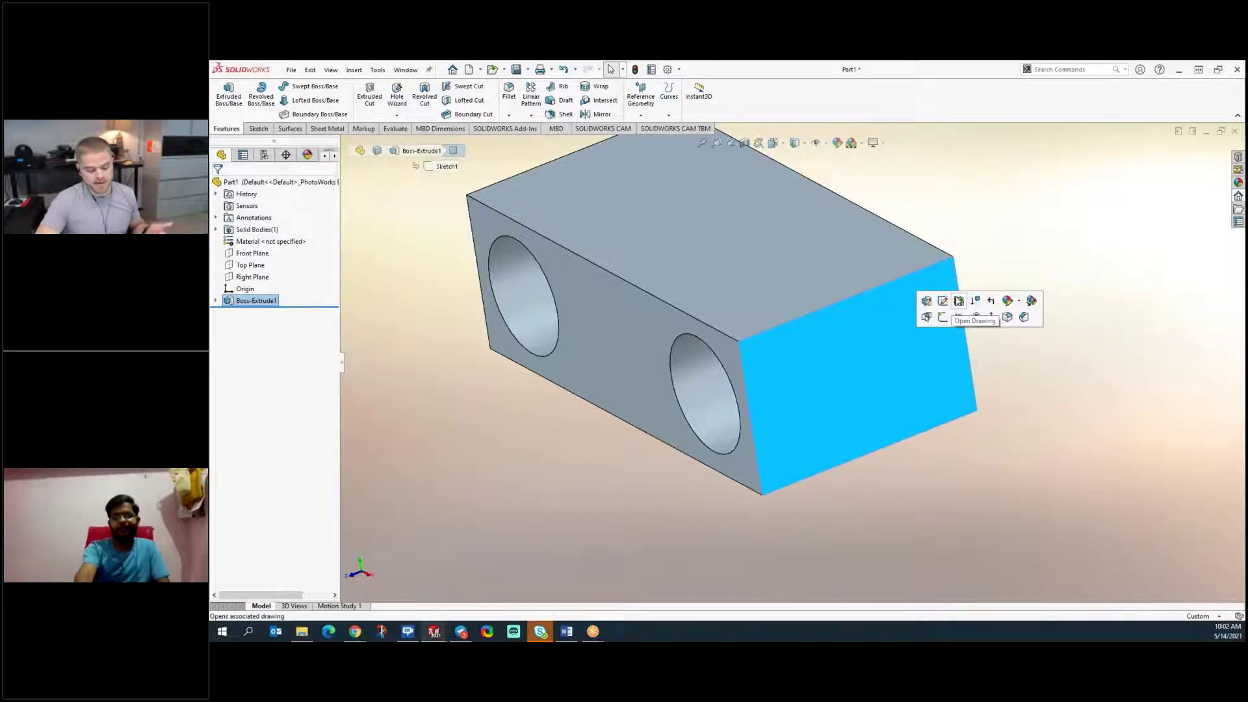
click(1013, 216)
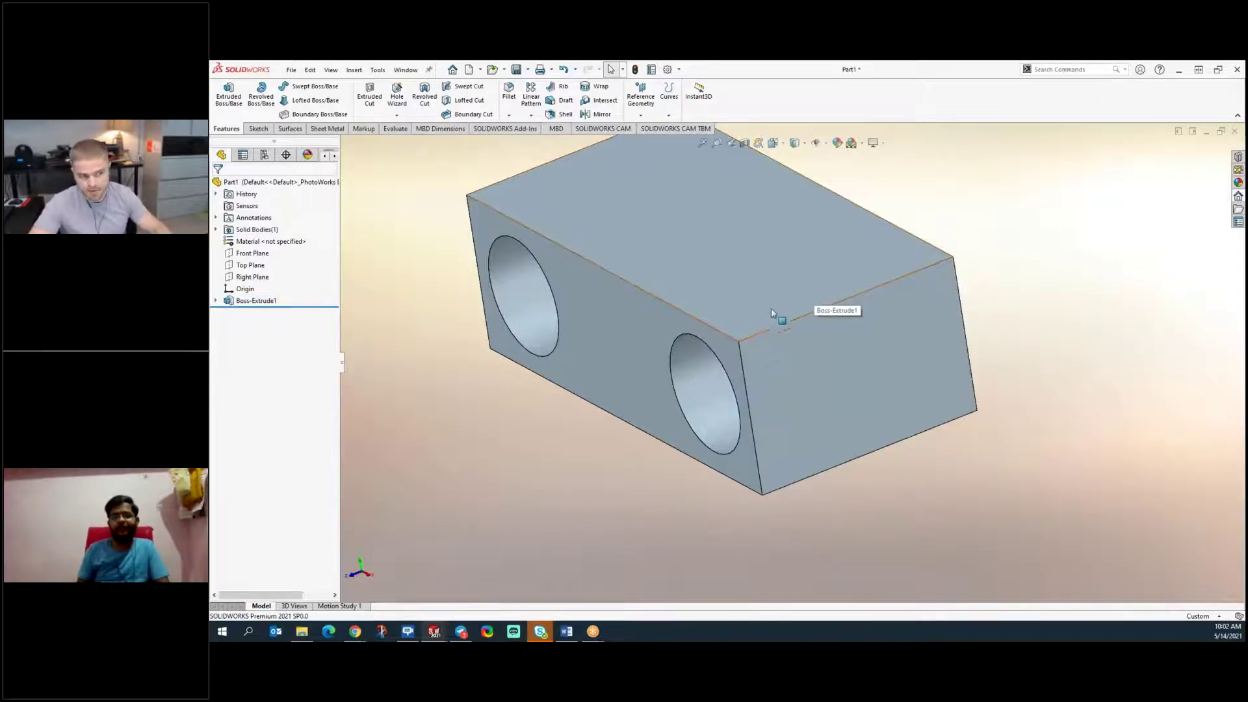
click(802, 355)
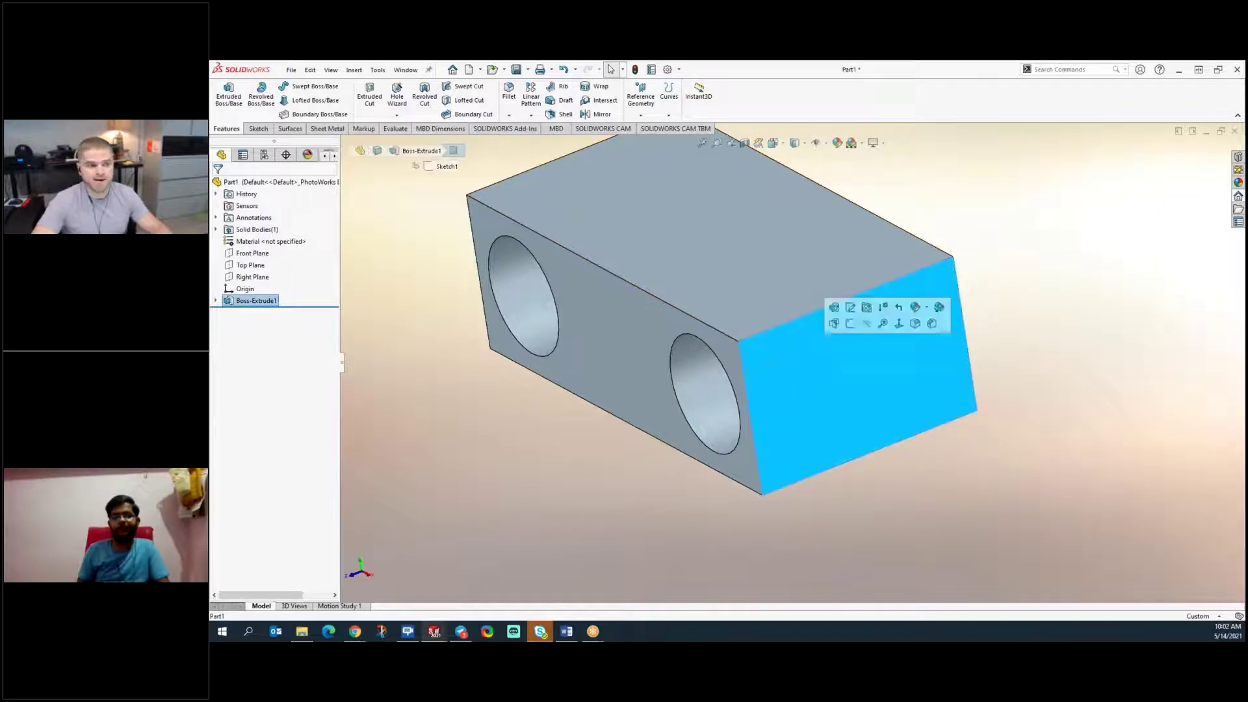
click(850, 324)
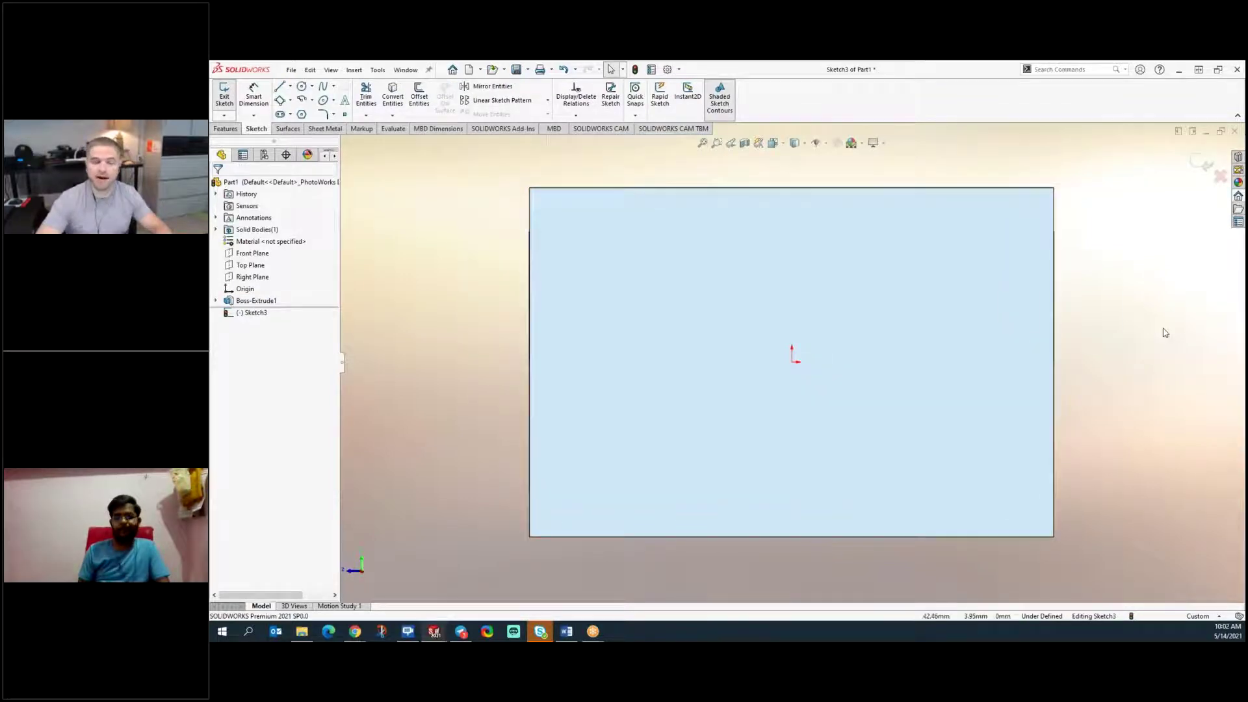
- Sketch a 3 Point Corner Rectangle rising from the full upper edge of the end face, 60 mm wide and about 35 mm high
scroll(1111, 299, up, 4)
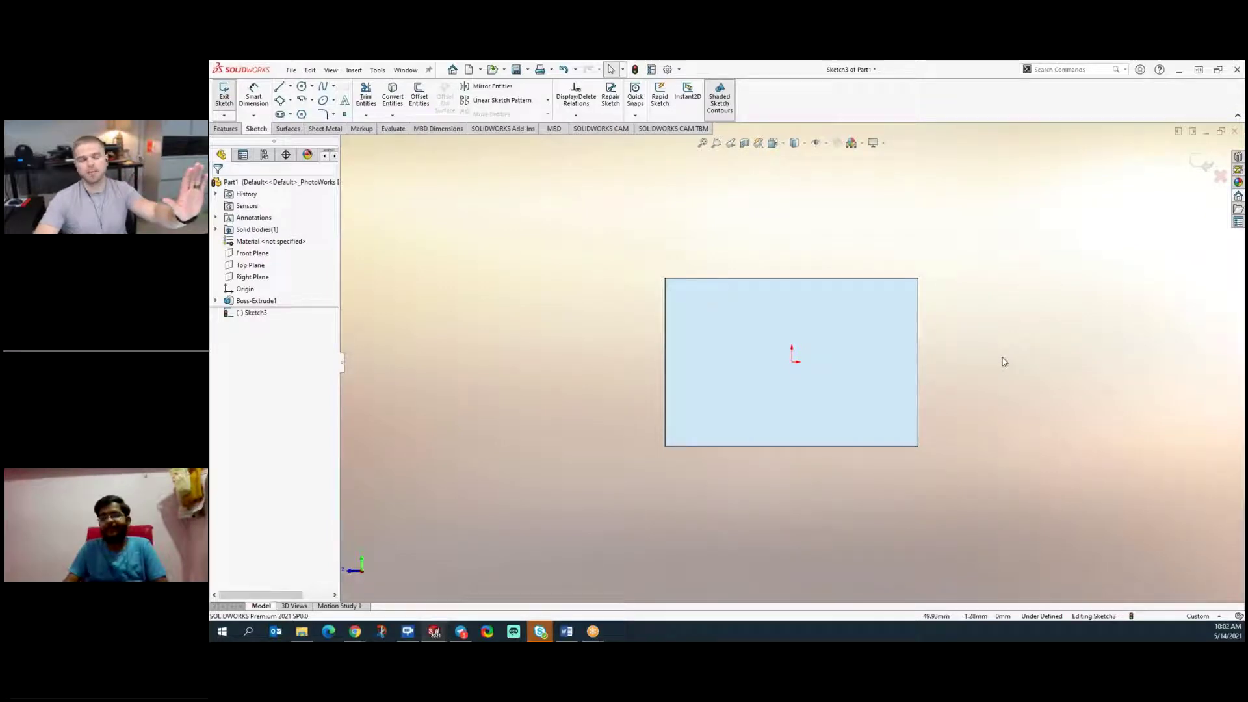
scroll(916, 271, up, 2)
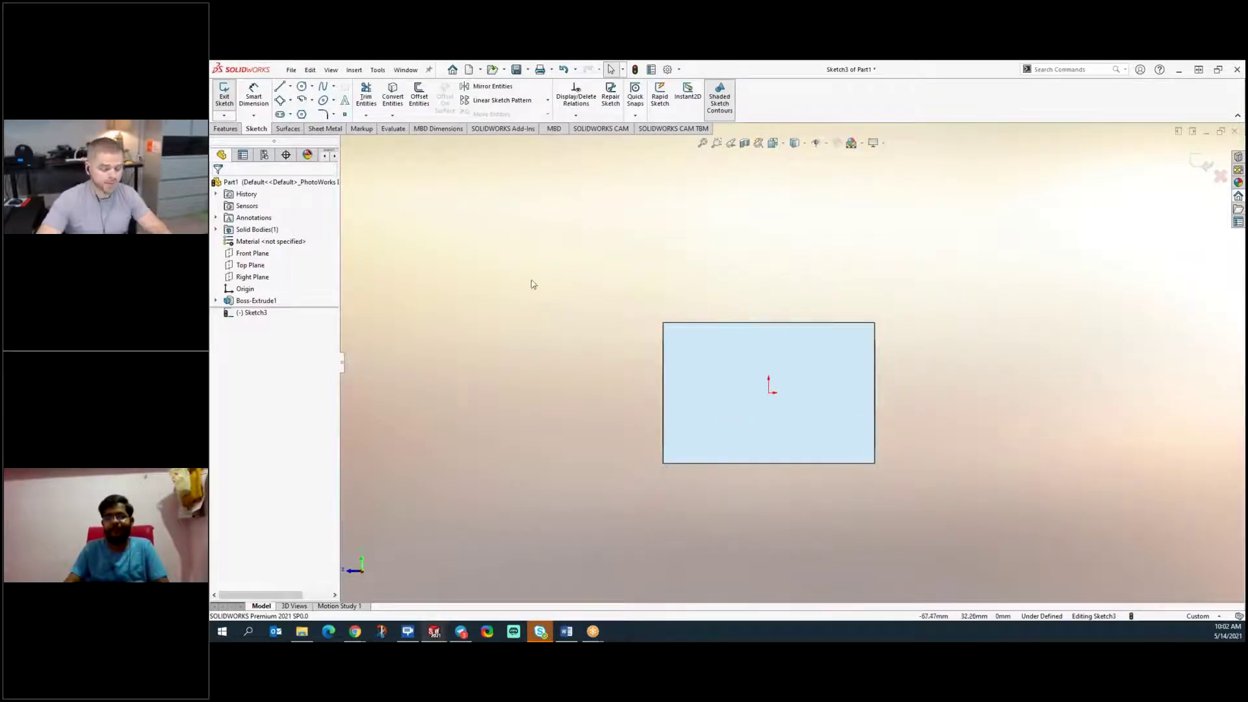
key(s)
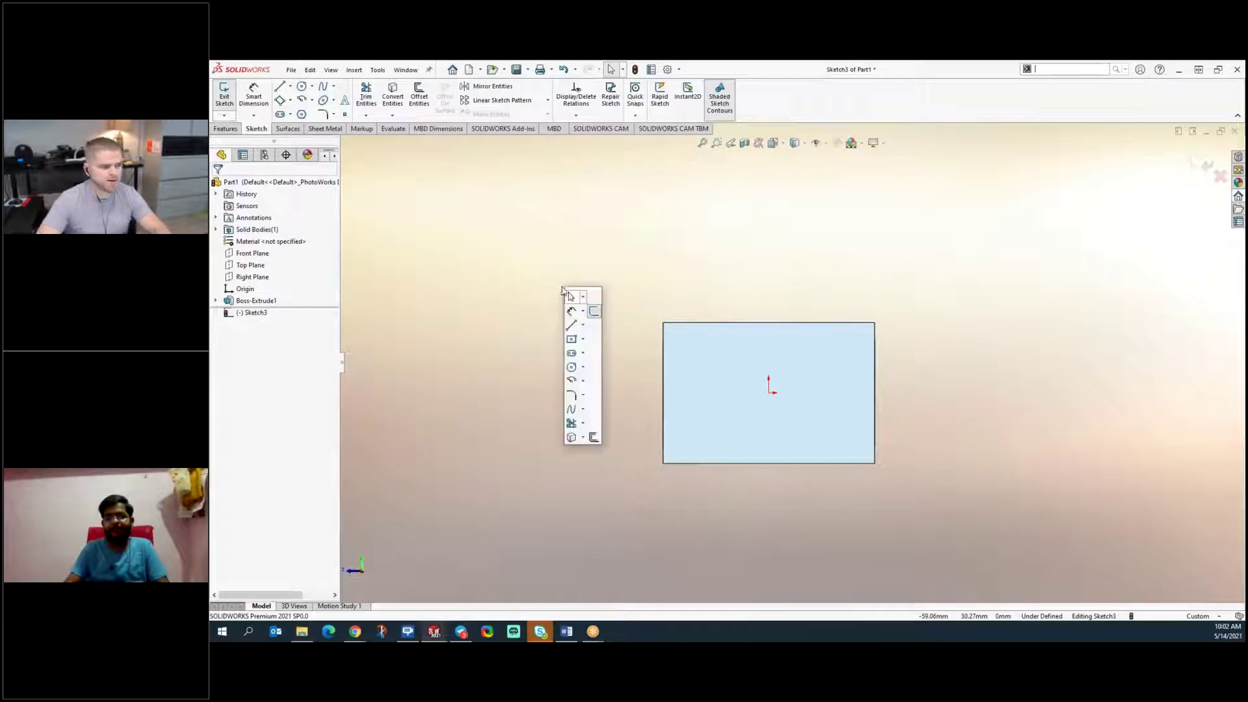
click(583, 341)
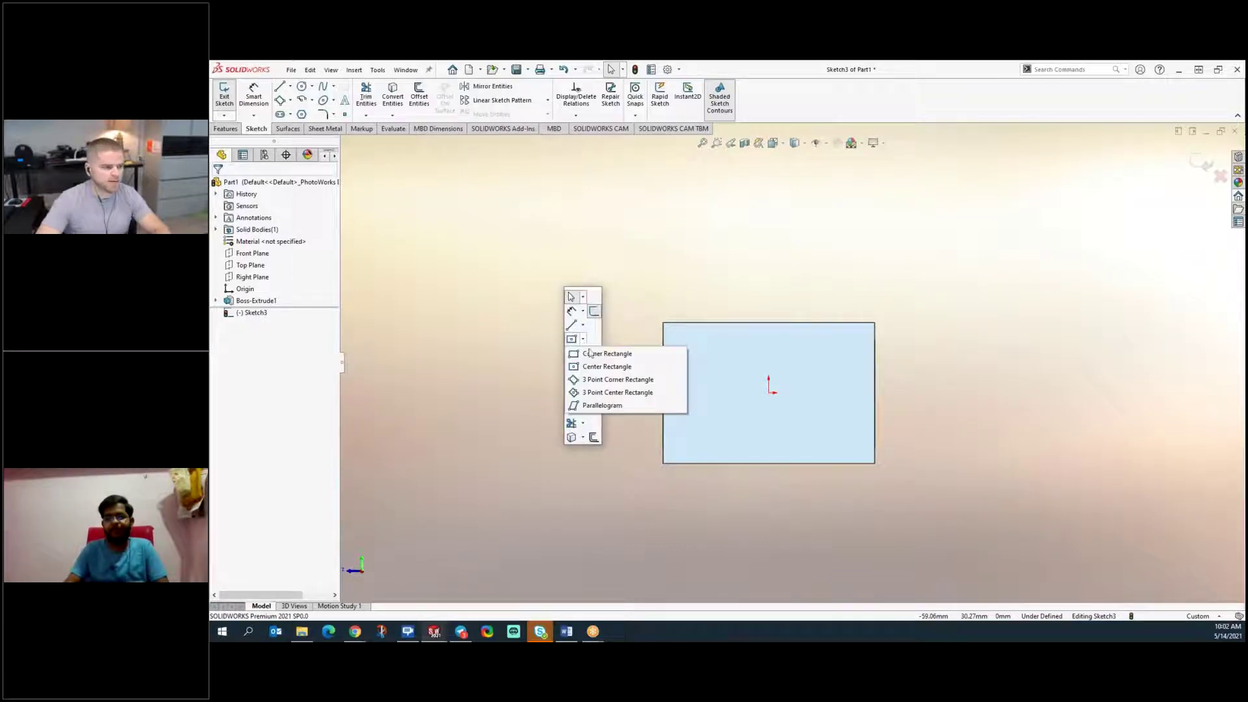
click(599, 383)
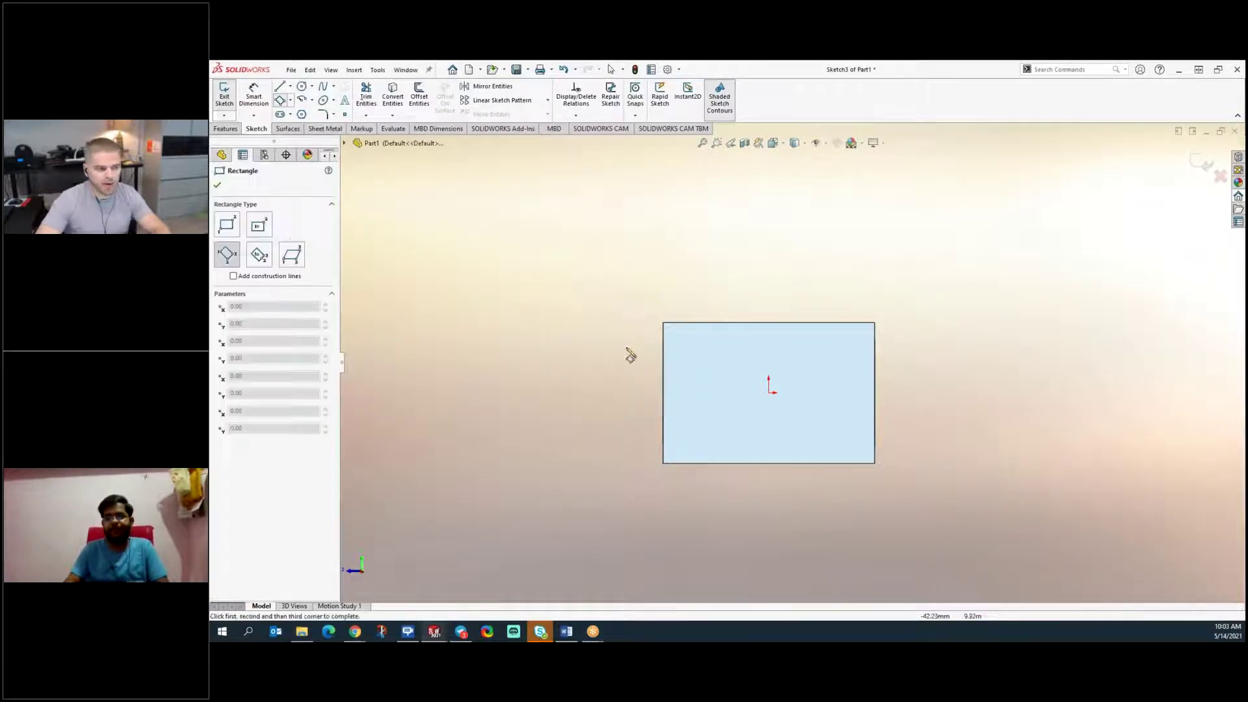
click(663, 322)
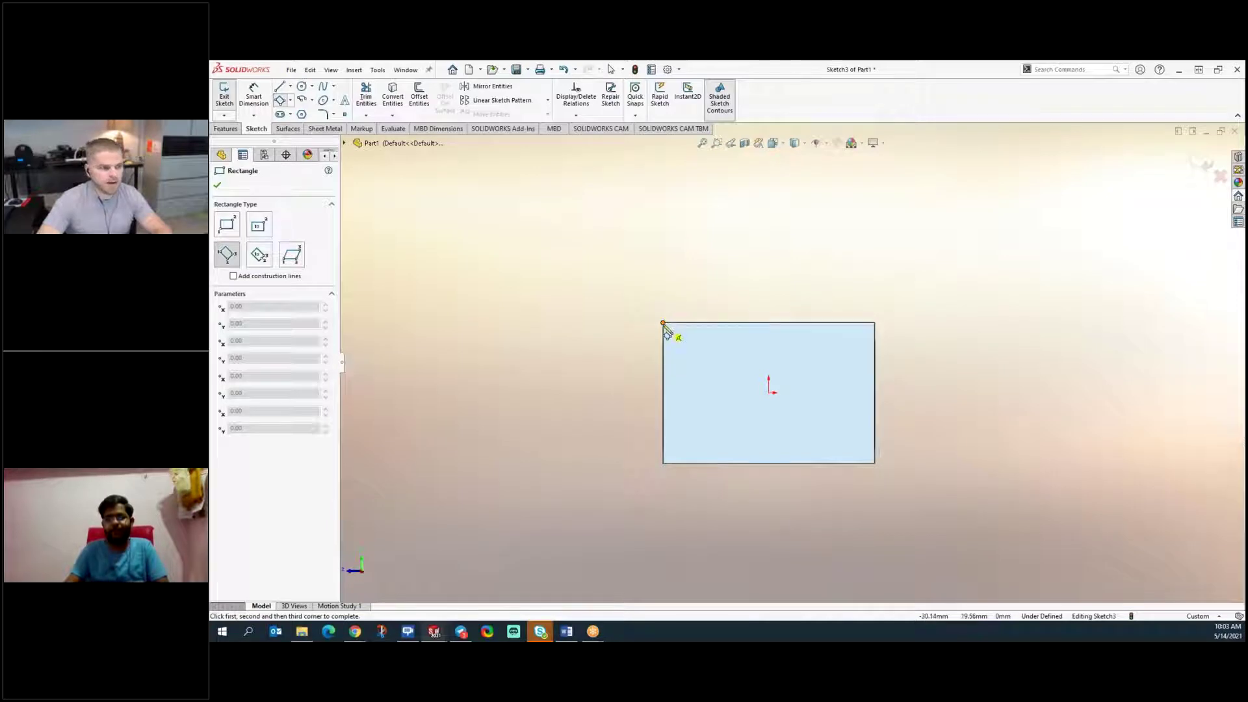
click(875, 323)
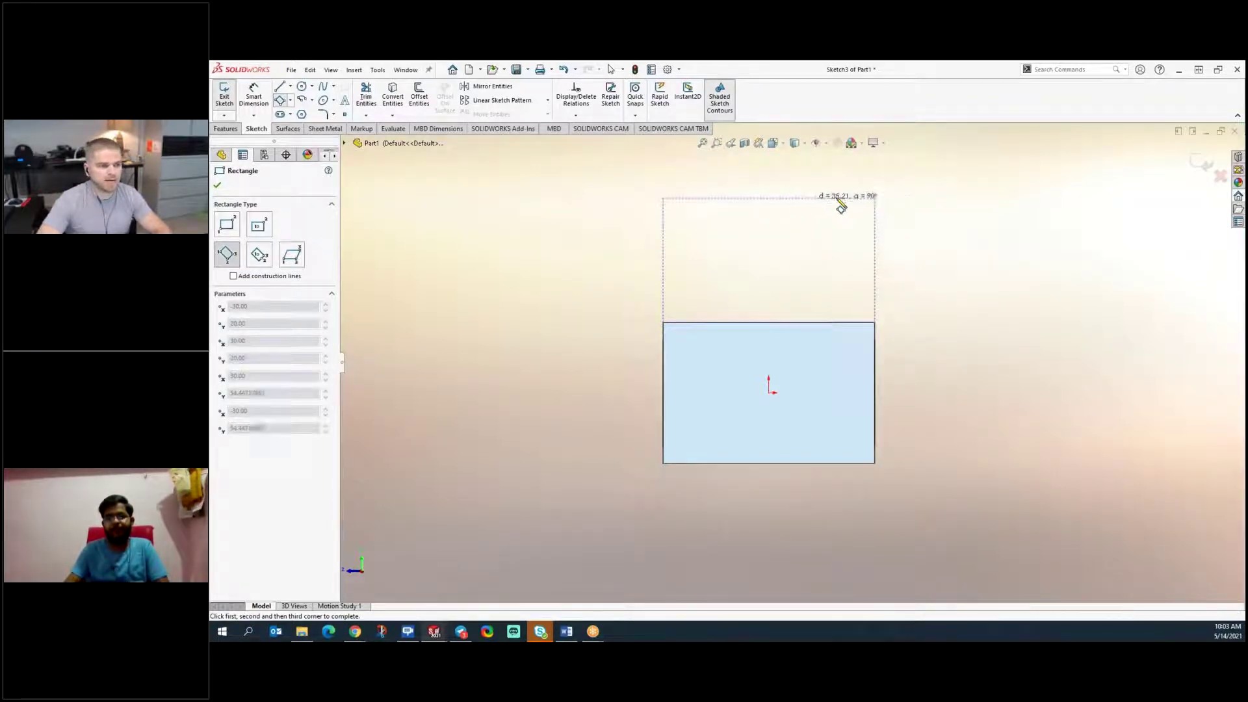
click(840, 198)
key(Escape)
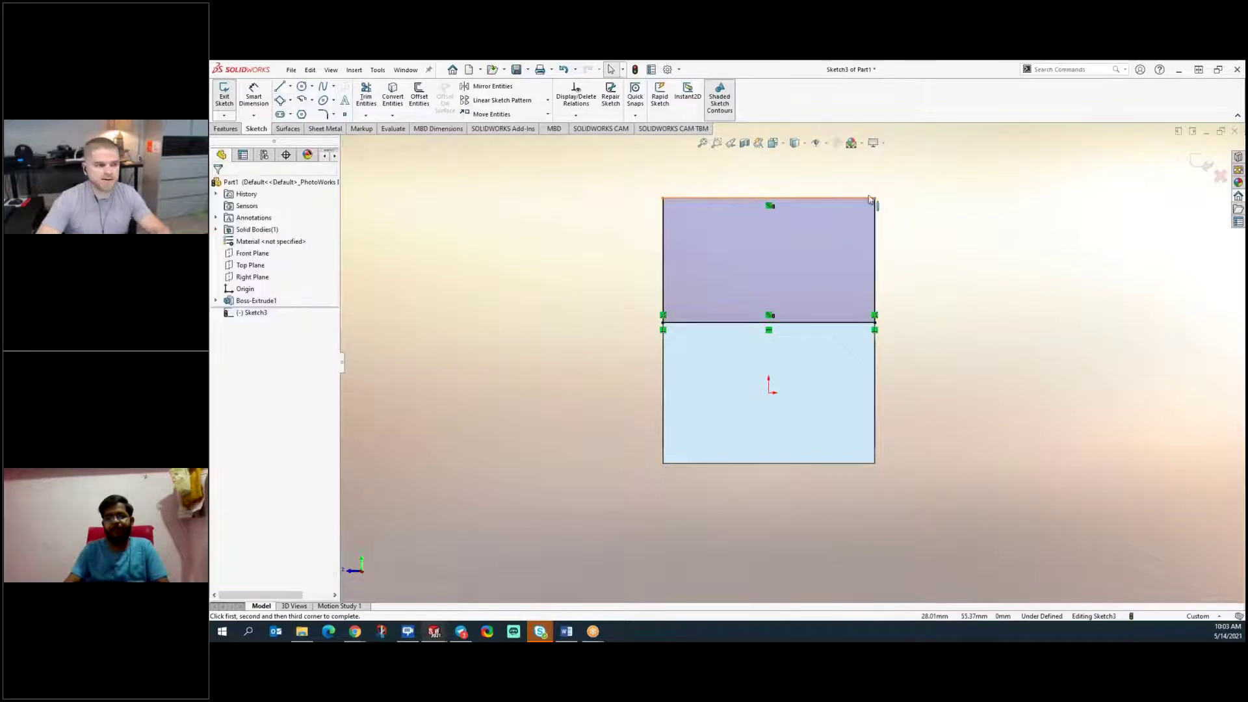
- Move the rectangle's upper corner to adjust its height freehand to about 38 mm above the block
mouse_move(875, 199)
mouse_down()
mouse_move(891, 256)
mouse_move(879, 216)
mouse_up()
middle_drag(641, 286, 728, 294)
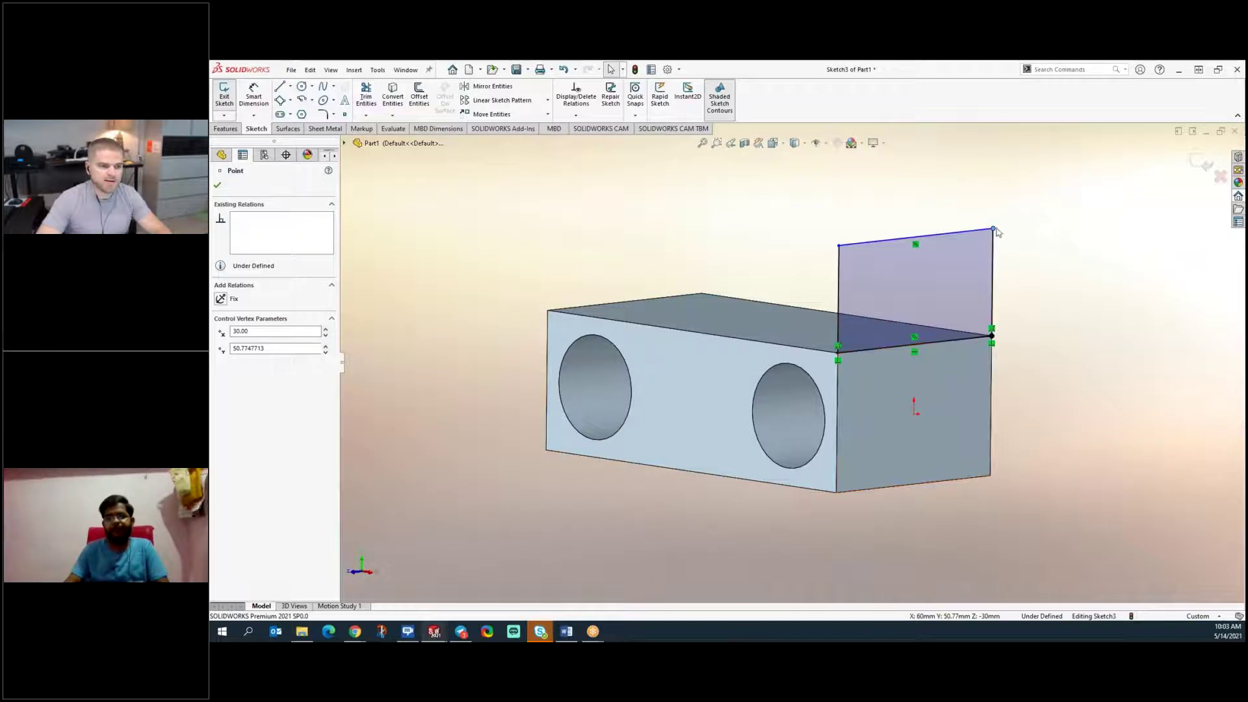
drag(994, 229, 995, 198)
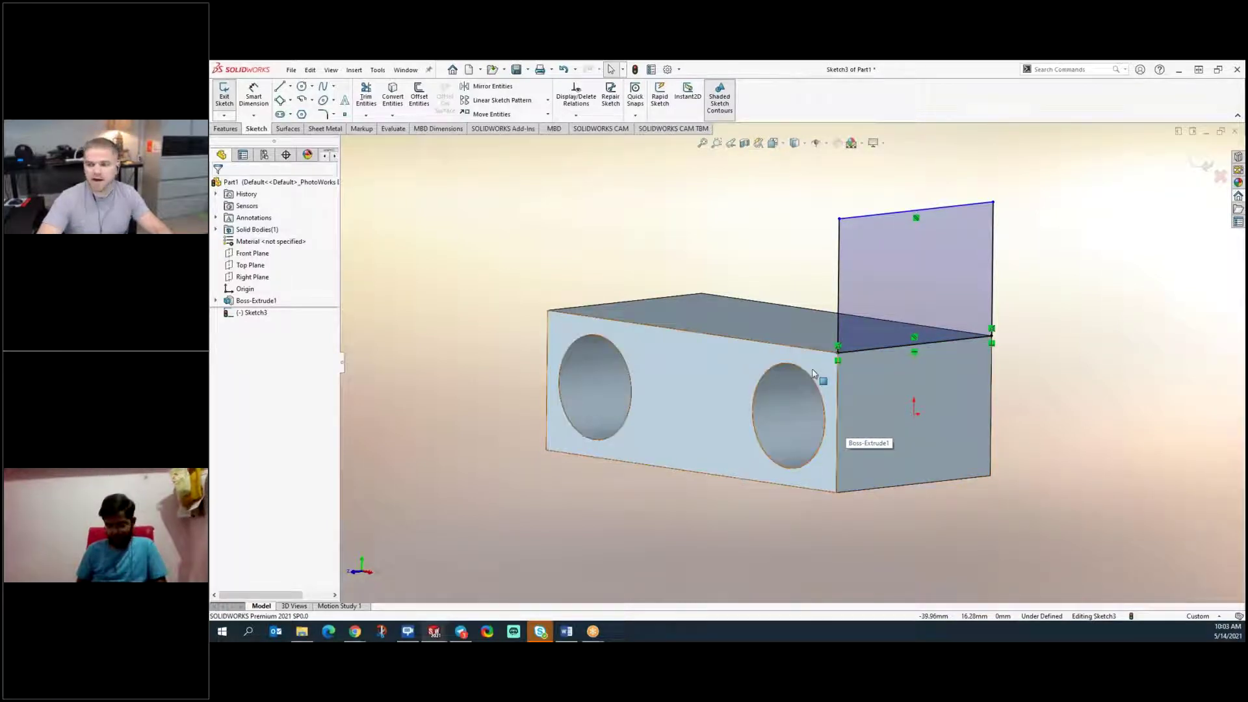
- Sketch a circle of about 26 mm radius centred on the rectangle's upper edge and tangent to its side line
key(ctrl+8)
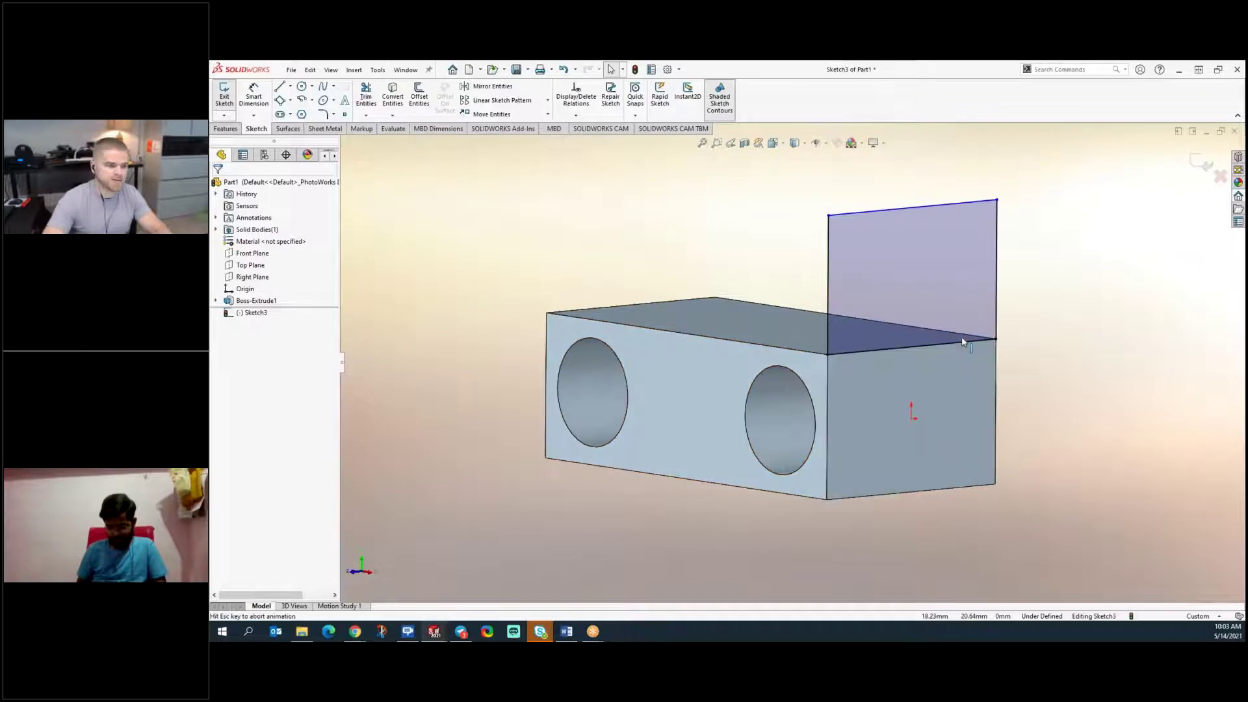
scroll(940, 261, down, 1)
scroll(879, 223, up, 1)
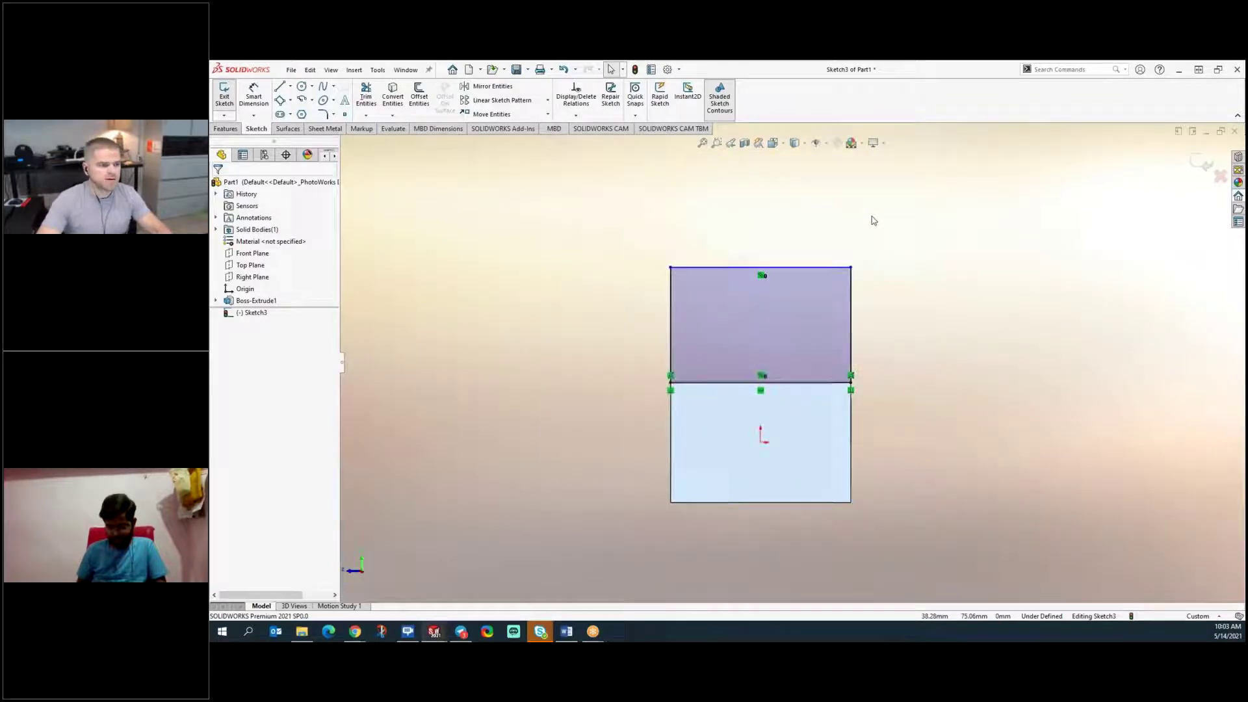
scroll(800, 213, down, 1)
key(s)
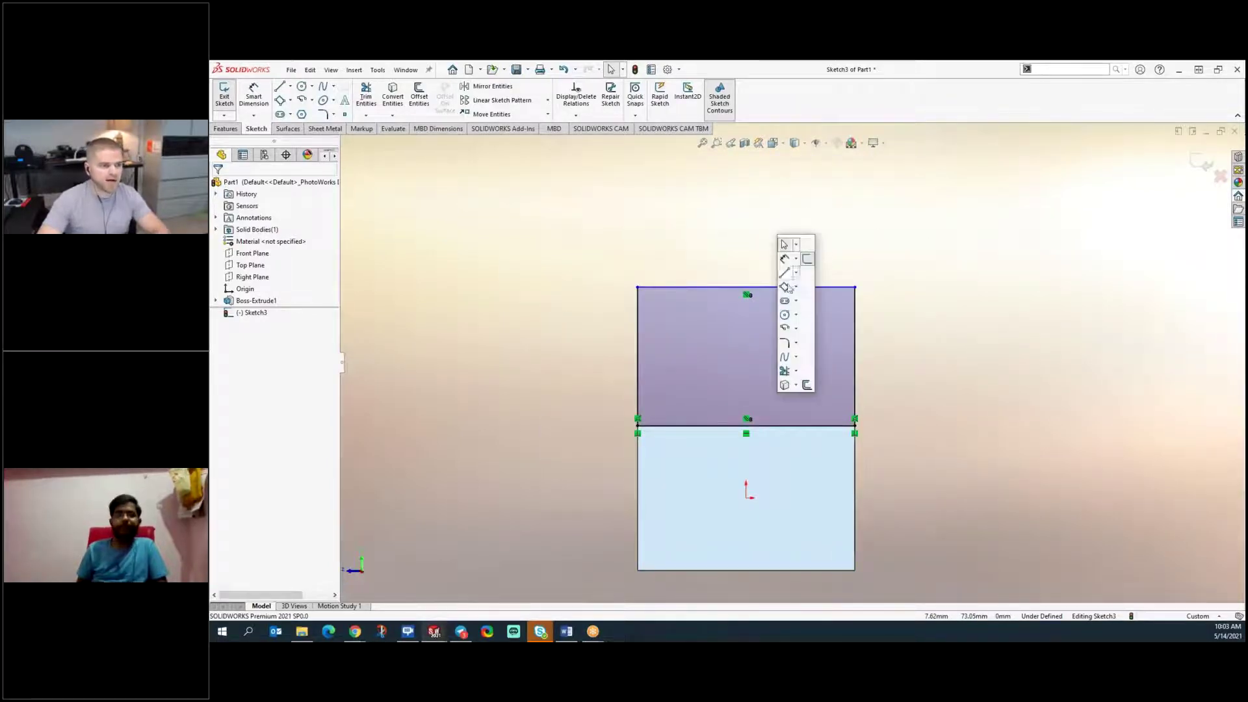
click(785, 316)
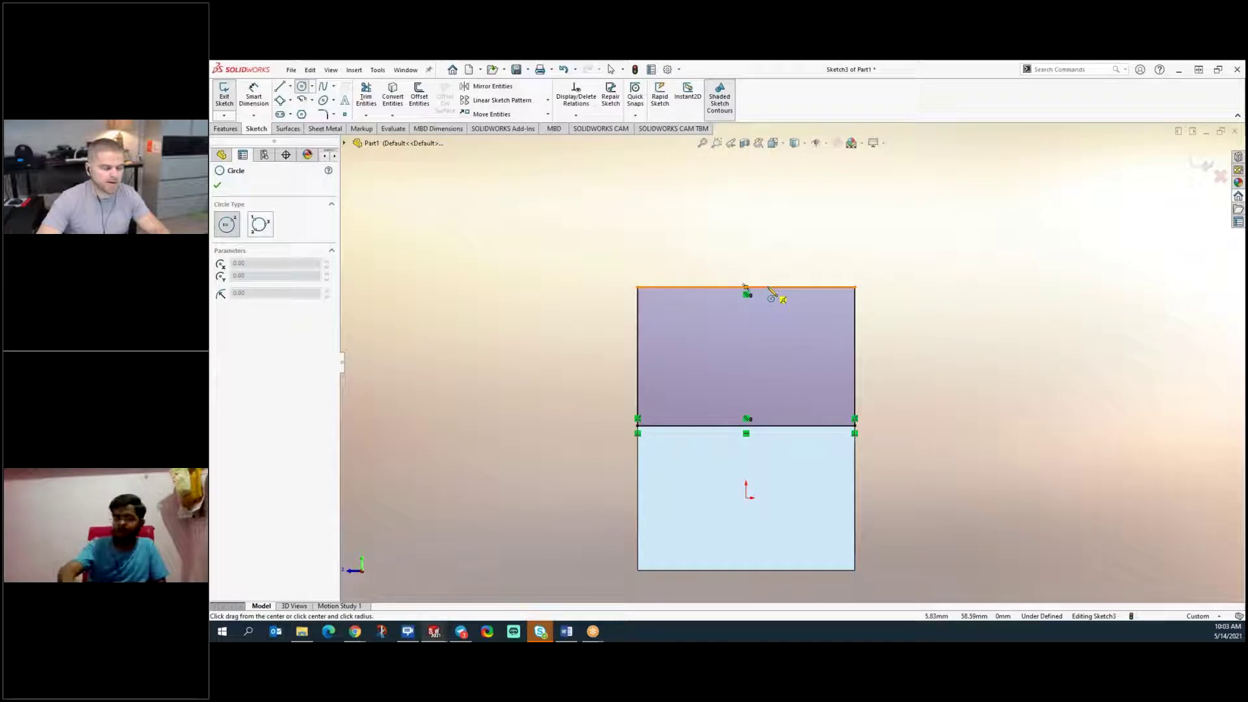
click(746, 287)
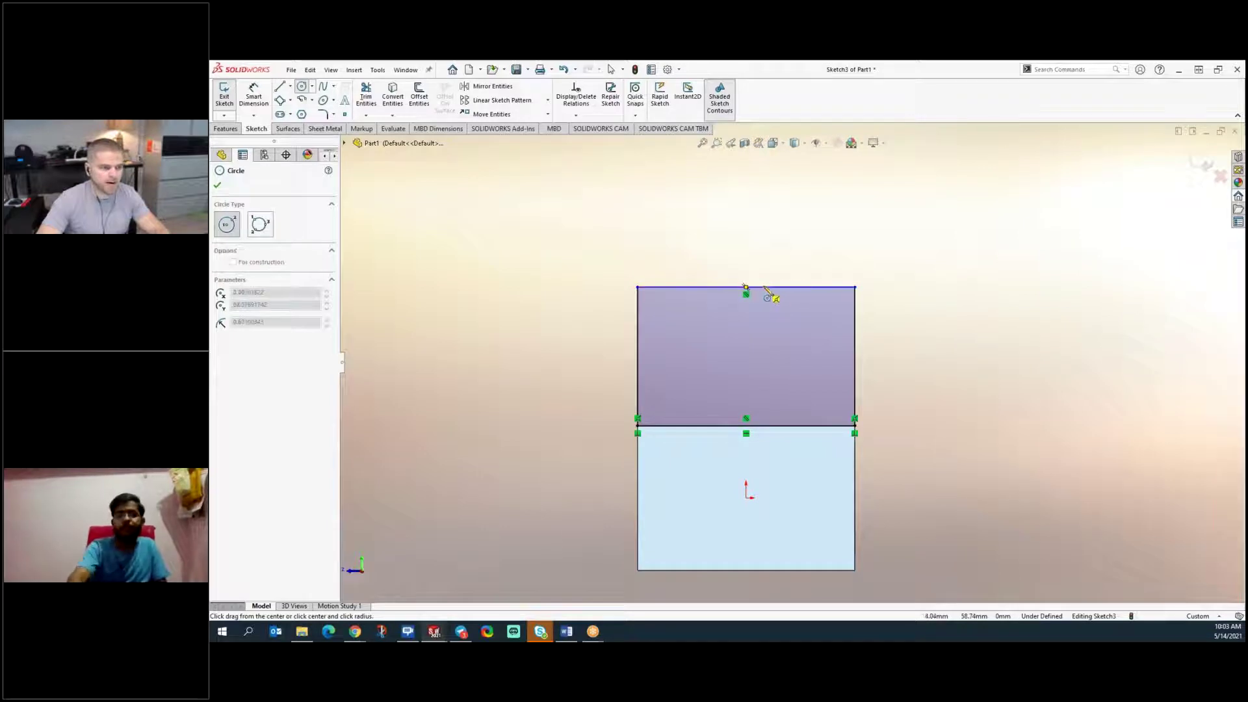
click(854, 287)
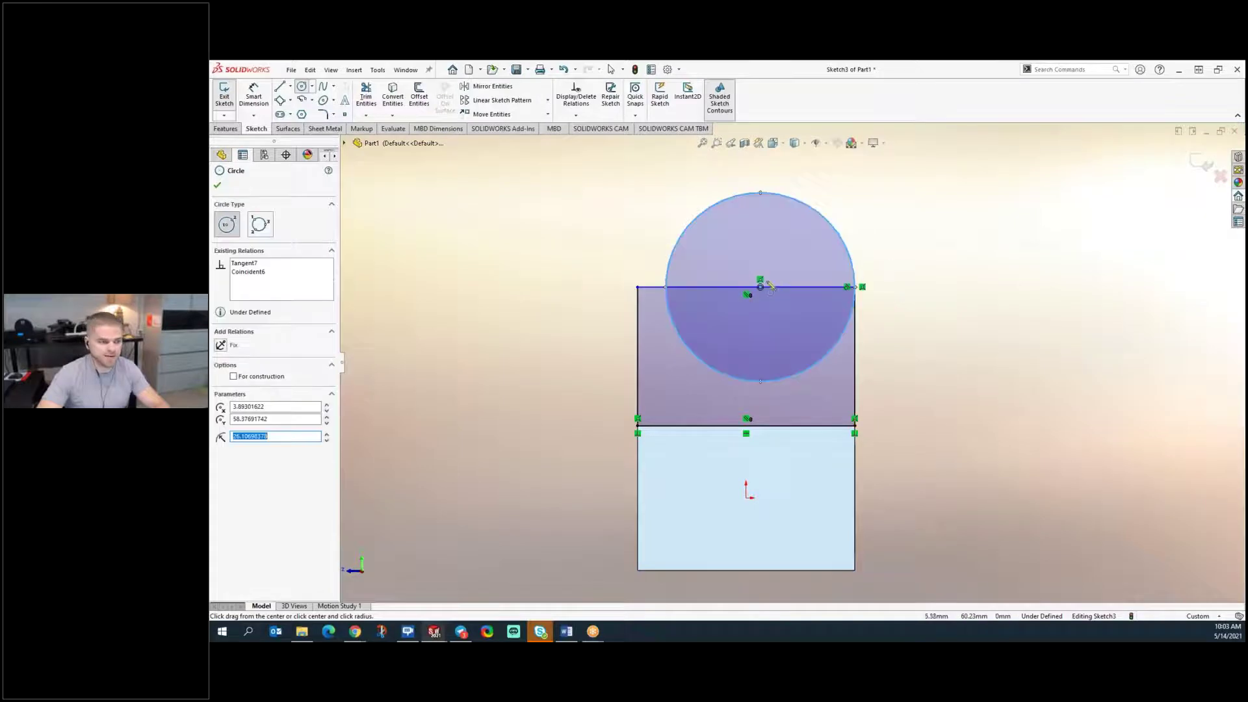
- Sketch a second circle of about 19.5 mm radius, concentric with the first circle on the rectangle's upper edge
click(761, 287)
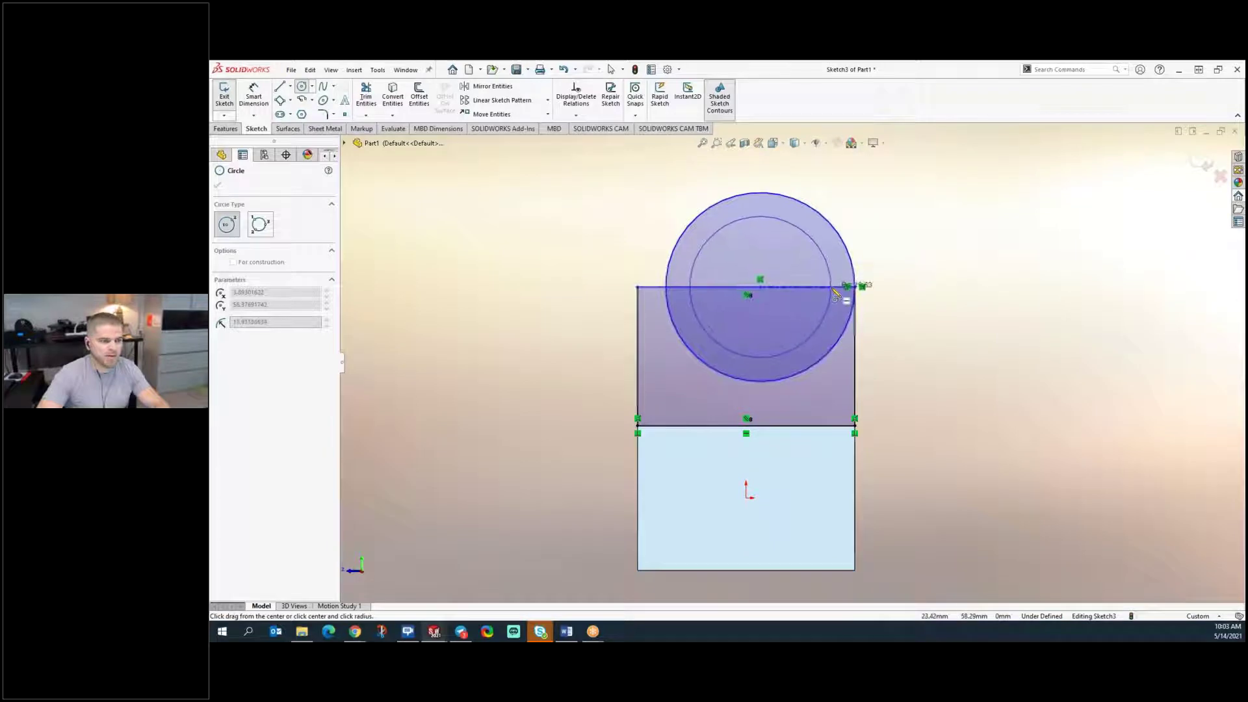
click(831, 287)
key(Escape)
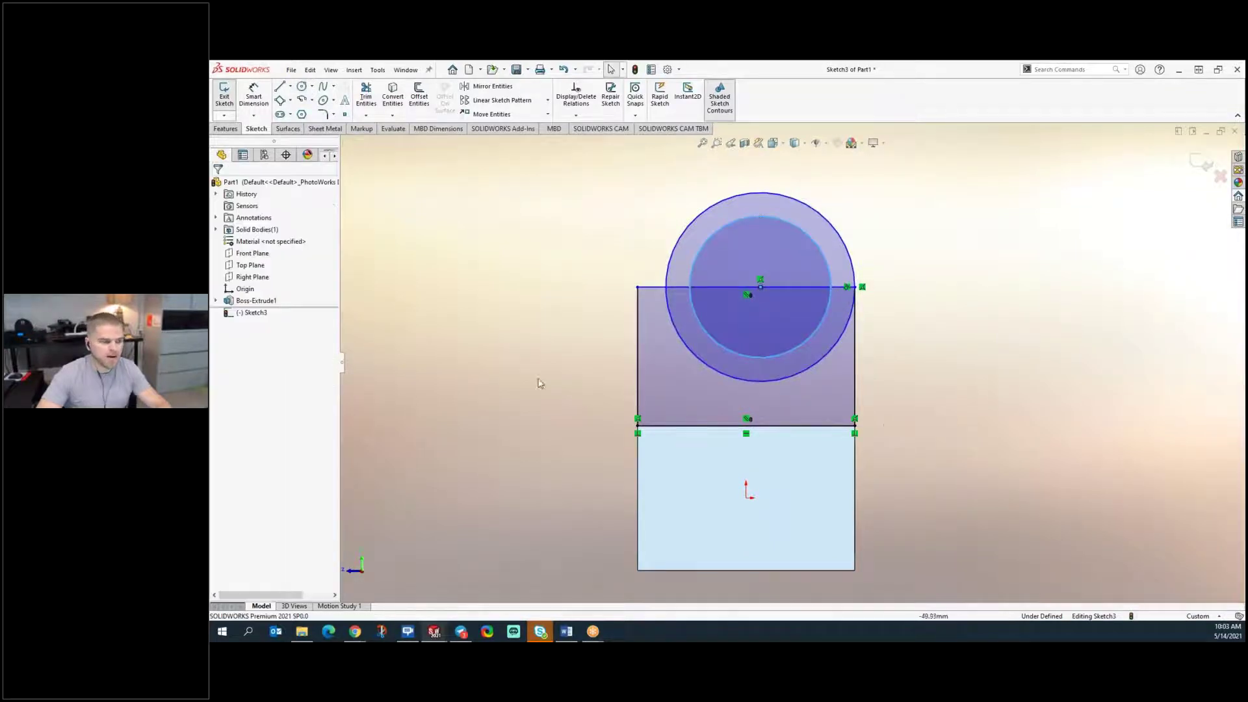
- Dimension the distance from the rectangle's upper line to the block's bottom edge as 82 mm
mouse_move(510, 345)
middle_down()
mouse_move(572, 351)
mouse_move(579, 375)
middle_up()
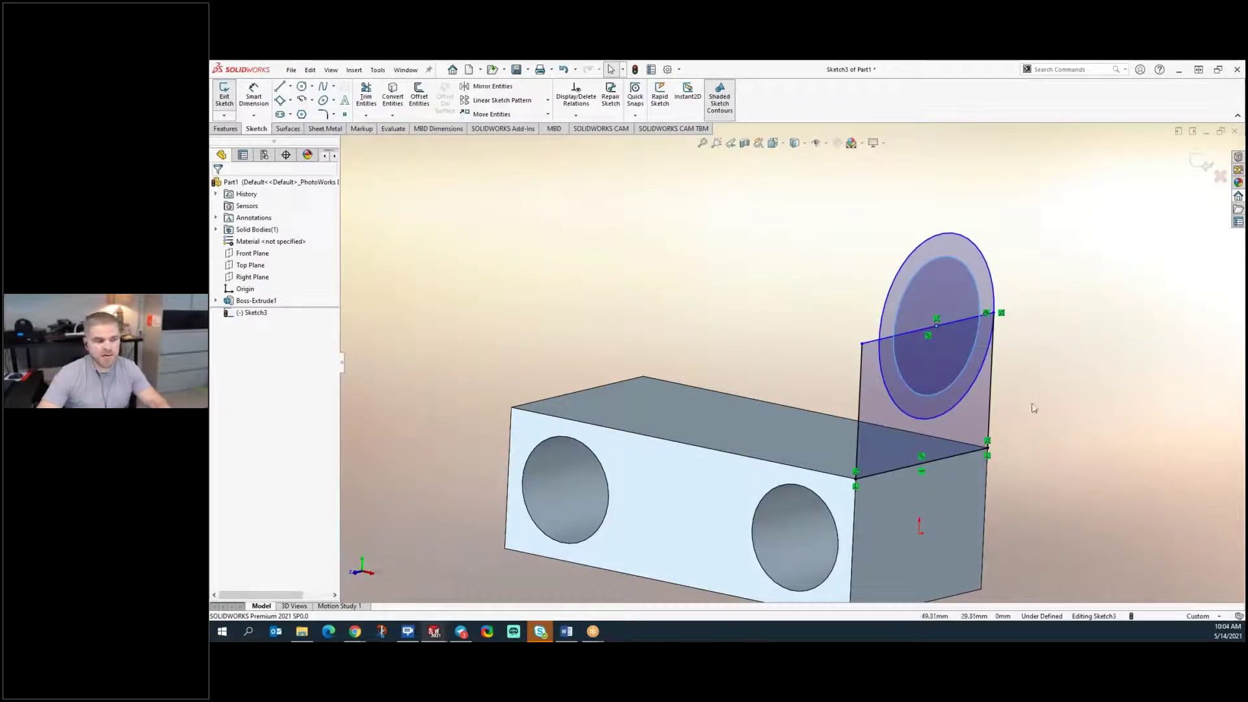
key(s)
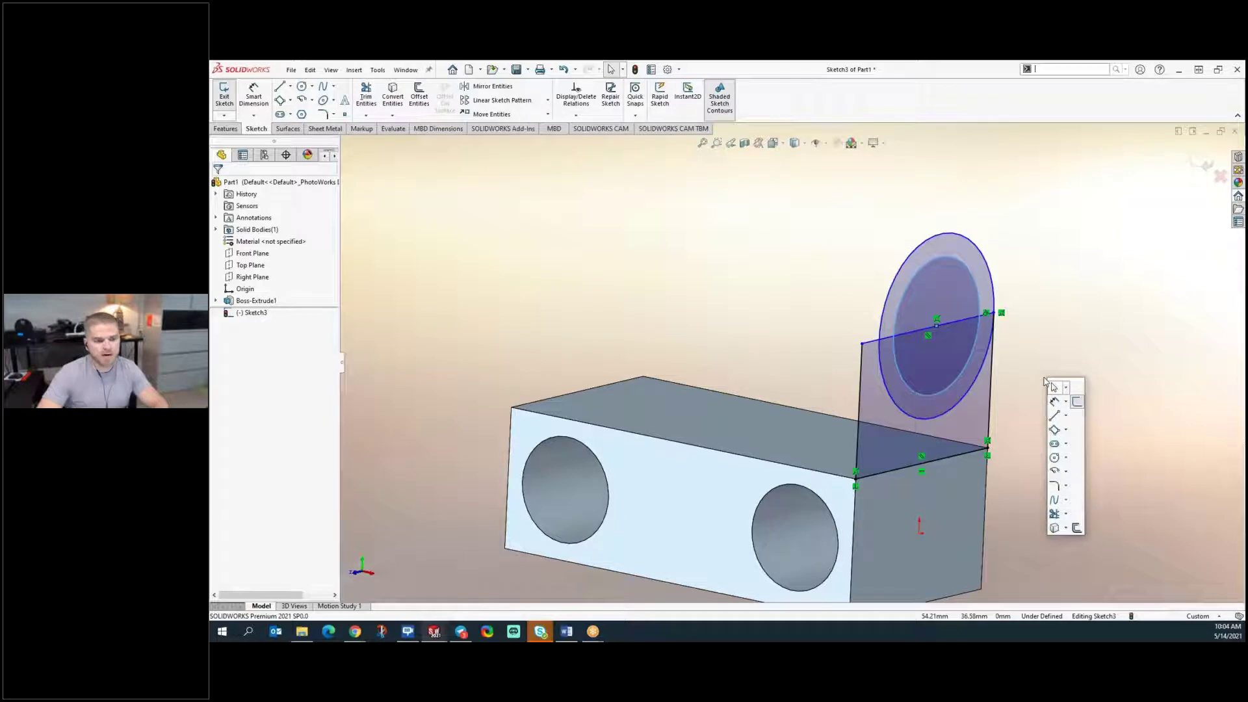
click(1067, 403)
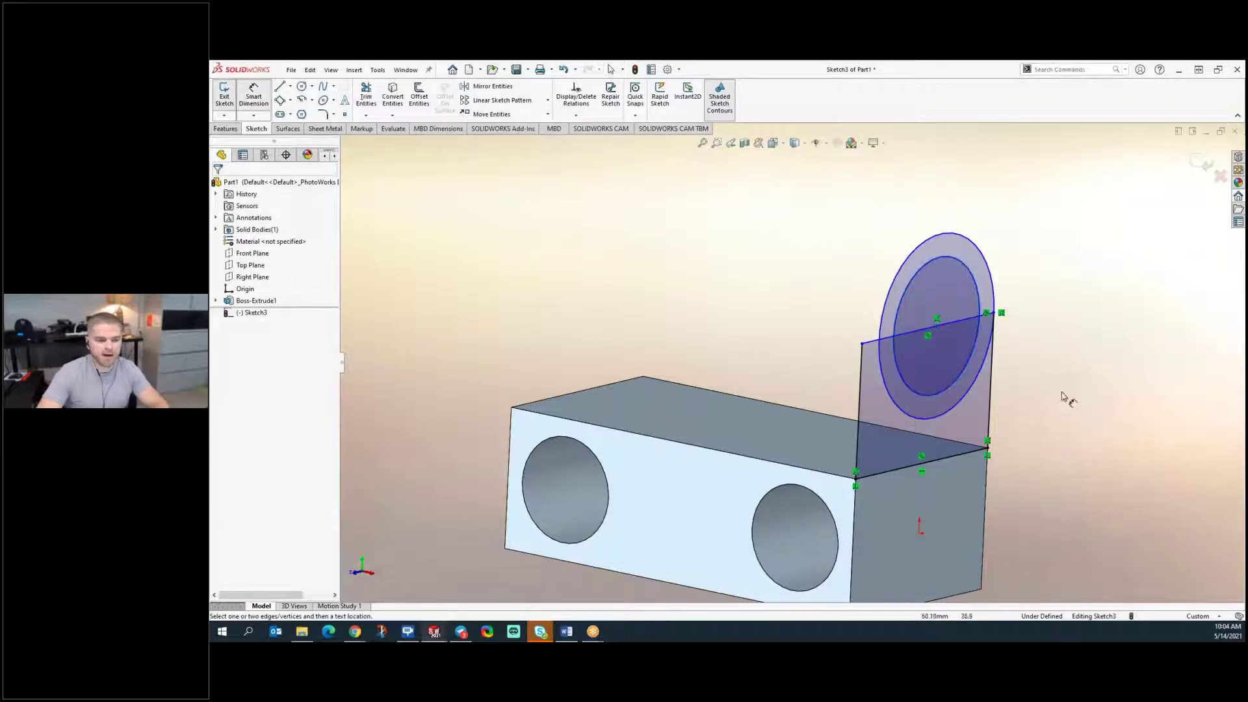
click(965, 320)
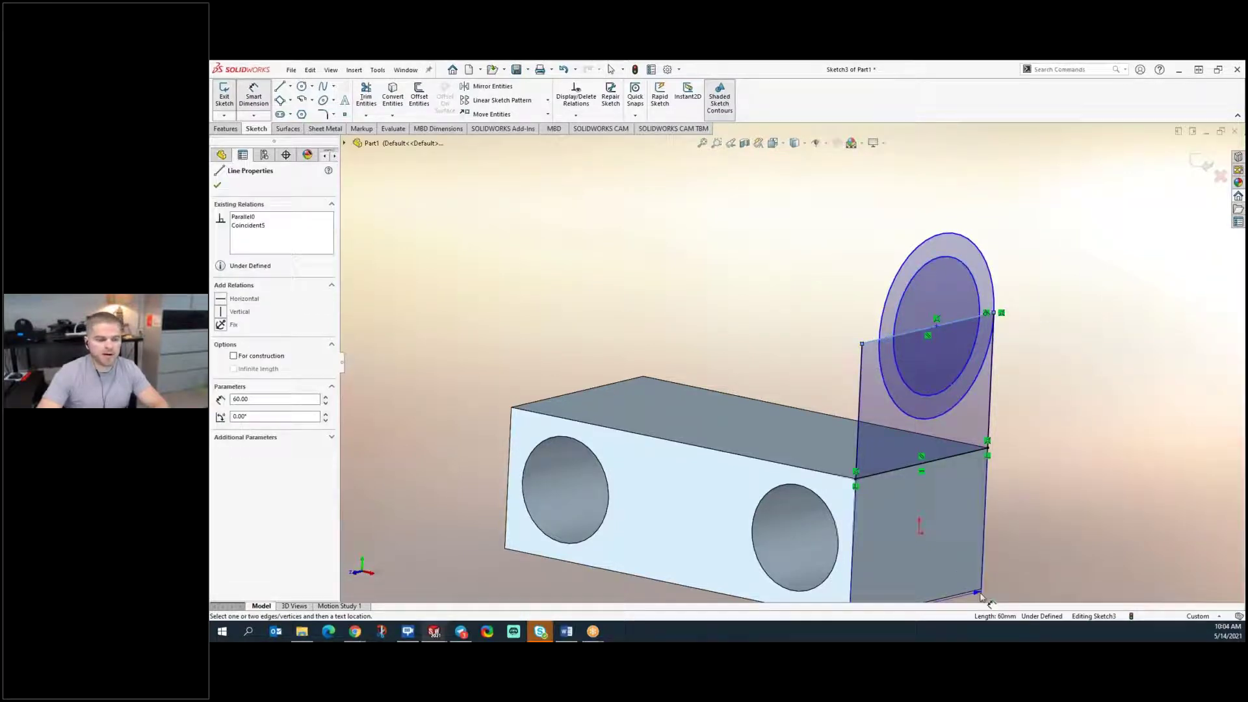
click(967, 596)
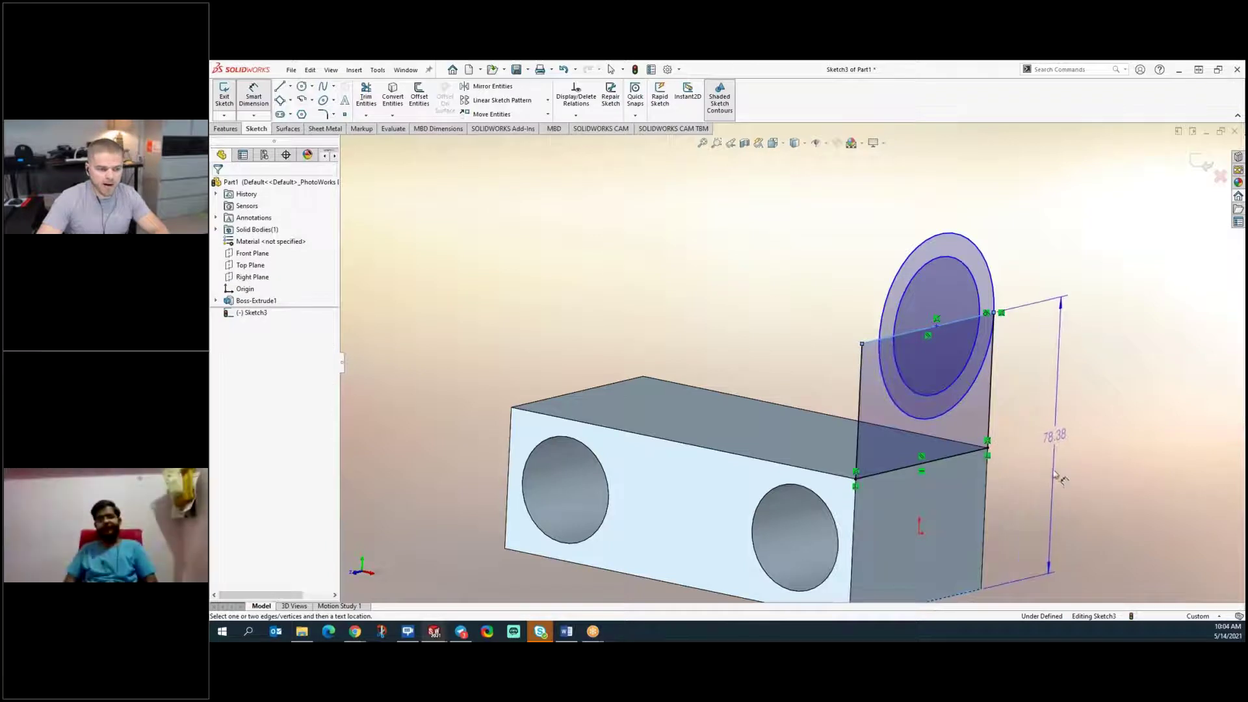
click(1053, 433)
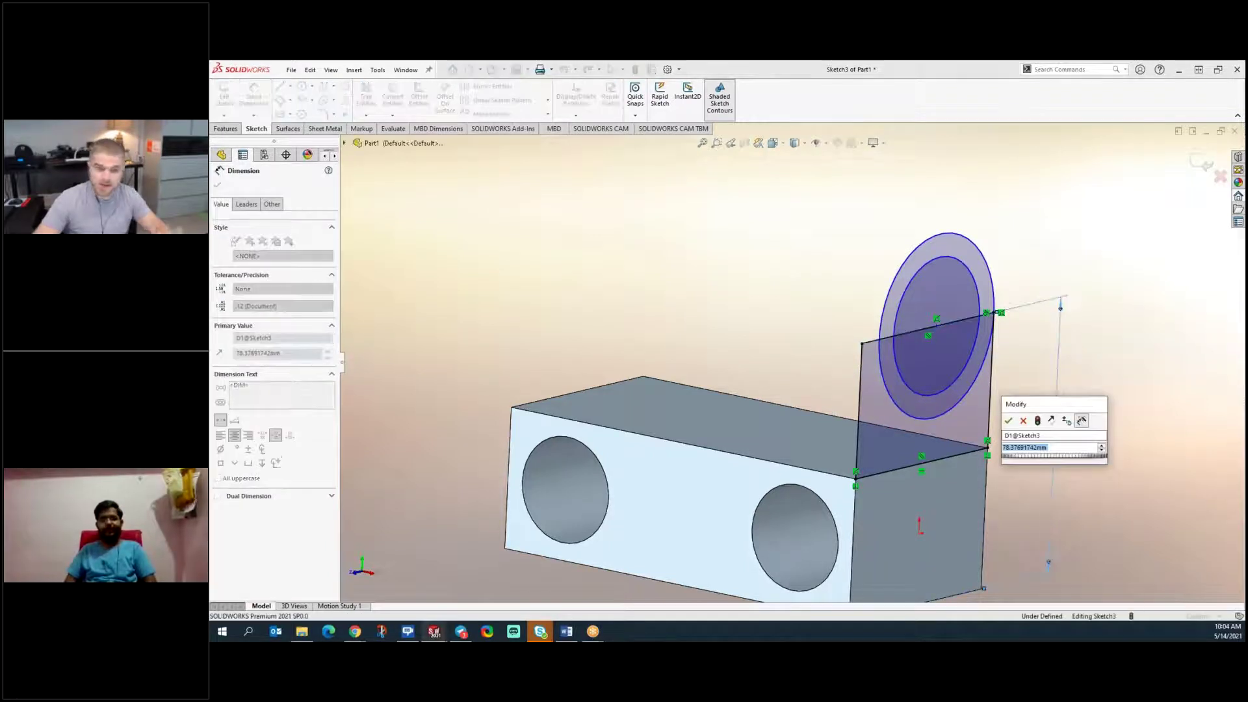
text(82)
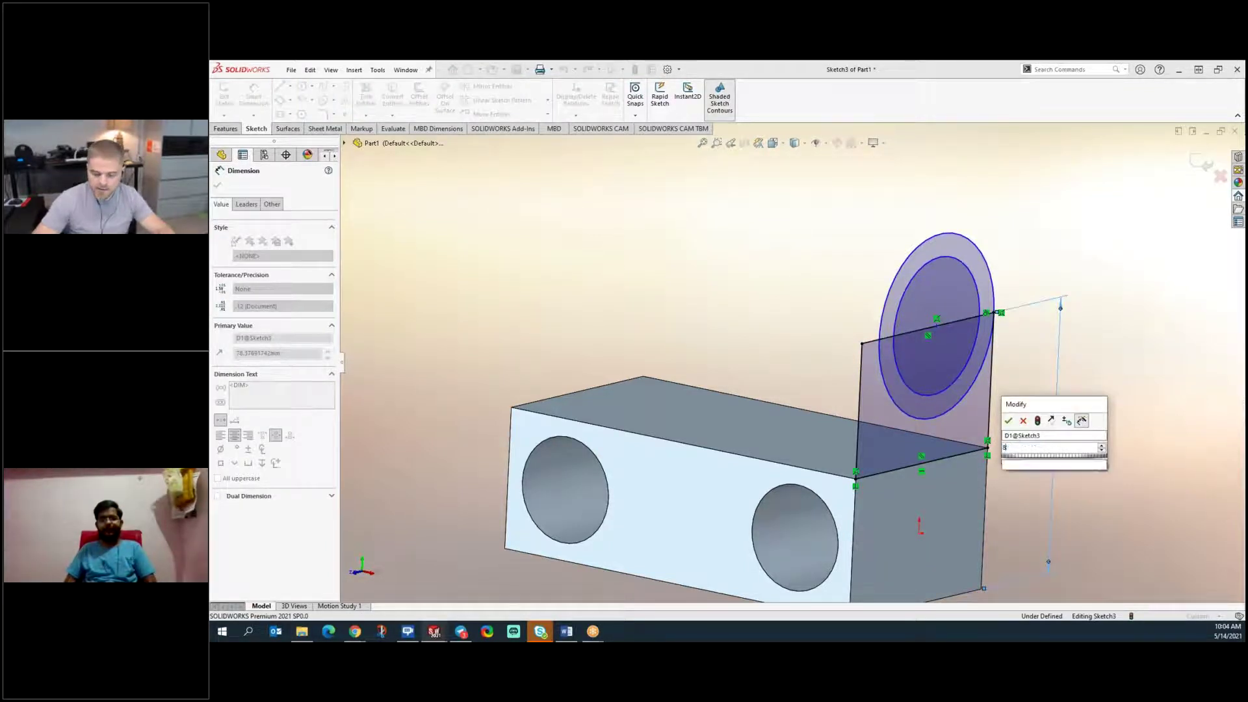
key(Return)
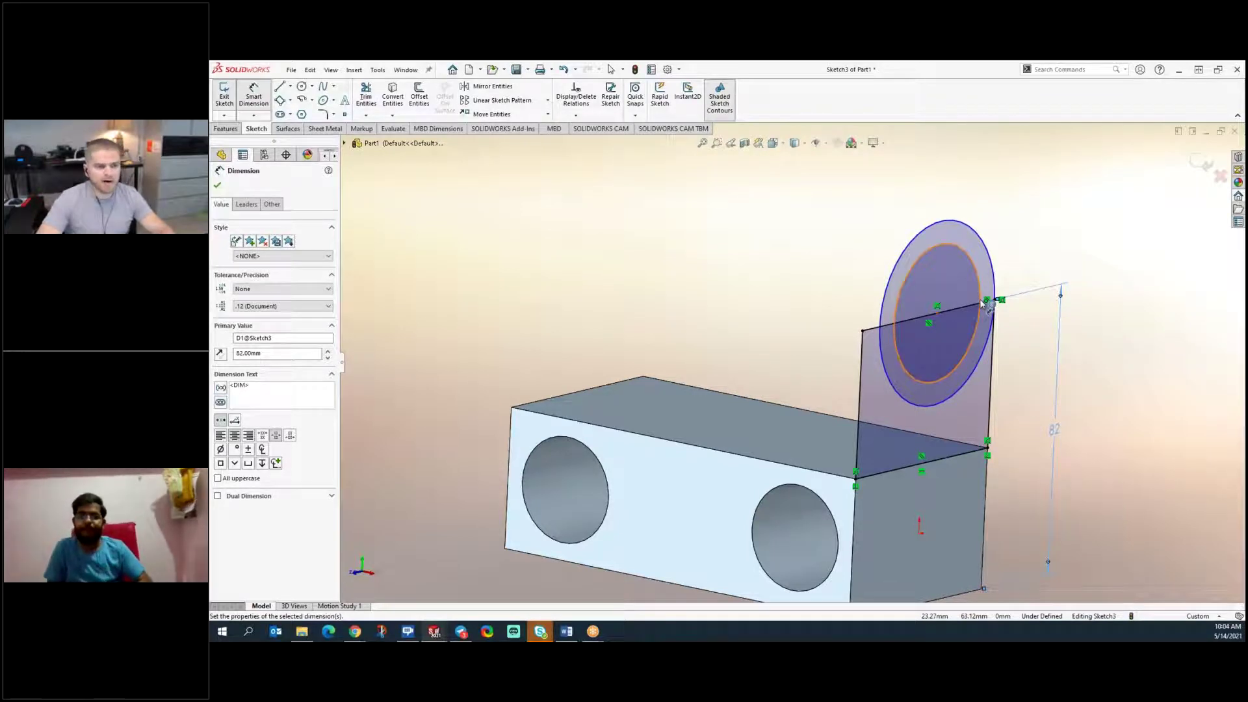
- Dimension the inner circle with a diameter of 16 mm
click(983, 303)
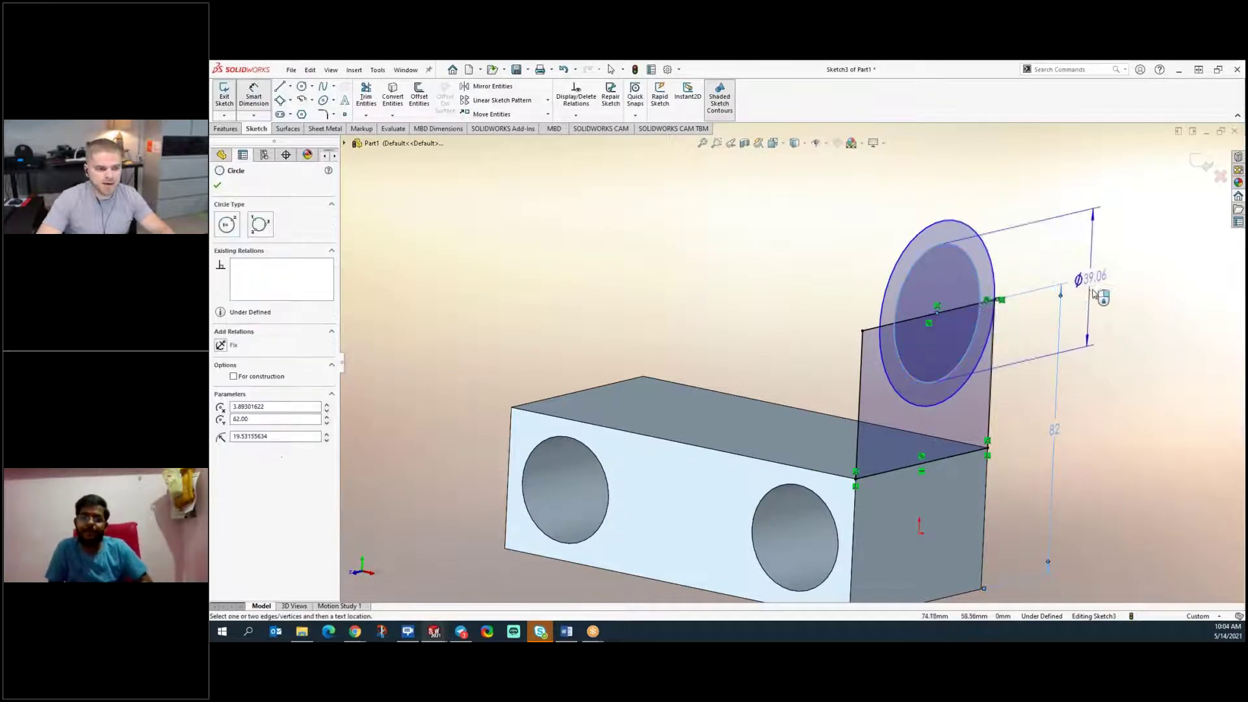
click(1092, 279)
text(16)
key(Return)
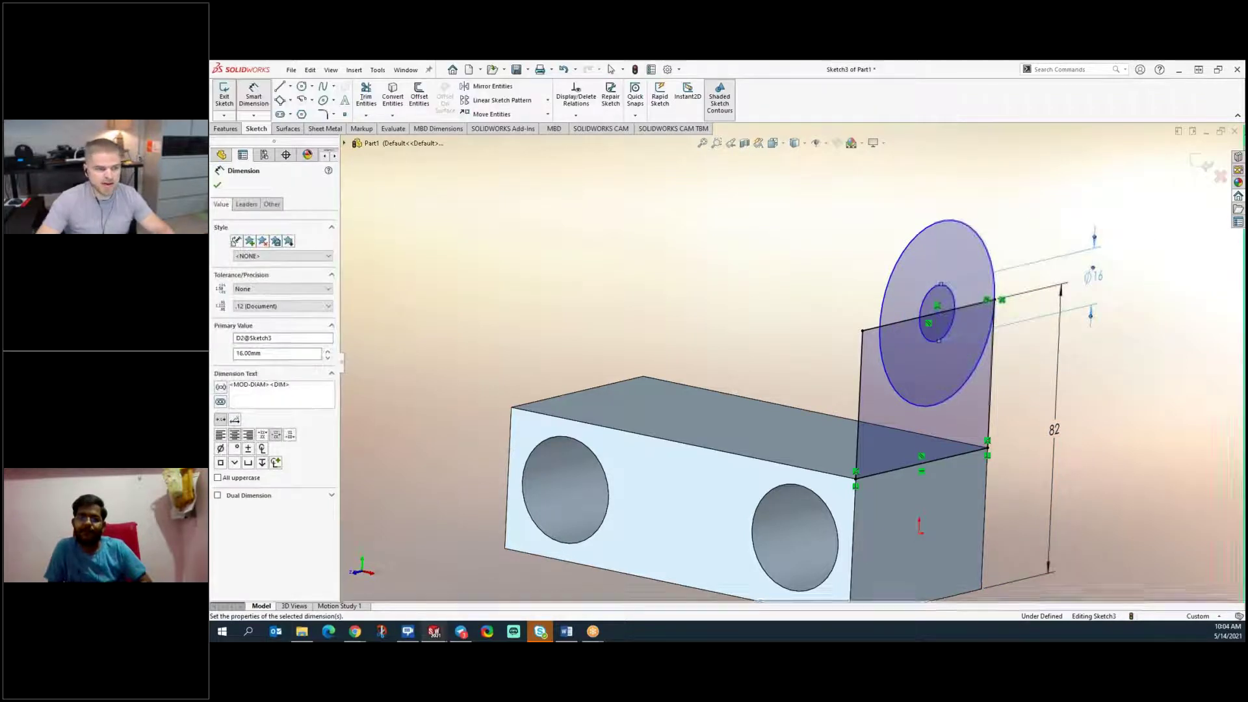
- Dimension the outer circle with a diameter of 60 mm to fully define the sketch
click(993, 262)
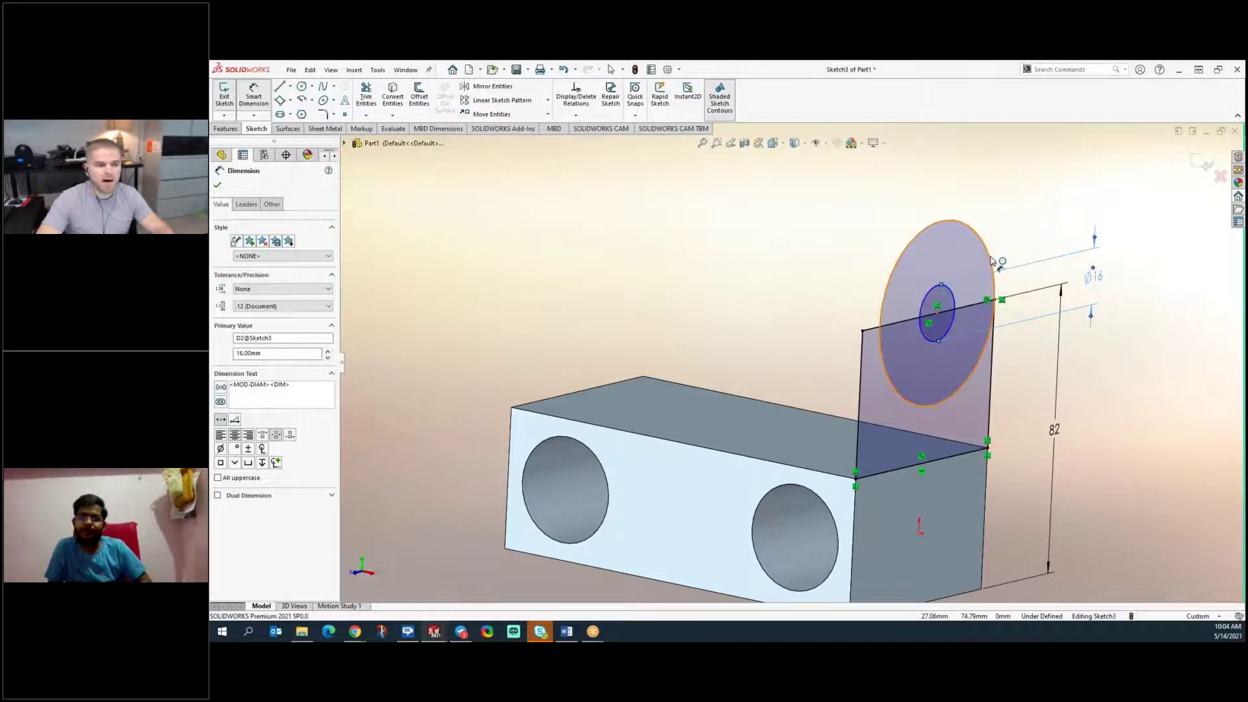
click(1144, 278)
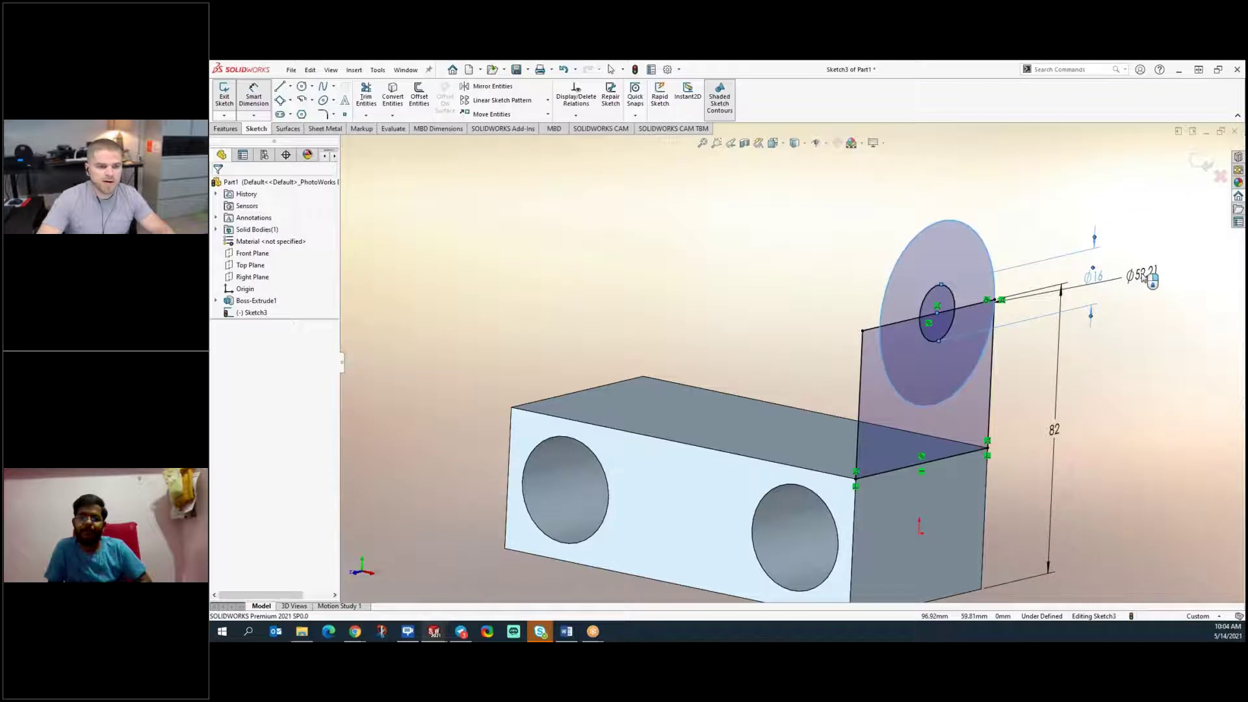
text(60)
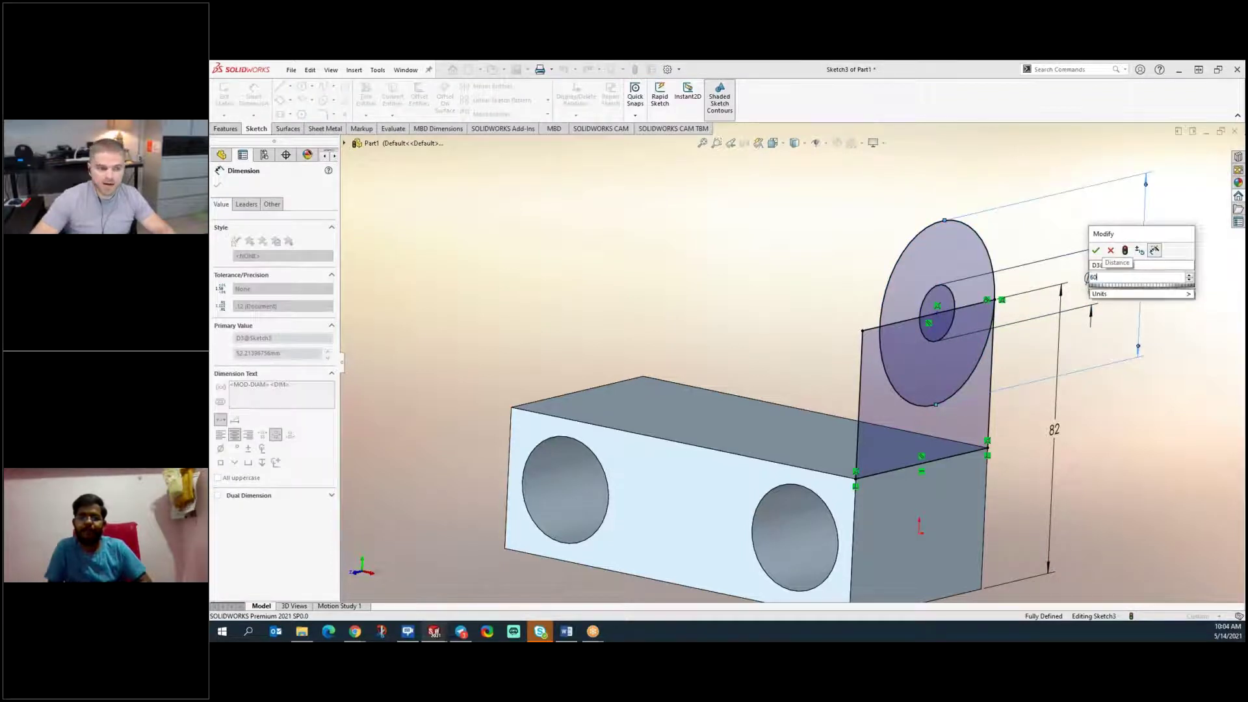
key(Return)
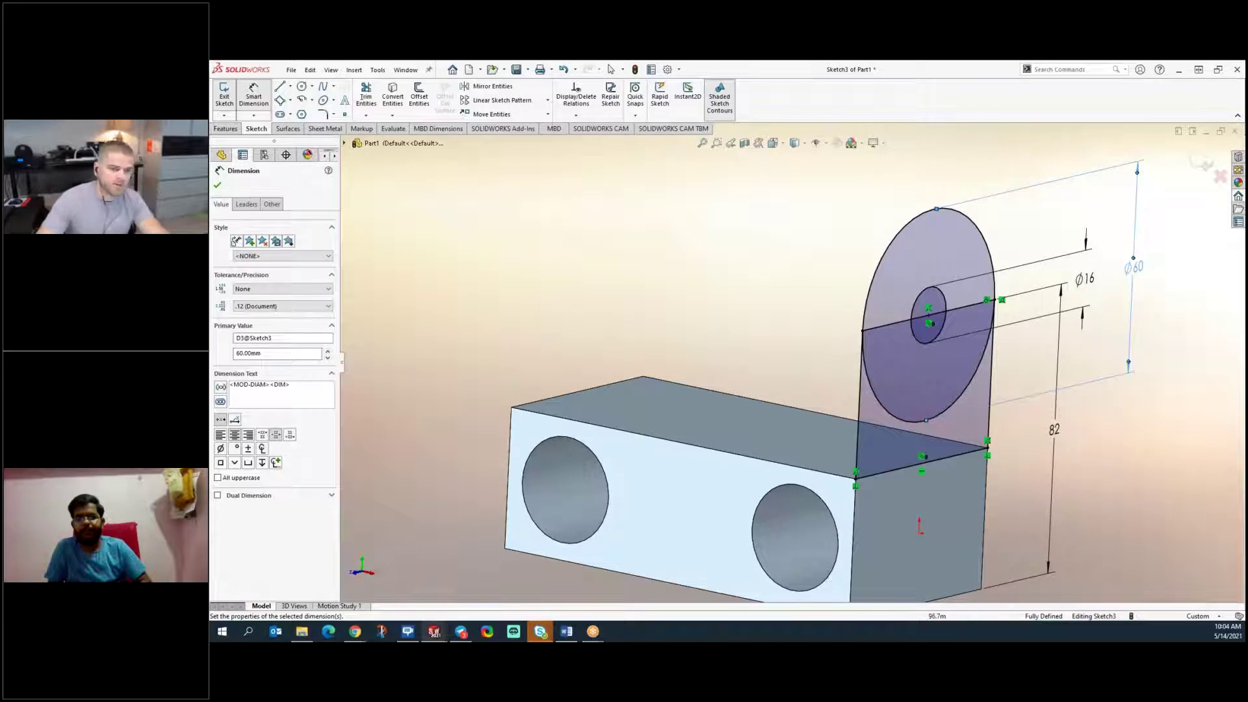
- Exit the upright's sketch and turn Instant3D back on
scroll(963, 511, up, 2)
middle_drag(980, 535, 728, 512)
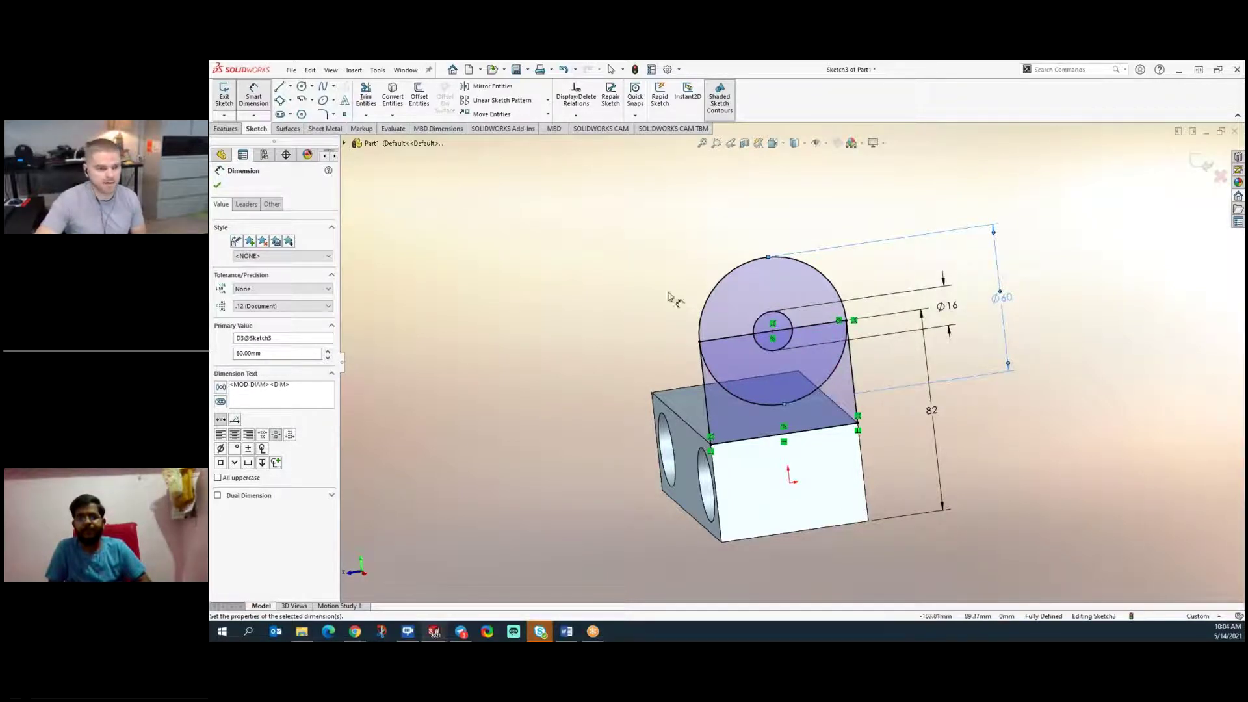
click(1199, 165)
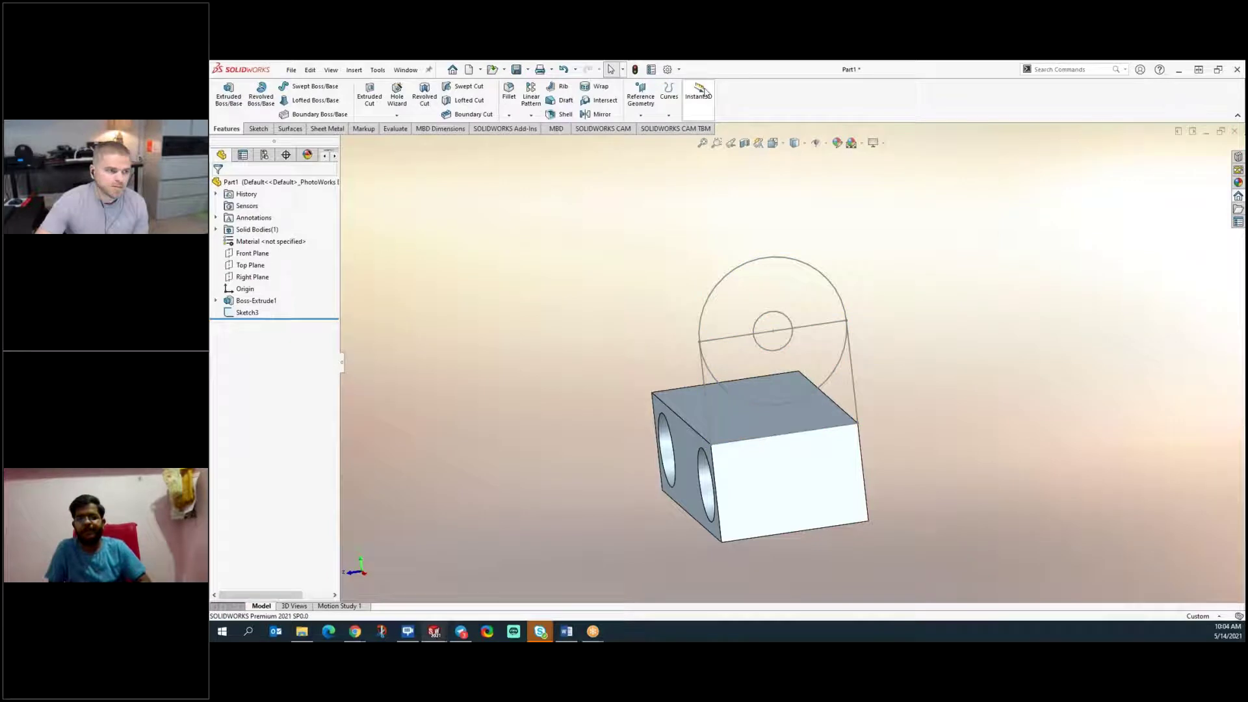
click(706, 94)
middle_drag(611, 281, 643, 292)
scroll(865, 421, down, 3)
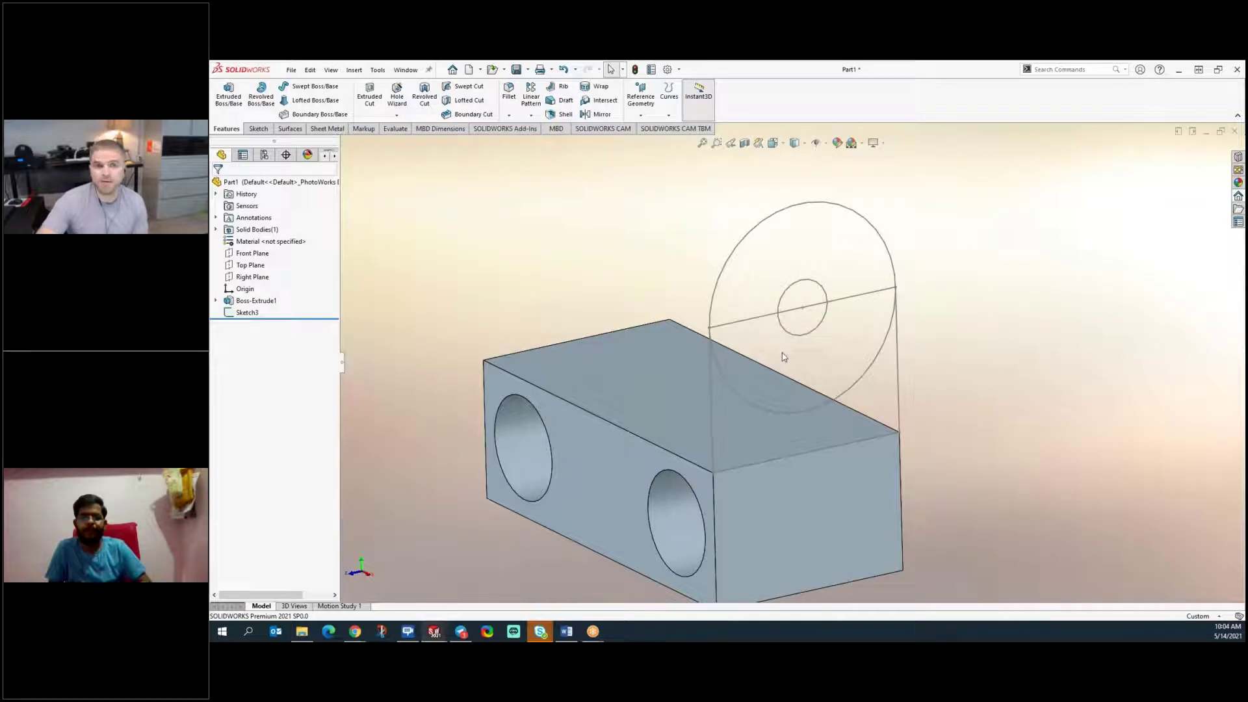
click(899, 356)
click(229, 97)
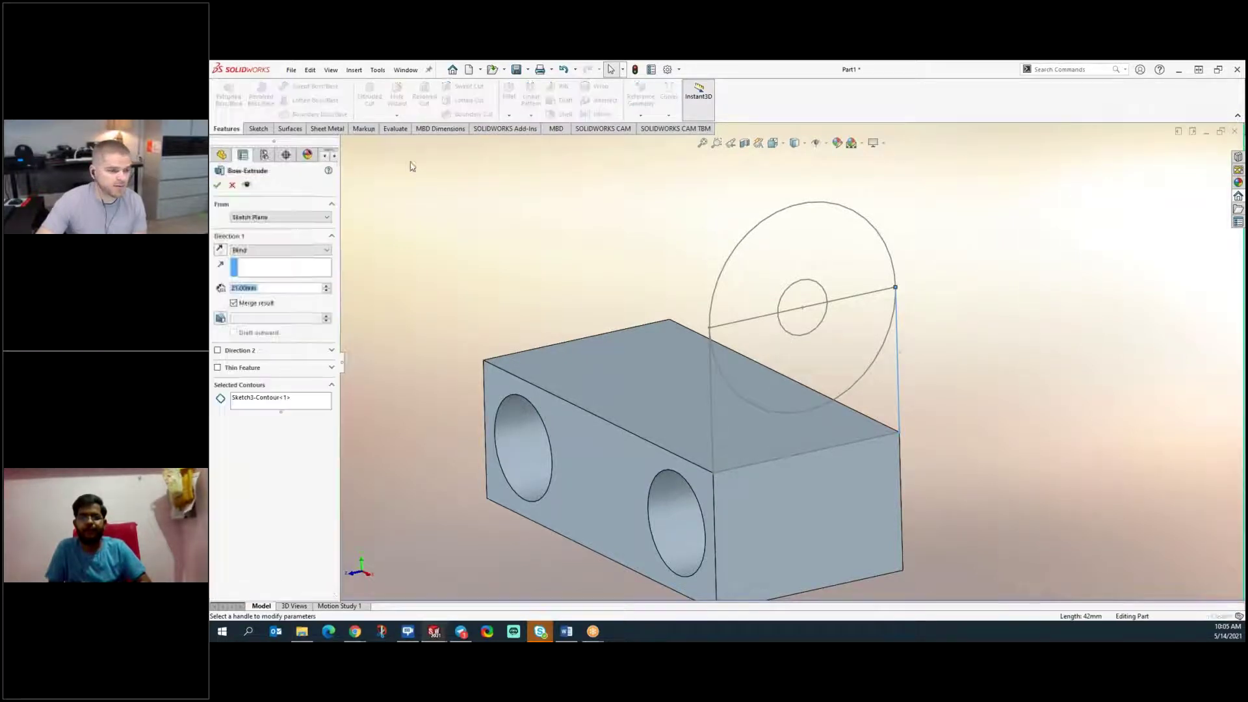
right_click(291, 405)
click(315, 410)
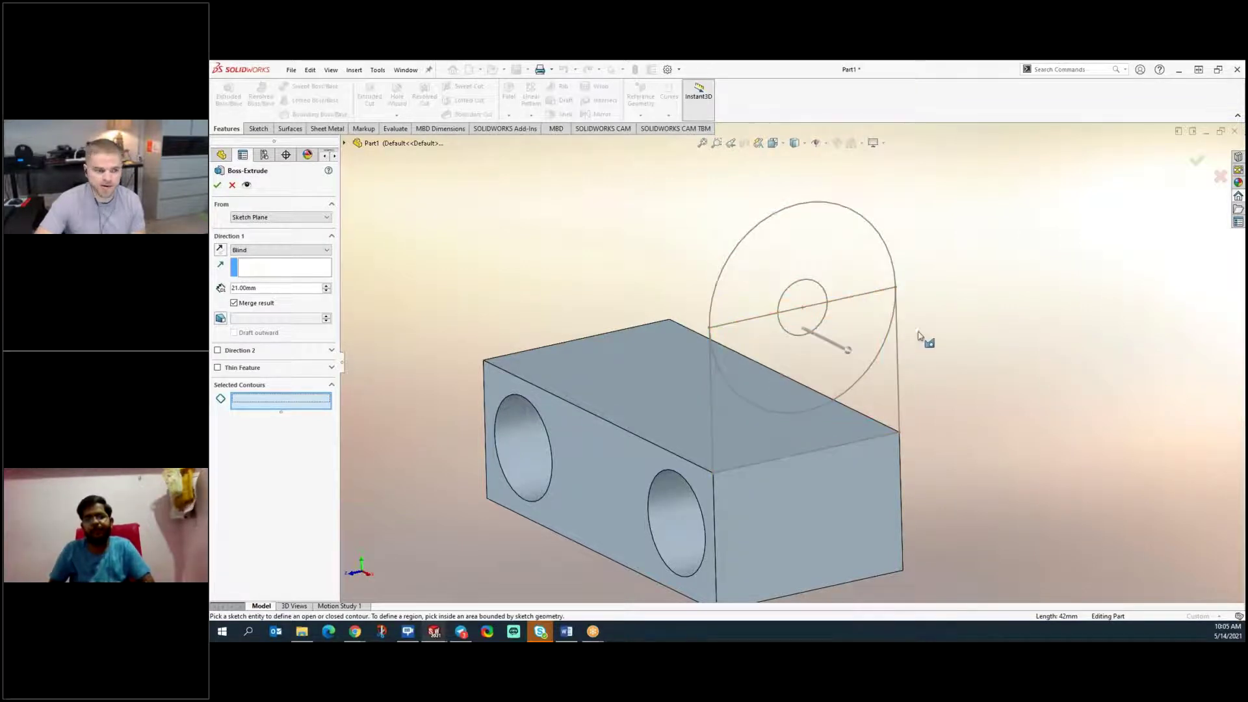
click(873, 406)
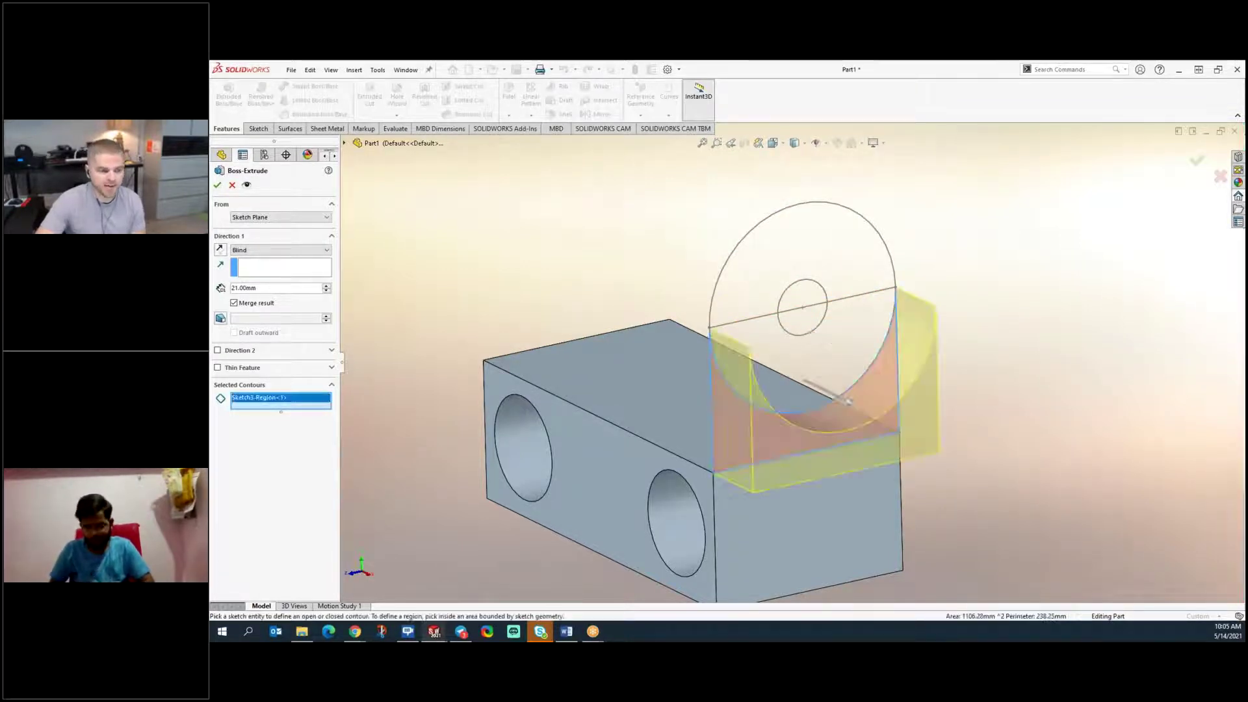
drag(846, 403, 773, 361)
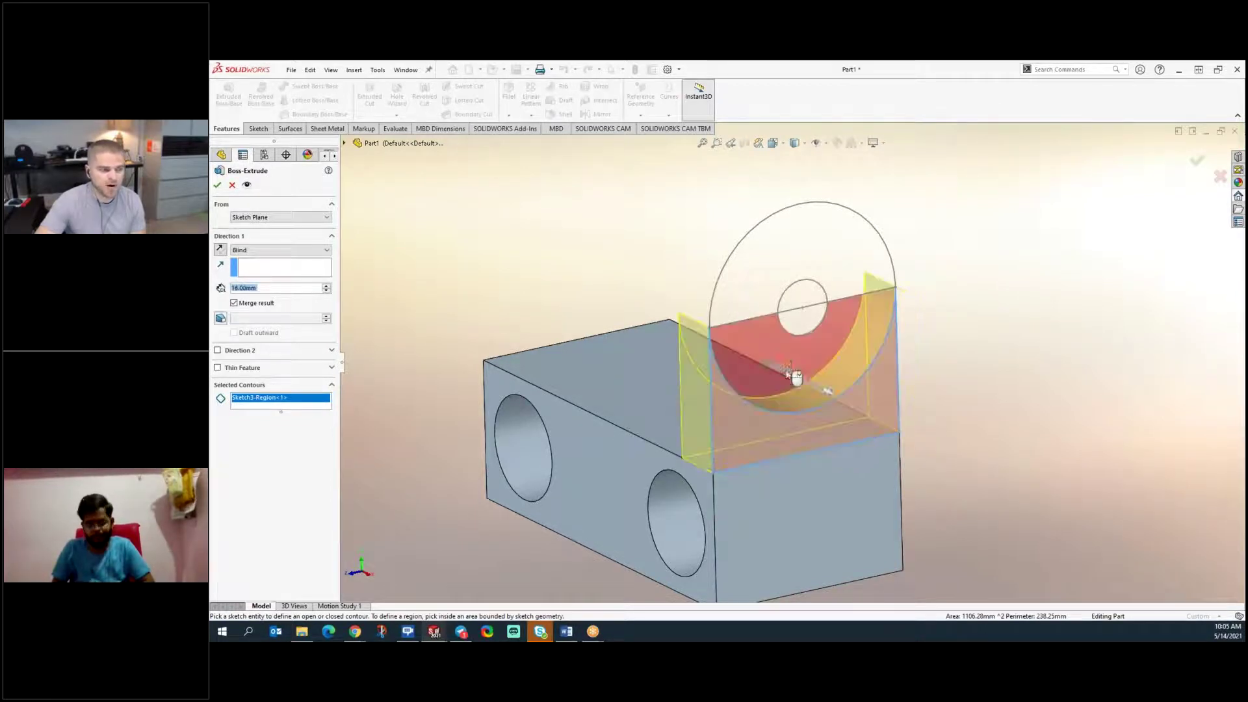
mouse_move(514, 556)
middle_down()
mouse_move(574, 521)
mouse_move(594, 560)
mouse_move(526, 539)
middle_up()
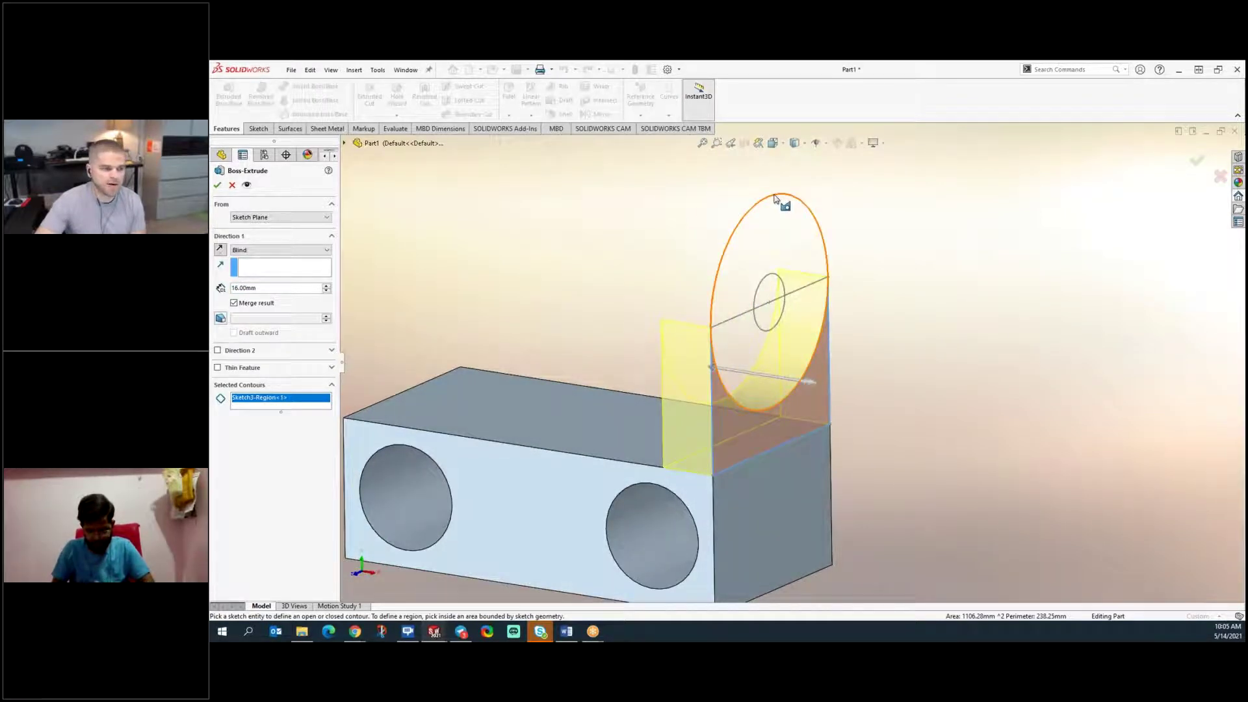
click(232, 185)
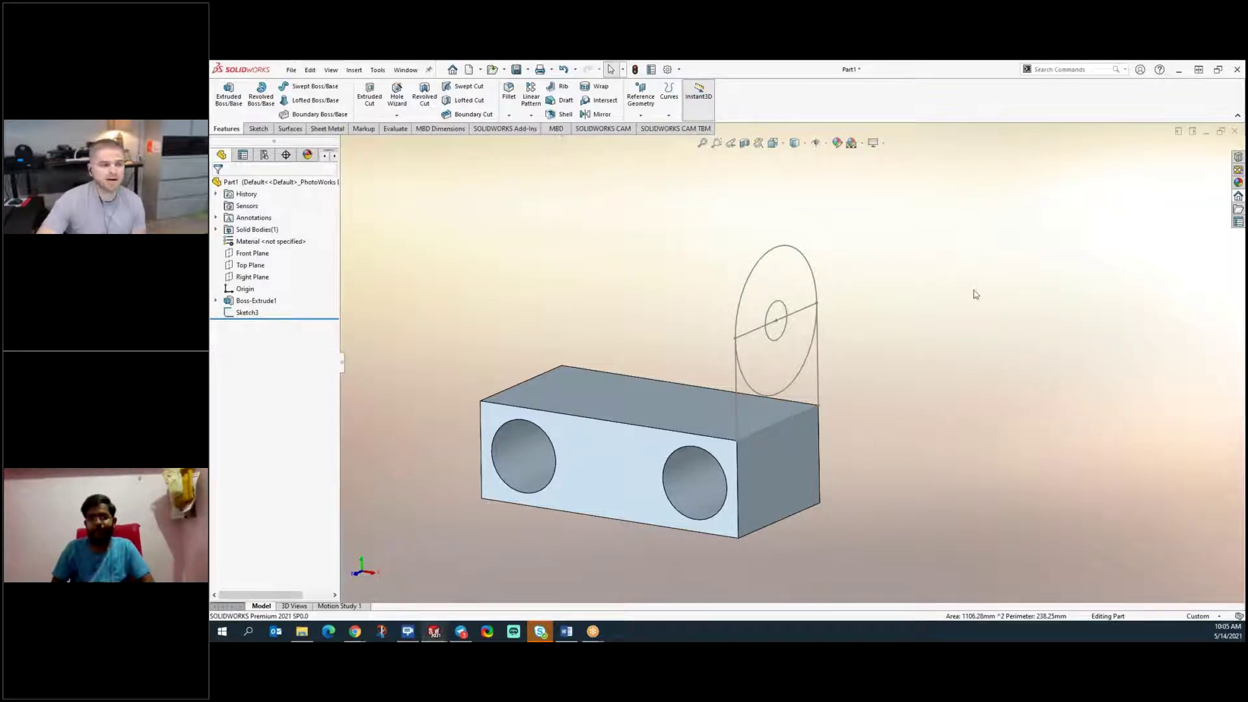
- Use the Contour Select Tool to pick the 60 mm circle and extrude it freehand back over the block
right_click(890, 282)
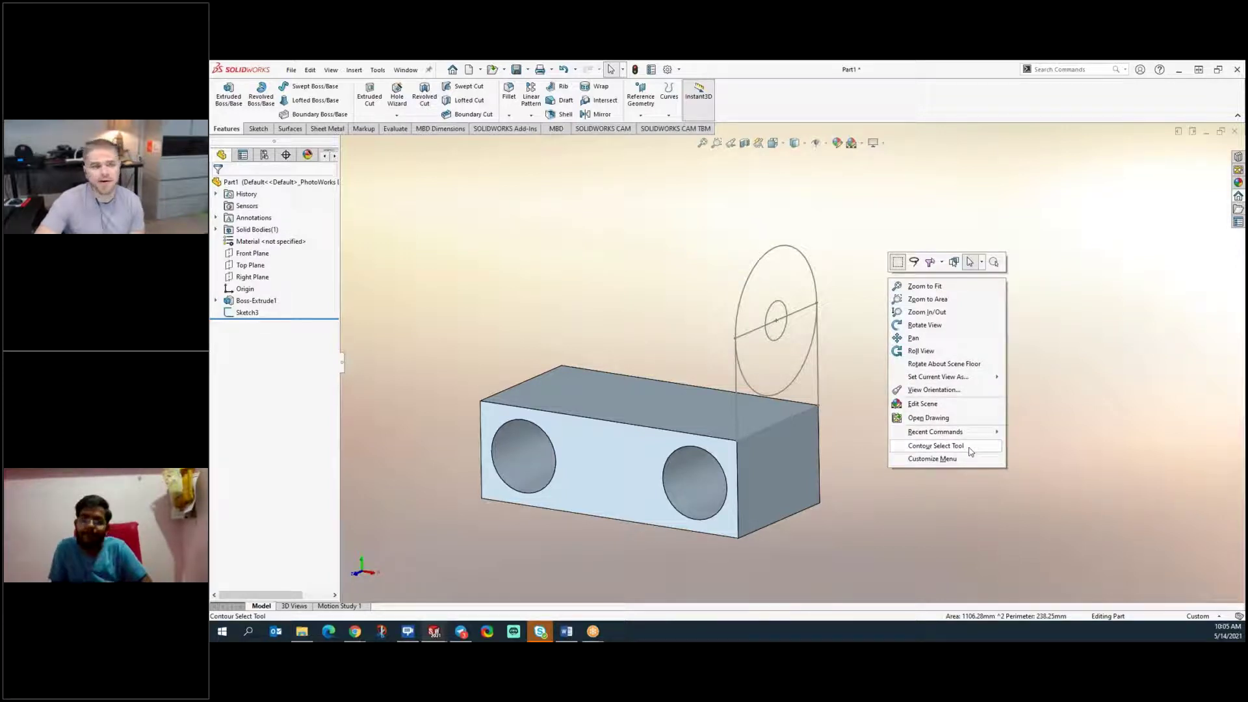
click(936, 446)
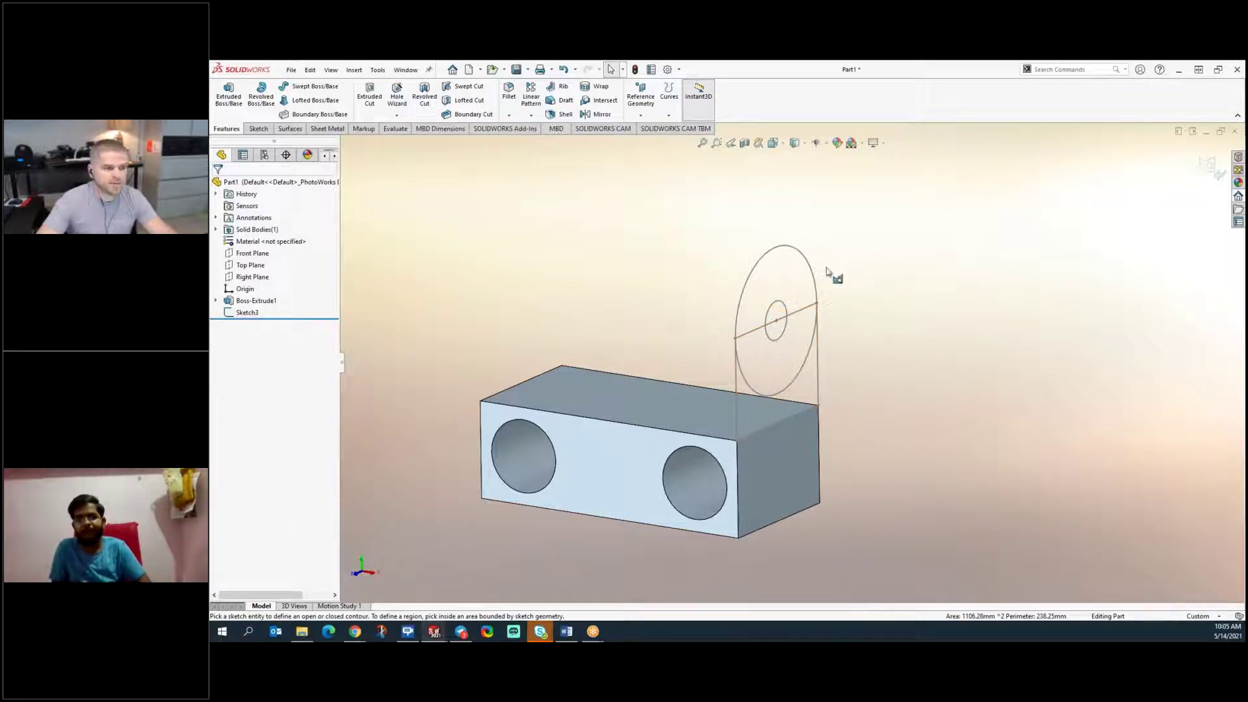
click(817, 291)
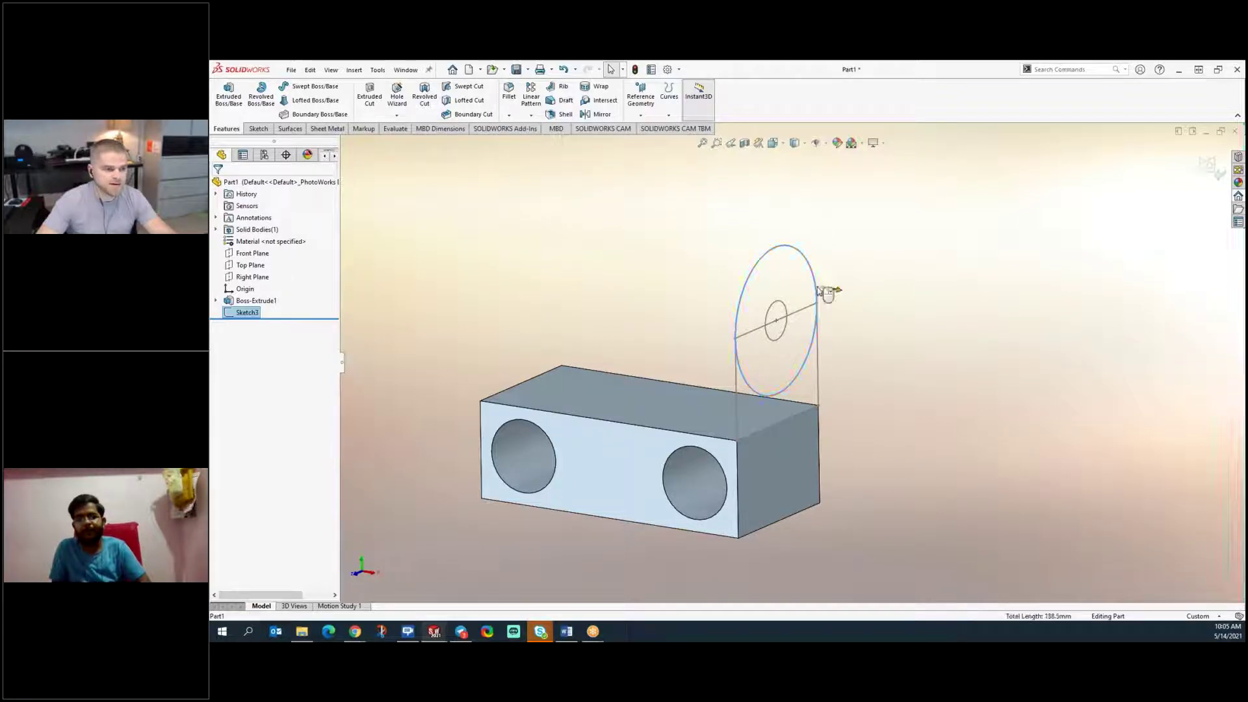
mouse_move(828, 290)
mouse_down()
mouse_move(808, 266)
mouse_move(798, 273)
mouse_up()
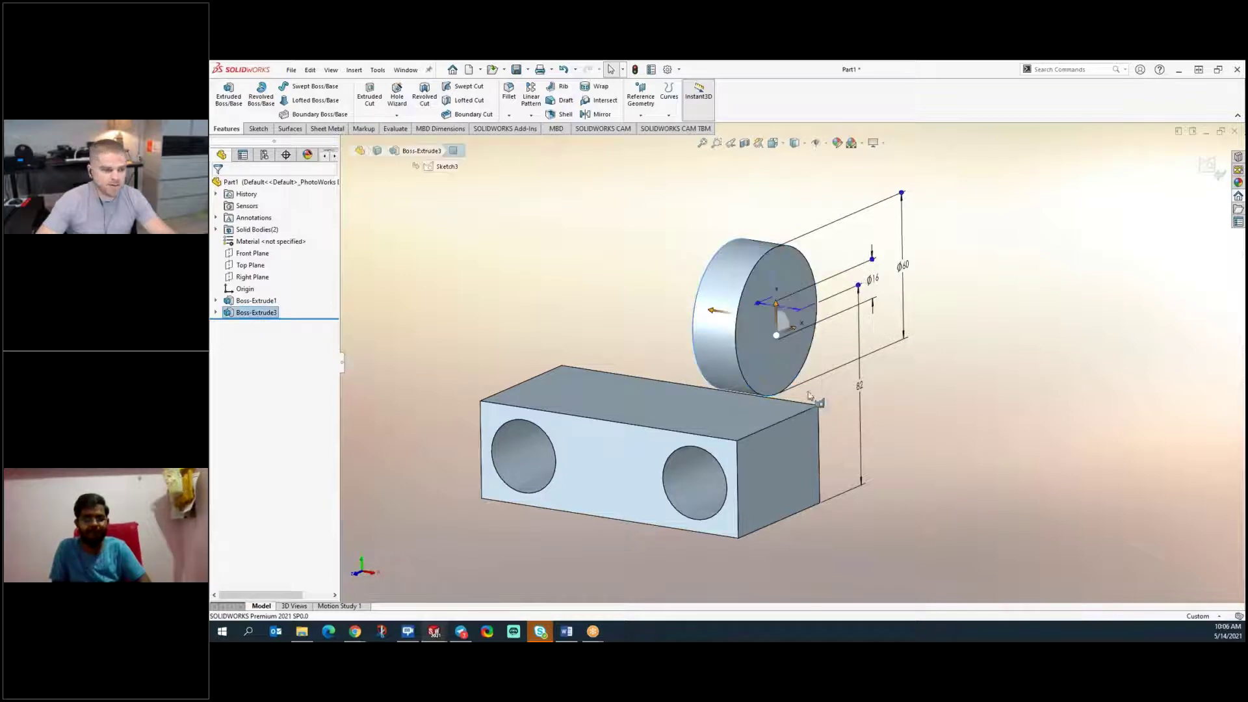
- Show the absorbed upright sketch and extrude its region between the disc and the block freehand back over the block
middle_drag(947, 344, 925, 360)
click(216, 312)
click(241, 324)
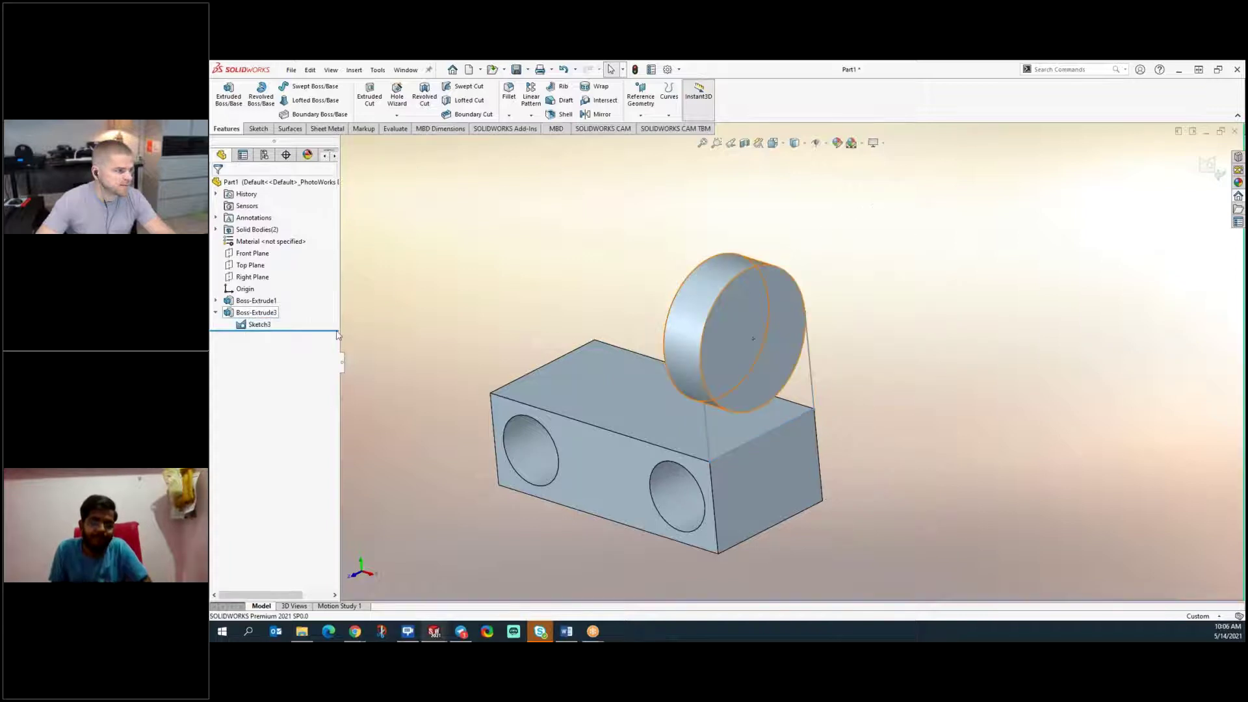
click(807, 394)
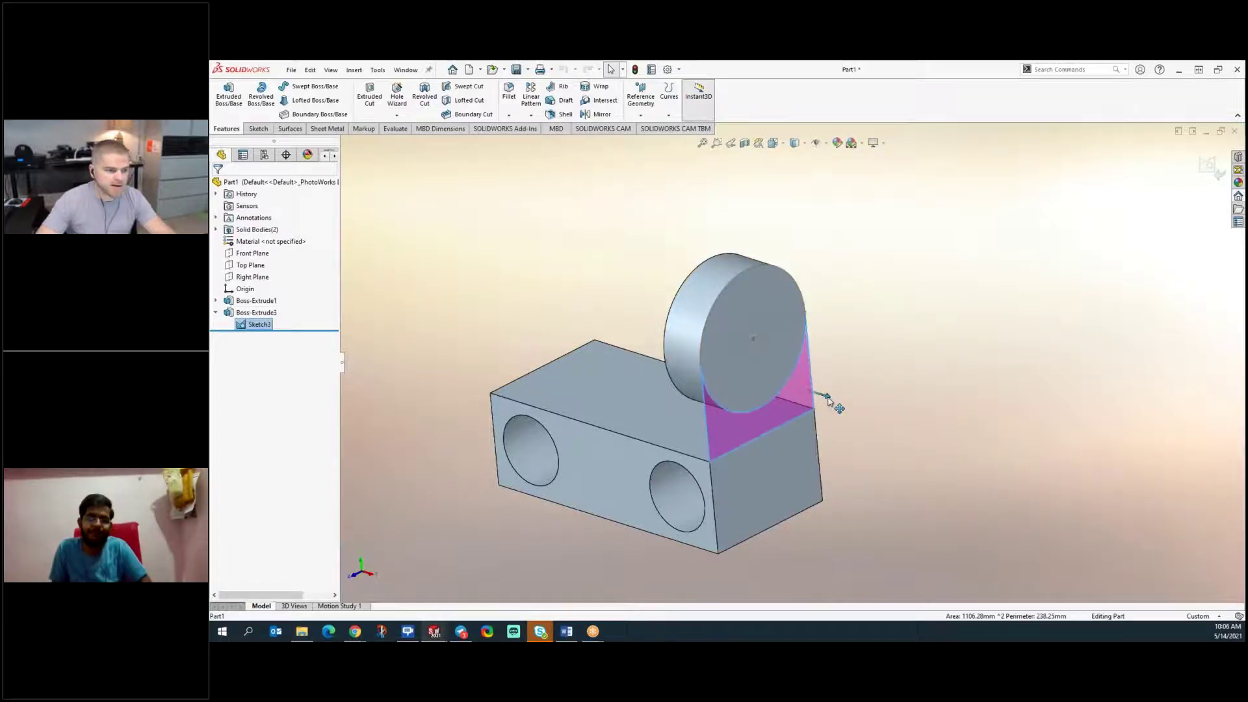
drag(815, 392, 810, 384)
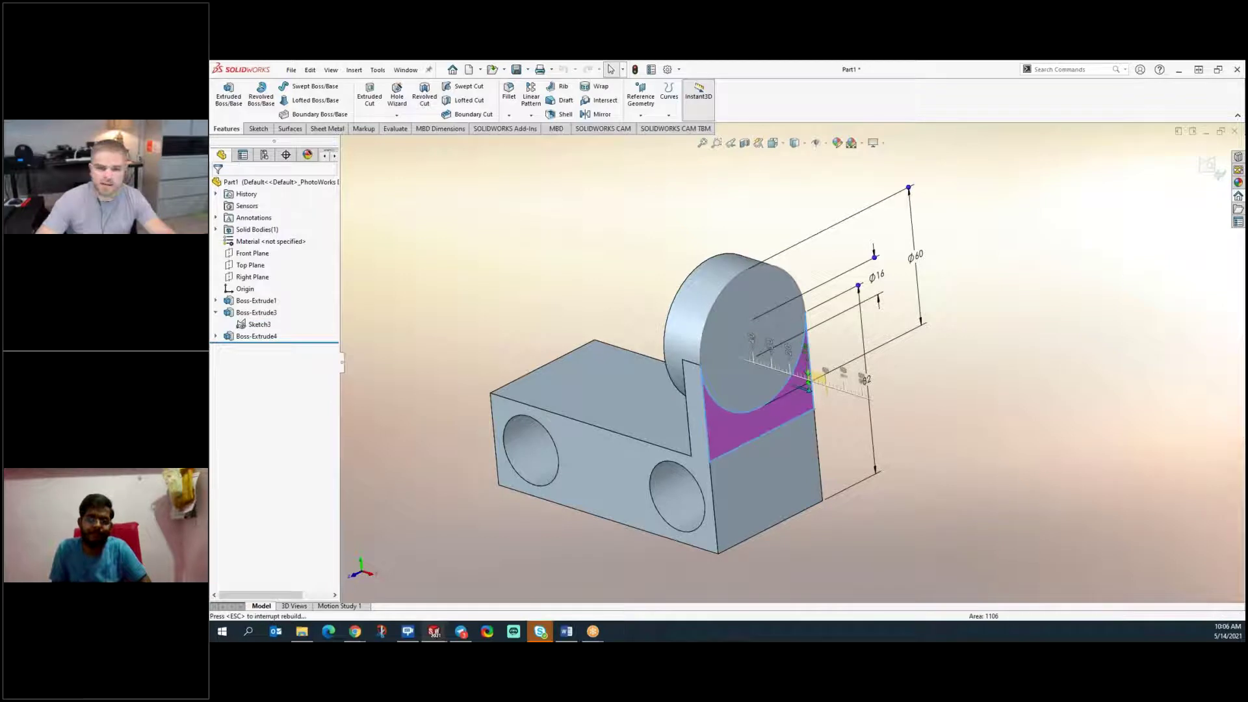
- Pull the 16 mm circle's contour back through the upright with Instant3D to cut a hole
click(748, 340)
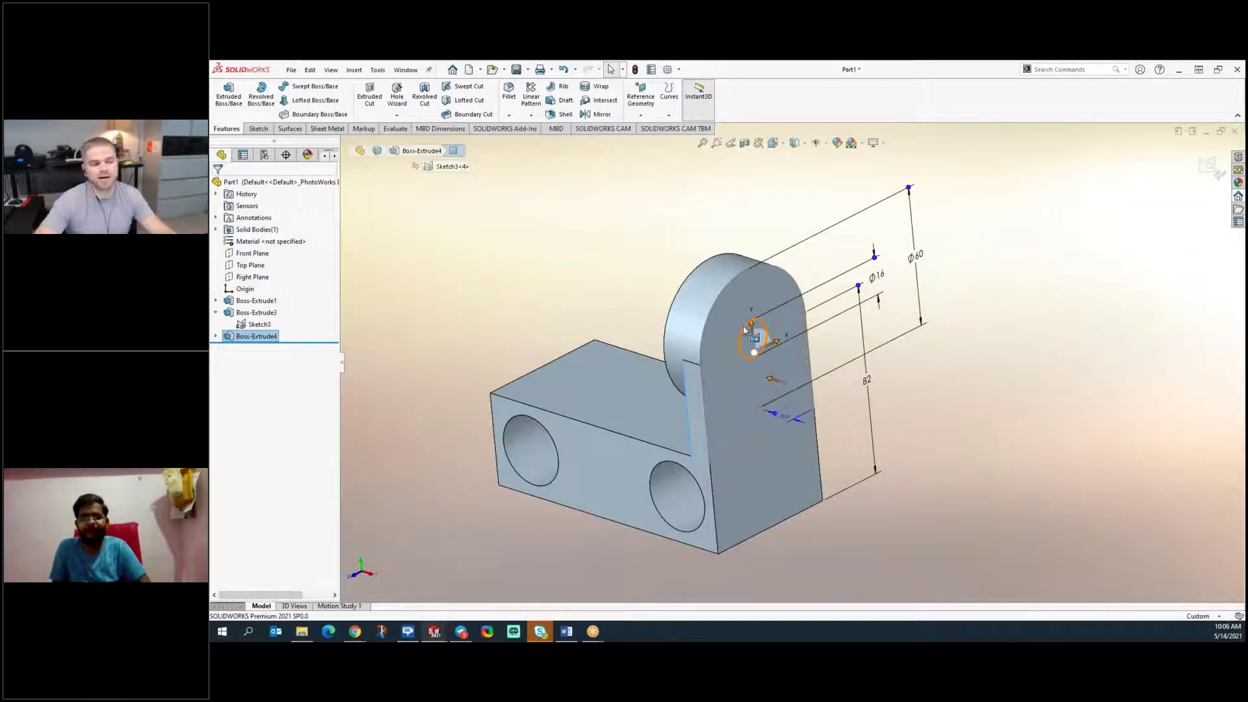
click(763, 332)
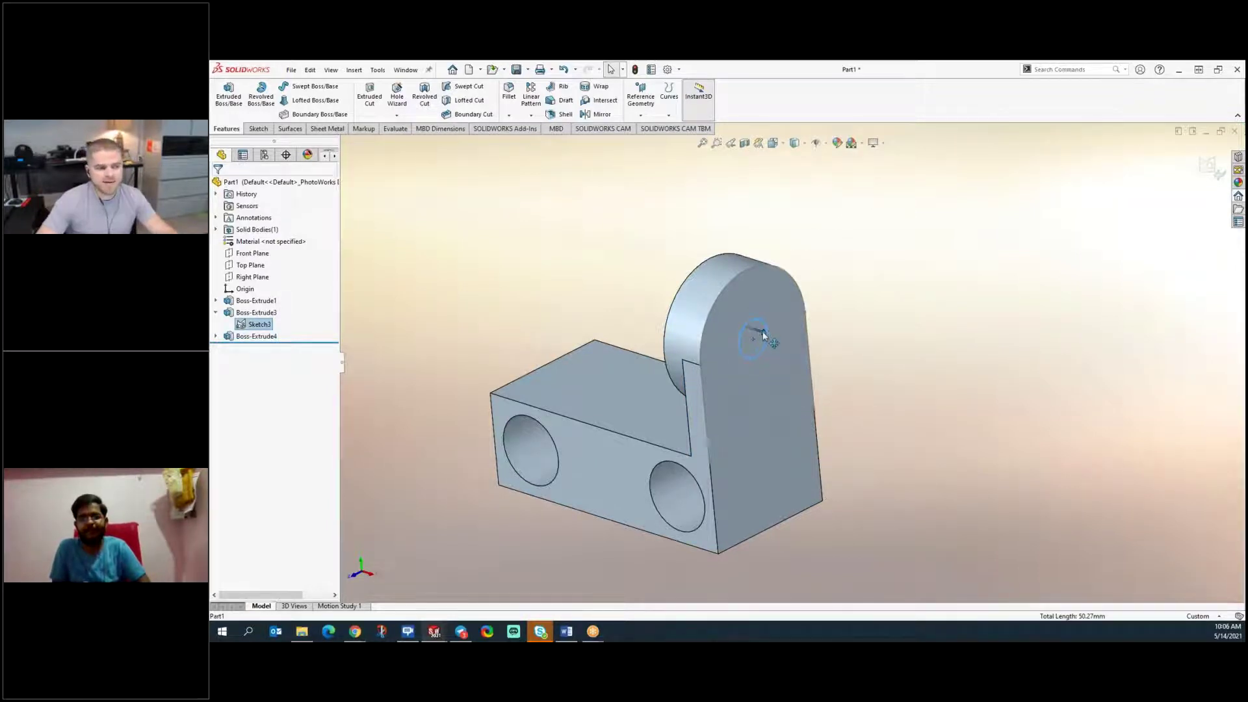
drag(765, 334, 1001, 421)
drag(874, 375, 617, 284)
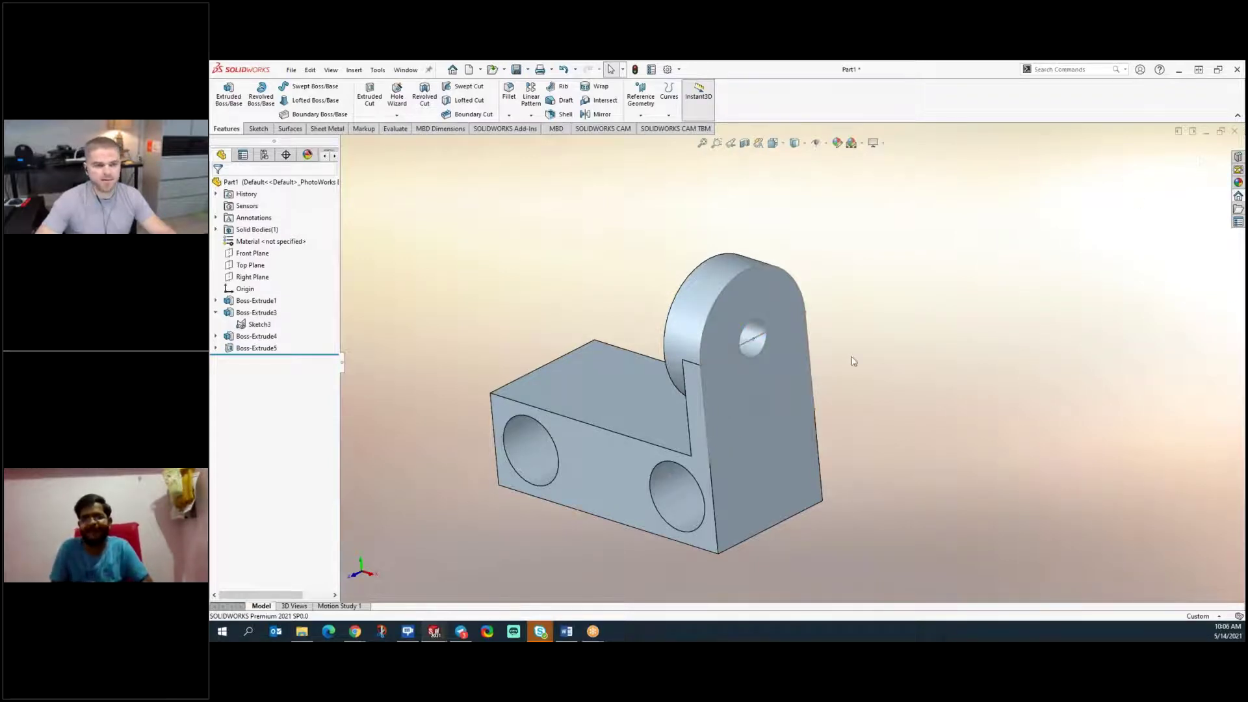
- Hide the upright's sketch that still shows across the hole
click(773, 339)
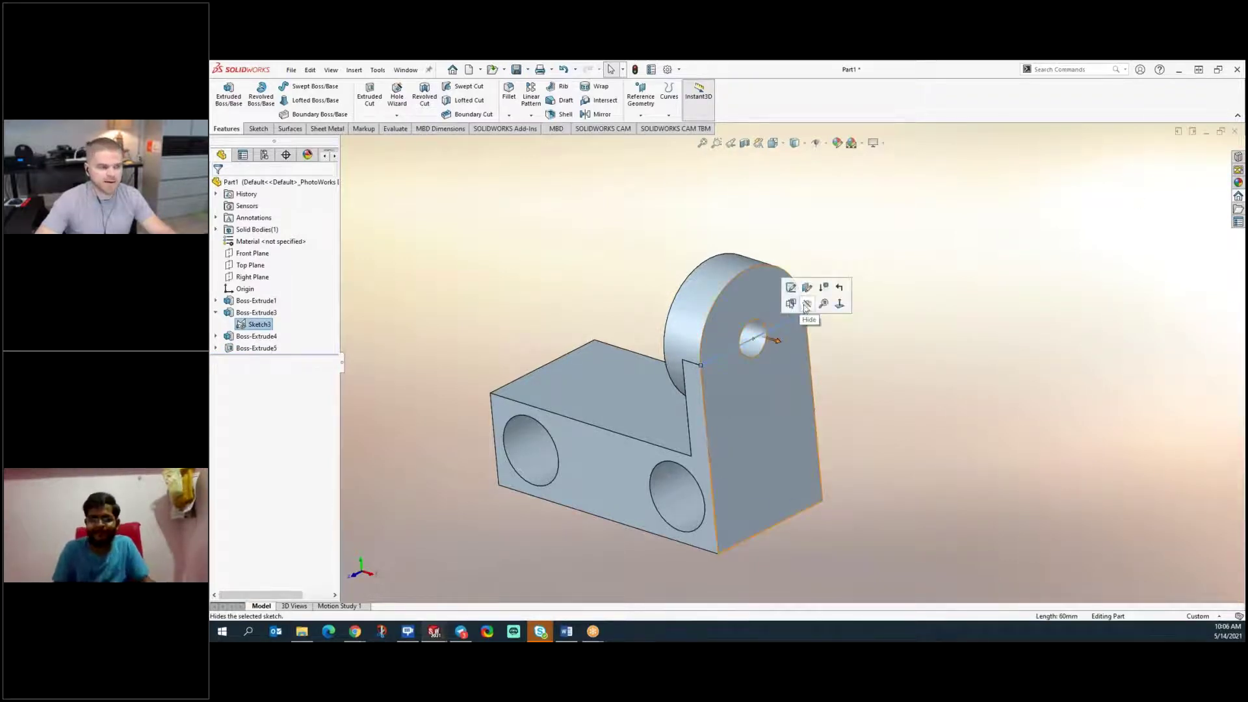
middle_drag(880, 457, 882, 362)
click(884, 364)
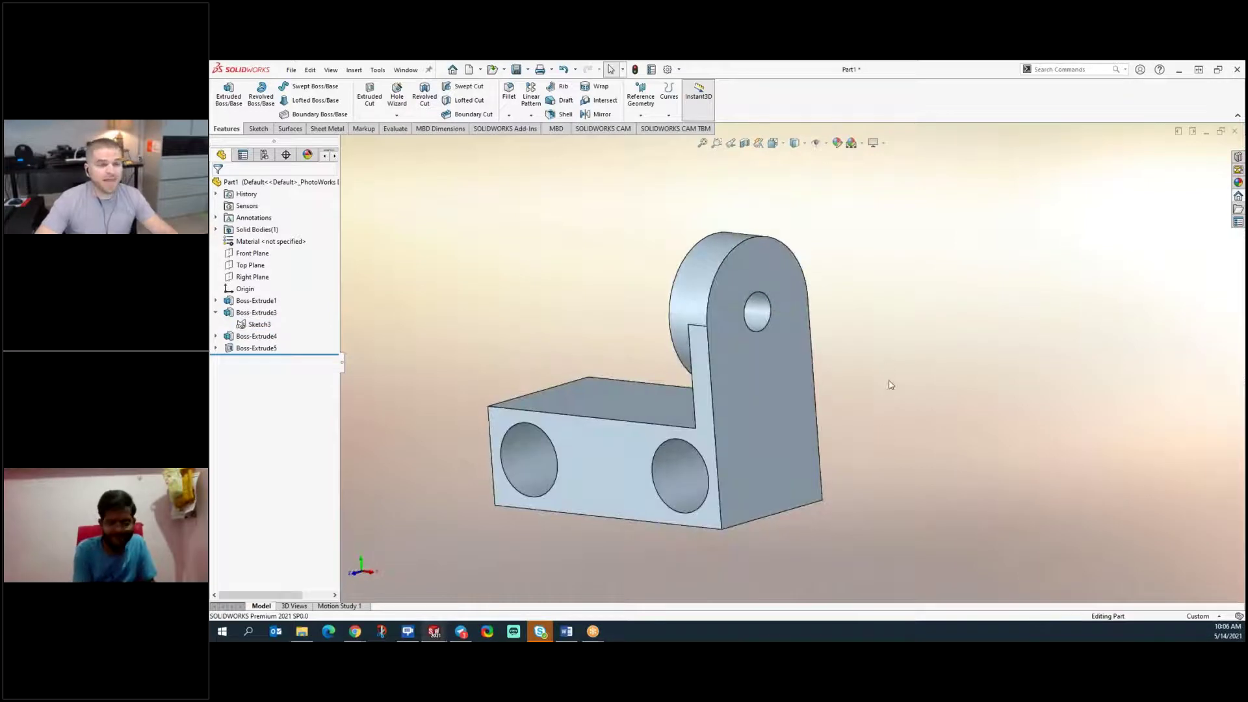
mouse_move(577, 295)
middle_down()
mouse_move(543, 281)
mouse_move(557, 282)
mouse_move(504, 304)
middle_up()
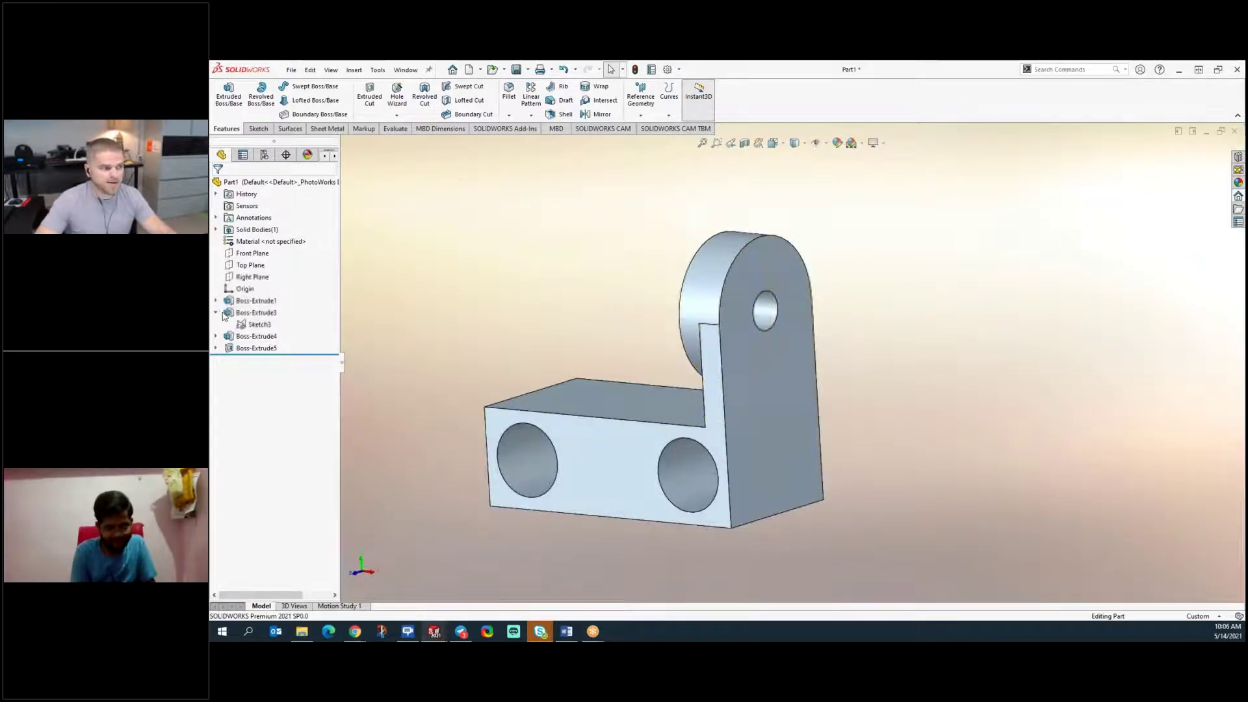
- Collapse the disc feature in the tree and inspect which geometry each of the two features below it forms
double_click(252, 313)
click(245, 325)
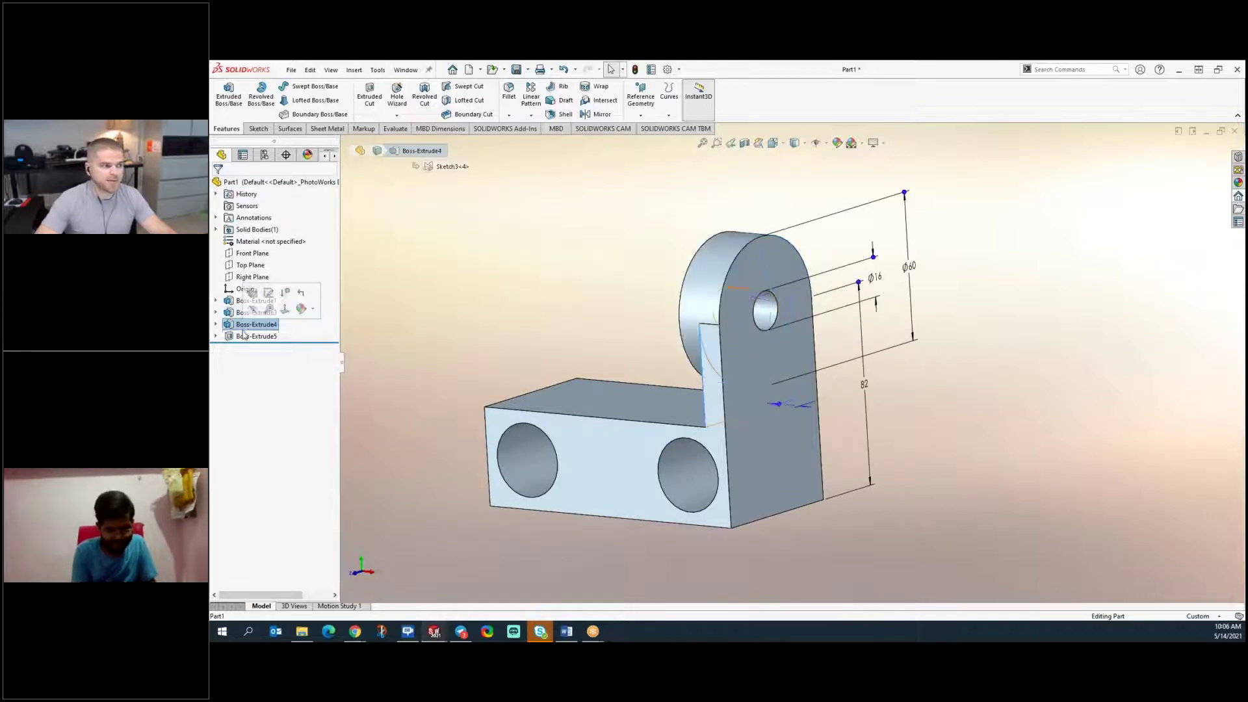
click(245, 338)
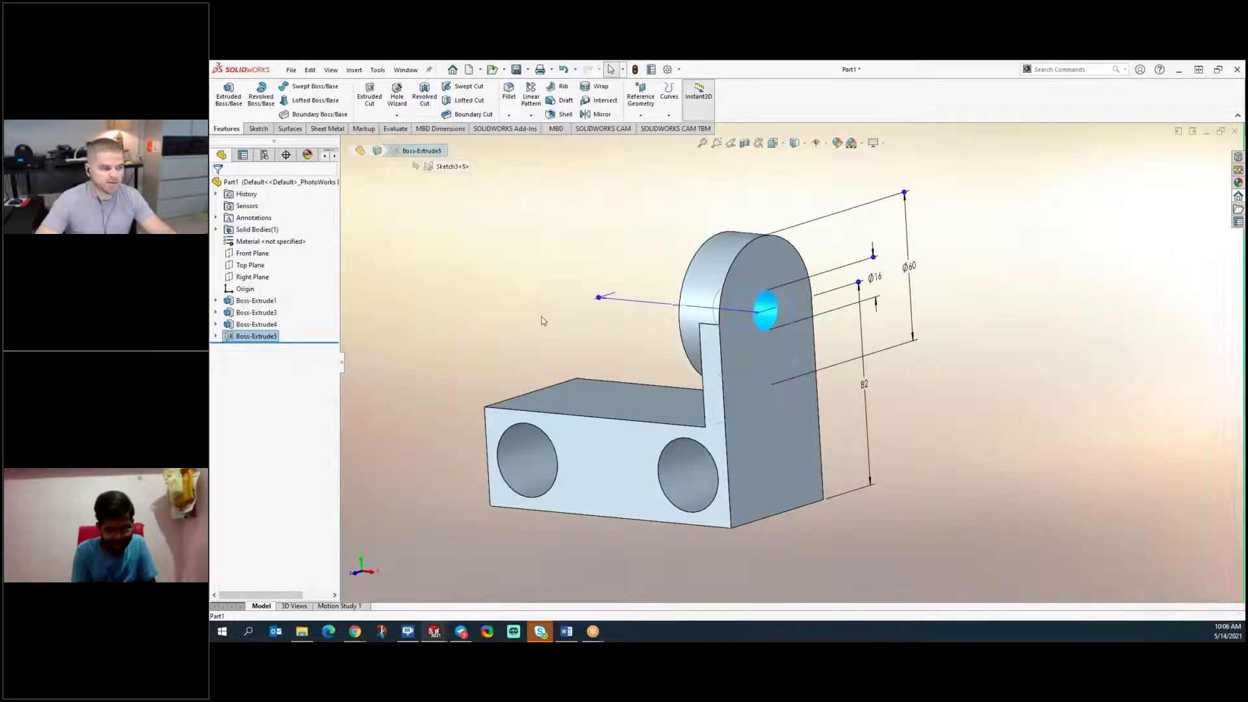
click(543, 321)
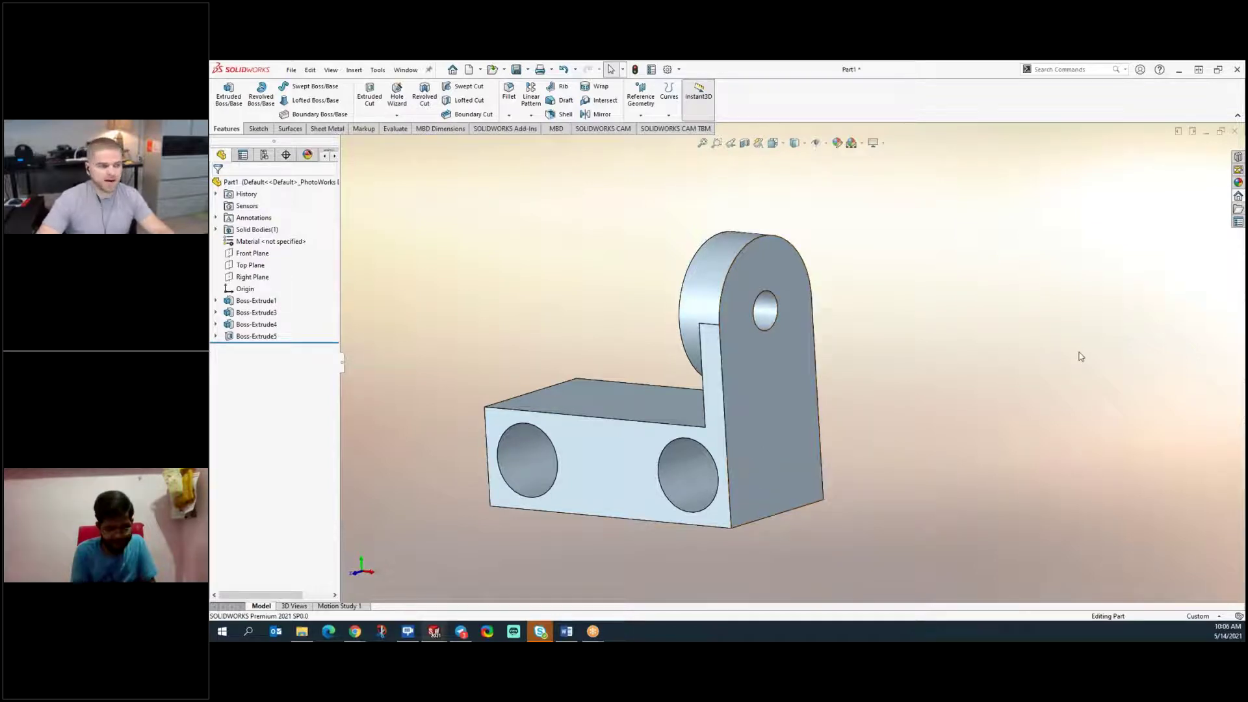
mouse_move(730, 342)
middle_down()
mouse_move(731, 352)
mouse_move(630, 334)
mouse_move(695, 316)
mouse_move(714, 355)
middle_up()
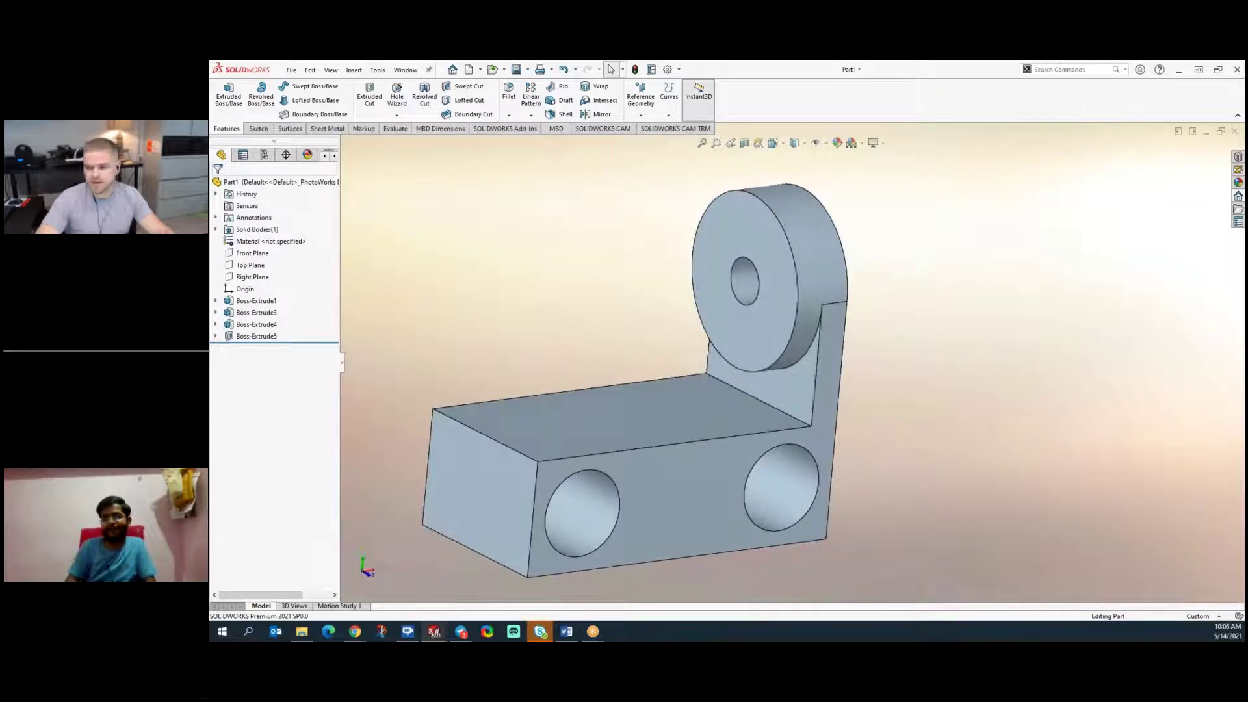
- Shorten the upright hole's cut depth freehand with Instant3D to about 5 mm
scroll(641, 344, down, 3)
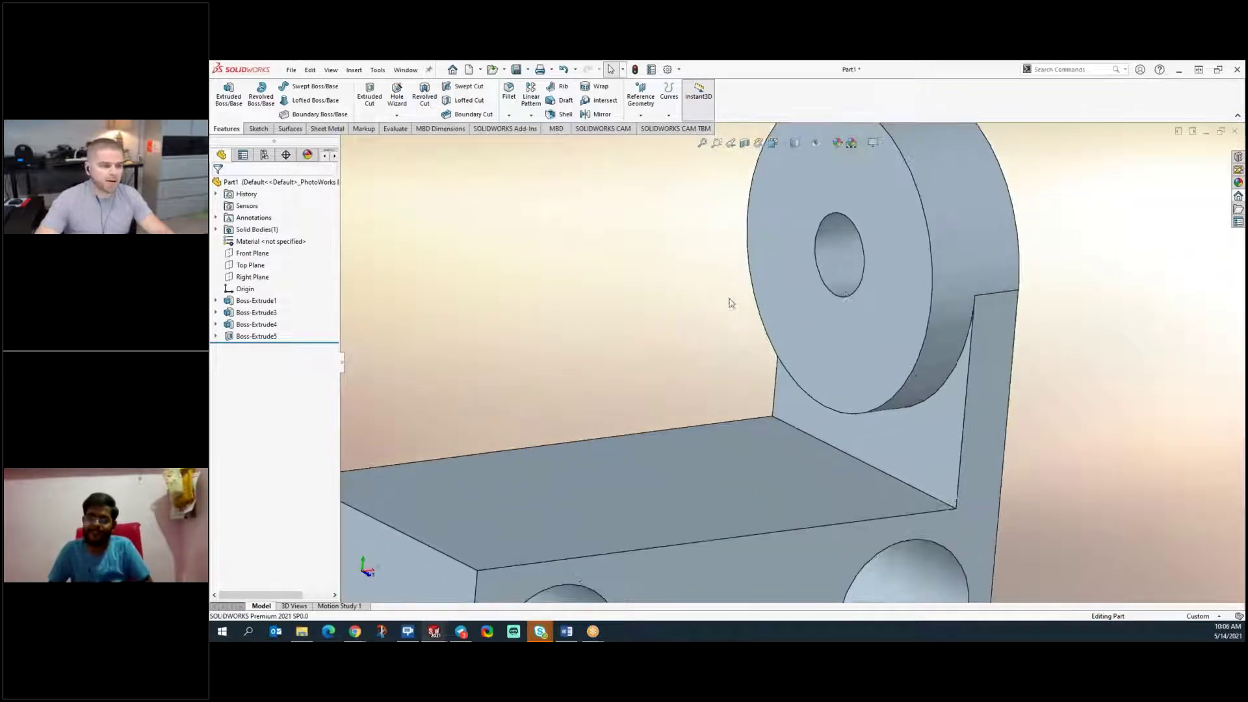
click(855, 276)
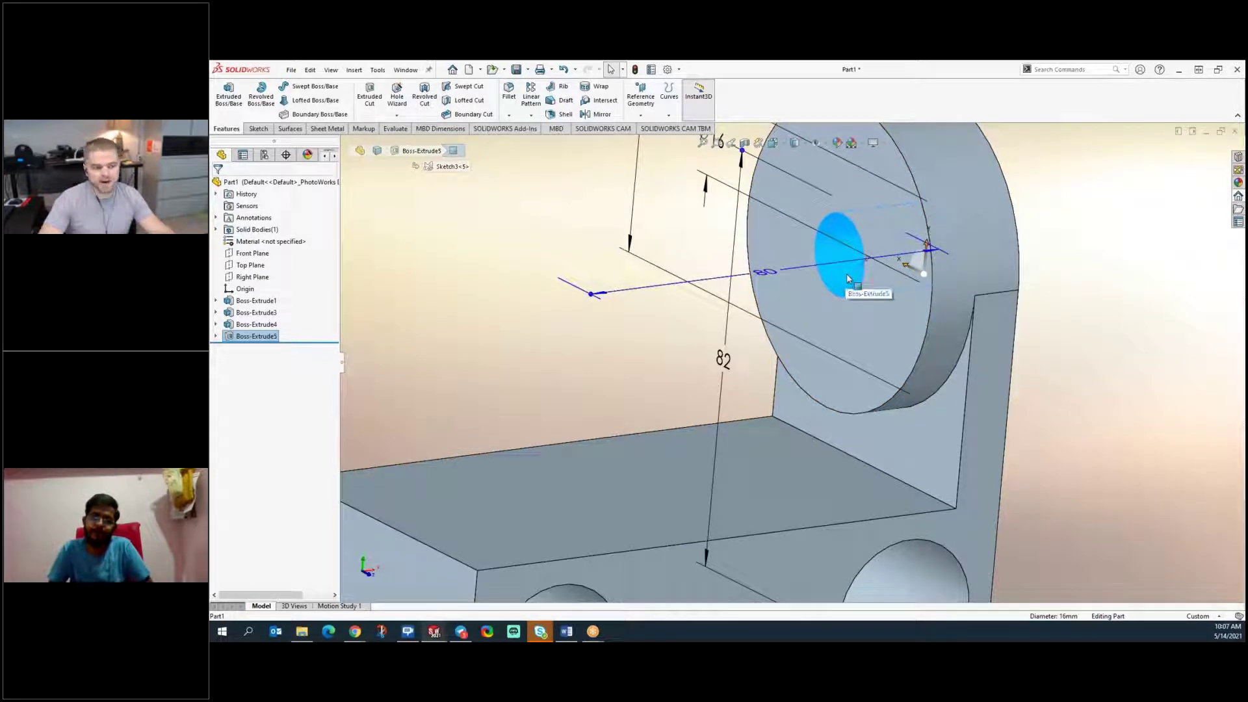
scroll(790, 364, up, 5)
middle_drag(790, 364, 698, 371)
scroll(822, 344, down, 4)
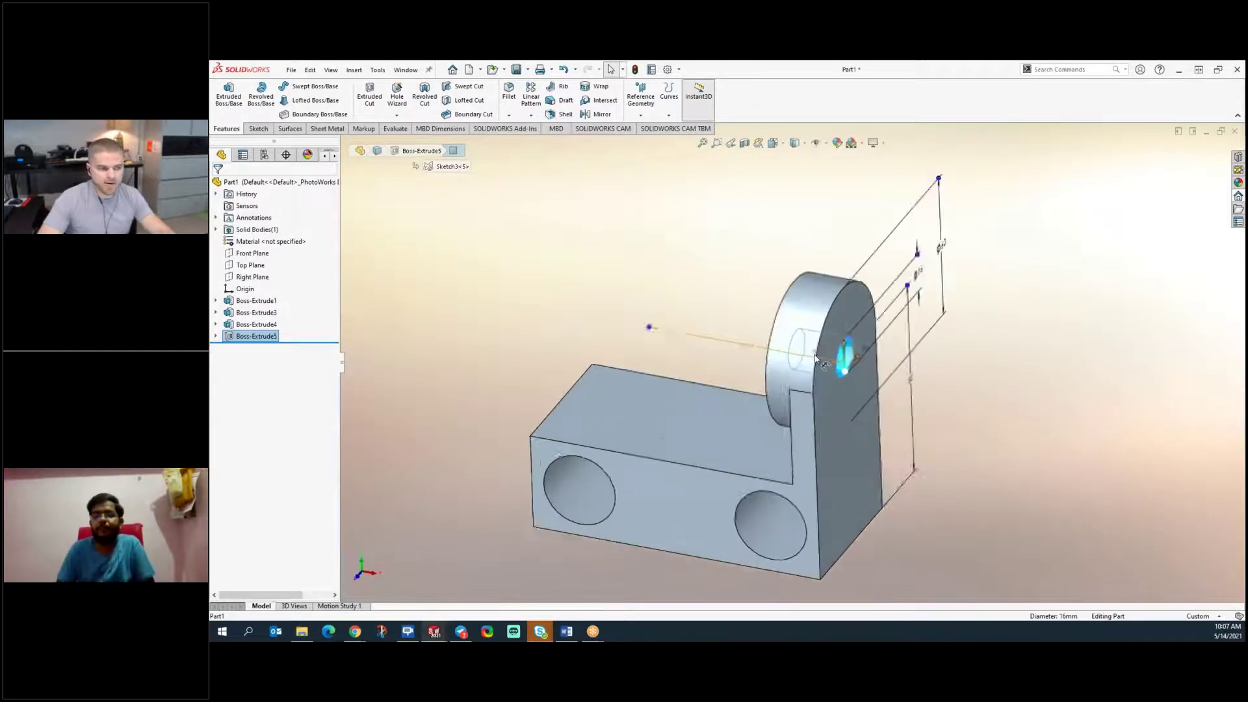
click(799, 319)
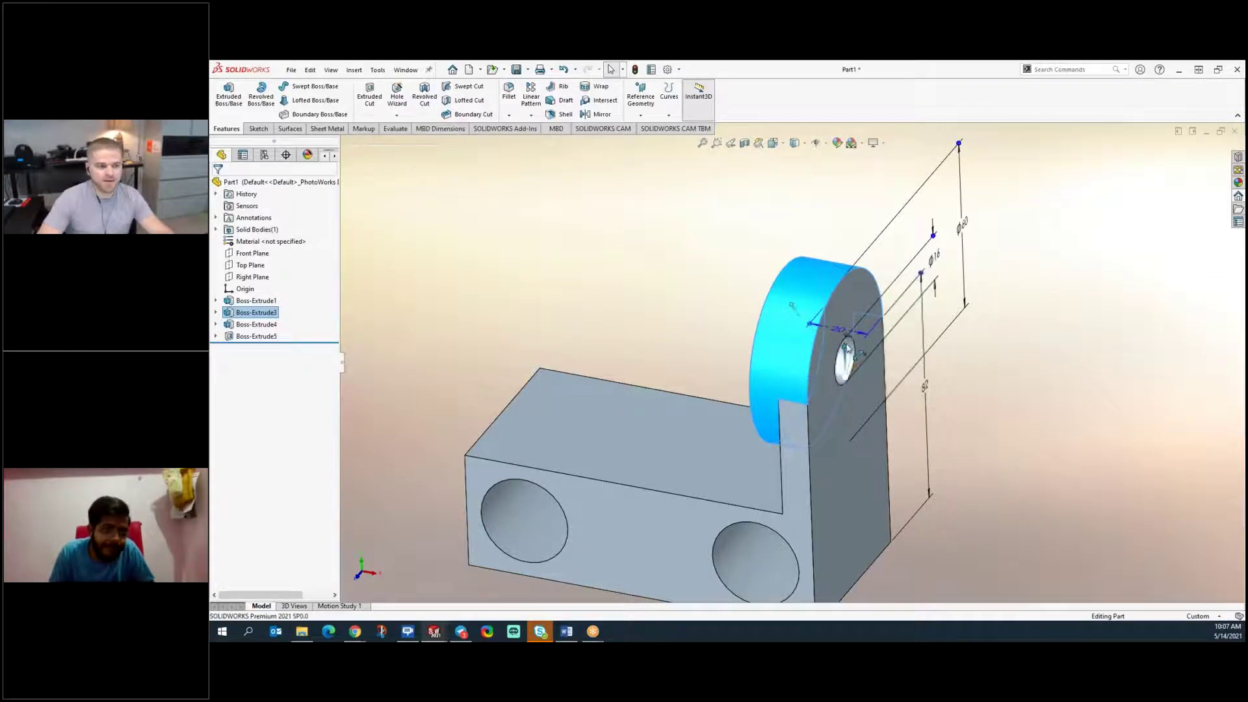
click(844, 357)
drag(844, 355, 829, 375)
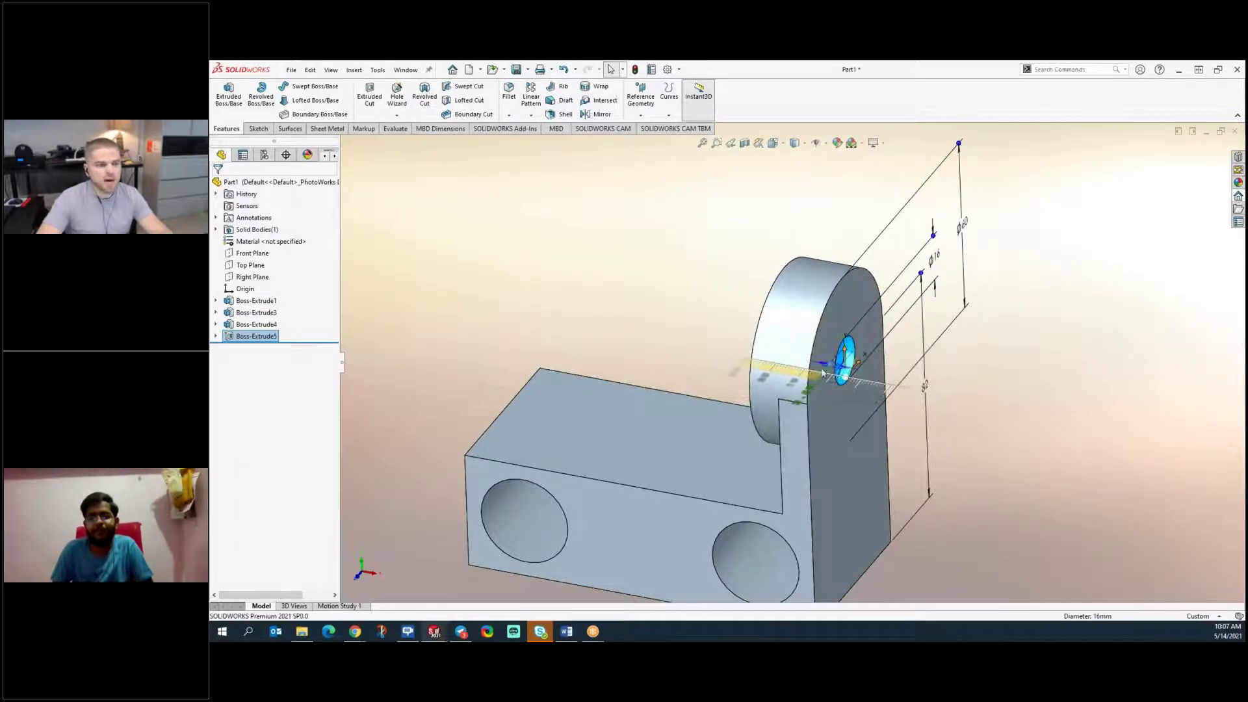
click(1008, 415)
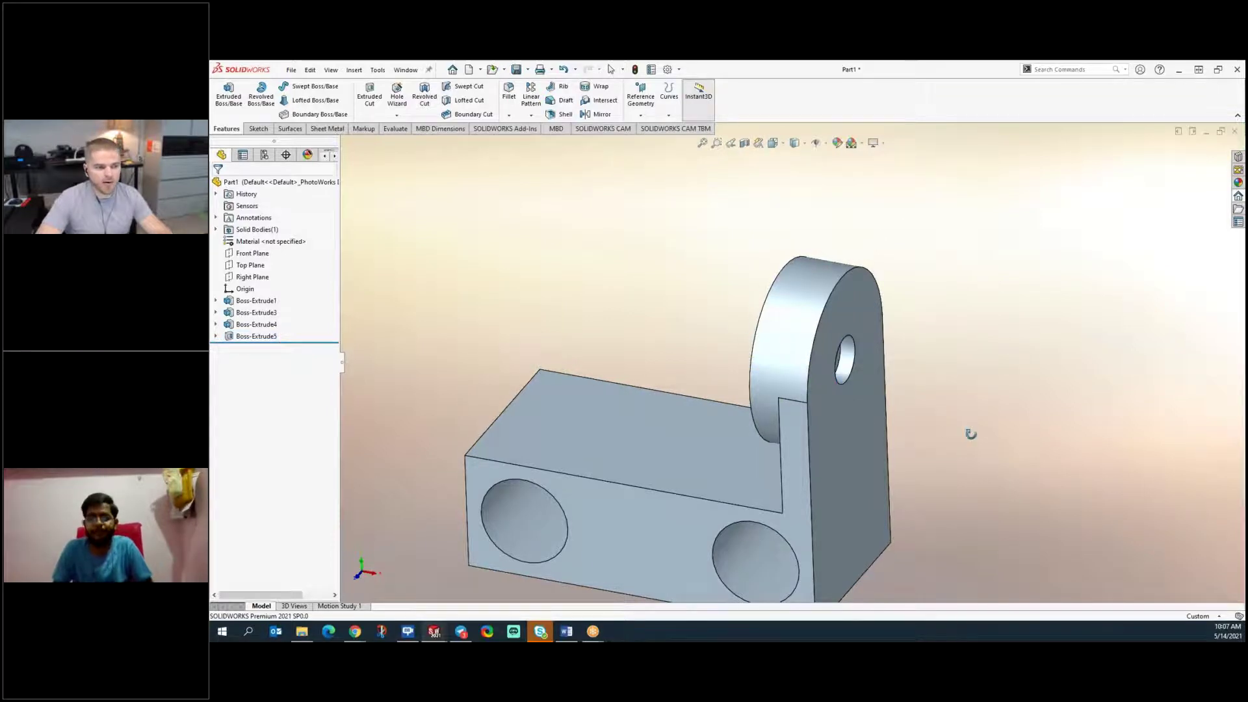
- Edit the upright hole's cut feature and set its Direction 1 end condition to Through All
scroll(905, 384, down, 8)
mouse_move(773, 369)
middle_down()
mouse_move(724, 351)
mouse_move(758, 376)
middle_up()
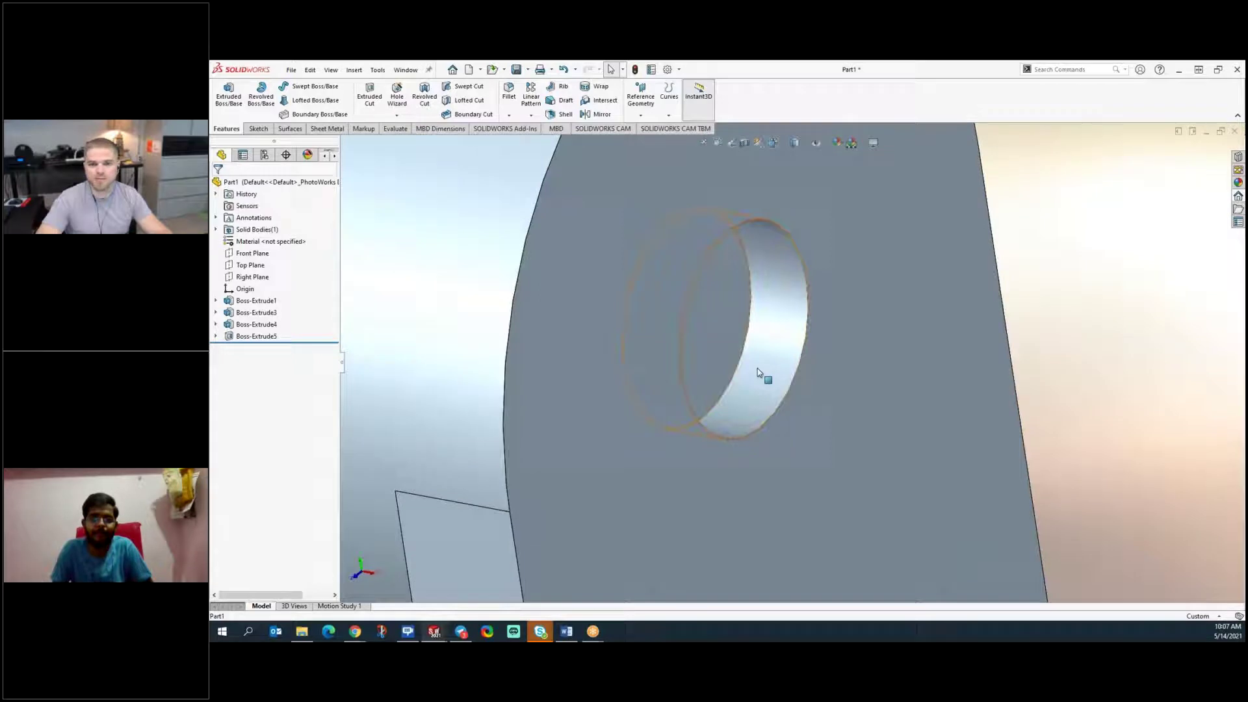
right_click(770, 317)
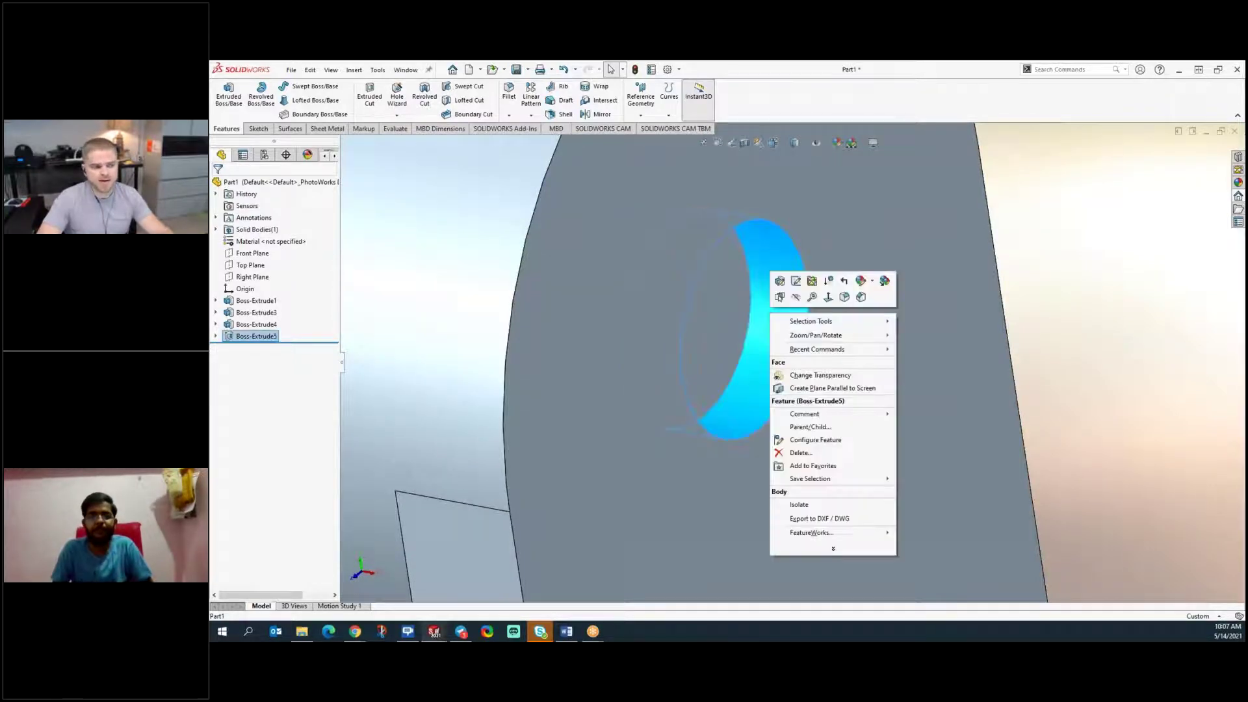
click(778, 298)
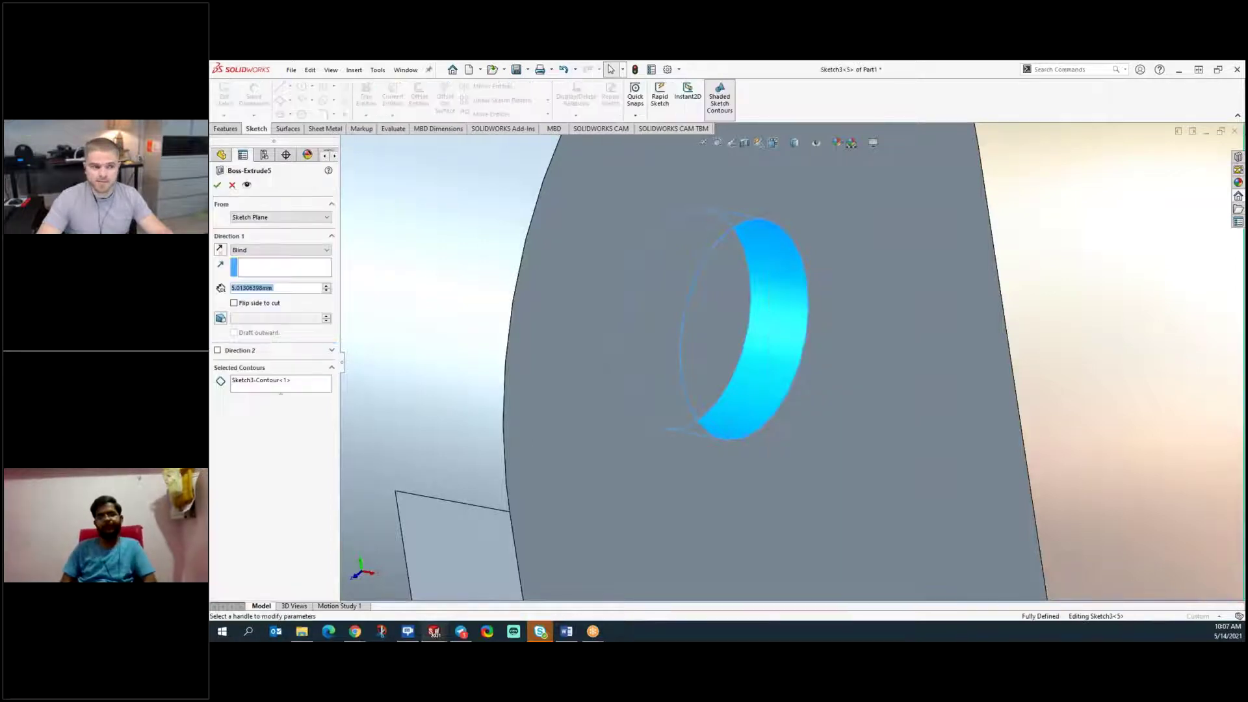
right_click(779, 279)
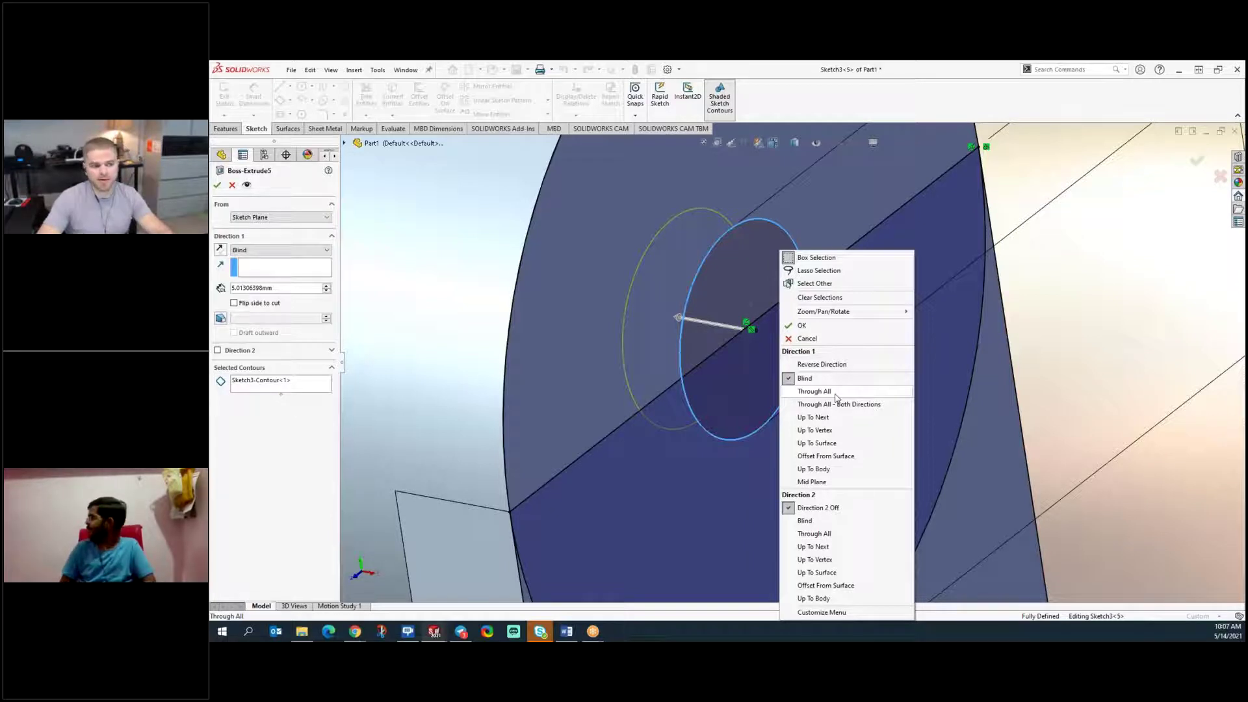
click(814, 392)
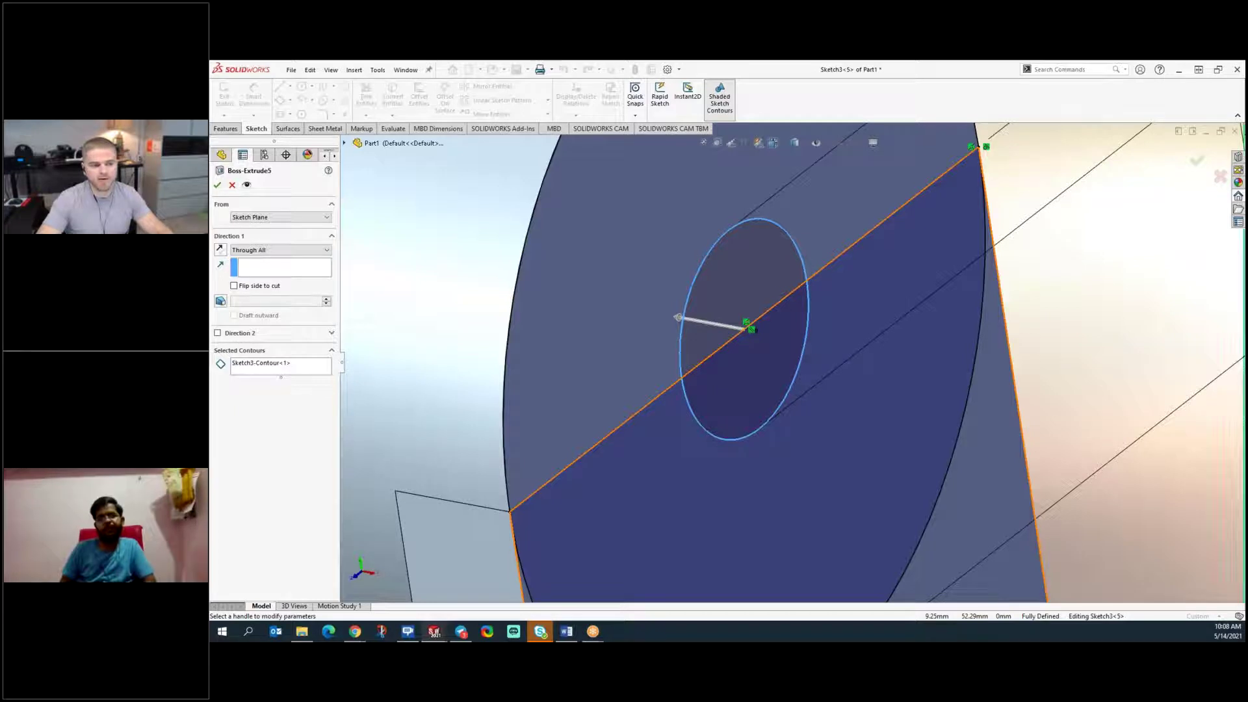
key(Return)
middle_drag(834, 395, 830, 351)
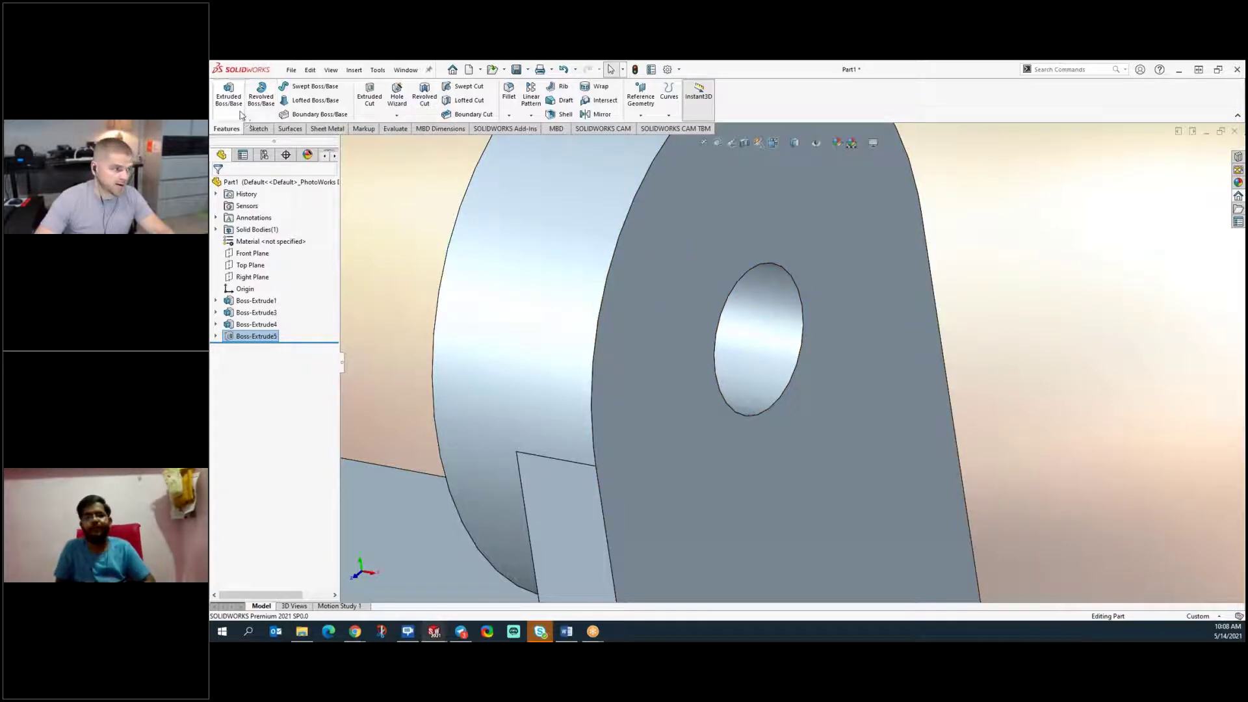
- Reopen the hole's cut feature, review the available end conditions and accept it with Through All
right_click(784, 319)
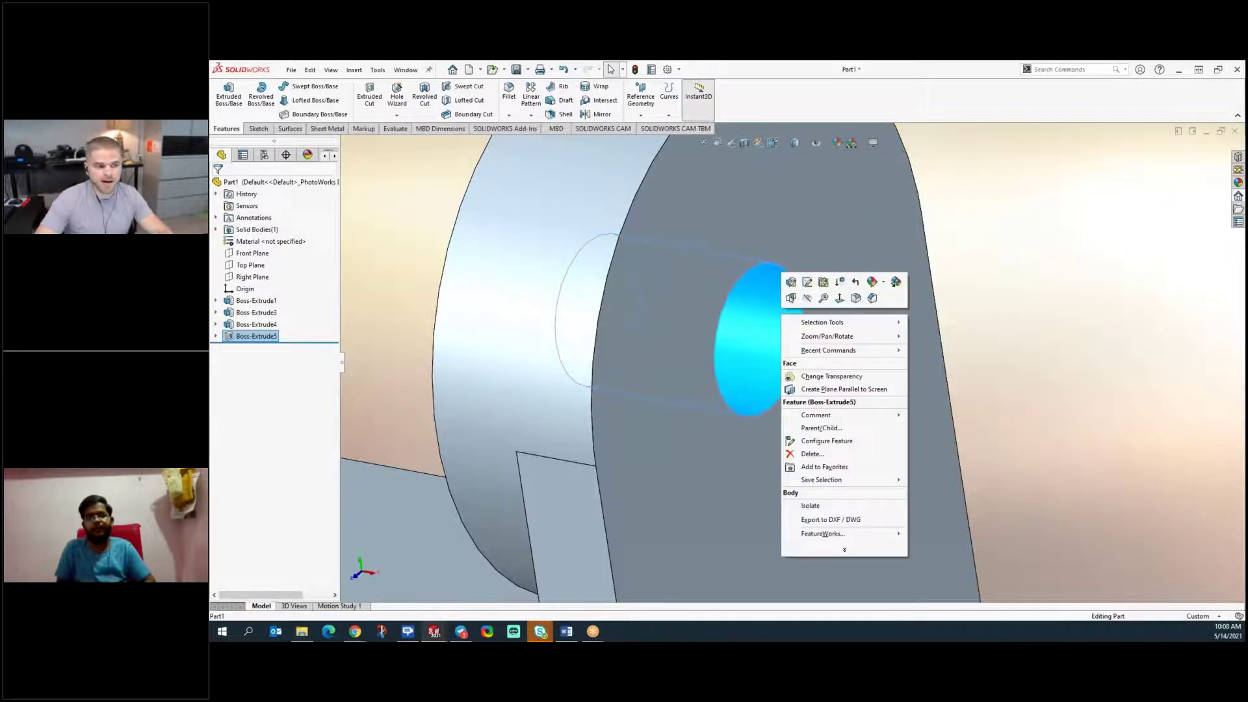
click(791, 282)
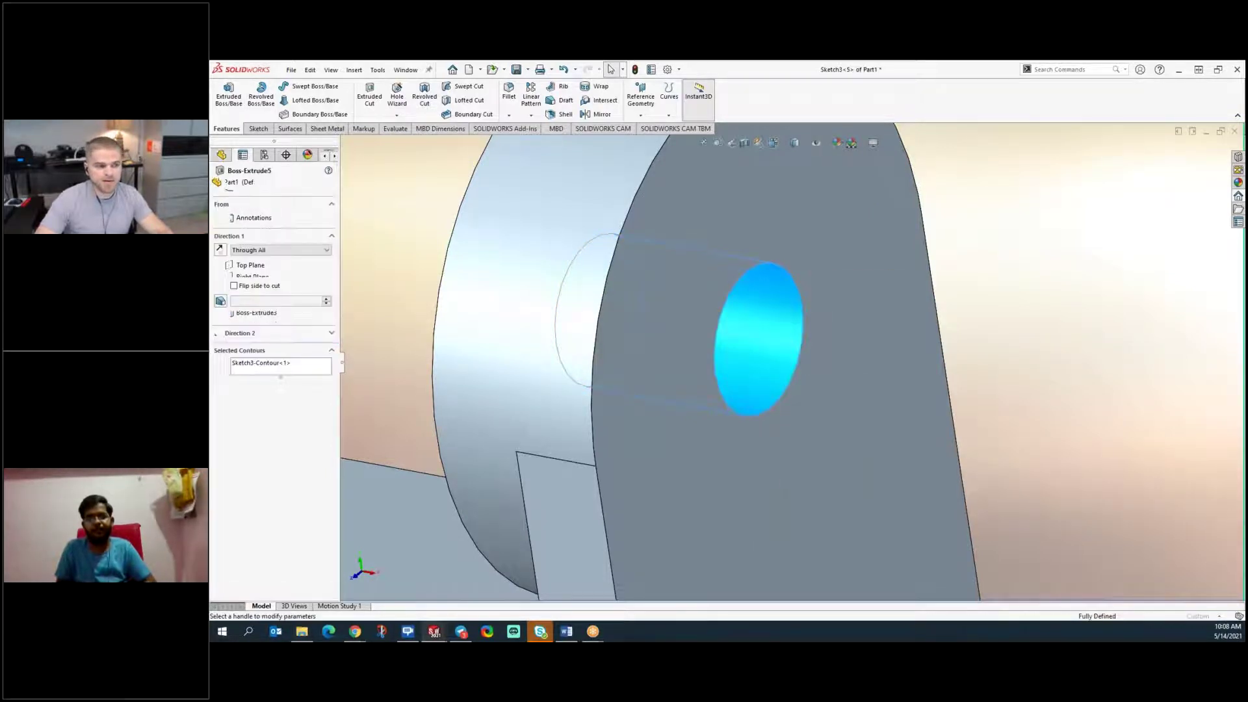
right_click(770, 296)
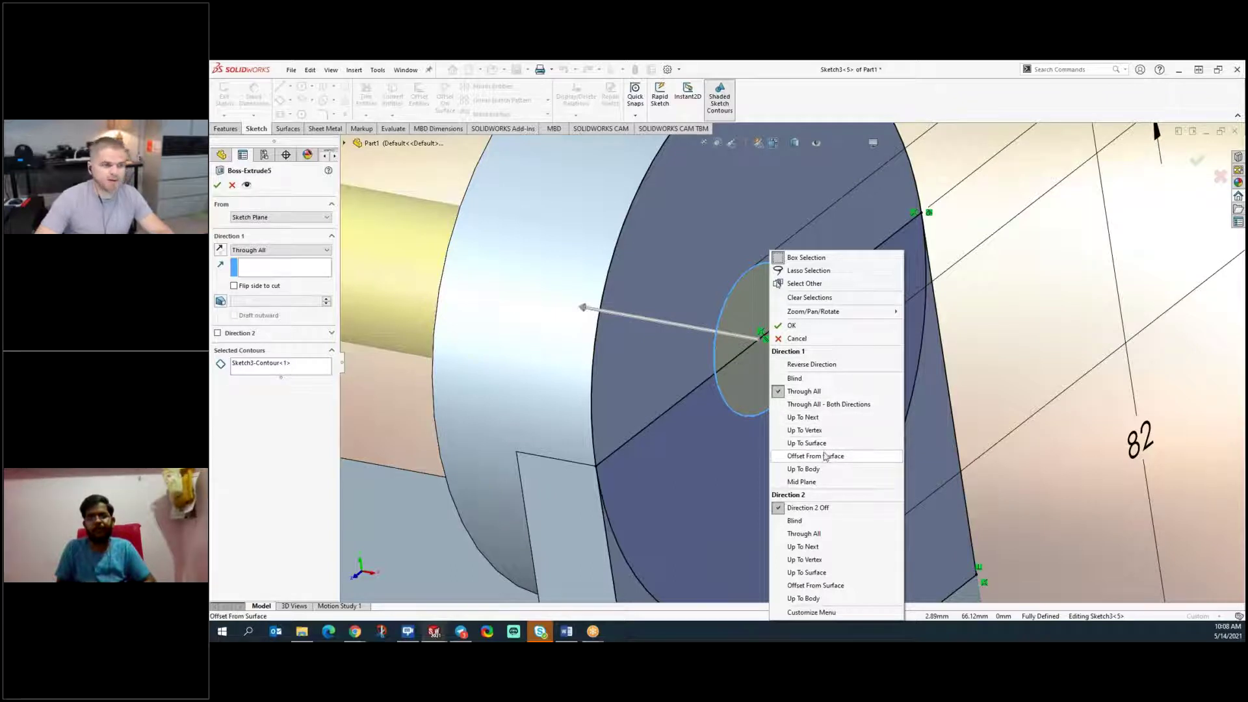
click(787, 329)
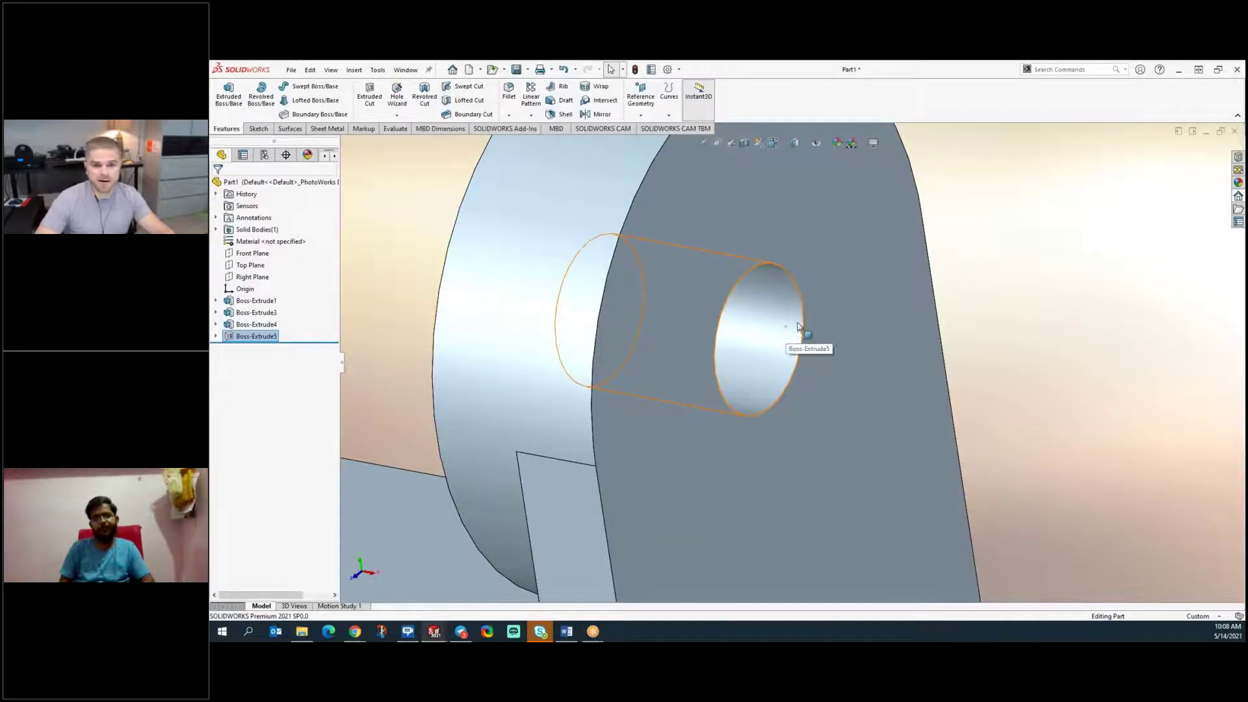
scroll(796, 351, up, 8)
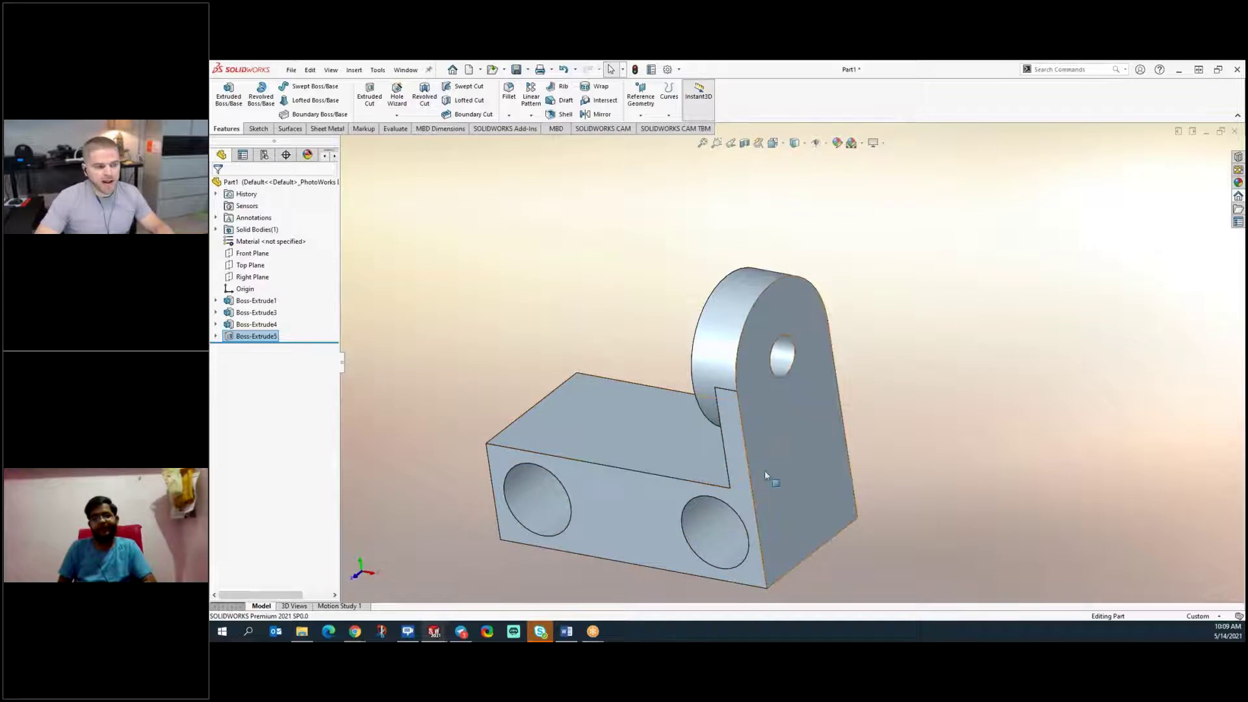
middle_drag(637, 526, 621, 503)
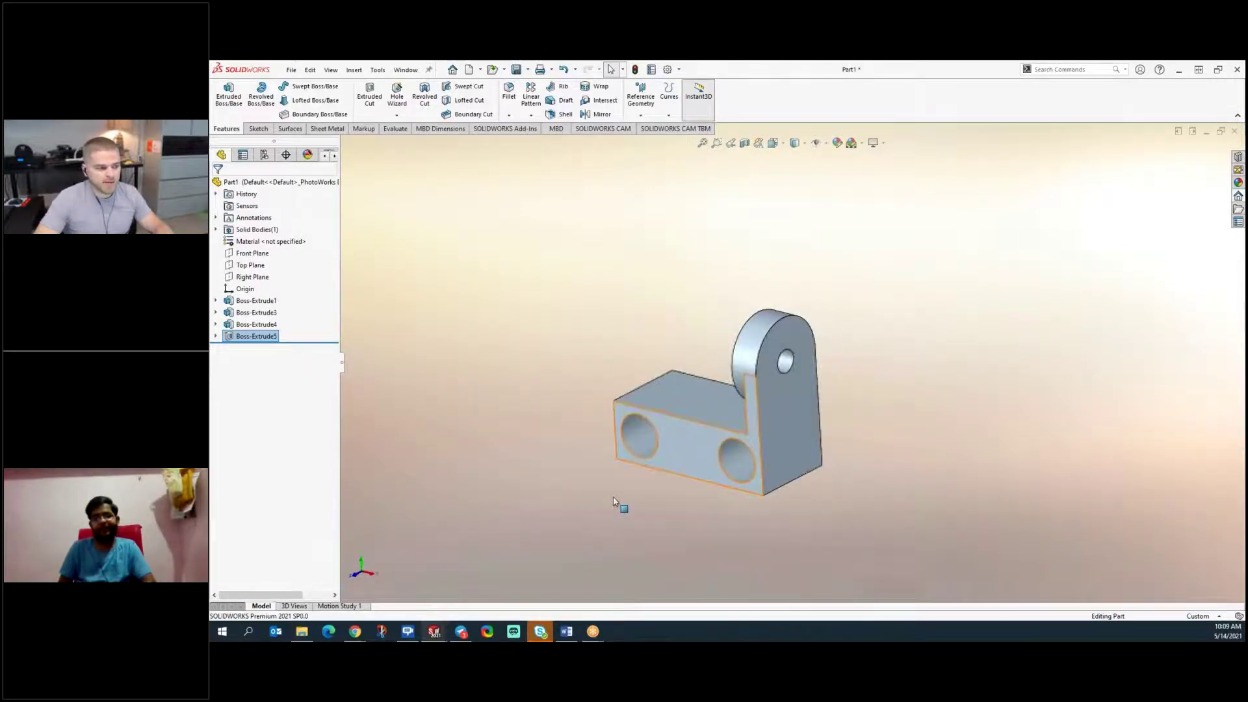
scroll(647, 435, down, 2)
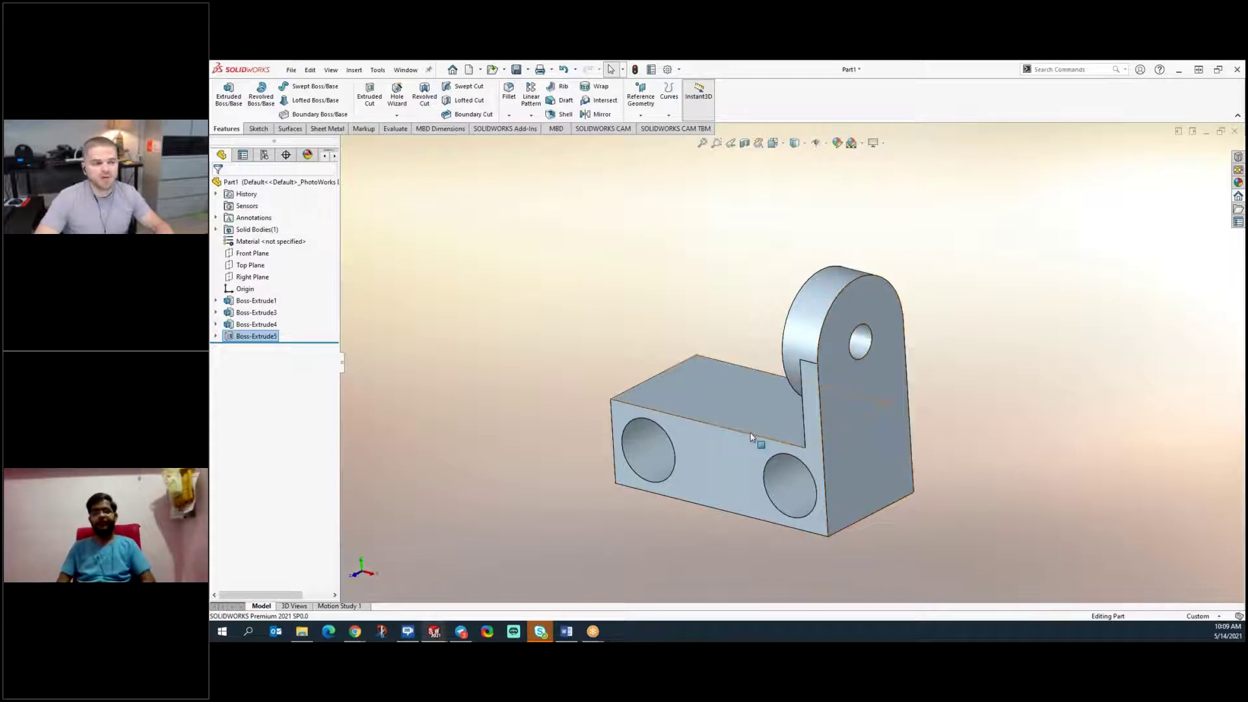
- Mirror the whole bracket body about the Right Plane with Merge solids enabled to form the second upright lug
middle_drag(752, 479, 762, 378)
click(834, 354)
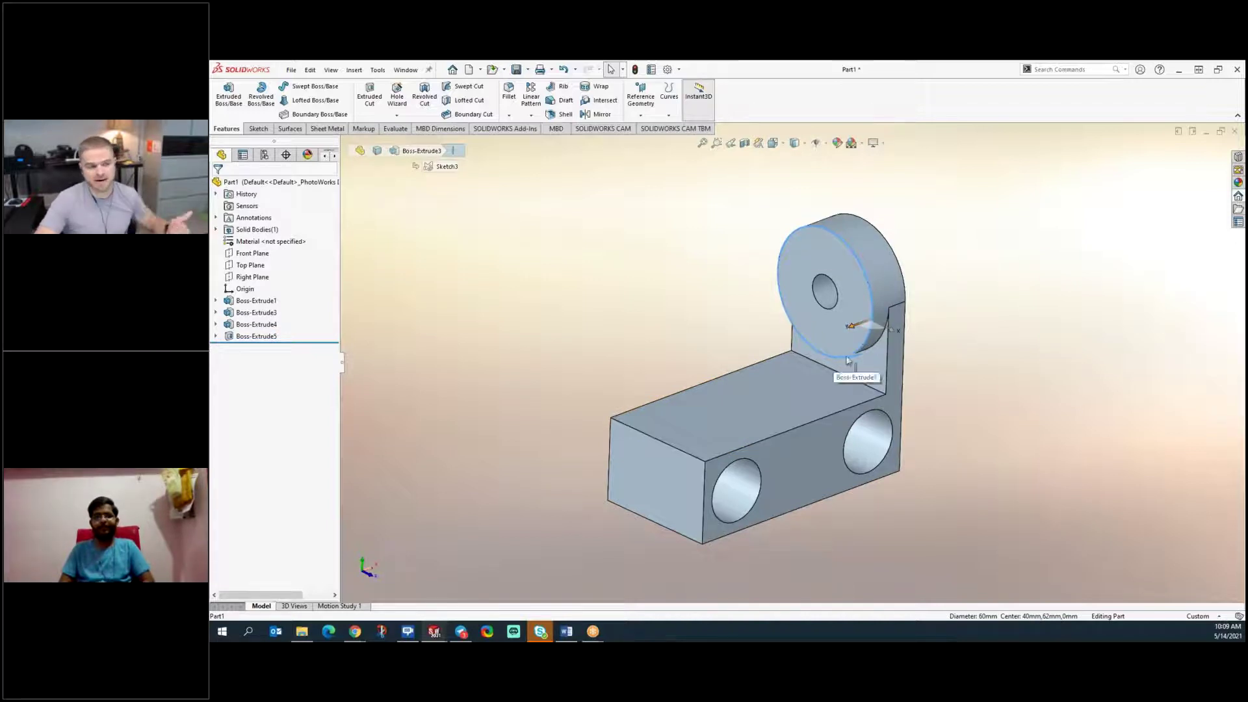
click(706, 338)
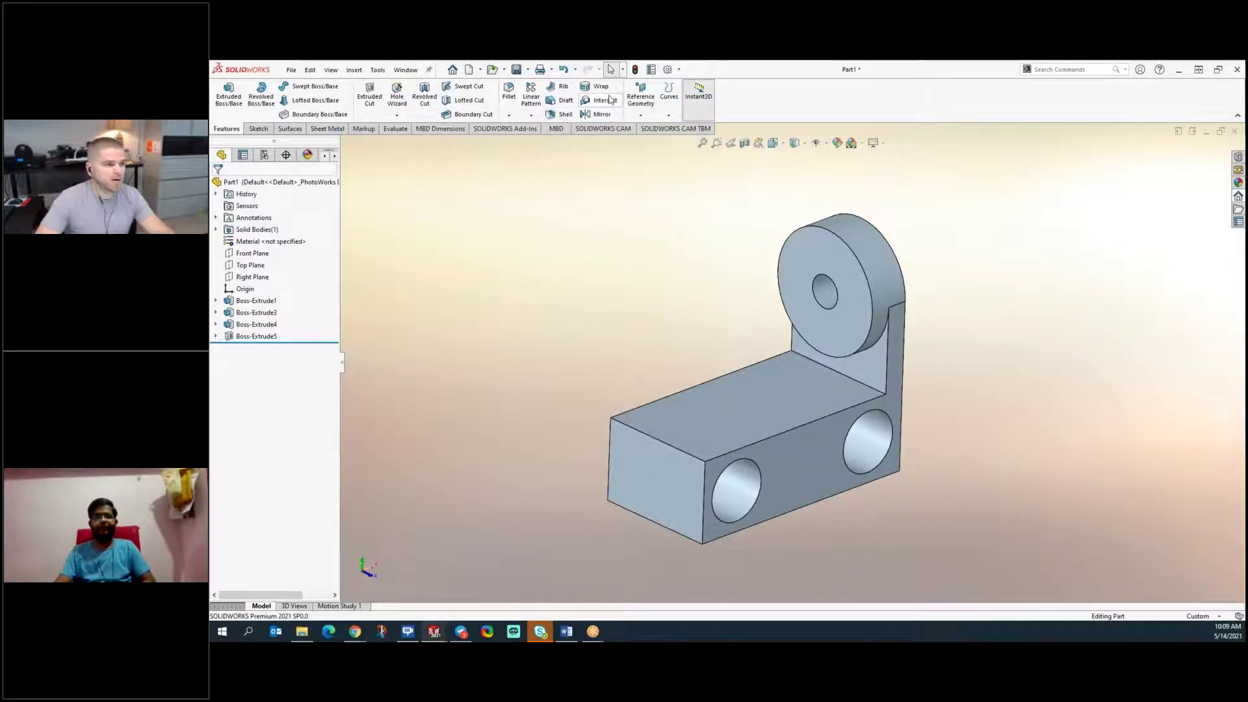
click(601, 114)
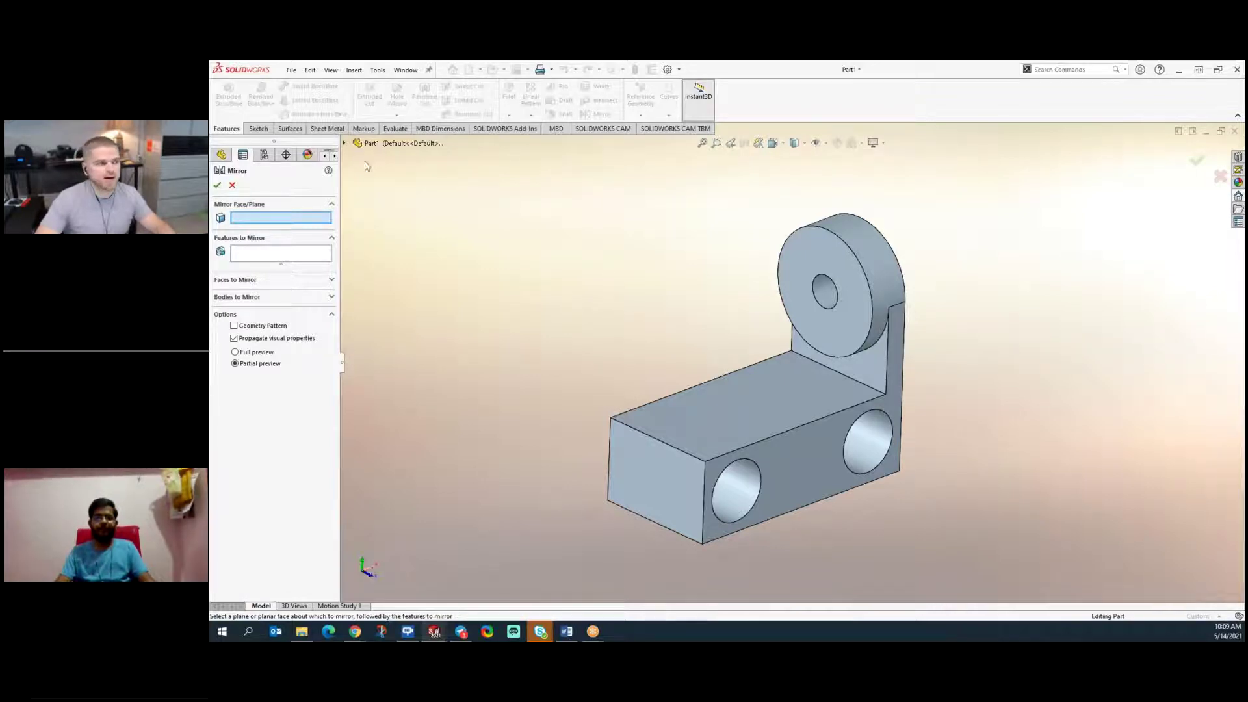
click(345, 143)
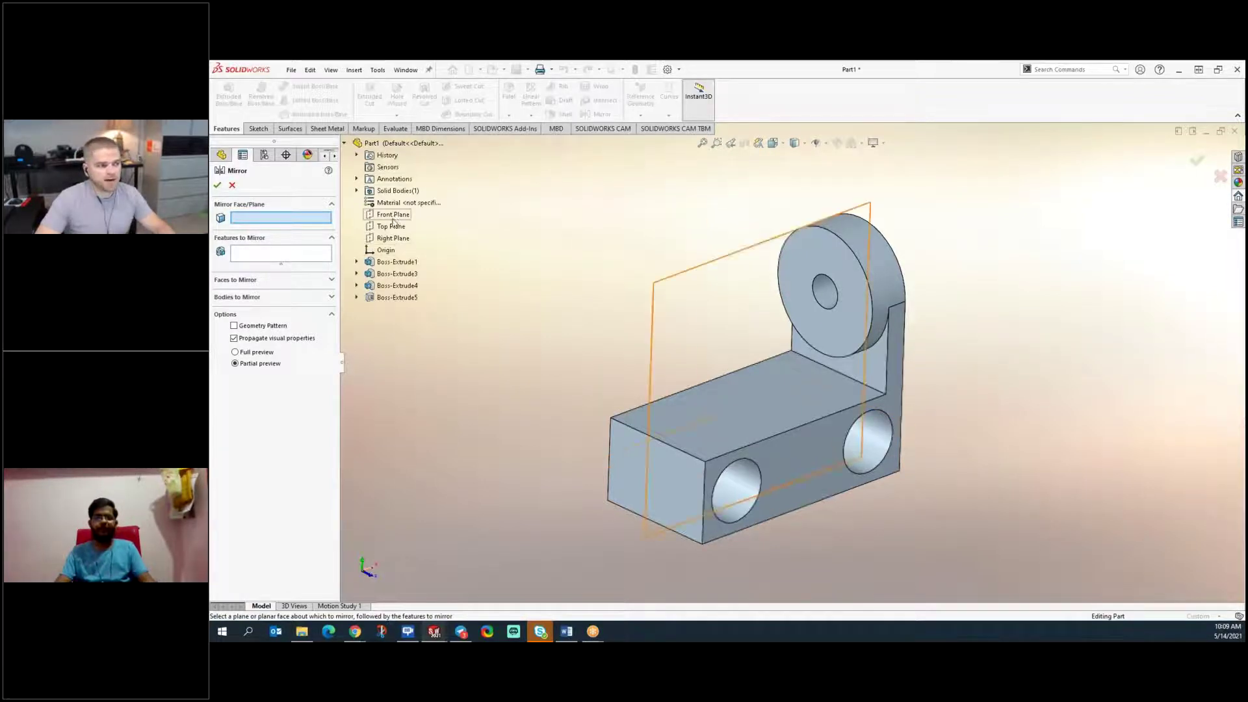
click(392, 238)
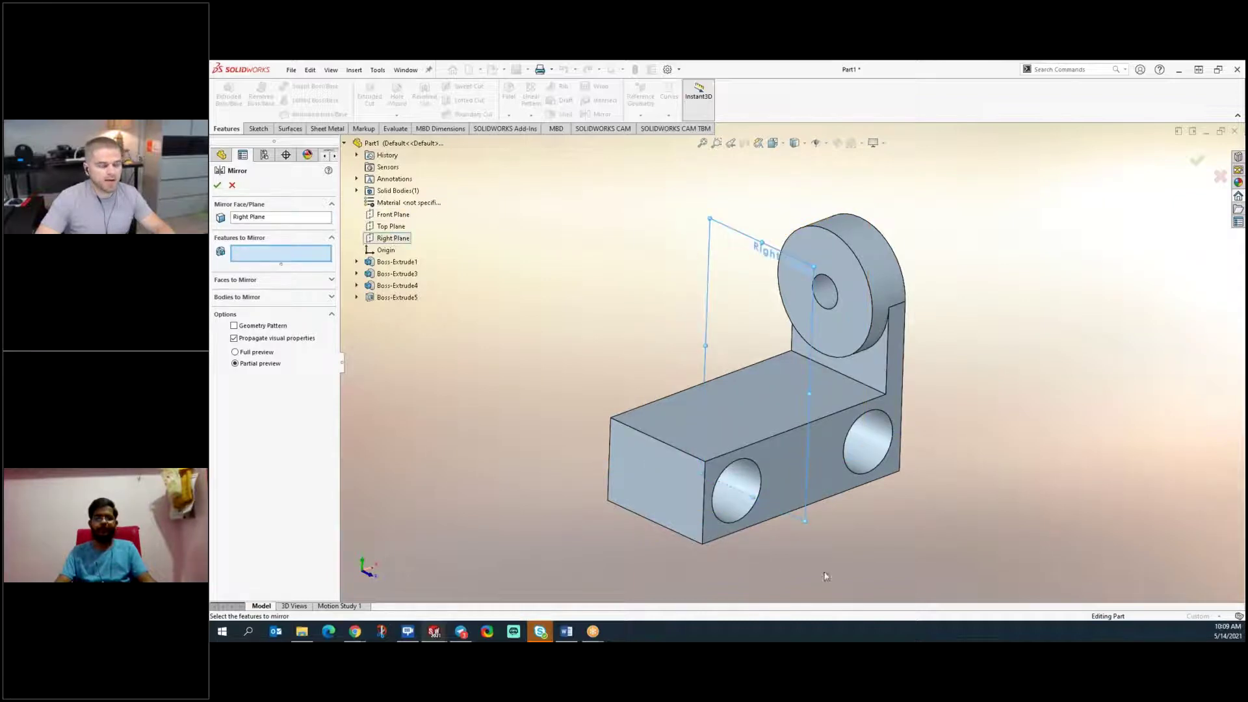
middle_drag(853, 576, 748, 584)
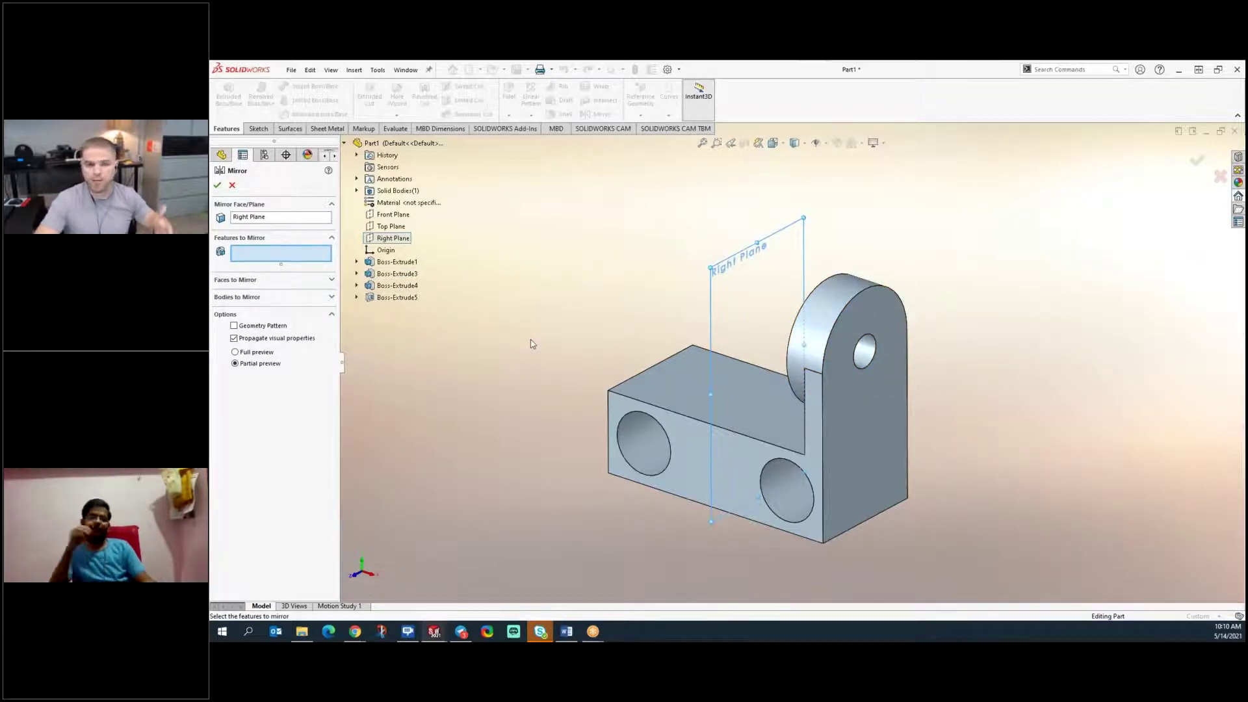
click(272, 299)
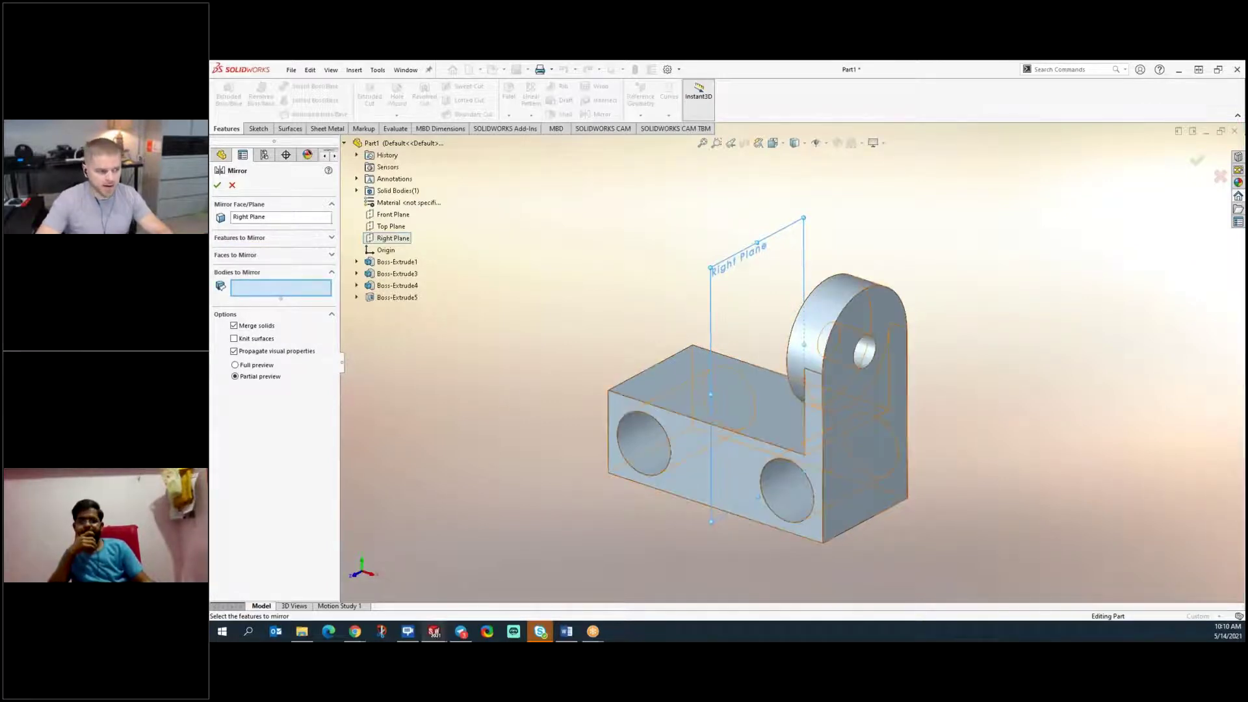
click(705, 425)
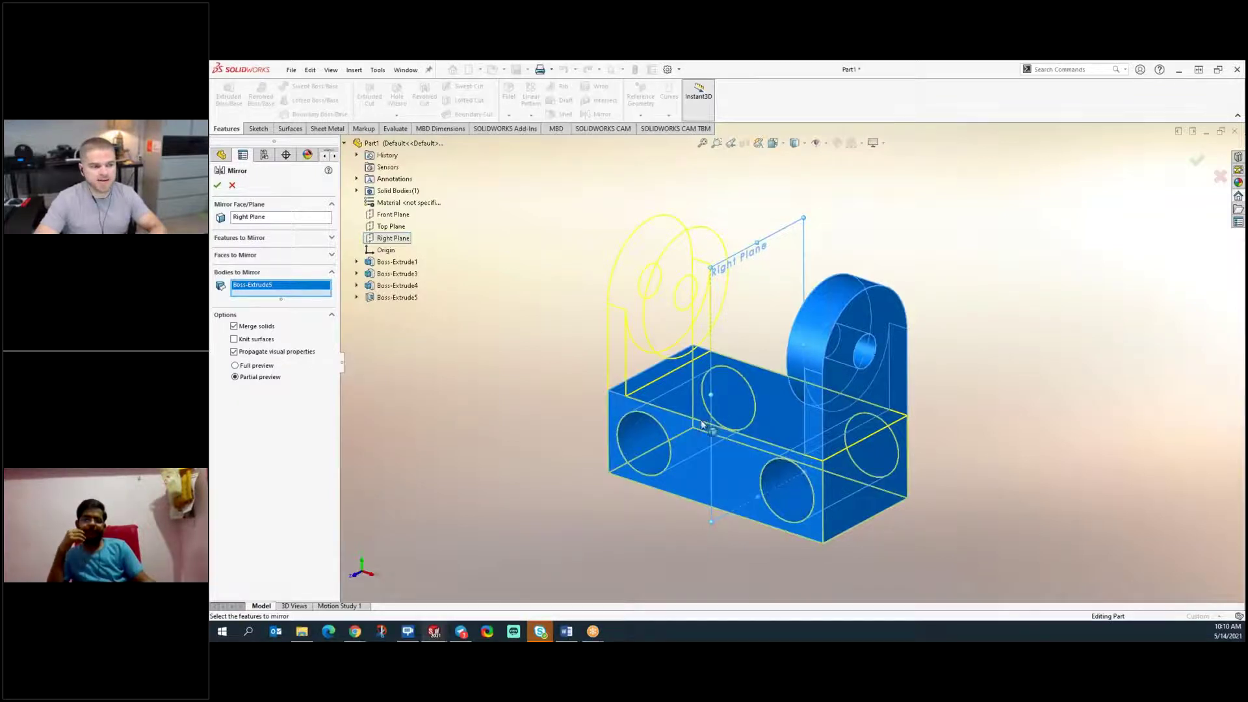
mouse_move(710, 428)
middle_down()
mouse_move(767, 353)
mouse_move(805, 375)
mouse_move(696, 359)
mouse_move(706, 447)
mouse_move(689, 429)
middle_up()
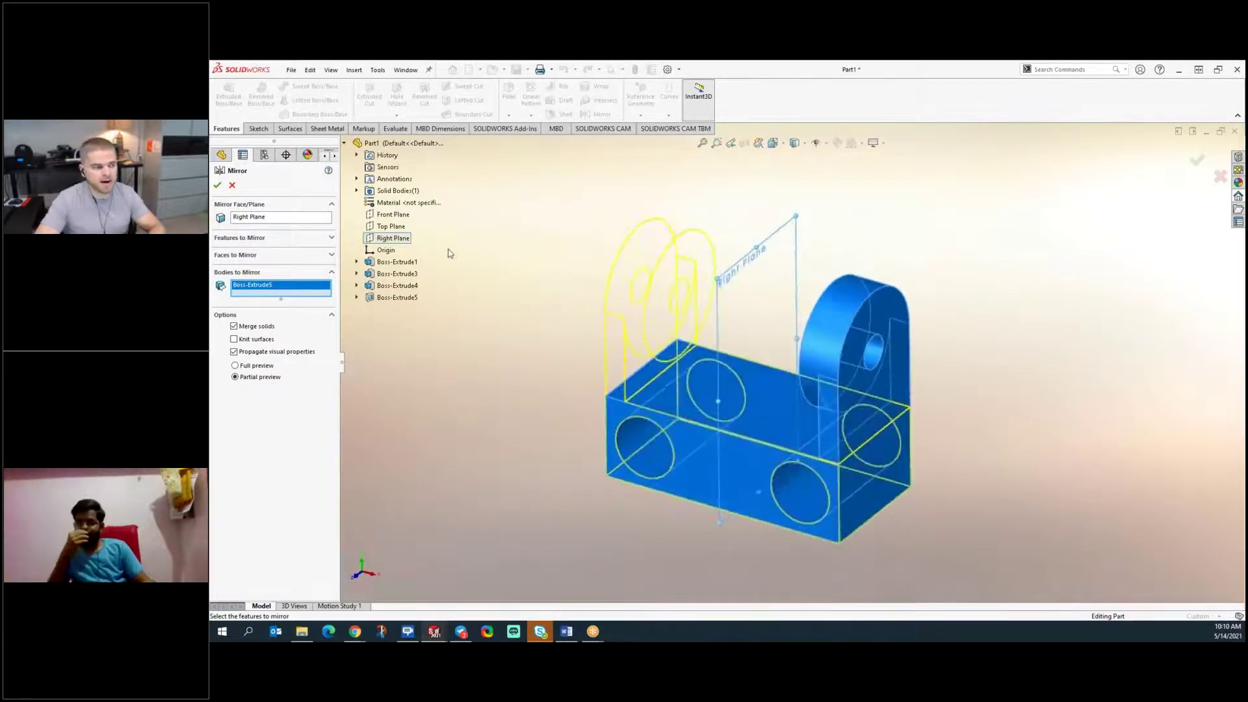
click(217, 185)
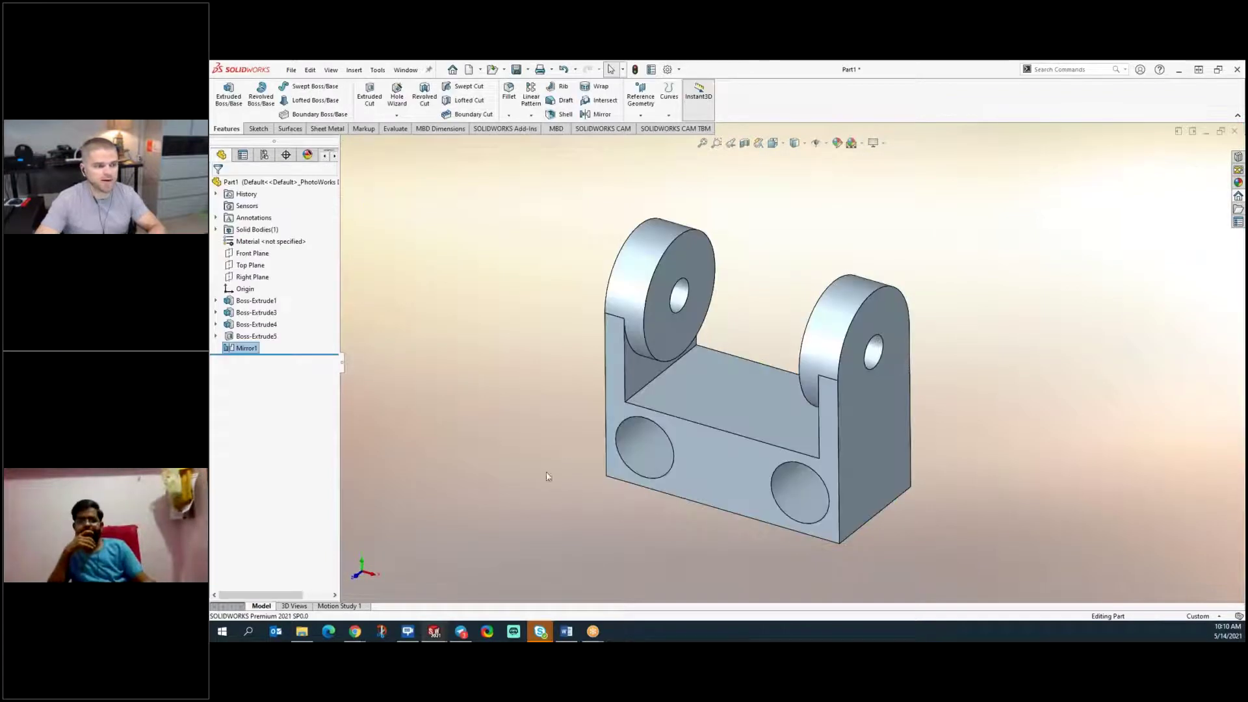
click(527, 396)
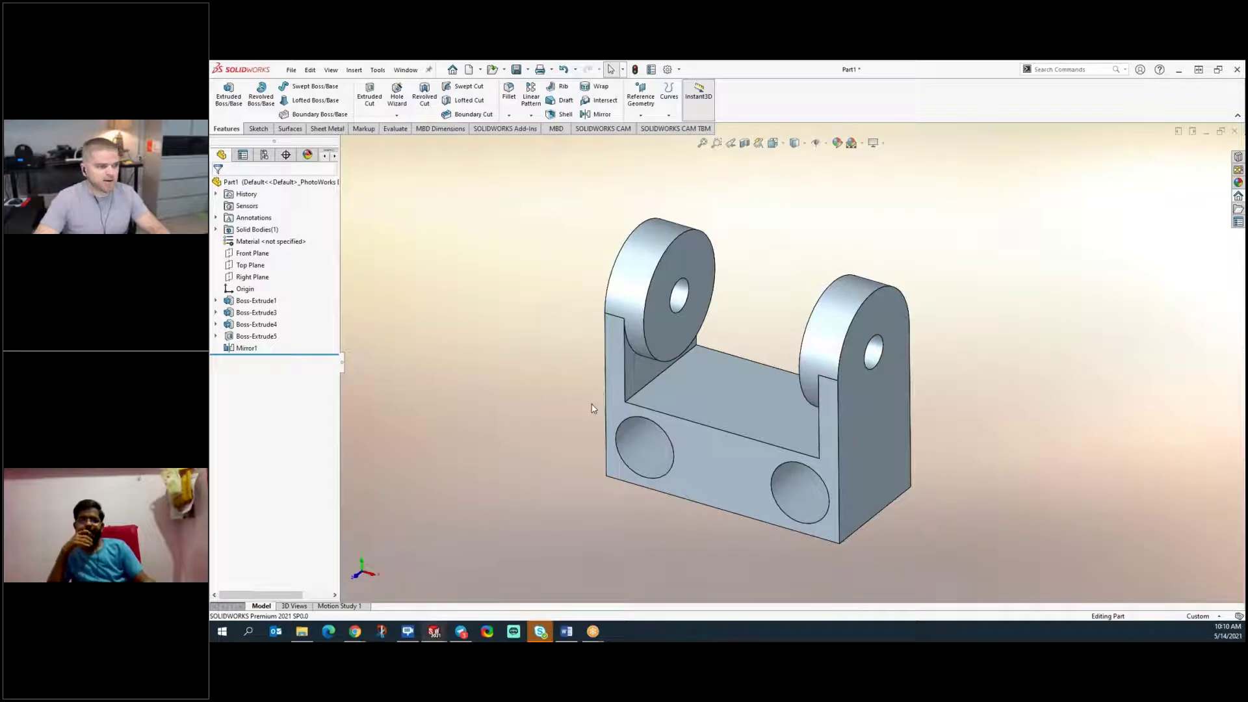
ctrl+middle_drag(599, 412, 383, 338)
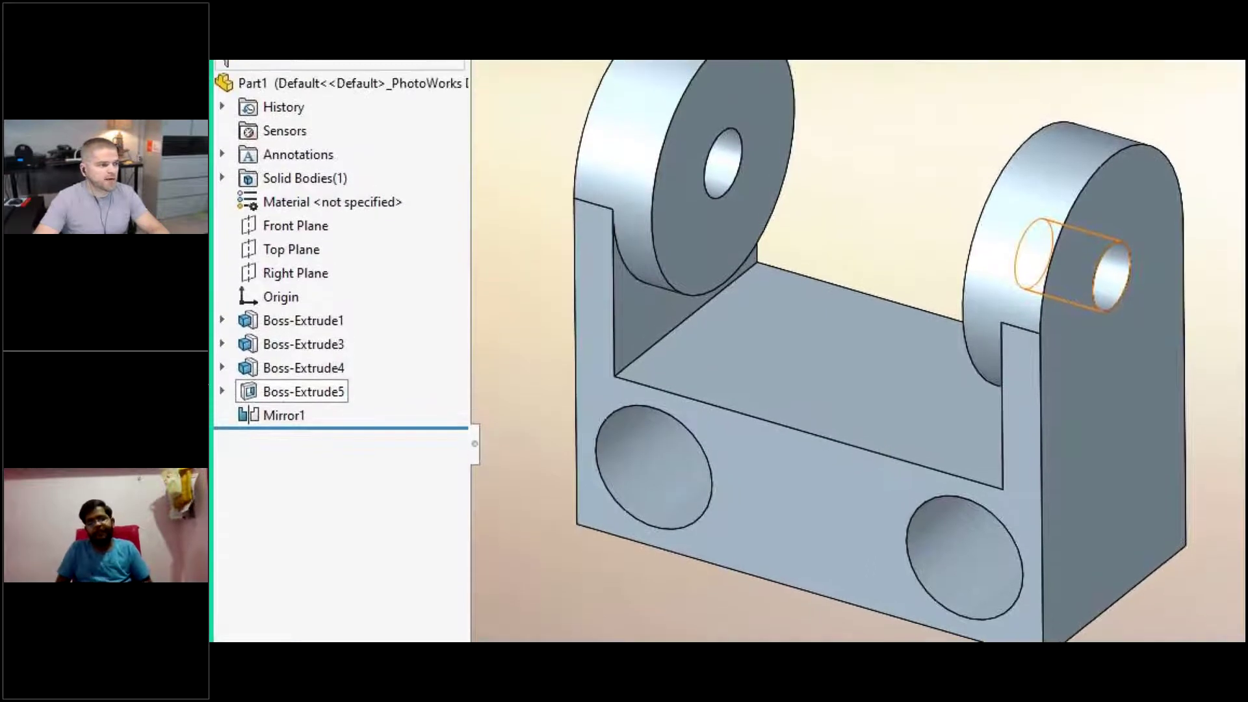
drag(352, 322, 482, 286)
mouse_move(718, 466)
mouse_down()
mouse_move(712, 408)
mouse_move(566, 507)
mouse_move(729, 458)
mouse_up()
mouse_move(988, 491)
mouse_down()
mouse_move(851, 520)
mouse_move(964, 516)
mouse_up()
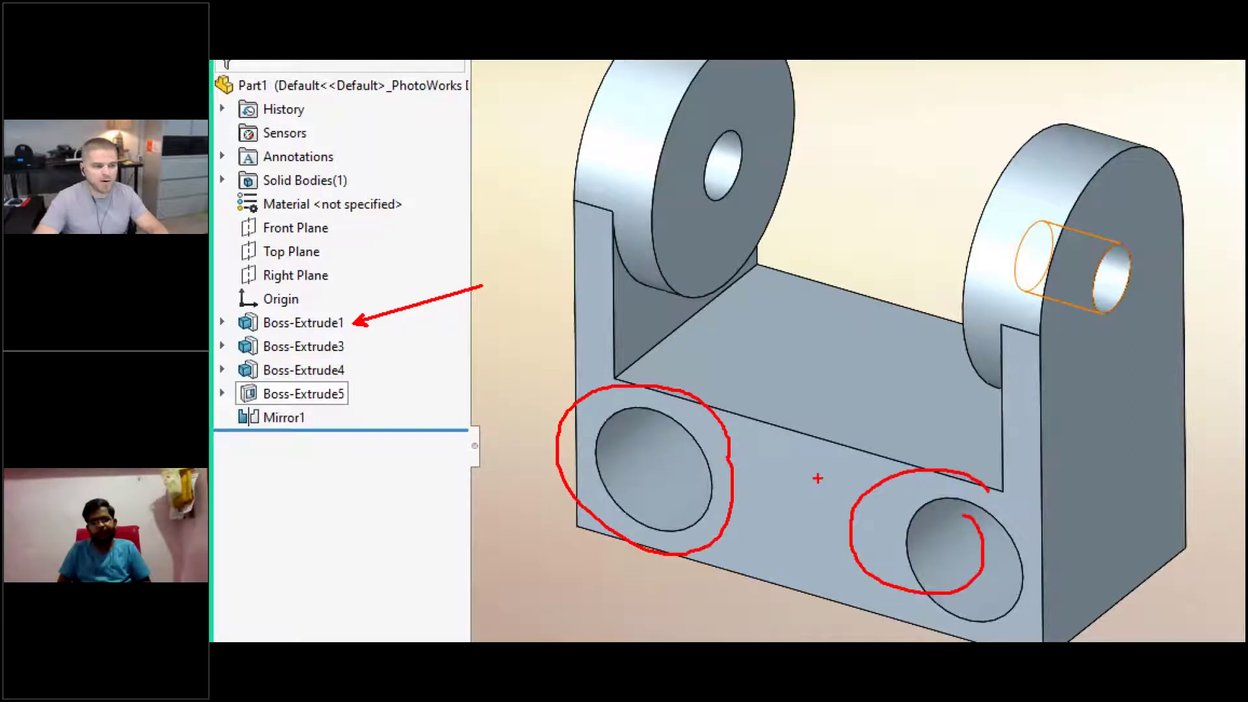
mouse_move(537, 366)
mouse_down()
mouse_move(919, 426)
mouse_move(1052, 614)
mouse_move(514, 553)
mouse_move(513, 395)
mouse_up()
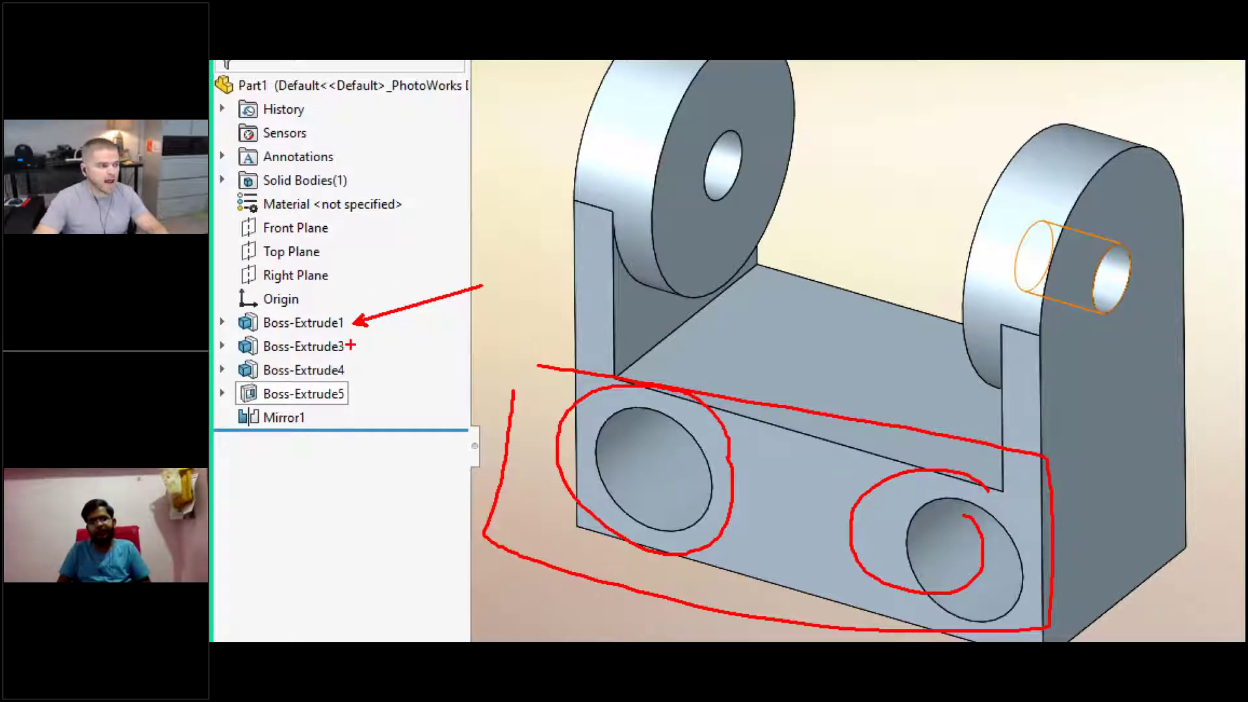
drag(335, 345, 214, 335)
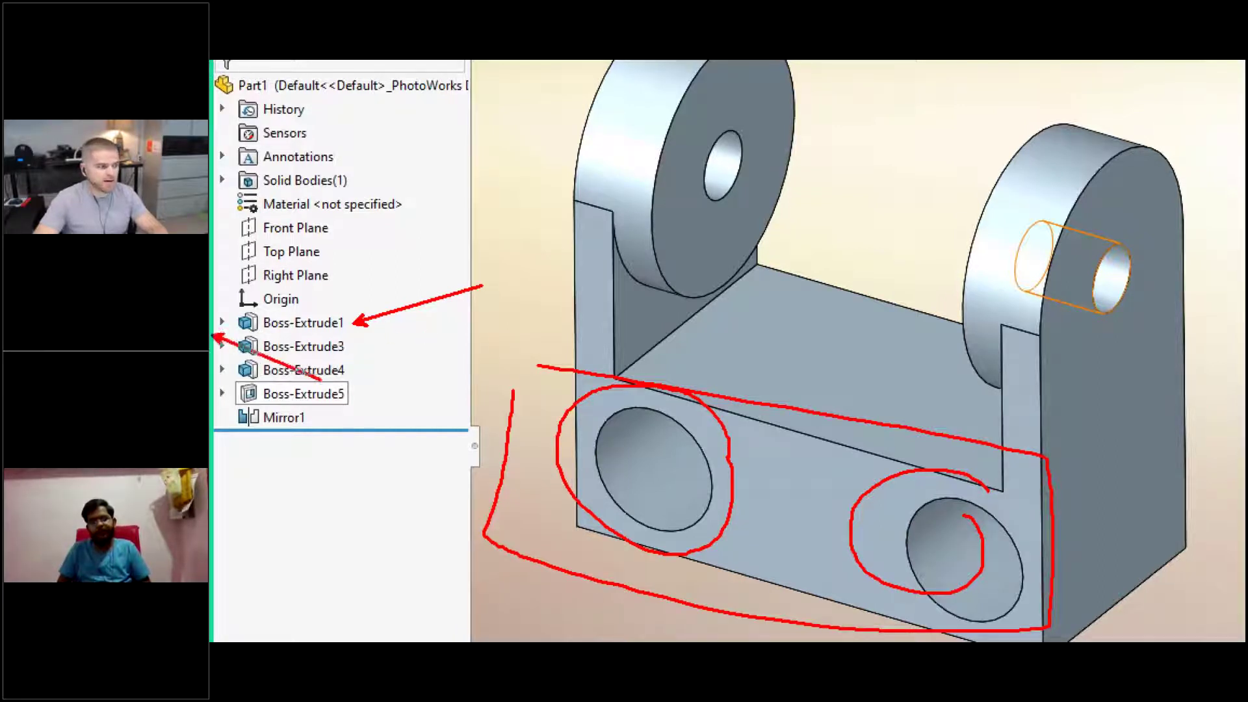
ctrl+shift+drag(335, 345, 323, 335)
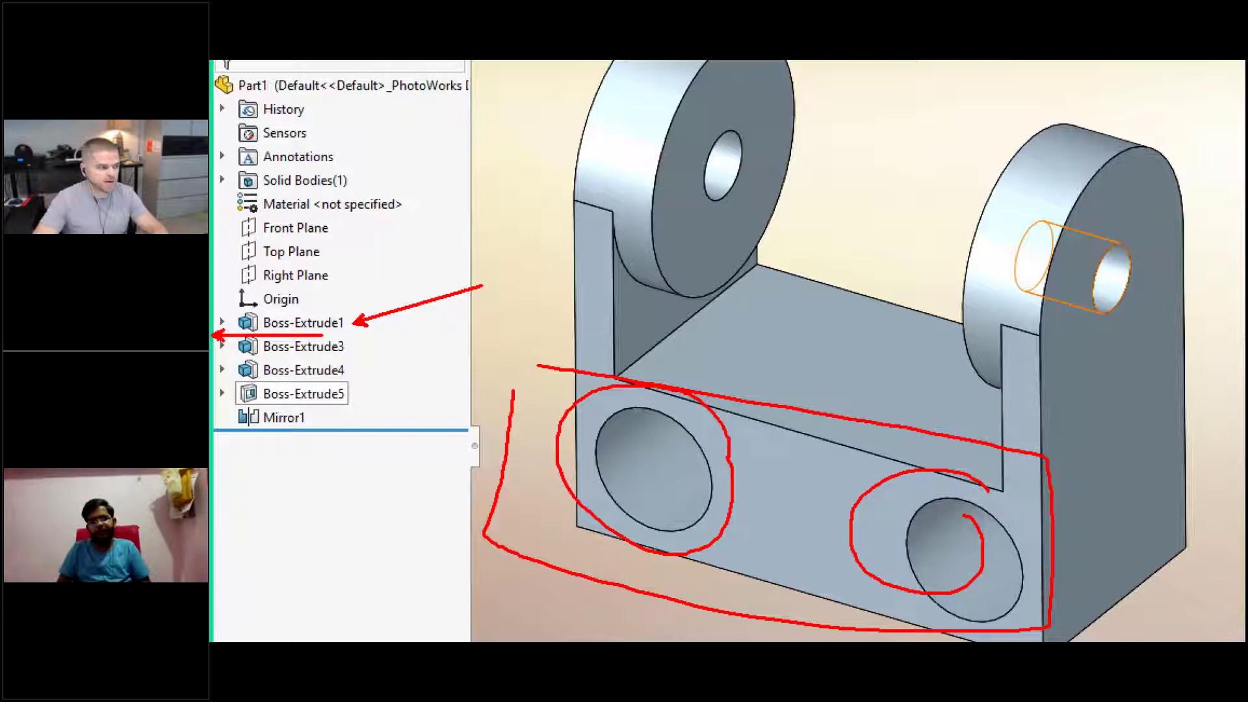
mouse_move(224, 336)
mouse_down()
mouse_move(383, 382)
mouse_move(370, 406)
mouse_up()
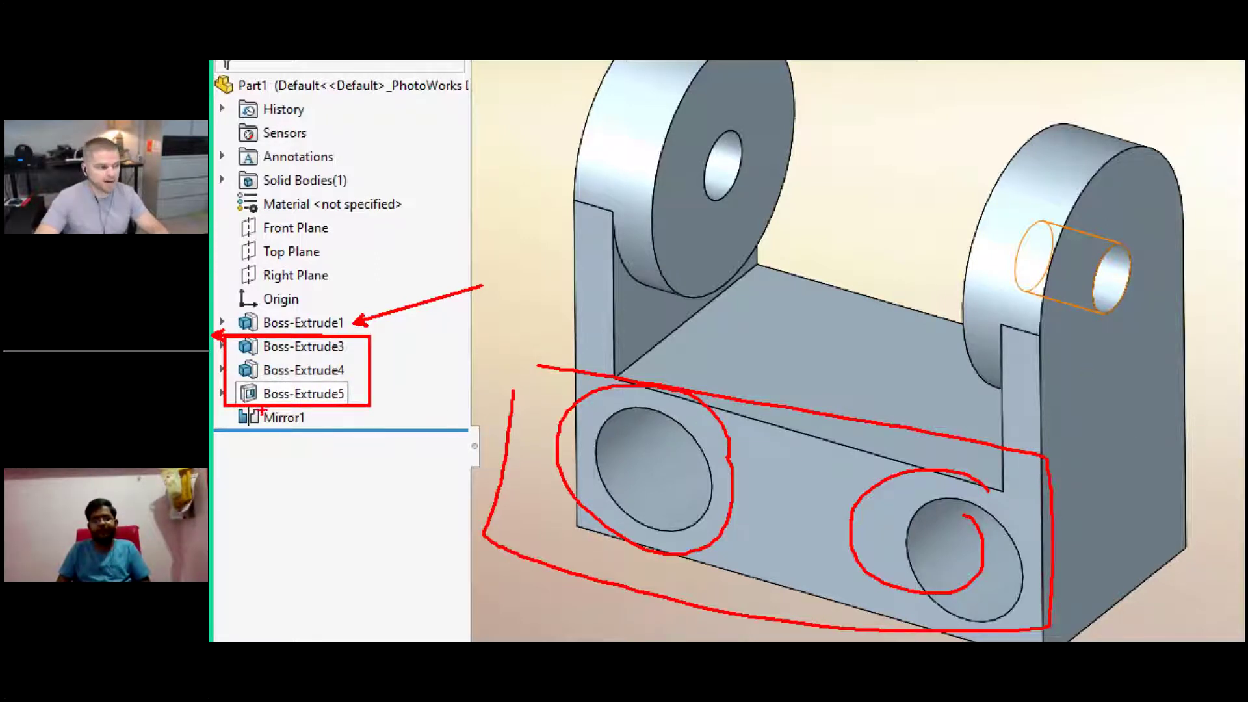
drag(317, 424, 411, 519)
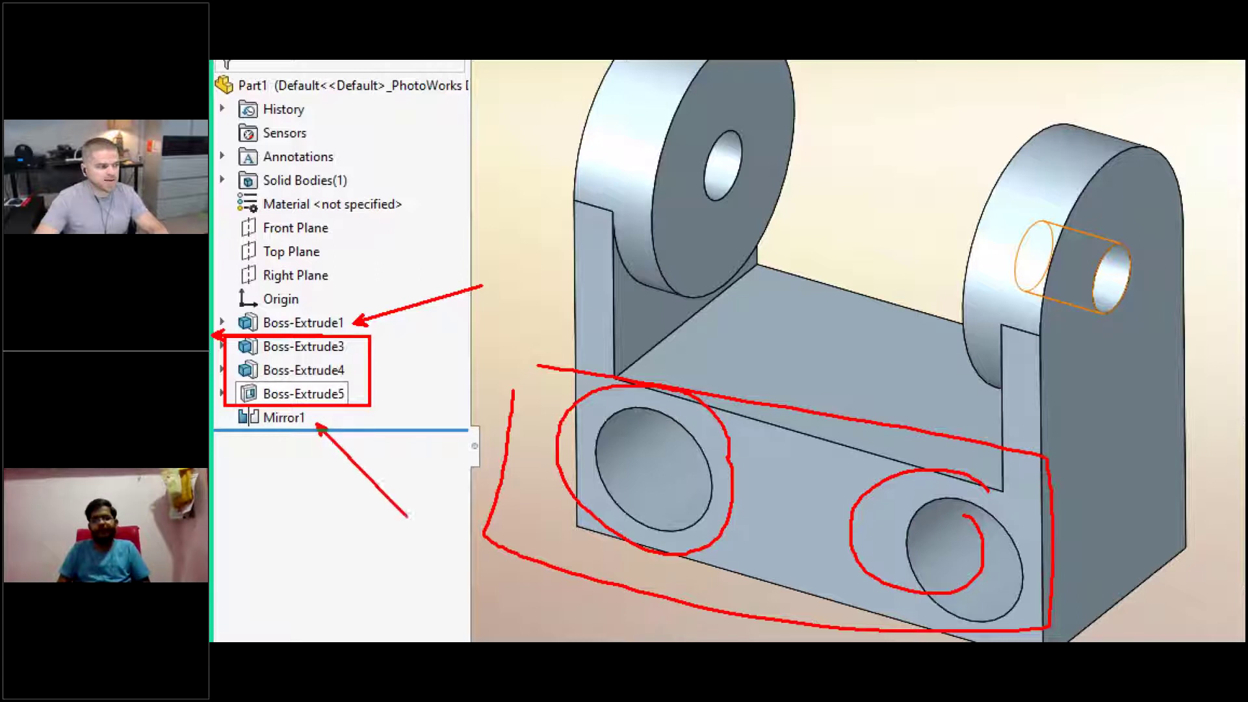
mouse_move(943, 373)
mouse_down()
mouse_move(735, 262)
mouse_move(634, 263)
mouse_move(667, 247)
mouse_move(619, 281)
mouse_up()
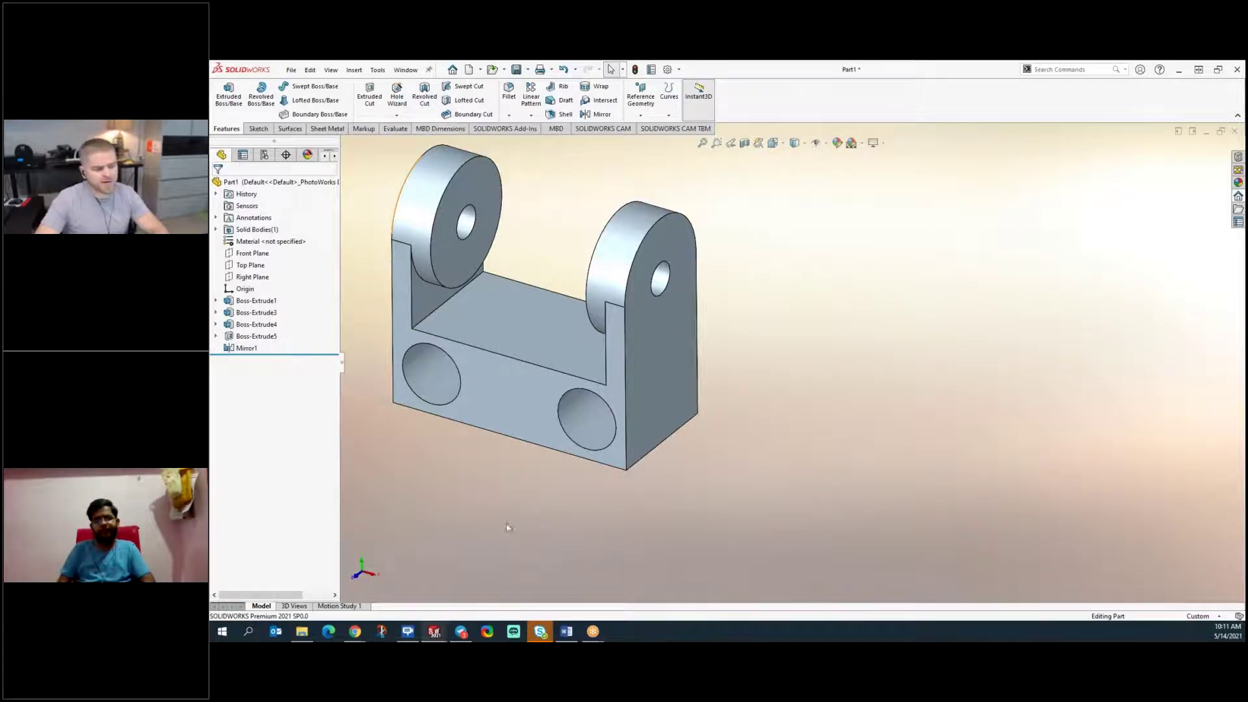
key(f)
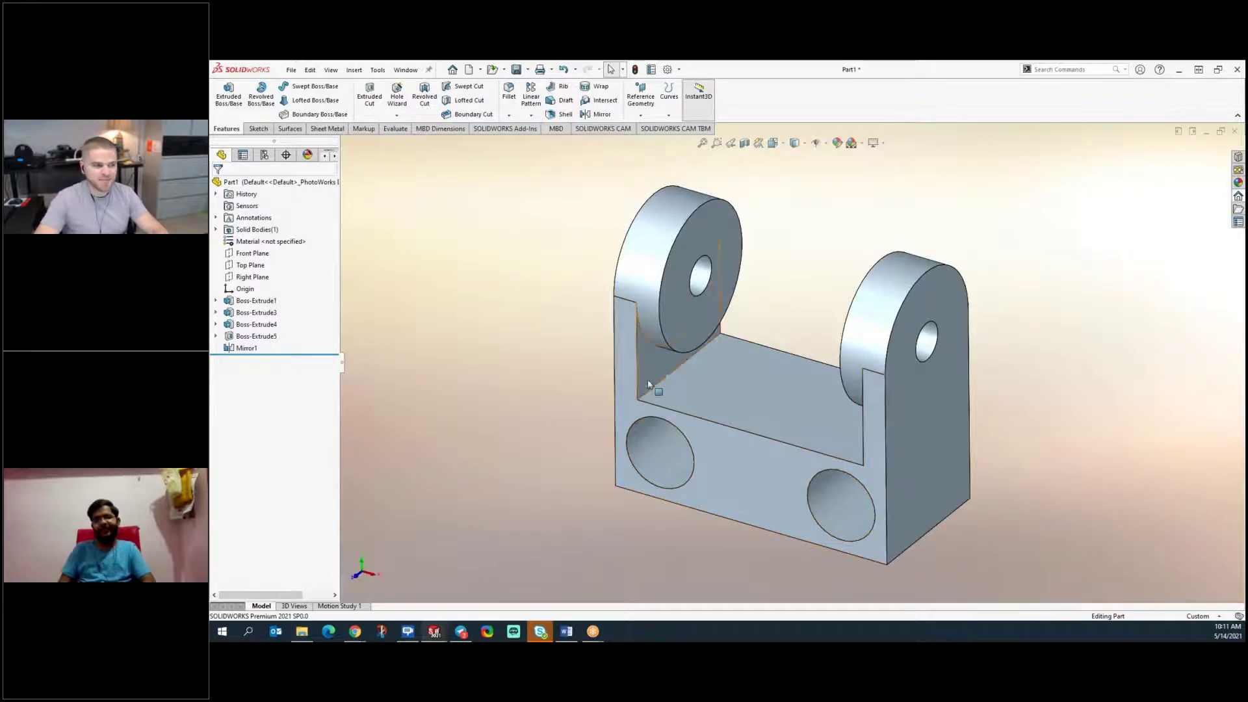
click(679, 373)
scroll(706, 383, down, 6)
middle_drag(713, 364, 747, 451)
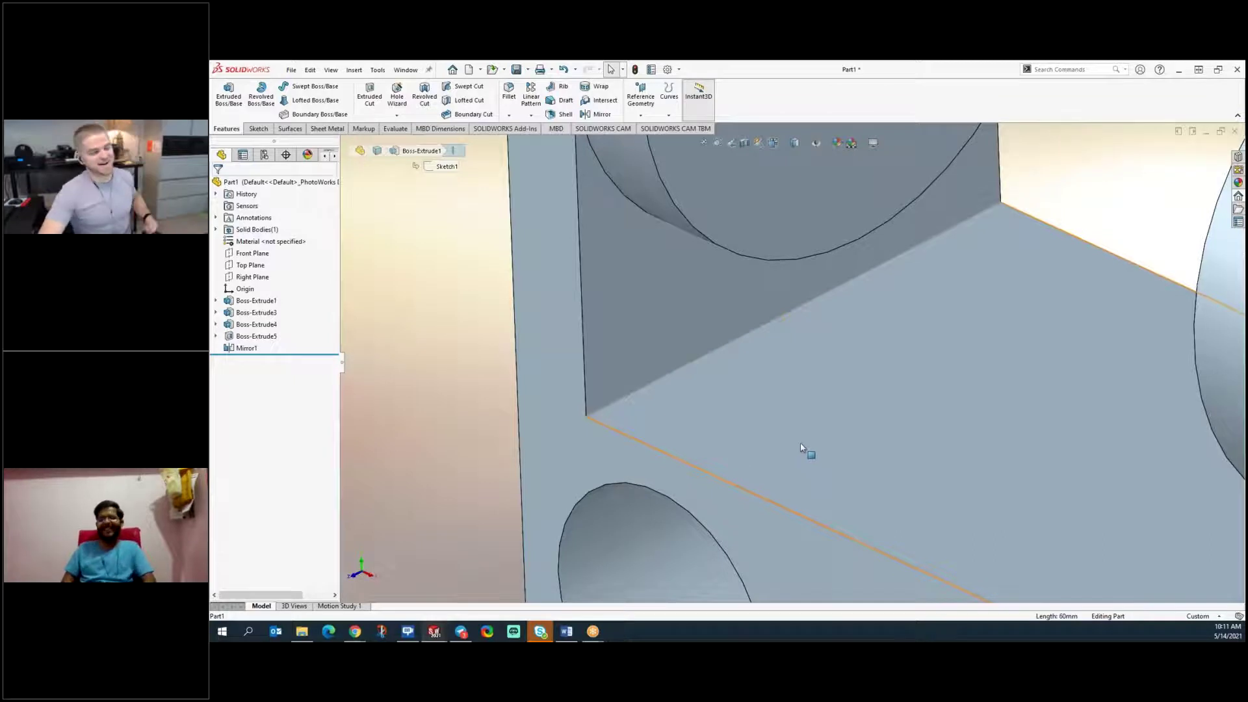
scroll(835, 429, up, 5)
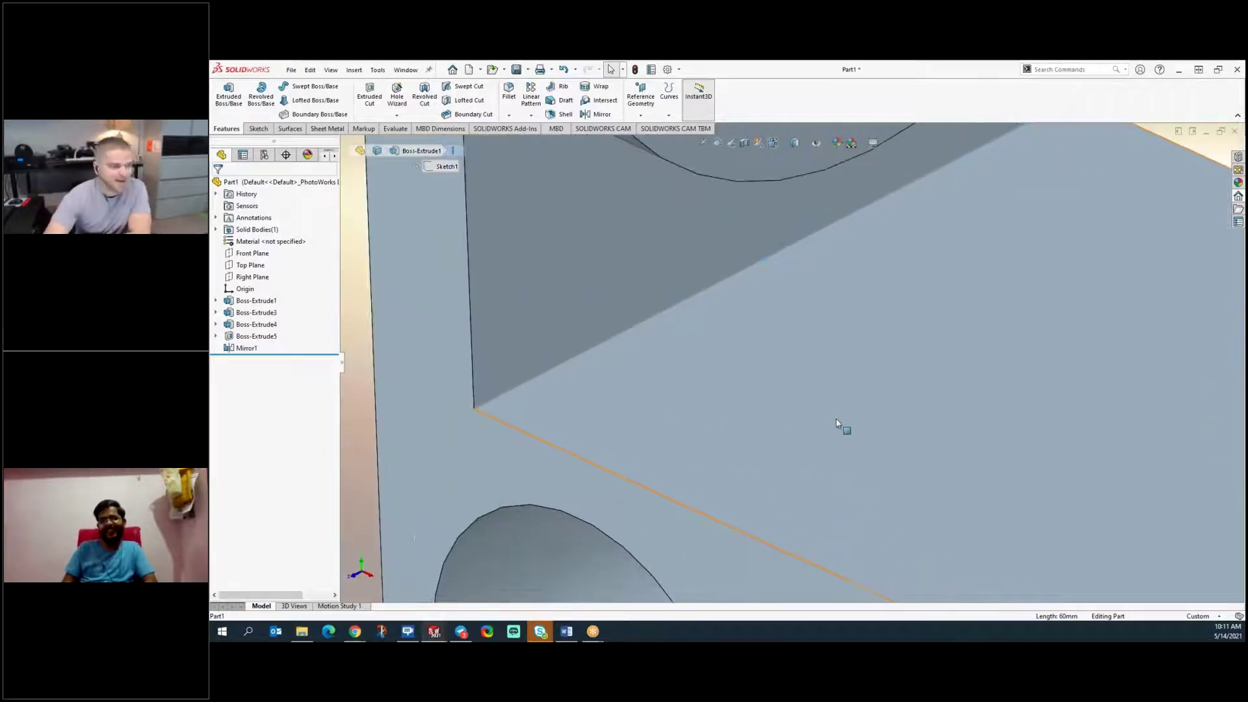
scroll(930, 385, up, 2)
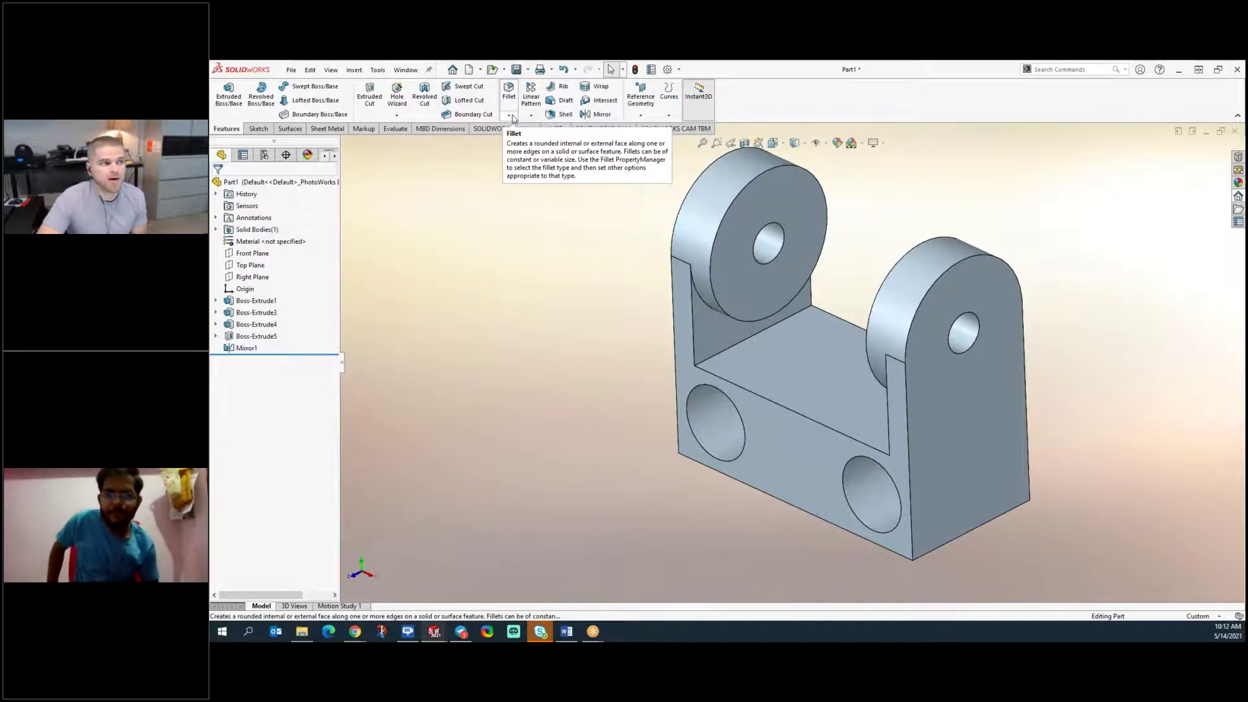
- Fillet the two outer bottom edges of the base block with a manual, symmetric 20 mm constant-size radius
click(509, 115)
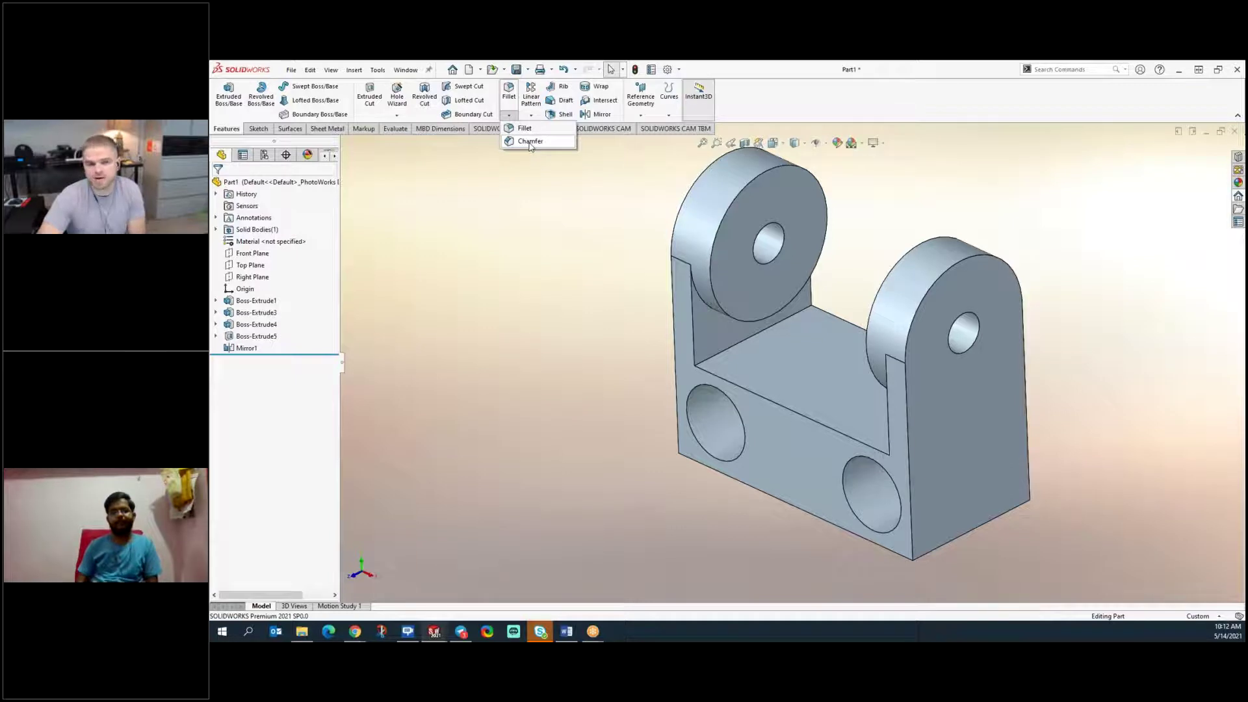
click(523, 129)
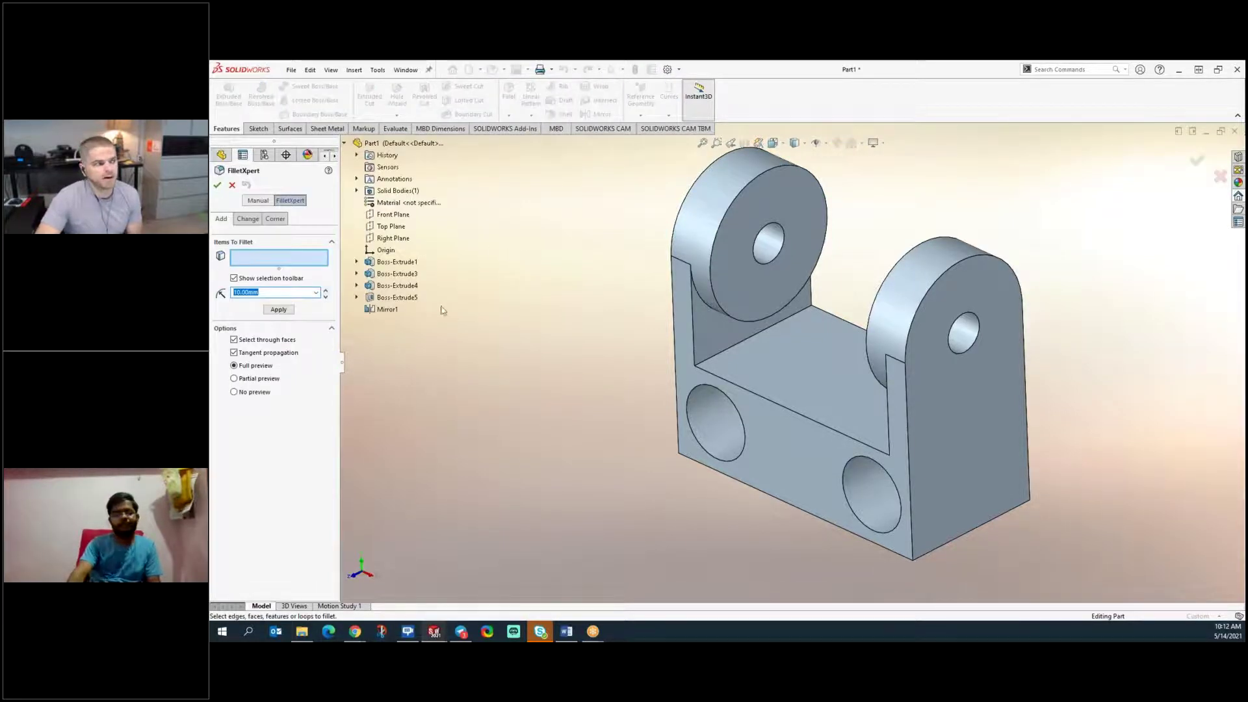
click(232, 185)
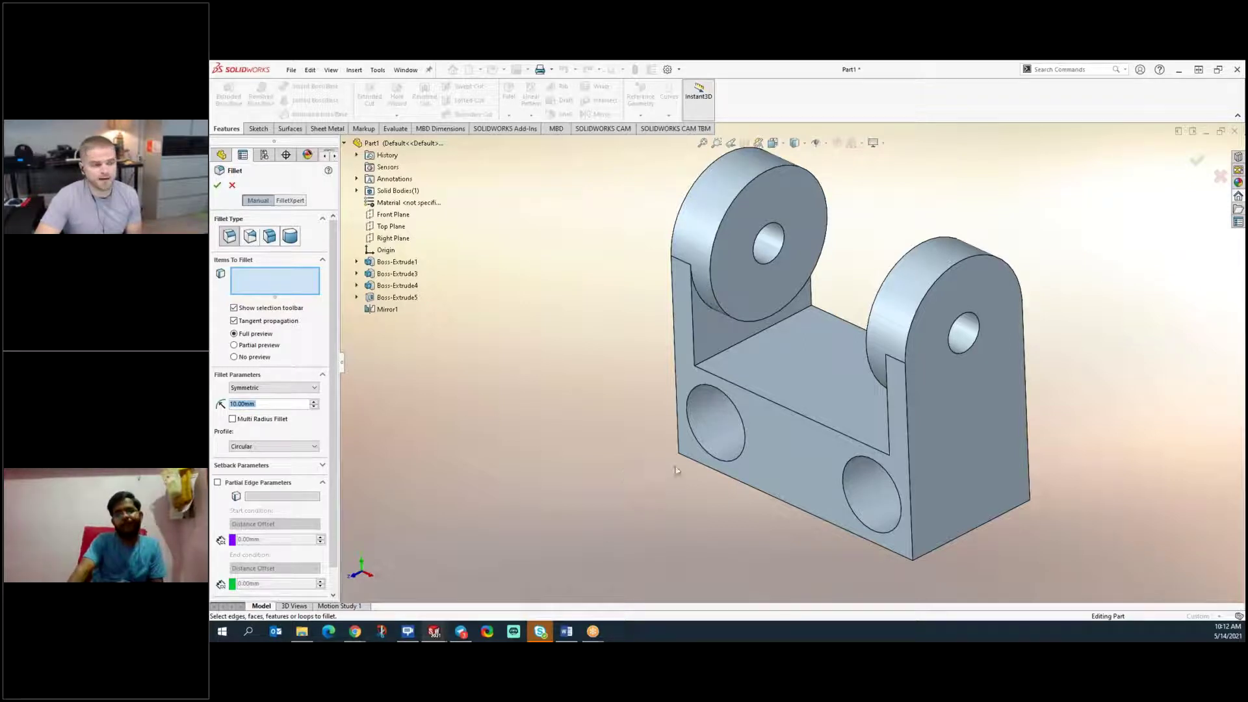
click(958, 536)
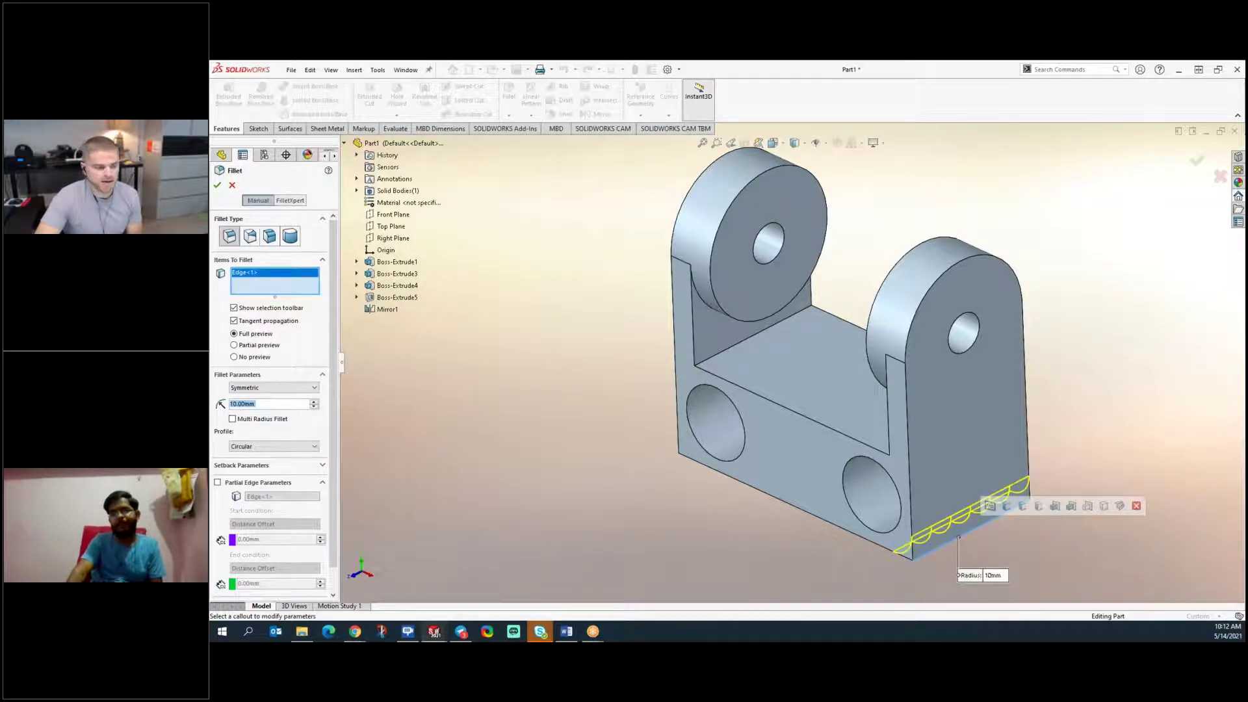
text(20)
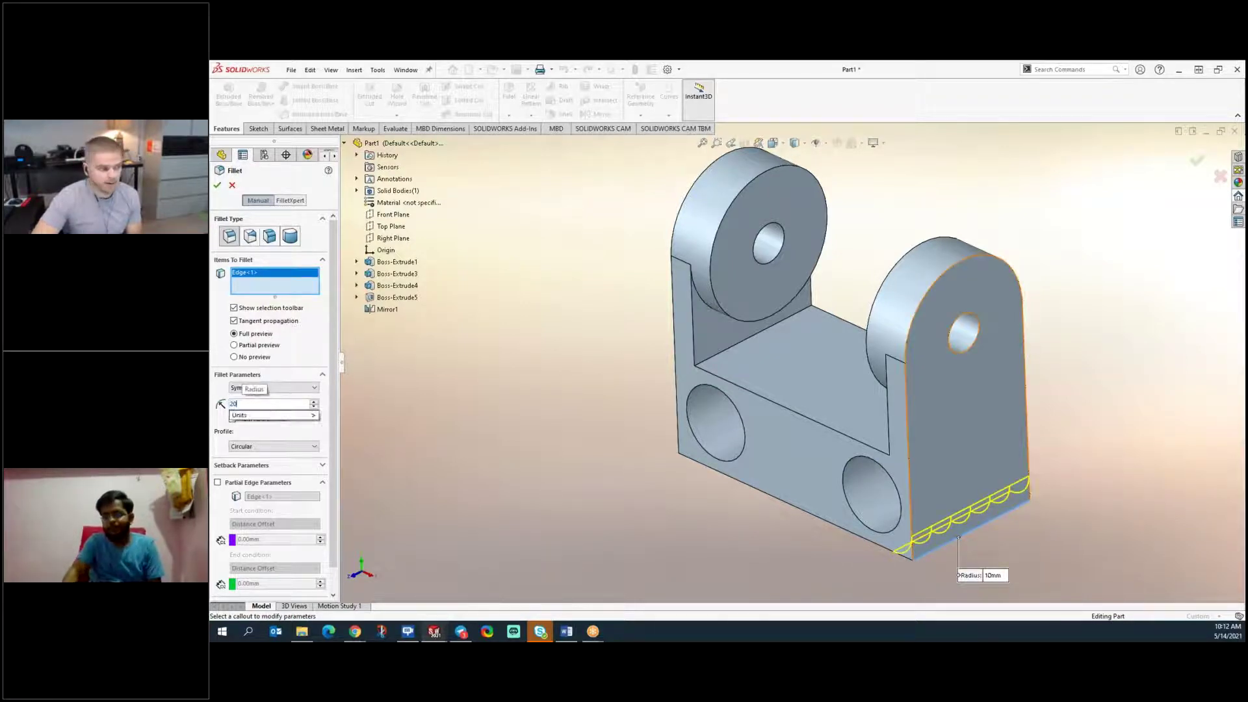
key(Return)
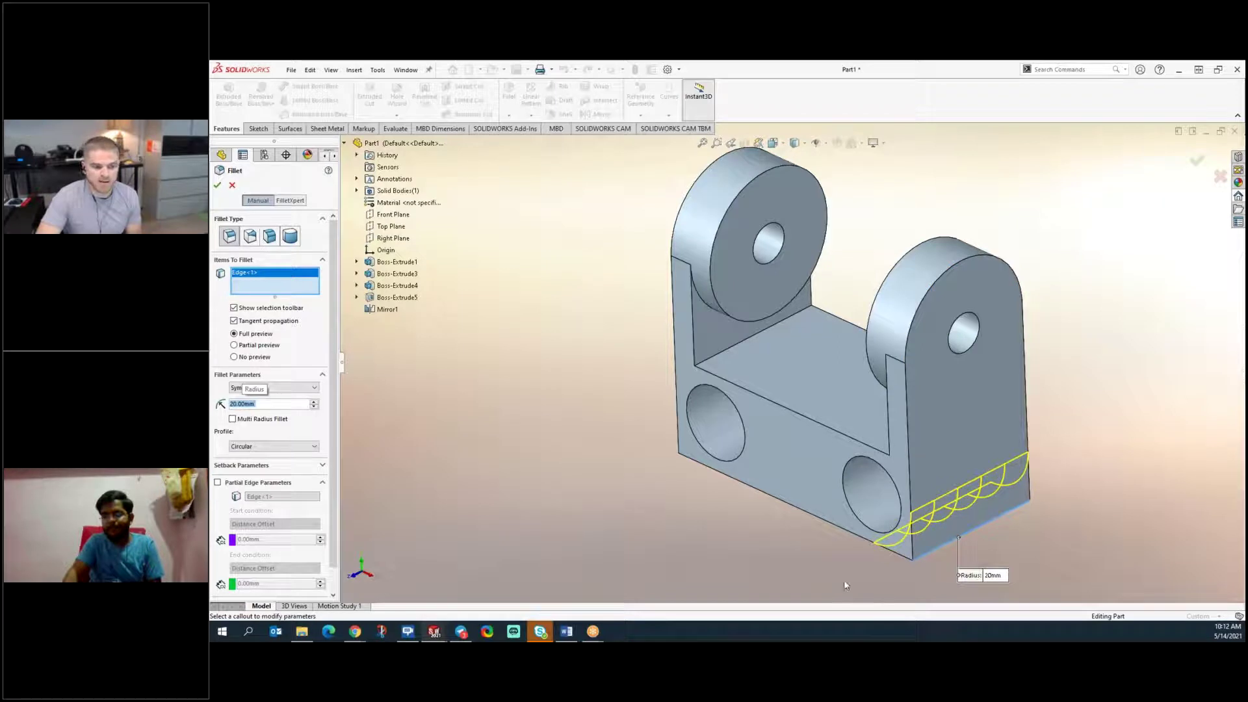
middle_drag(844, 576, 772, 540)
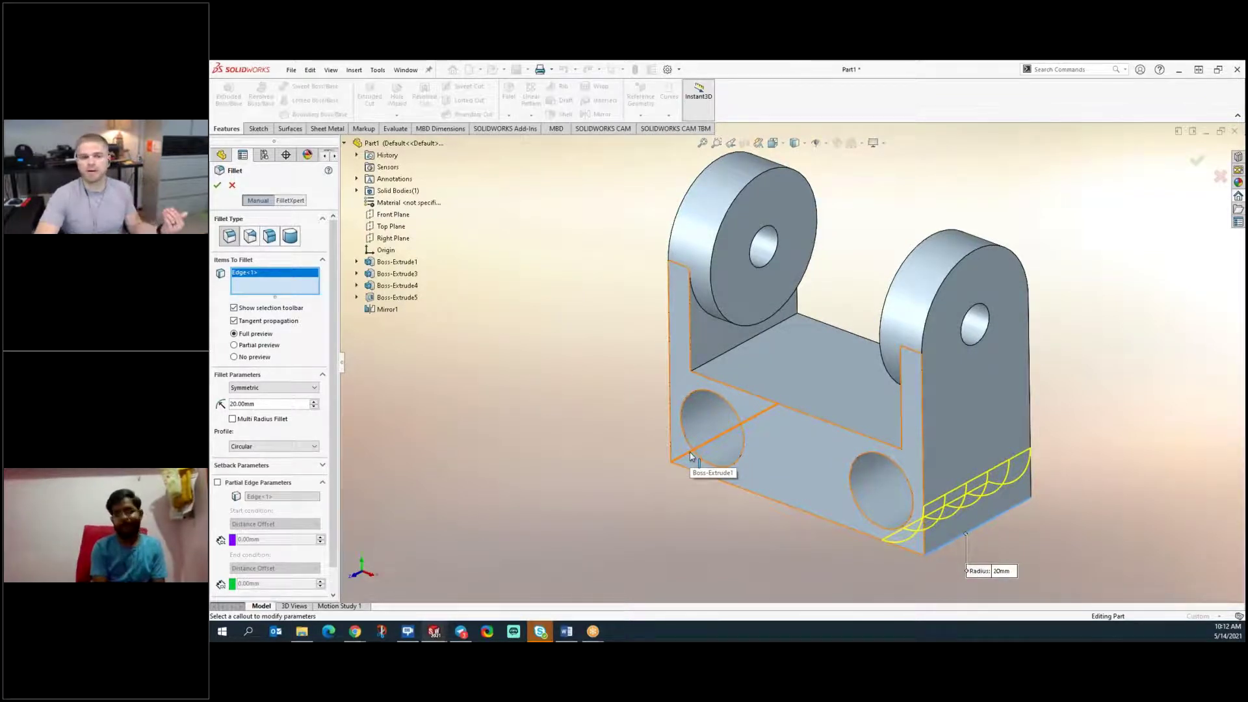
click(769, 411)
middle_drag(672, 509, 644, 492)
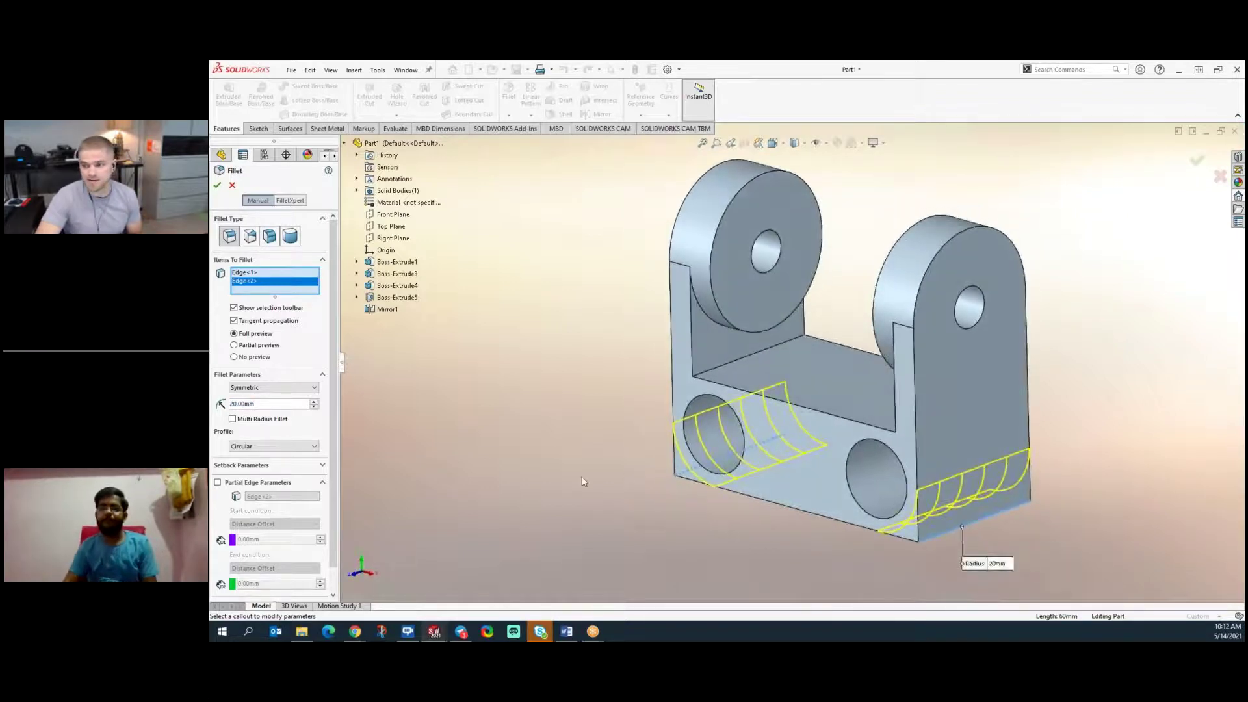
click(218, 186)
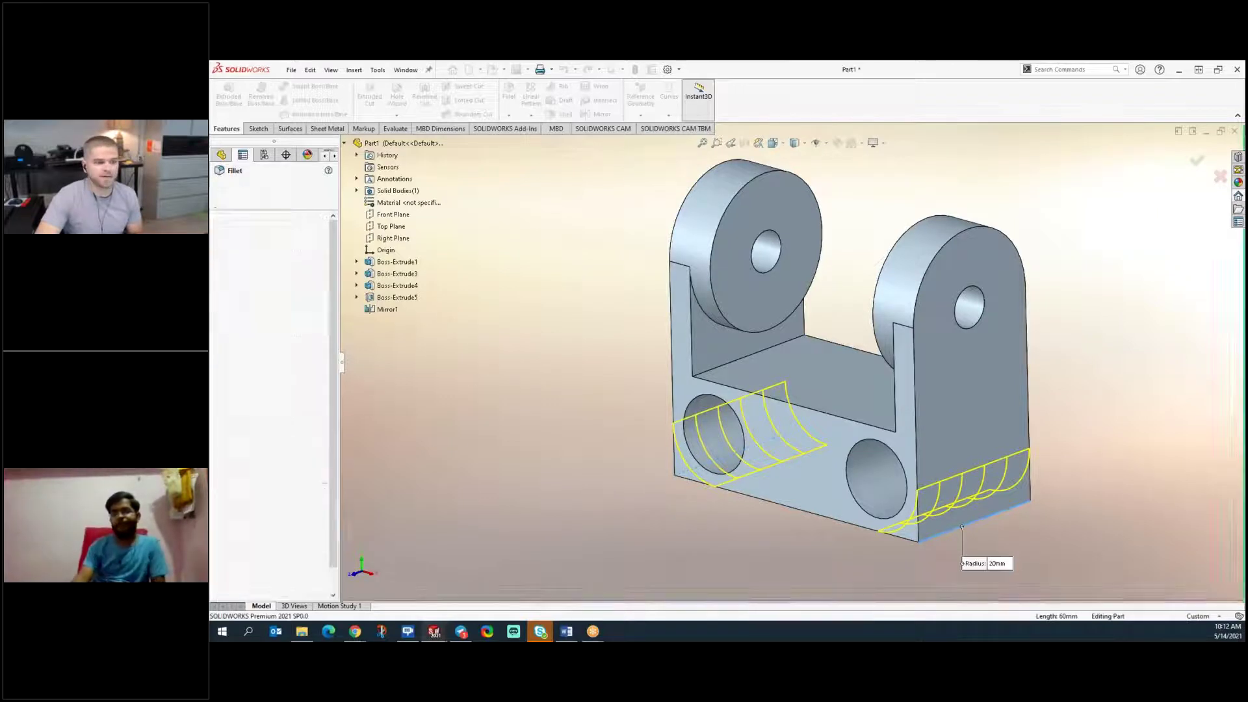
click(641, 501)
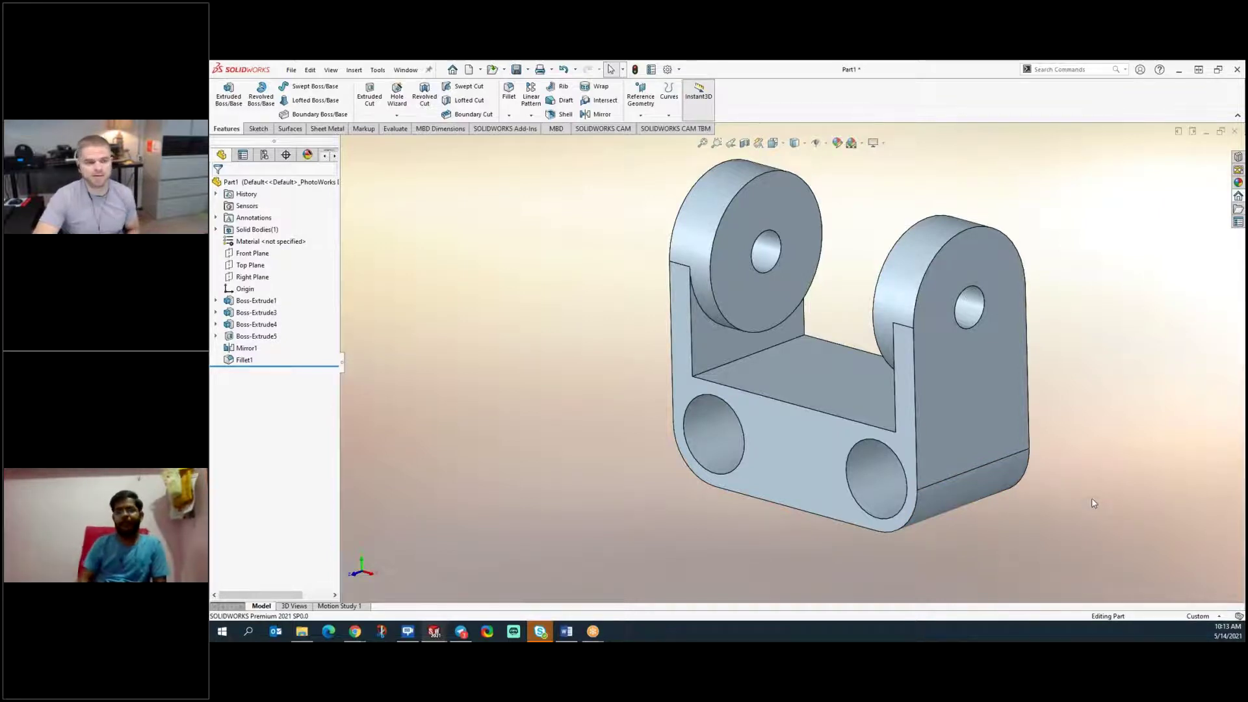
- Fillet the connected edges around the inside of the bracket's U-shaped opening with a symmetric 2 mm radius
click(510, 91)
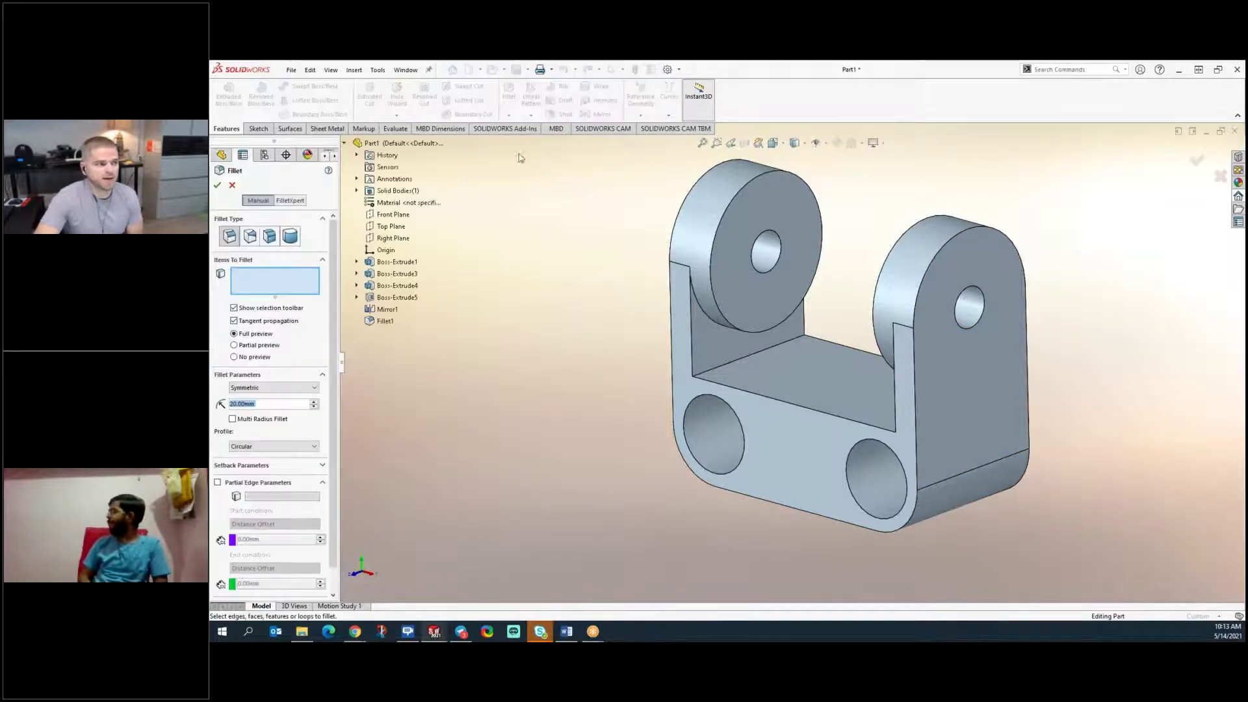
click(285, 404)
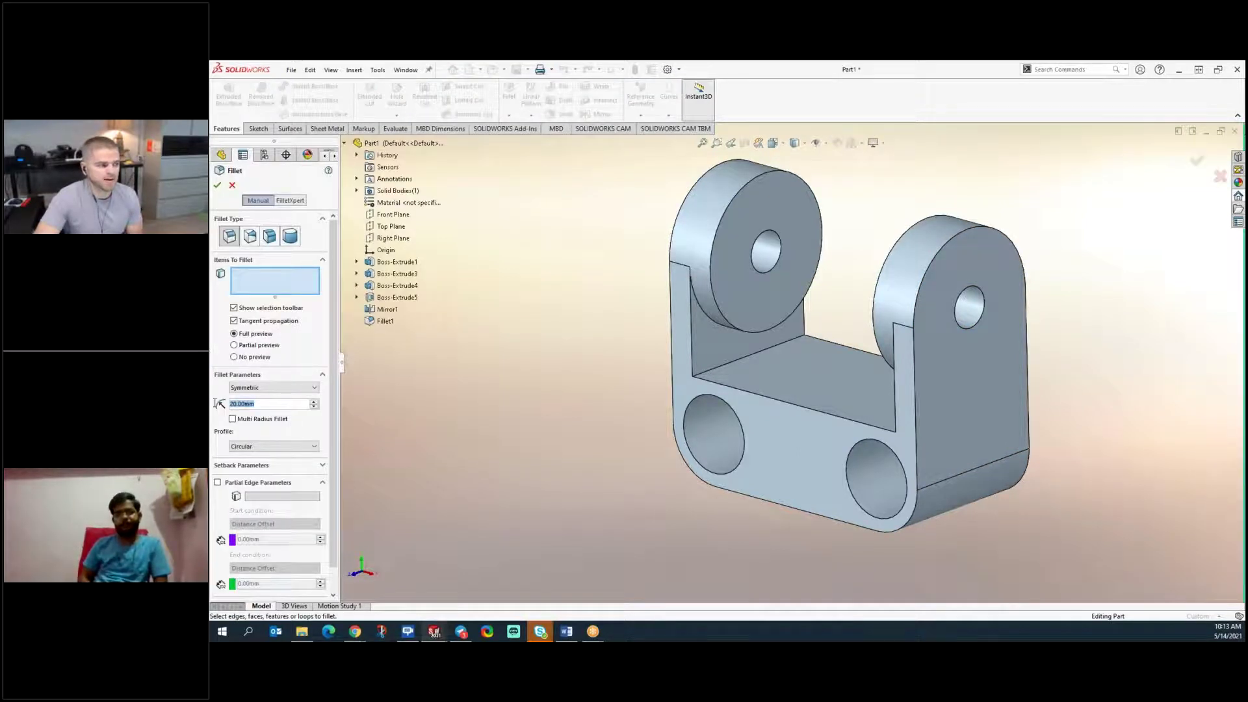
text(2)
key(Return)
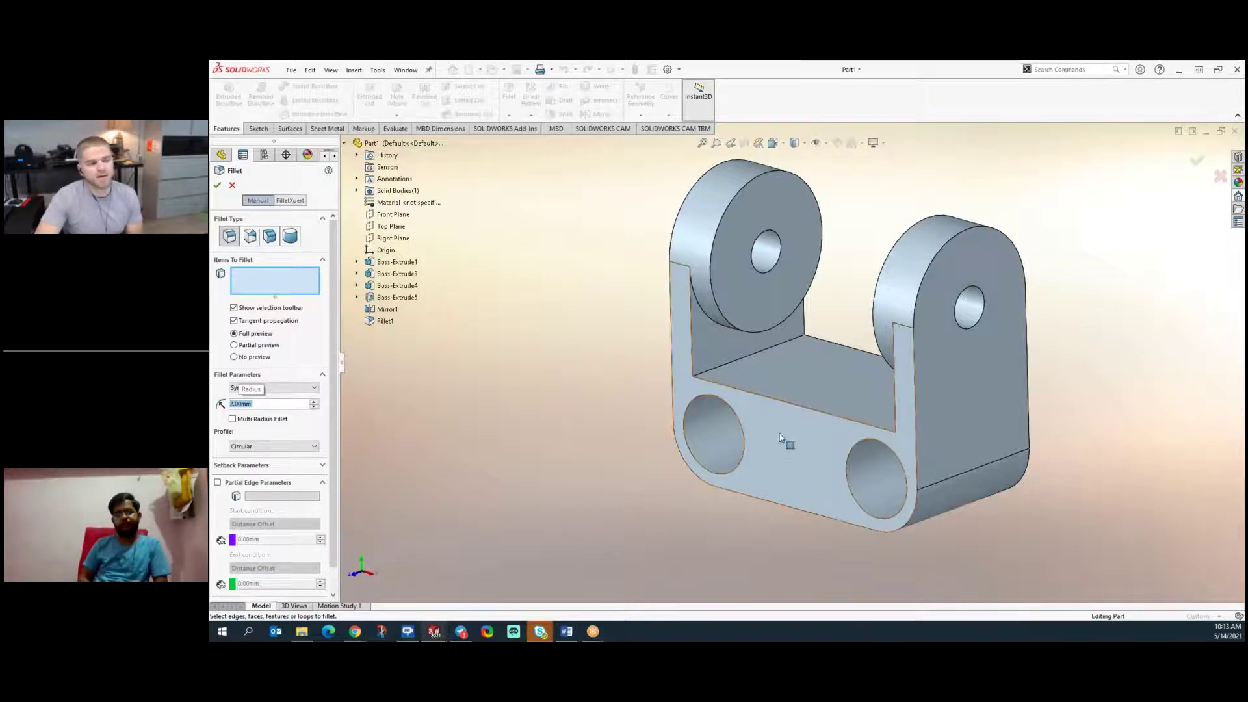
click(800, 407)
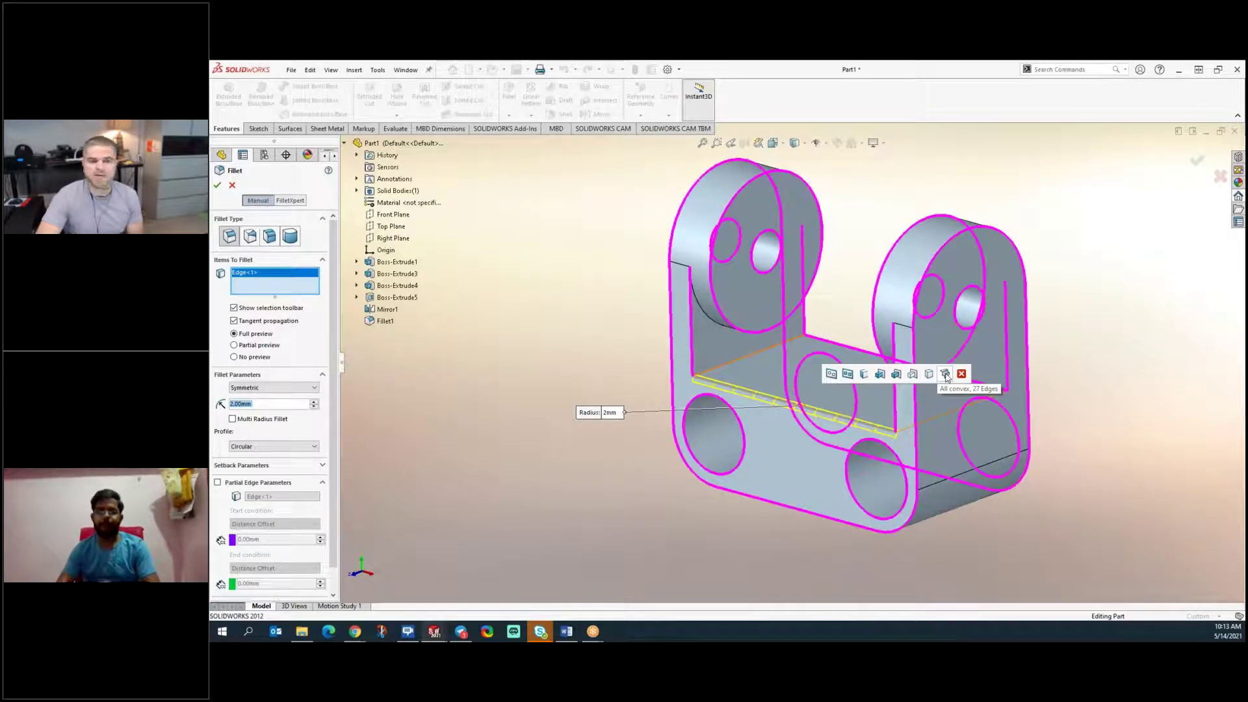
click(914, 375)
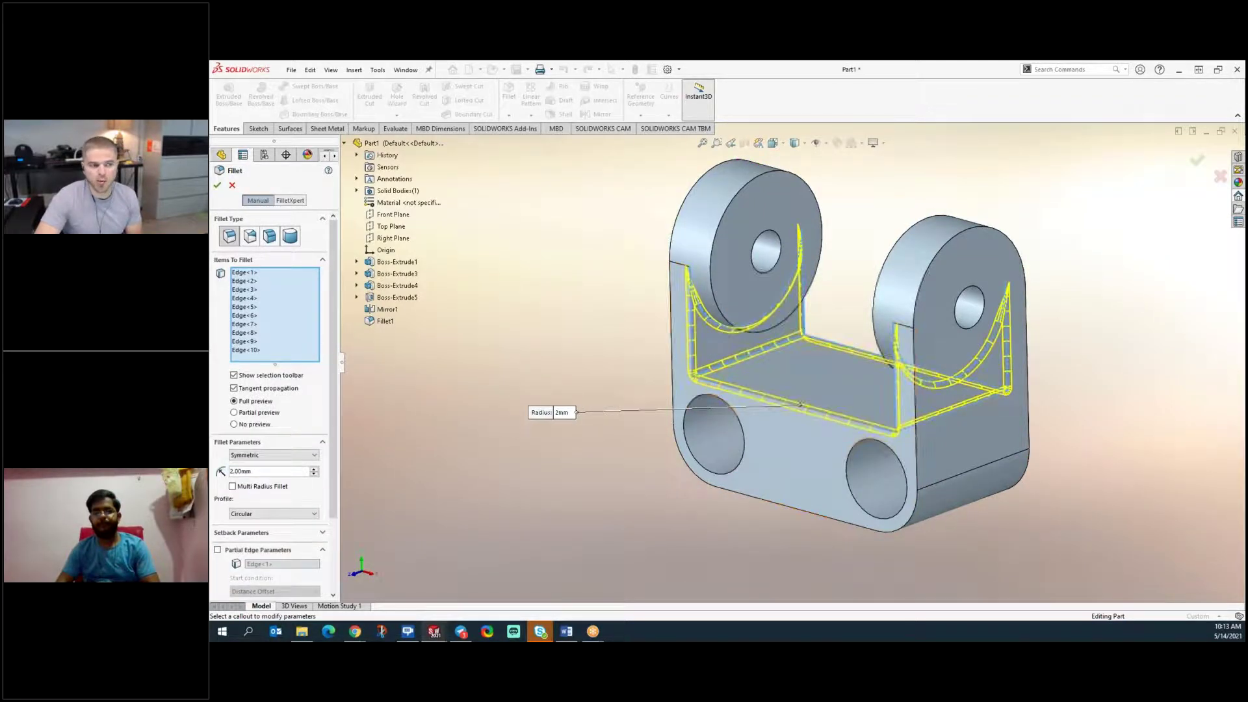
mouse_move(792, 468)
middle_down()
mouse_move(843, 412)
mouse_move(821, 430)
mouse_move(810, 474)
middle_up()
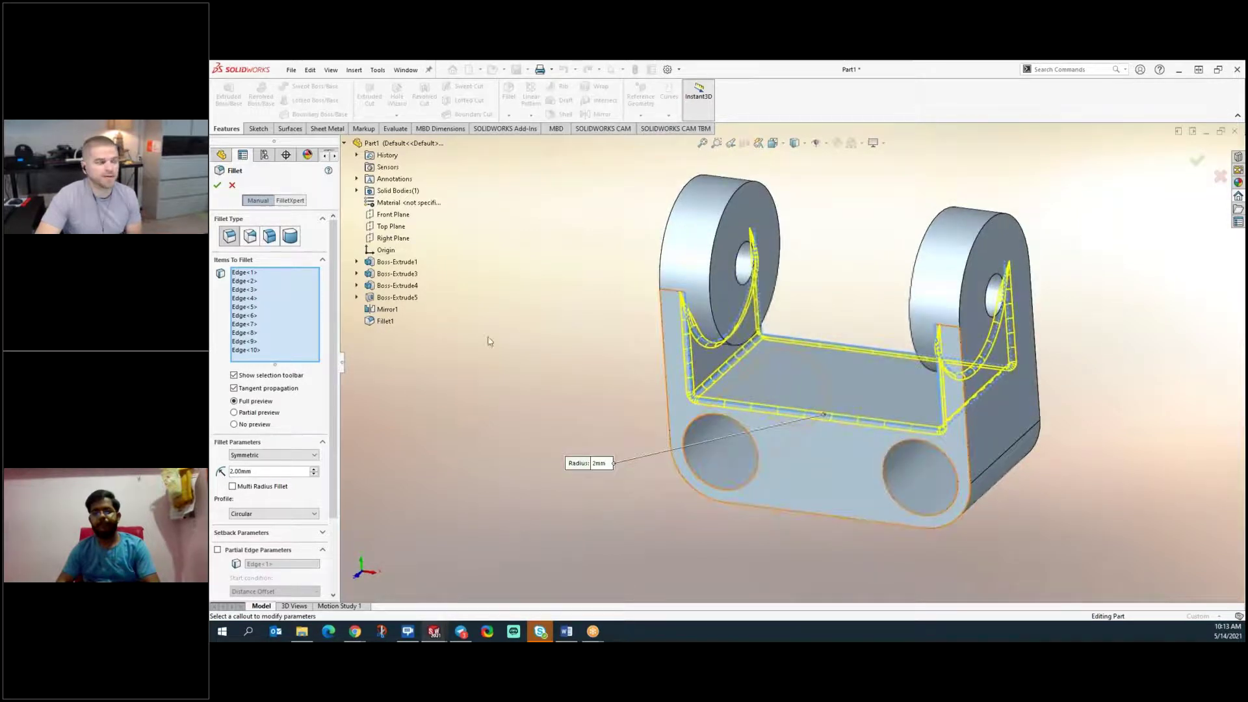
click(217, 185)
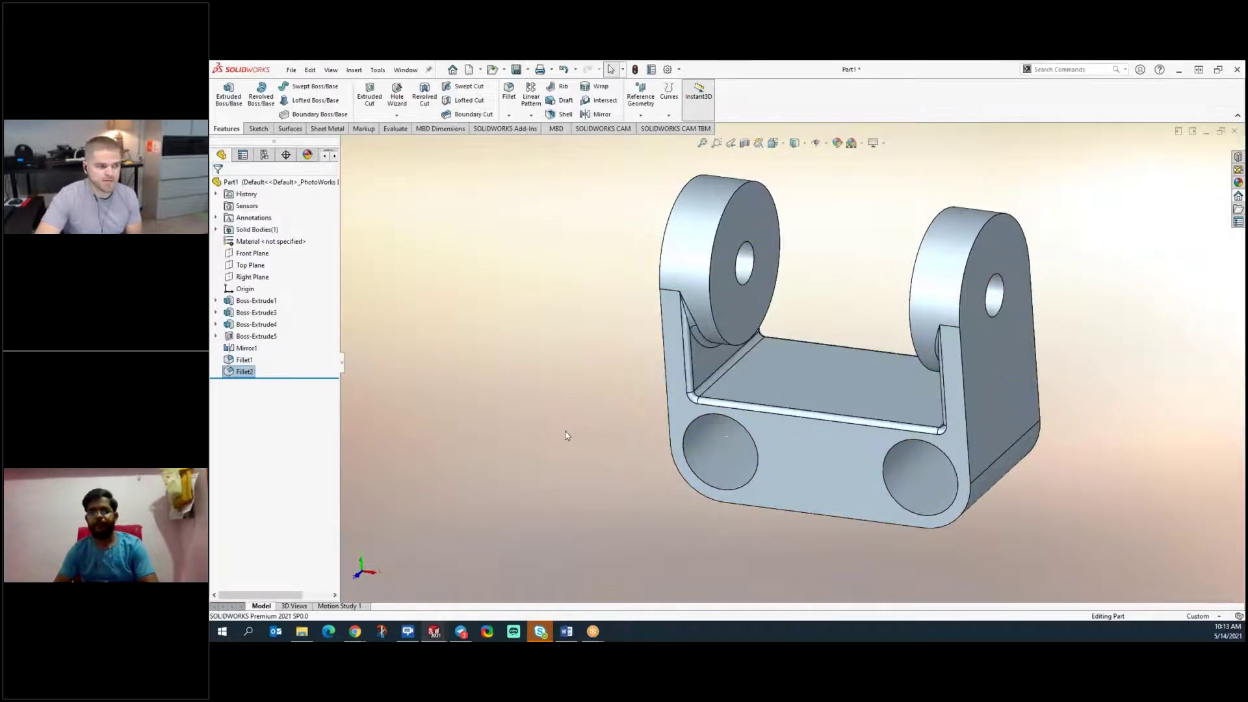
- Fillet the bracket's outer perimeter edges with a 2 mm radius using tangent propagation, and show the part in isometric view
middle_drag(604, 501, 641, 468)
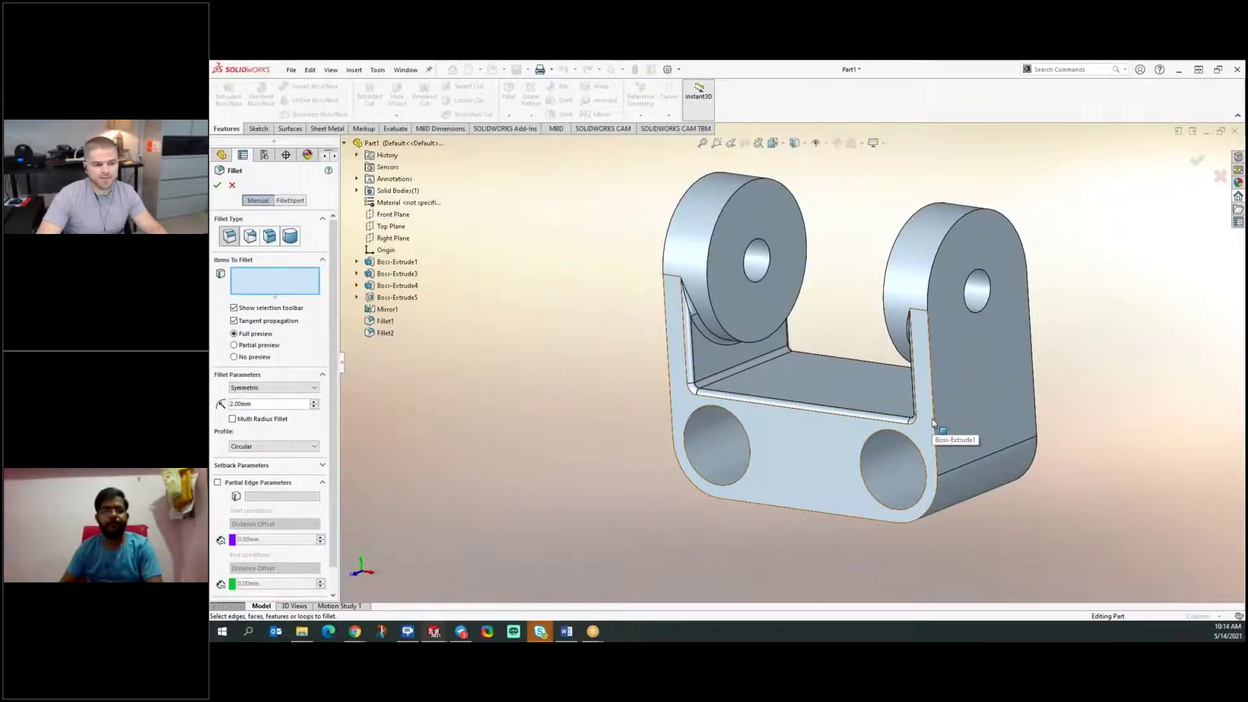
click(933, 419)
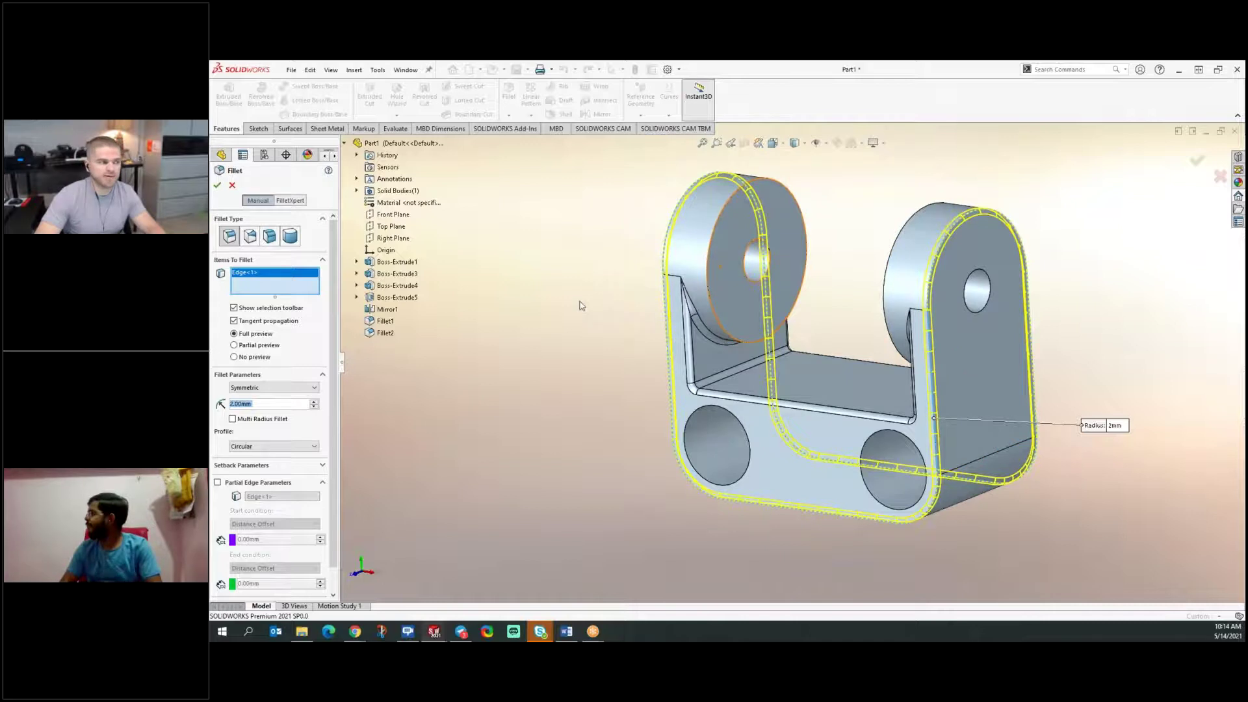
click(217, 184)
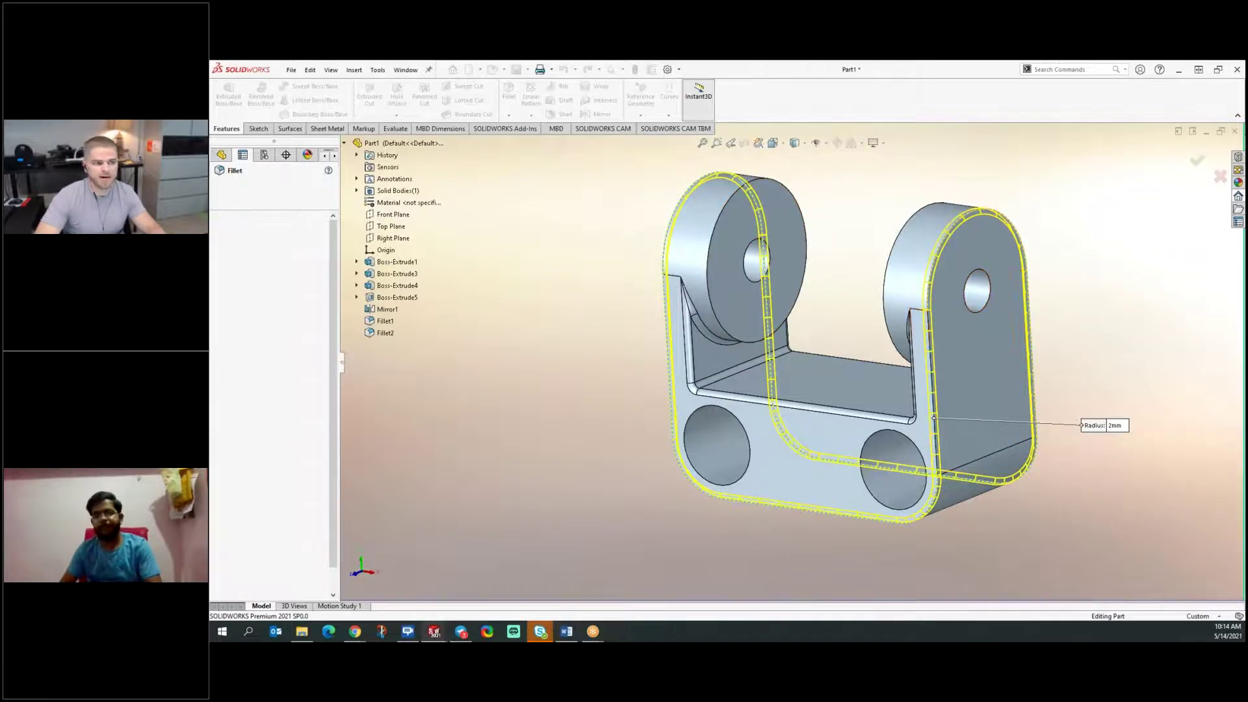
key(ctrl+7)
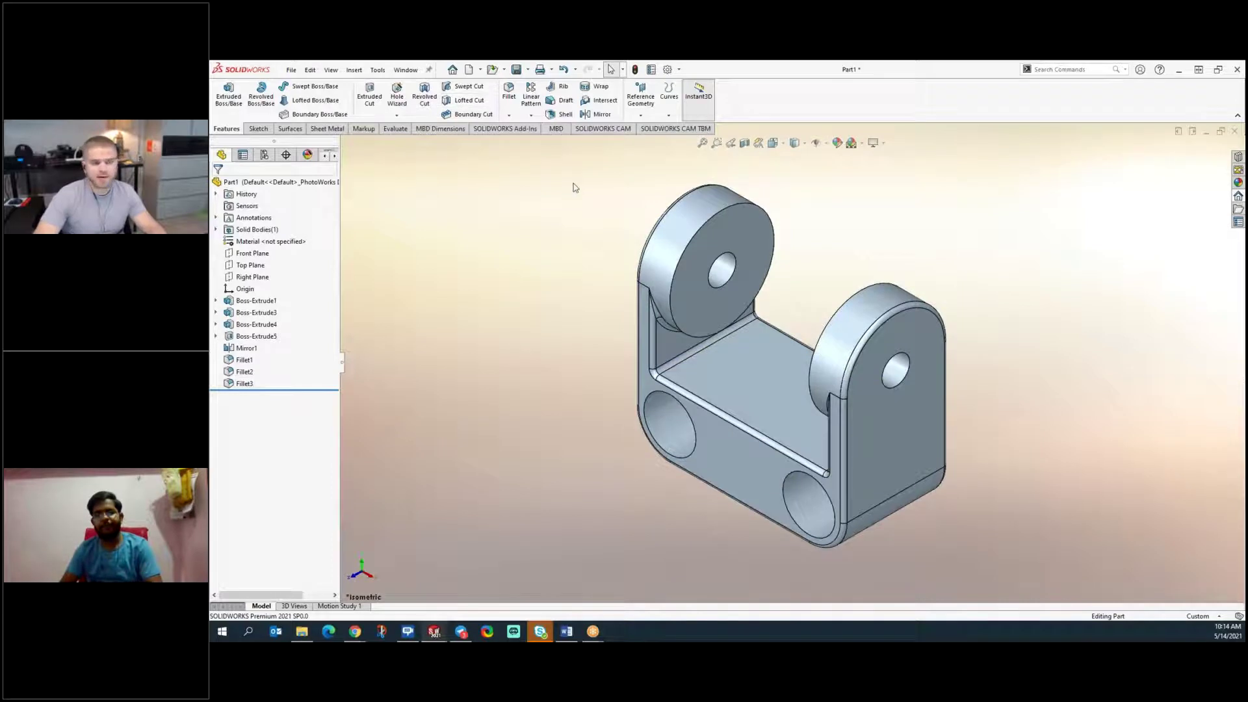
- Save the part in the Downloads folder under the name Yoke-5-14
click(518, 73)
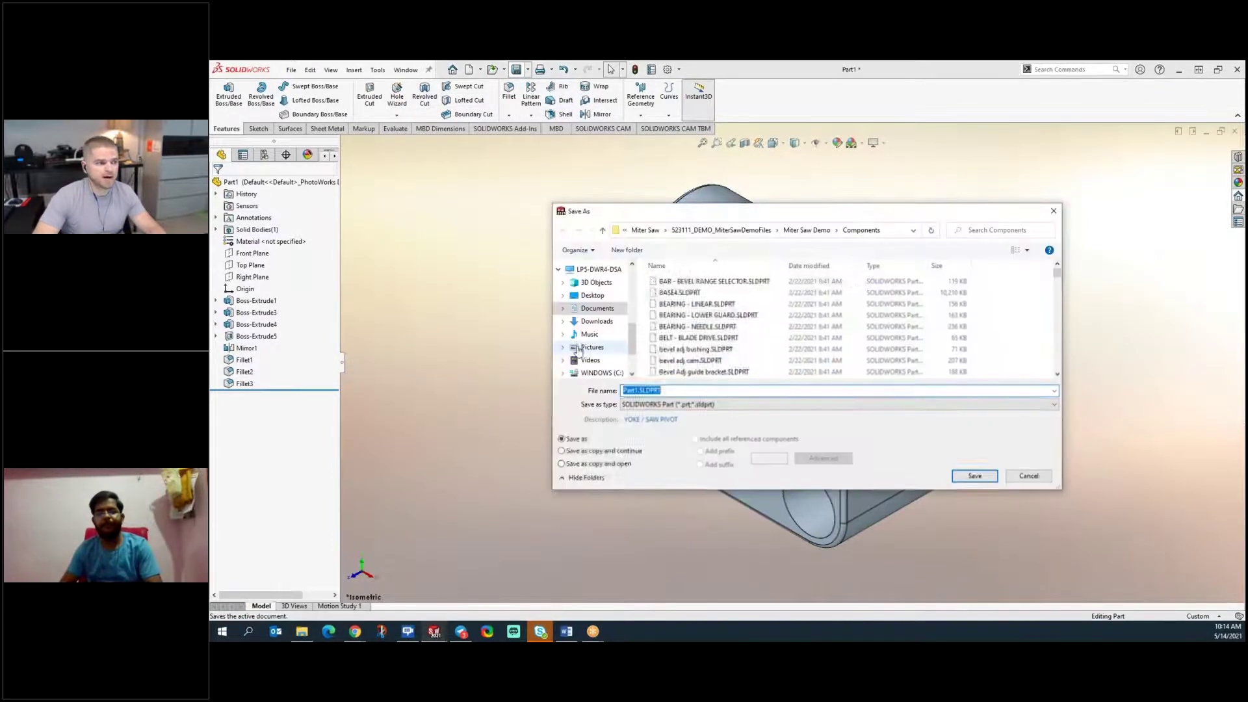
click(598, 321)
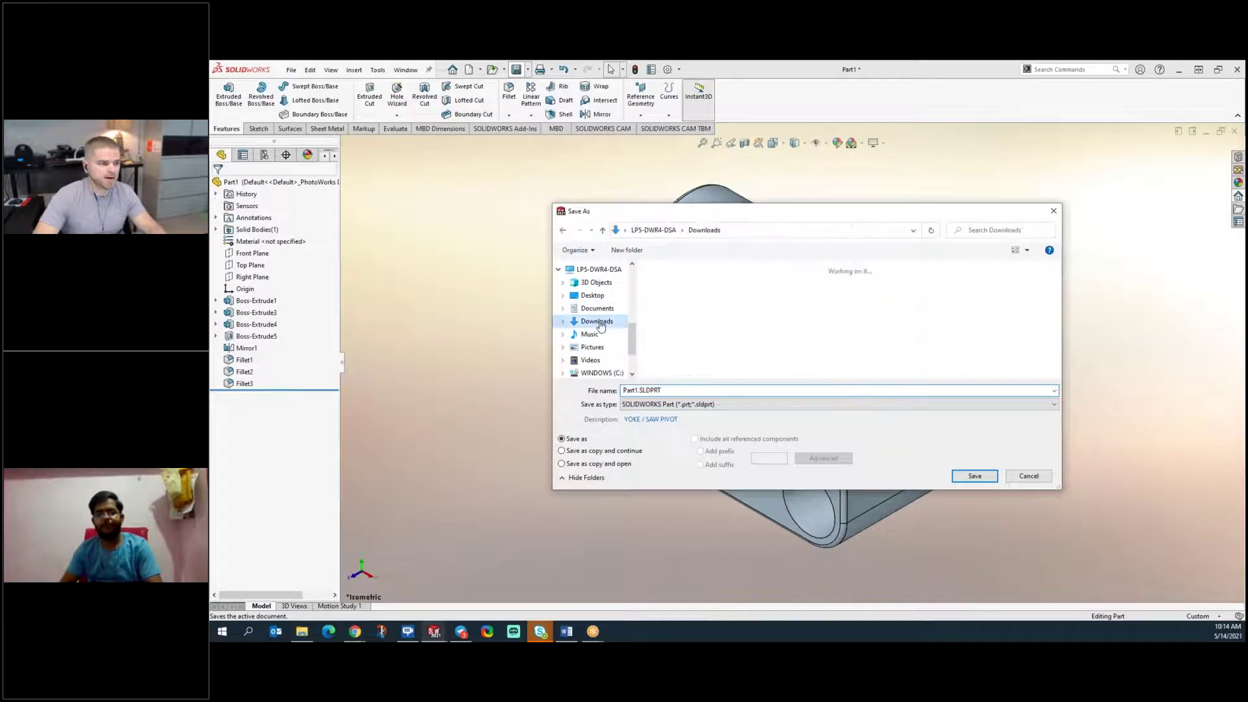
click(691, 393)
double_click(690, 393)
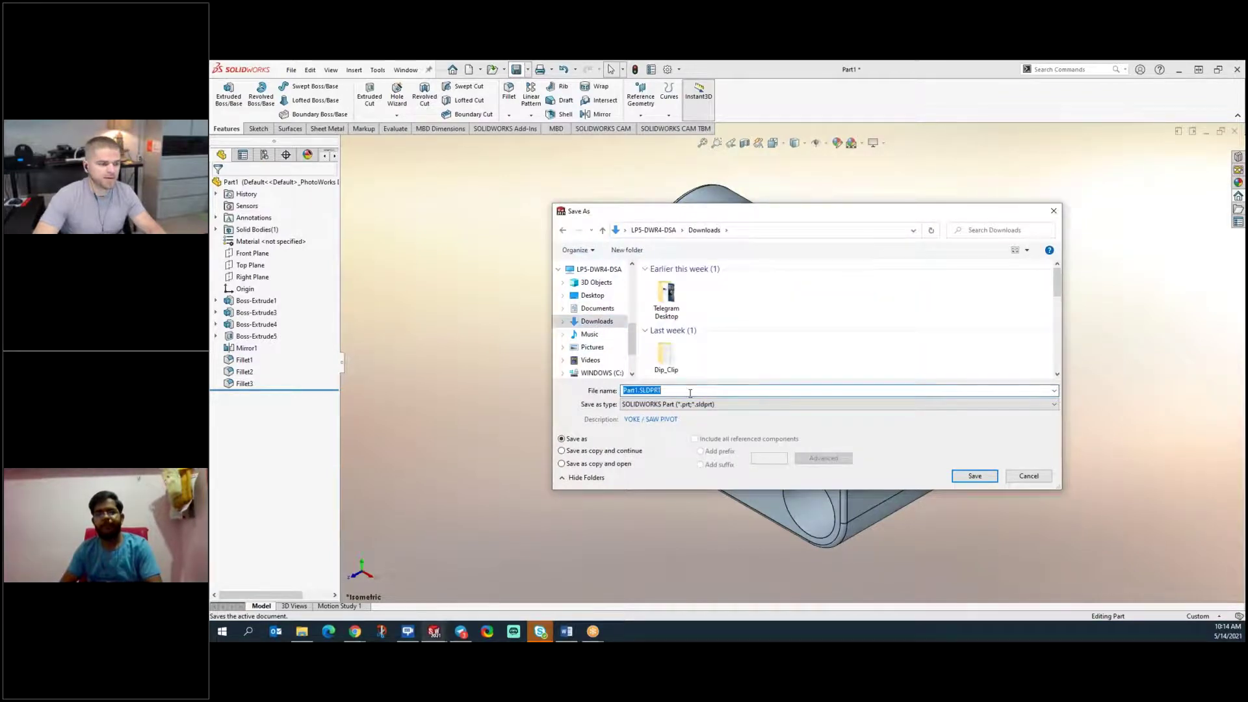
text(y)
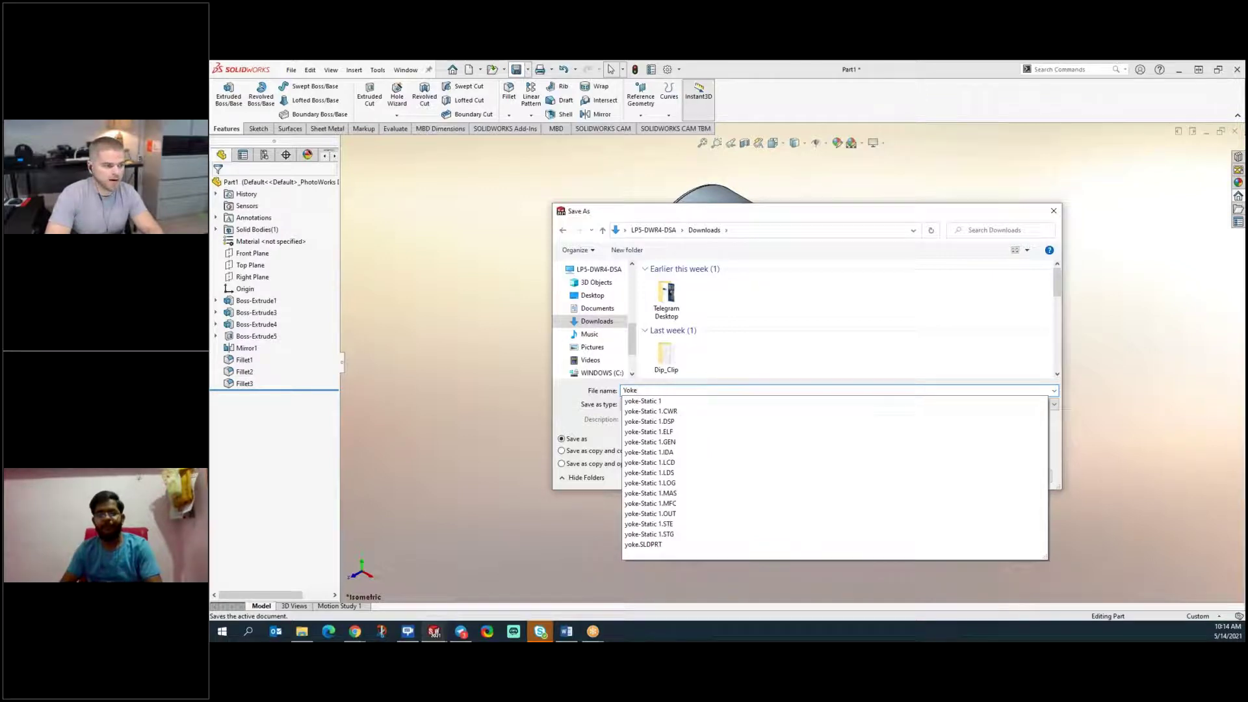
text(oke-5-14)
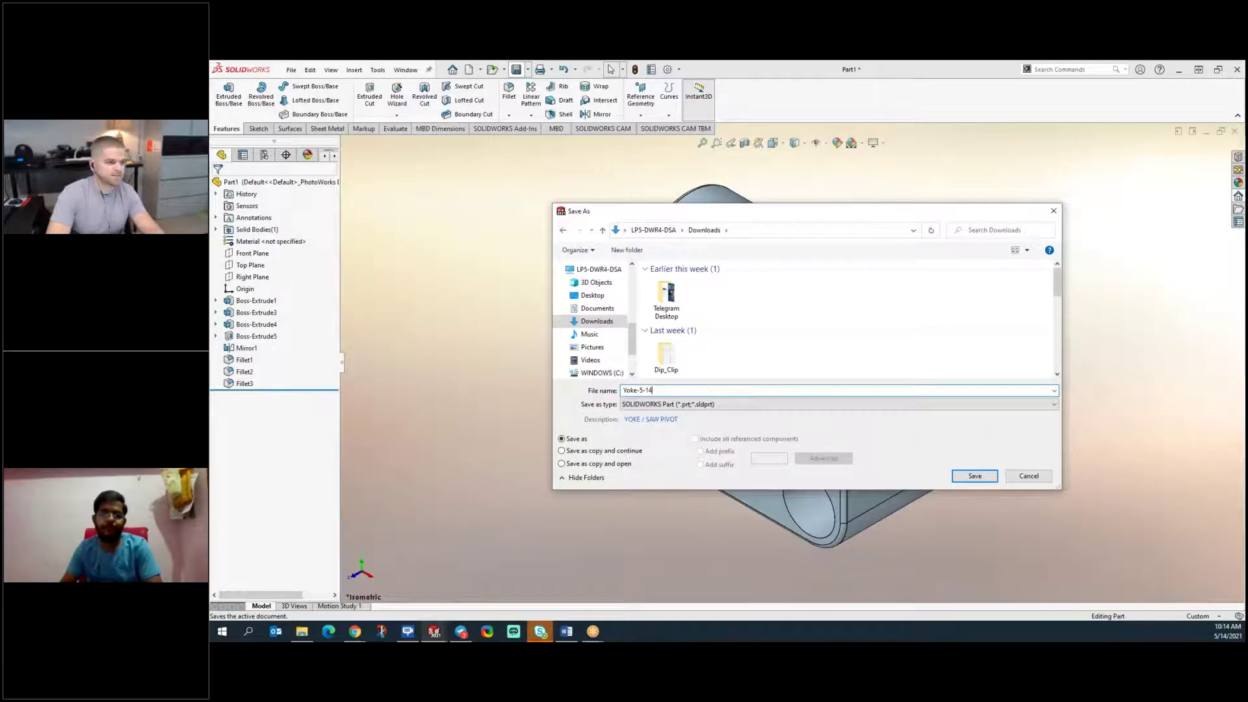
key(Return)
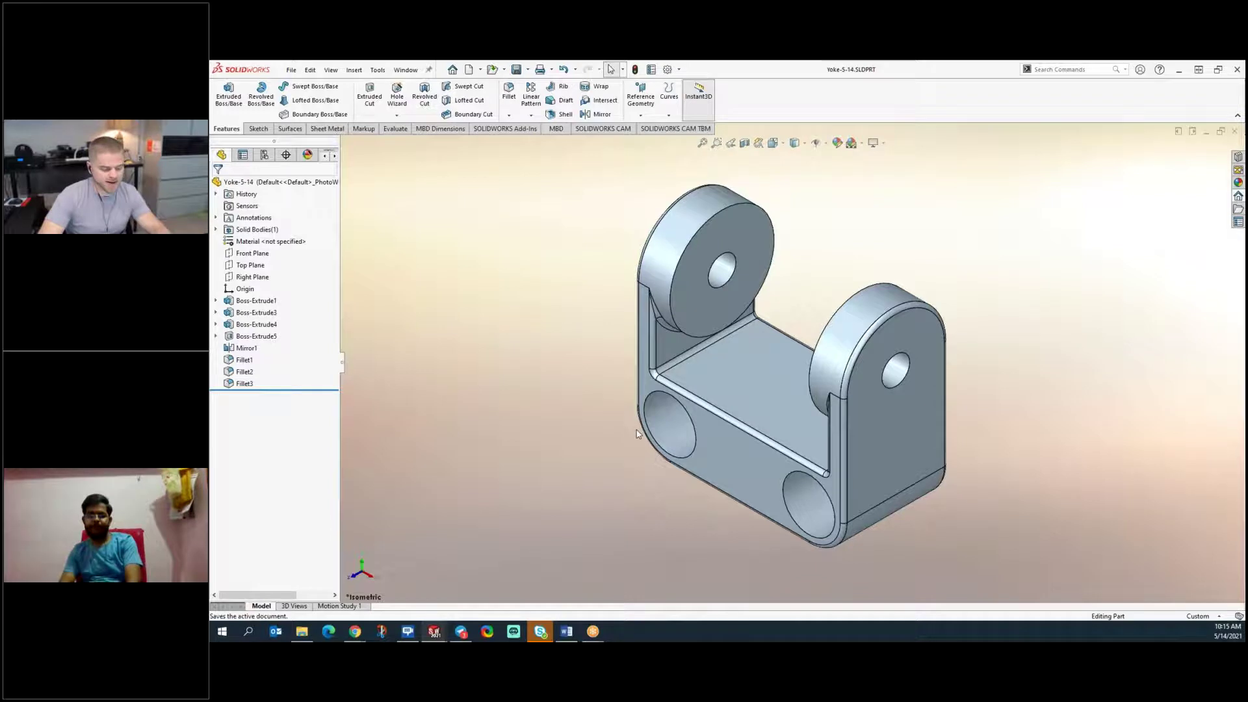
- Review the part's build order by rolling the history back to the first extrusion and forward again past the last fillet
ctrl+middle_drag(599, 409, 335, 352)
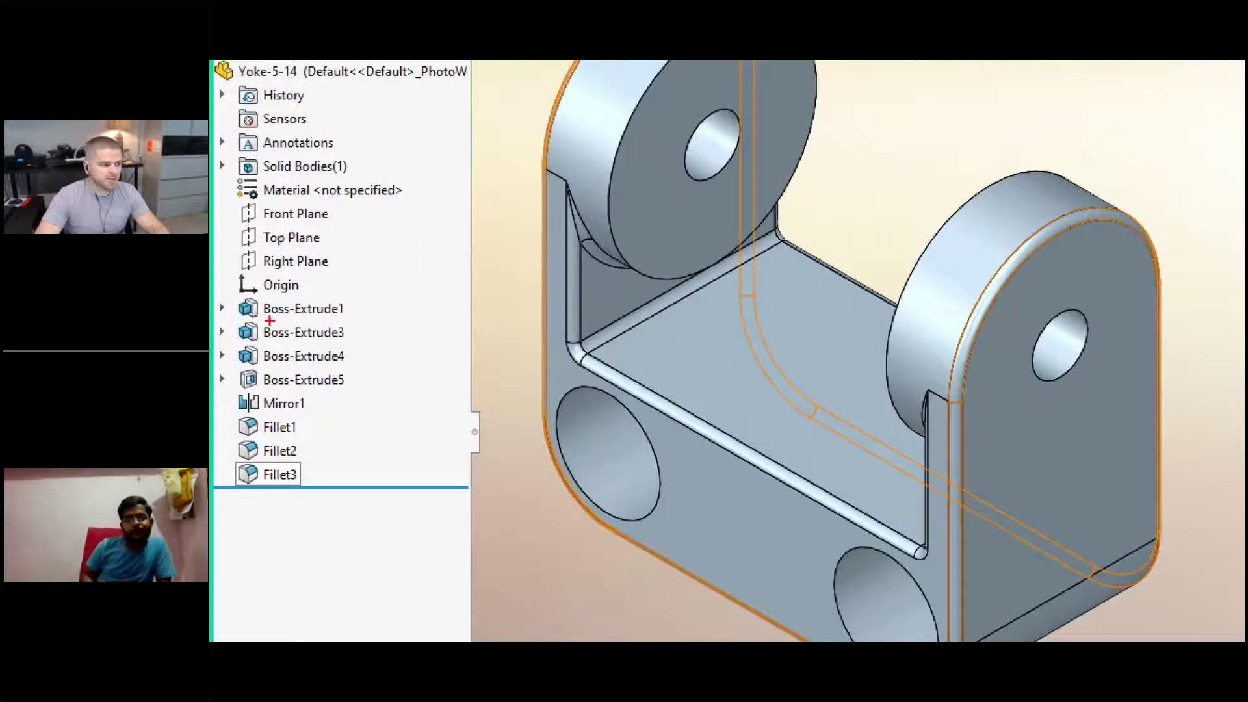
mouse_move(215, 295)
mouse_down()
mouse_move(322, 374)
mouse_move(395, 407)
mouse_move(408, 391)
mouse_up()
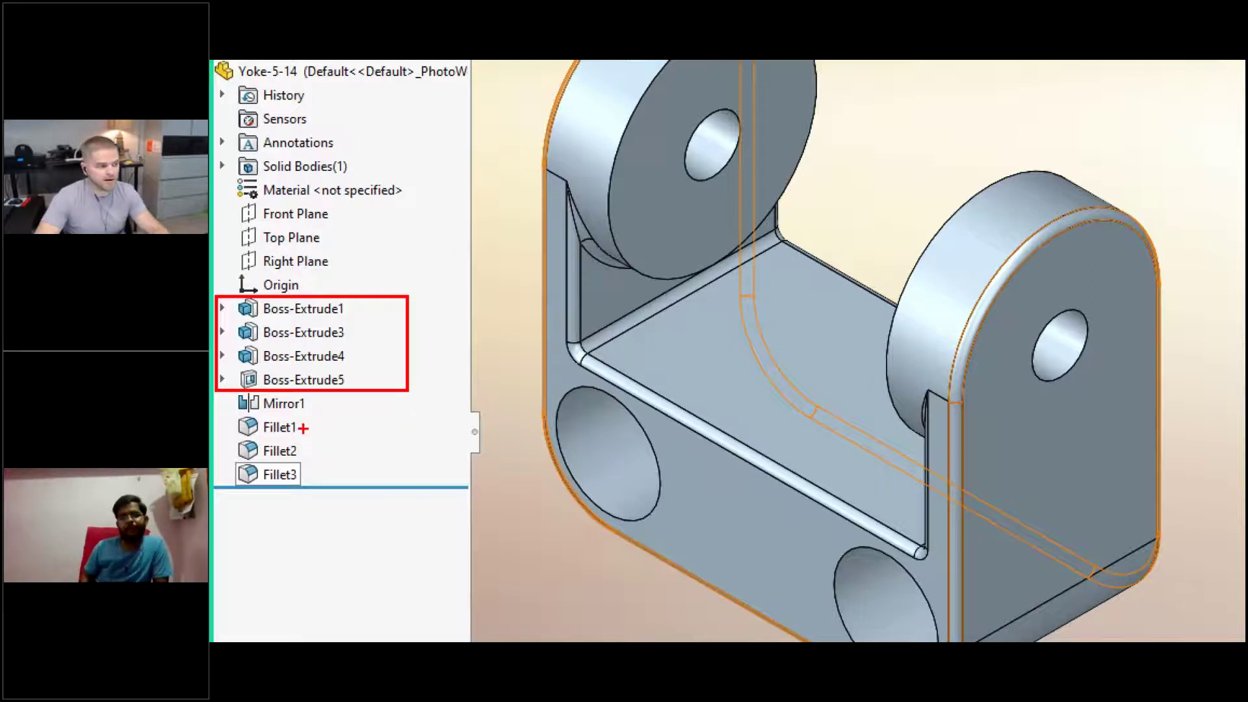
drag(220, 416, 400, 486)
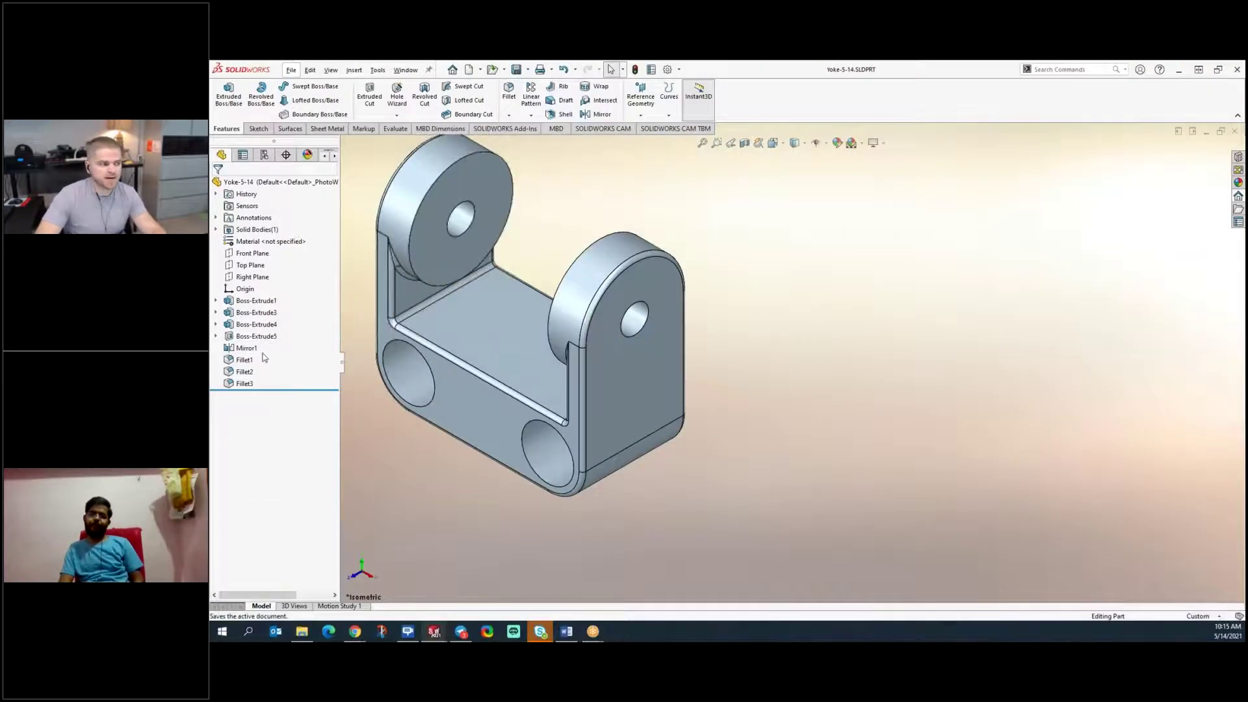
drag(298, 389, 303, 306)
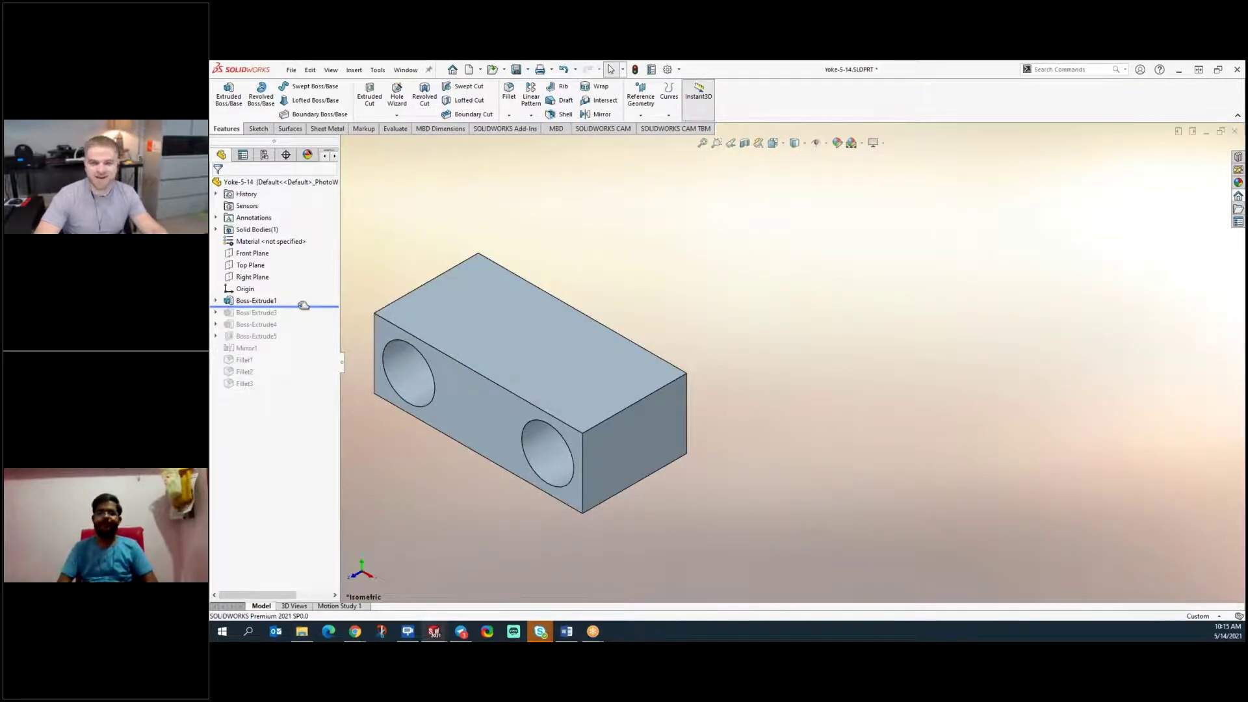
drag(304, 306, 314, 387)
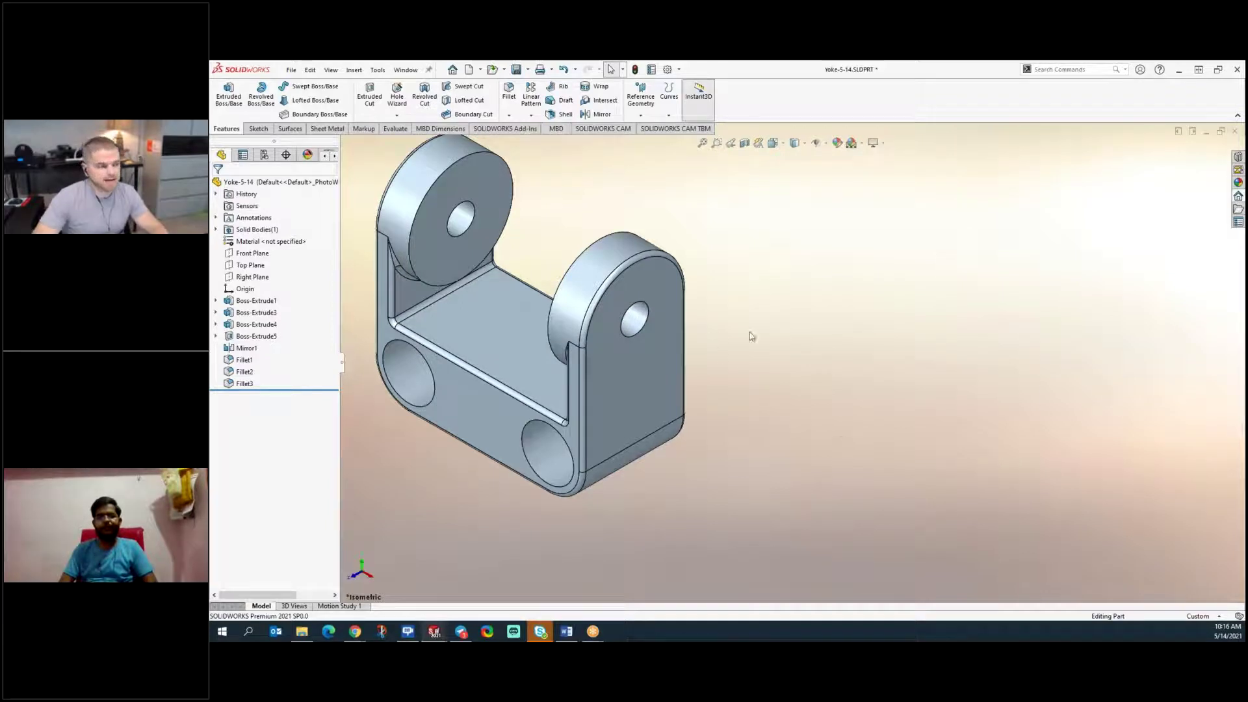
- Switch to the miter saw assembly and insert the open Yoke-5-14 part in the free space beside the saw
key(ctrl+Tab)
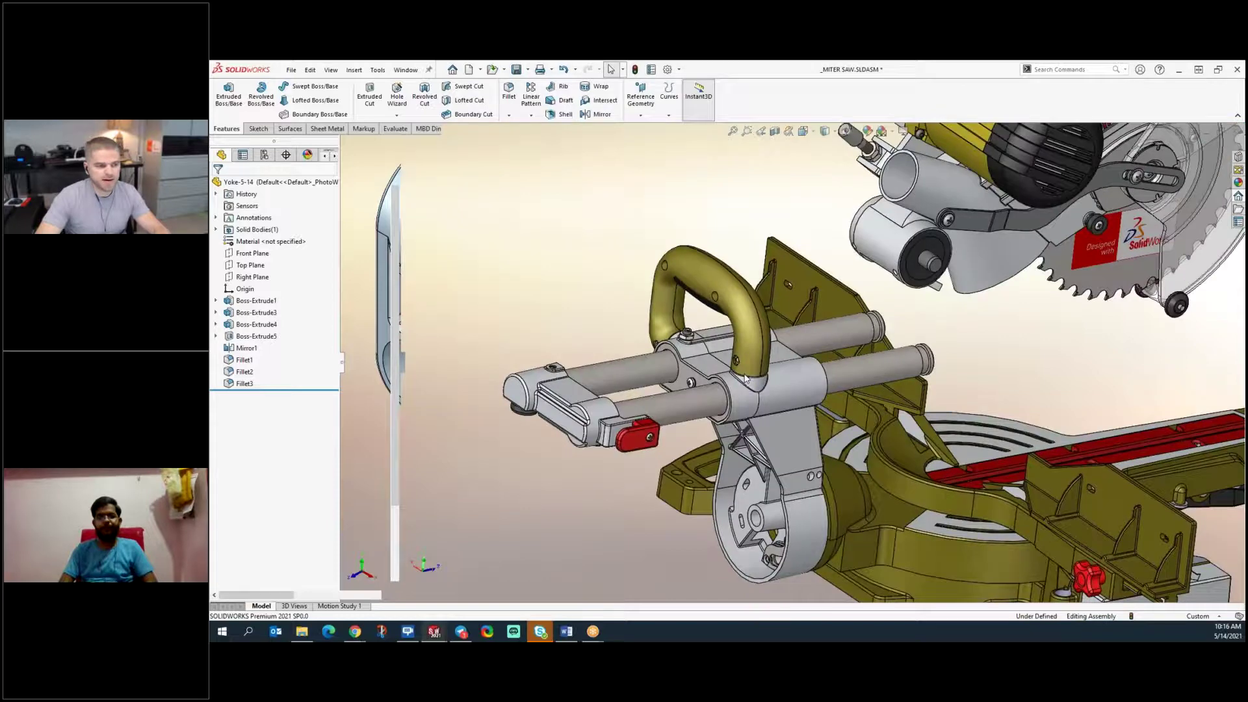
scroll(806, 325, up, 5)
middle_drag(855, 485, 812, 342)
scroll(848, 379, down, 5)
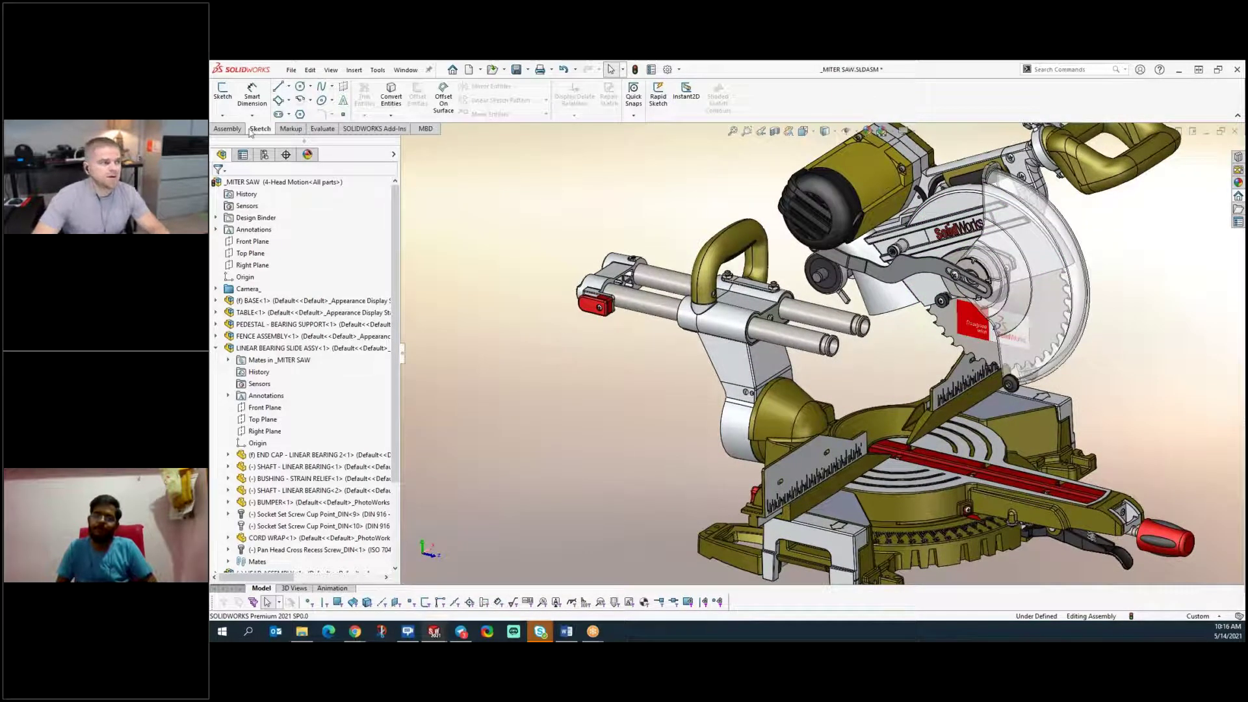
click(229, 129)
click(270, 94)
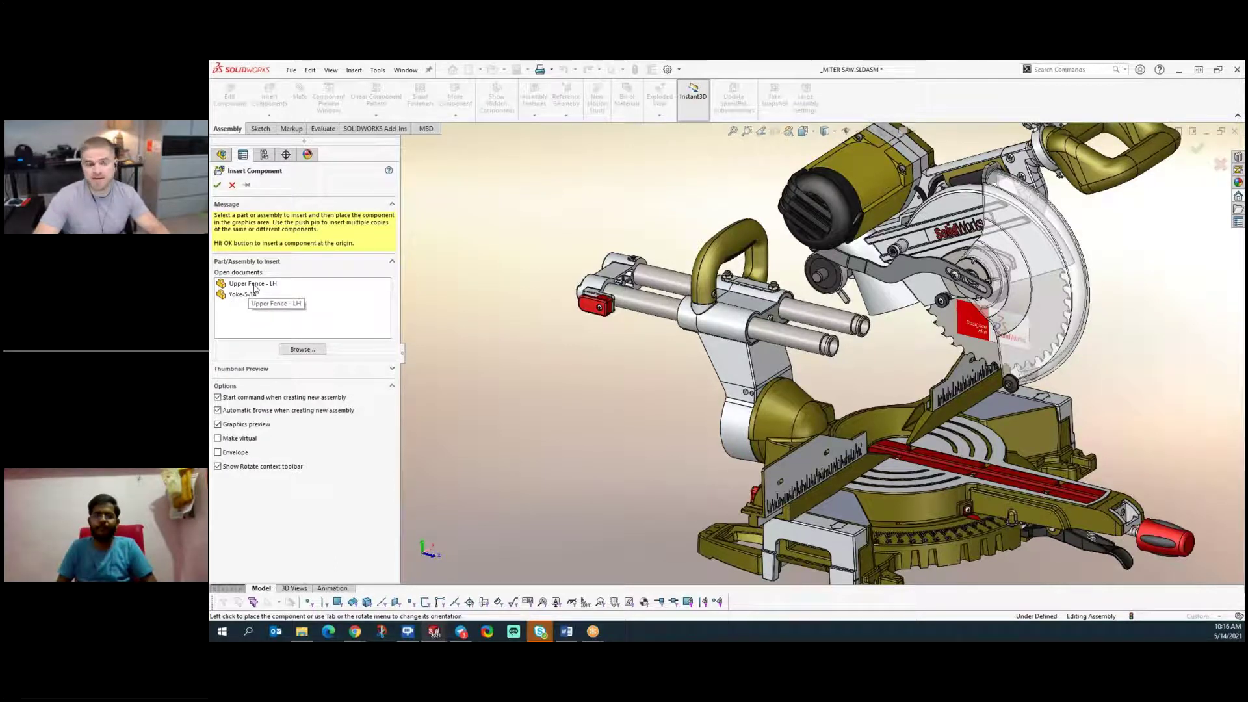
click(248, 296)
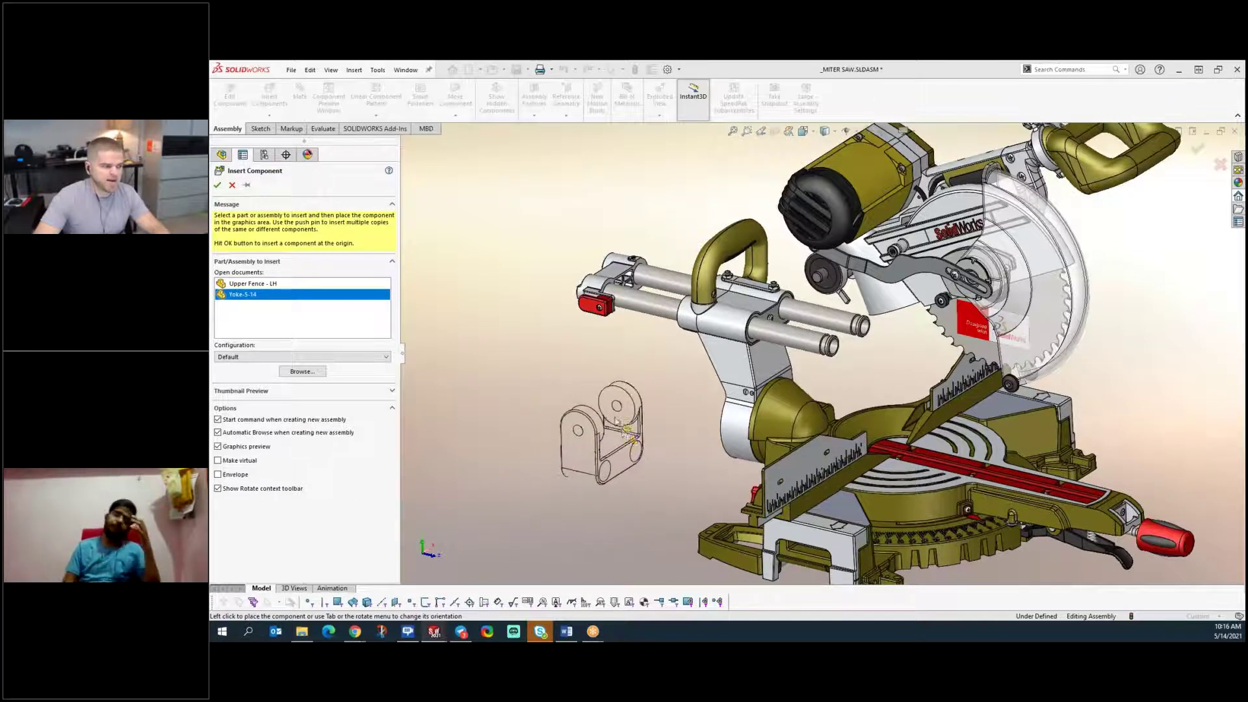
click(627, 422)
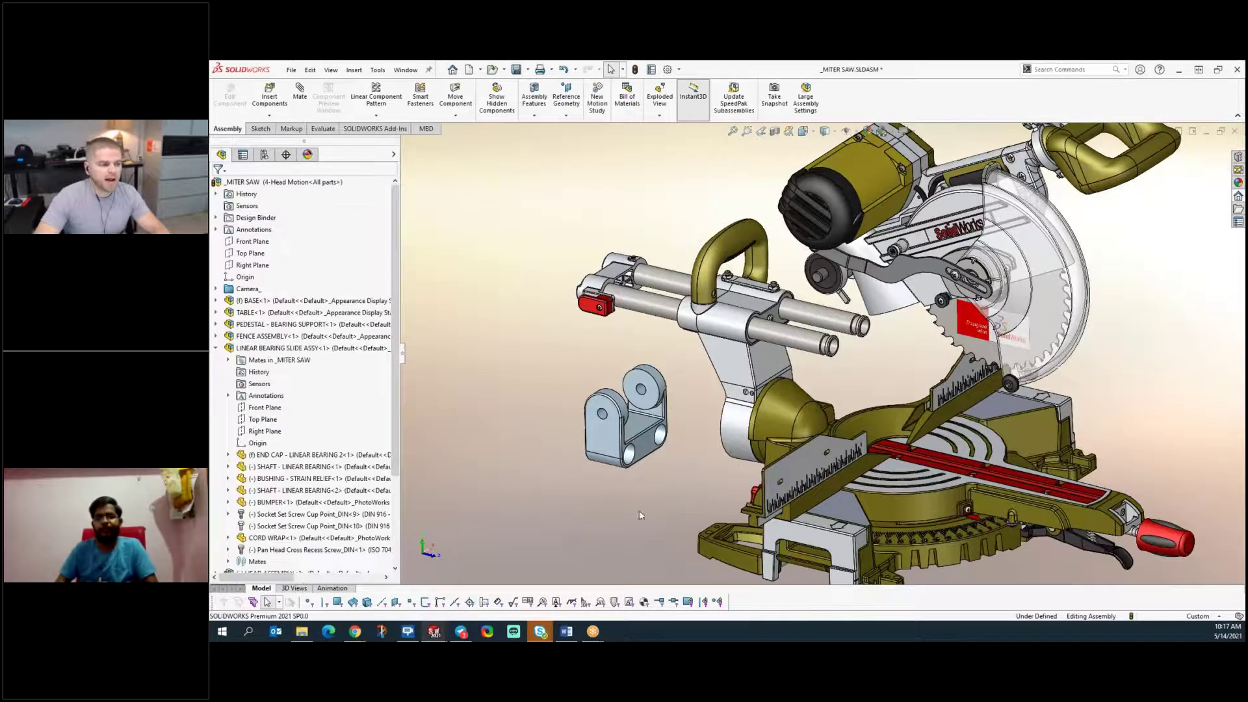
- Move the inserted yoke to the empty area below the saw's base, clear of the other components
middle_drag(693, 474, 772, 496)
drag(694, 477, 847, 529)
scroll(848, 526, up, 4)
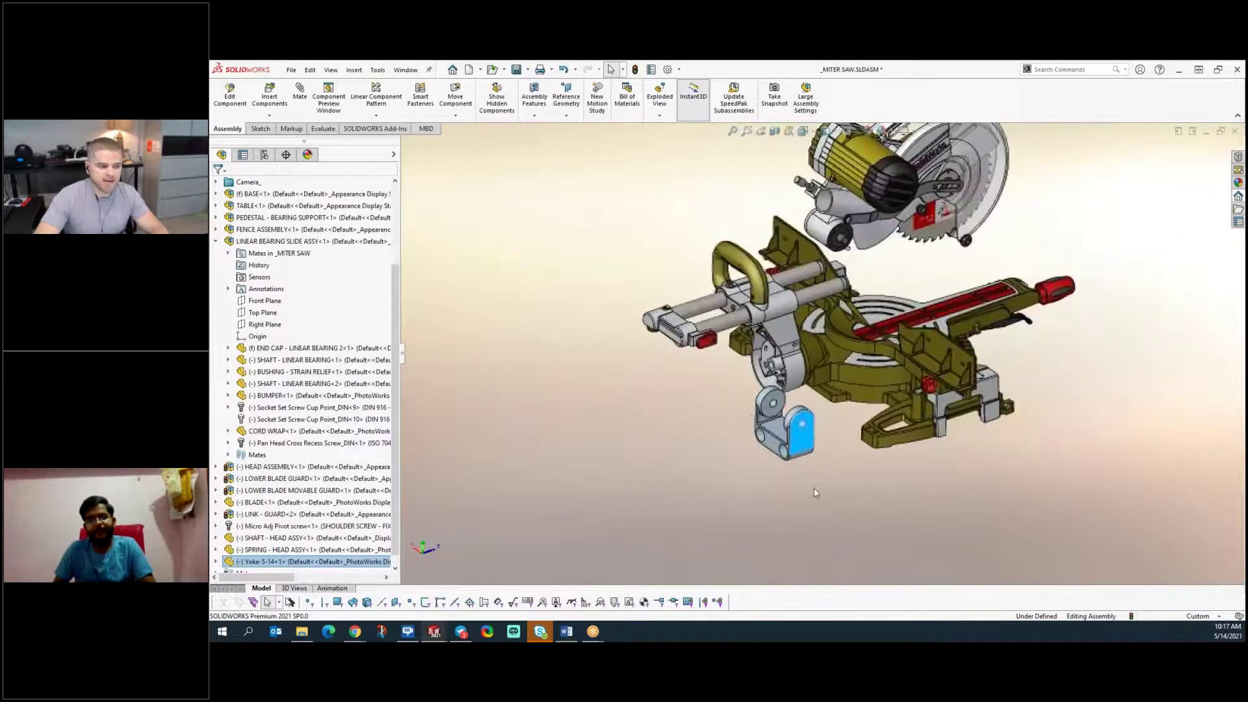
drag(809, 421, 818, 495)
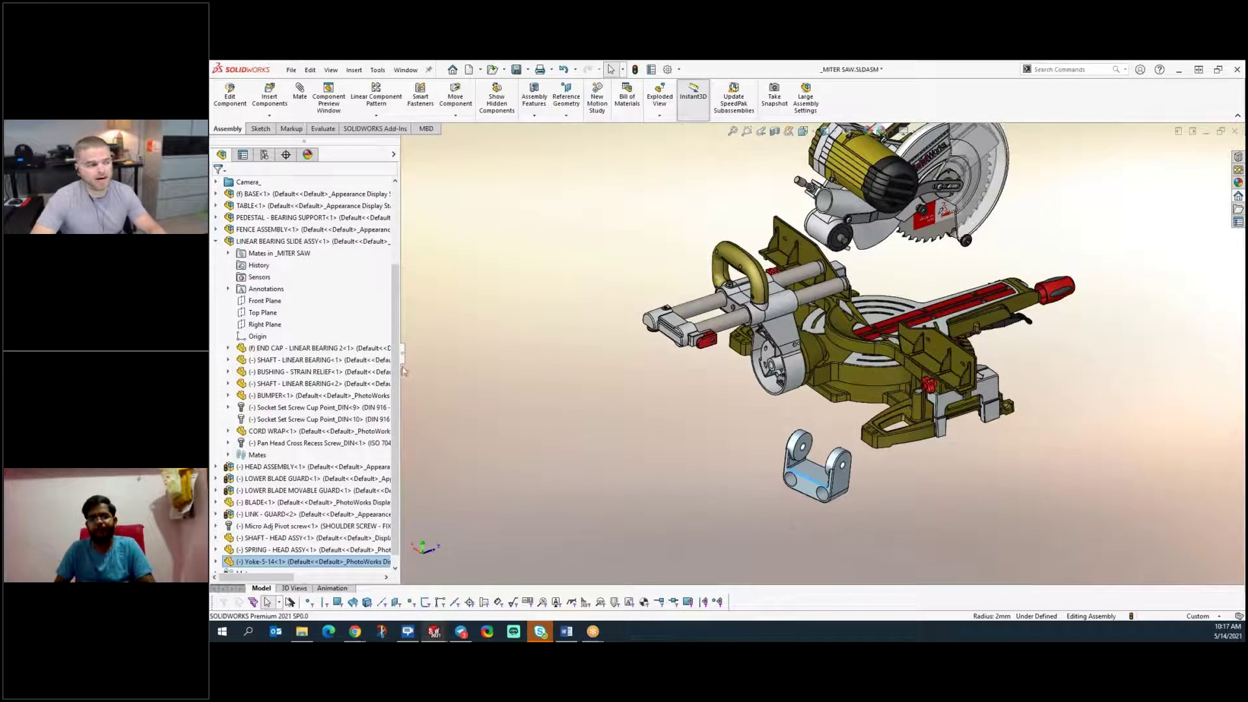
- Examine the existing mates listed for the miter saw assembly
drag(397, 318, 397, 336)
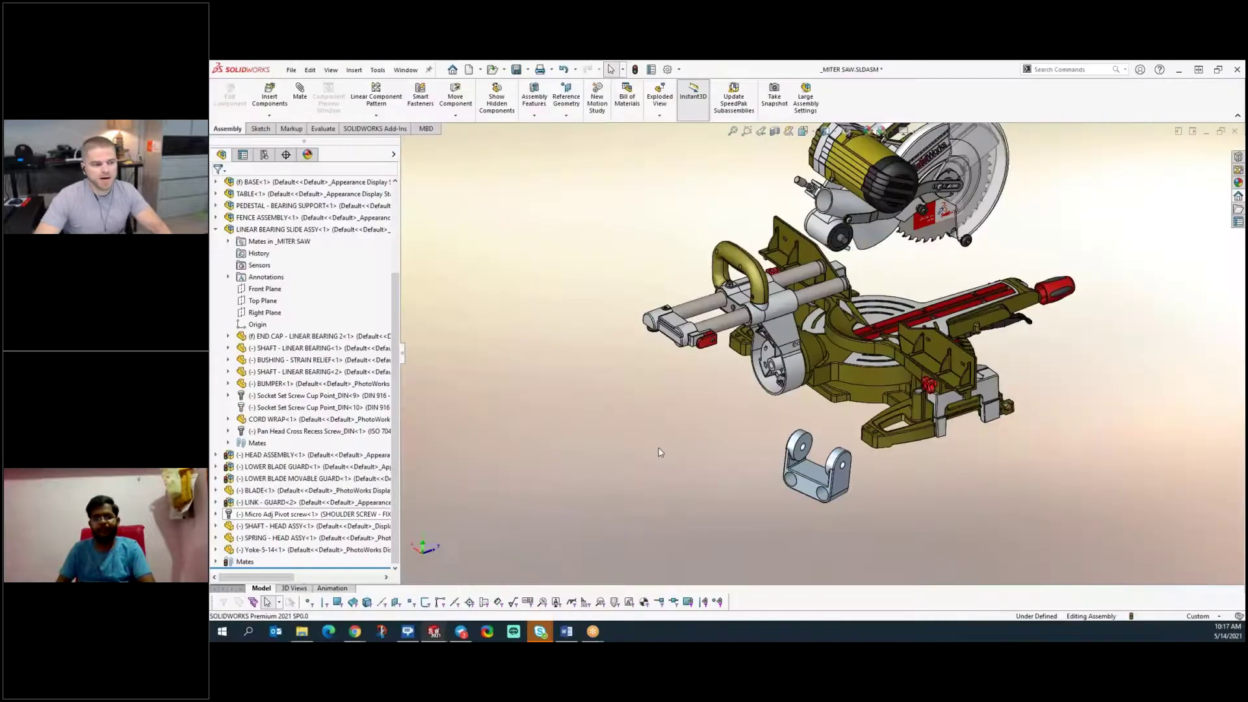
scroll(775, 421, down, 2)
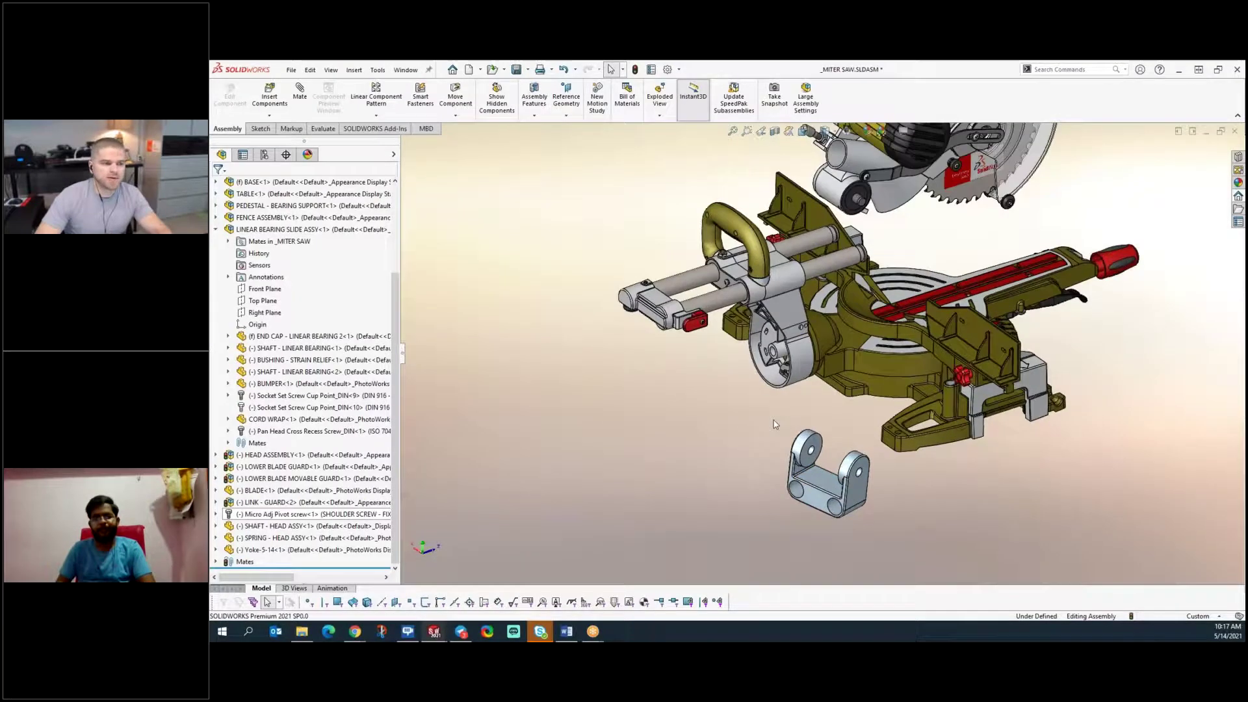
middle_drag(795, 449, 845, 445)
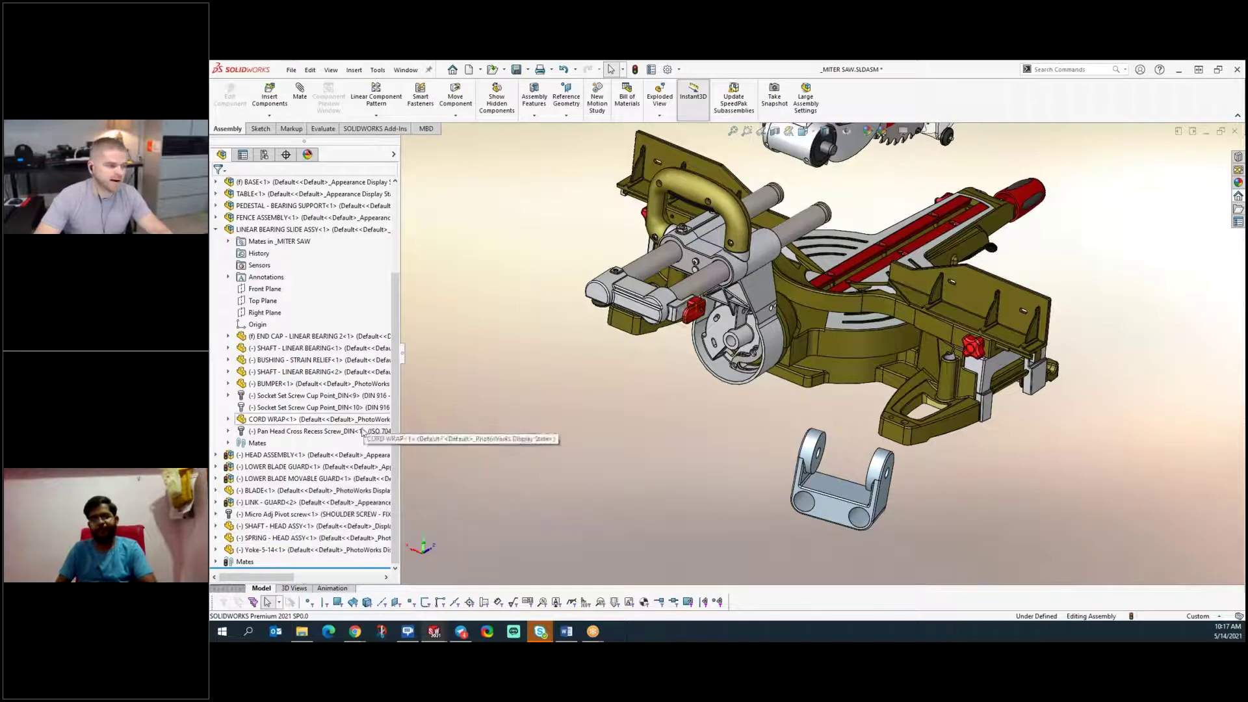
click(216, 561)
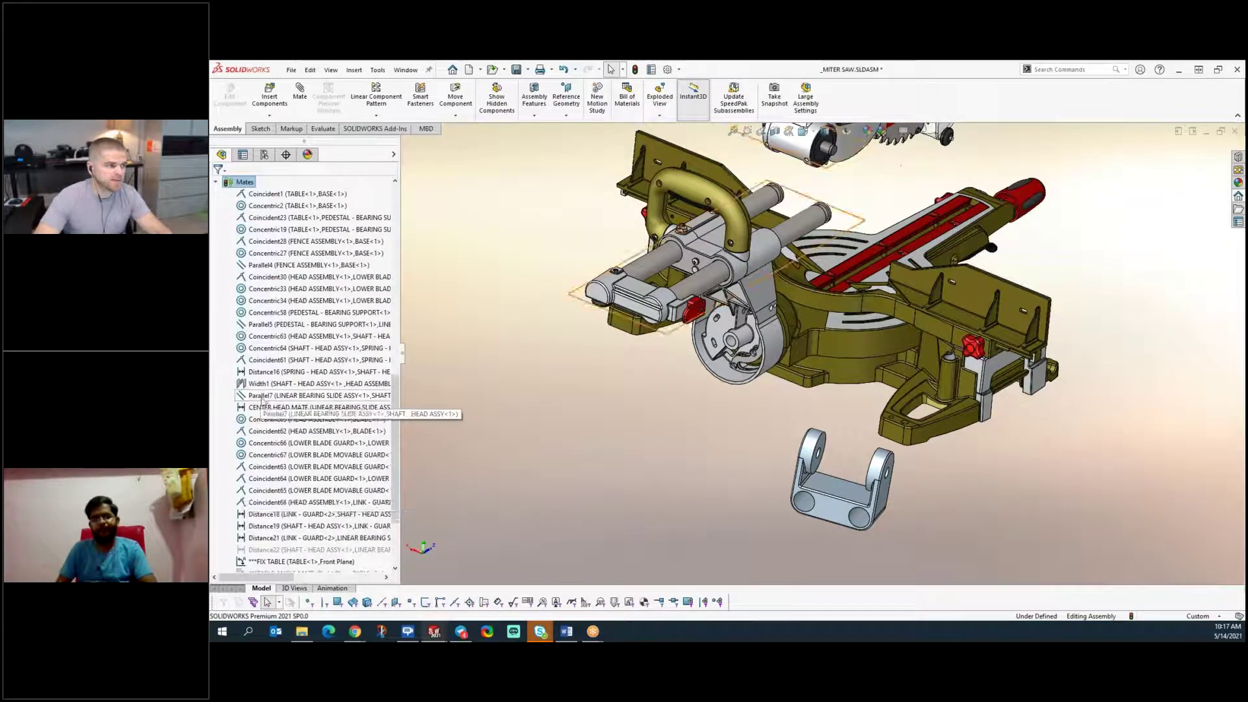
scroll(254, 394, up, 1)
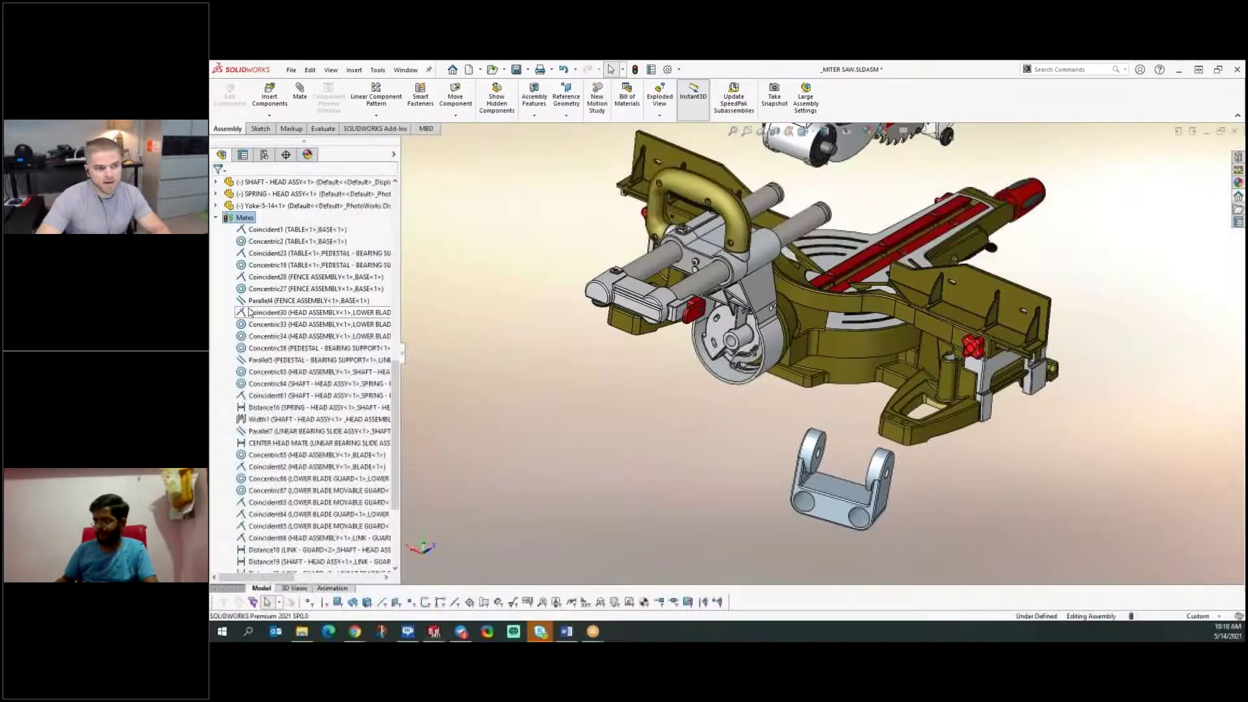
click(806, 503)
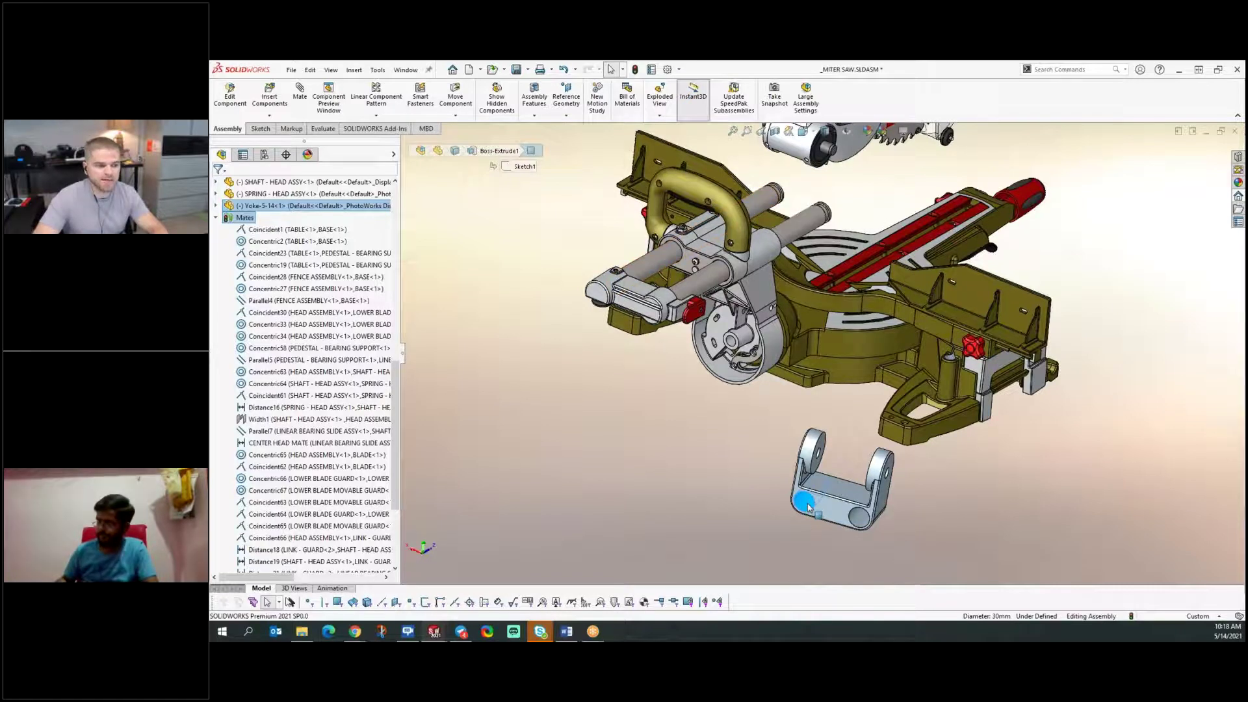
ctrl+click(767, 201)
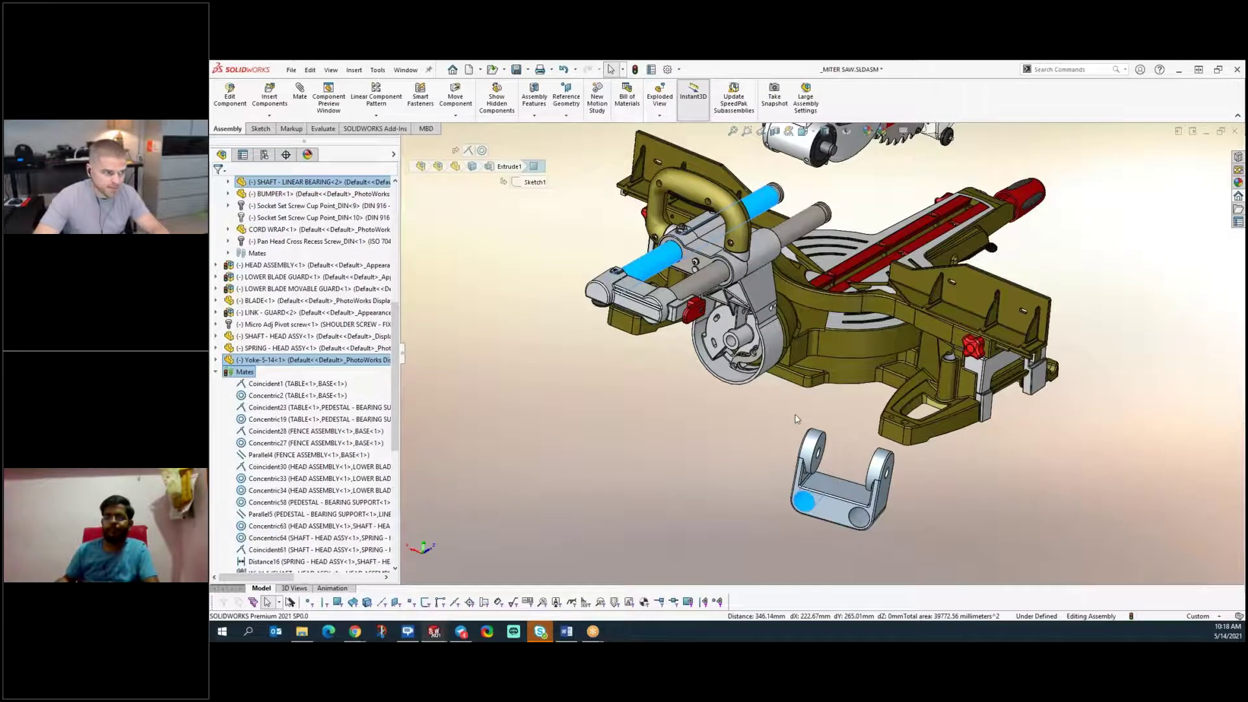
middle_drag(881, 449, 806, 403)
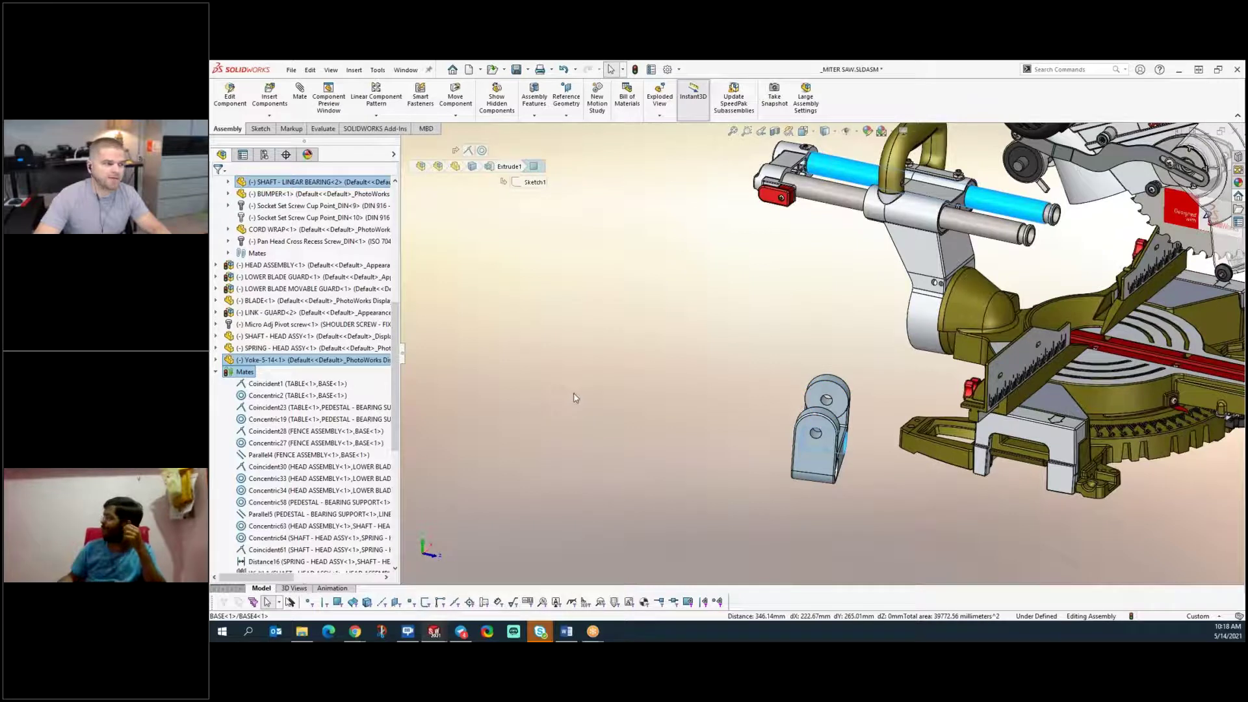
click(716, 326)
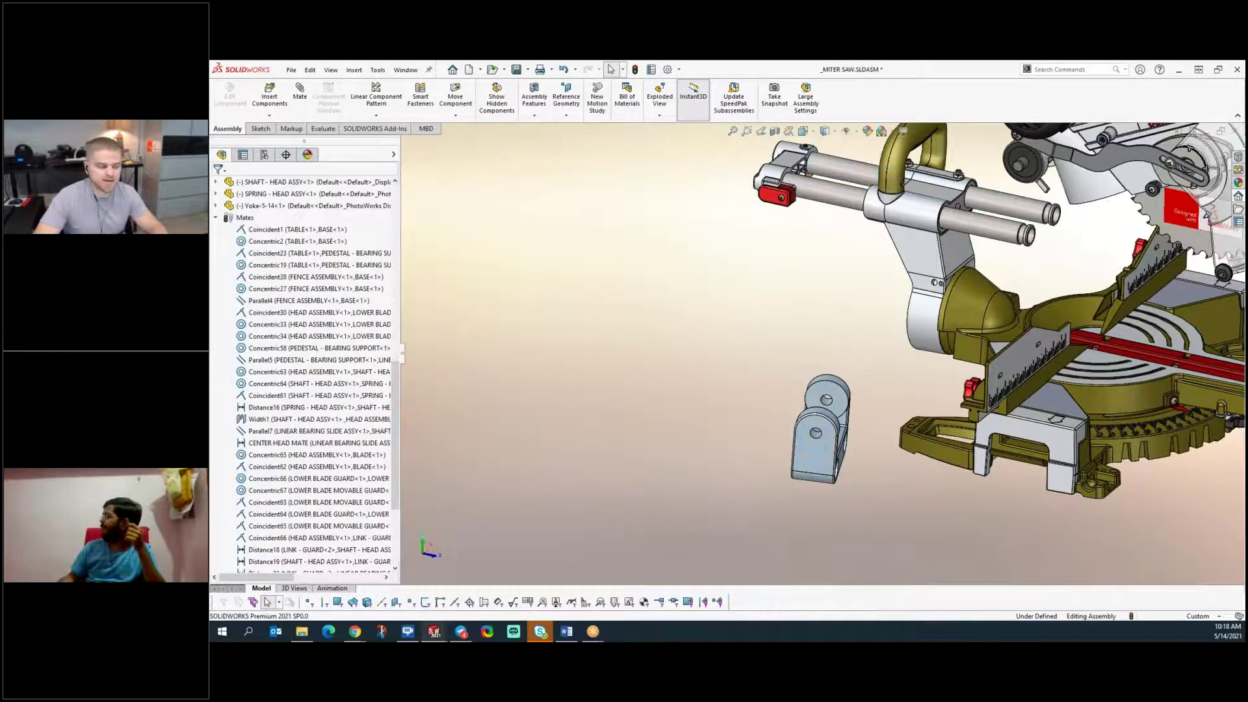
- Add a concentric mate between one 30 mm bore of the yoke and the far linear bearing shaft
middle_drag(872, 447, 853, 447)
click(851, 446)
ctrl+click(1027, 212)
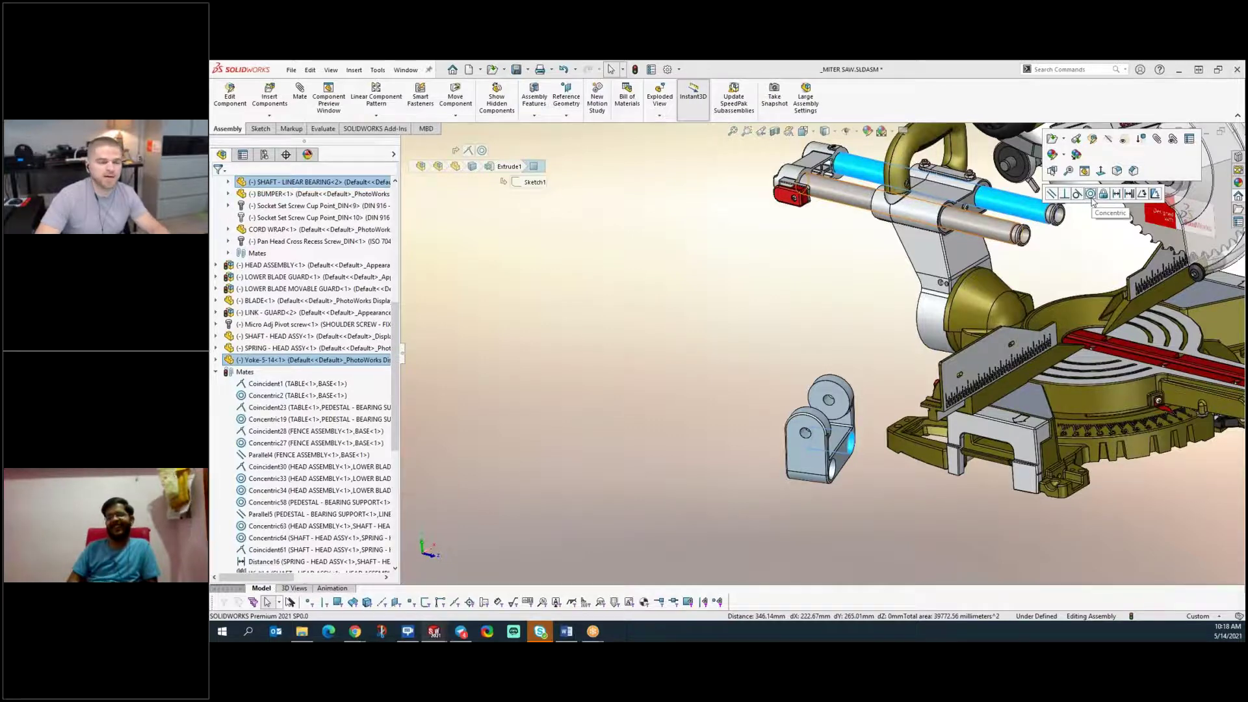
click(1090, 195)
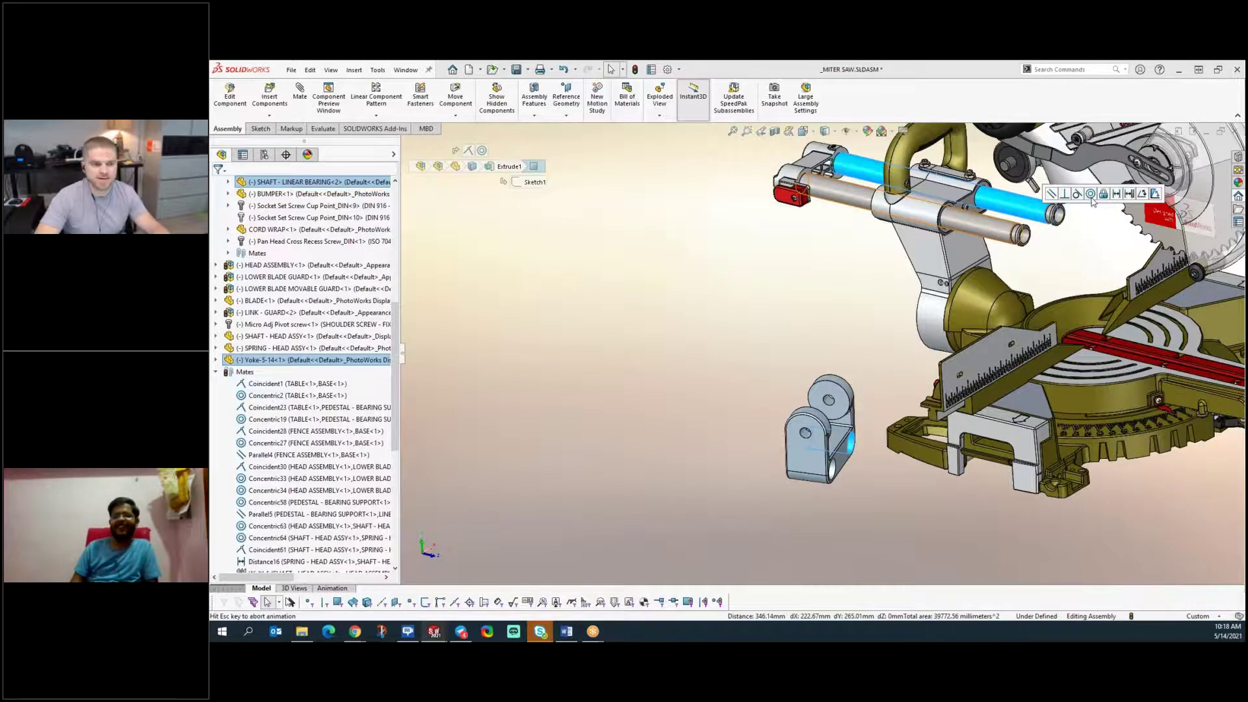
click(1088, 230)
scroll(1042, 223, down, 5)
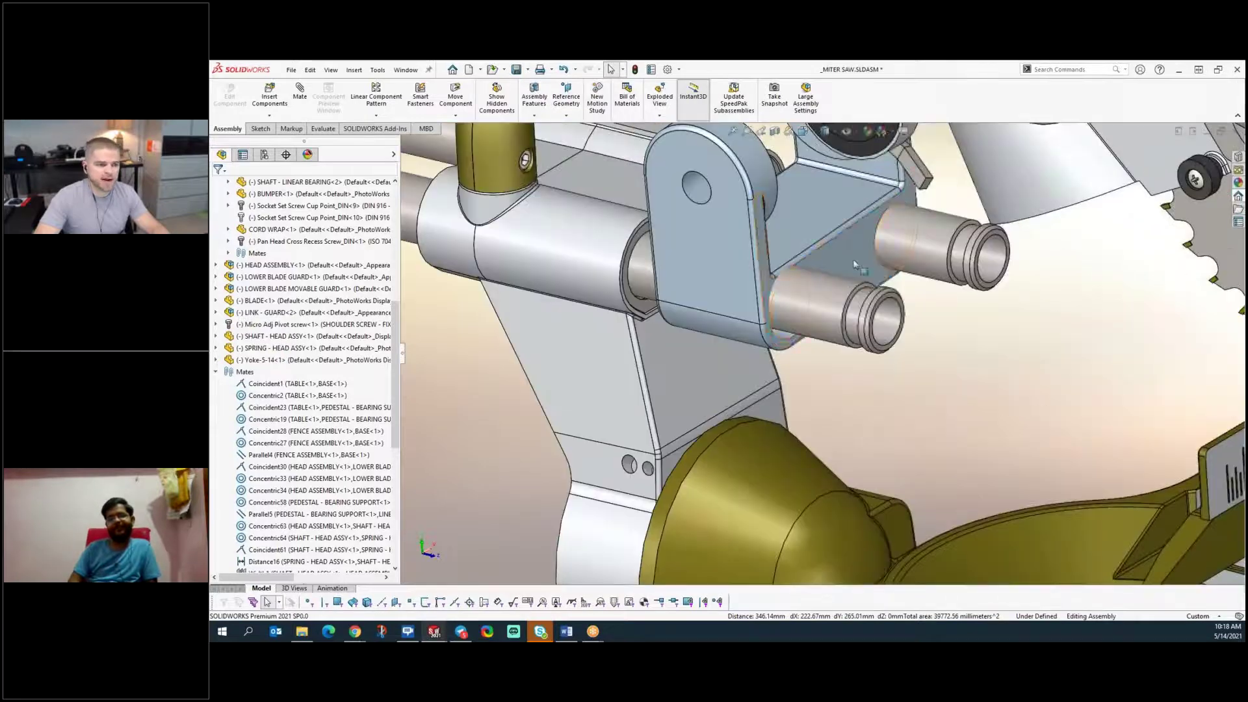
- Slide the yoke along the mated shaft and swing it down until its unmated bore is clear of the second shaft
click(874, 259)
drag(874, 259, 1016, 268)
drag(975, 334, 910, 371)
key(Escape)
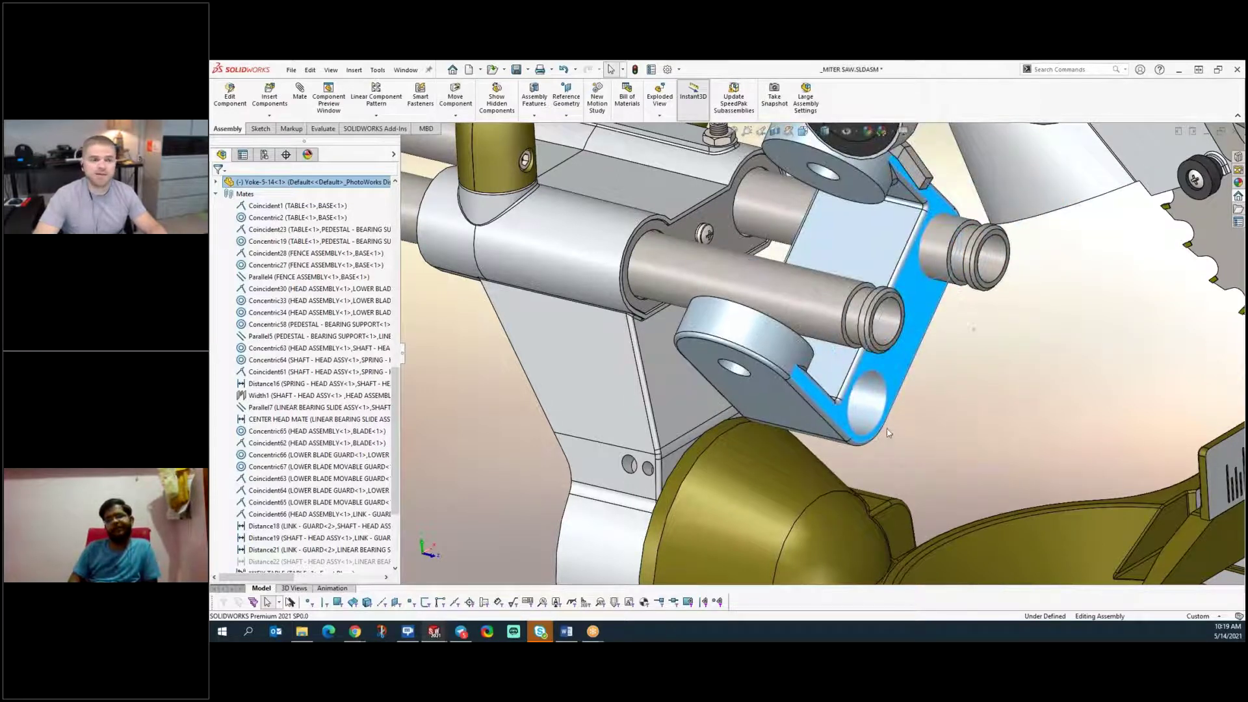
- Add a concentric mate between the yoke's remaining 30 mm bore and the near linear bearing shaft
scroll(887, 440, down, 1)
click(873, 393)
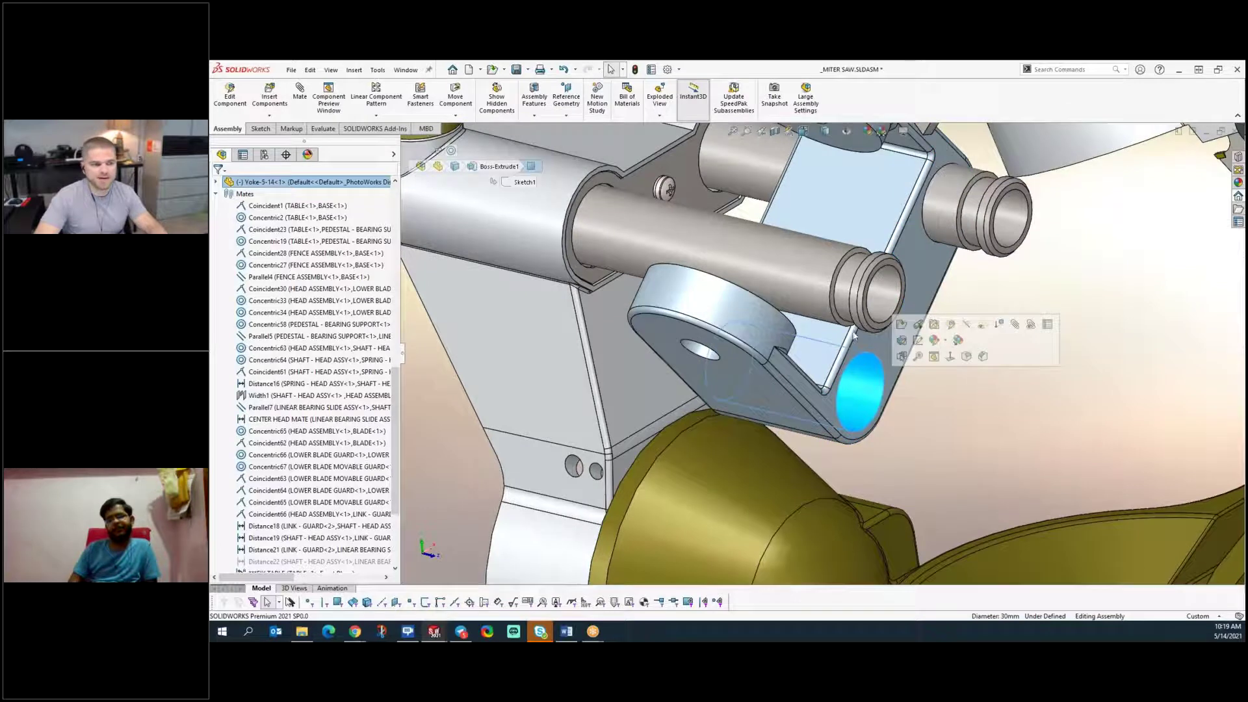
ctrl+click(845, 267)
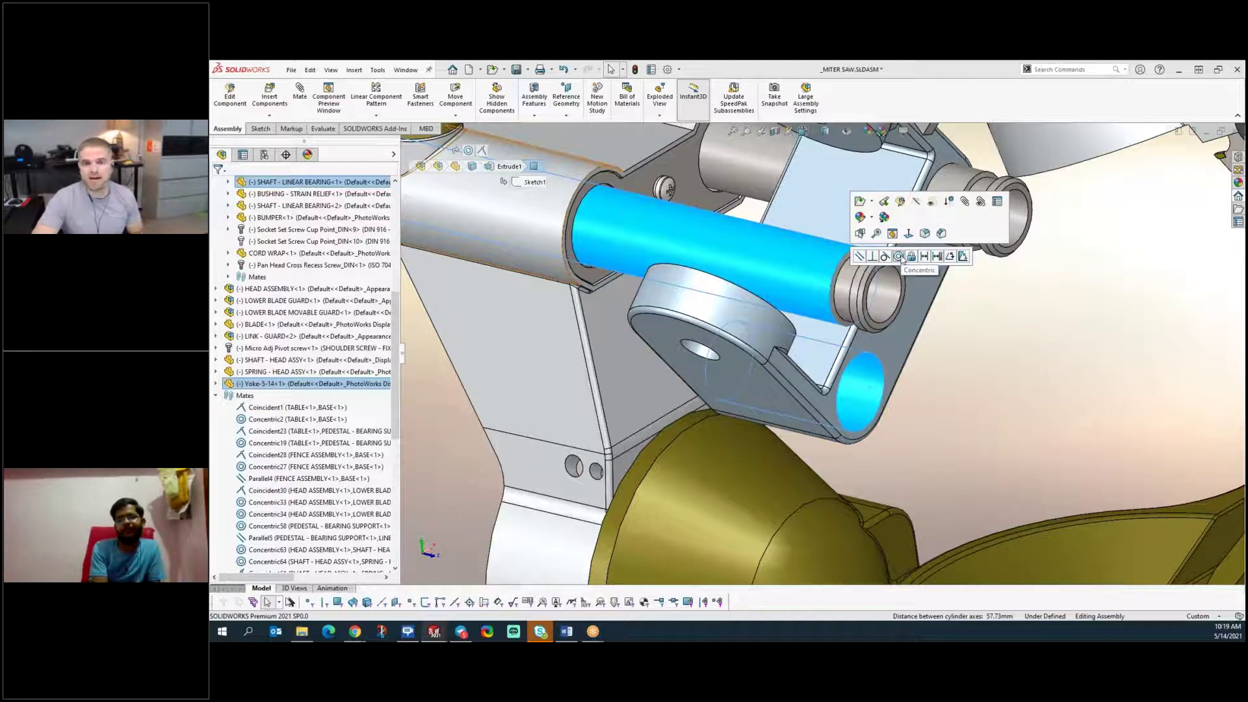
click(900, 257)
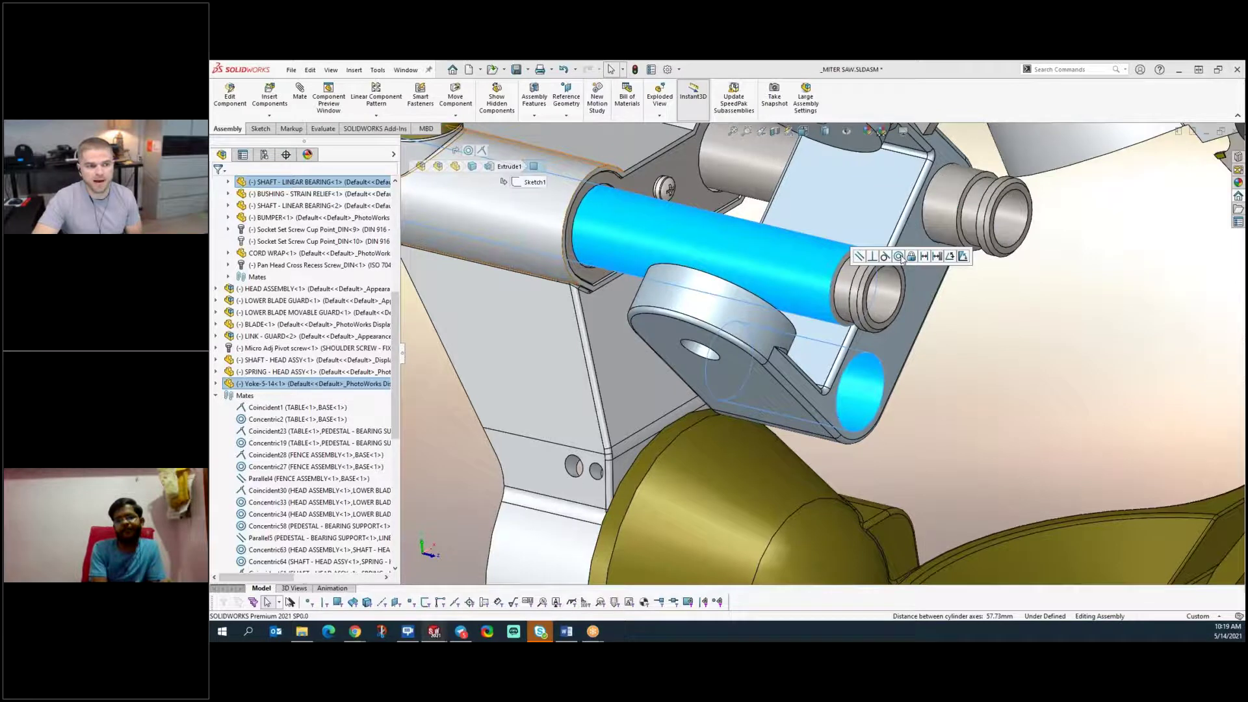
- Slide the yoke back and forth along both linear bearing shafts to check its travel and the fit of its bores
drag(956, 267, 991, 250)
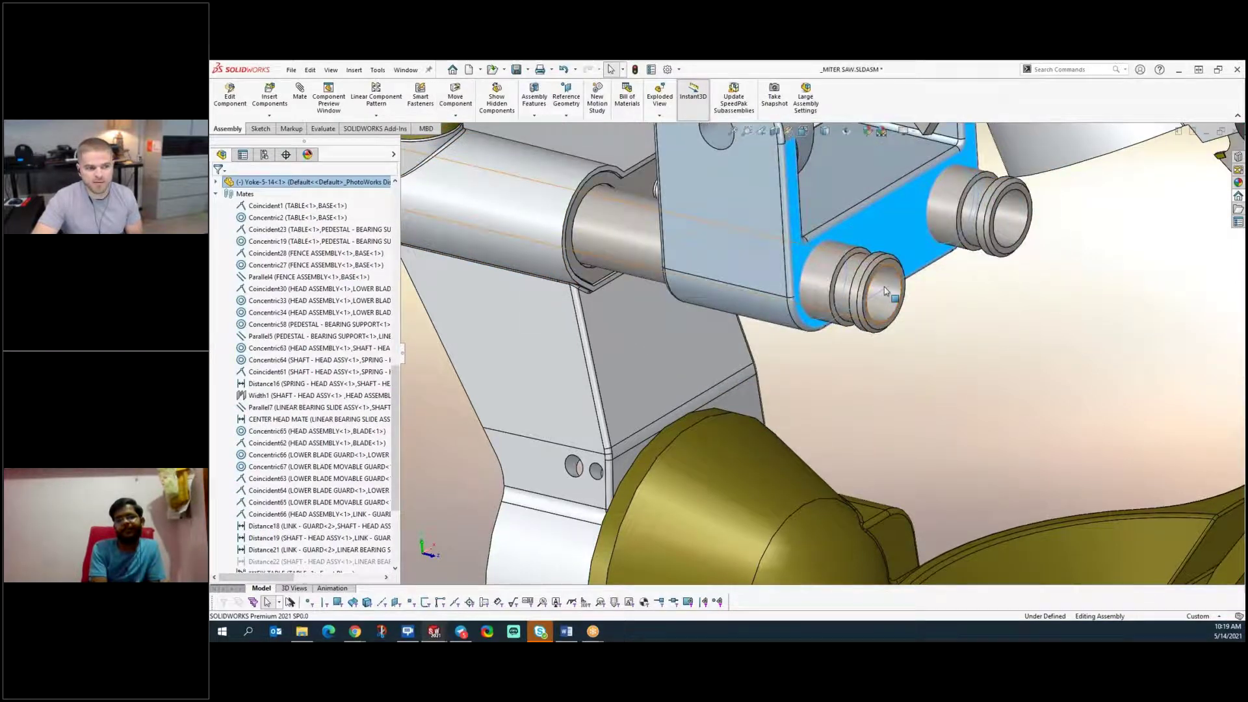
click(885, 287)
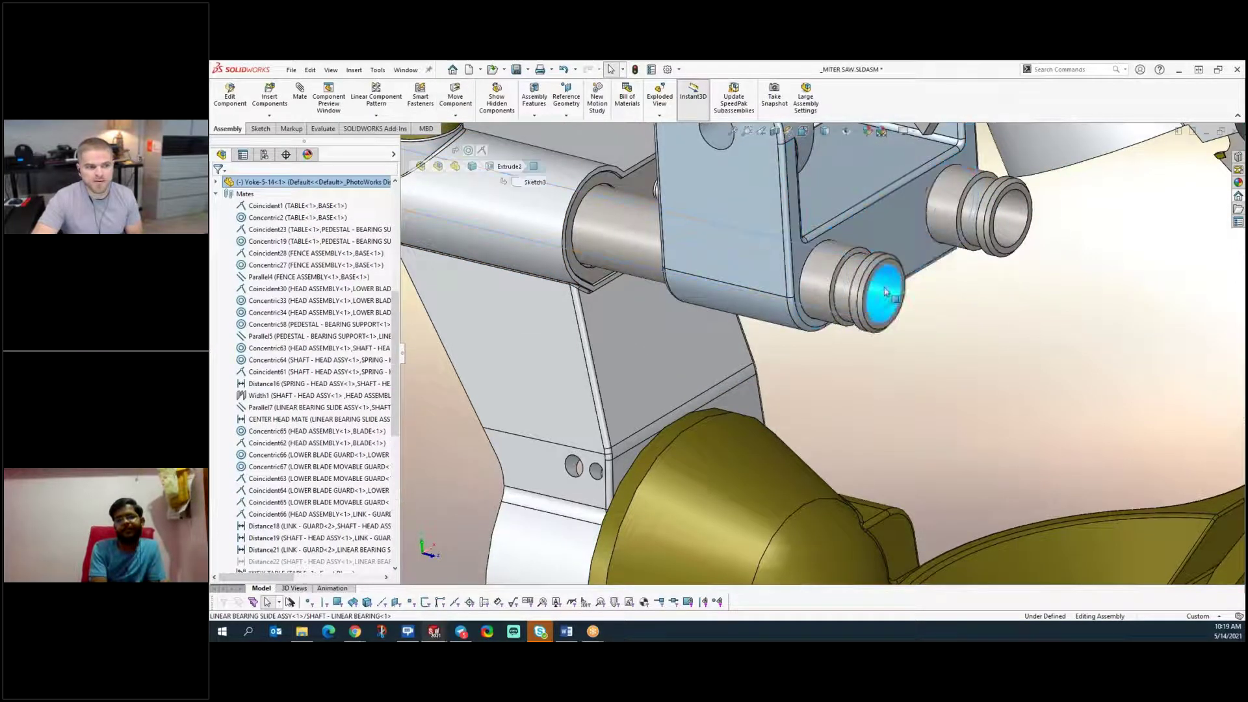
click(986, 349)
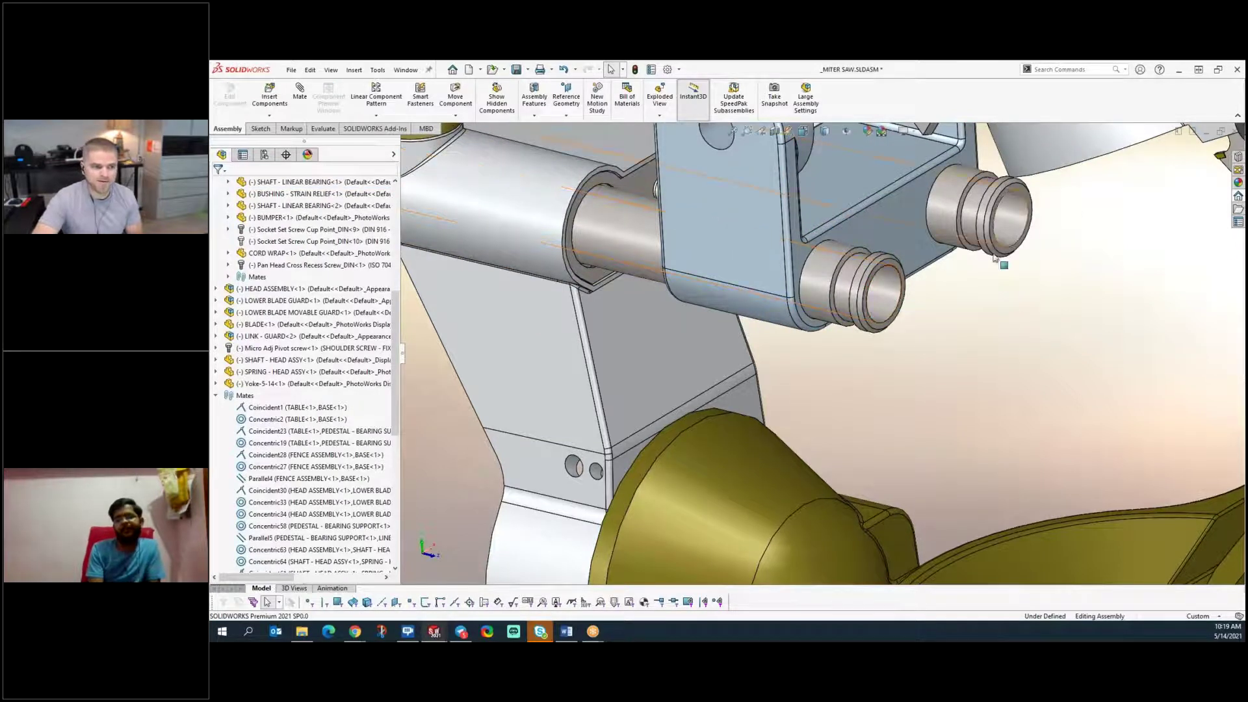
drag(902, 219, 1069, 220)
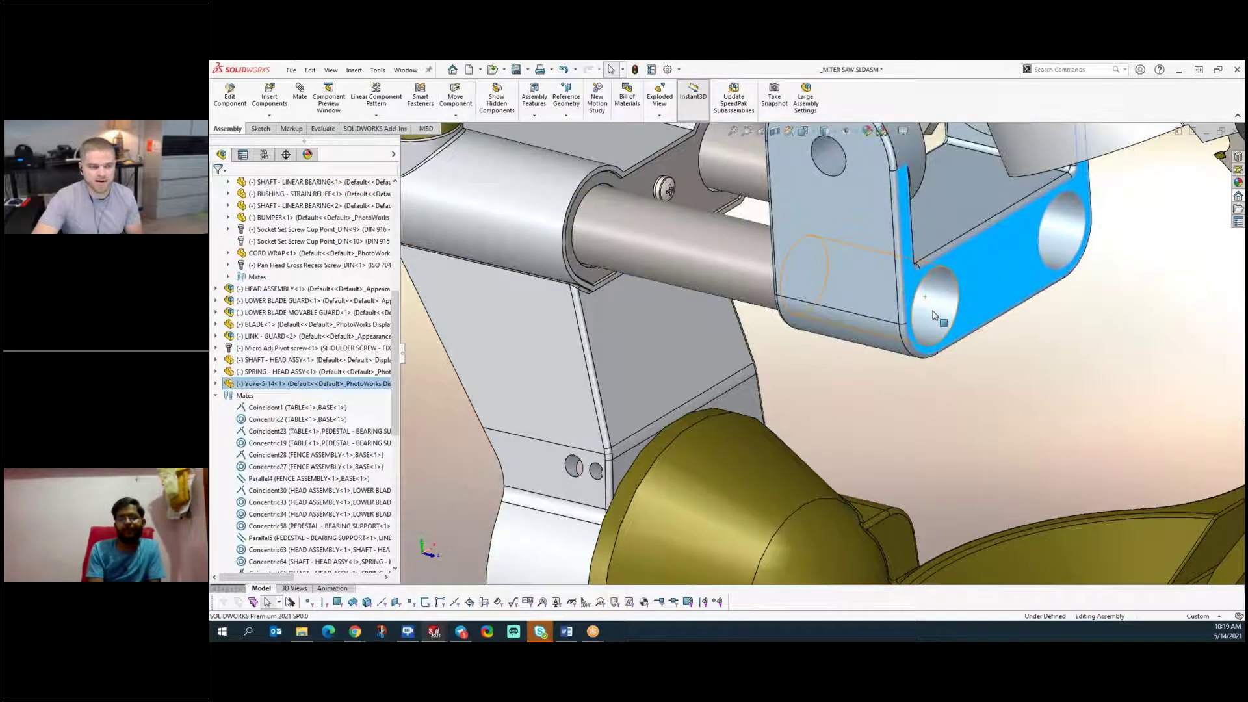
click(1069, 220)
click(1069, 220)
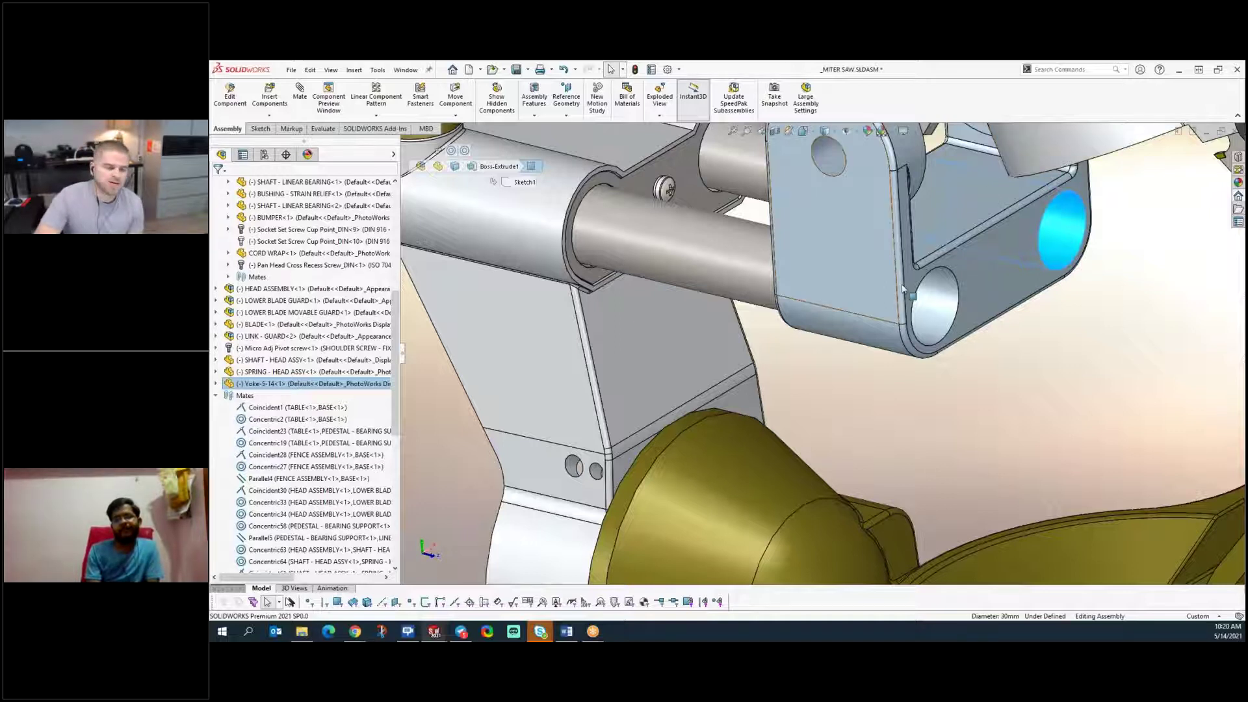
drag(972, 290, 930, 294)
click(938, 418)
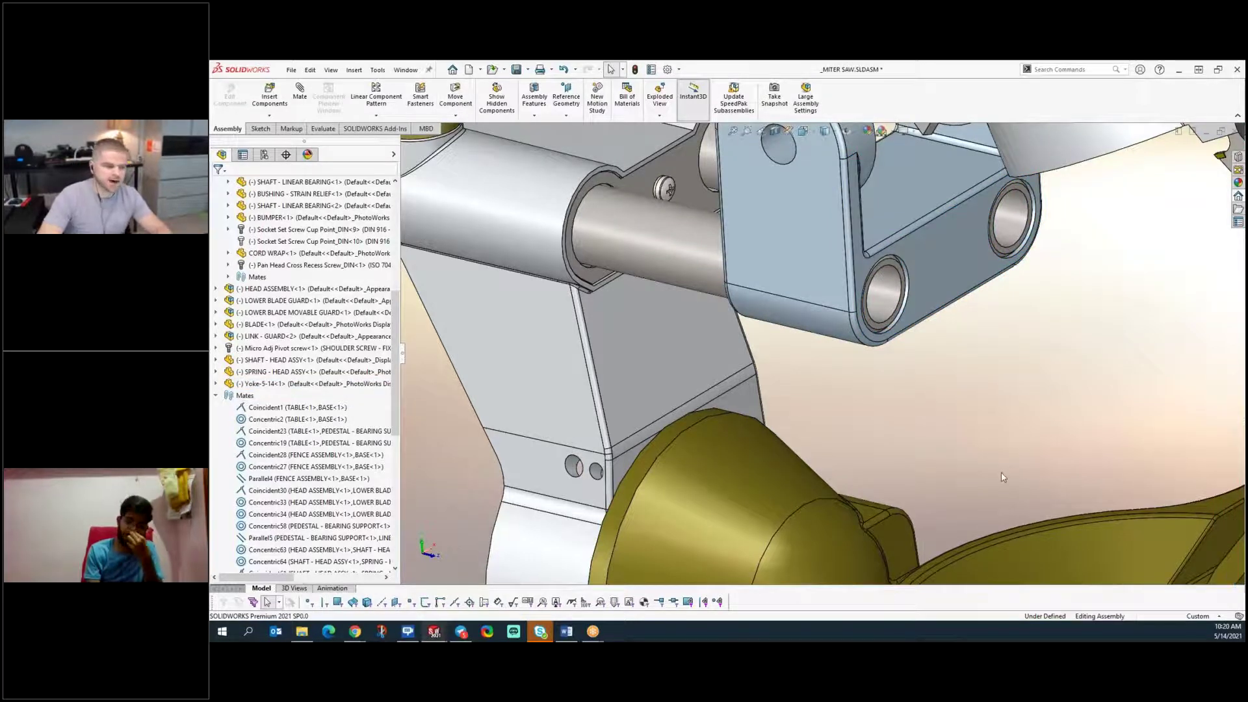
- Review the assembly's document units and the available overall drafting standards, leaving the settings as they are
click(1198, 617)
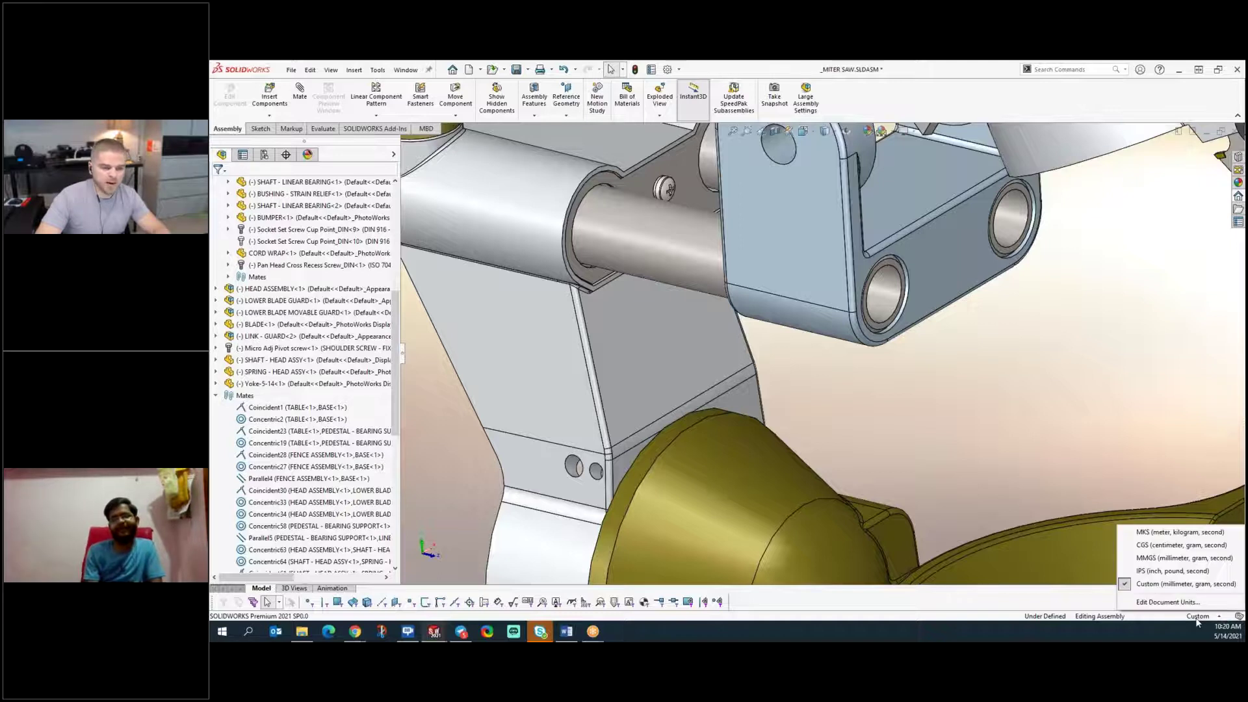
click(1168, 601)
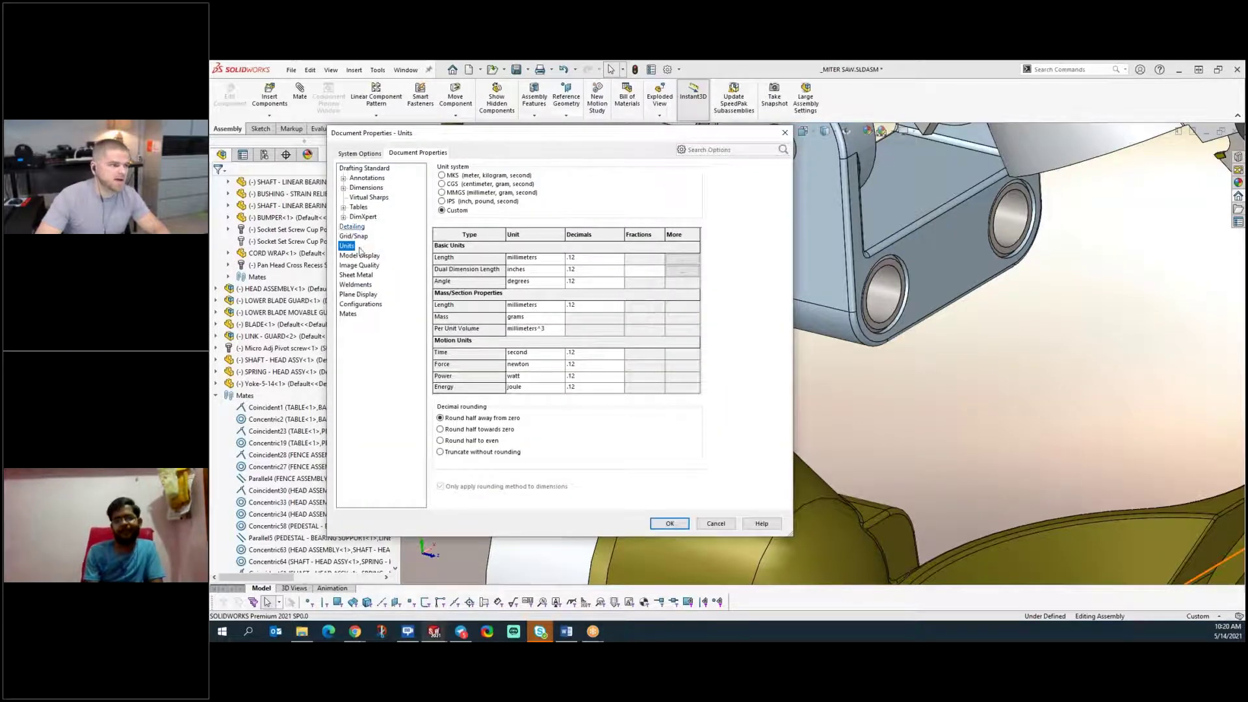
click(364, 169)
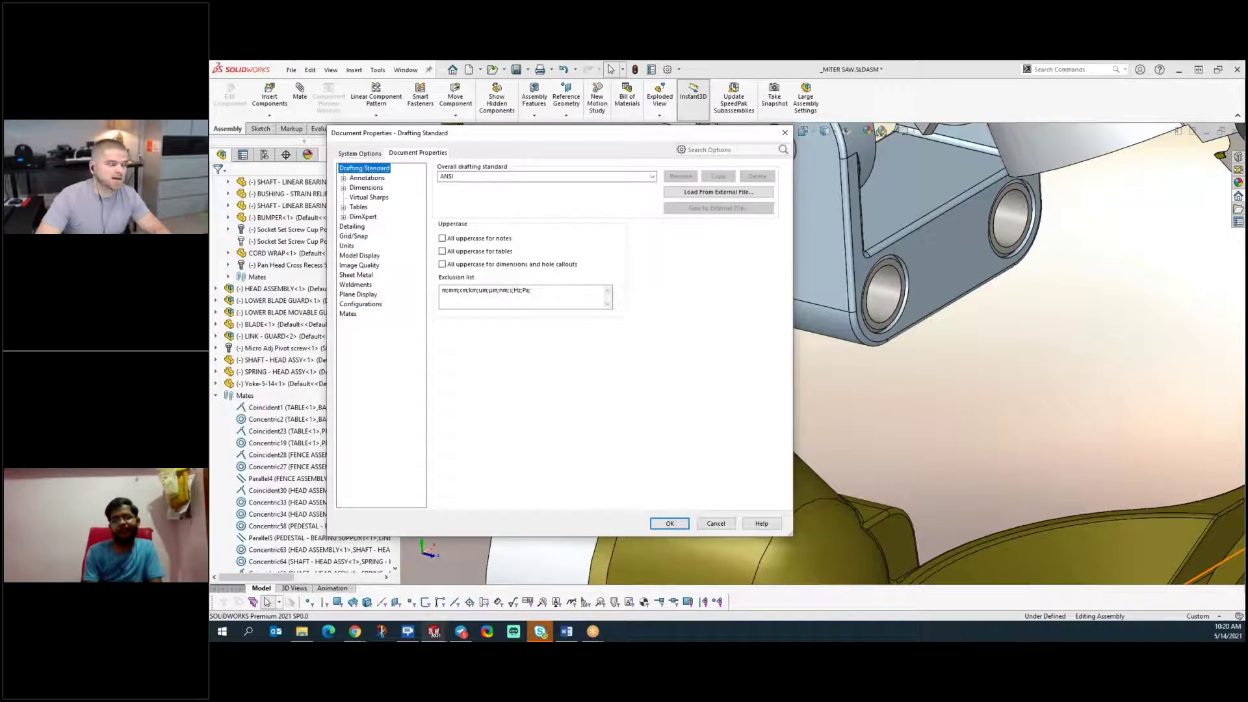
click(644, 177)
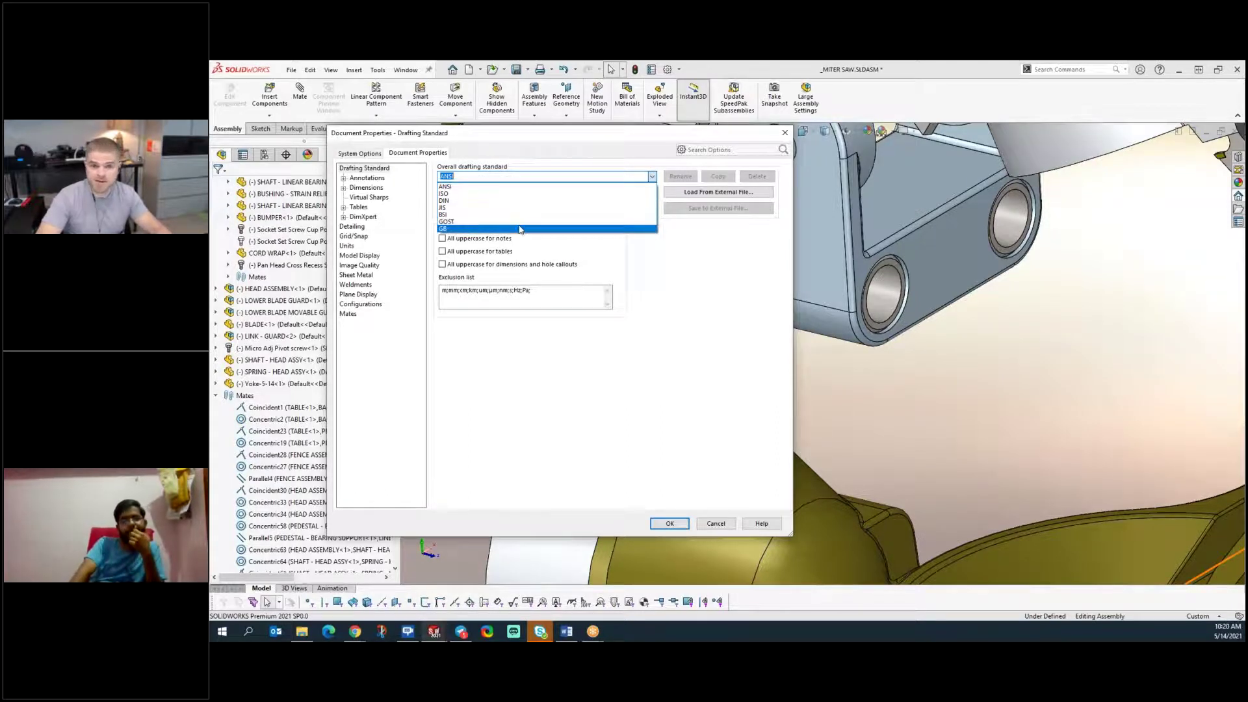
click(587, 424)
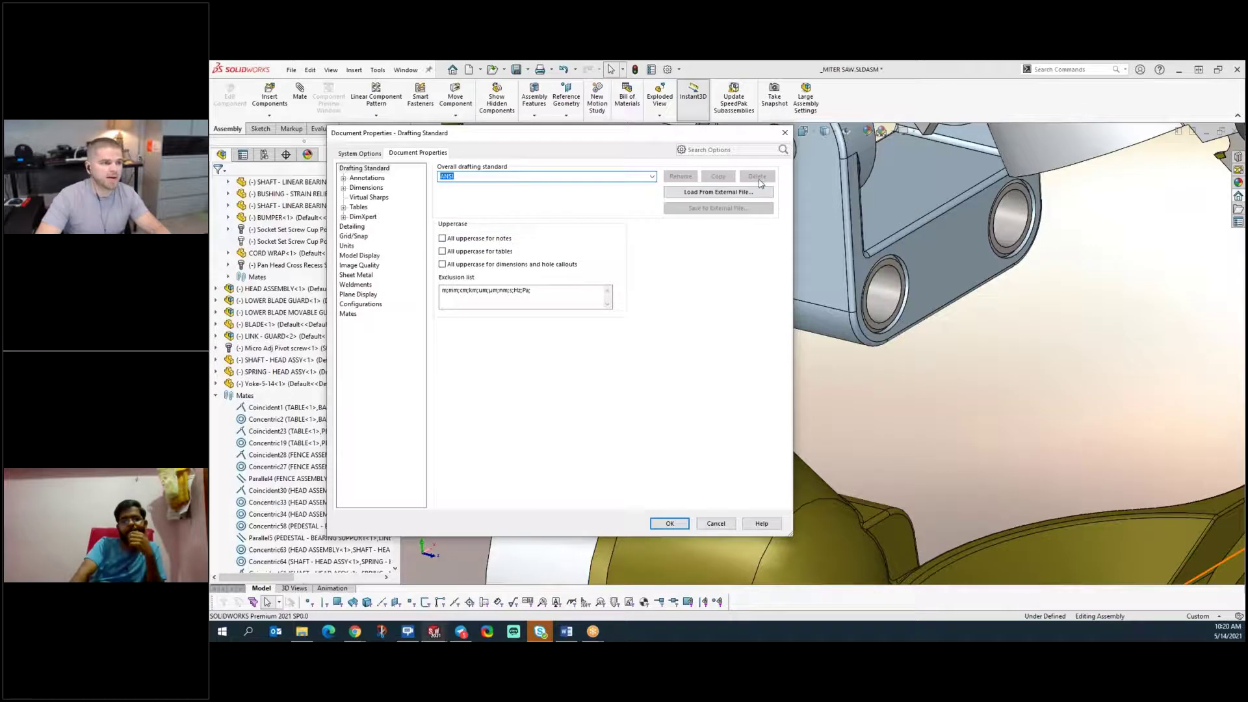
click(785, 132)
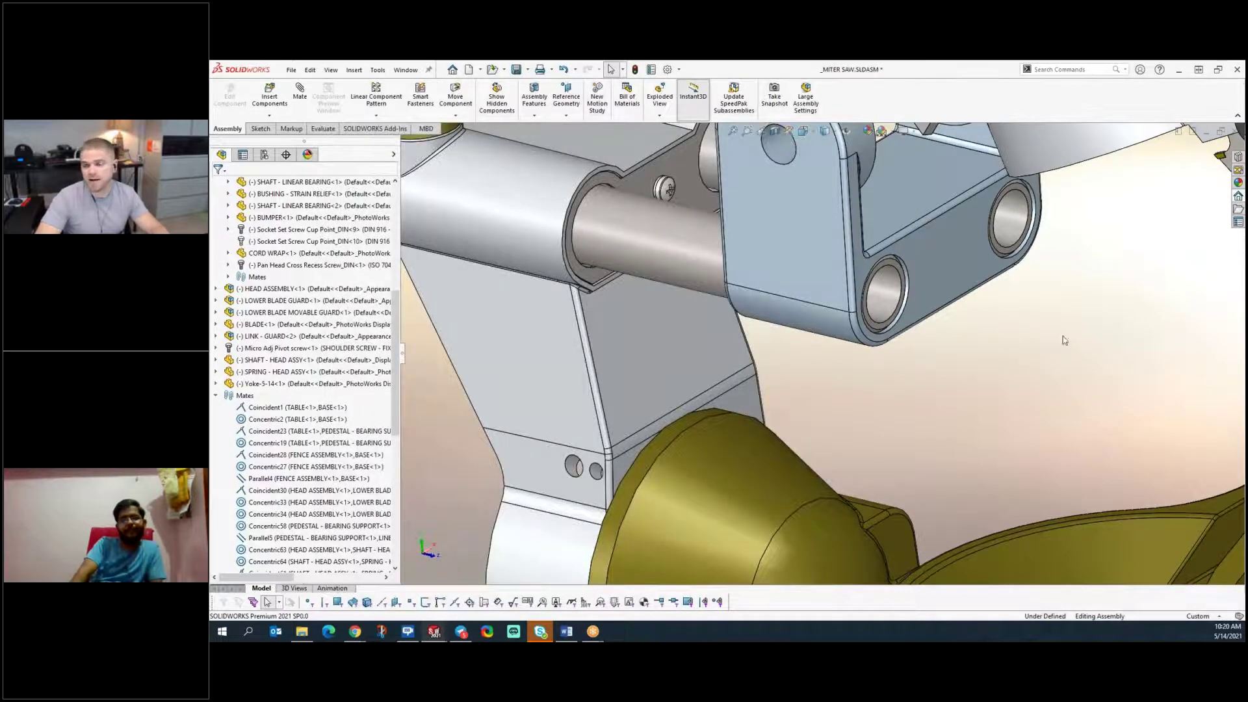
- Slide the yoke back along the shafts until both shaft ends protrude slightly from its outer face
mouse_move(930, 272)
mouse_down()
mouse_move(902, 239)
mouse_move(930, 266)
mouse_up()
key(f)
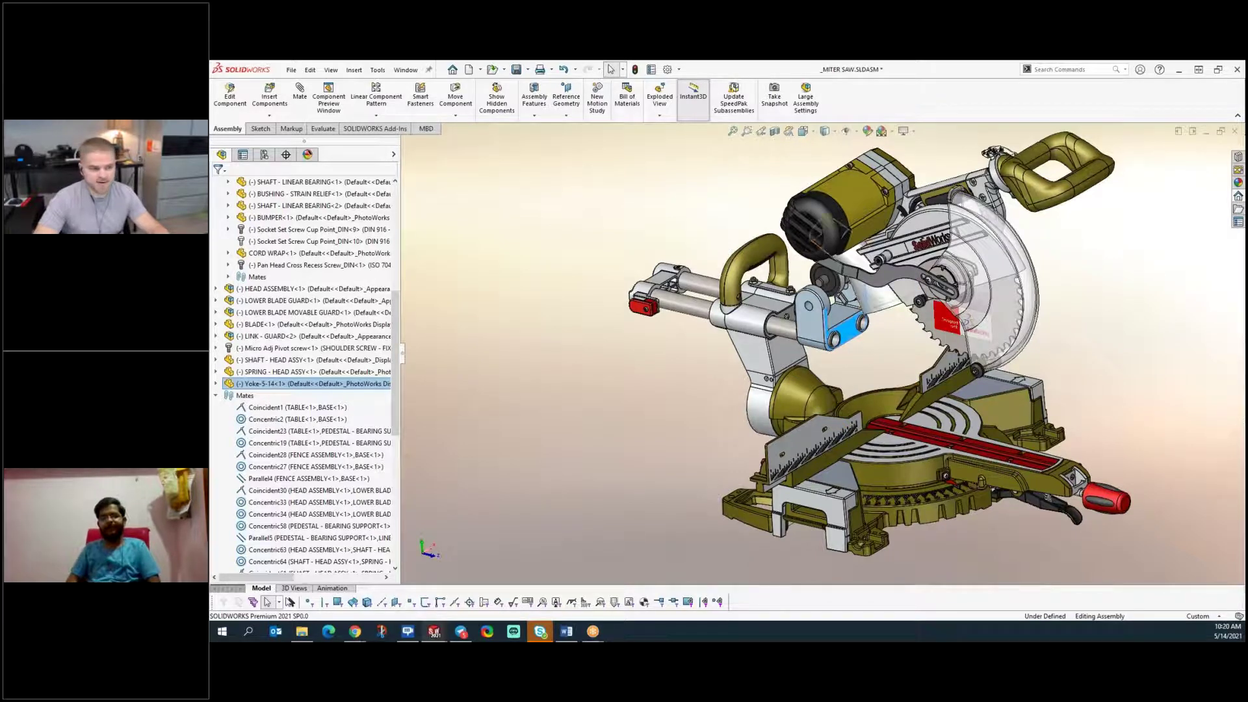
scroll(874, 349, down, 10)
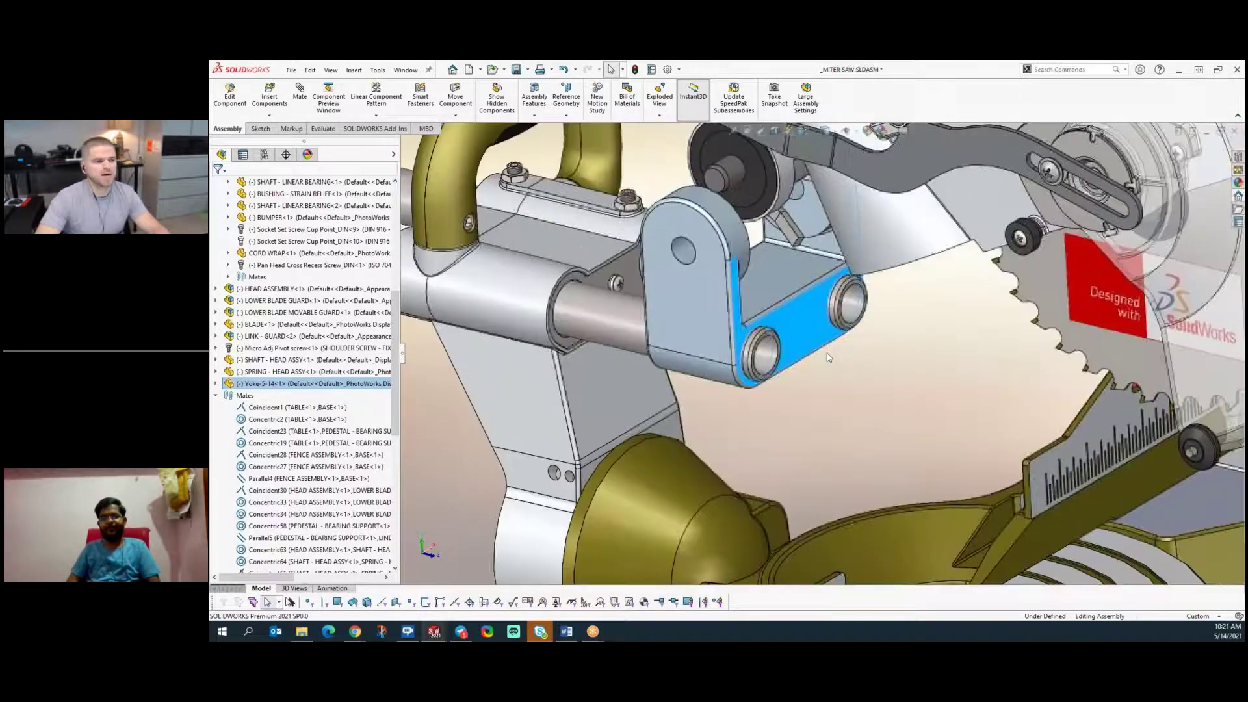
click(766, 327)
mouse_move(766, 327)
mouse_down()
mouse_move(741, 286)
mouse_move(774, 334)
mouse_move(724, 312)
mouse_move(773, 329)
mouse_up()
key(Escape)
- Add a coincident mate between the yoke's outer face and the linear bearing shaft's end face, and test the yoke for remaining movement
scroll(734, 337, down, 1)
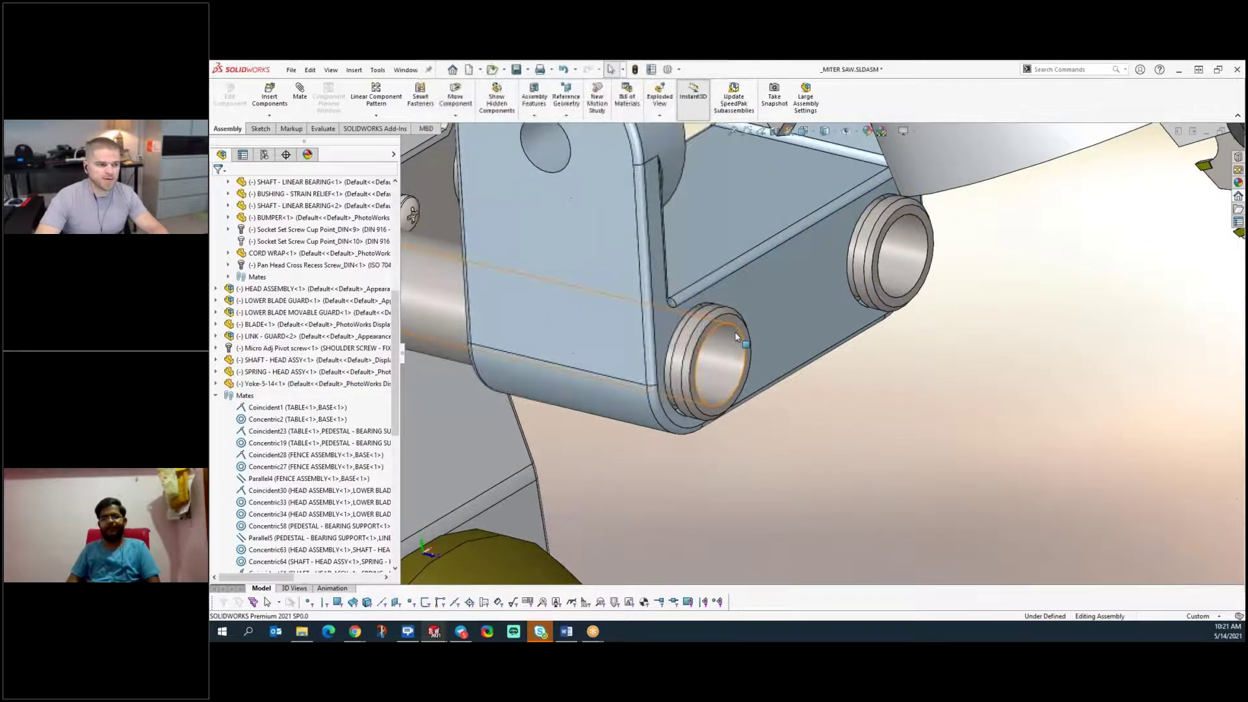
scroll(735, 335, down, 2)
click(752, 338)
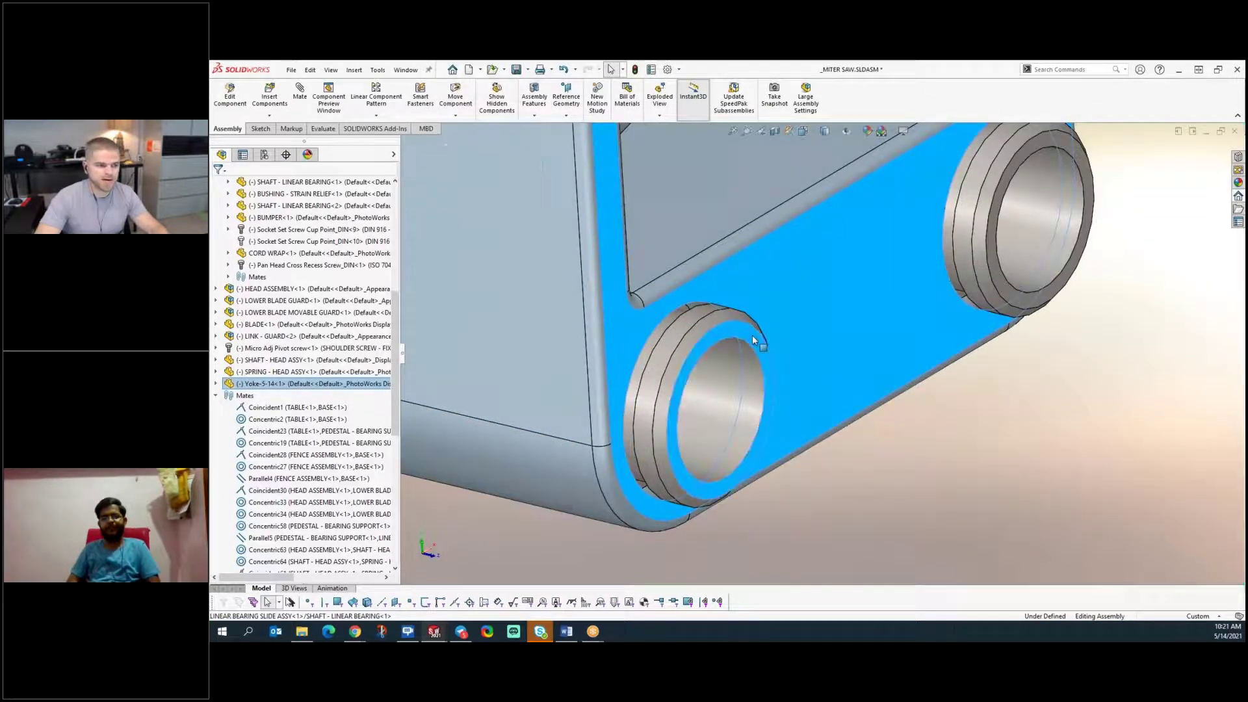
ctrl+click(753, 338)
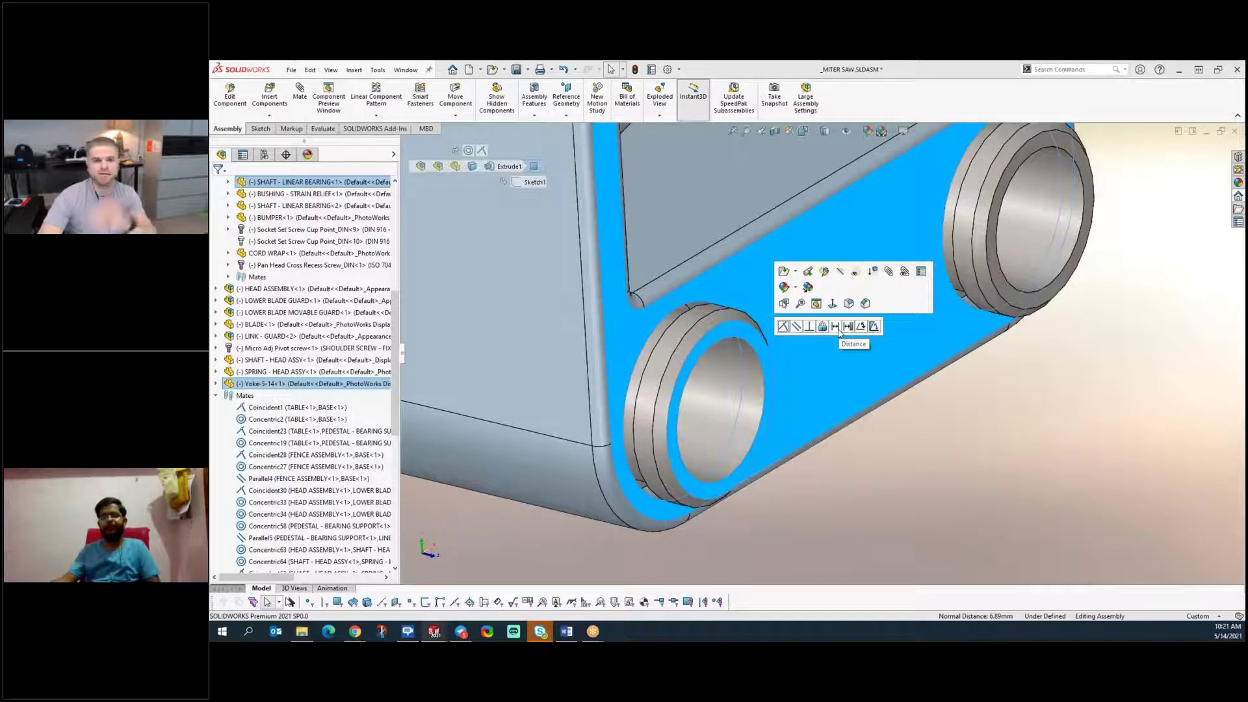
click(787, 326)
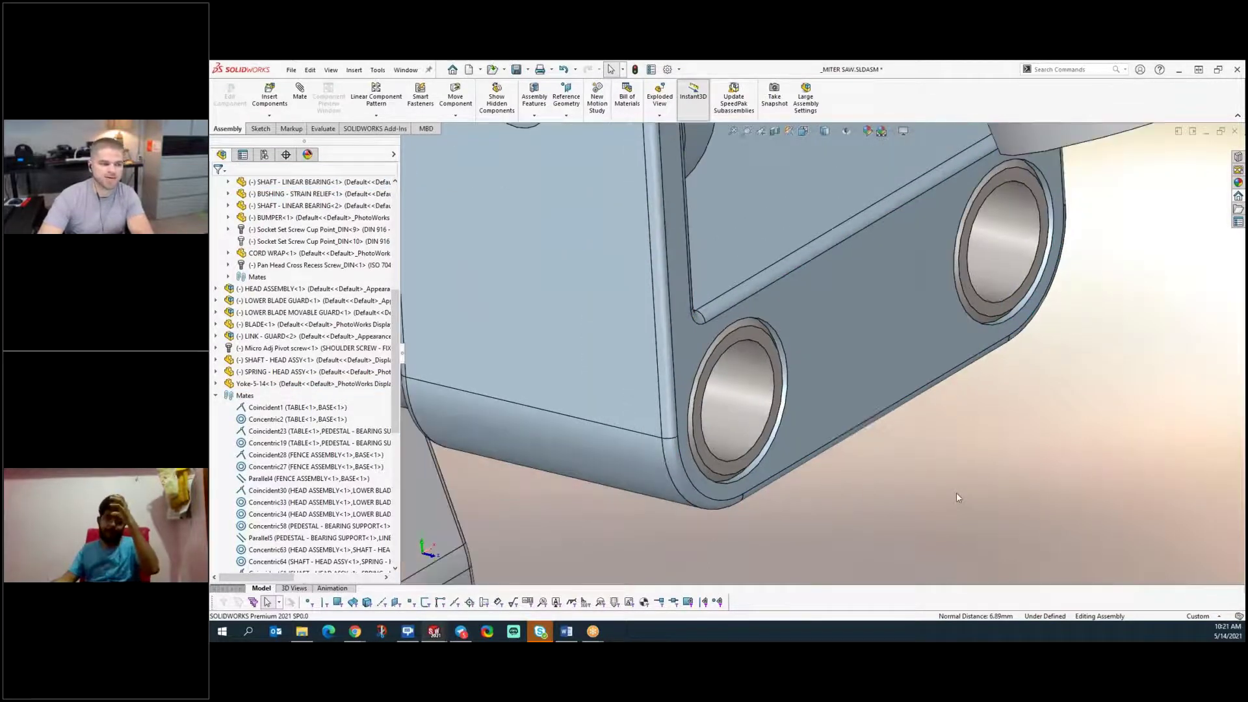
scroll(957, 497, up, 4)
click(812, 321)
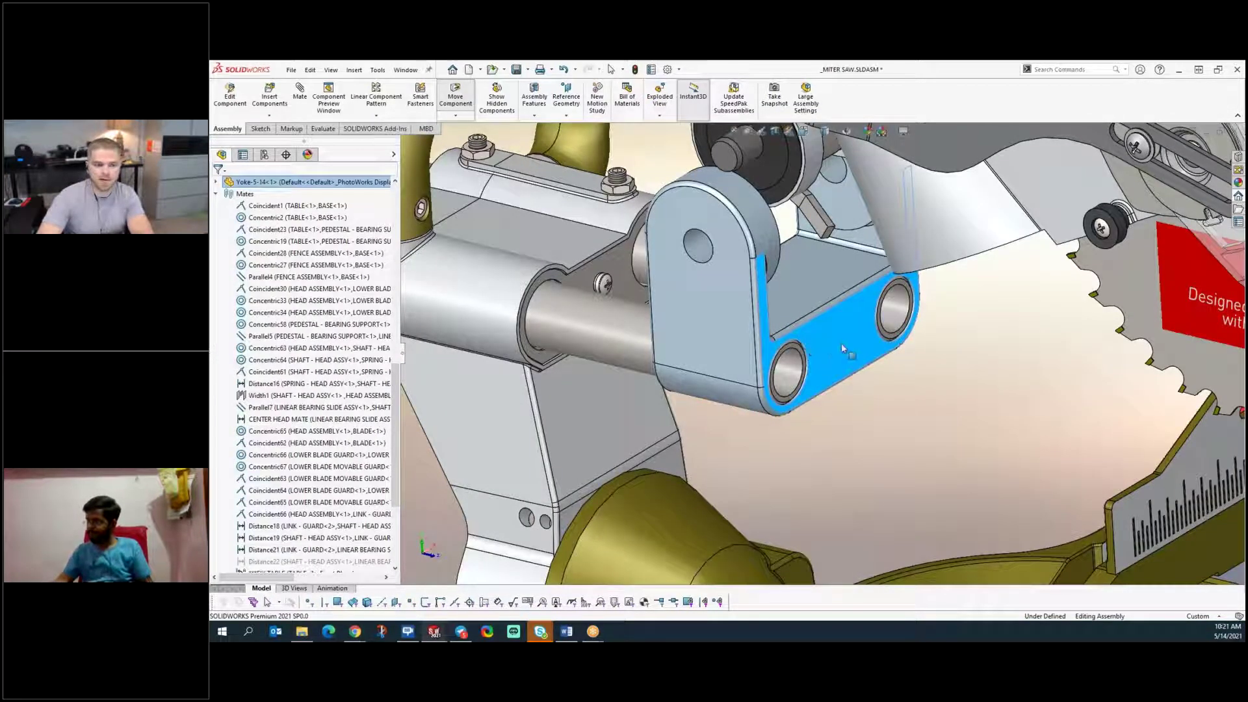
click(869, 443)
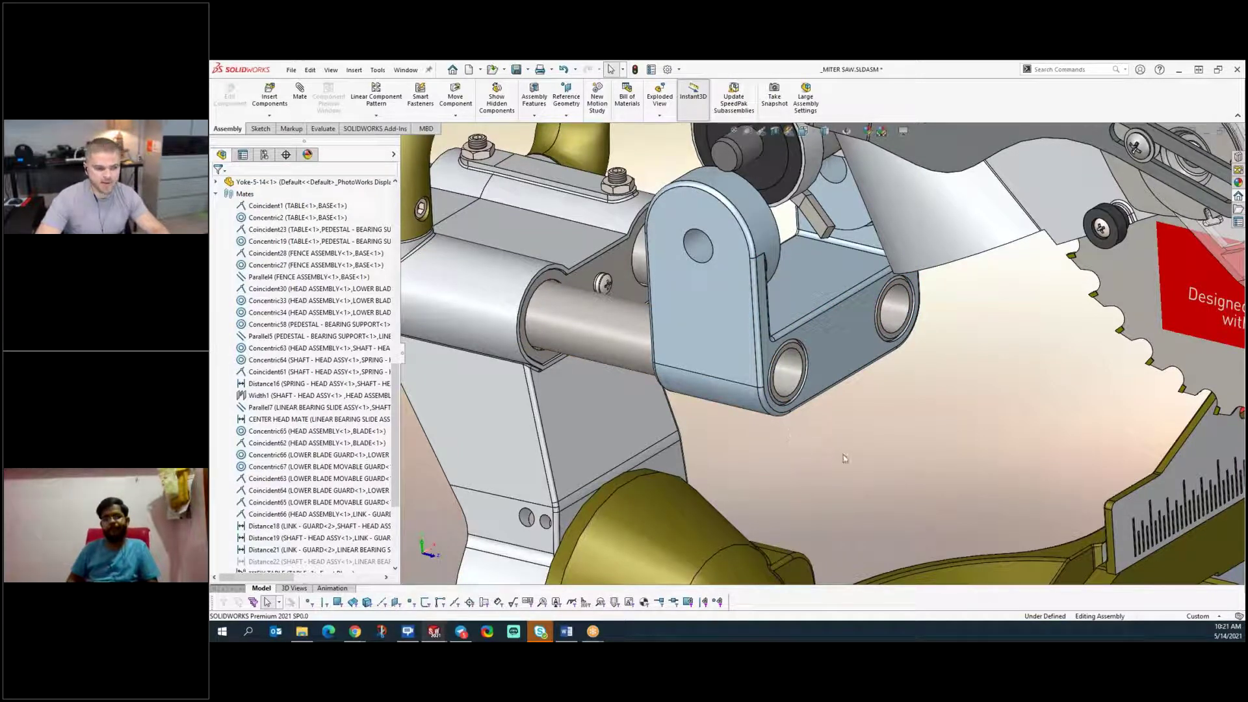
scroll(845, 457, up, 6)
middle_drag(866, 418, 947, 316)
scroll(946, 316, down, 3)
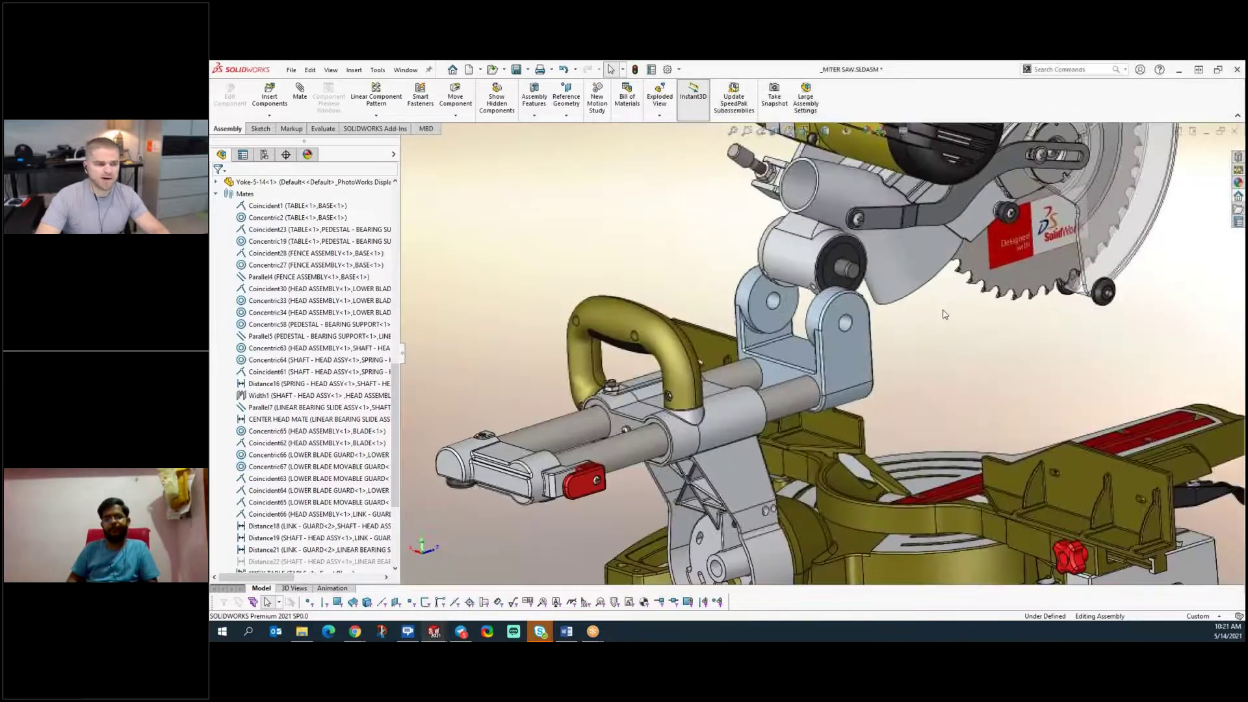
click(915, 291)
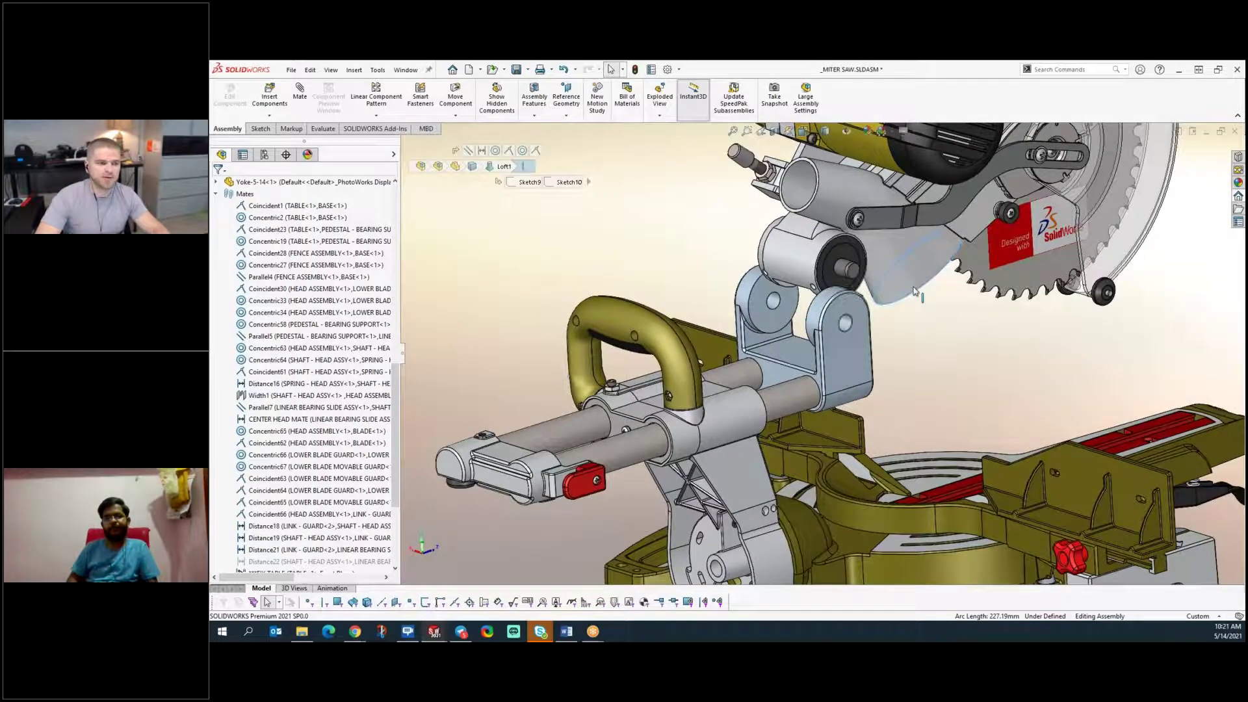
middle_drag(901, 348, 918, 356)
scroll(930, 281, down, 5)
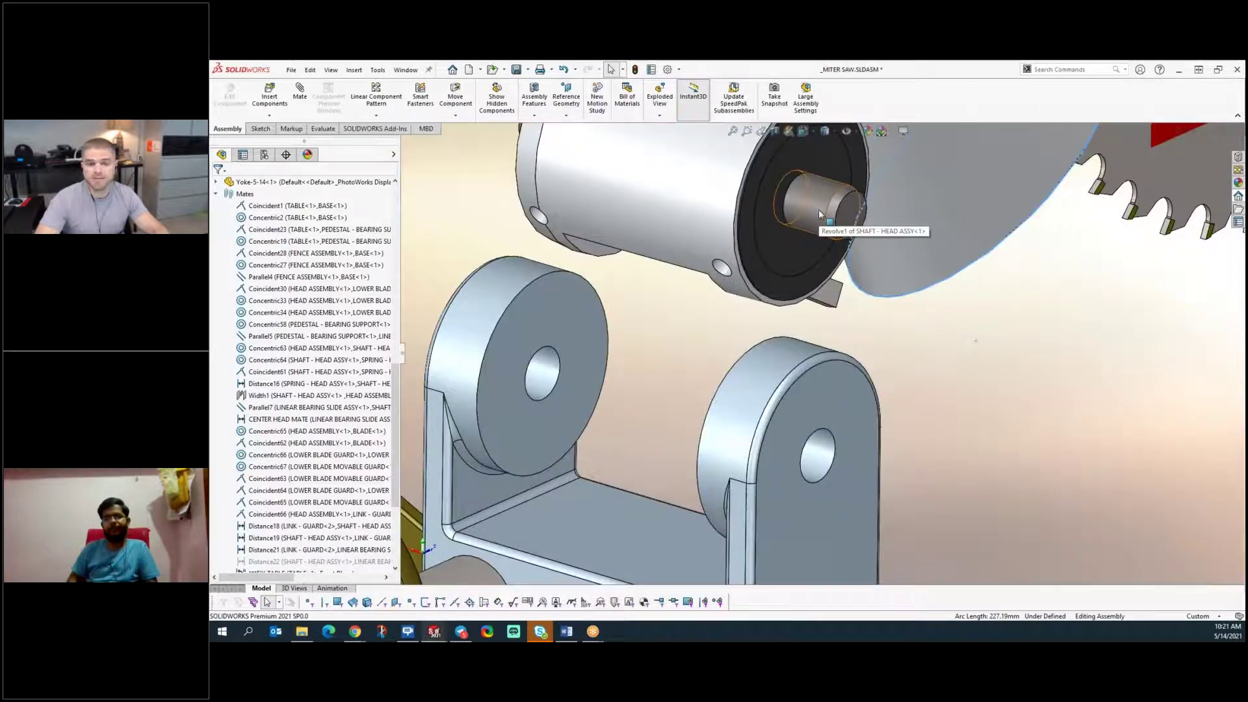
click(818, 209)
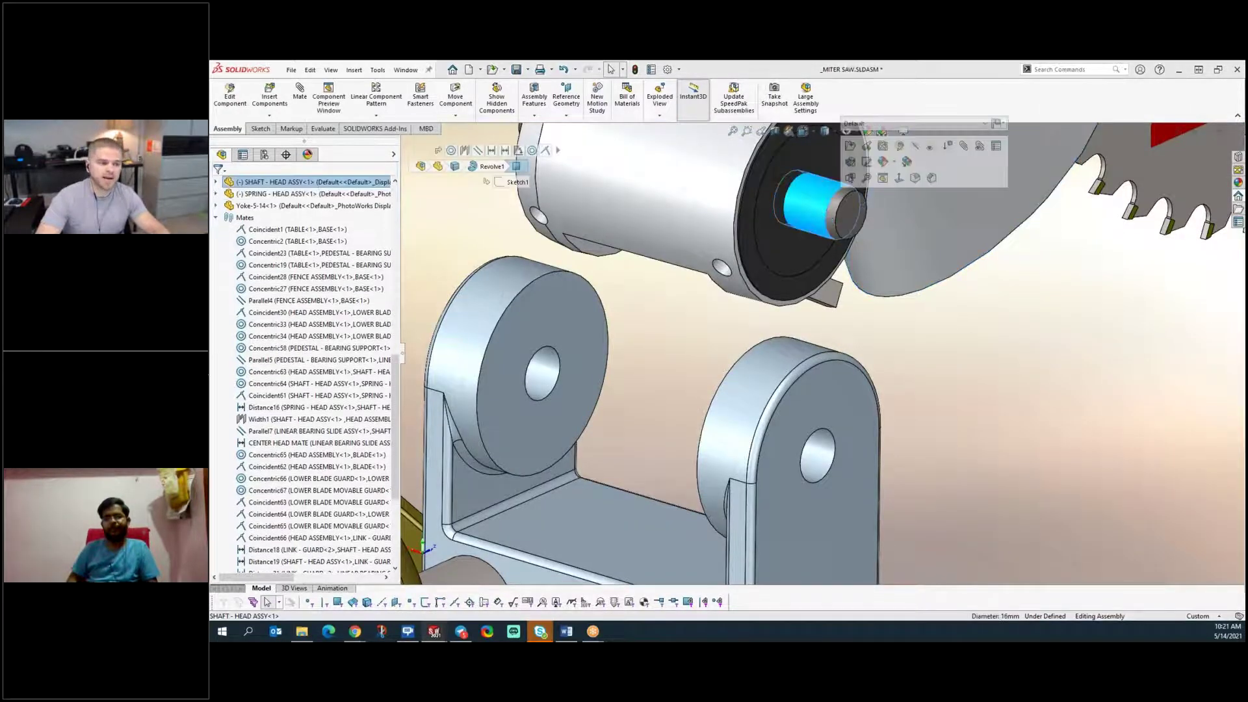
ctrl+click(818, 462)
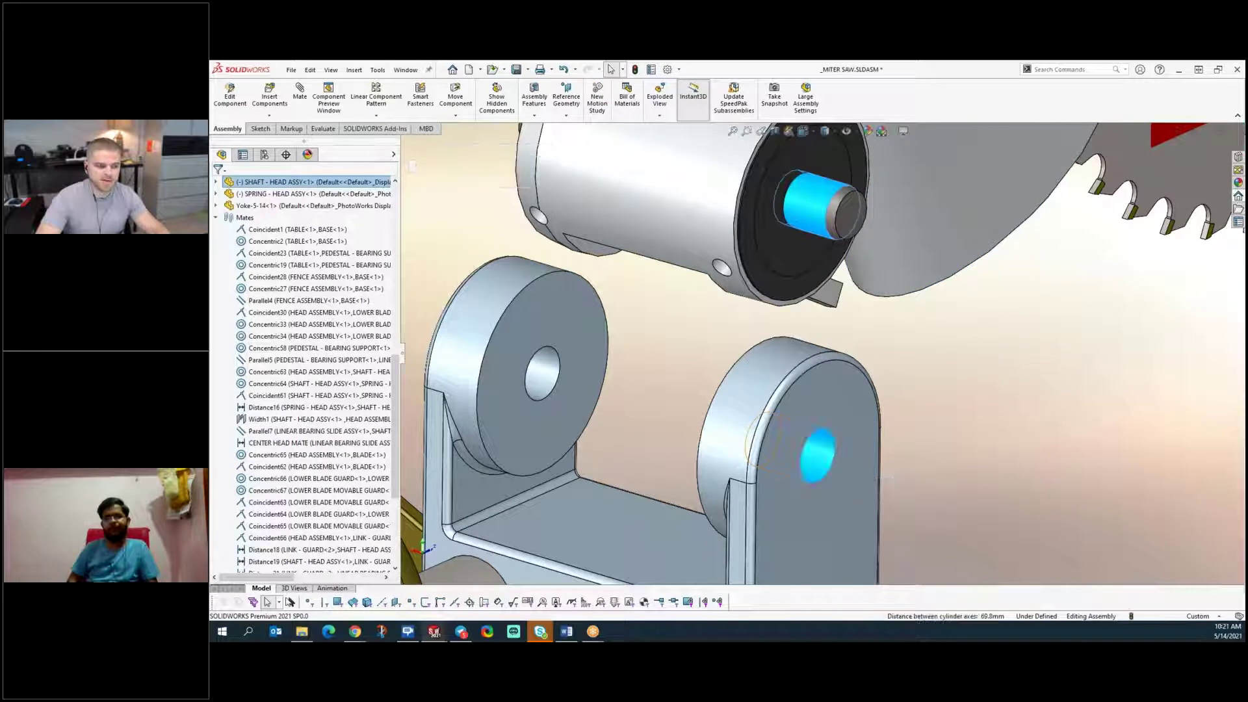
click(884, 452)
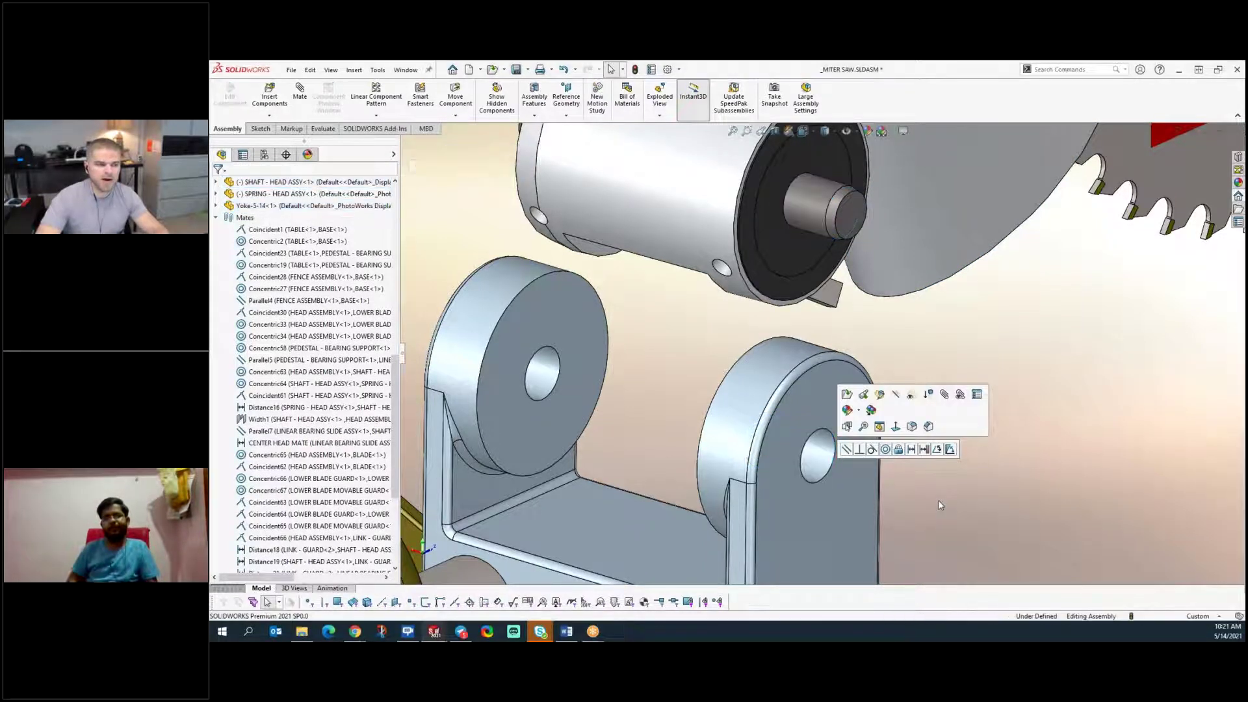
click(808, 202)
click(969, 332)
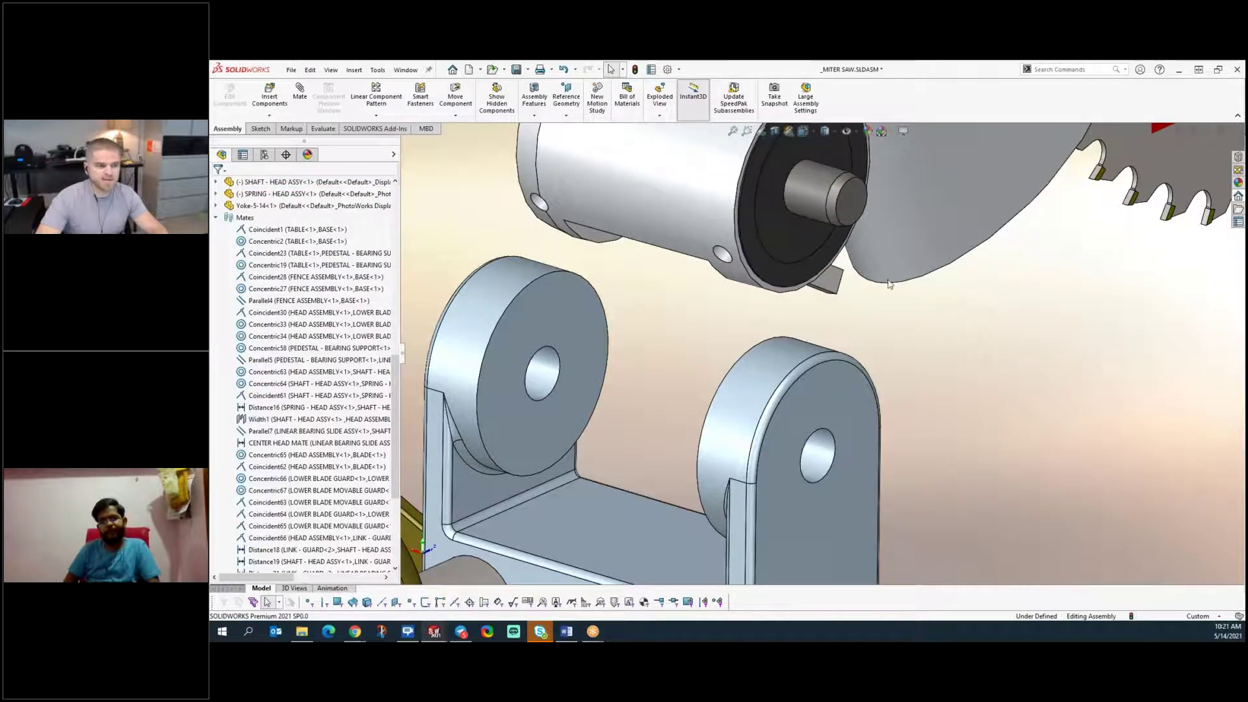
- Move the head assembly's shaft to the hole in the yoke's lug and add a concentric mate between them
click(809, 201)
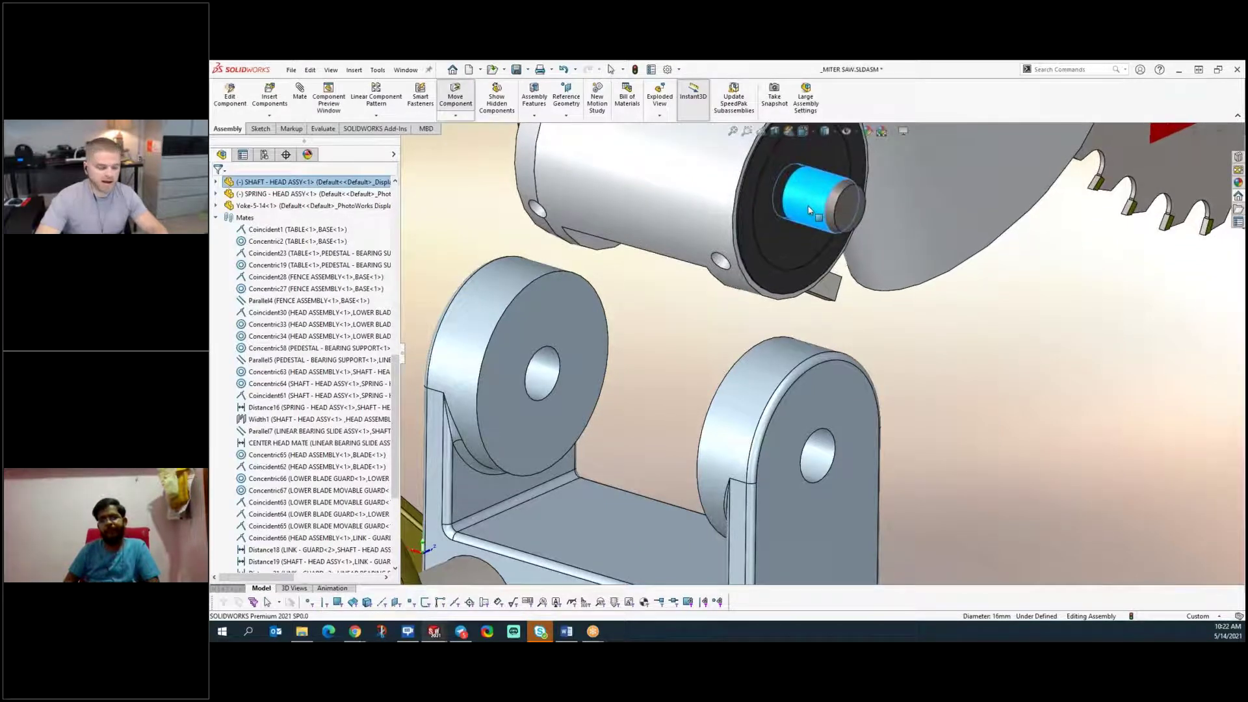
drag(809, 209, 830, 459)
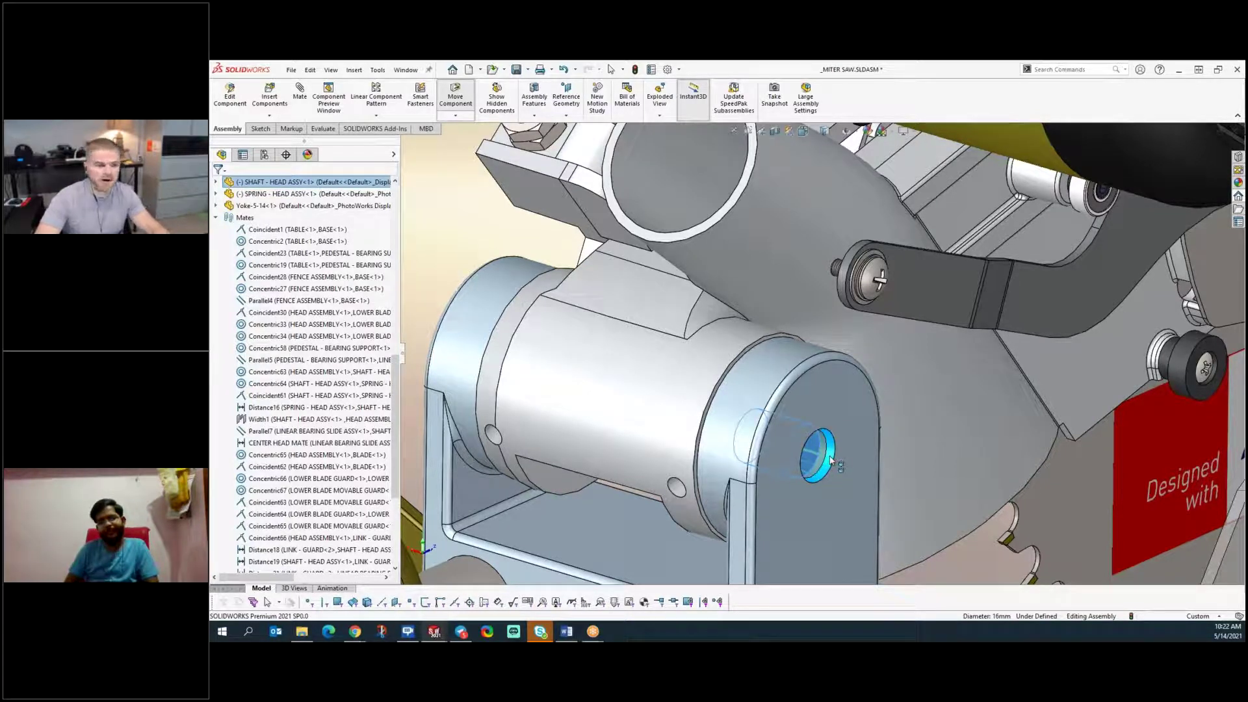
click(827, 457)
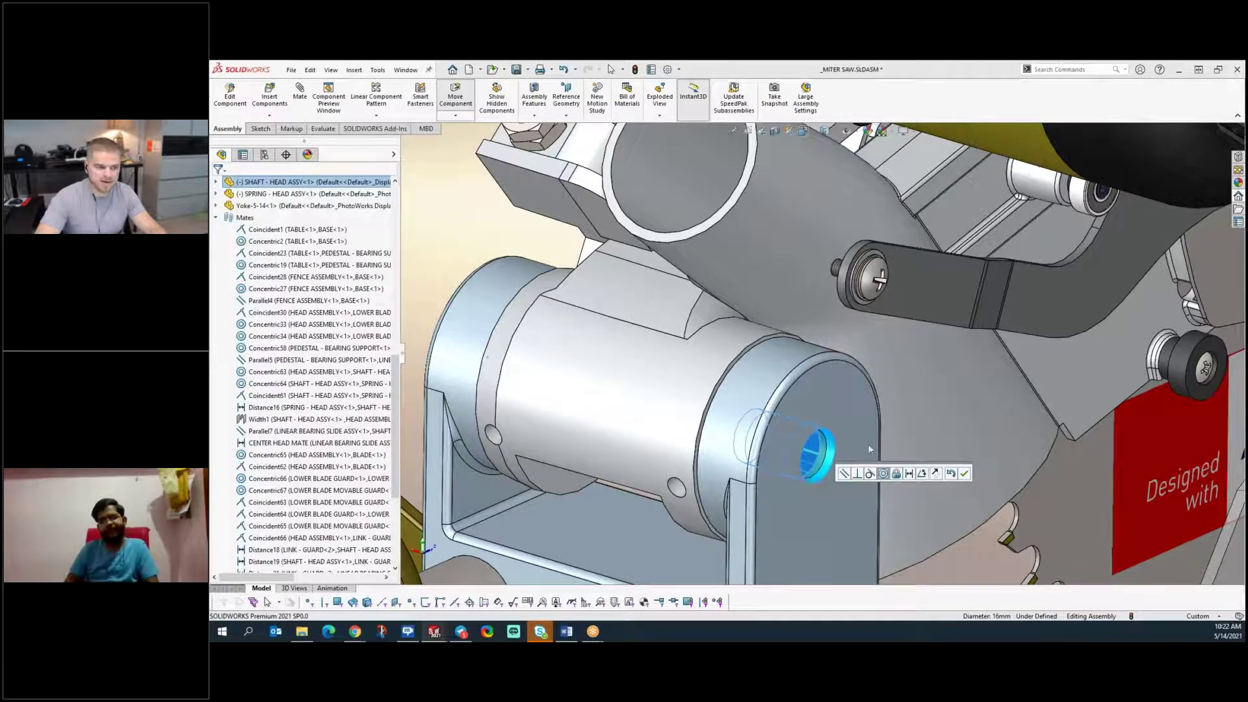
click(964, 475)
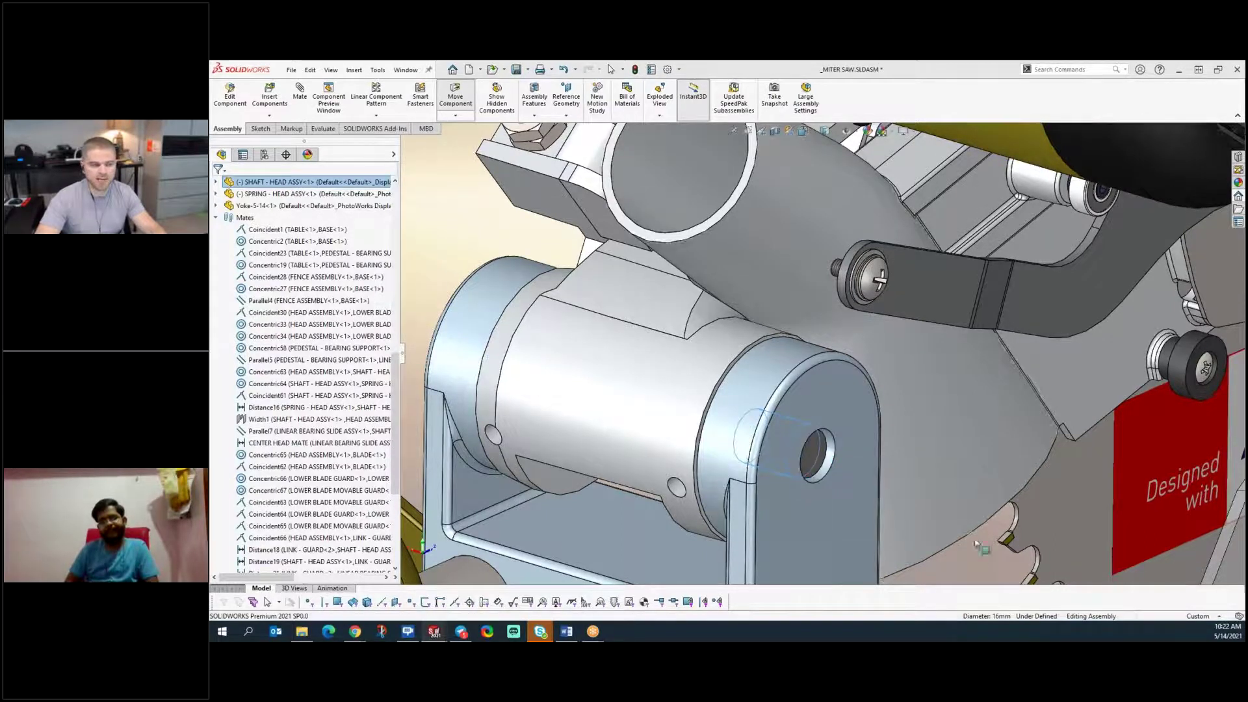
- Swing the head assembly about the yoke's lug holes to test the hinge, and inspect the blade guard's clearance to the yoke
scroll(816, 351, up, 5)
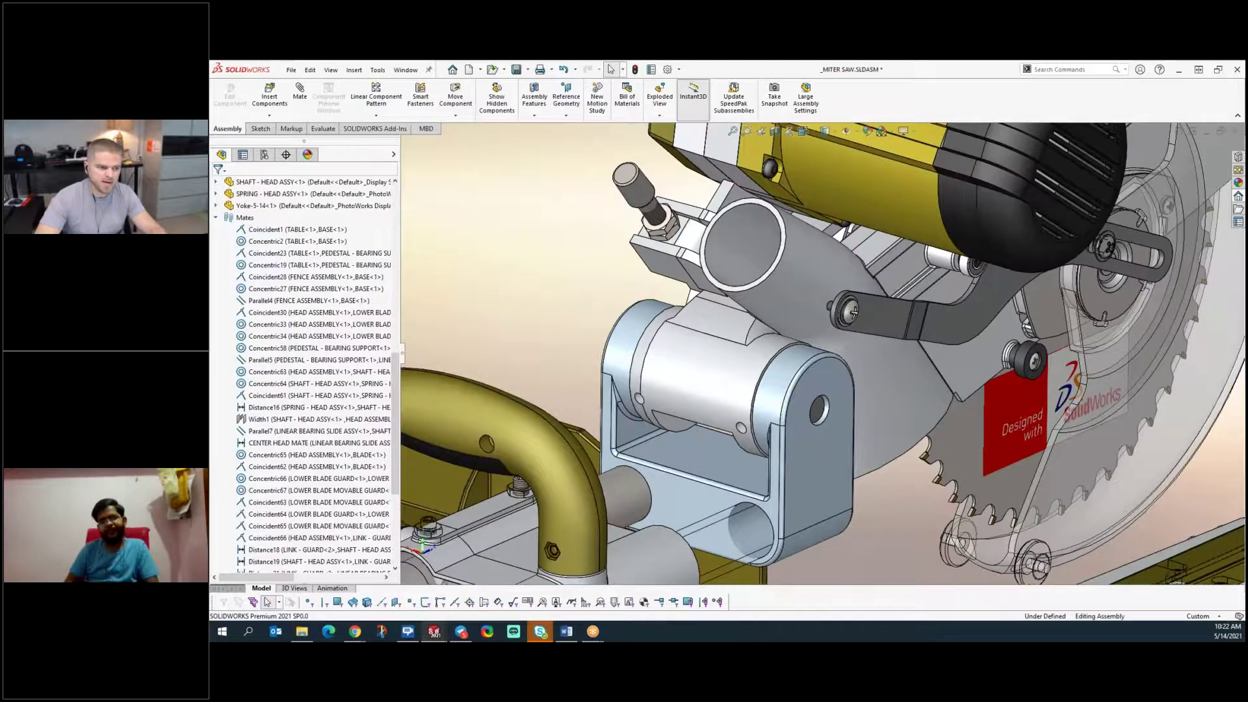
scroll(832, 403, up, 2)
scroll(833, 404, down, 6)
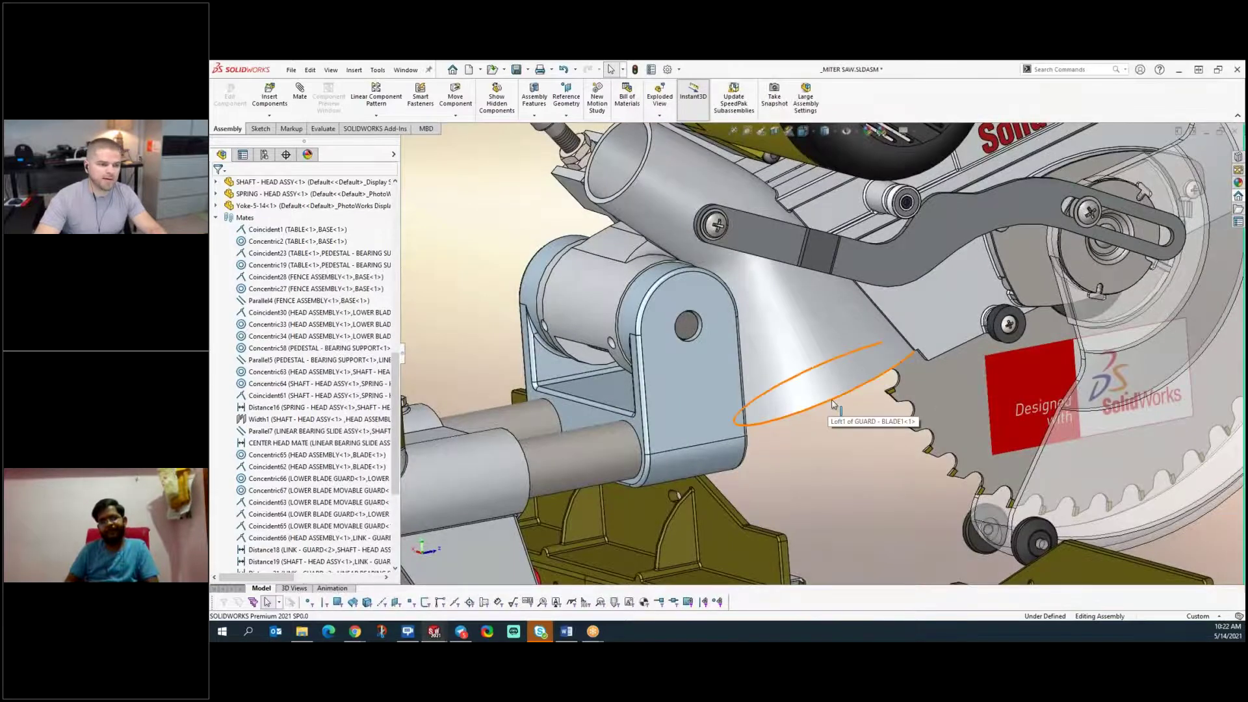
drag(833, 404, 809, 469)
middle_drag(808, 469, 735, 508)
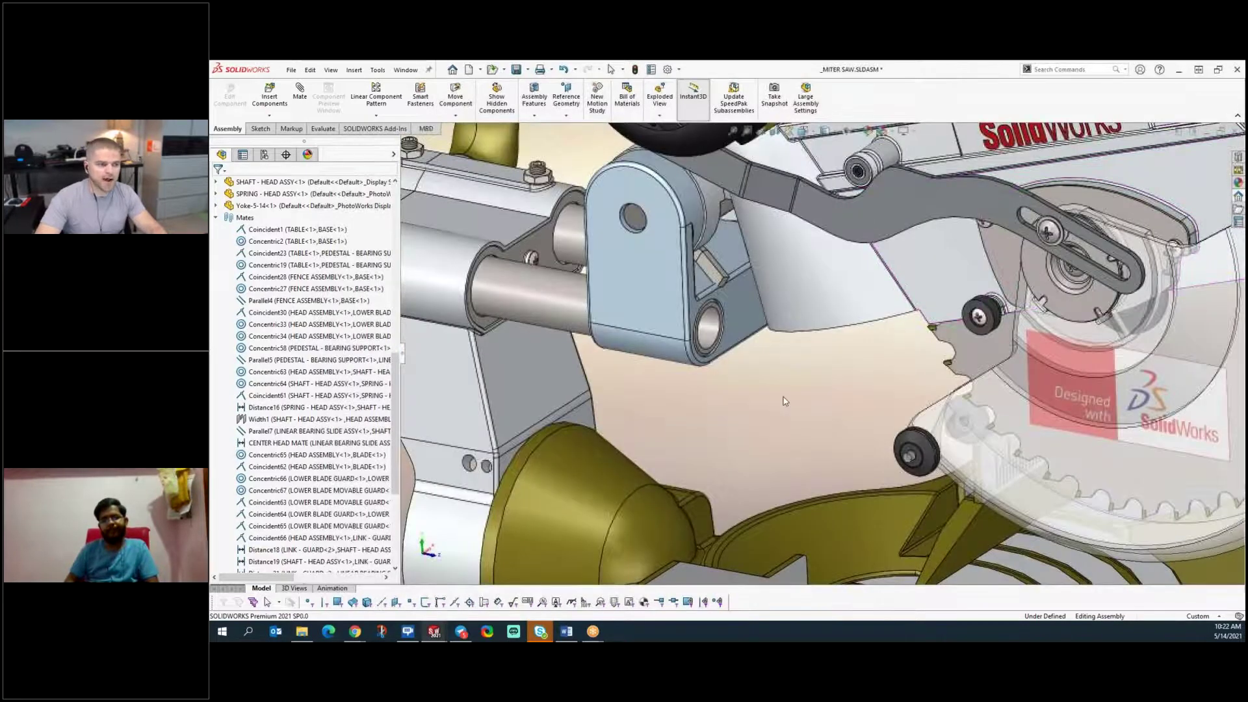
scroll(788, 401, down, 3)
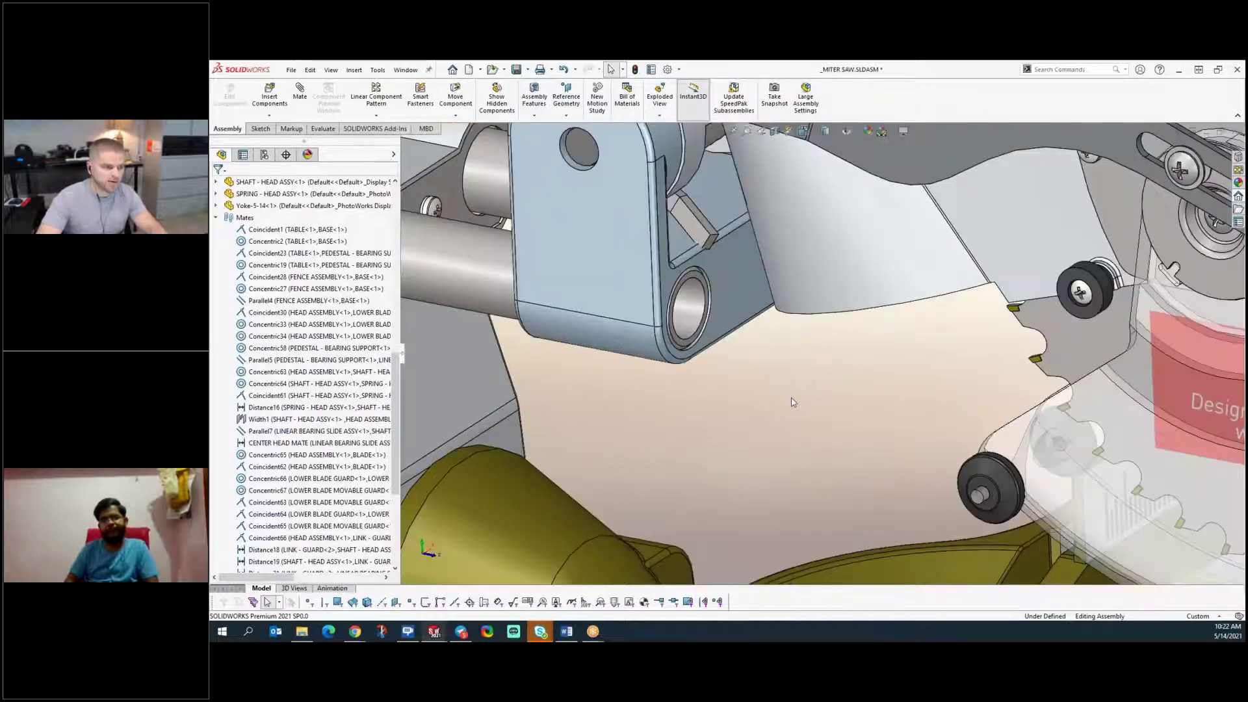
- Switch to the Yoke-5-14 part to look over its geometry, and return to the miter saw assembly
key(ctrl+Tab)
scroll(755, 464, up, 3)
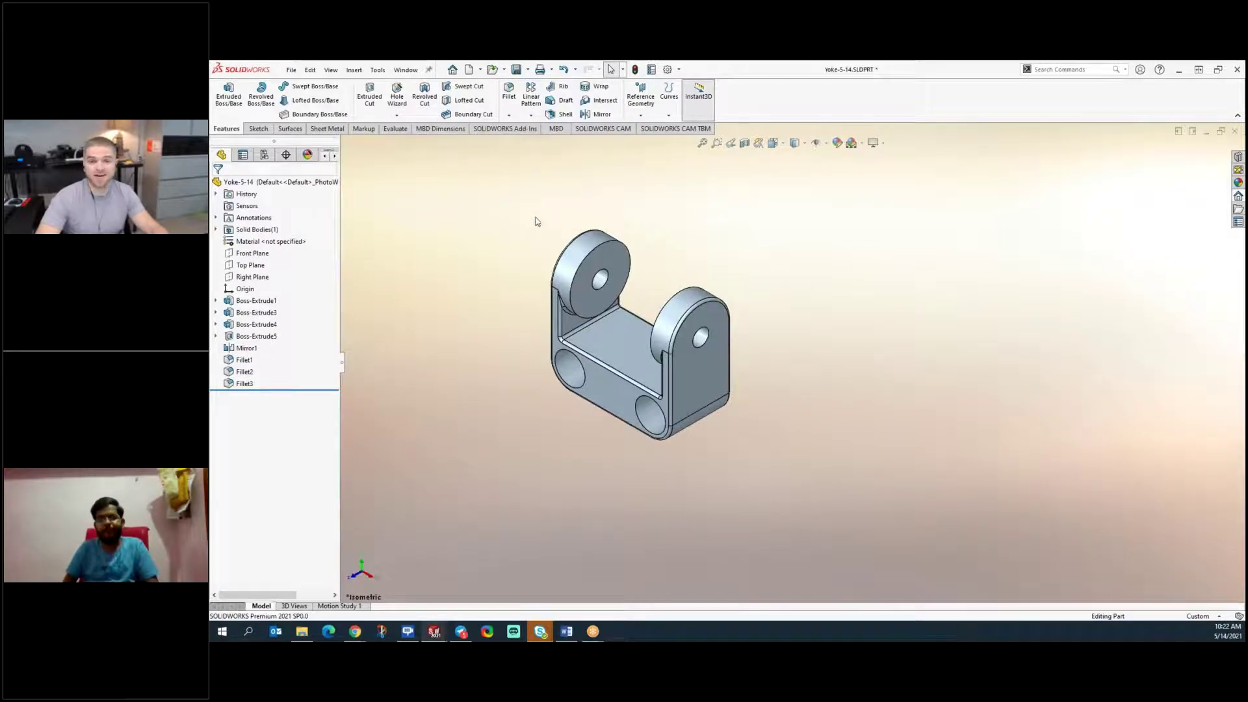
scroll(537, 221, down, 2)
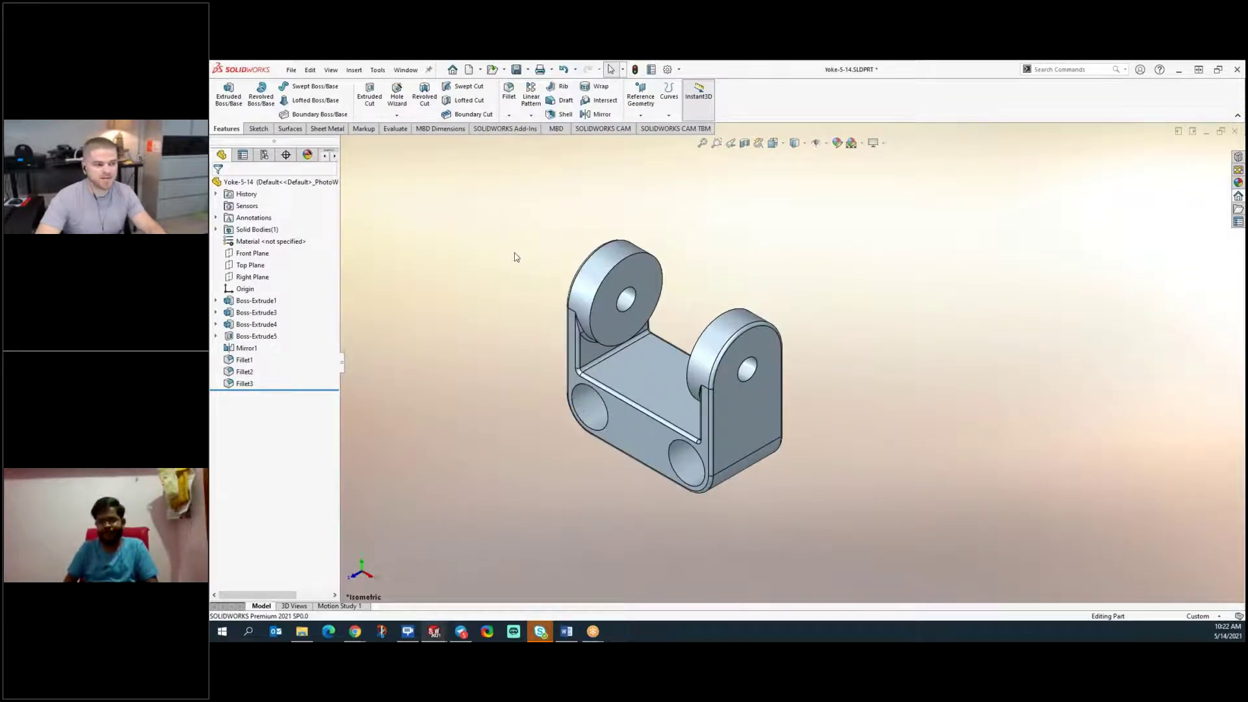
key(ctrl+Tab)
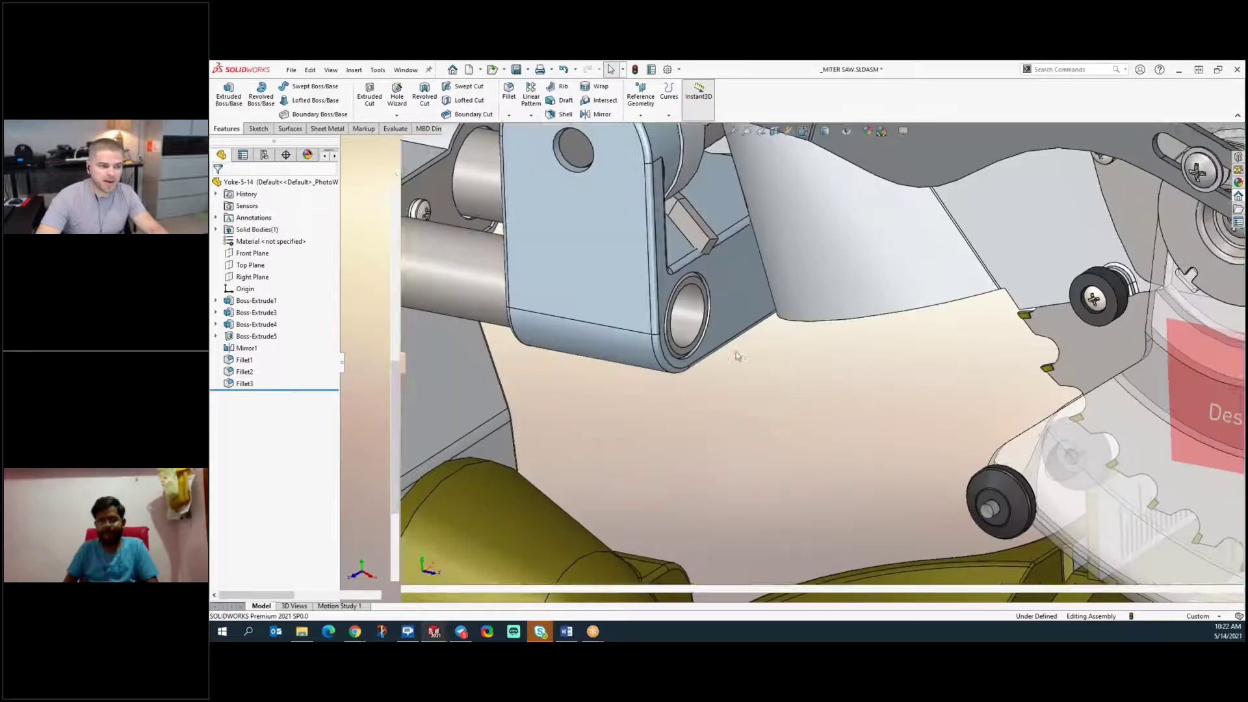
- Examine the yoke's outer lug face and both linear bearing shafts where they enter the yoke, clearing the selection at the end
middle_drag(734, 414, 736, 418)
scroll(735, 418, up, 1)
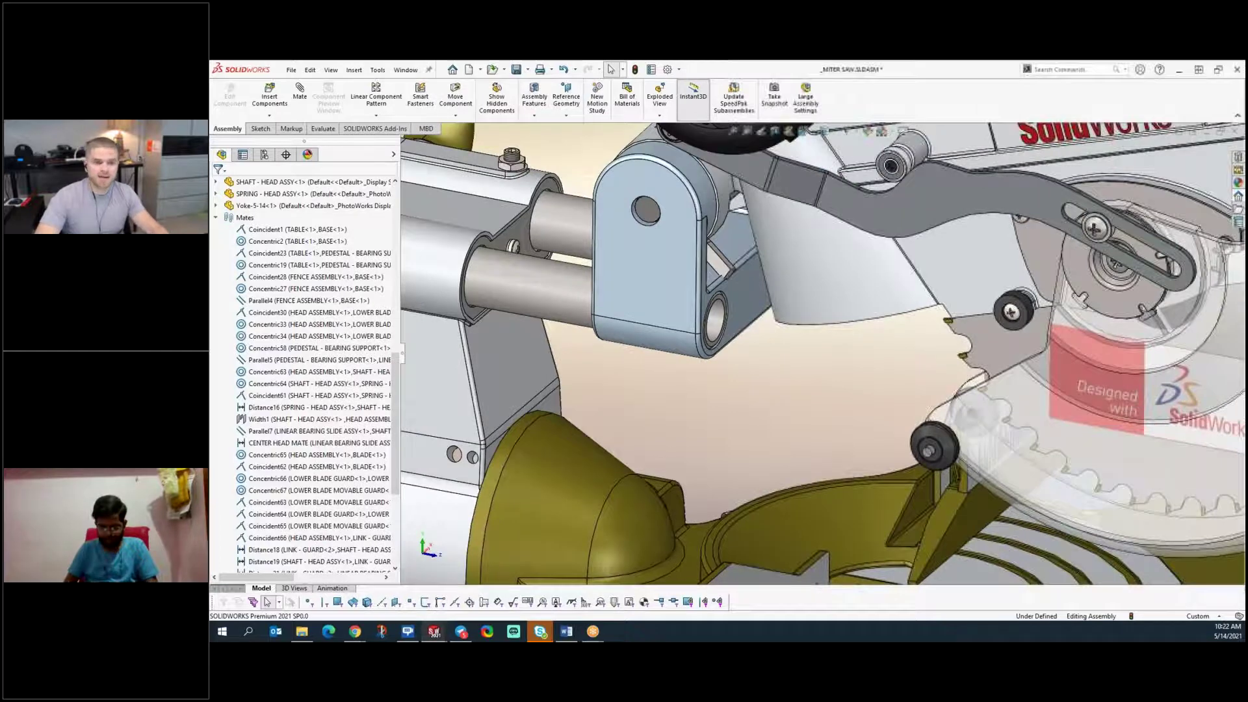
scroll(756, 411, up, 1)
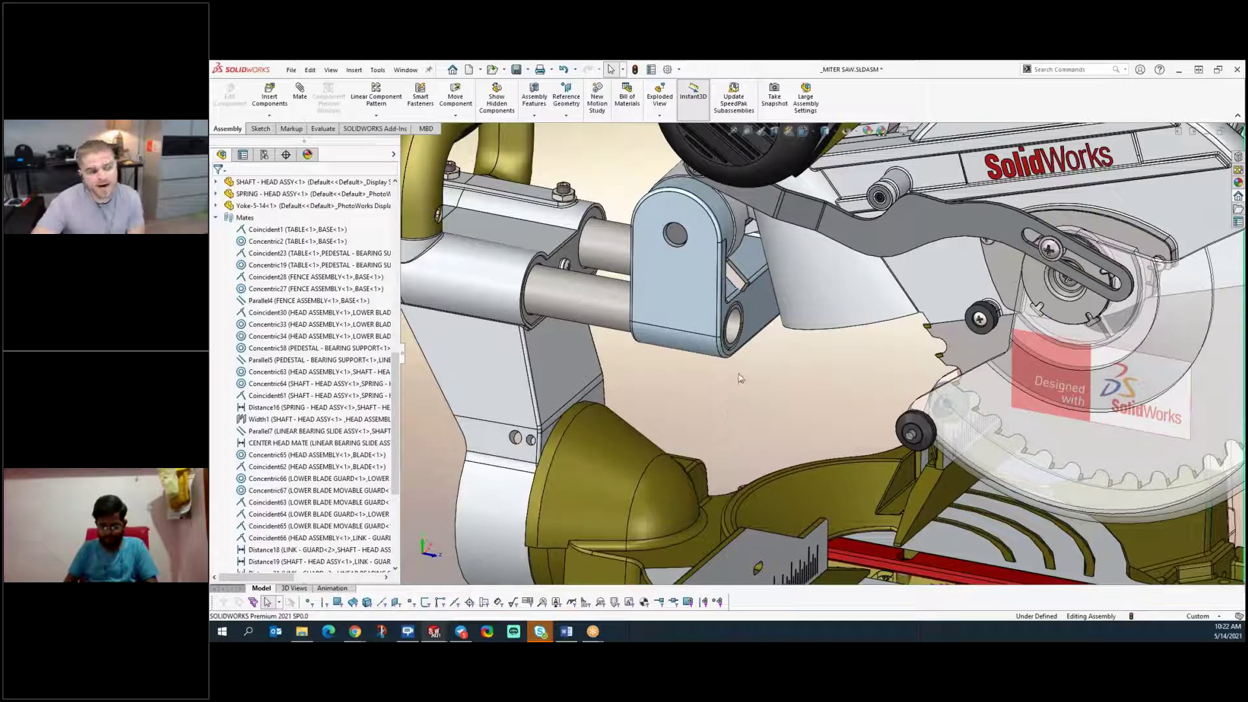
scroll(691, 275, down, 2)
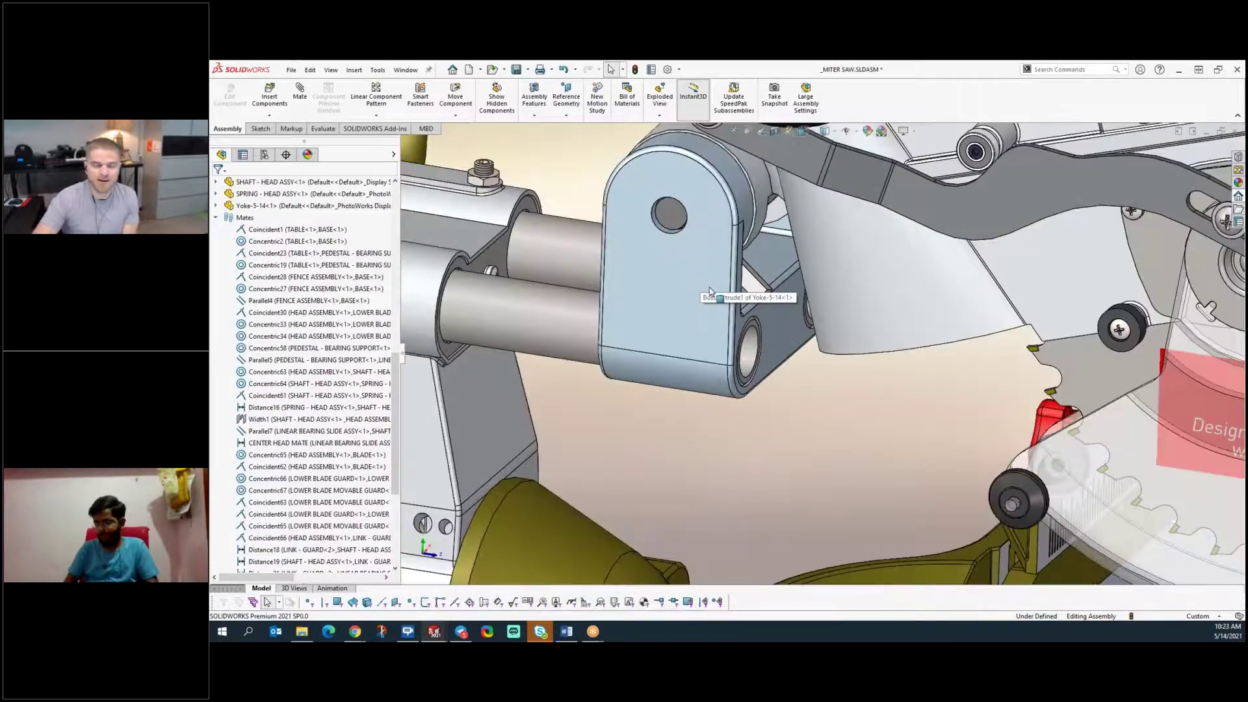
click(691, 275)
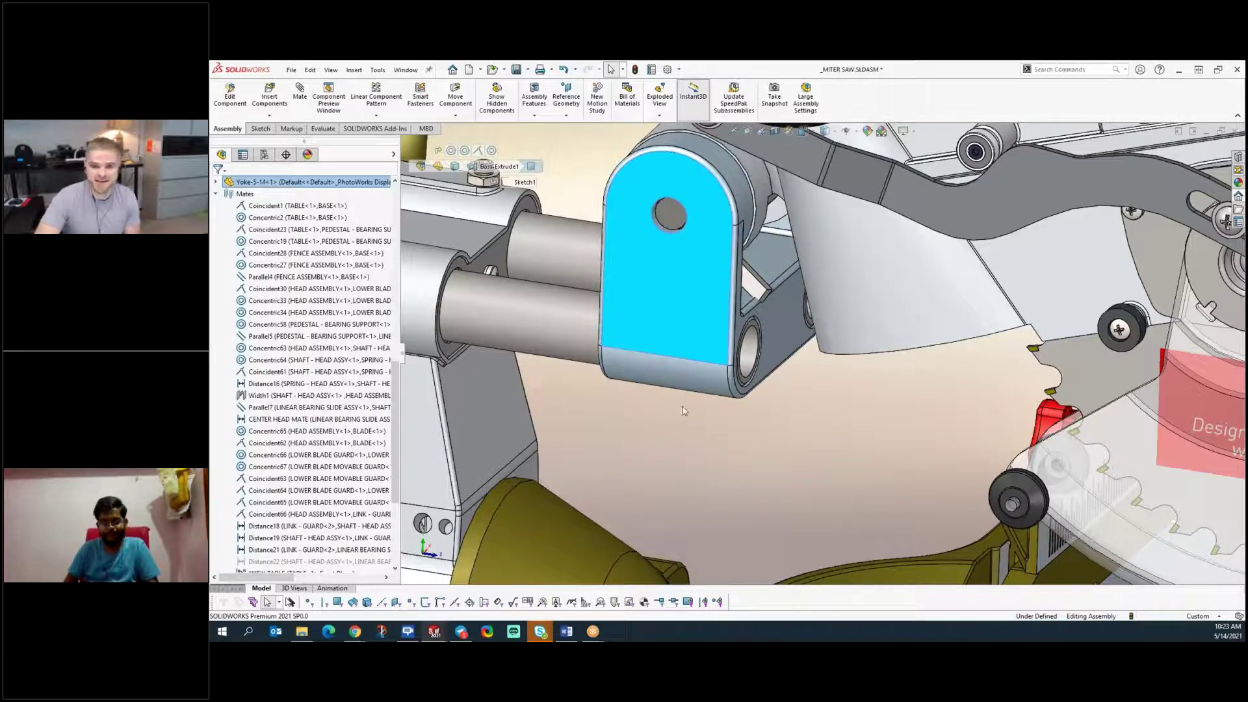
middle_drag(666, 410, 669, 345)
scroll(637, 361, down, 1)
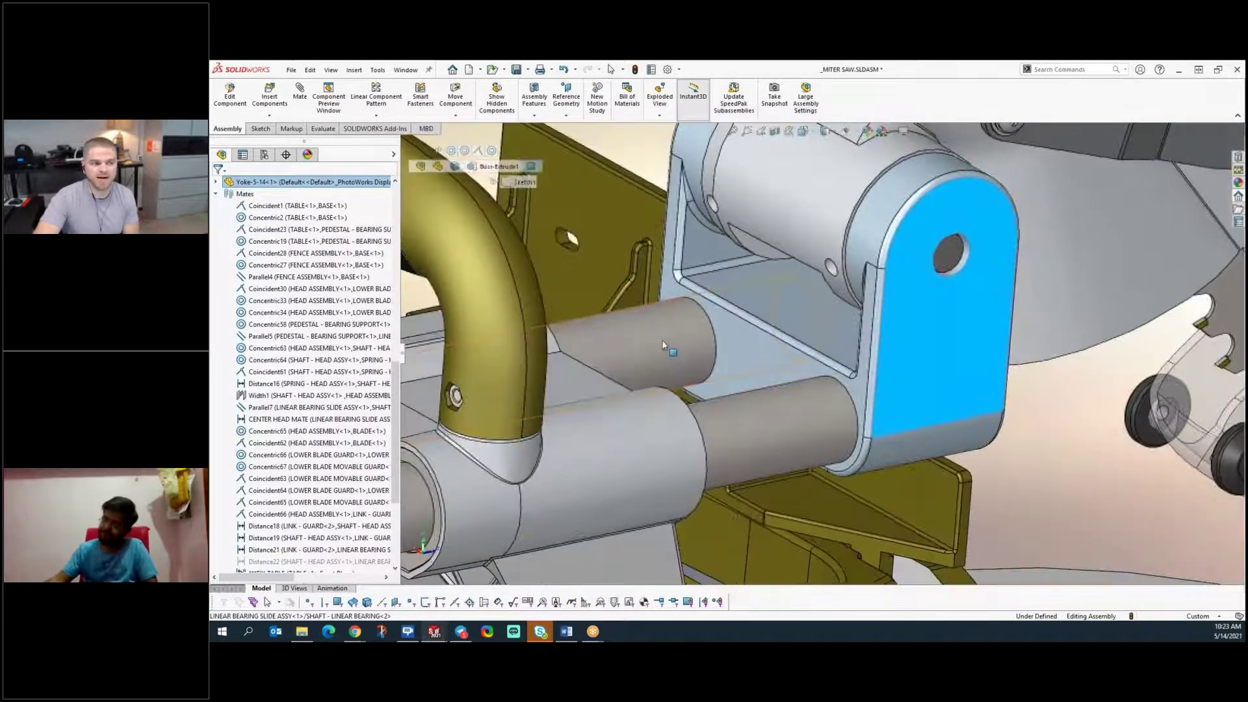
click(669, 346)
click(787, 425)
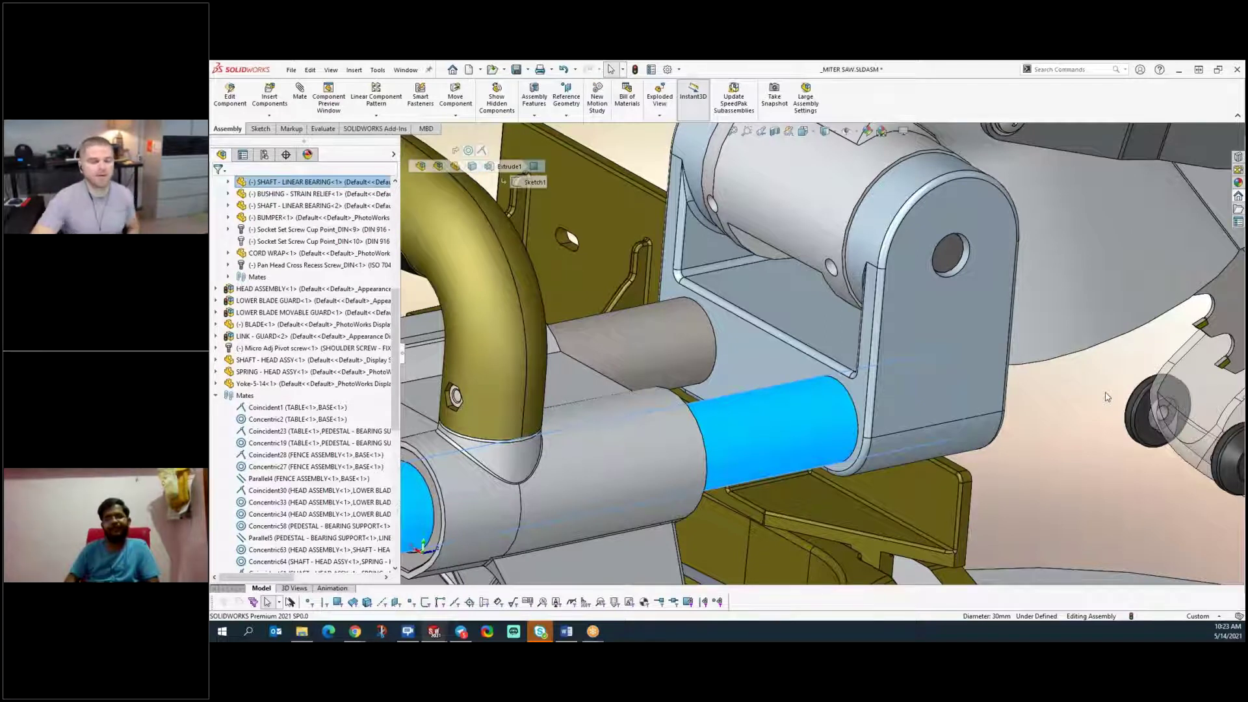
click(1061, 429)
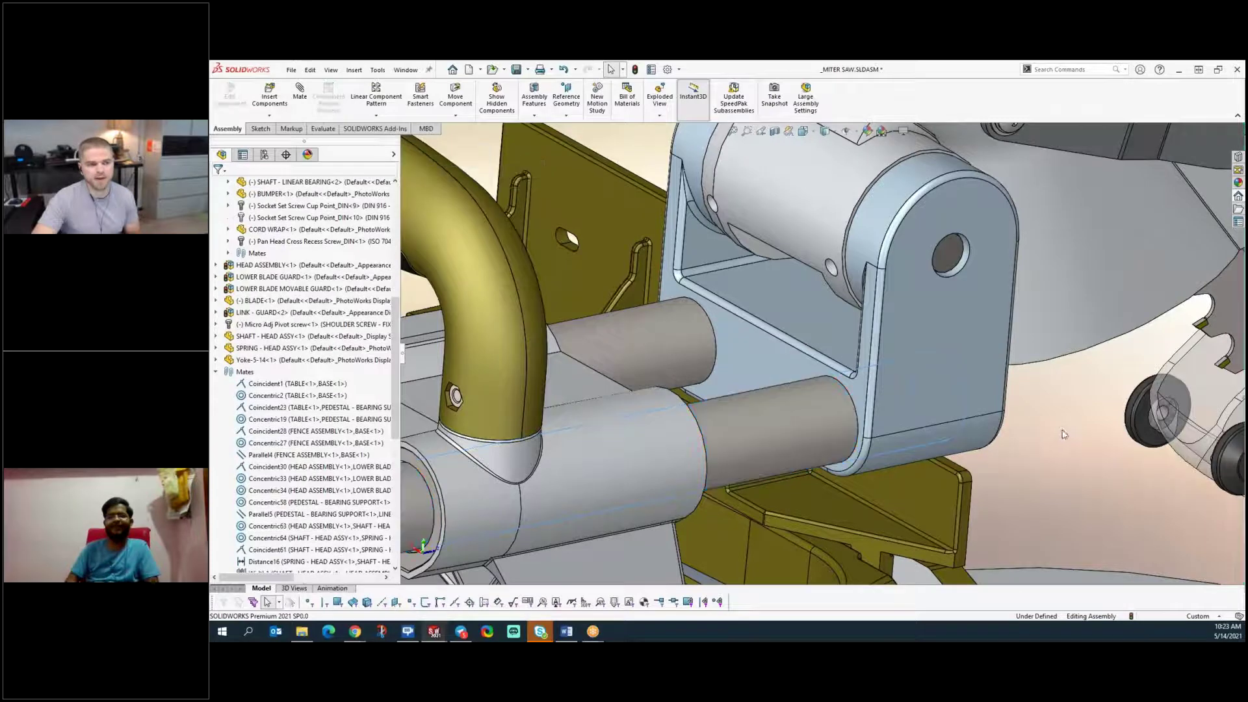
- Swing the head assembly further by its blade guard and examine where the guard meets the yoke's shaft-end face
middle_drag(1066, 423, 989, 410)
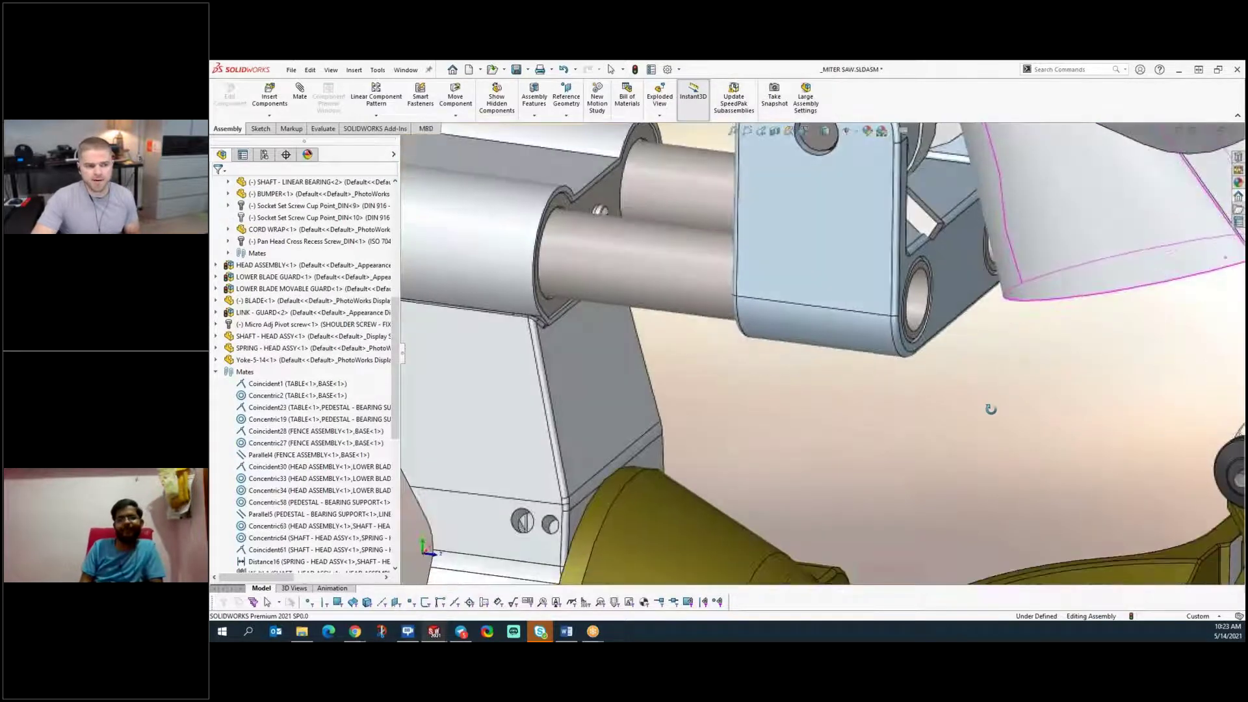
middle_drag(968, 303, 975, 260)
scroll(898, 296, up, 3)
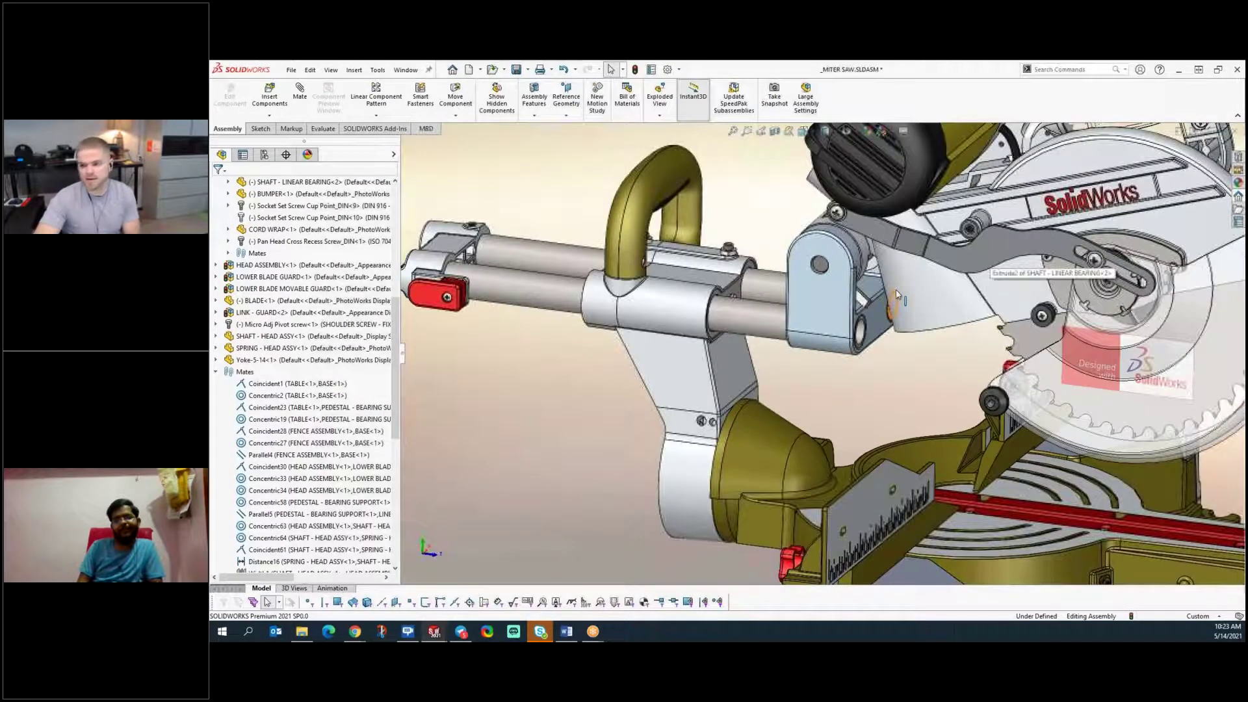
scroll(899, 256, down, 5)
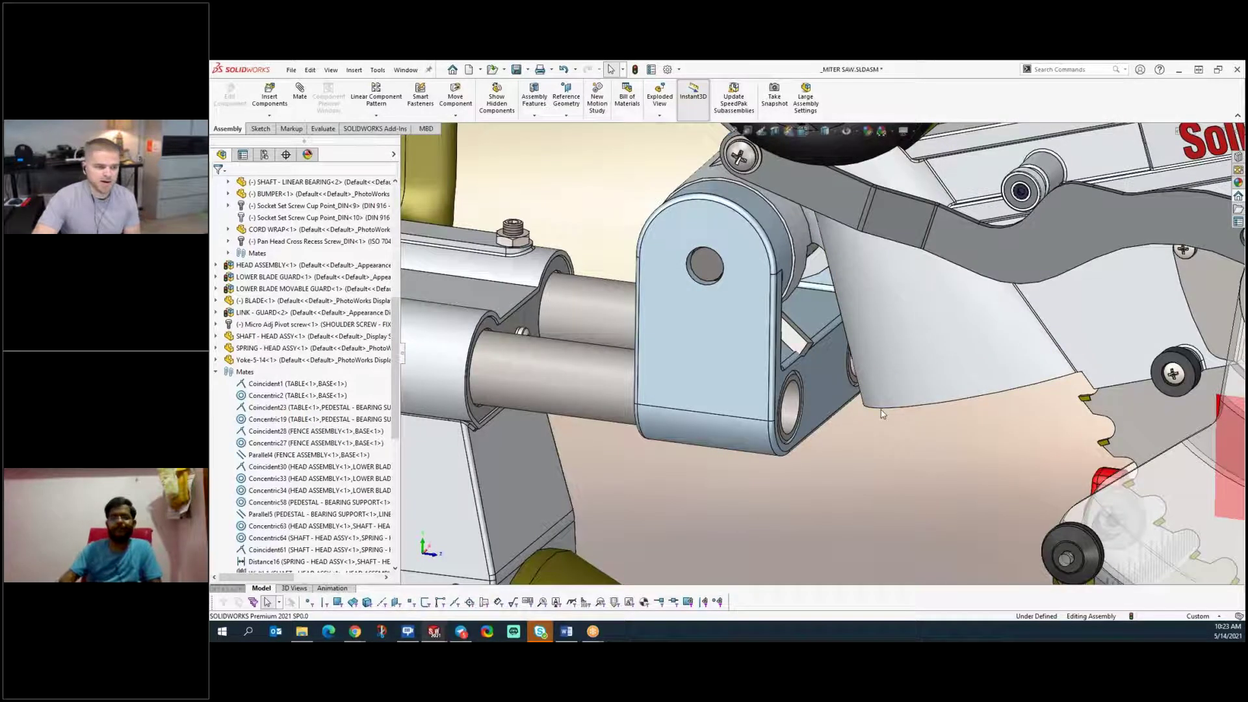
scroll(880, 409, down, 3)
middle_drag(877, 407, 847, 424)
drag(949, 401, 804, 507)
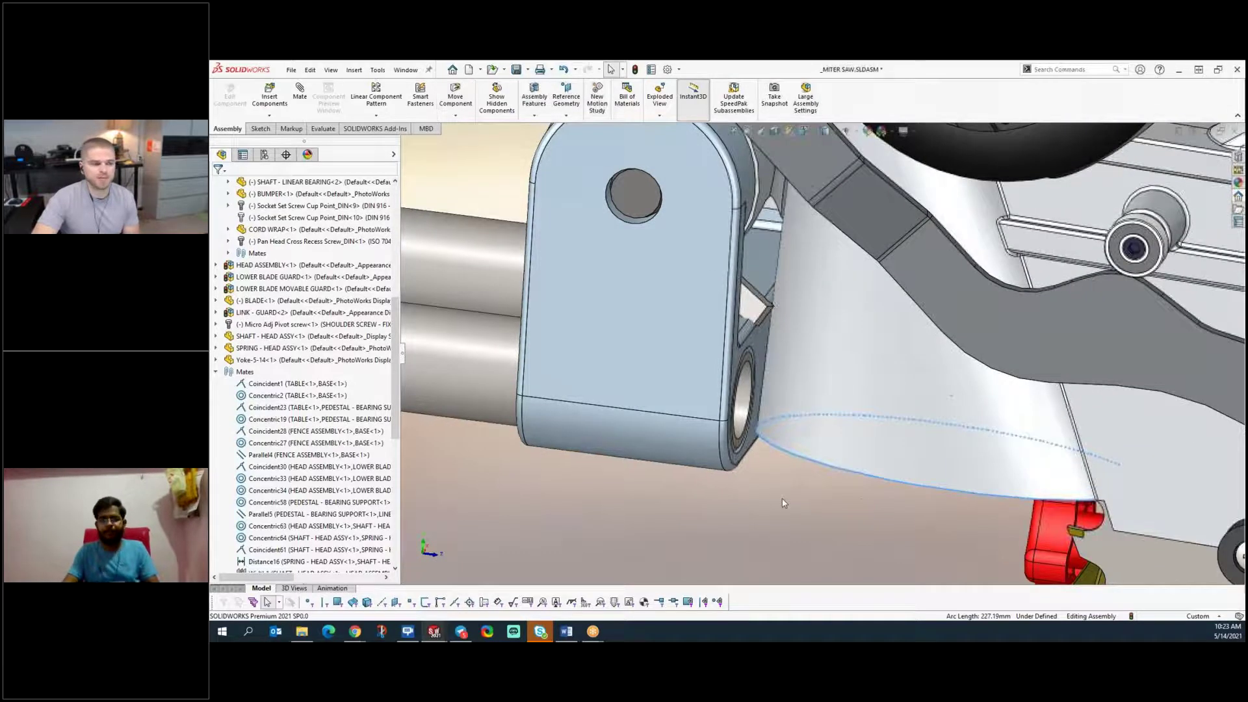
scroll(775, 529, down, 2)
click(756, 260)
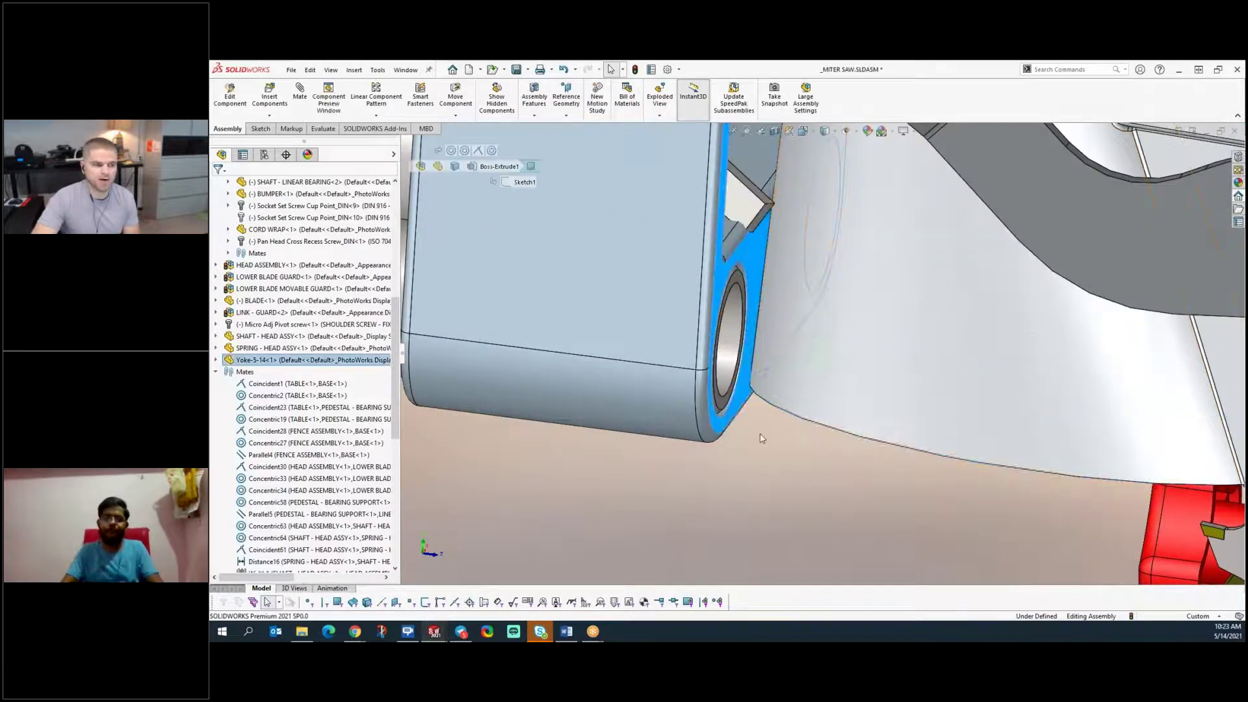
scroll(772, 428, up, 3)
scroll(774, 427, up, 3)
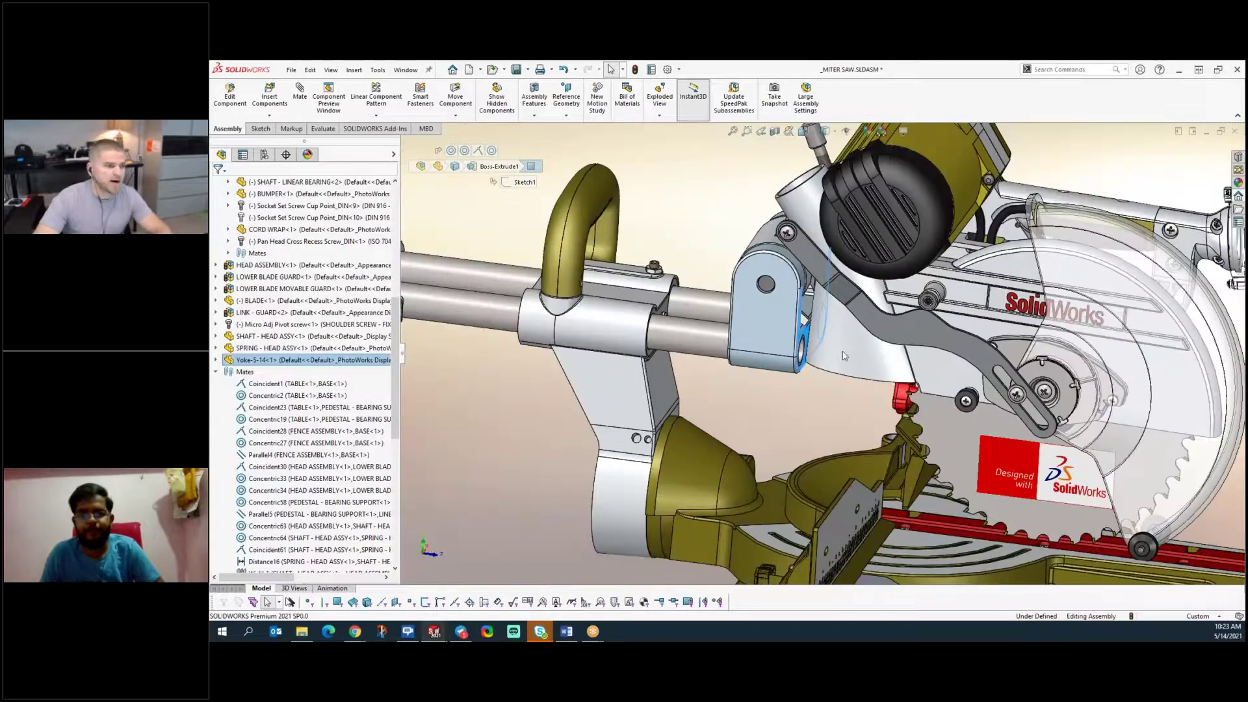
scroll(816, 401, down, 3)
key(Escape)
- Run an interference detection limited to the head assembly's blade guard and the Yoke-5-14 part
click(261, 128)
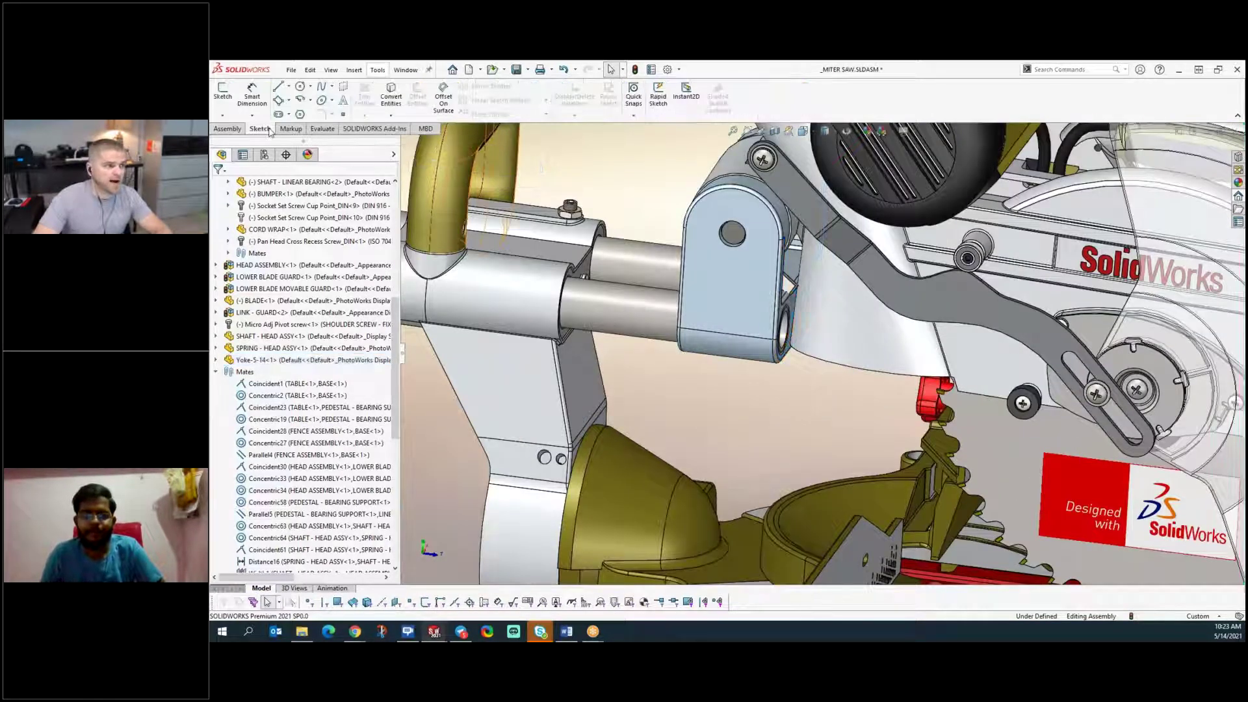
click(322, 128)
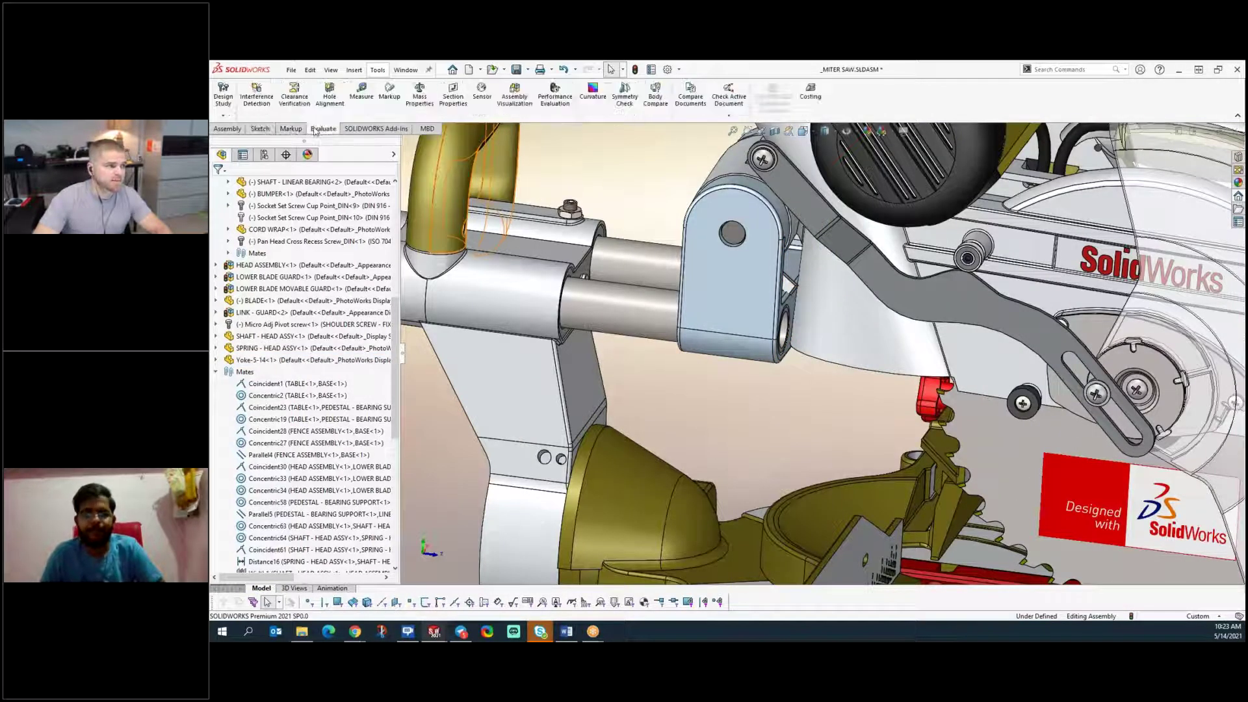
click(256, 95)
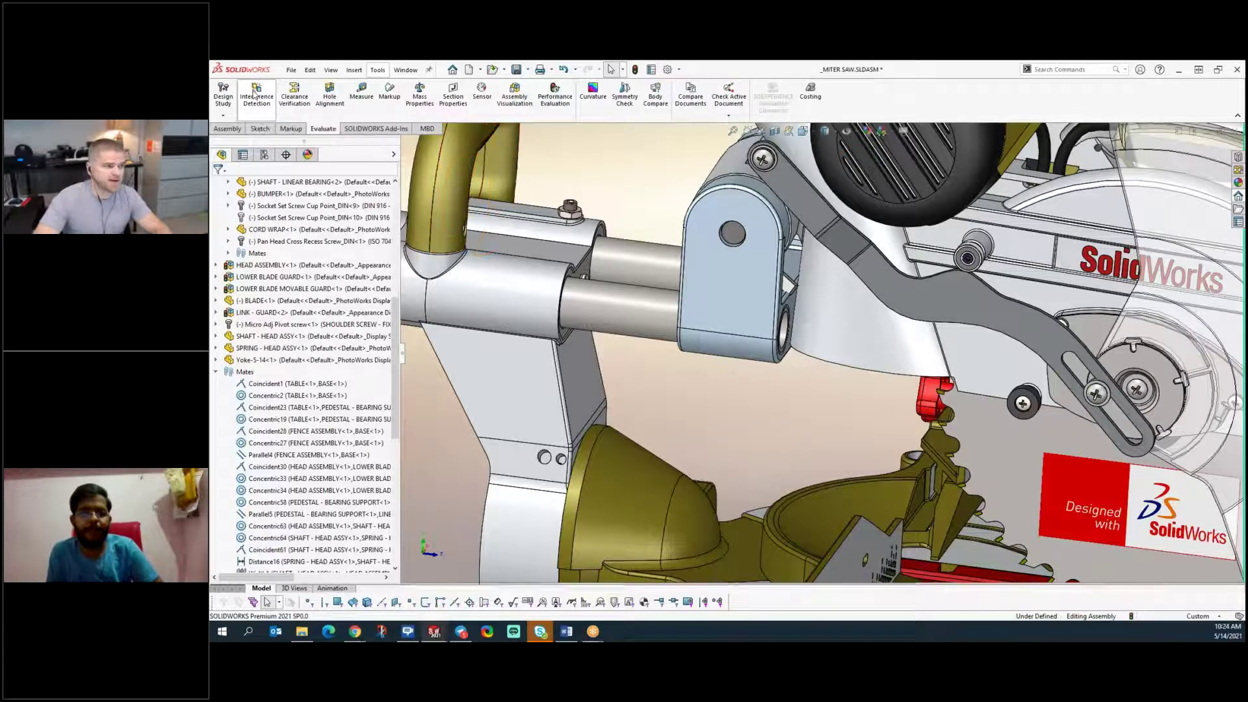
right_click(299, 220)
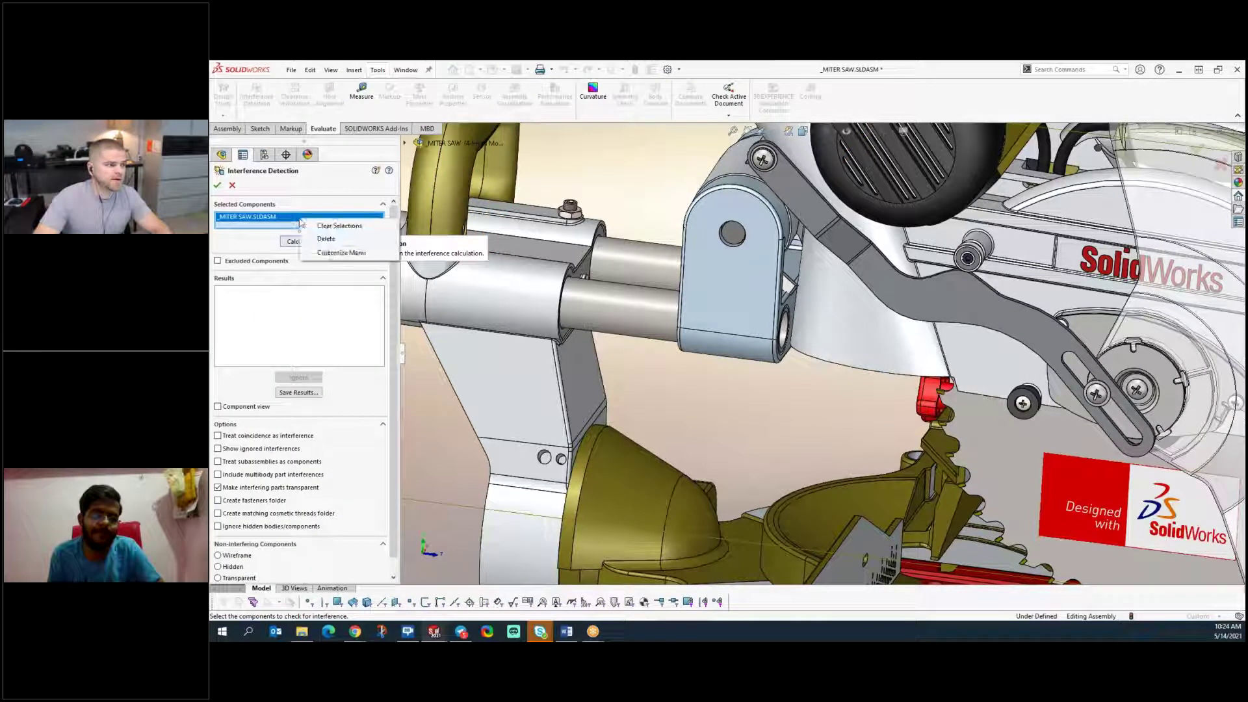
click(329, 226)
click(840, 343)
click(839, 343)
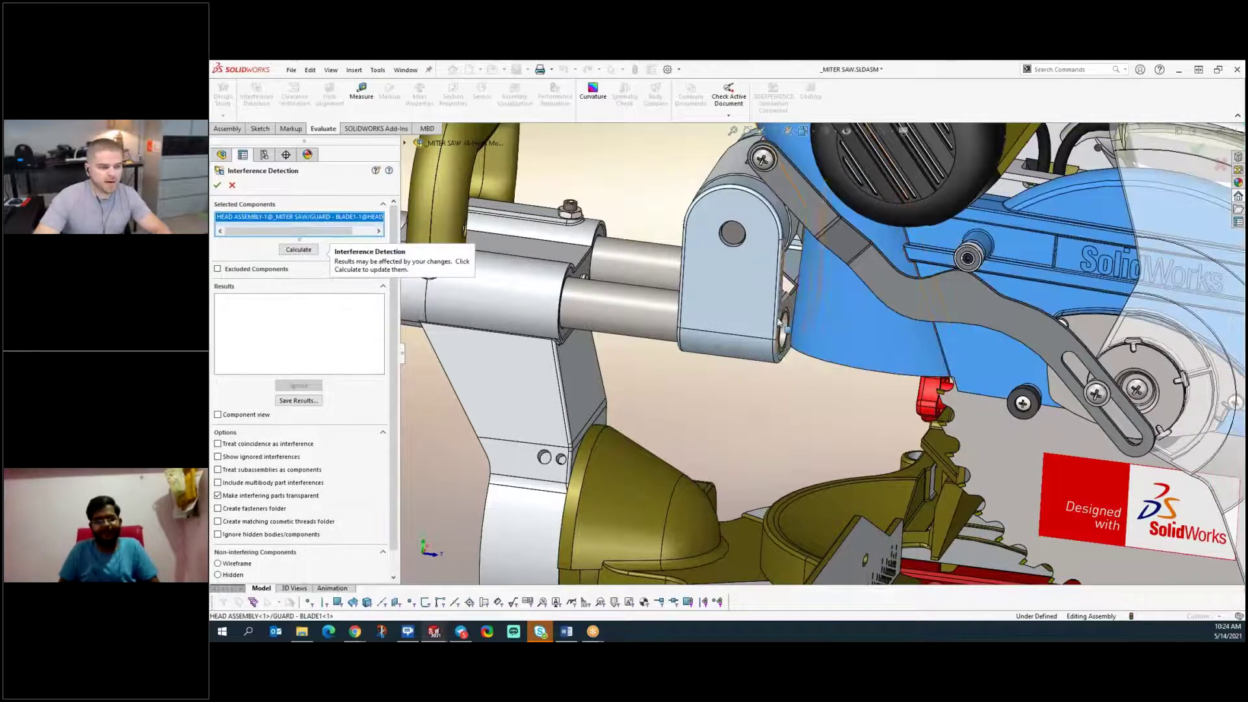
click(306, 259)
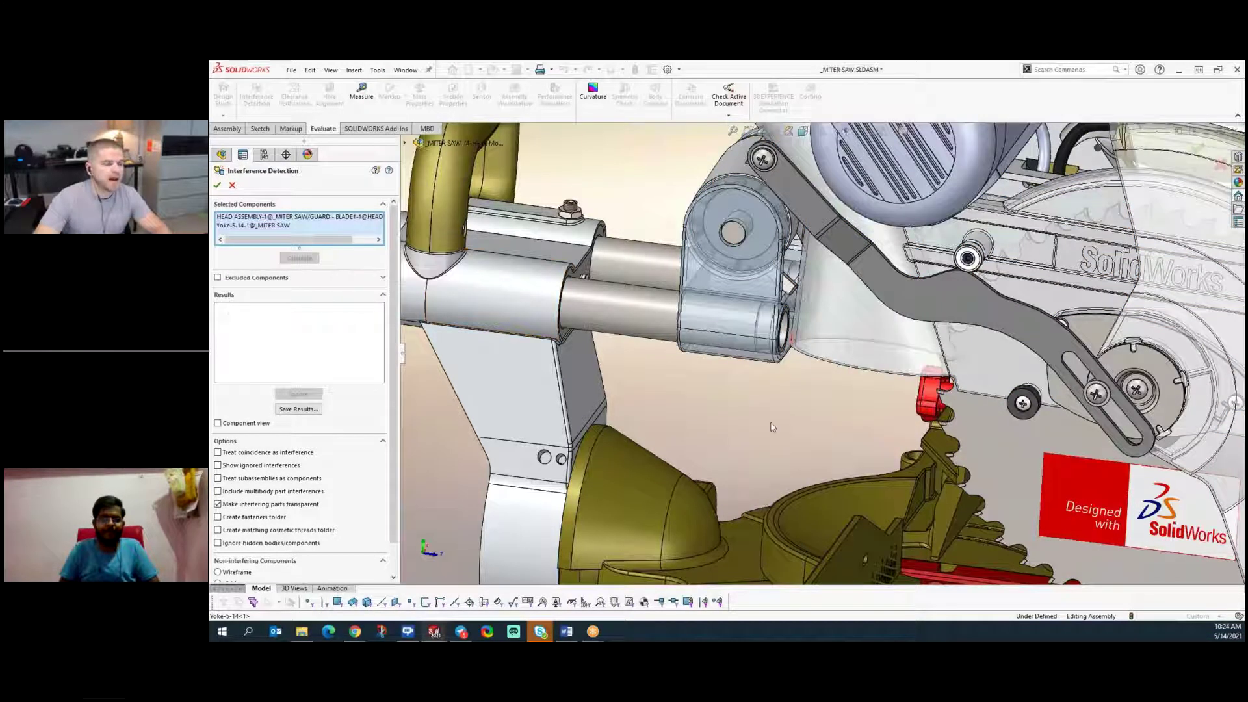
- Examine the overlap between the blade guard and the yoke's shaft-end face up close, and close the interference check
scroll(797, 429, down, 10)
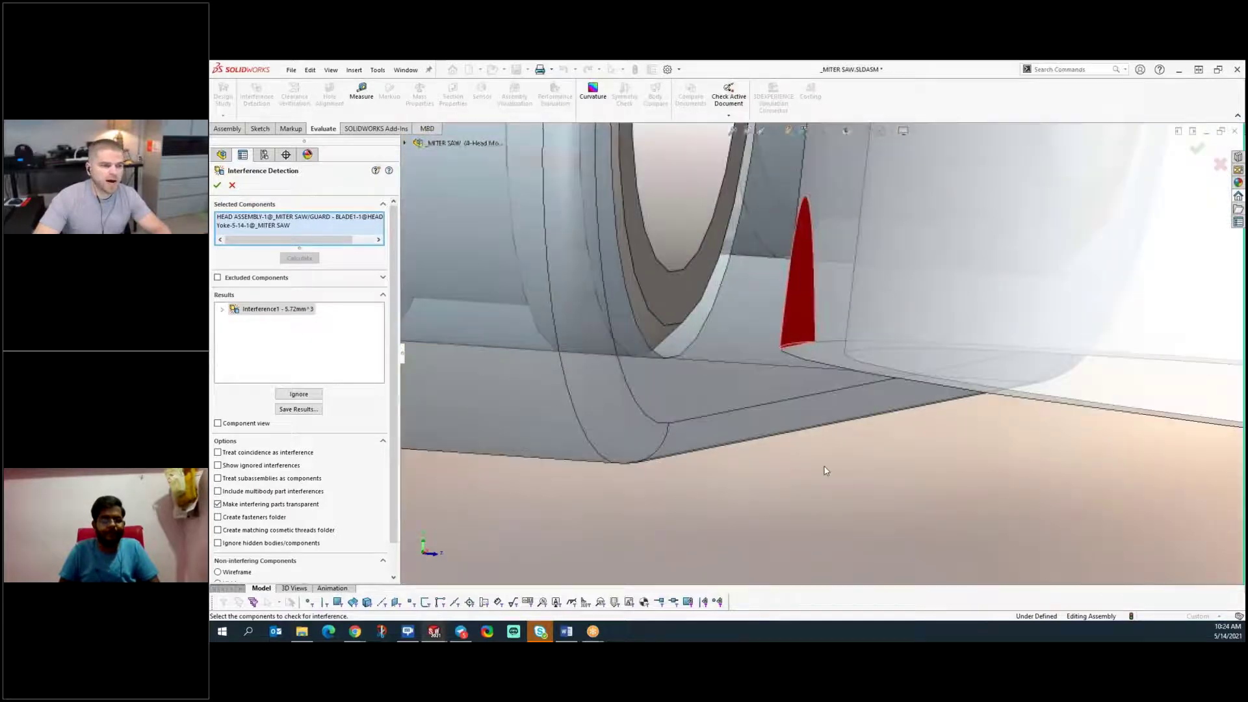
scroll(833, 429, down, 5)
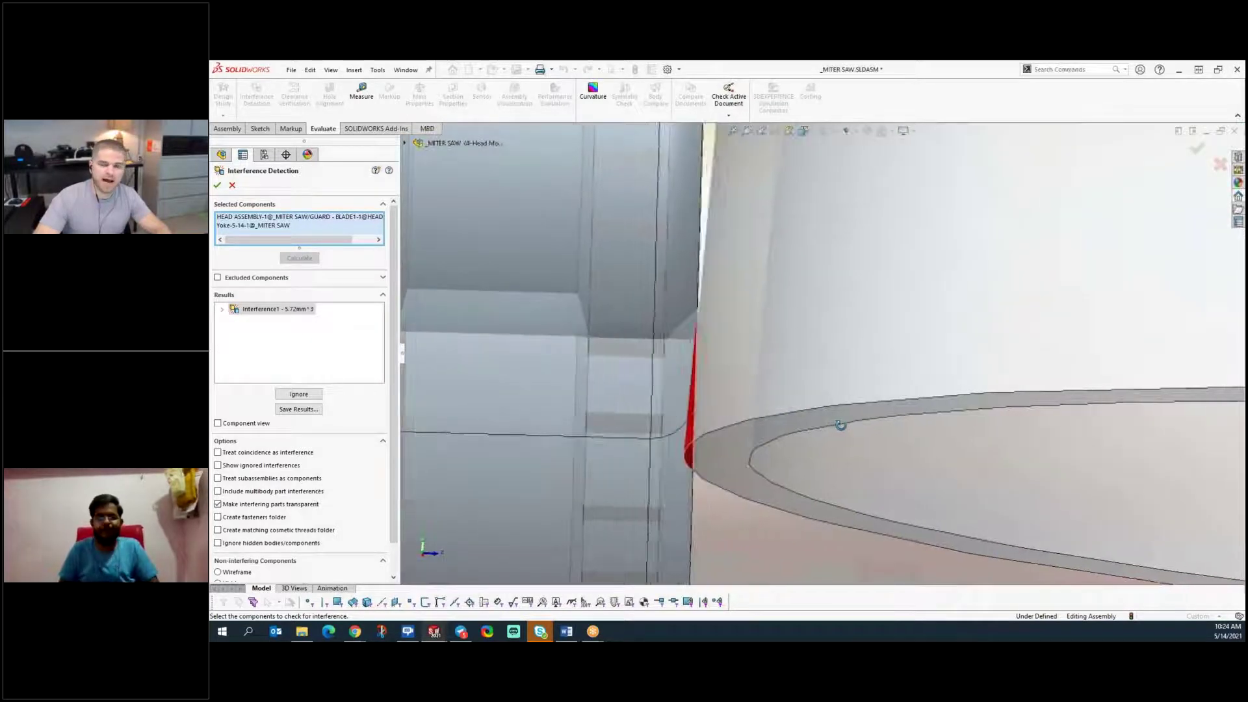
middle_drag(835, 428, 806, 474)
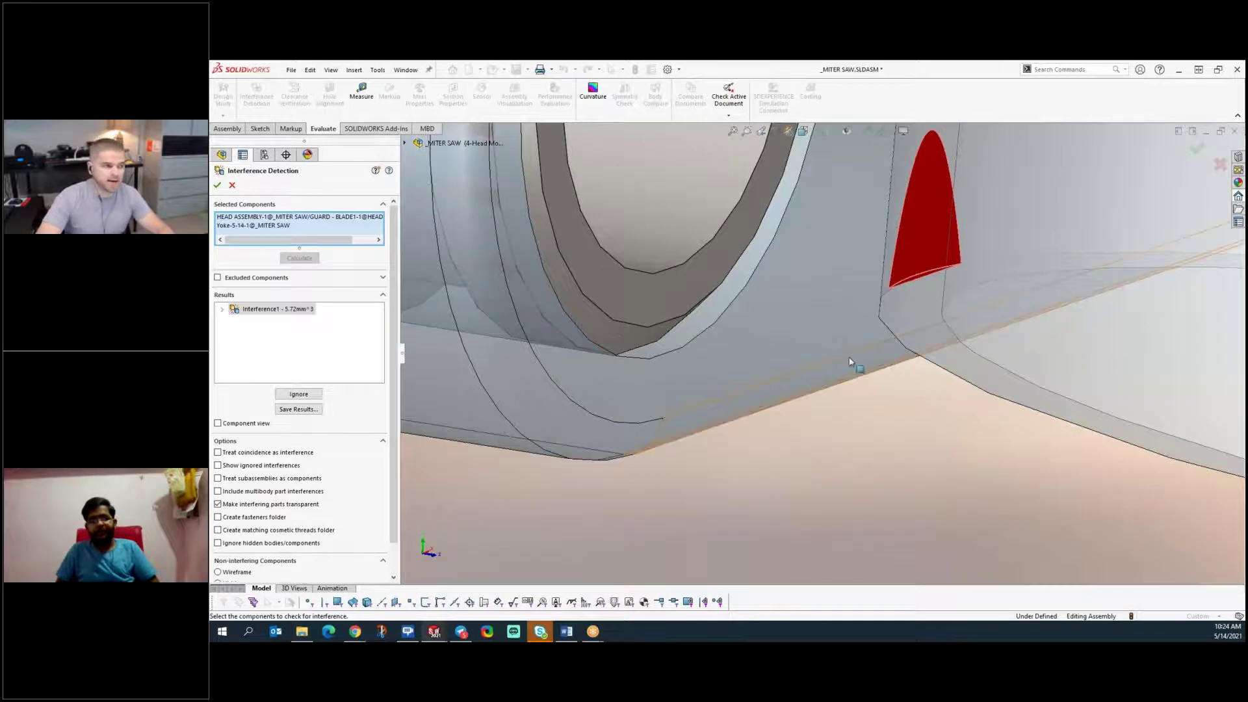
click(233, 184)
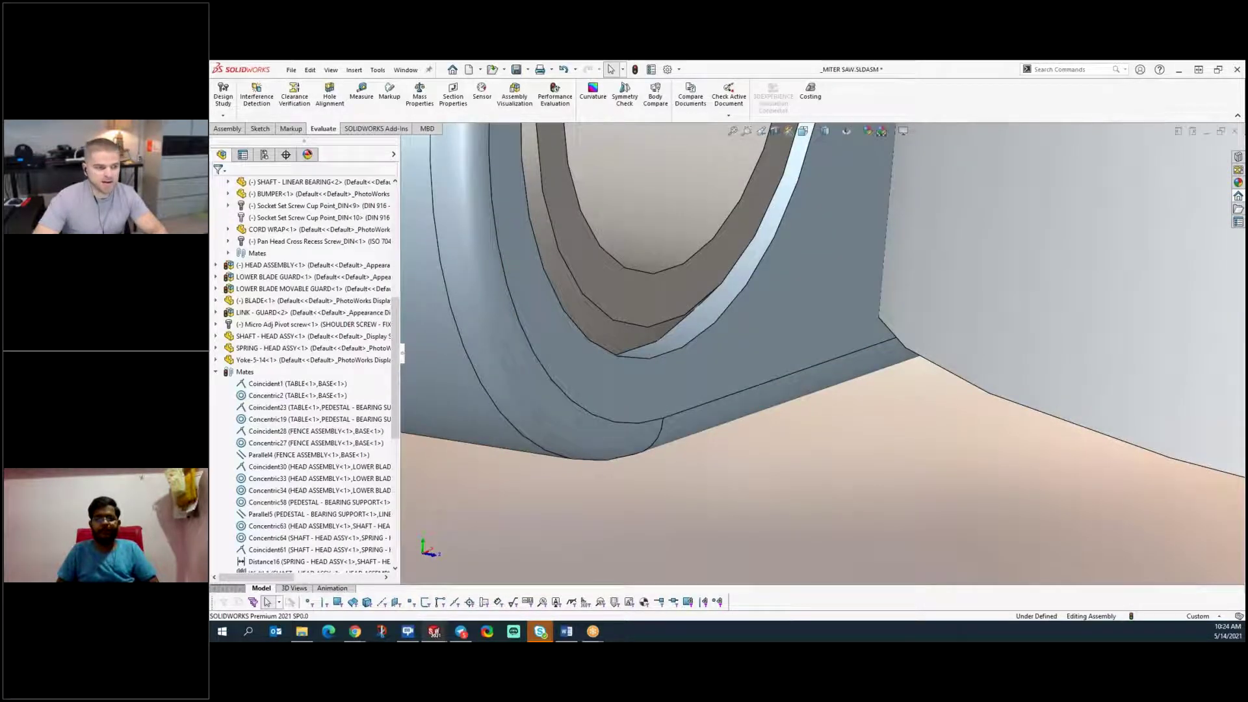
- Set the depth of the yoke's base extrusion, Boss-Extrude1, to 40 mm from within the miter saw assembly
key(f)
scroll(754, 376, down, 8)
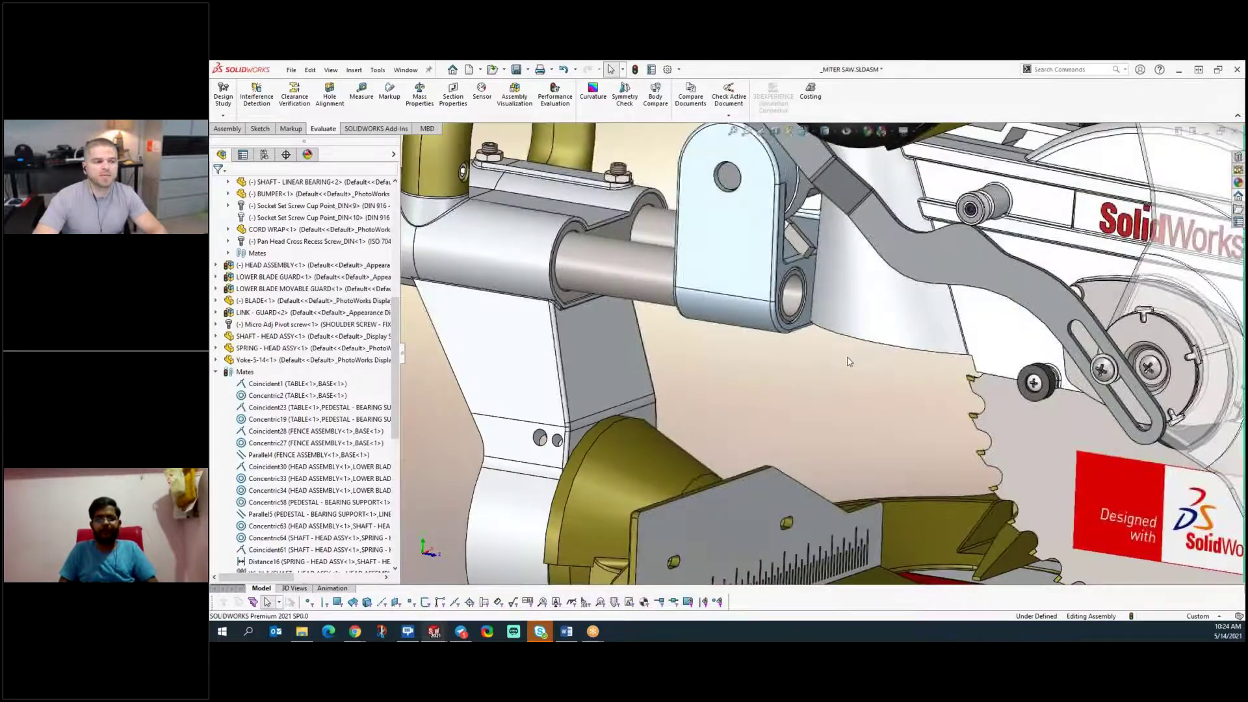
scroll(848, 362, down, 5)
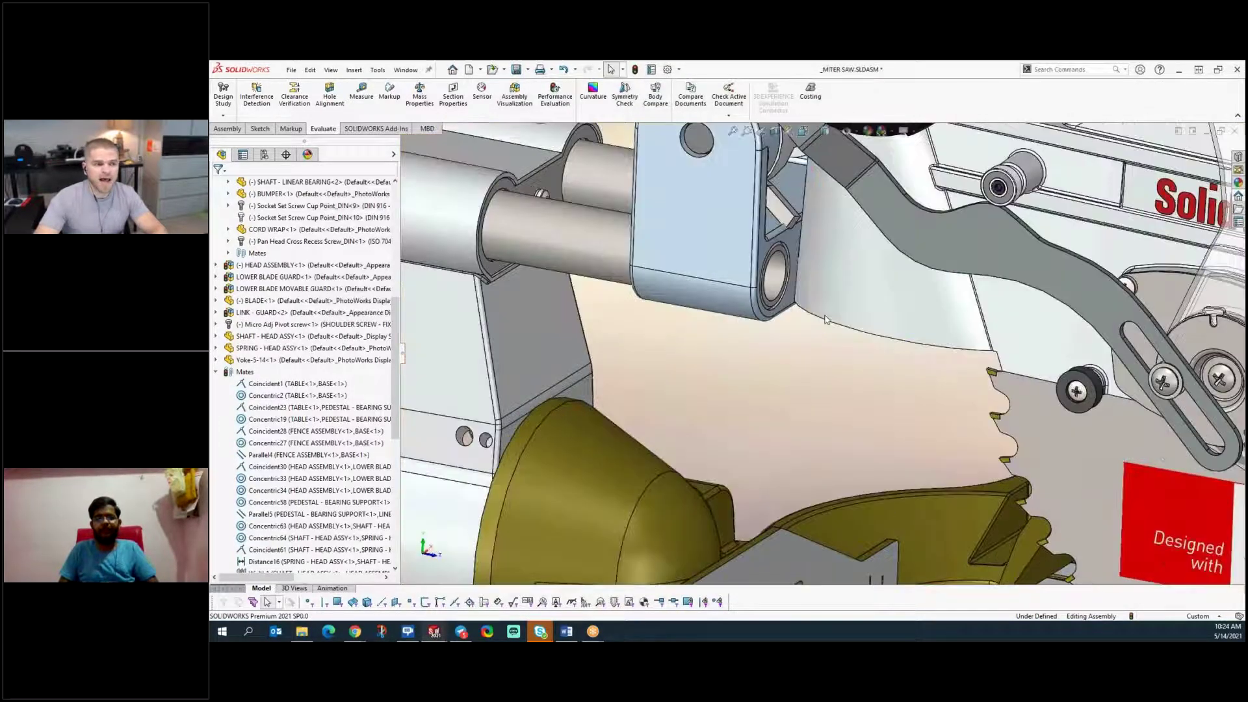
scroll(809, 293, down, 3)
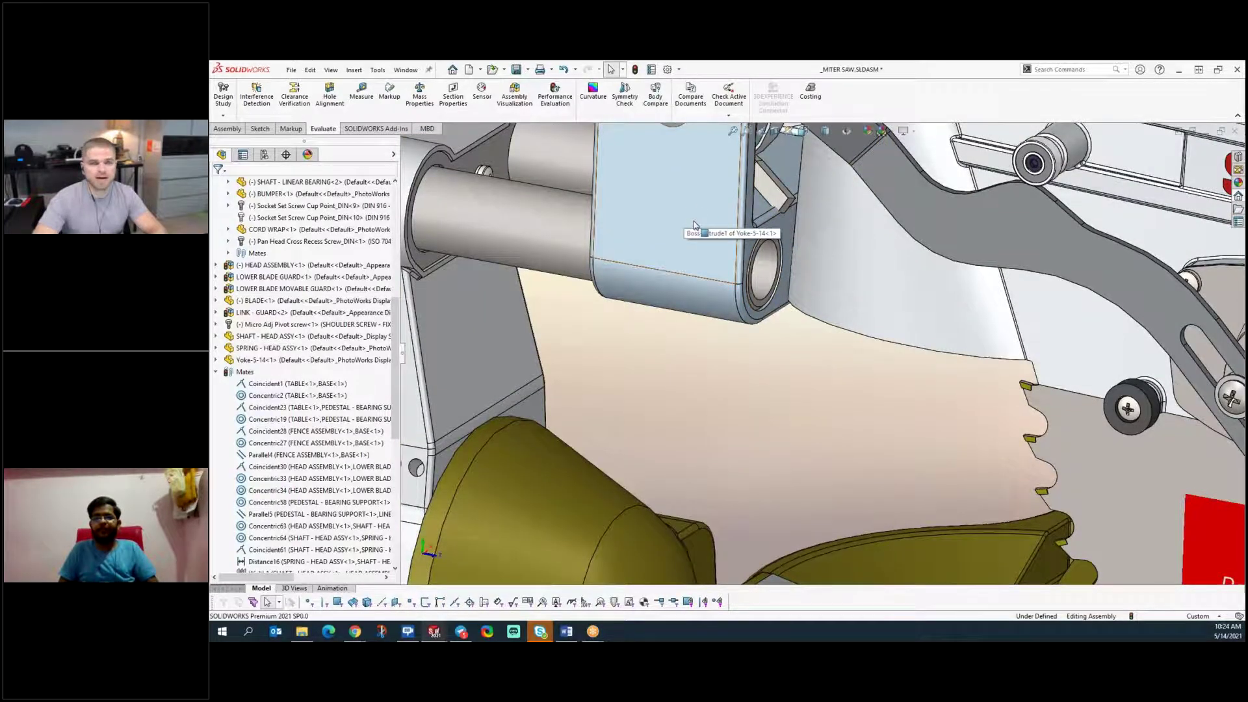
scroll(693, 224, up, 3)
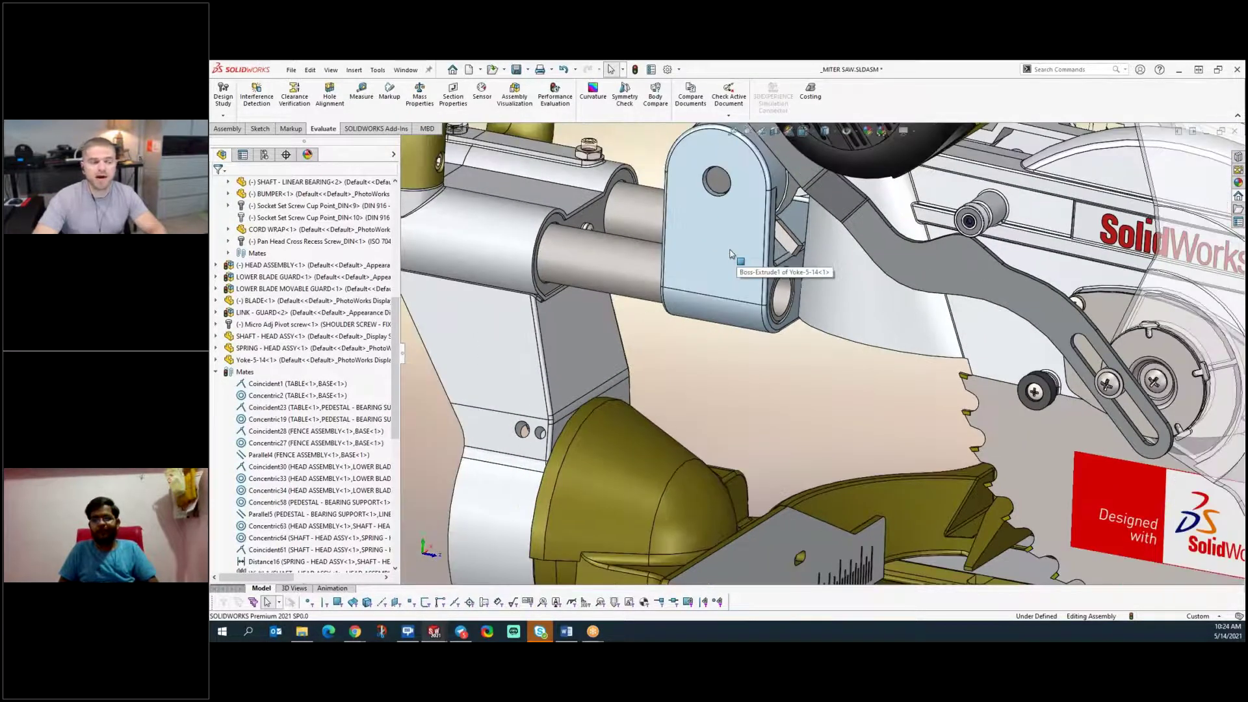
click(731, 253)
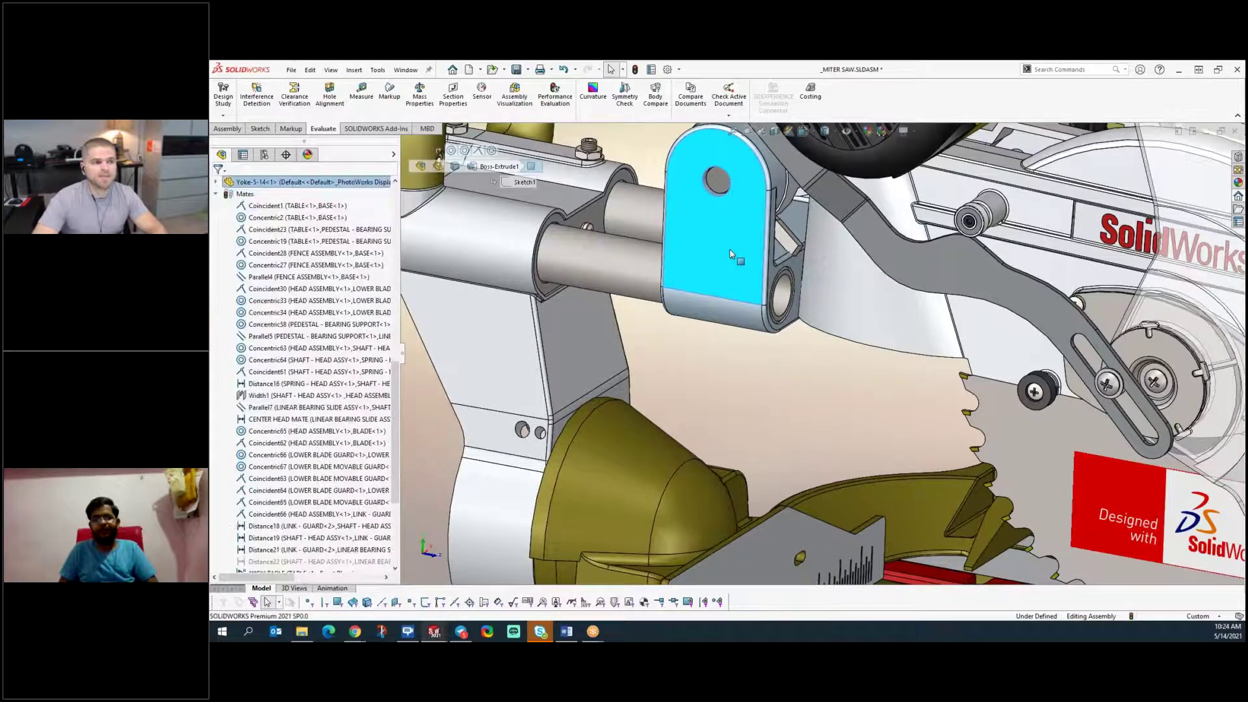
middle_drag(801, 392, 1015, 401)
scroll(910, 481, down, 4)
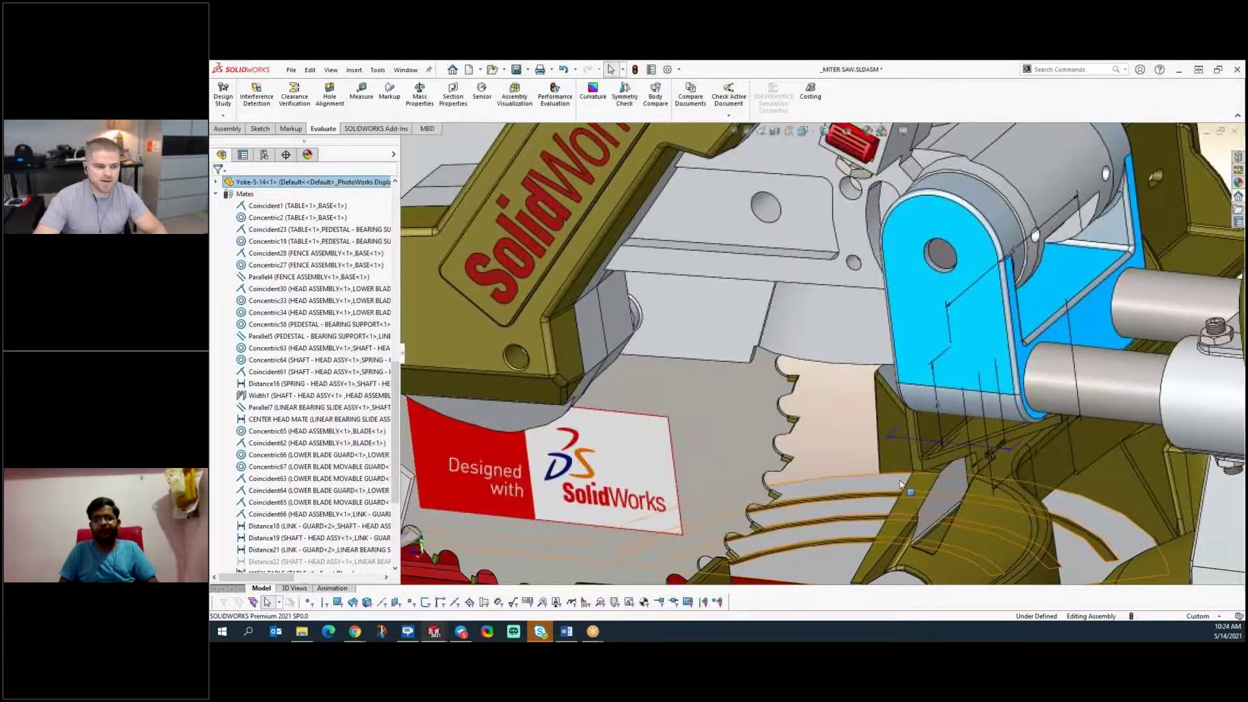
scroll(901, 450, down, 1)
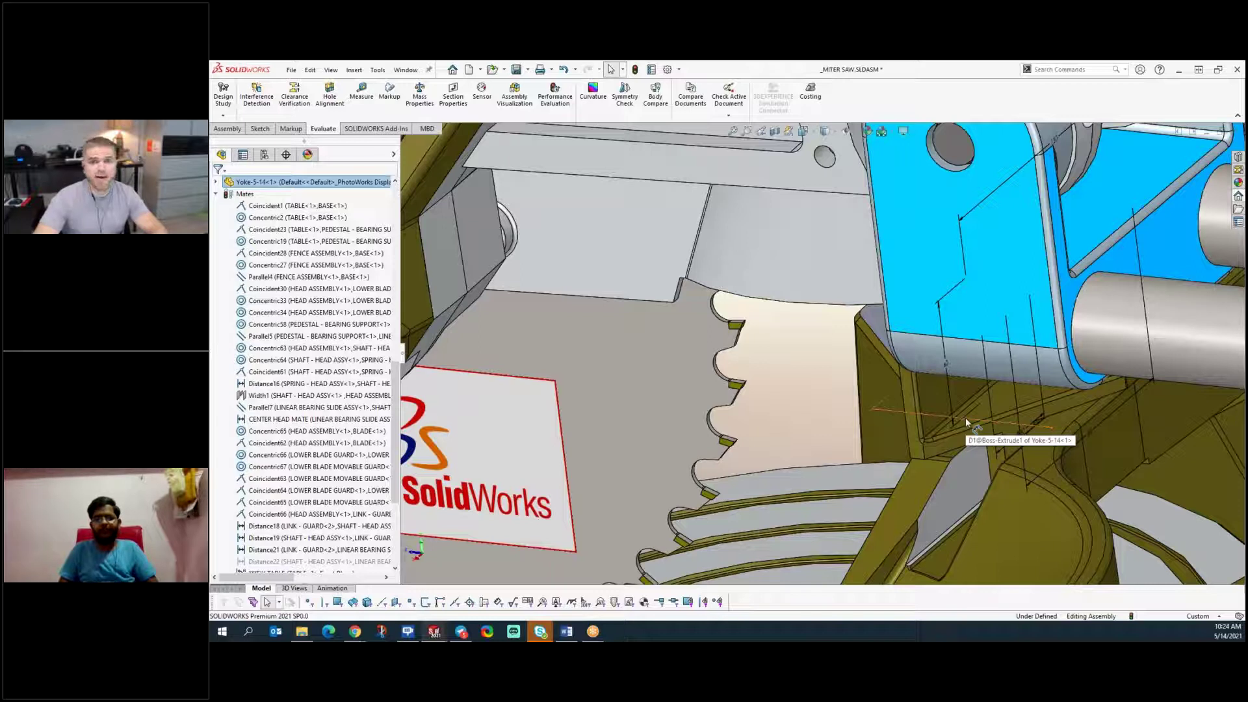
double_click(966, 422)
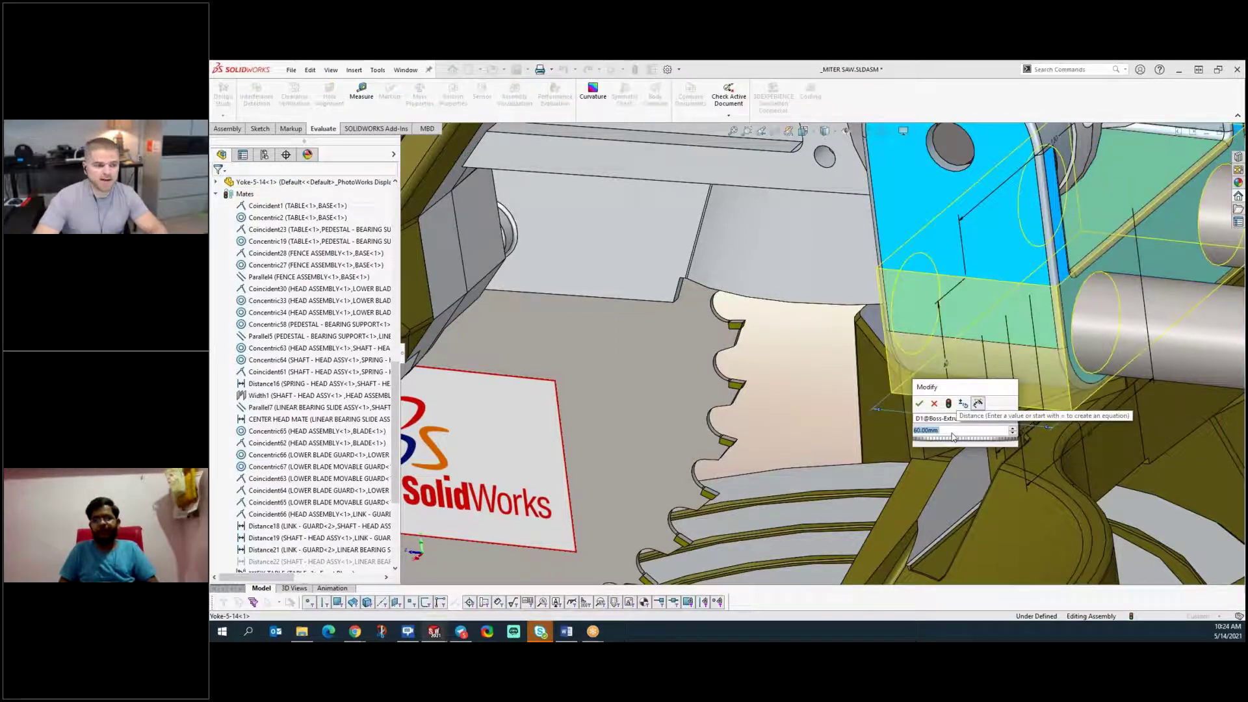
text(40)
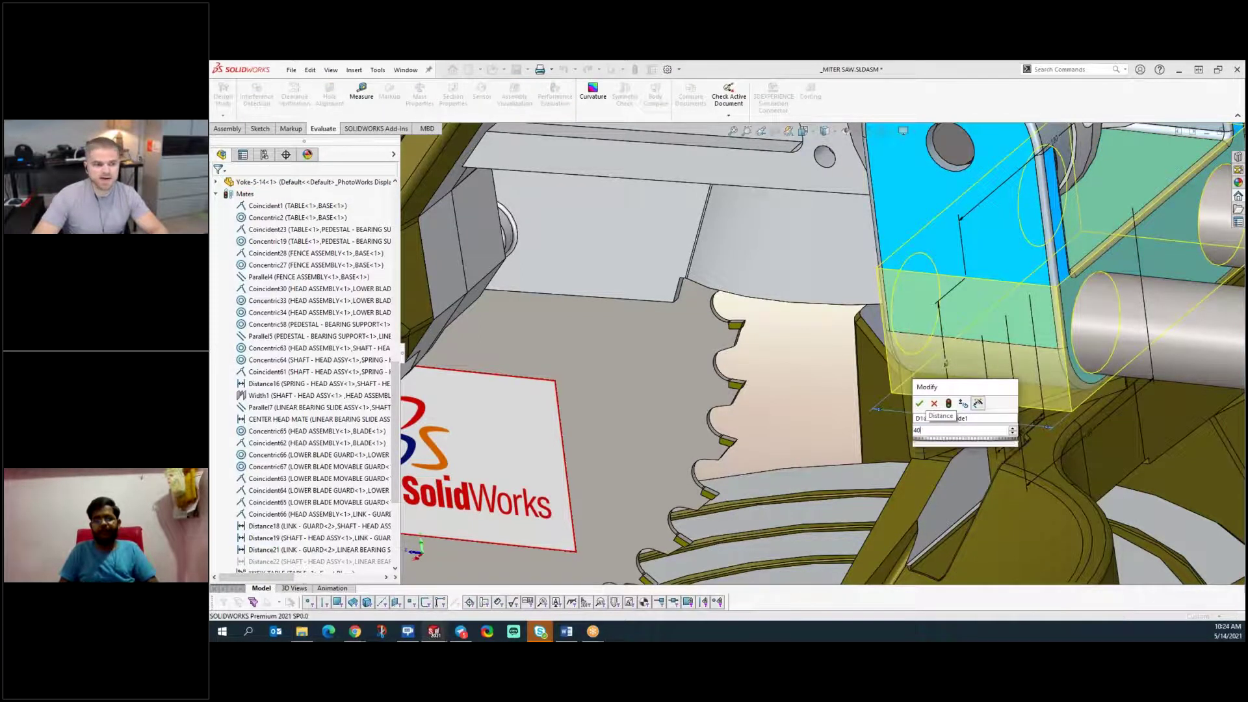
key(Return)
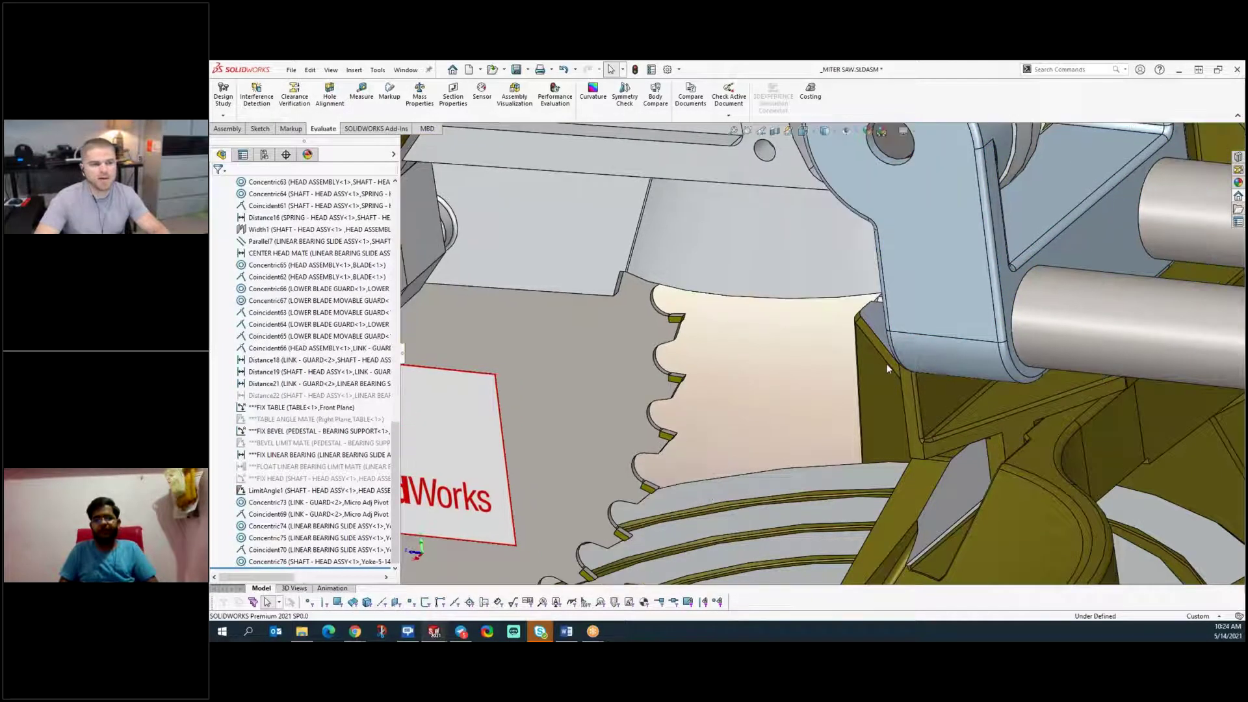
- Inspect the clearance between the yoke's shaft-end face and the lower edge of the blade guard from several angles
scroll(888, 369, up, 3)
middle_drag(847, 380, 950, 387)
scroll(952, 387, up, 3)
scroll(952, 387, down, 10)
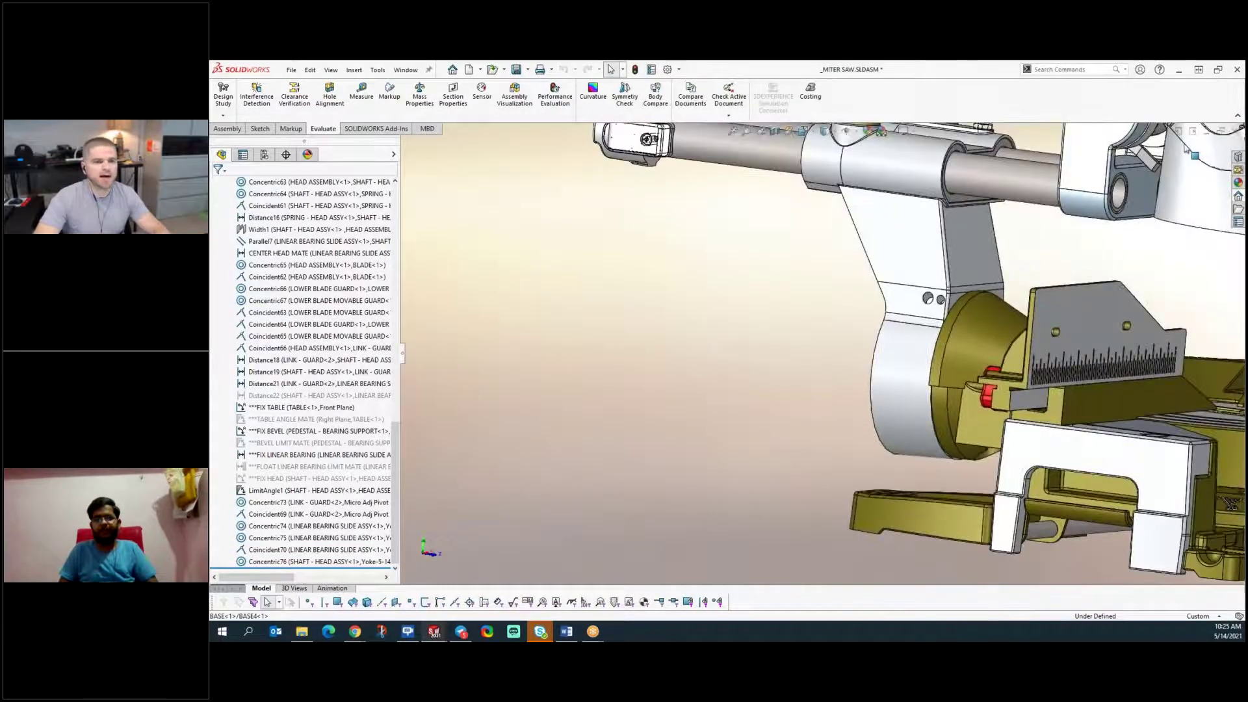
scroll(975, 353, down, 5)
middle_drag(975, 353, 1028, 381)
click(1117, 455)
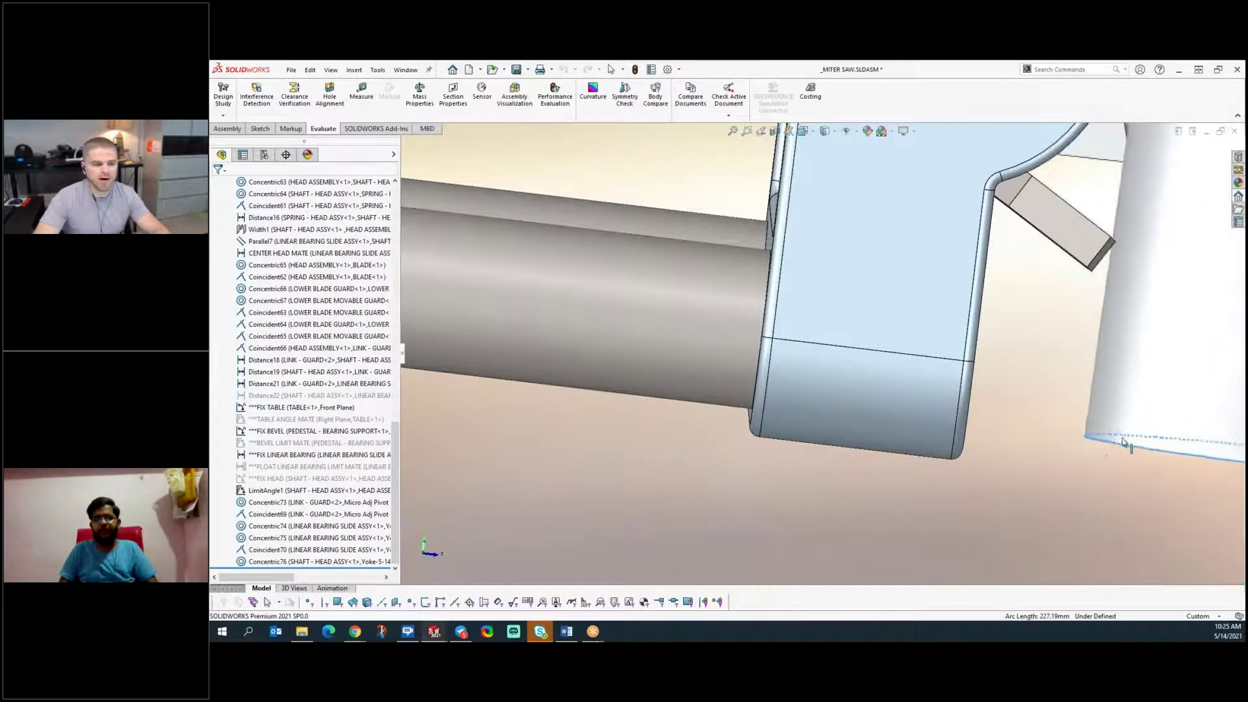
middle_drag(1139, 446, 1050, 327)
scroll(1051, 327, up, 3)
middle_click(962, 354)
middle_drag(958, 356, 977, 402)
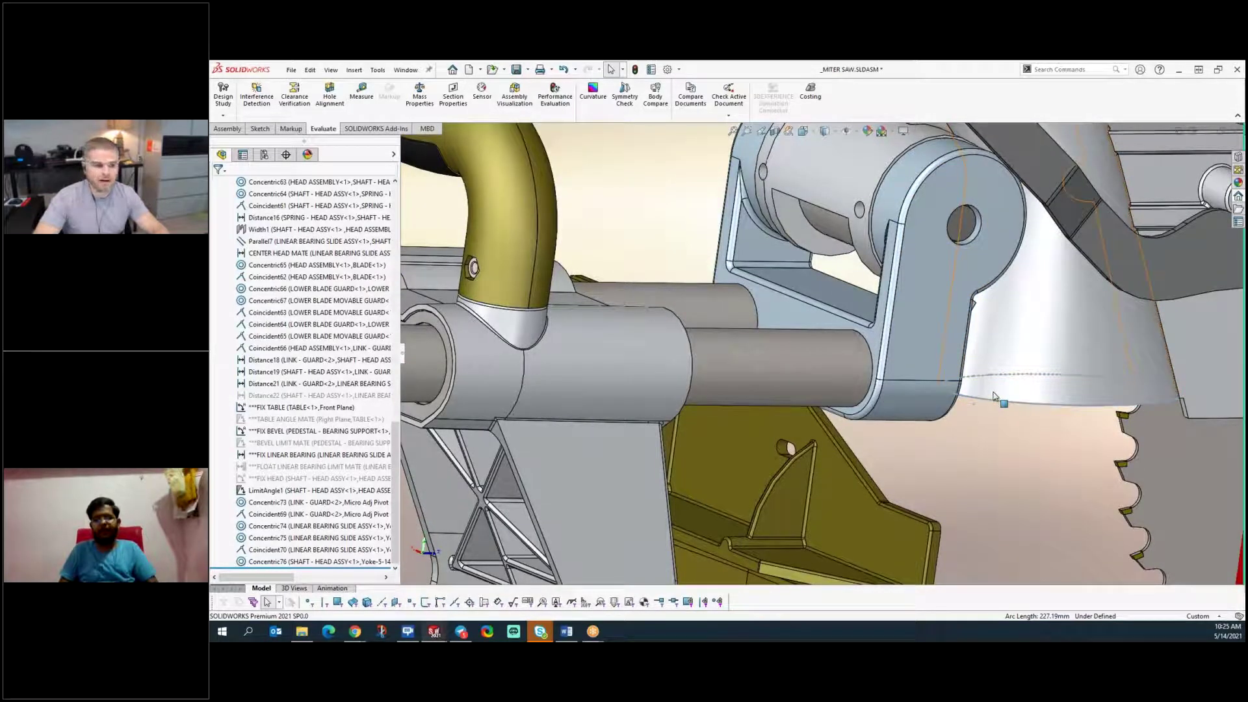
- Check the distance between the linear bearing shaft's end face and the yoke's front face, and clear the selection
scroll(912, 320, down, 5)
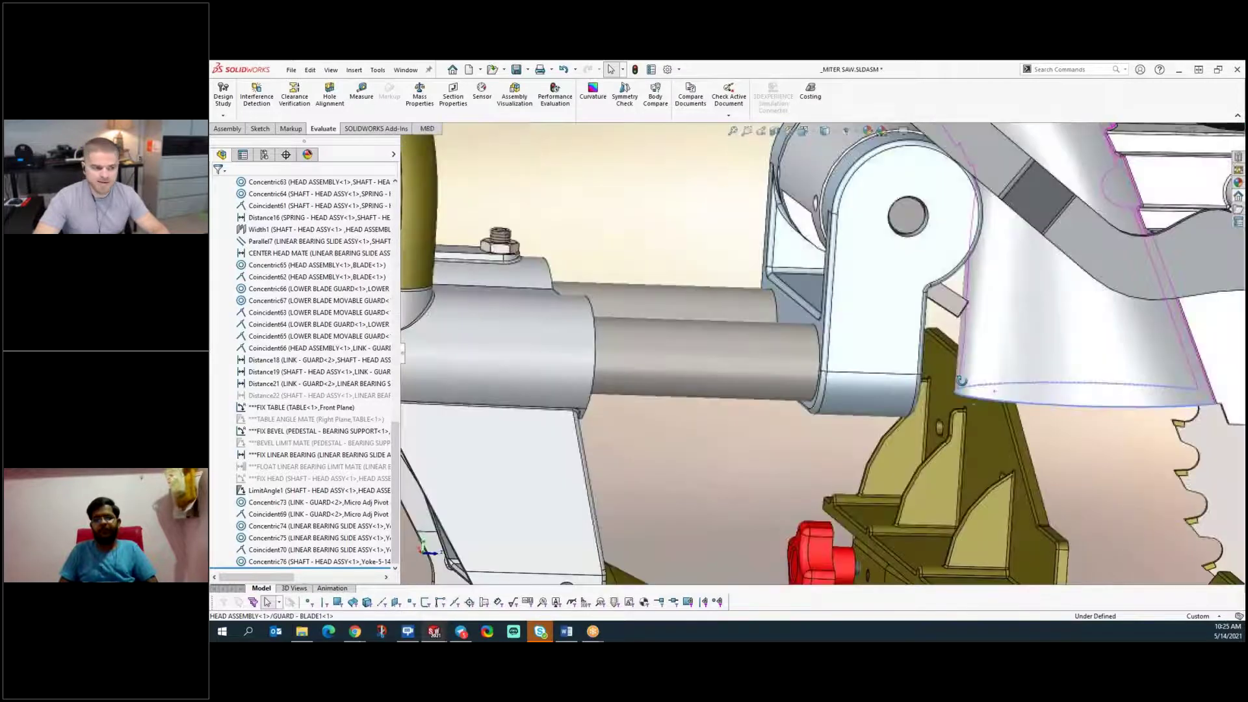
scroll(917, 306, down, 3)
click(879, 329)
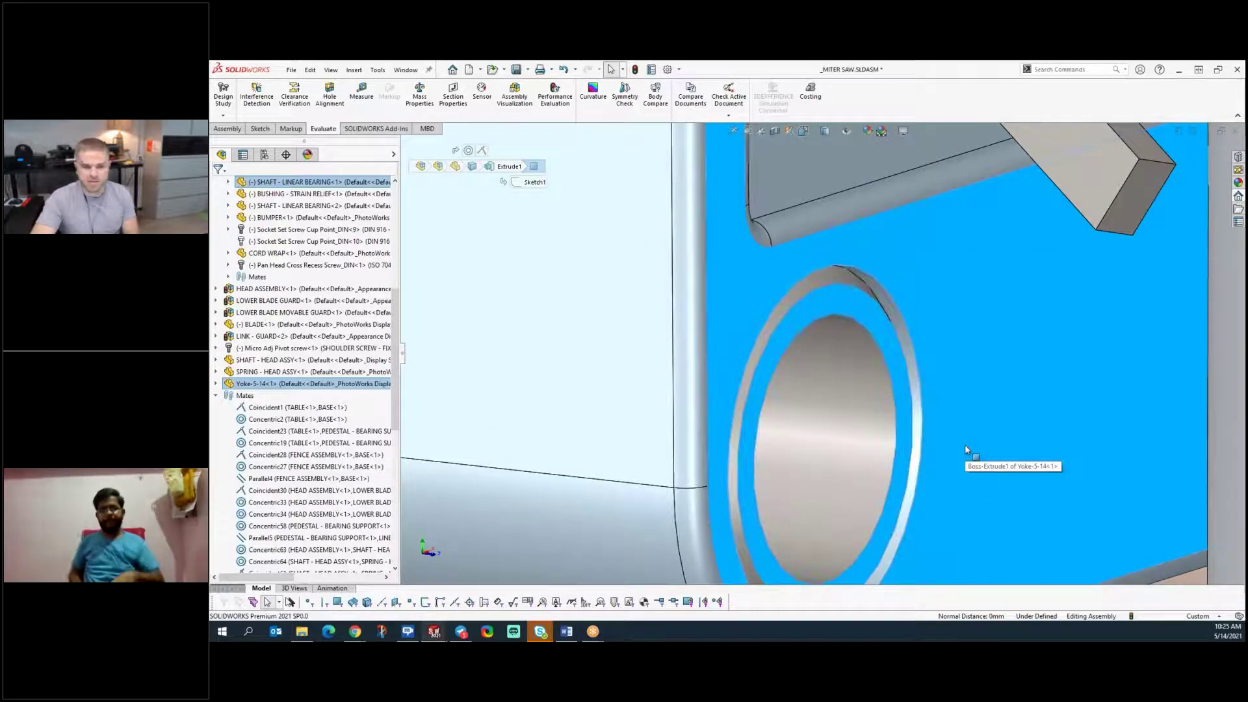
scroll(964, 447, up, 1)
scroll(965, 443, up, 1)
scroll(929, 472, up, 1)
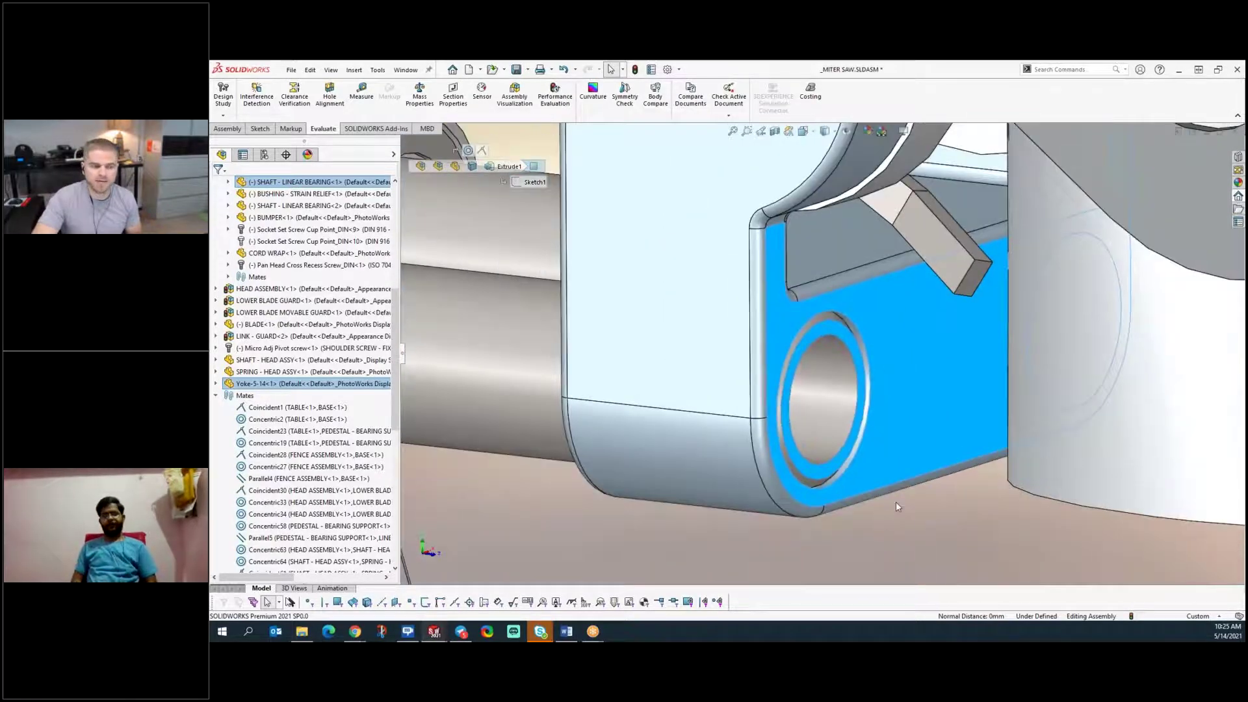
click(921, 530)
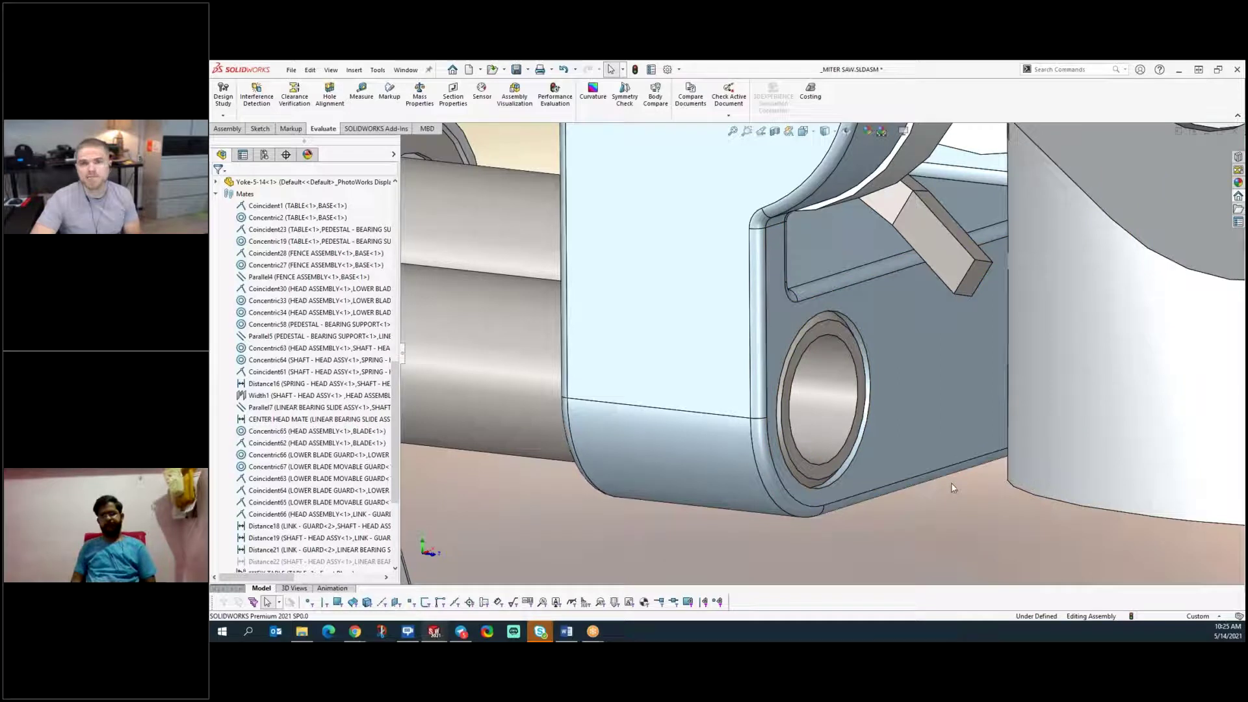
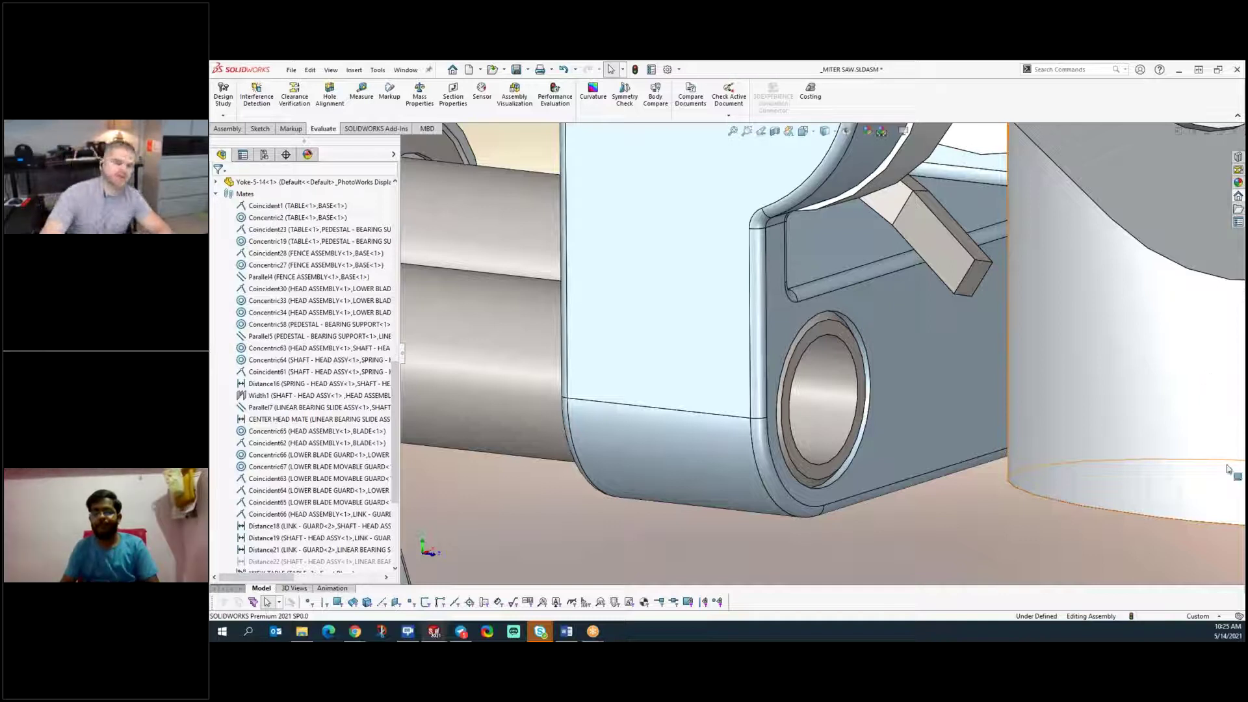
- Switch to the Yoke-5-14 part to review its shape after the depth change, and return to the miter saw assembly
scroll(928, 531, up, 4)
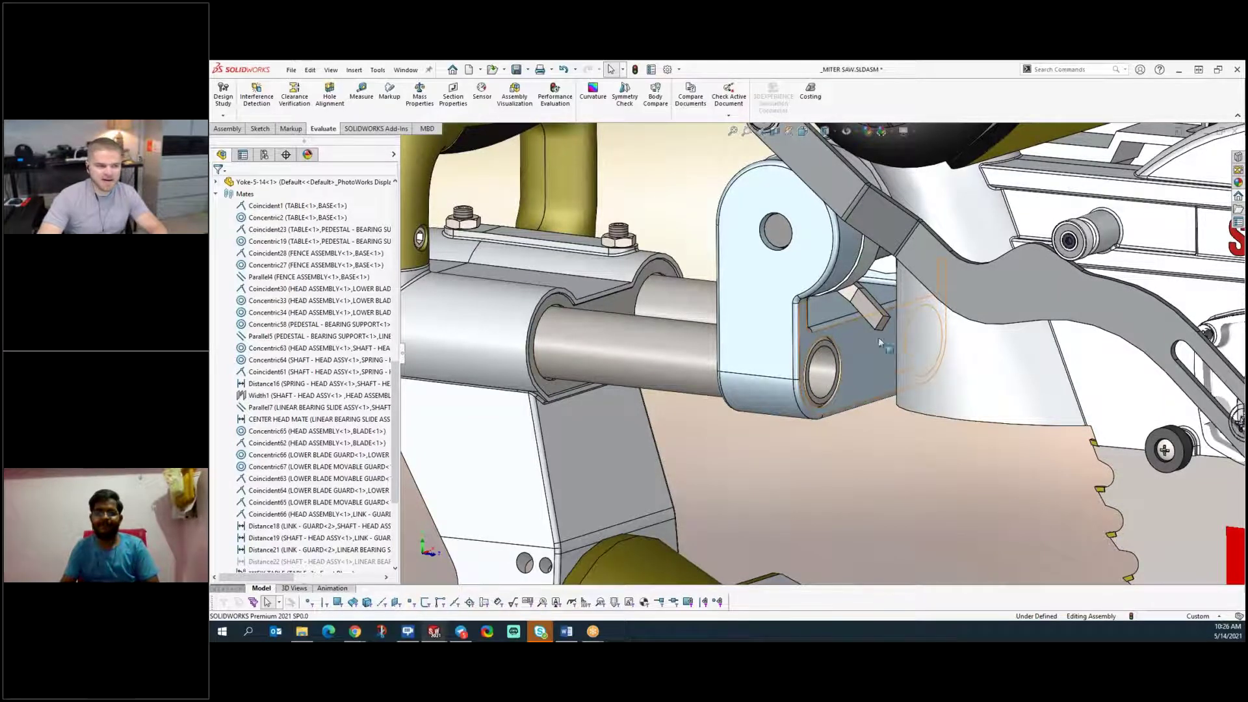
key(super+Tab)
click(449, 227)
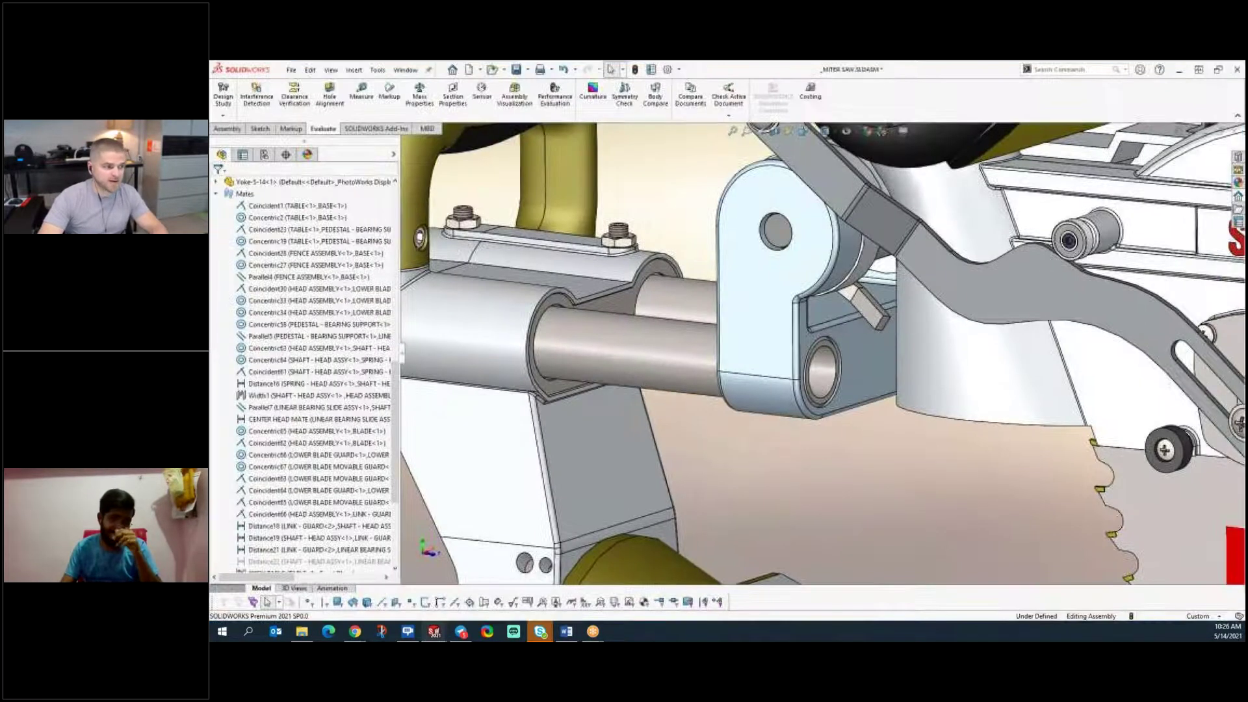
key(ctrl+Tab)
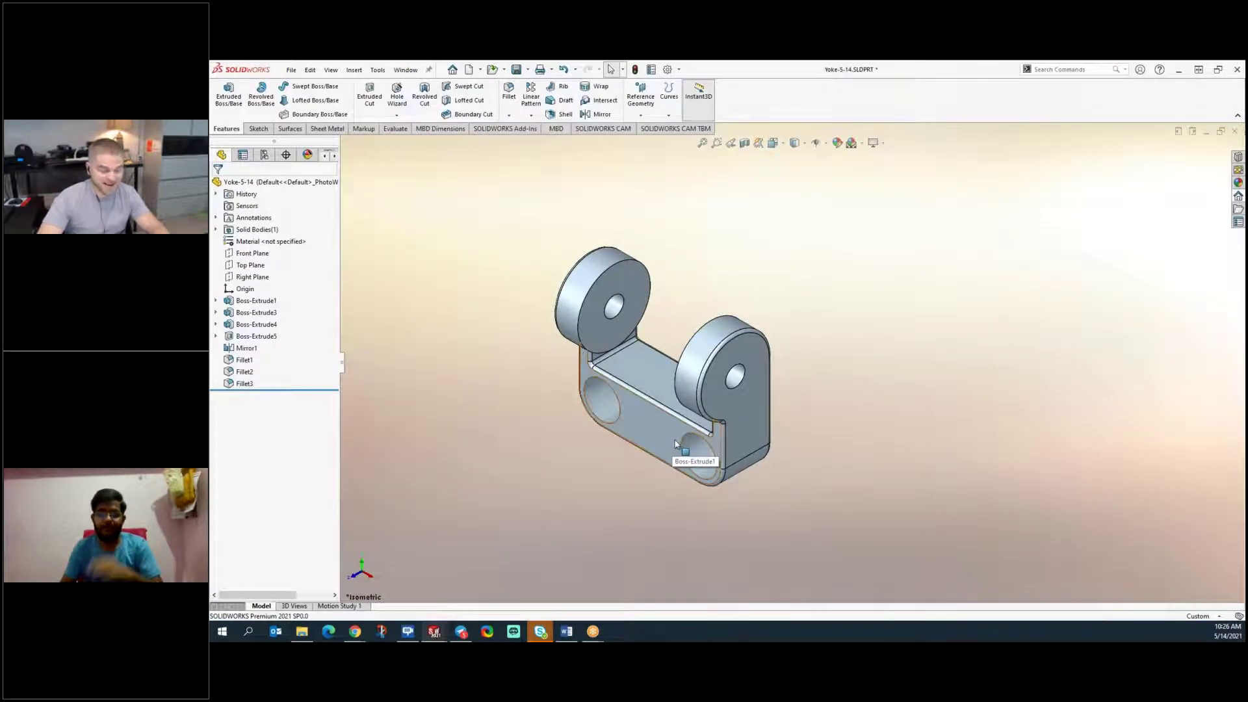
key(ctrl+Tab)
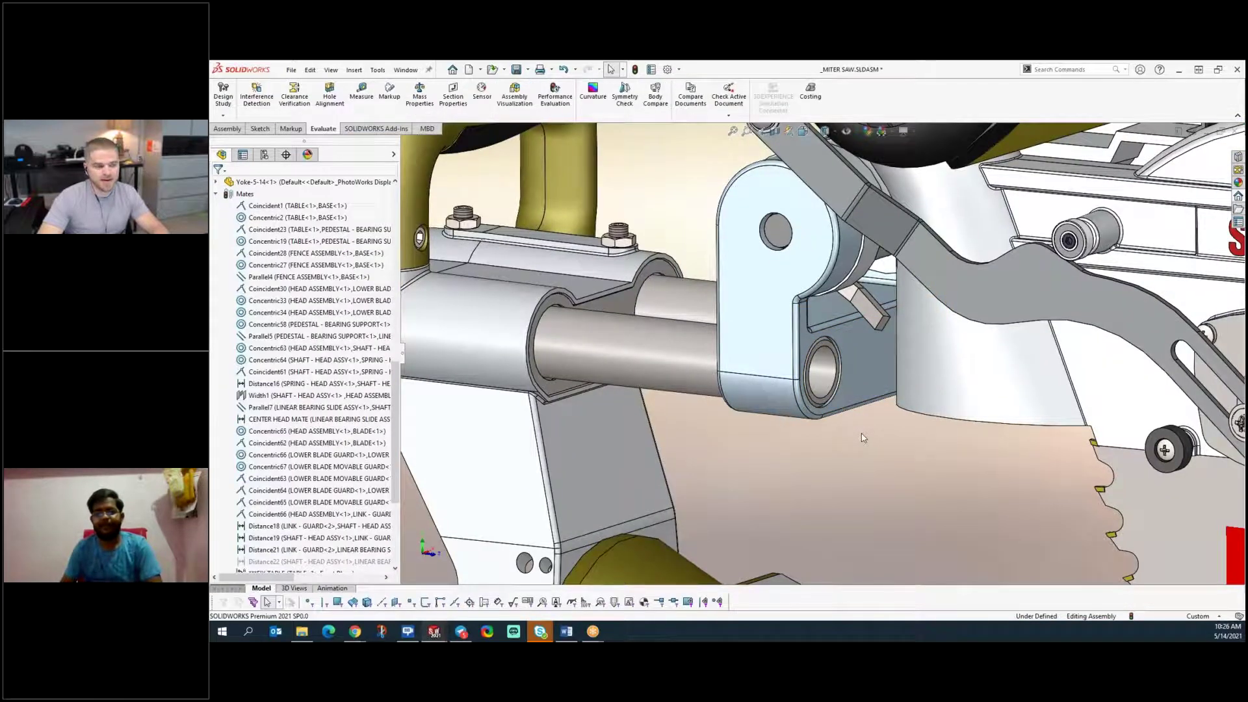
- Switch to the Yoke-5-14 part, orient it isometrically, and create a drawing from it using the Saw-A1 template
key(ctrl+Tab)
middle_drag(645, 481, 856, 496)
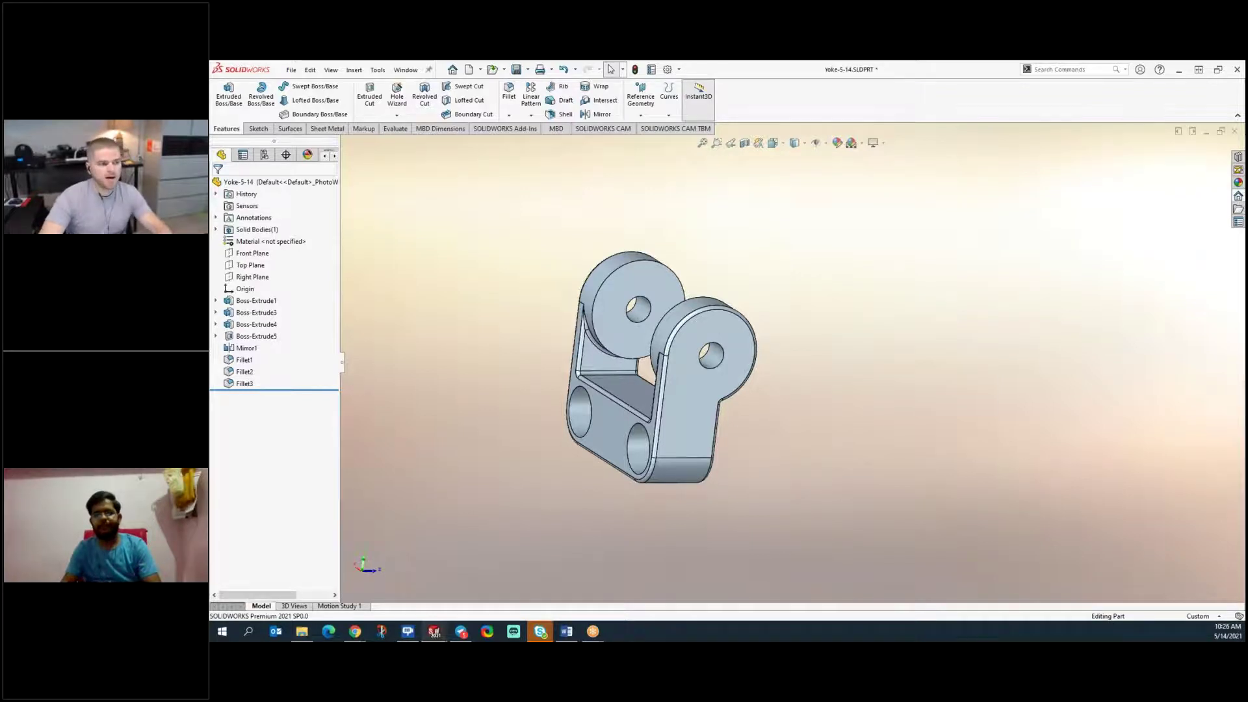
key(ctrl+7)
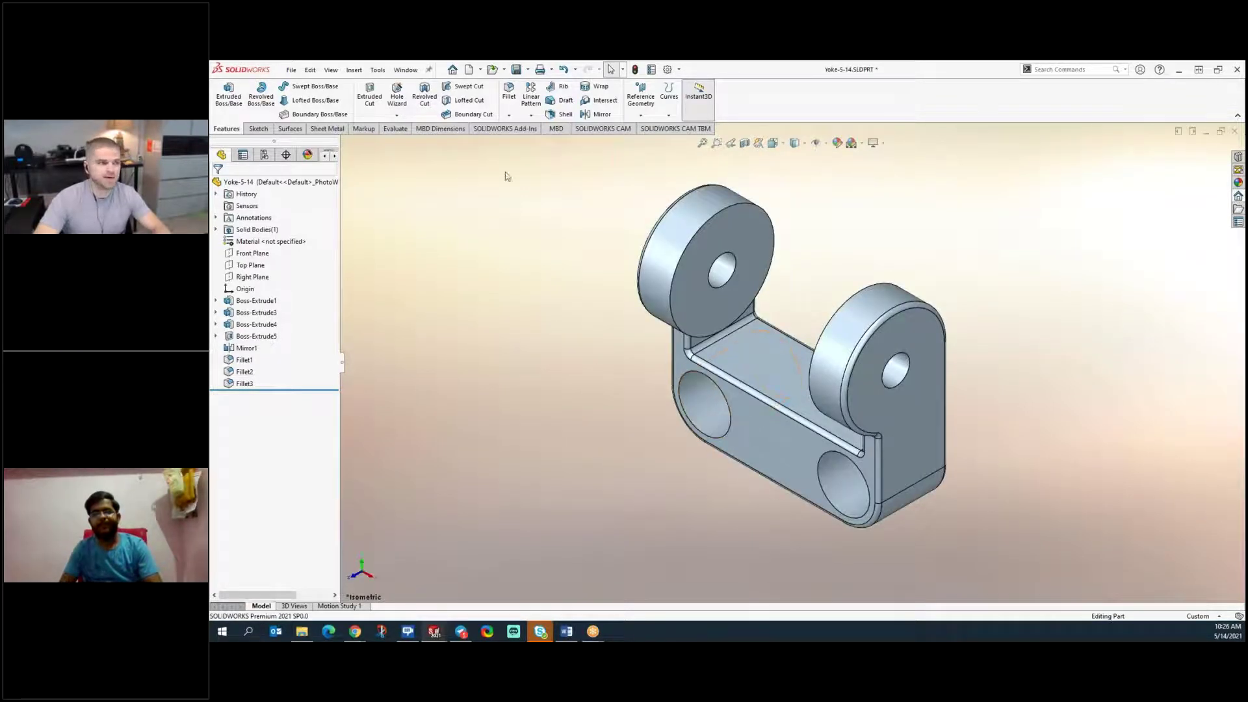
click(481, 69)
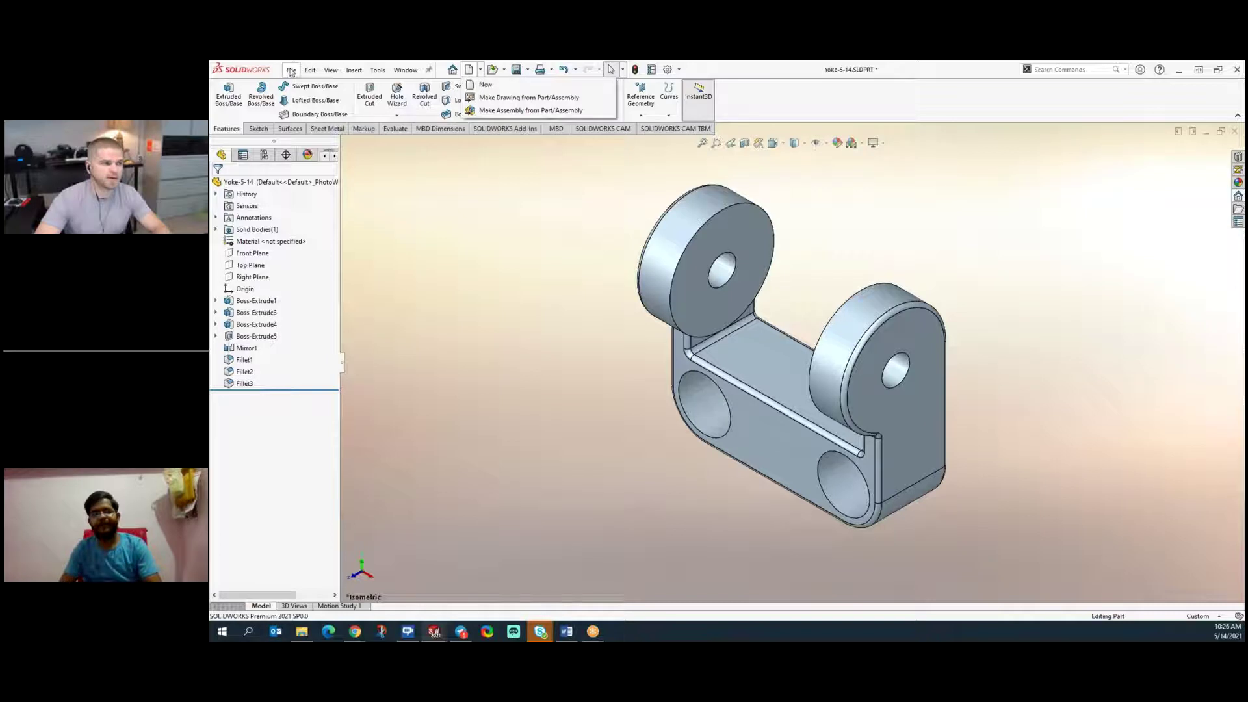
click(486, 98)
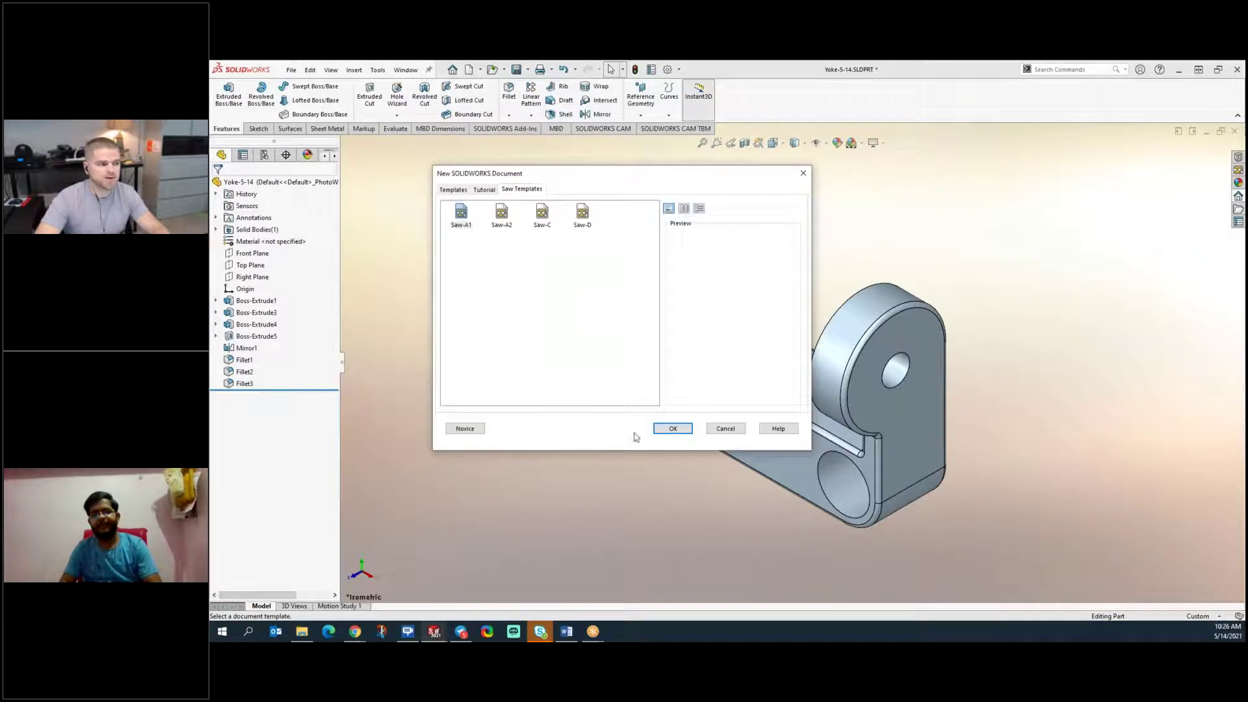
click(671, 430)
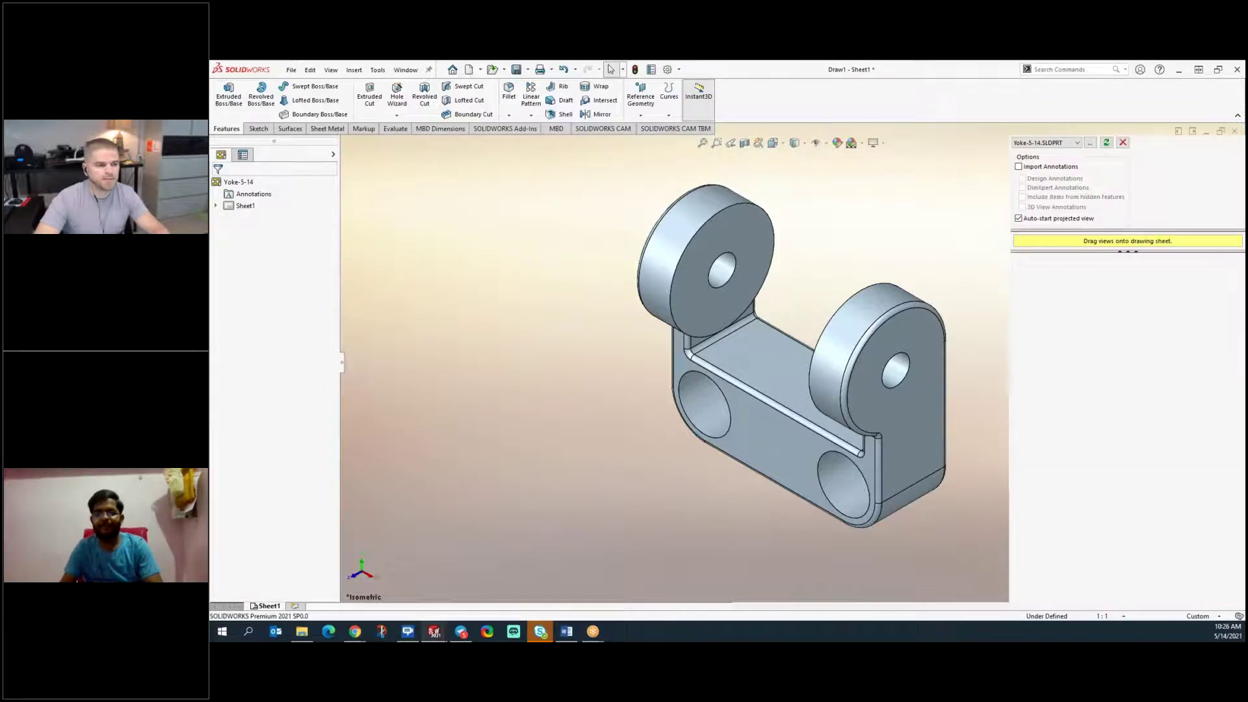
- Place the yoke's front view with projected top, right and isometric views, and shift the front view slightly toward the sheet's middle
scroll(962, 497, down, 5)
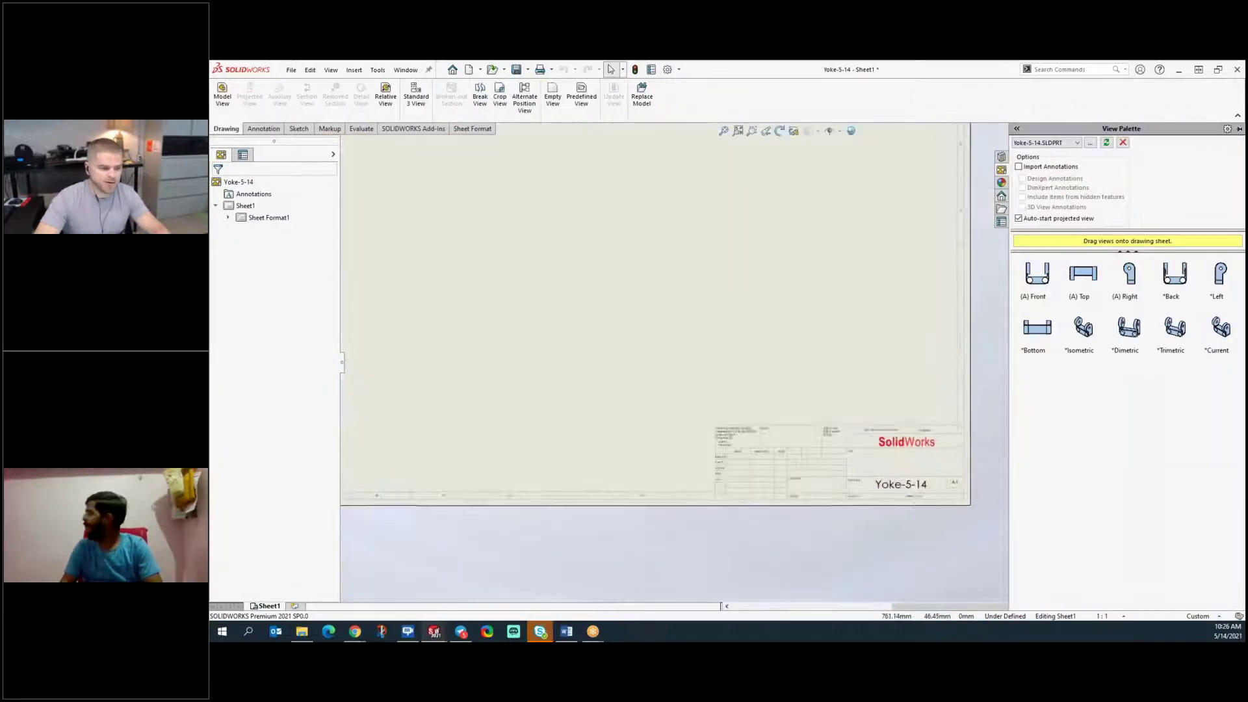
scroll(864, 449, down, 3)
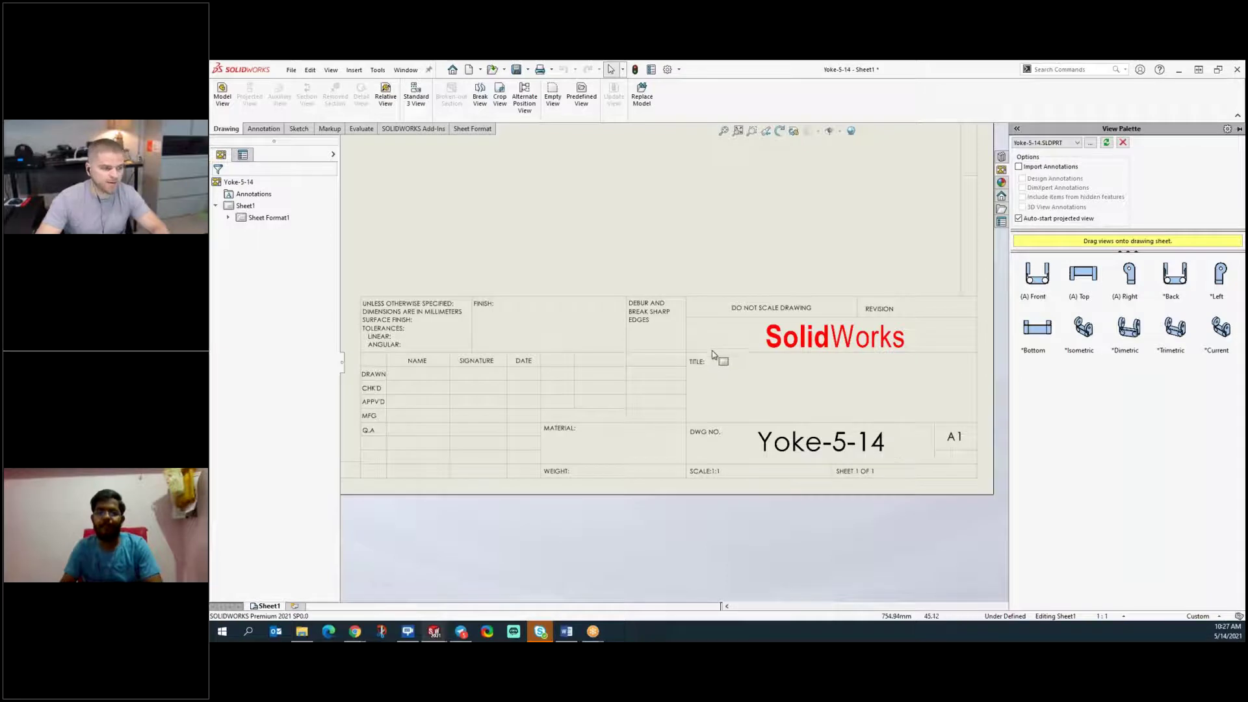
scroll(713, 354, up, 5)
scroll(644, 264, up, 3)
scroll(652, 236, down, 2)
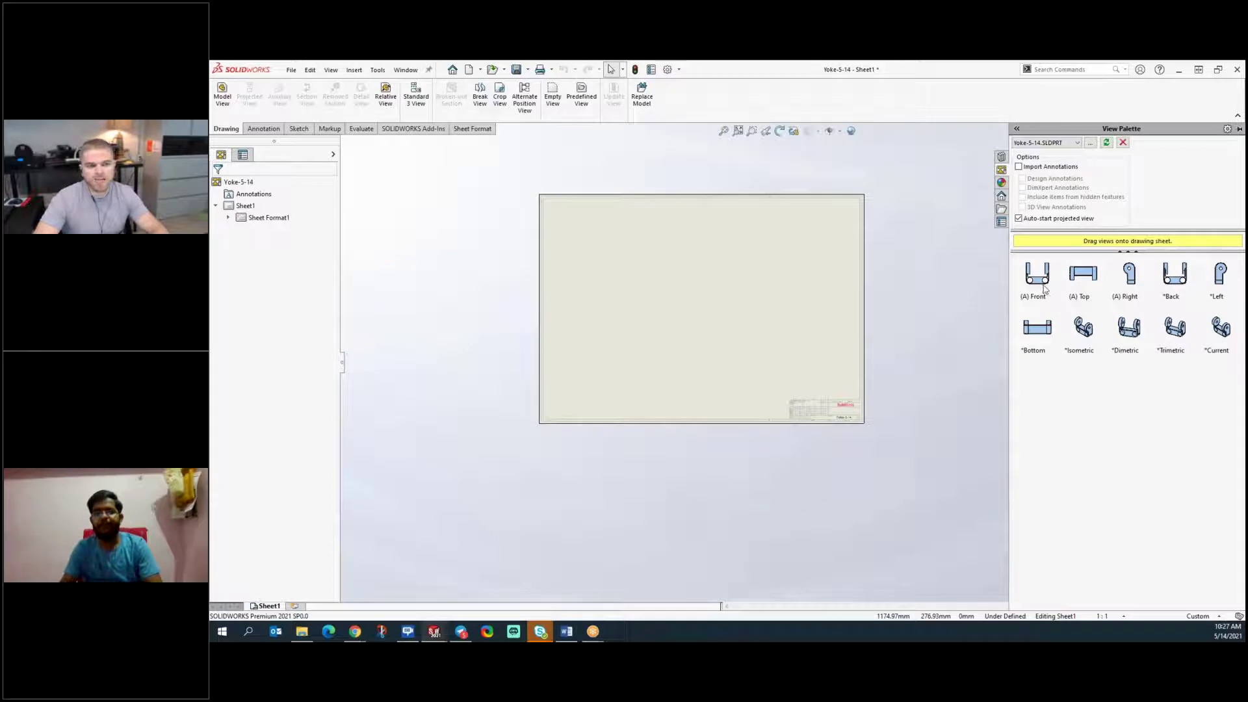
drag(1046, 287, 605, 371)
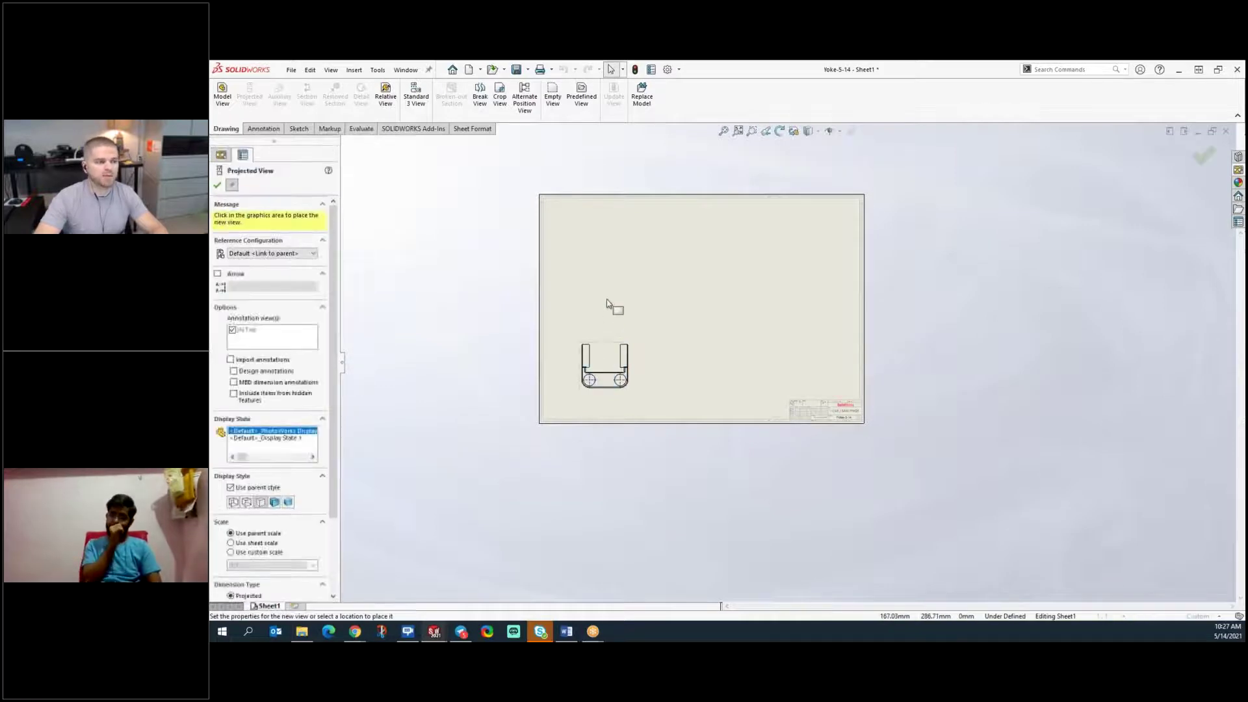
click(605, 241)
click(784, 368)
click(817, 248)
key(Escape)
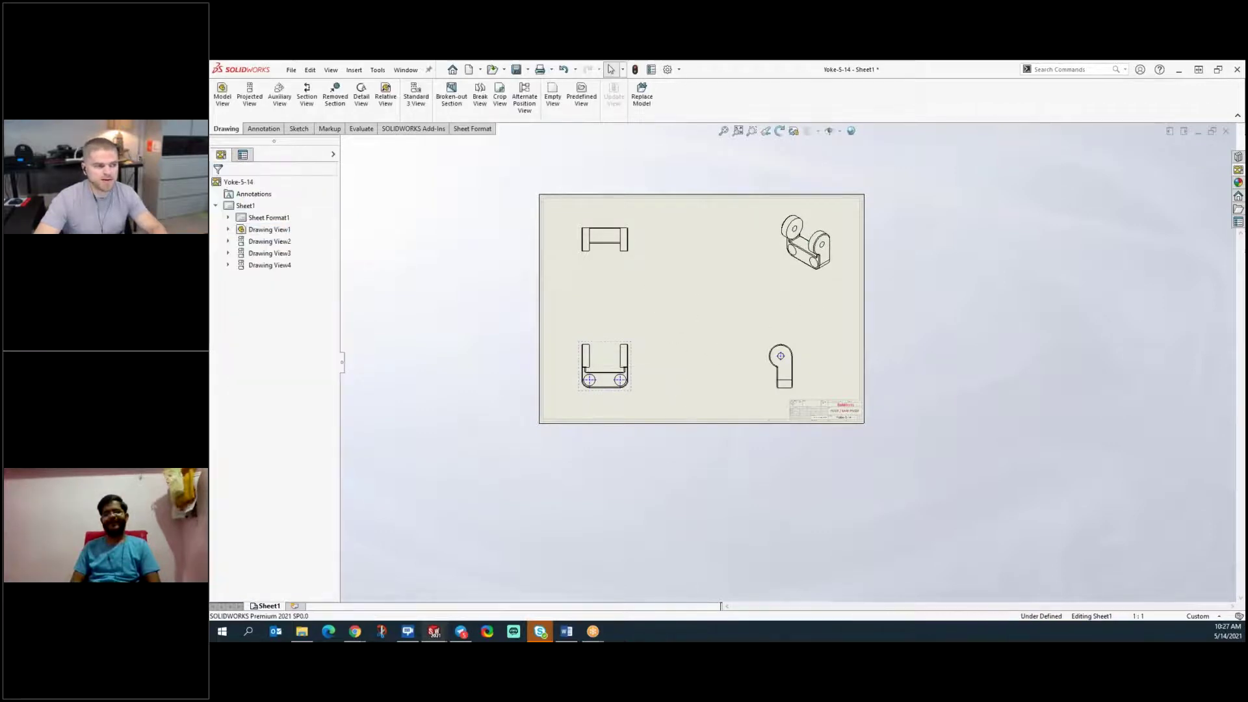
drag(609, 348, 635, 324)
click(724, 337)
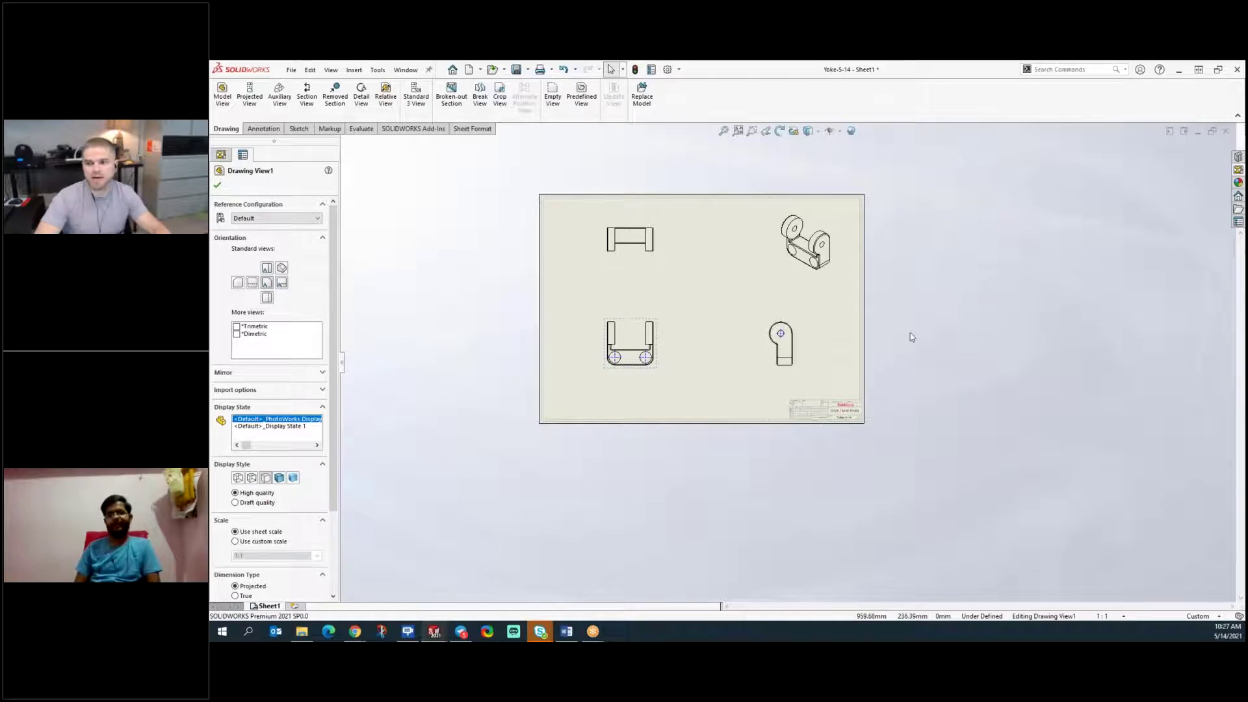
- Dimension one shaft hole's diameter and the horizontal center distance between the two shaft holes in the front view
scroll(690, 339, down, 2)
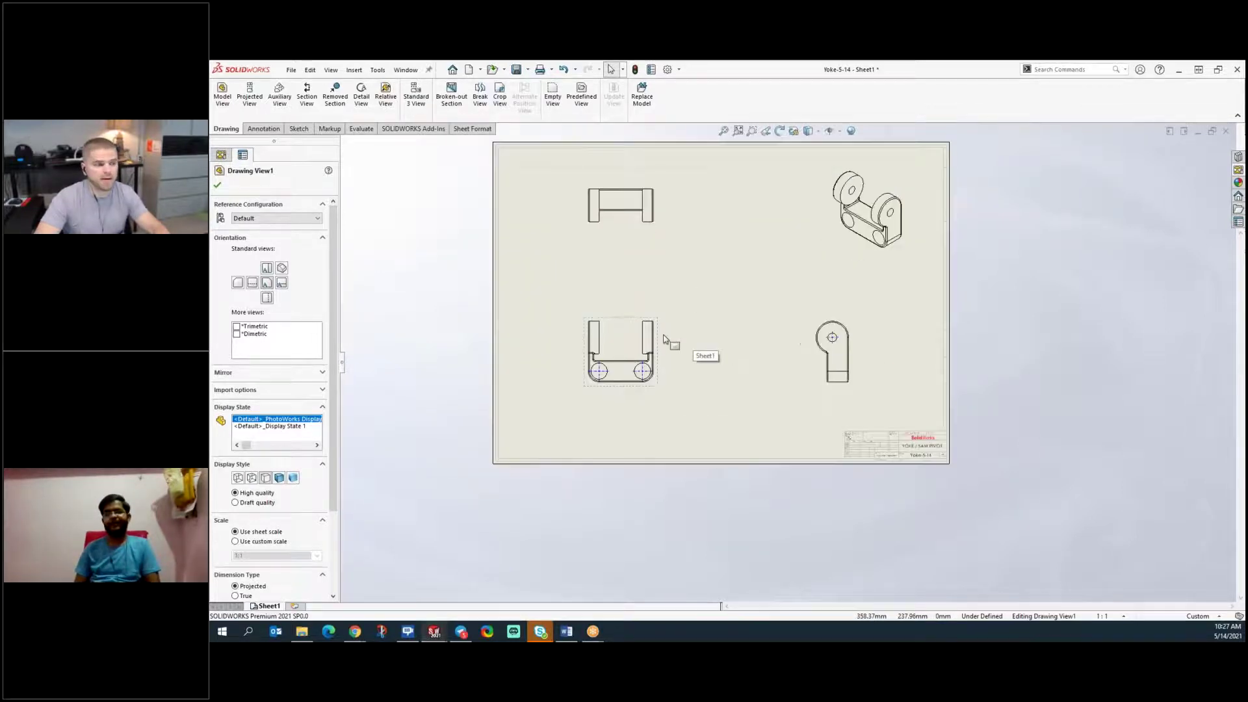
scroll(691, 339, down, 4)
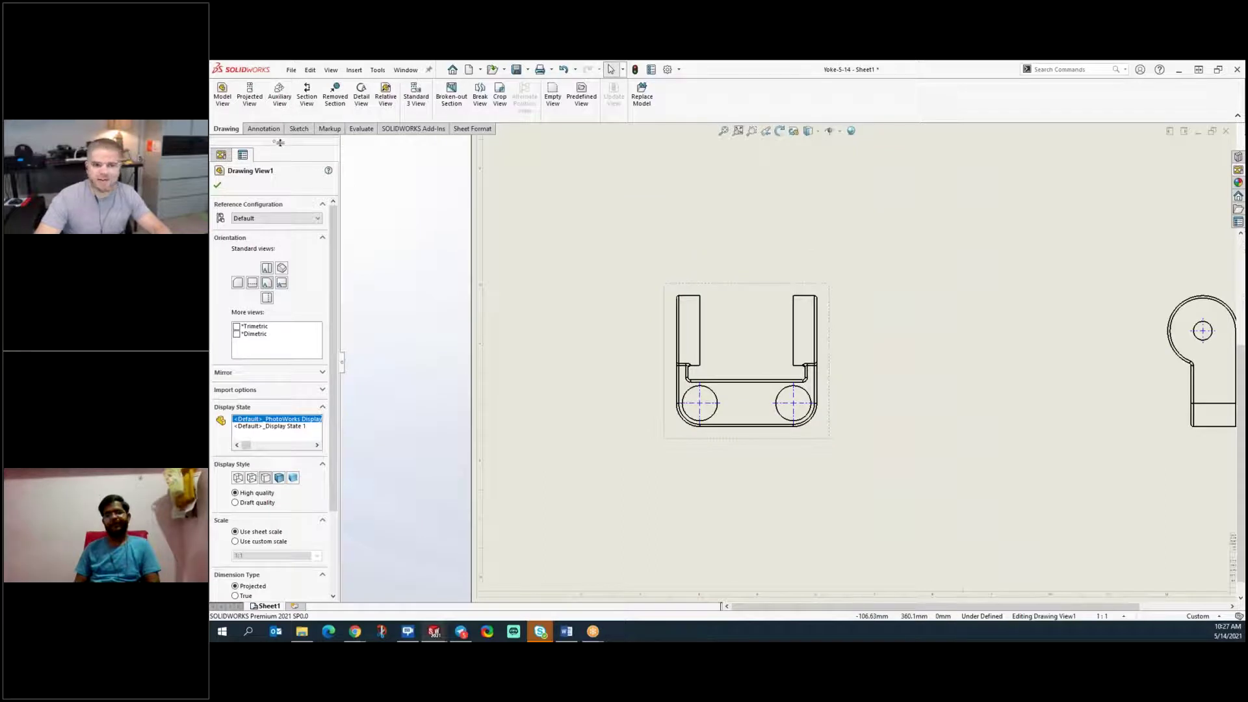
click(263, 128)
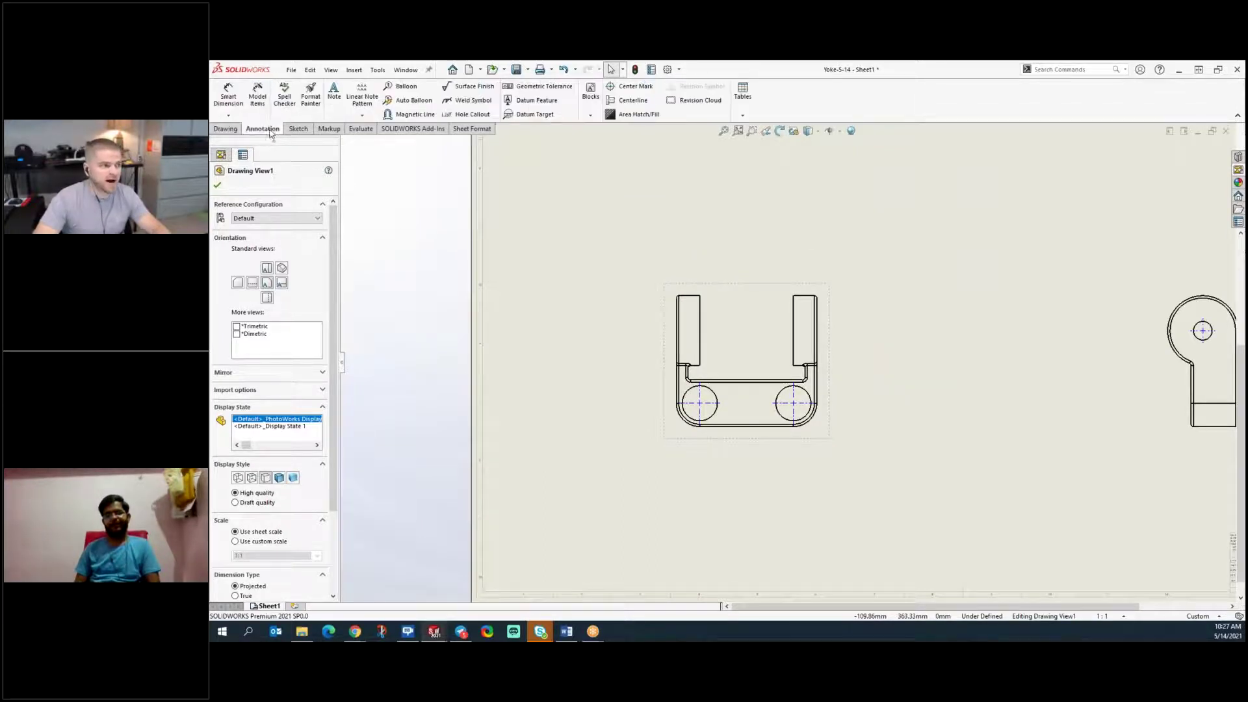
click(229, 96)
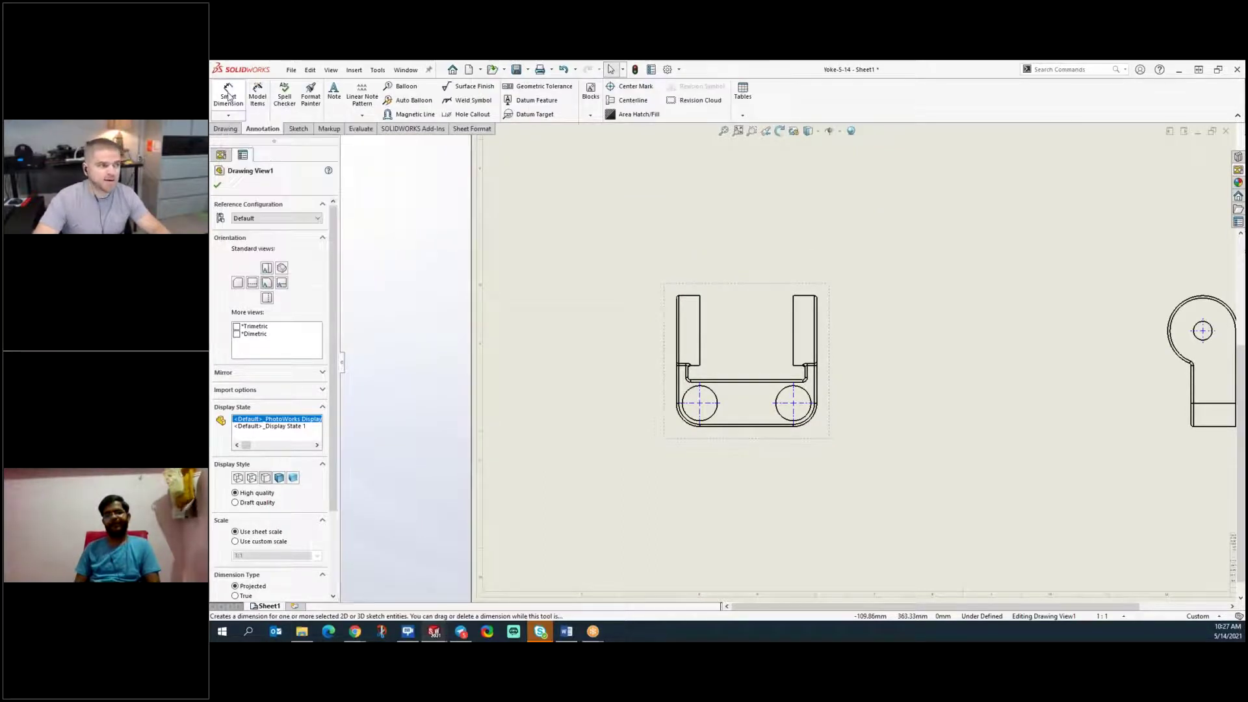
click(808, 394)
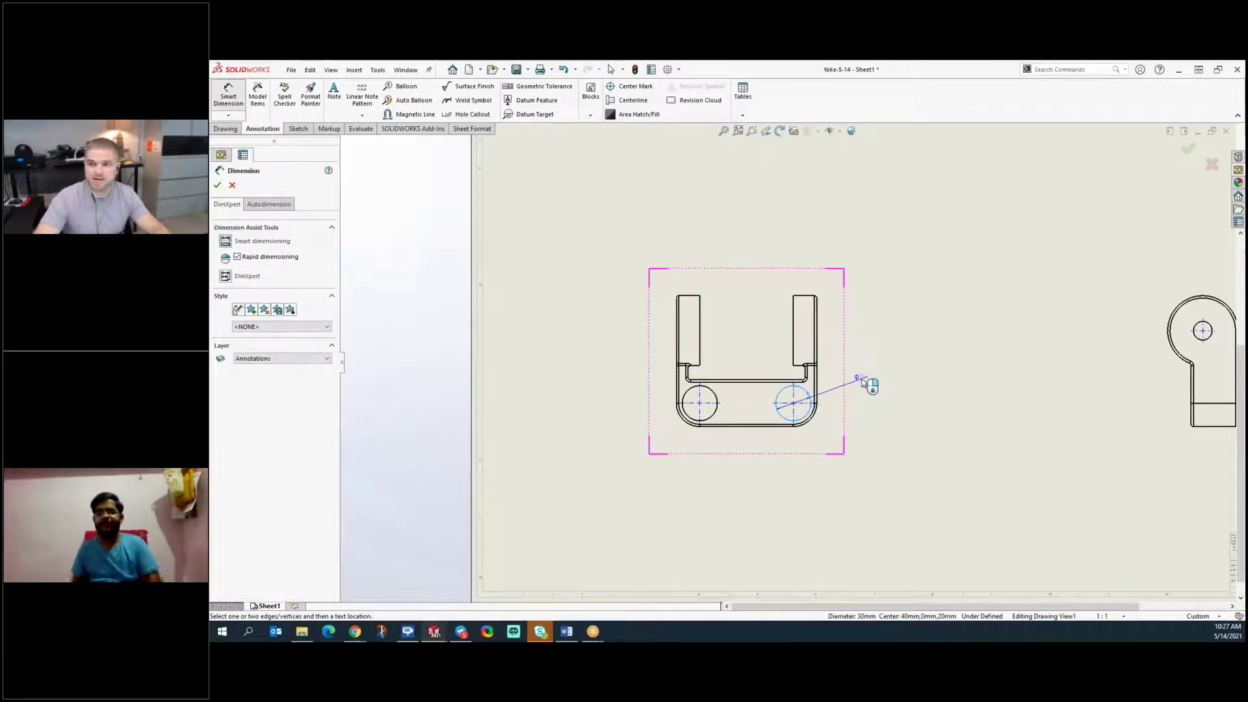
click(863, 380)
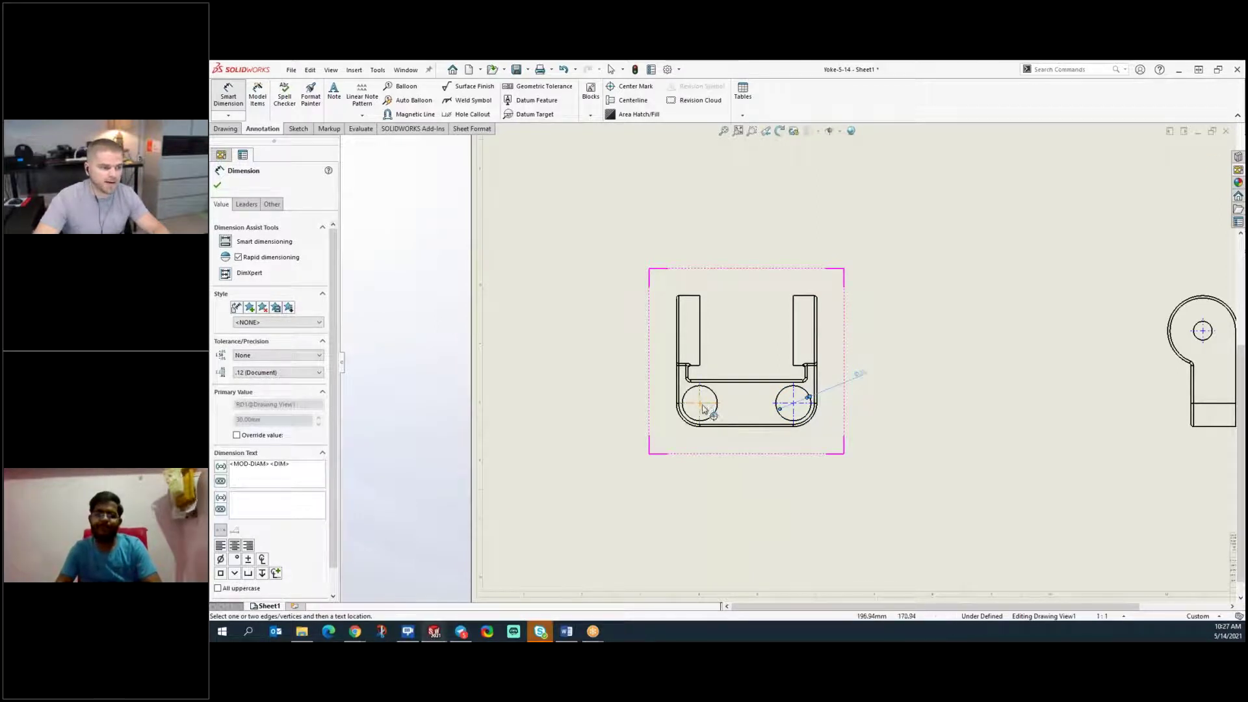
click(715, 419)
click(780, 409)
click(746, 486)
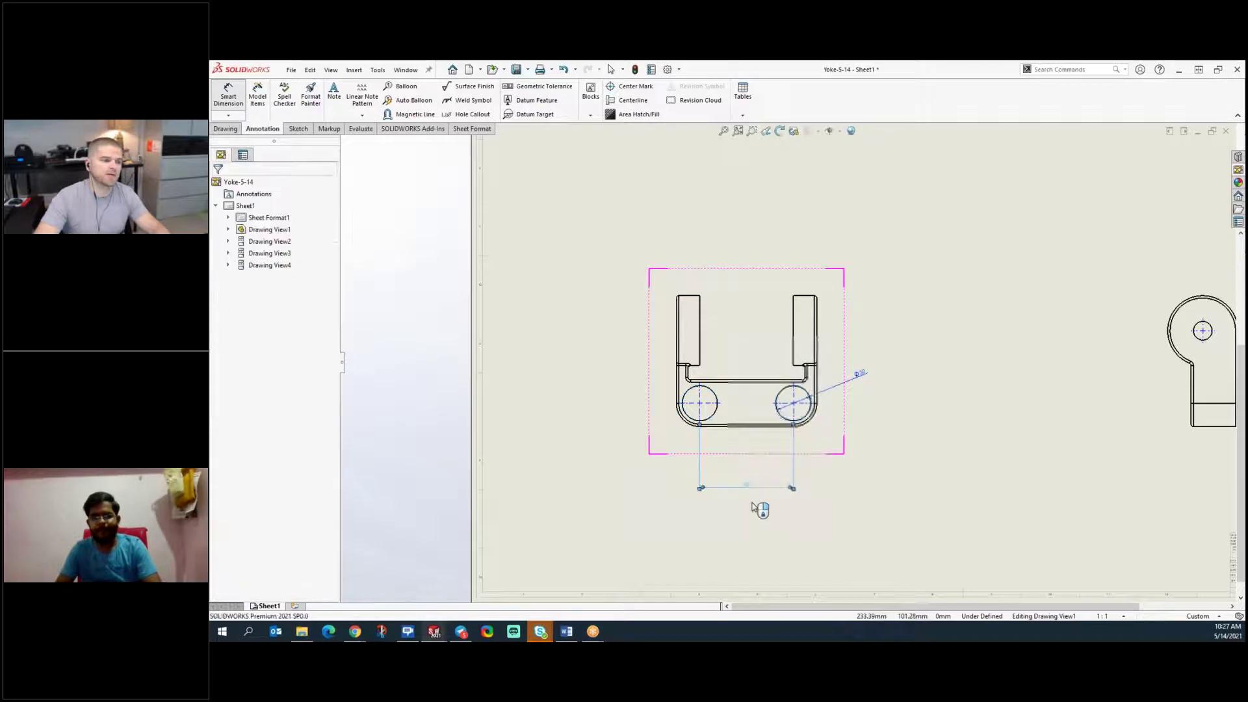
- Undo the manually added hole diameter and hole spacing dimensions in the front view
key(Escape)
key(ctrl+z)
key(ctrl+z)
click(791, 518)
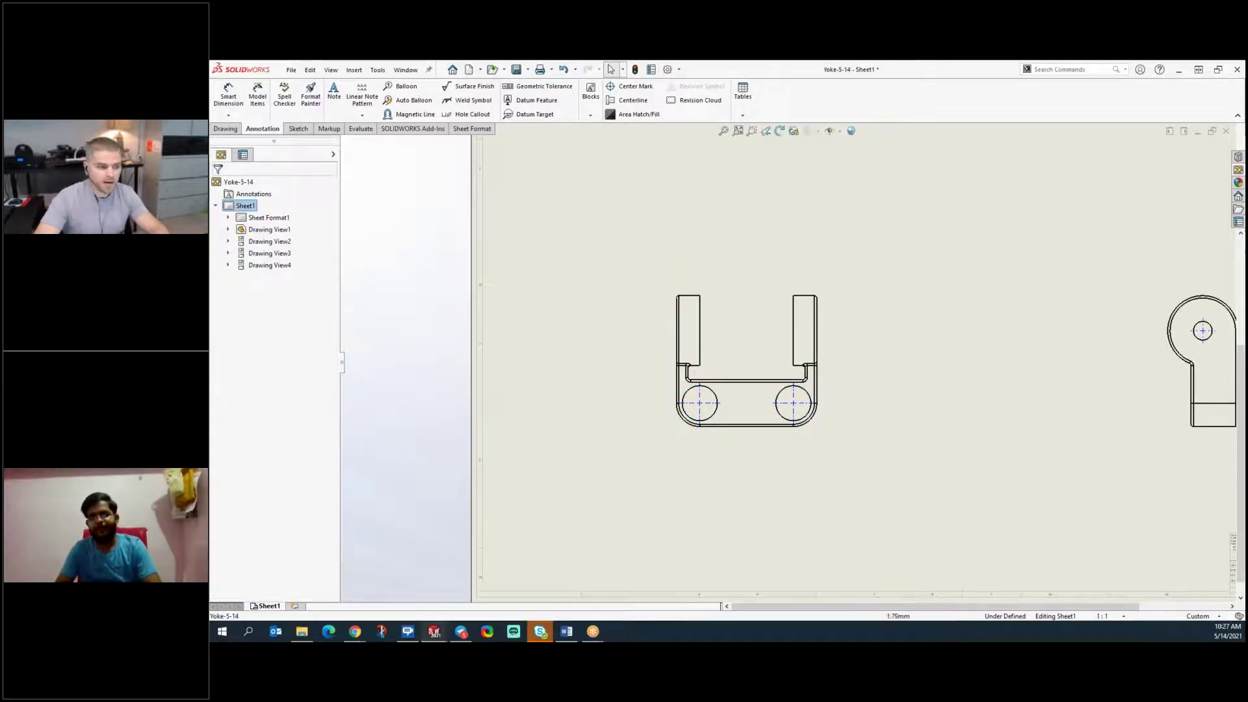
- Insert the model's dimensions into all drawing views with Model Items, using the entire model as the source
click(261, 99)
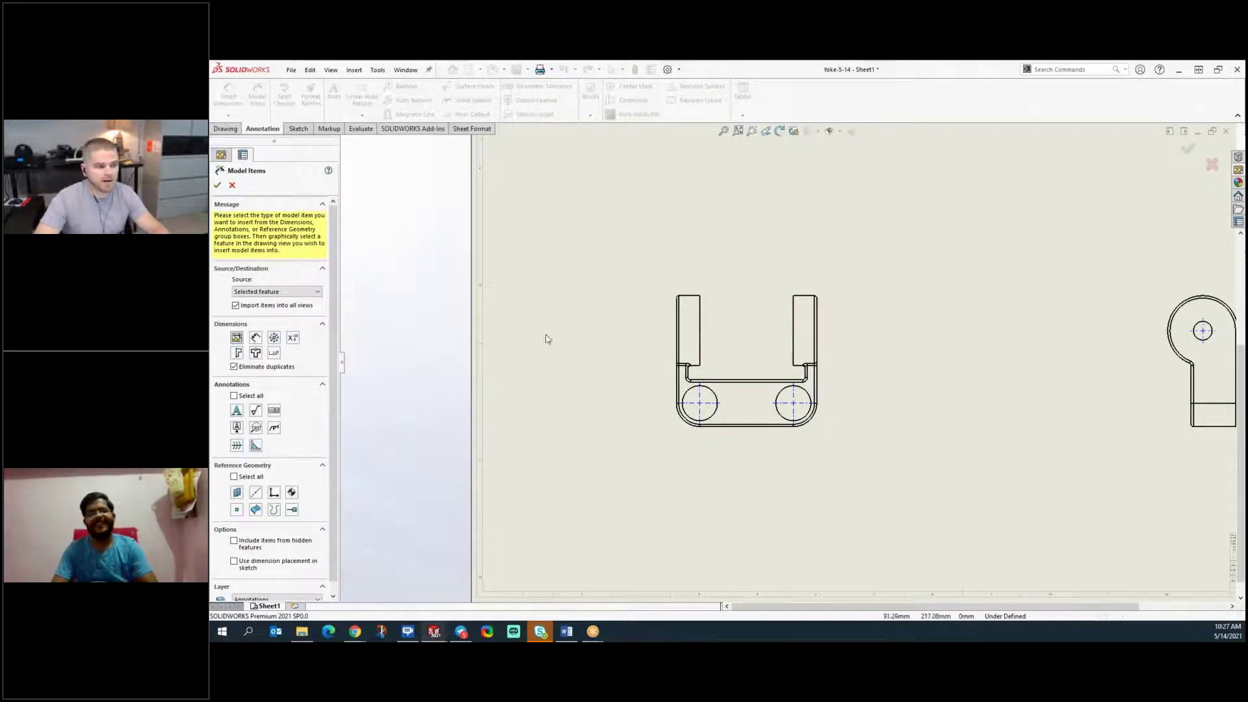
click(292, 291)
click(294, 302)
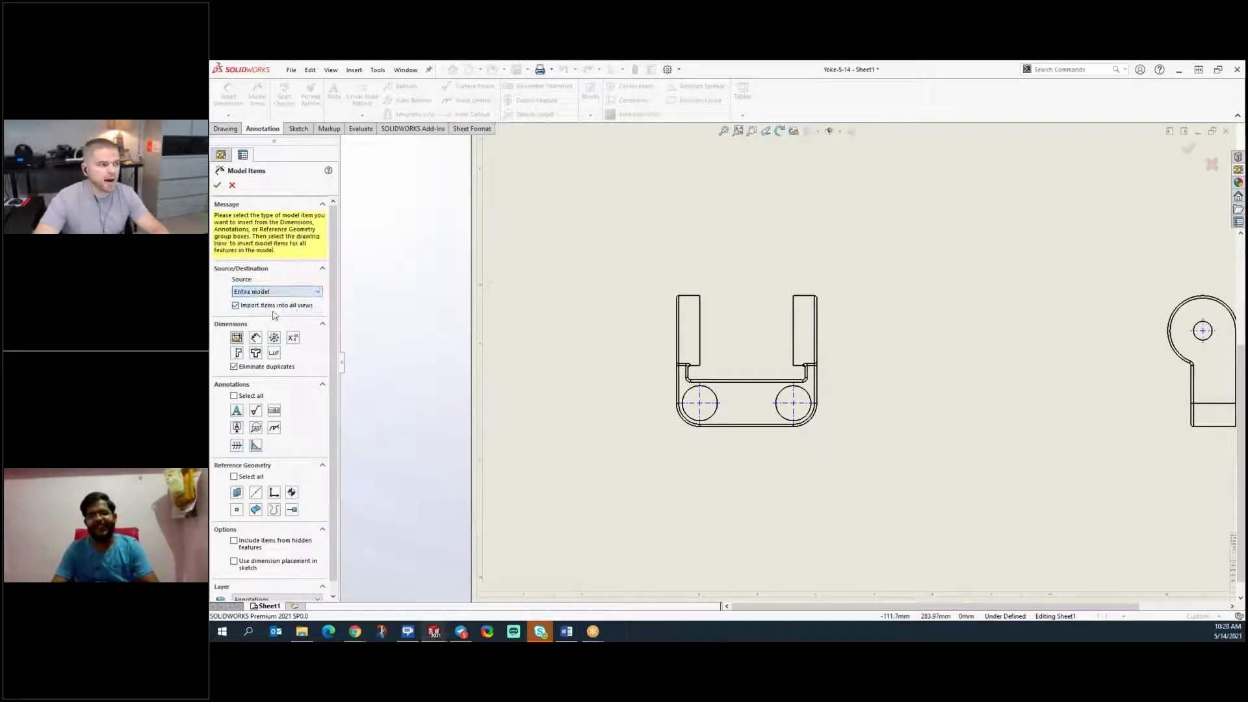
click(217, 186)
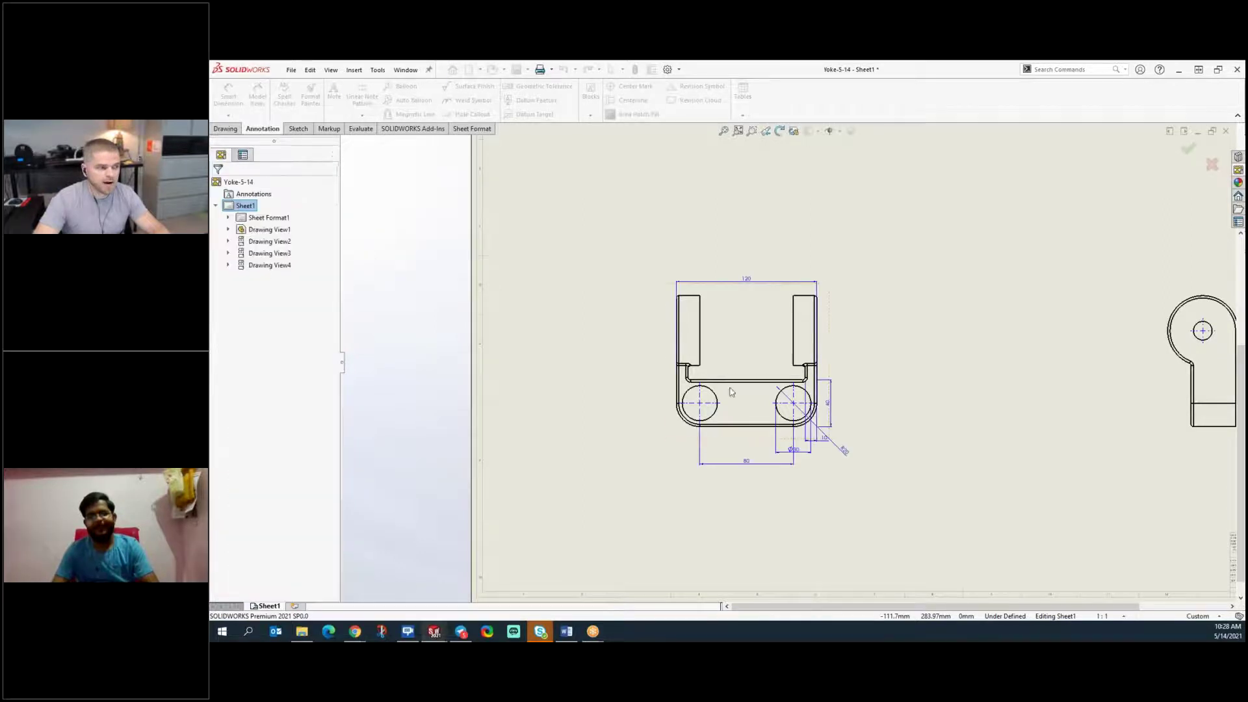
- Review the imported dimensions across the drawing views and glance at the yoke in the miter saw assembly before returning to the drawing
scroll(891, 426, up, 5)
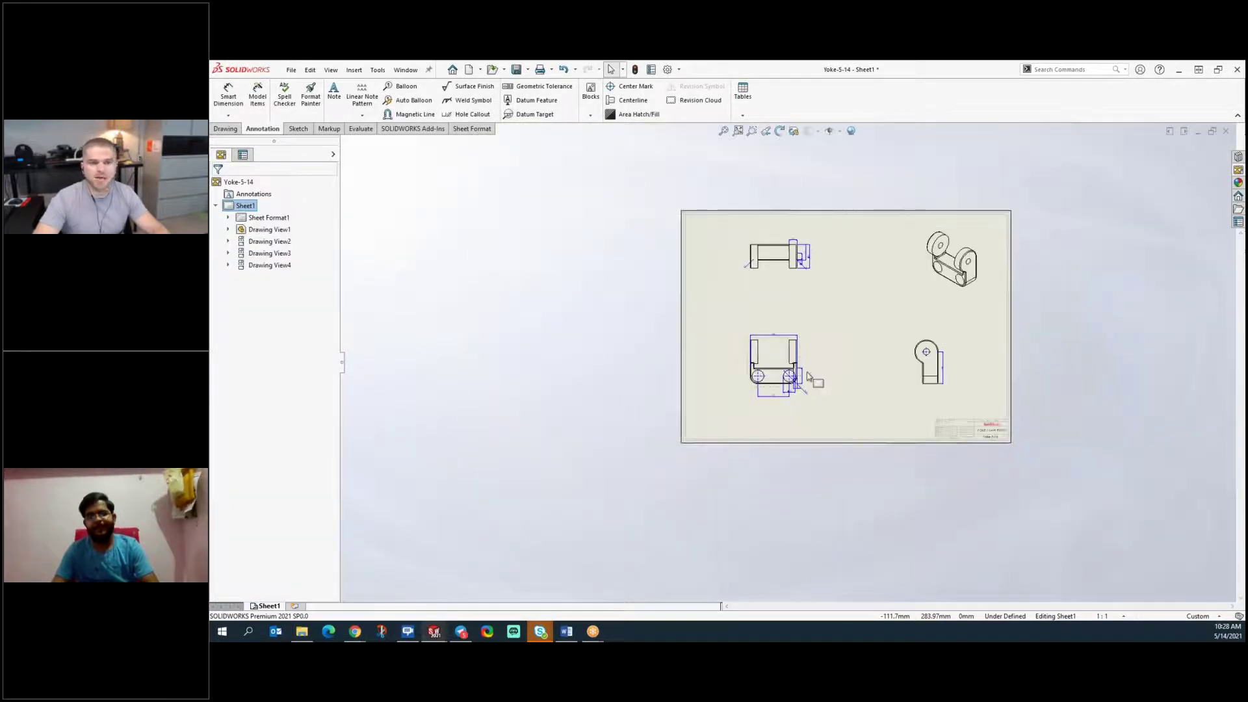
scroll(780, 408, down, 5)
scroll(779, 408, down, 3)
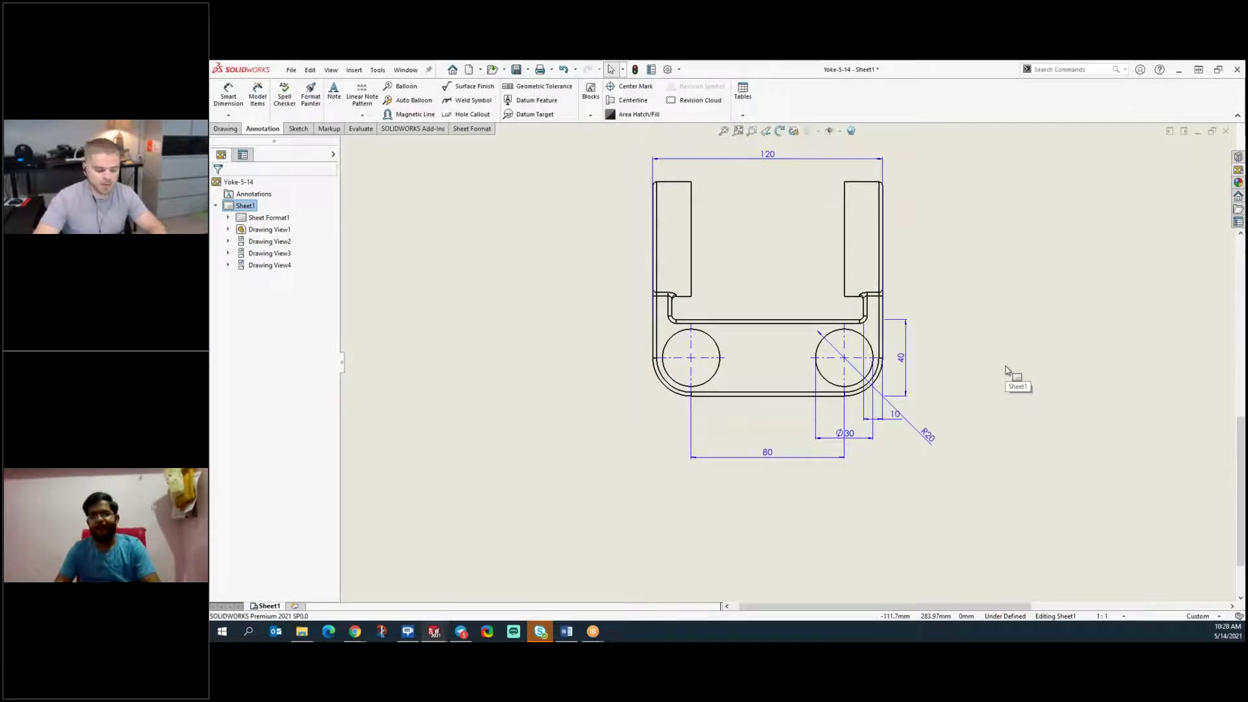
key(f)
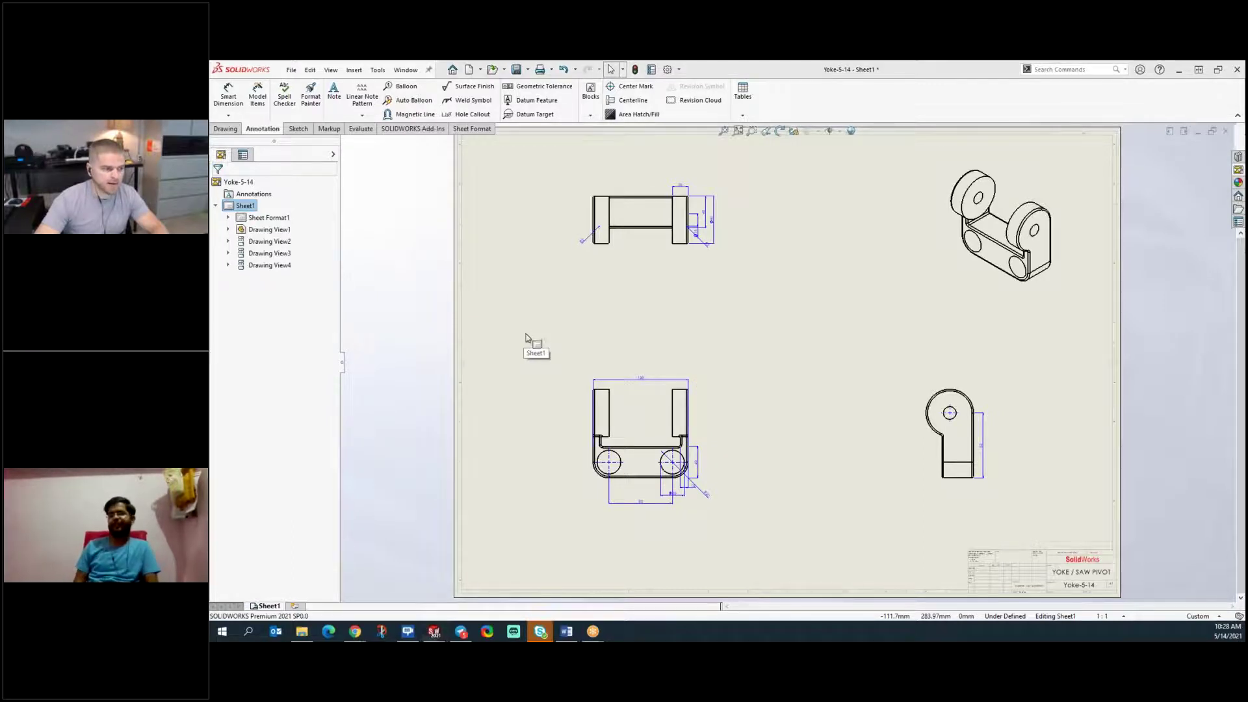
key(ctrl+Tab)
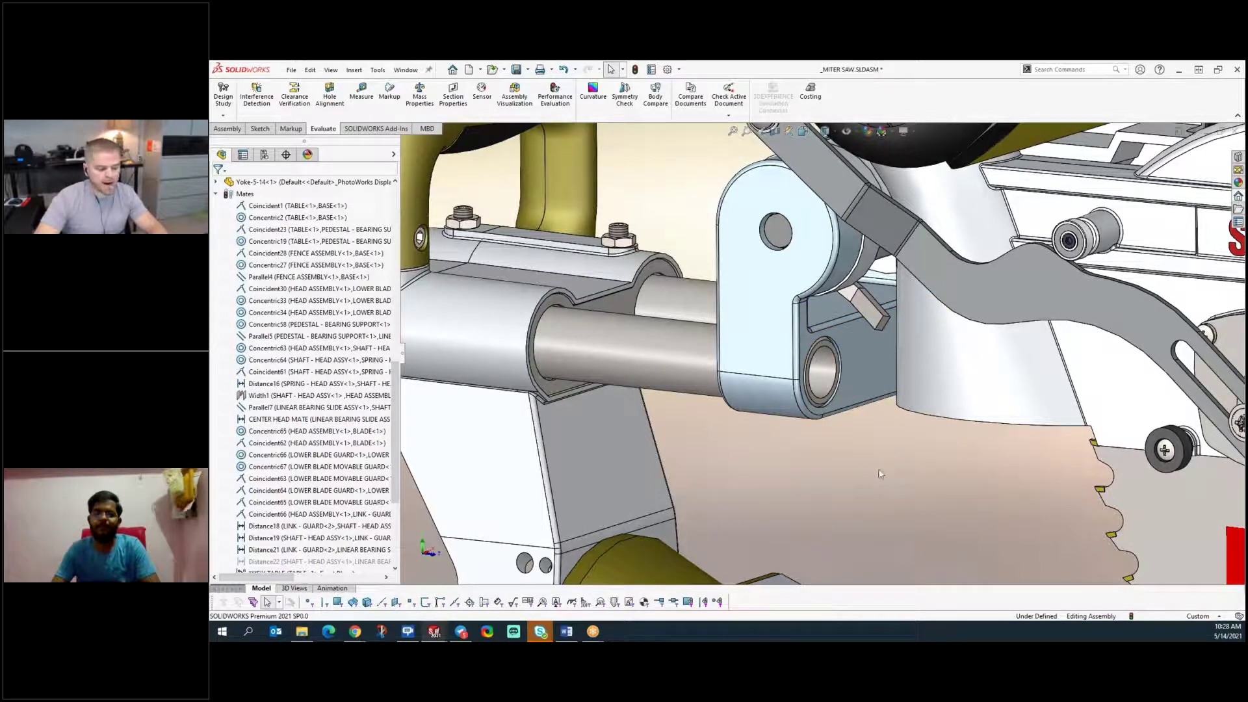
key(ctrl+Tab)
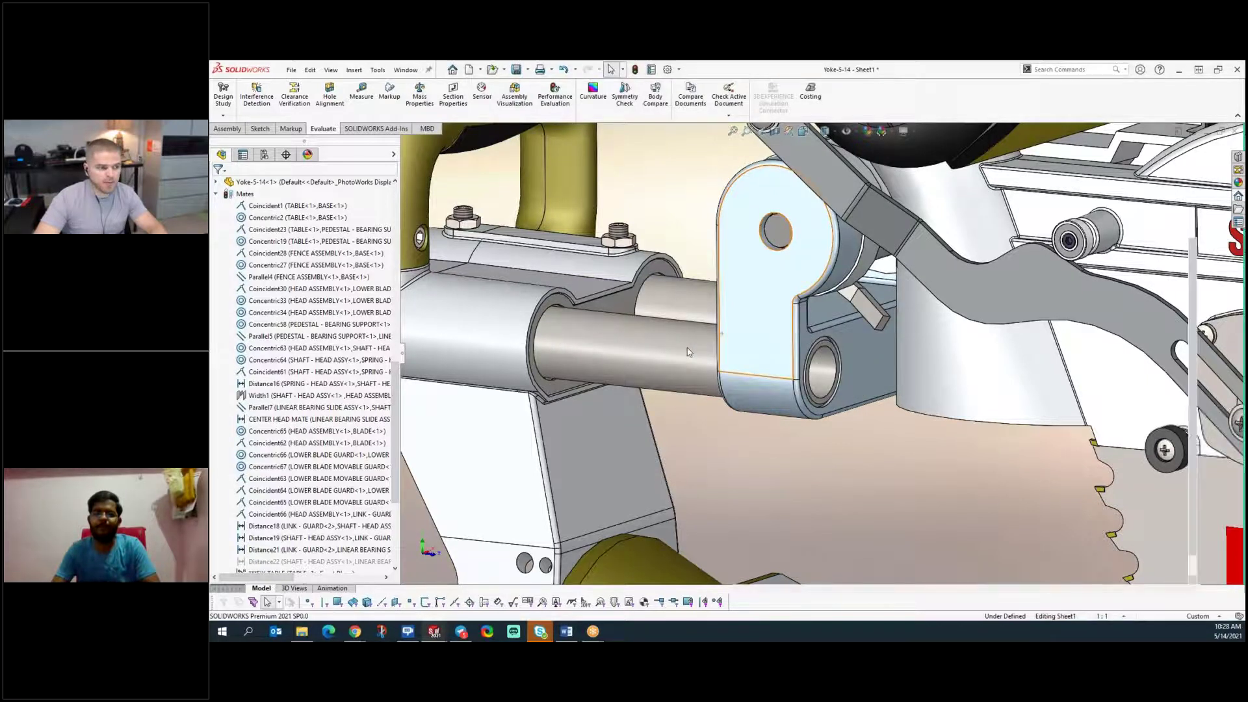
- Give the 80 mm hole spacing dimension in the front view a bilateral tolerance of +0.05 mm and -0.05 mm
scroll(709, 429, down, 10)
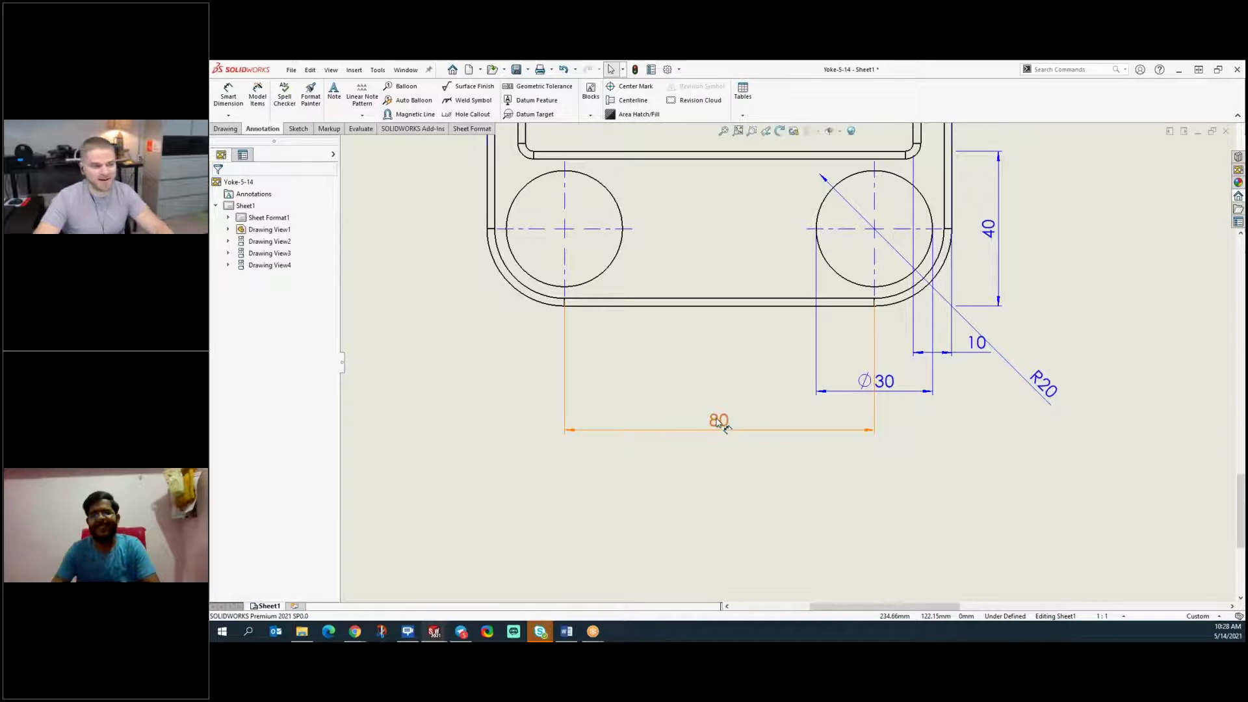
click(718, 420)
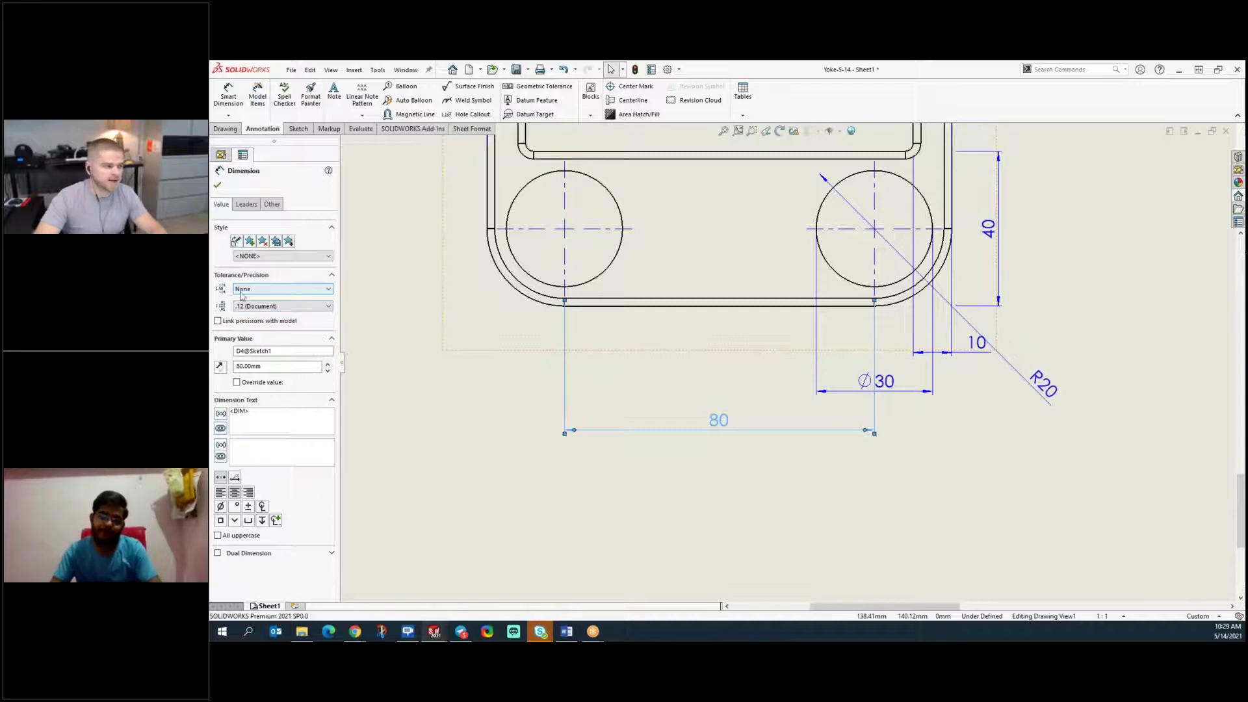
click(286, 289)
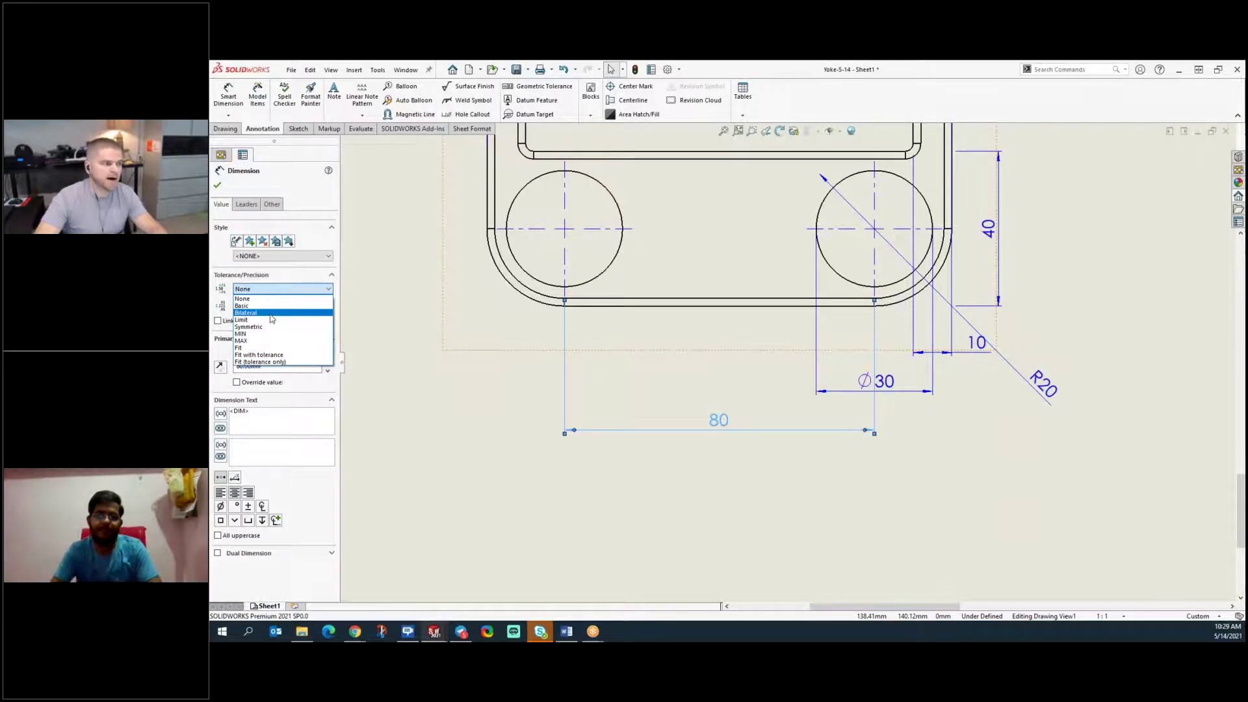
click(271, 314)
click(279, 306)
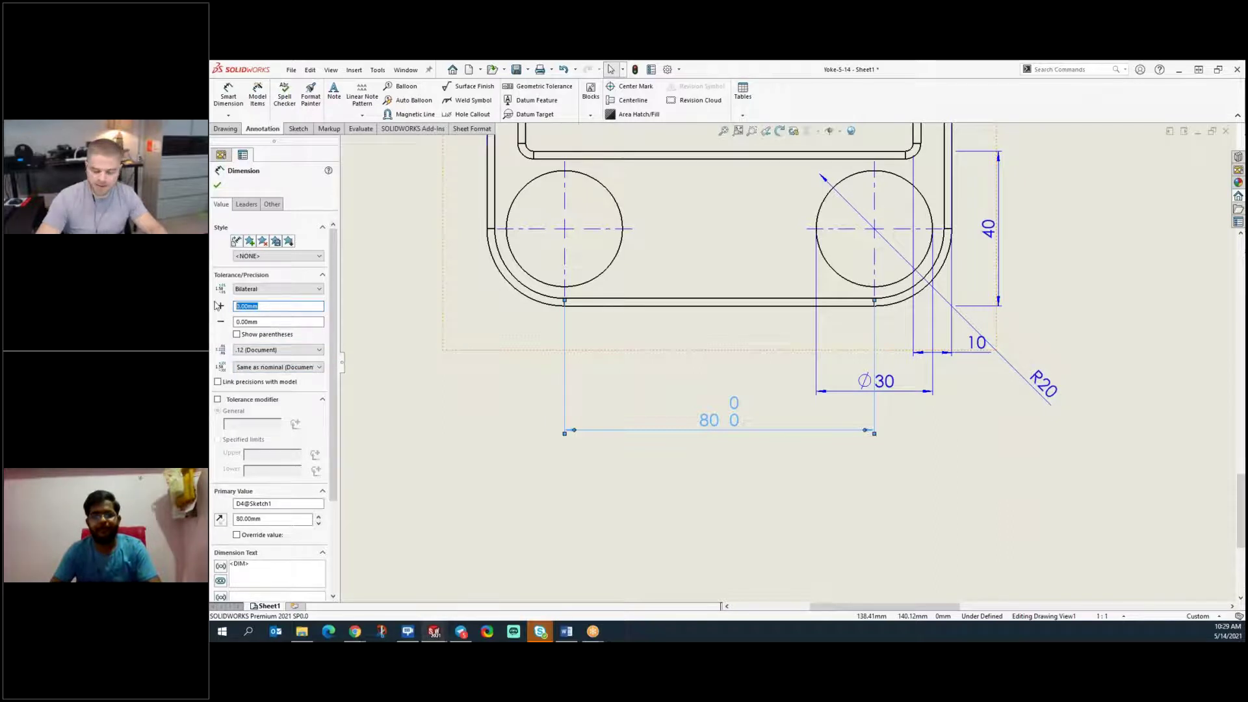
text(.05)
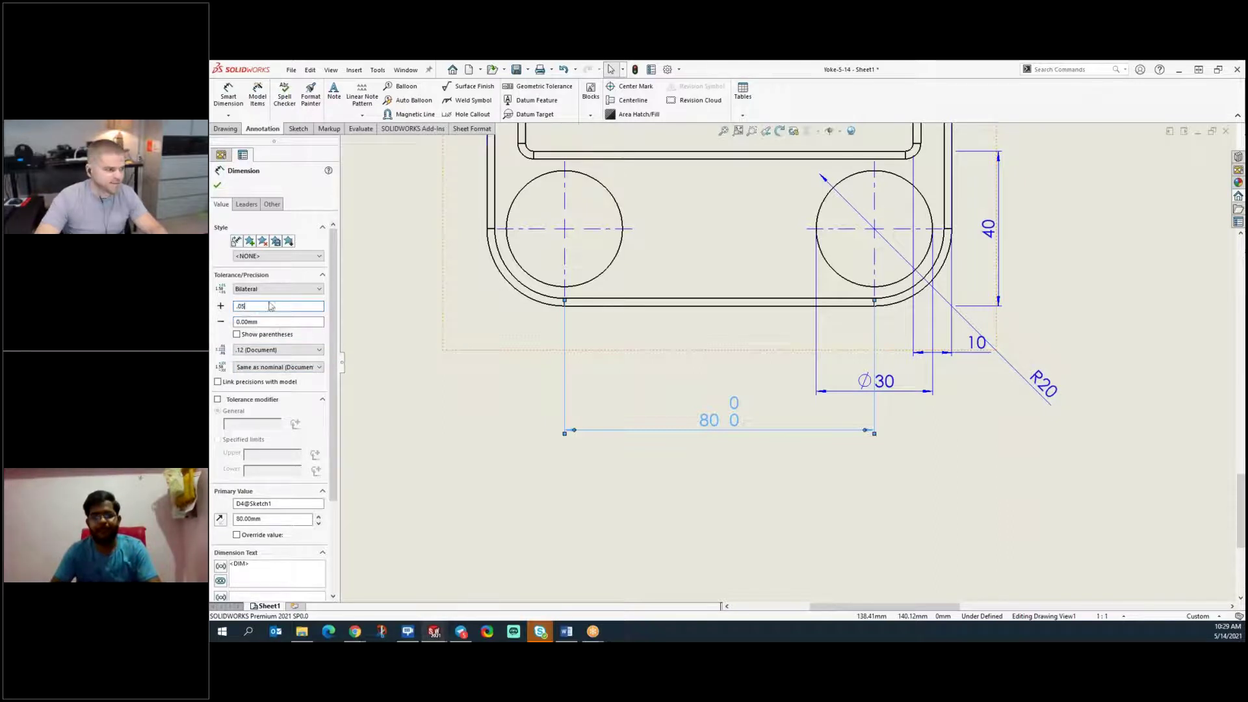
click(284, 321)
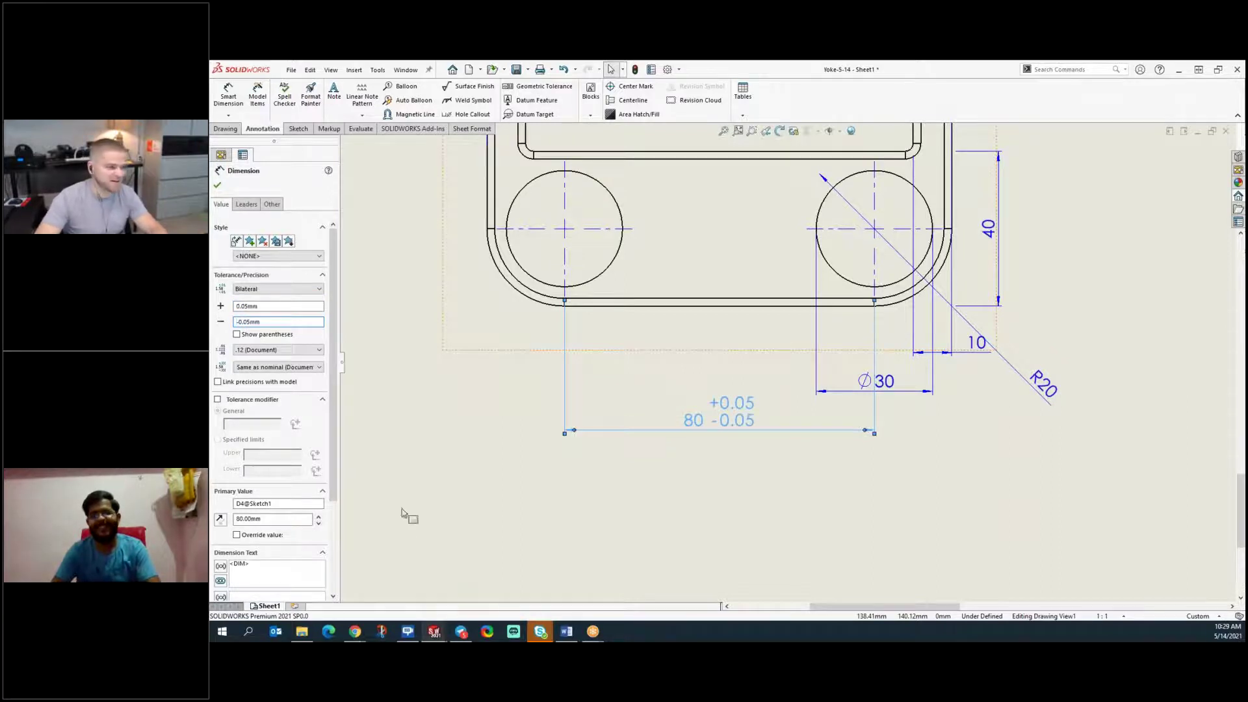
click(217, 184)
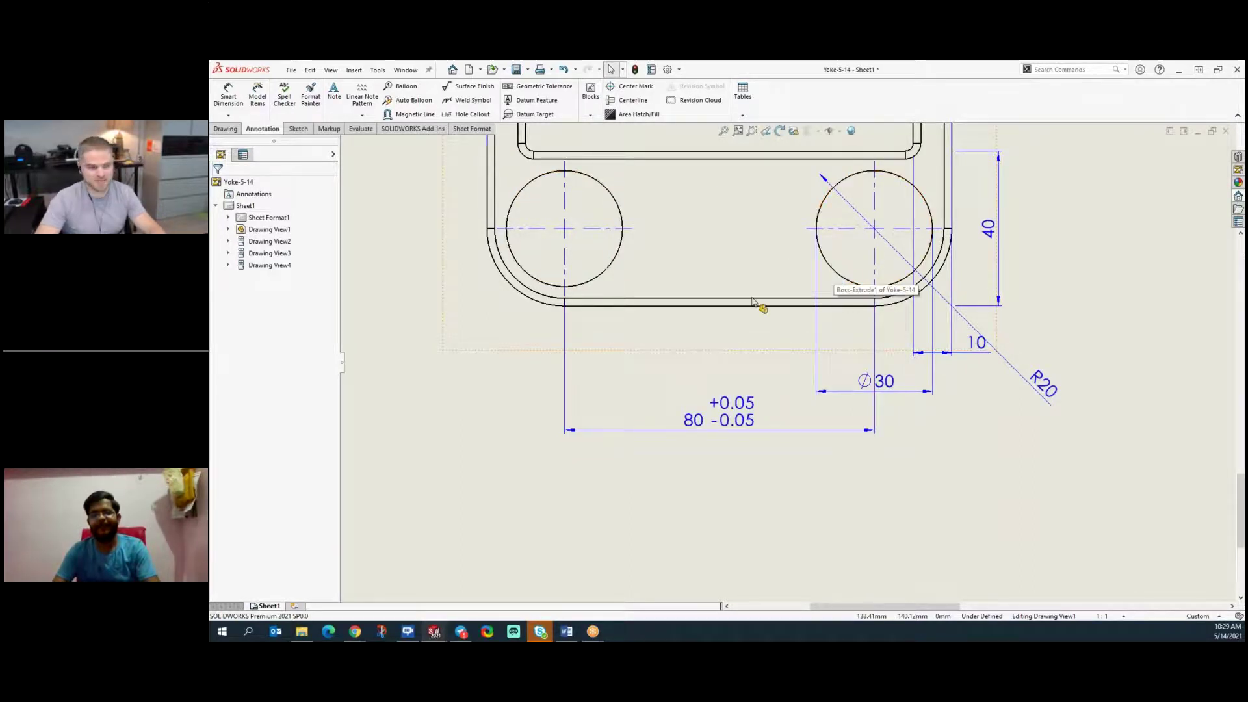
scroll(782, 529, up, 3)
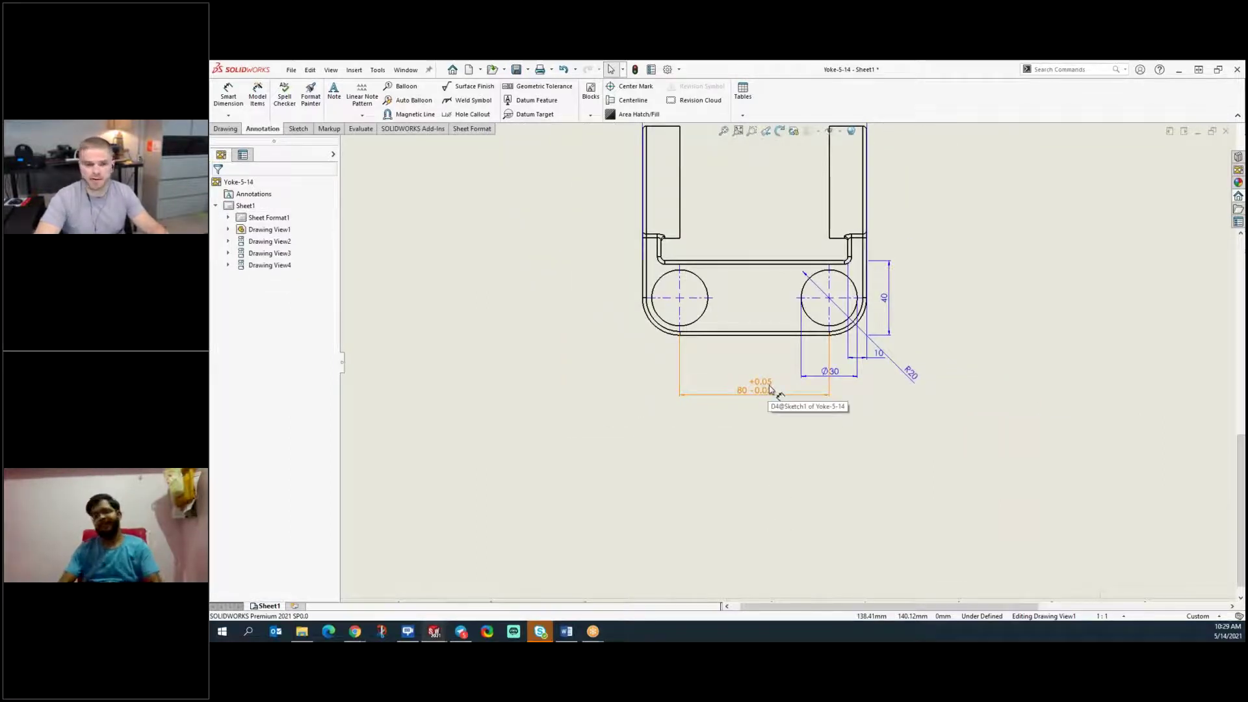
- Switch to the Yoke-5-14 part and display the base extrusion's dimensions to check the tolerance on the 80 mm hole spacing
key(ctrl+Tab)
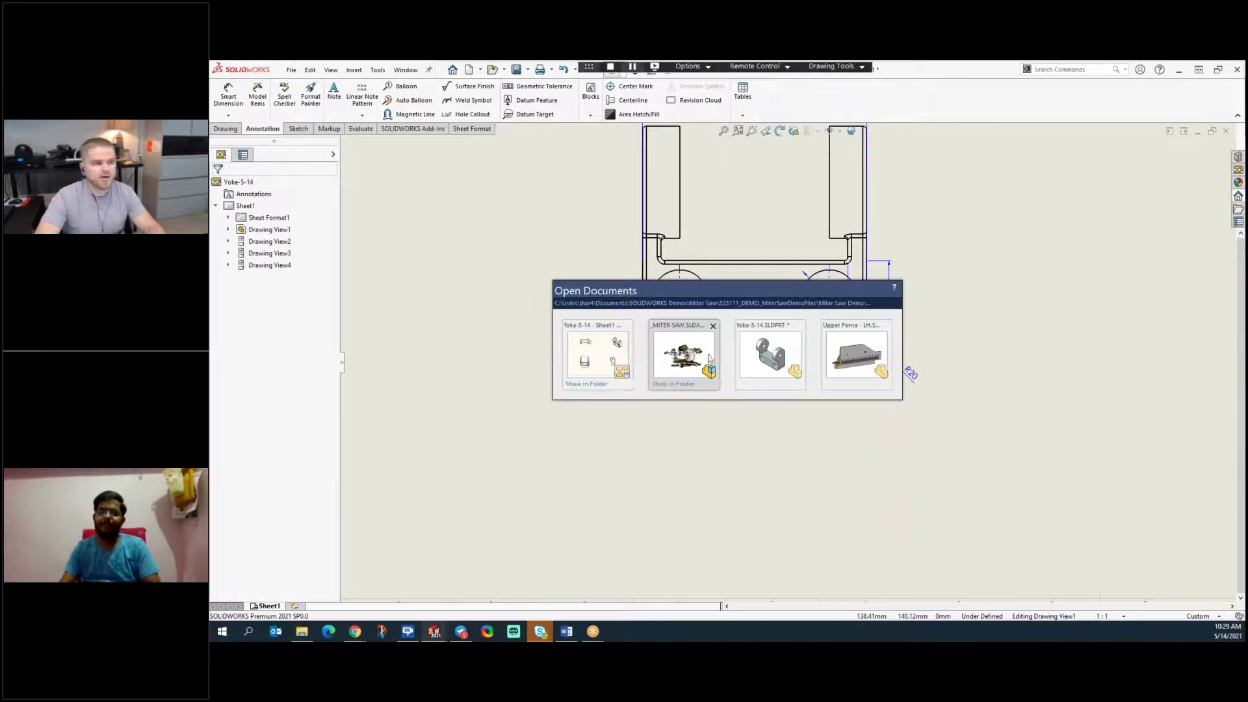
click(773, 351)
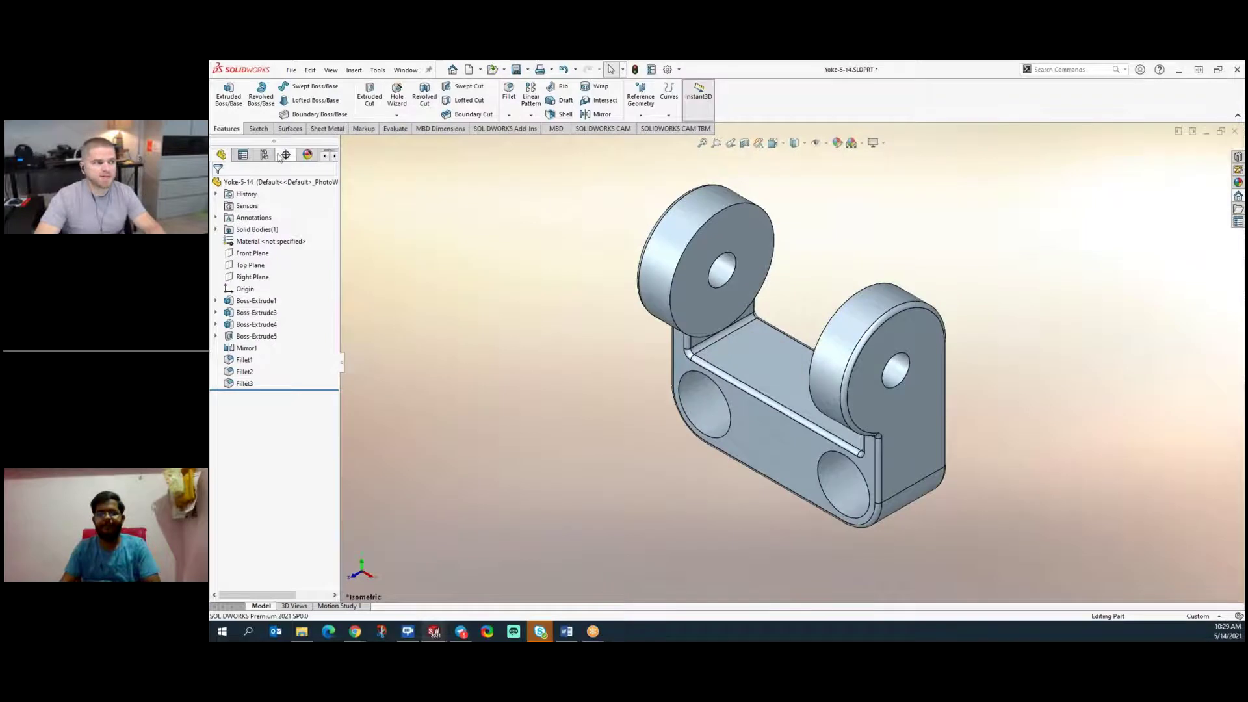
click(286, 157)
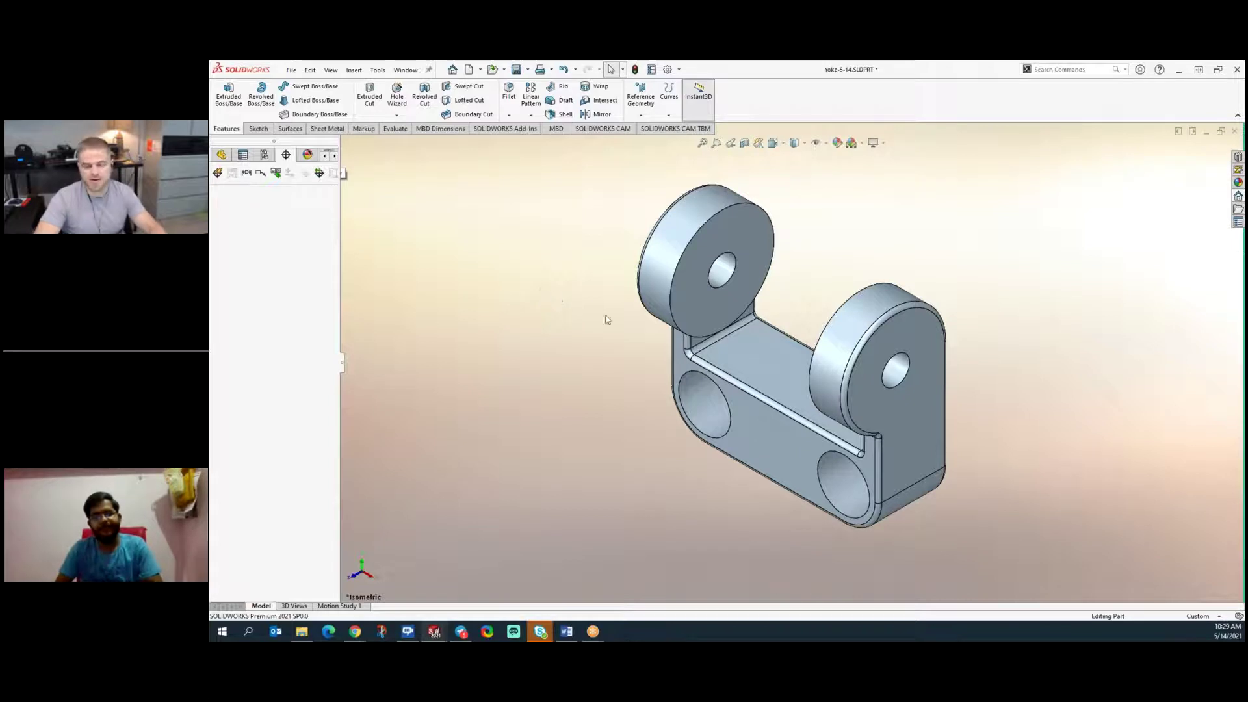
click(703, 402)
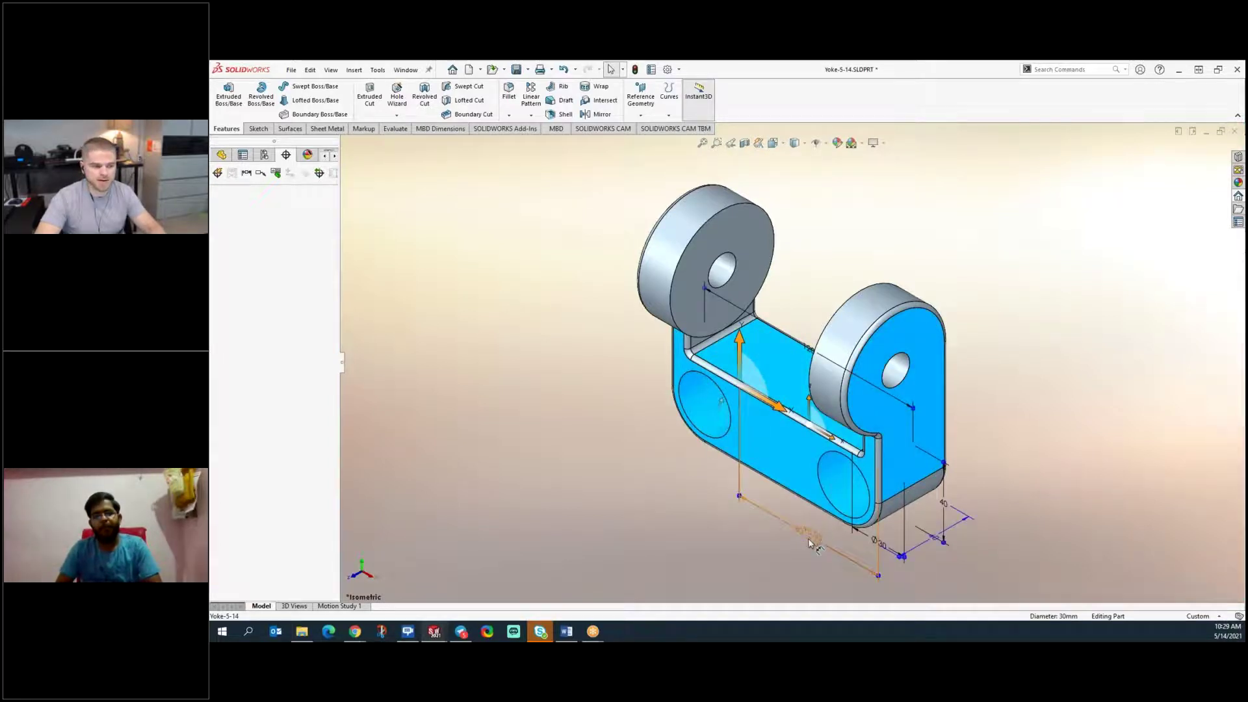
scroll(822, 565, down, 6)
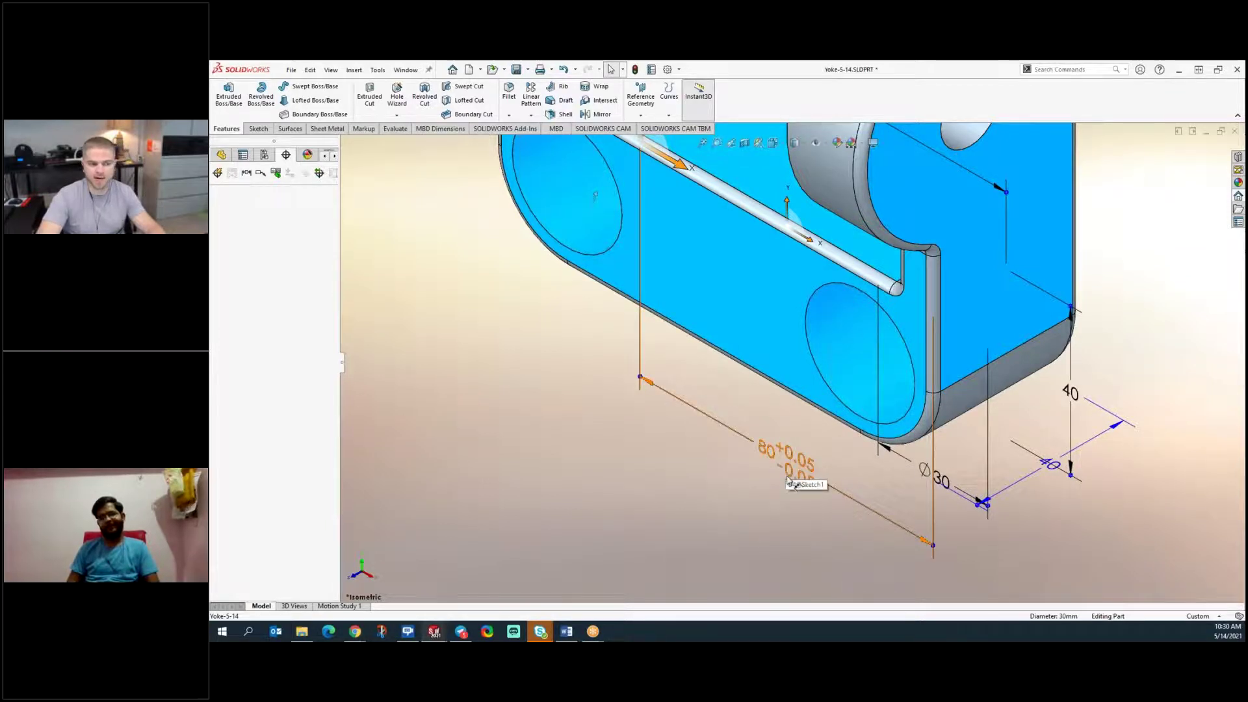
click(719, 517)
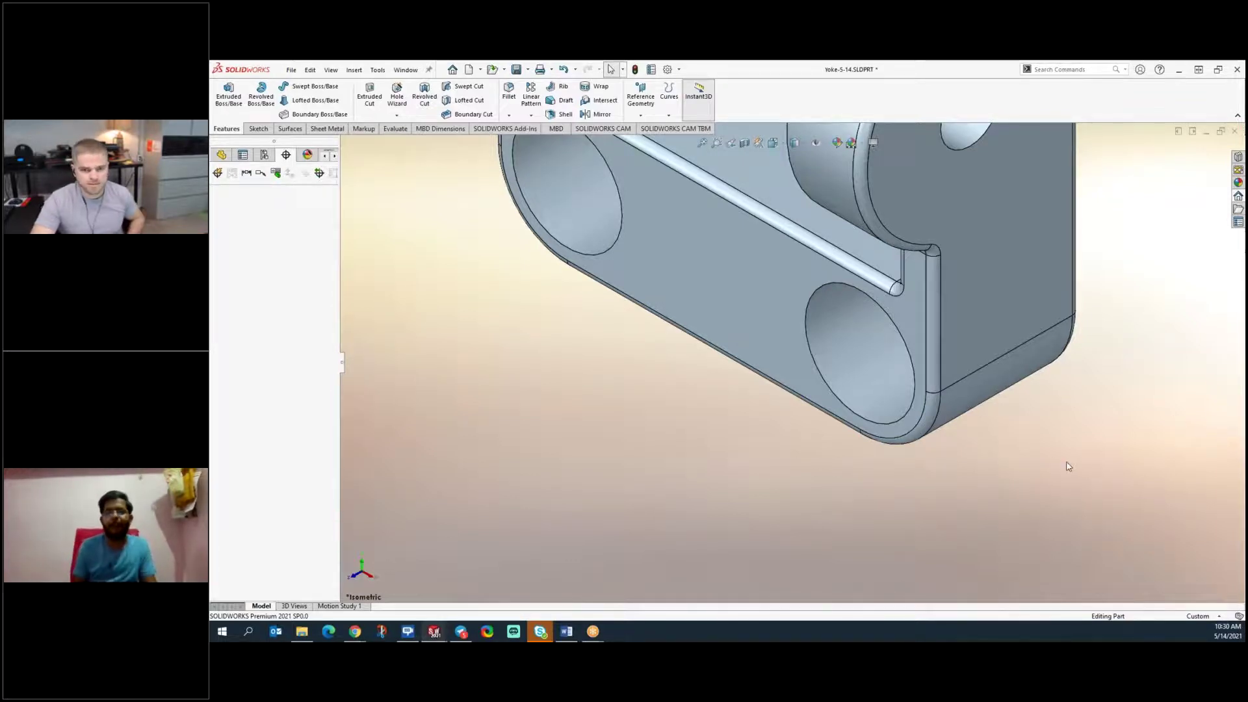
key(f)
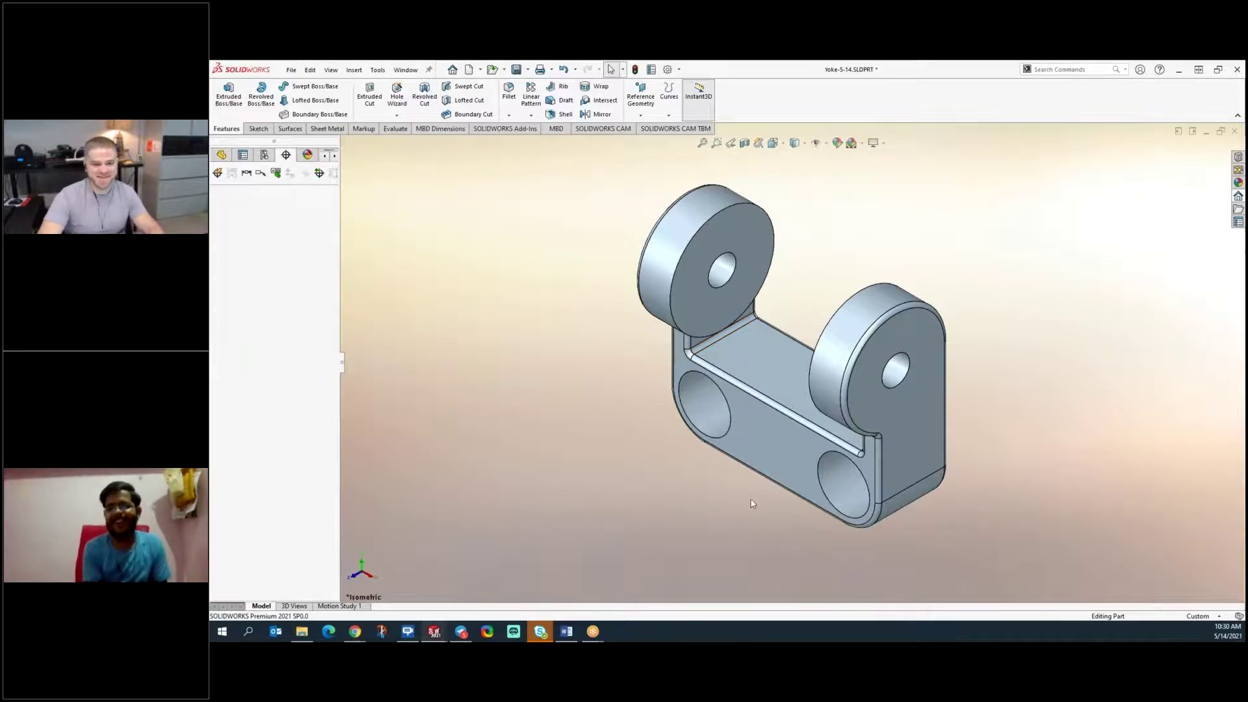
- Look at the side of the yoke part, switch to the miter saw assembly and view the whole saw
middle_drag(749, 486, 789, 483)
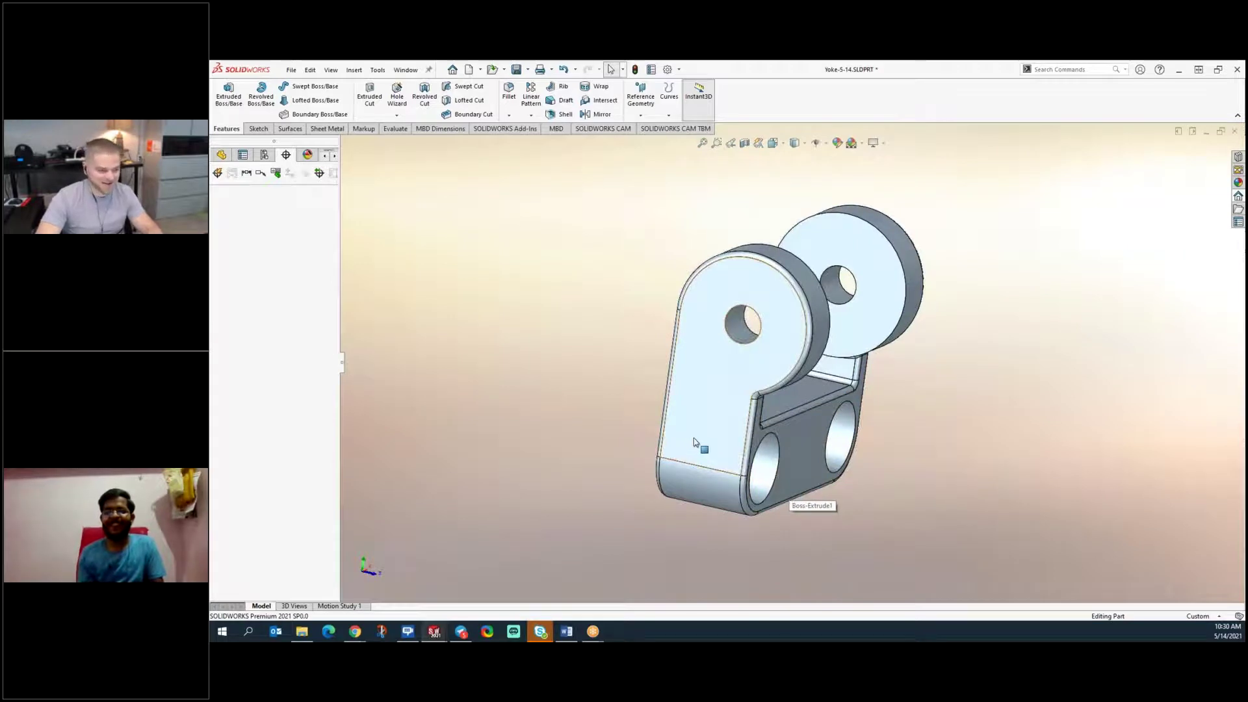
key(super+Tab)
click(386, 182)
key(ctrl+Tab)
click(768, 354)
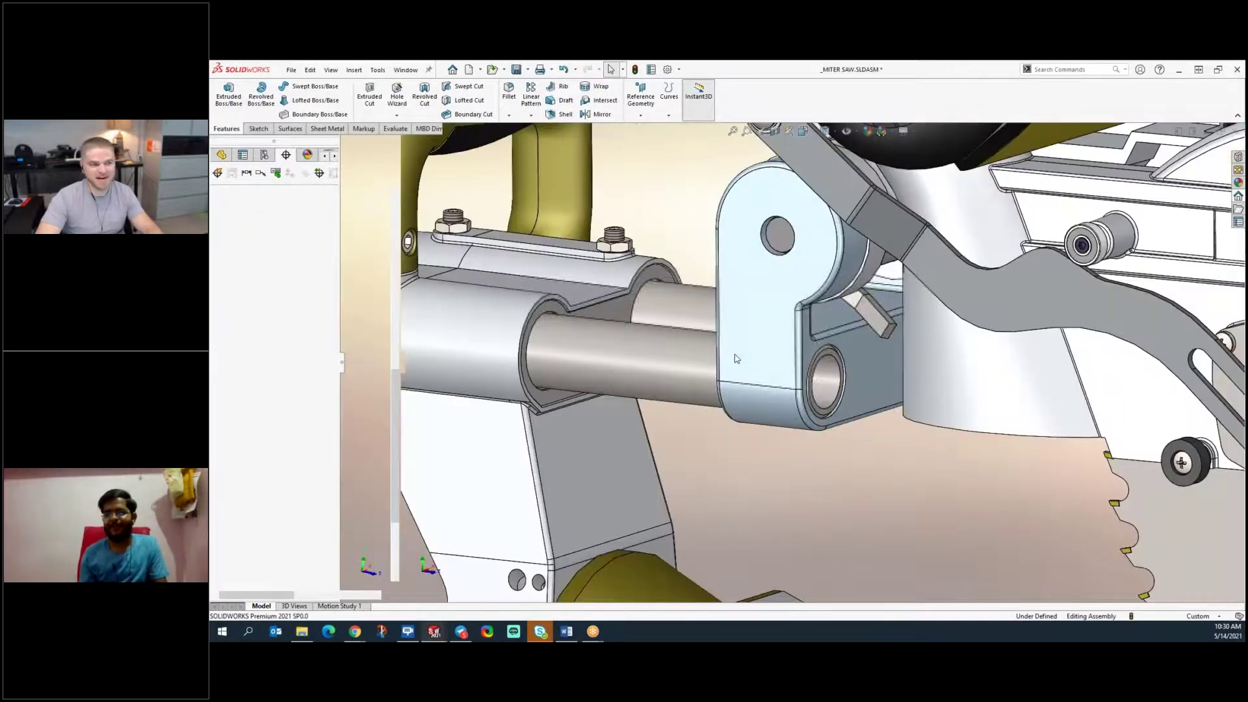
scroll(774, 481, up, 1)
key(f)
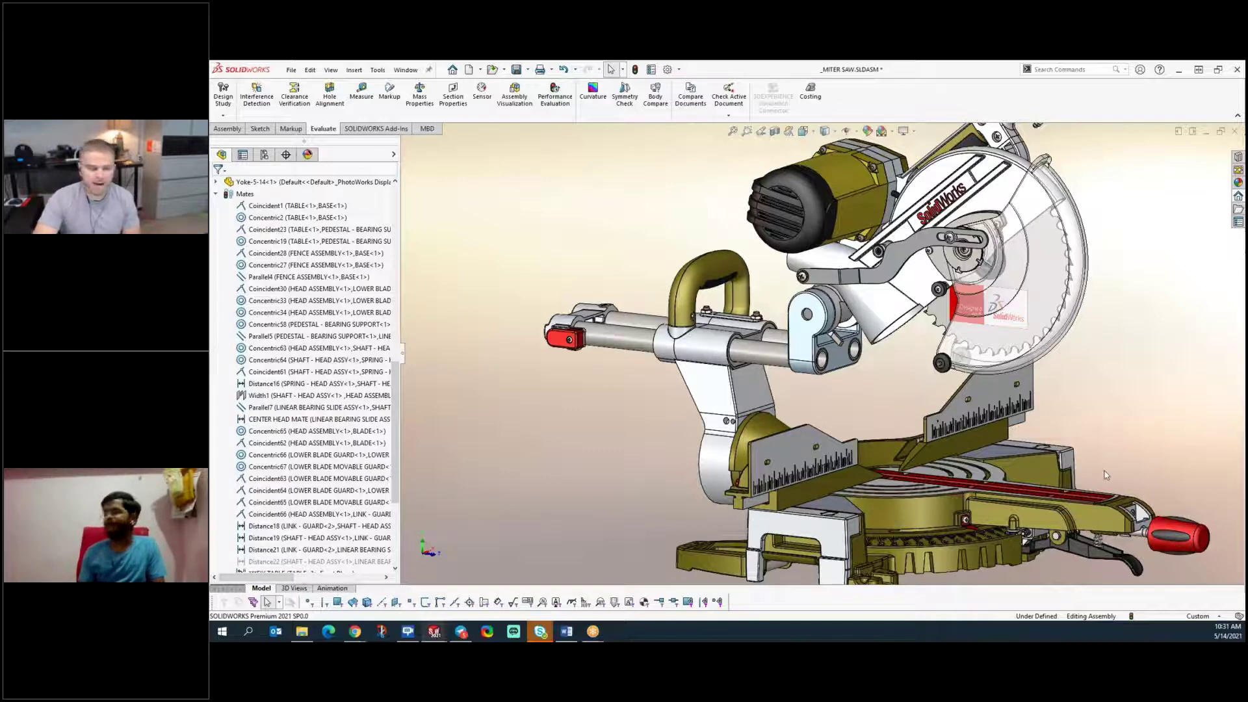
- Display the yoke's Boss-Extrude1 dimensions inside the miter saw assembly and examine the hole spacing tolerance there
click(840, 368)
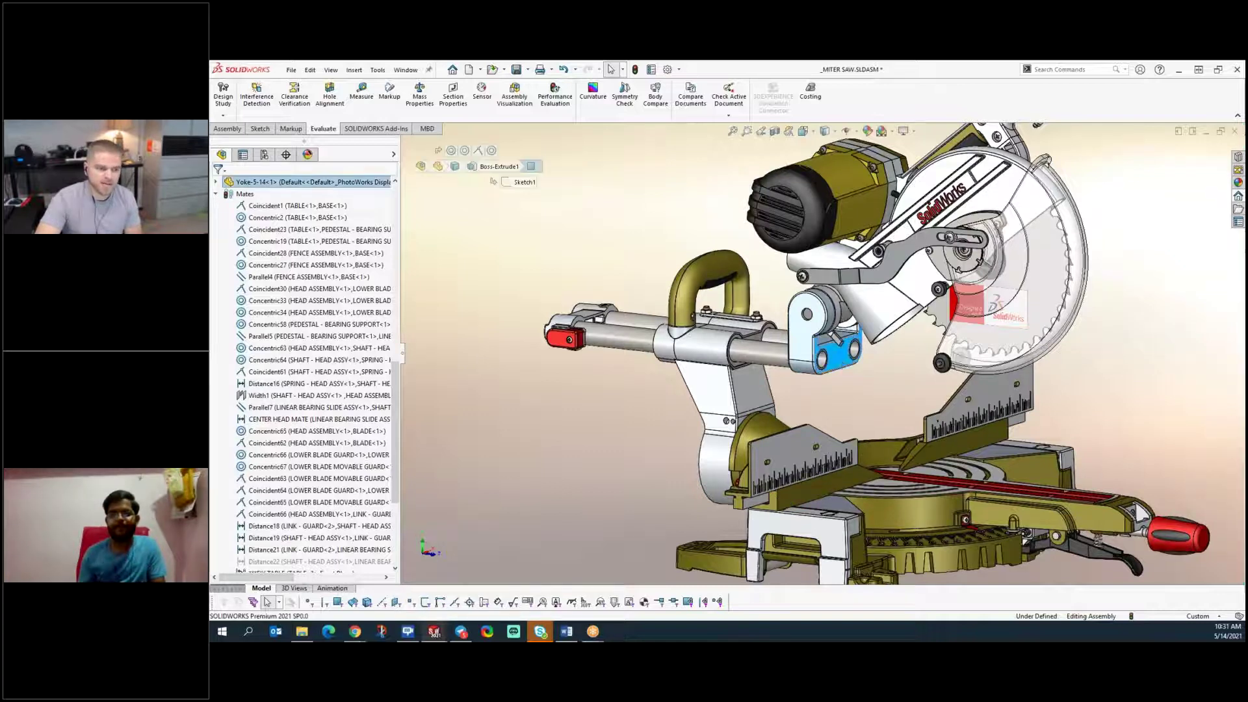
double_click(836, 352)
scroll(854, 397, down, 5)
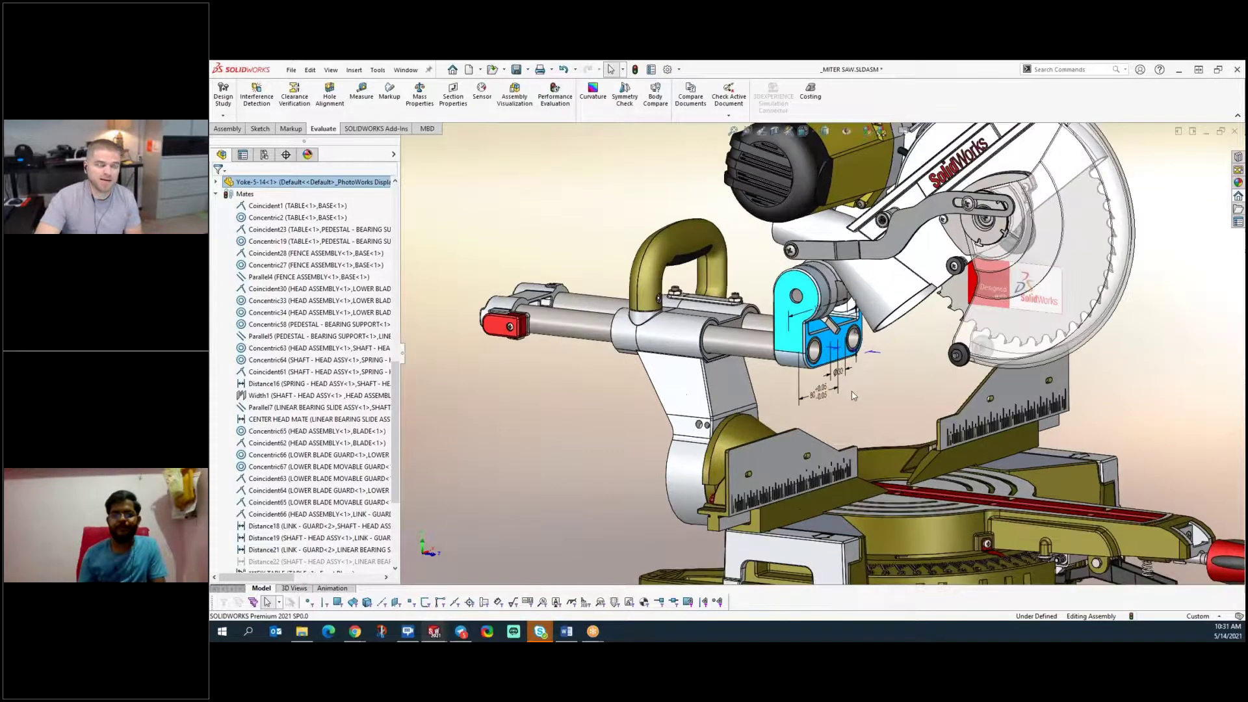
middle_drag(857, 374, 855, 393)
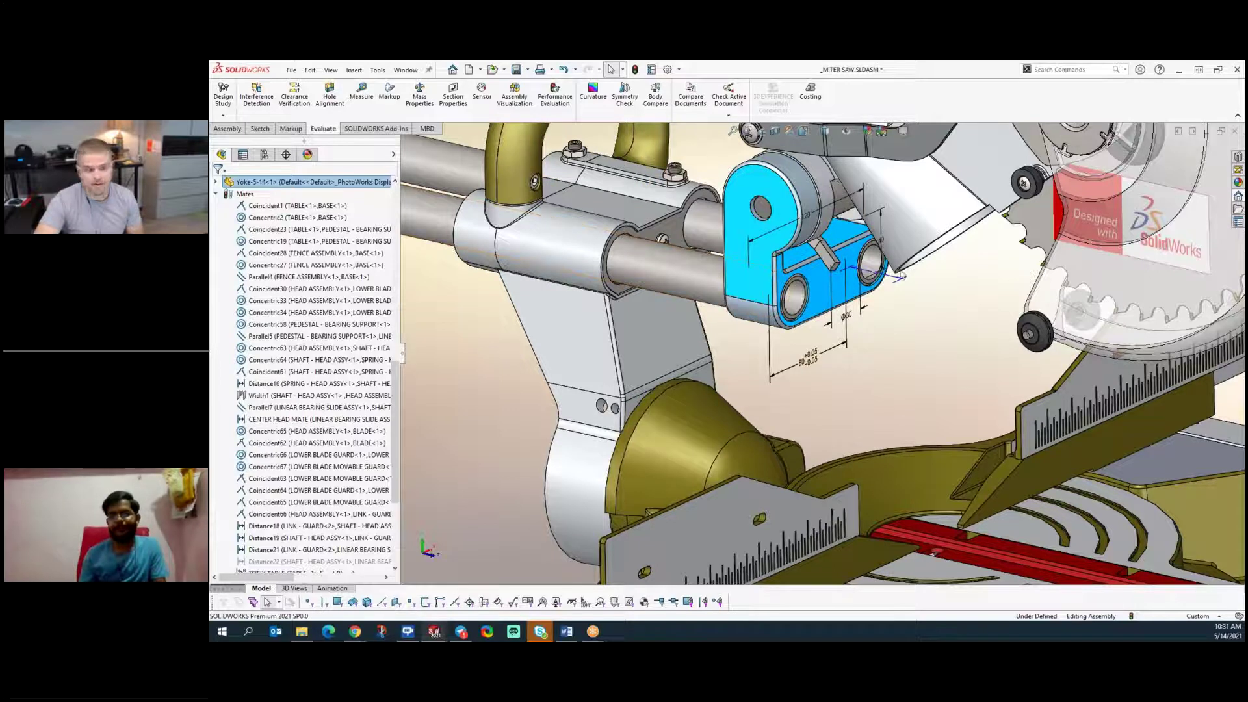
- Look up the TolAnalyst add-in among the available SOLIDWORKS add-ins and return to the full miter saw view
click(355, 129)
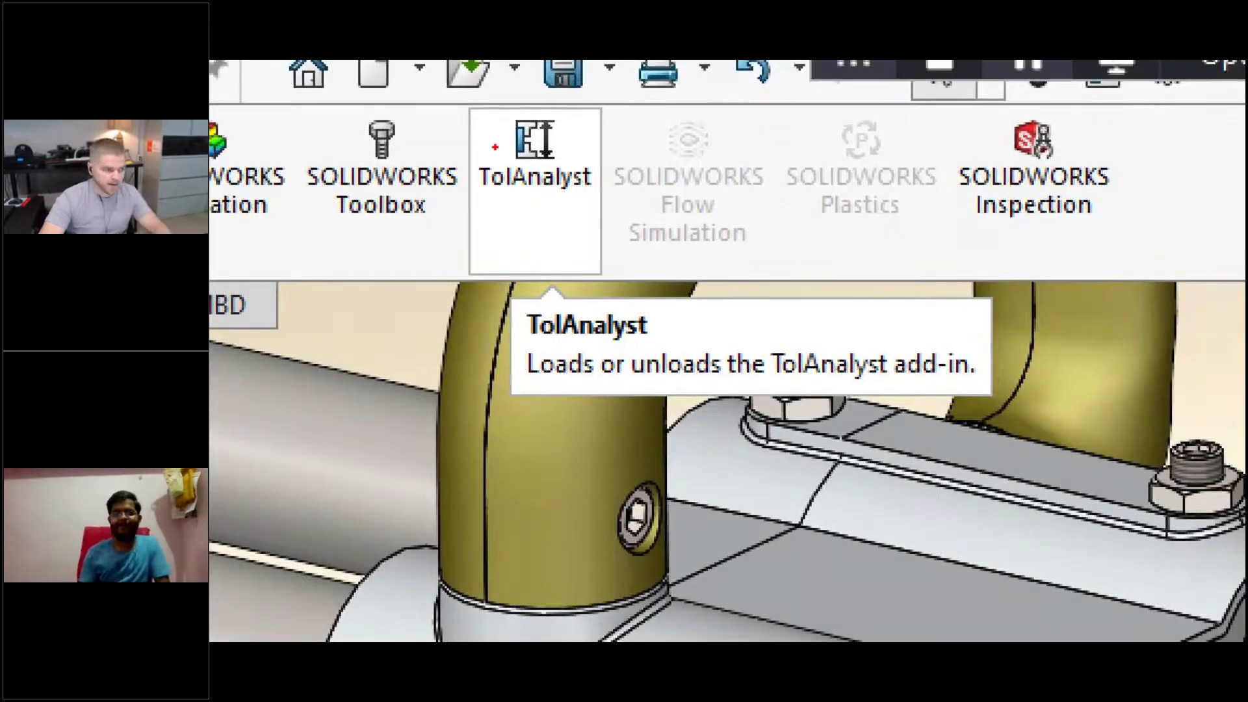
ctrl+shift+drag(503, 237, 356, 403)
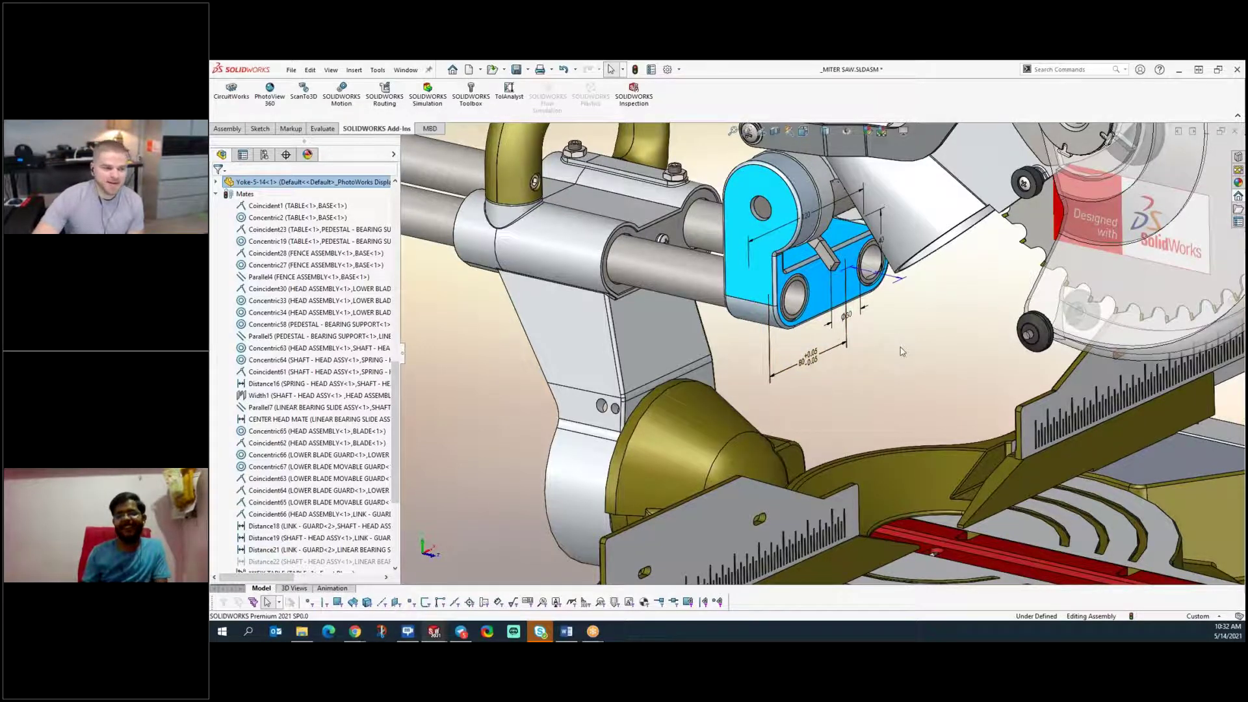
key(f)
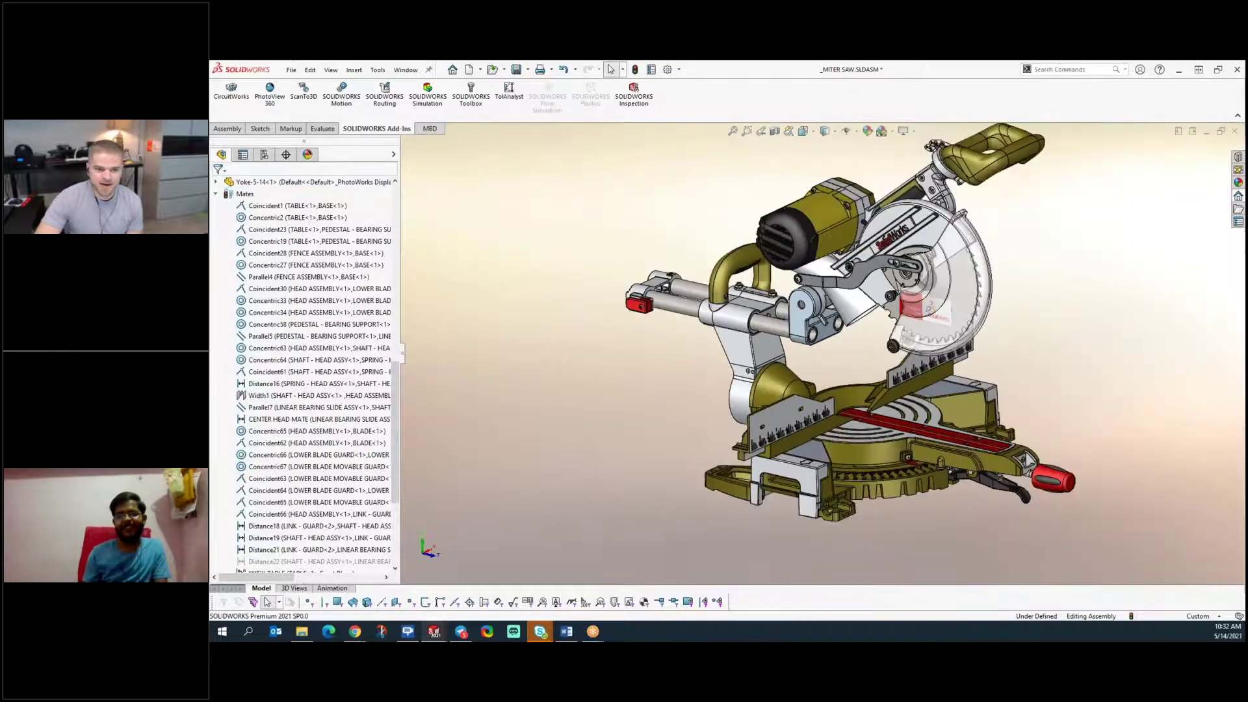
- Open the moldaction2b assembly from the Design Library's mold bases folder, rebuild it and show its feature tree
click(1238, 170)
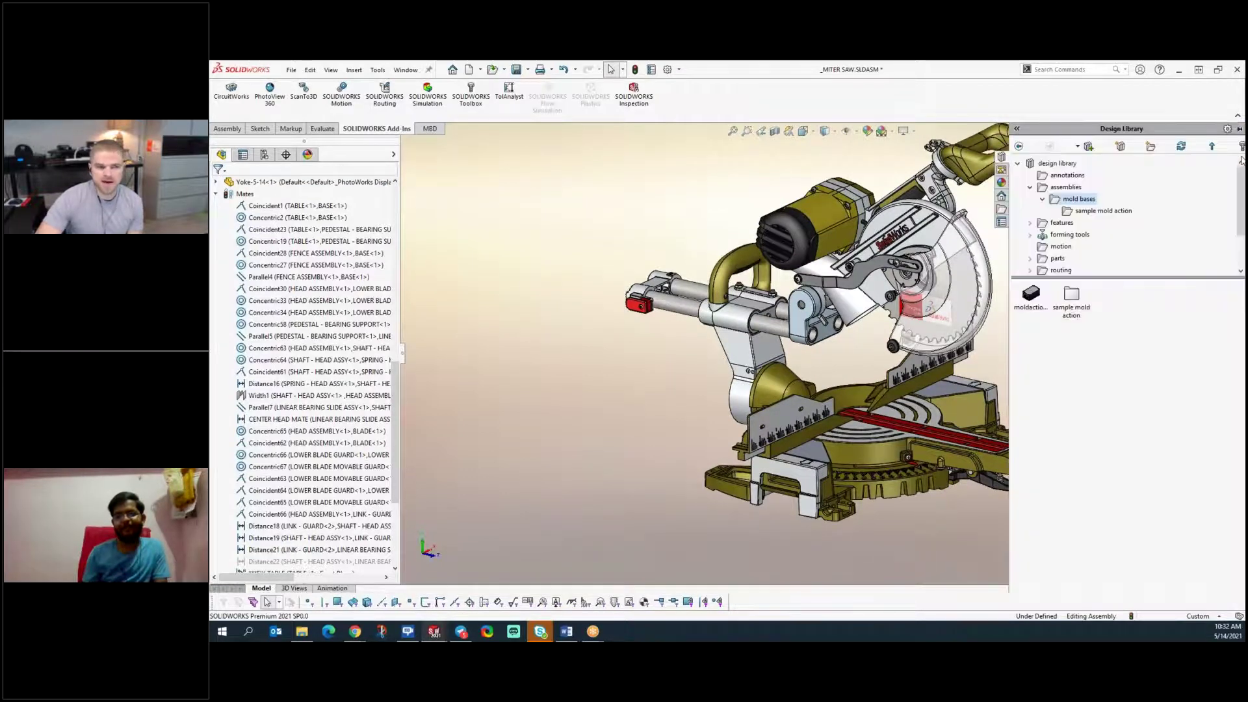
click(1067, 213)
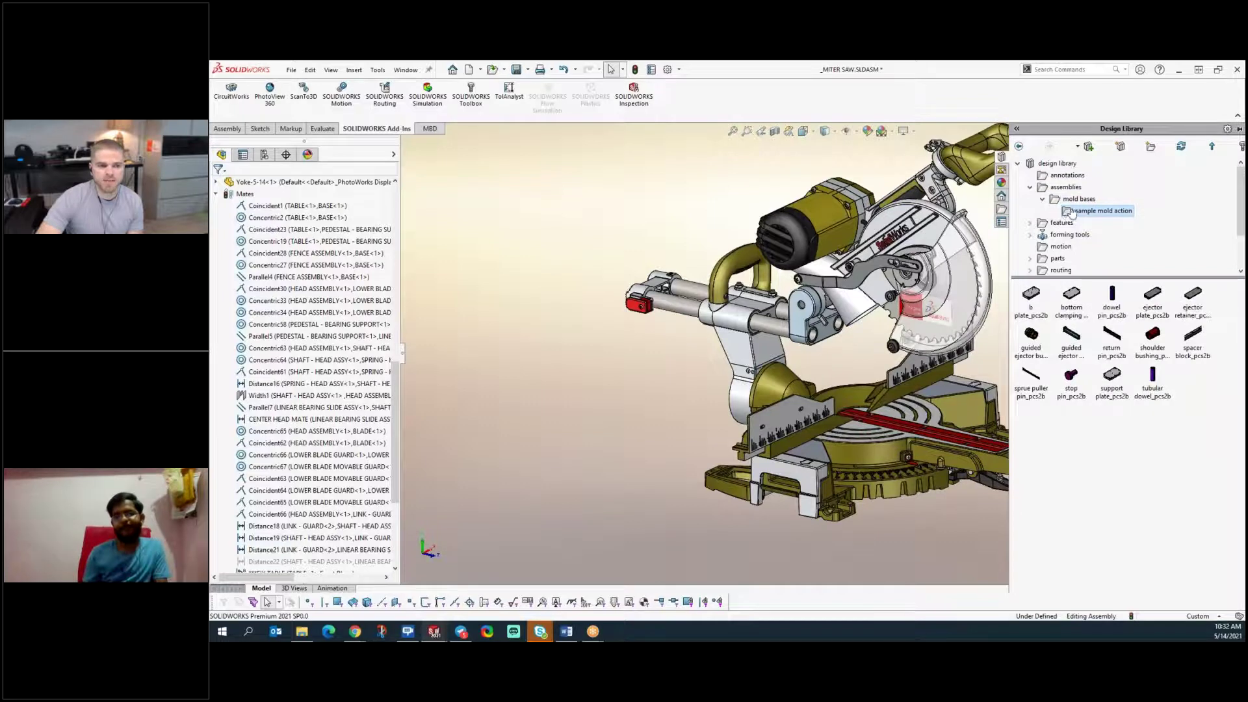
click(1078, 199)
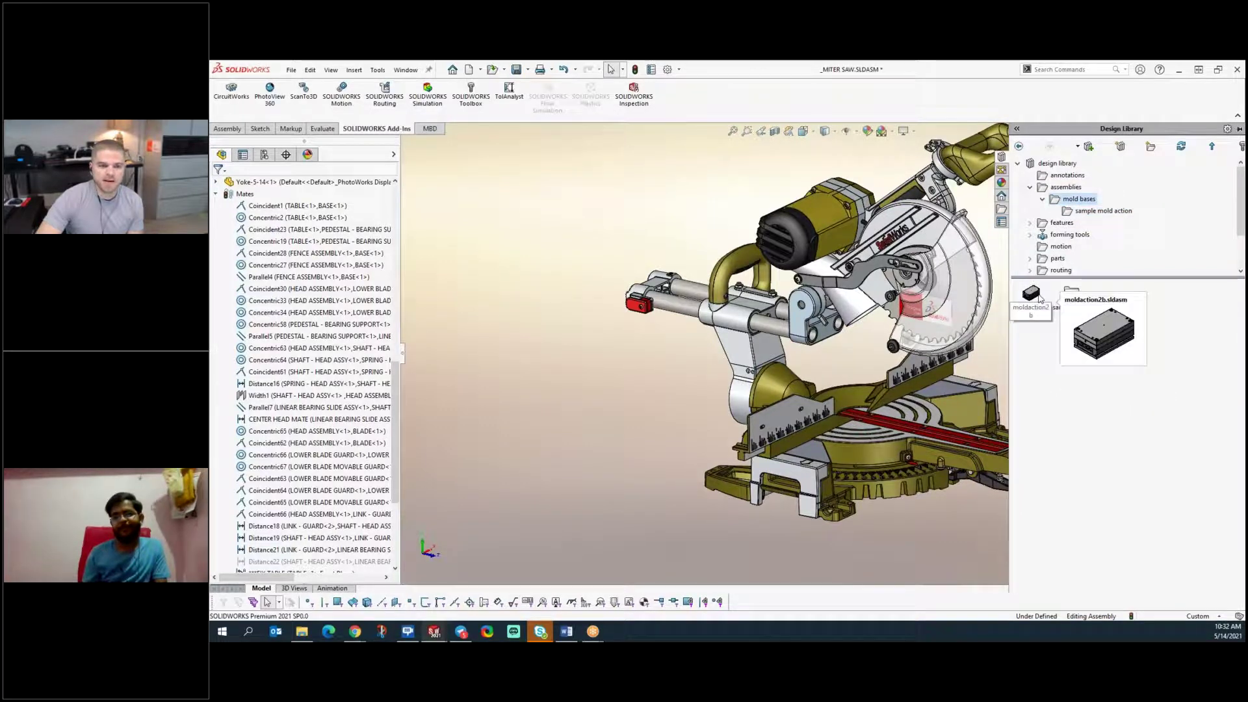
double_click(1039, 298)
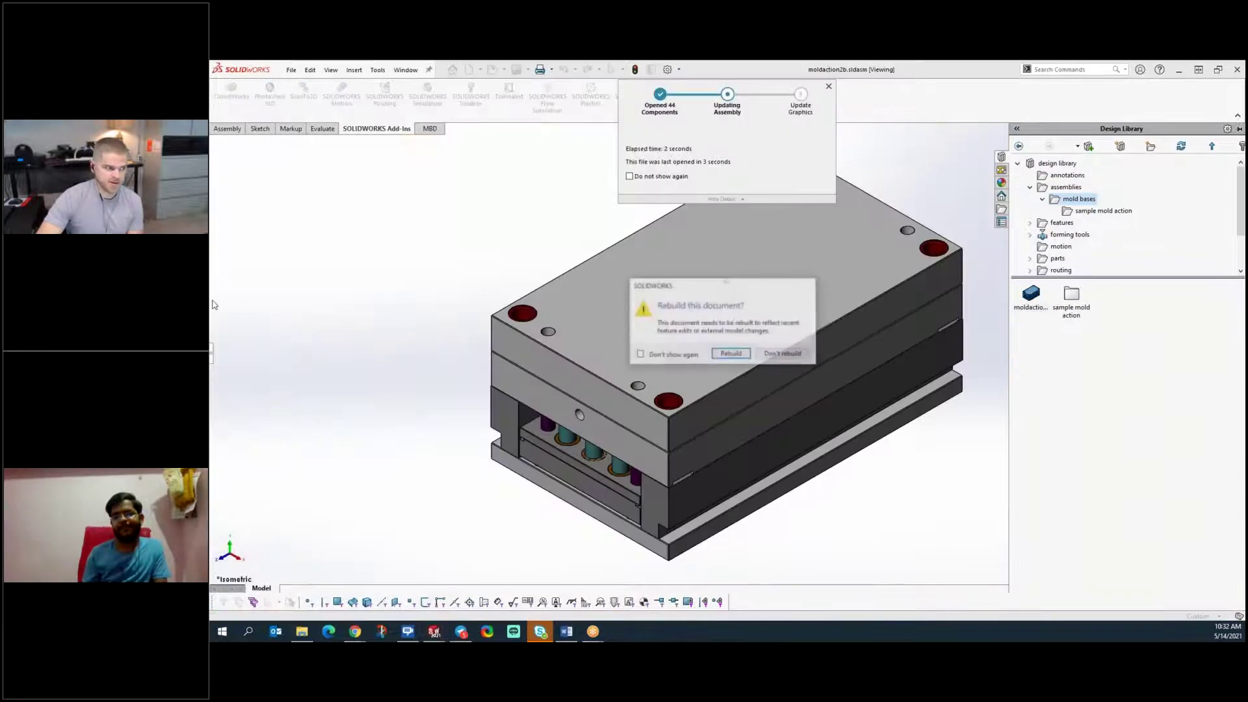
click(731, 354)
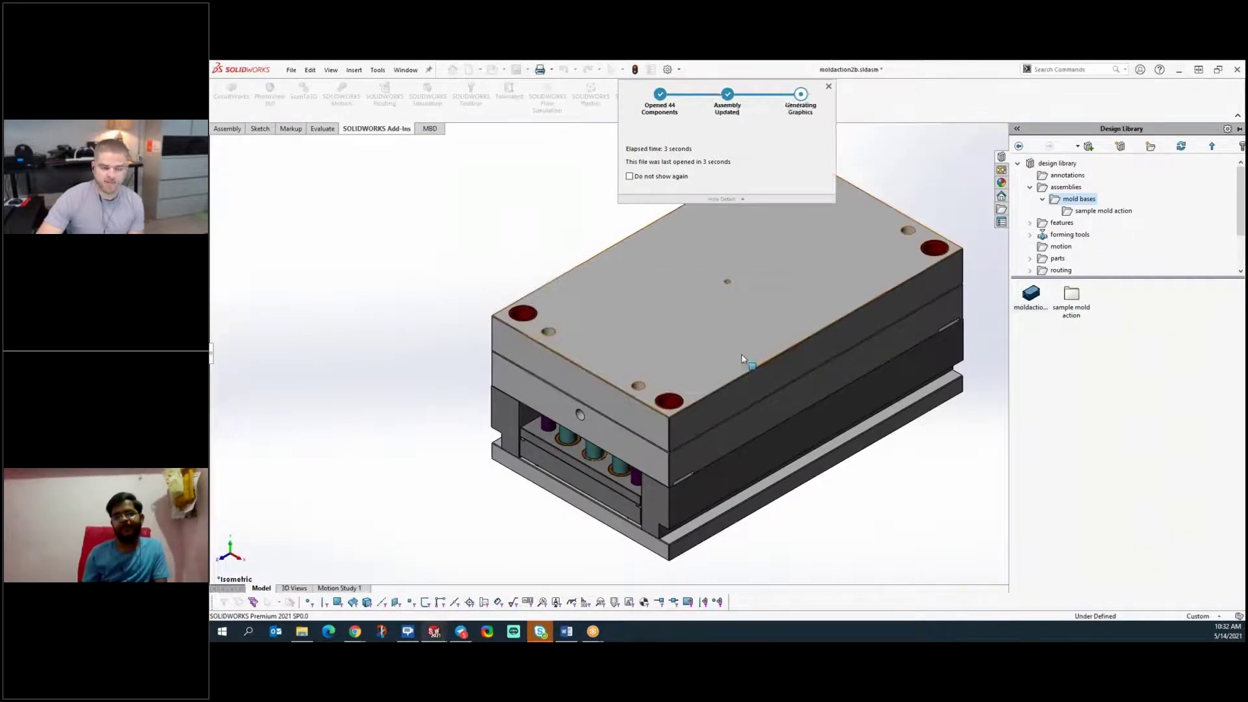
click(212, 356)
scroll(793, 364, up, 5)
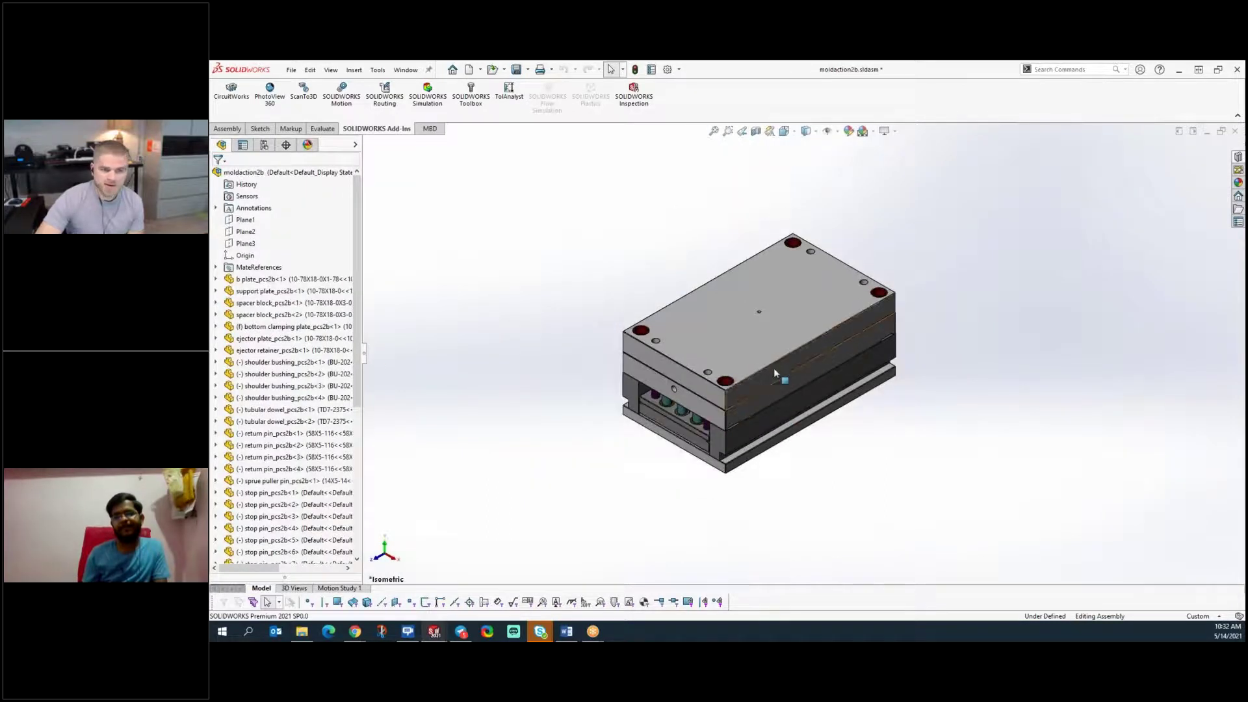
- Delete the b plate with its dependent mates from the mold assembly and inspect the support plate beneath it
click(777, 300)
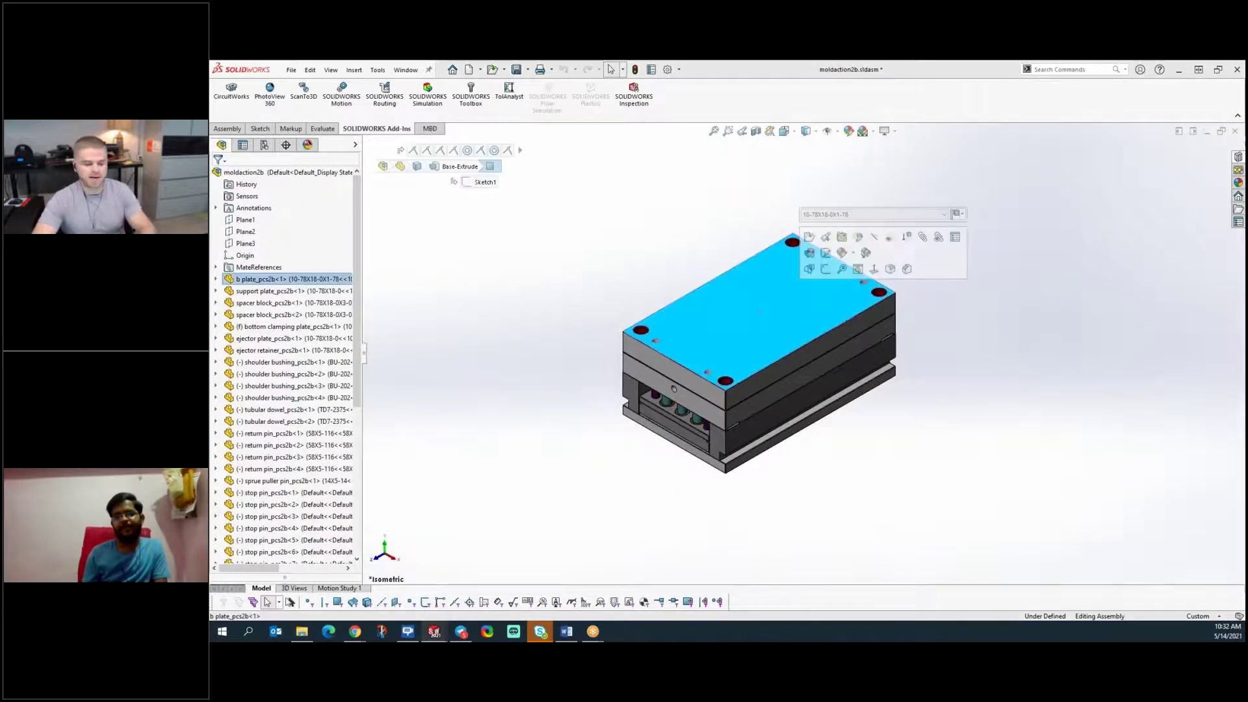
key(Delete)
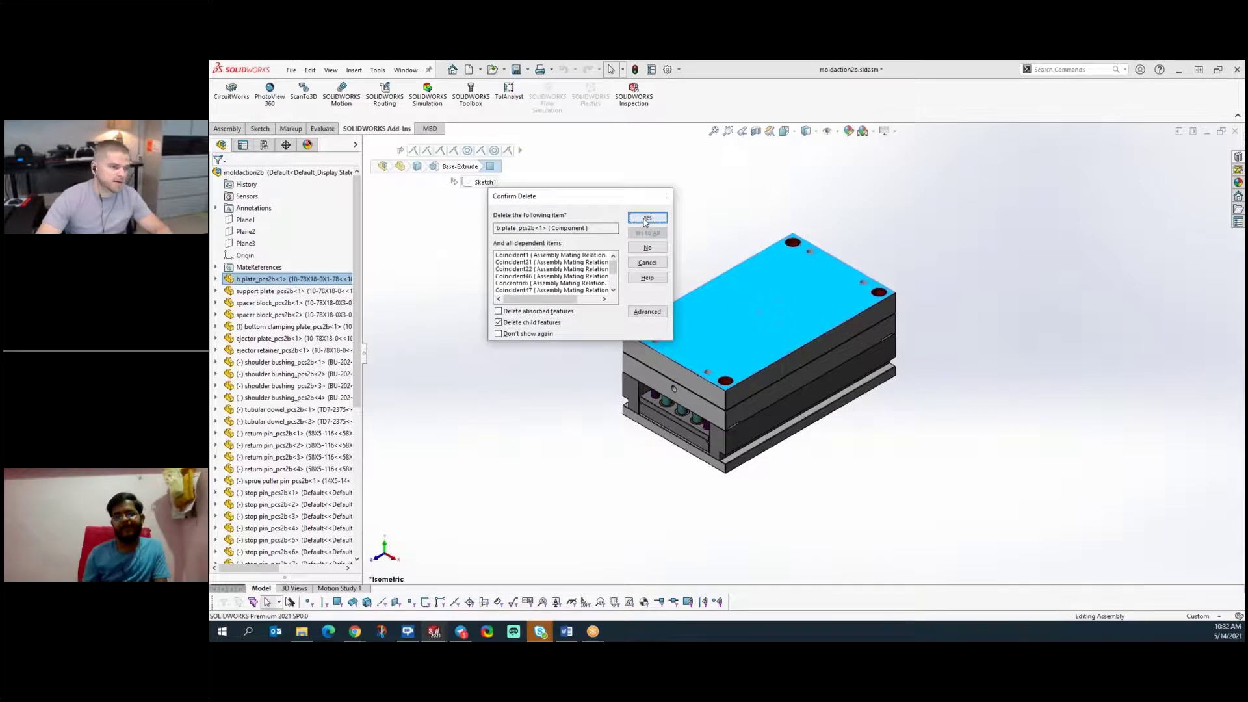
click(647, 219)
click(544, 152)
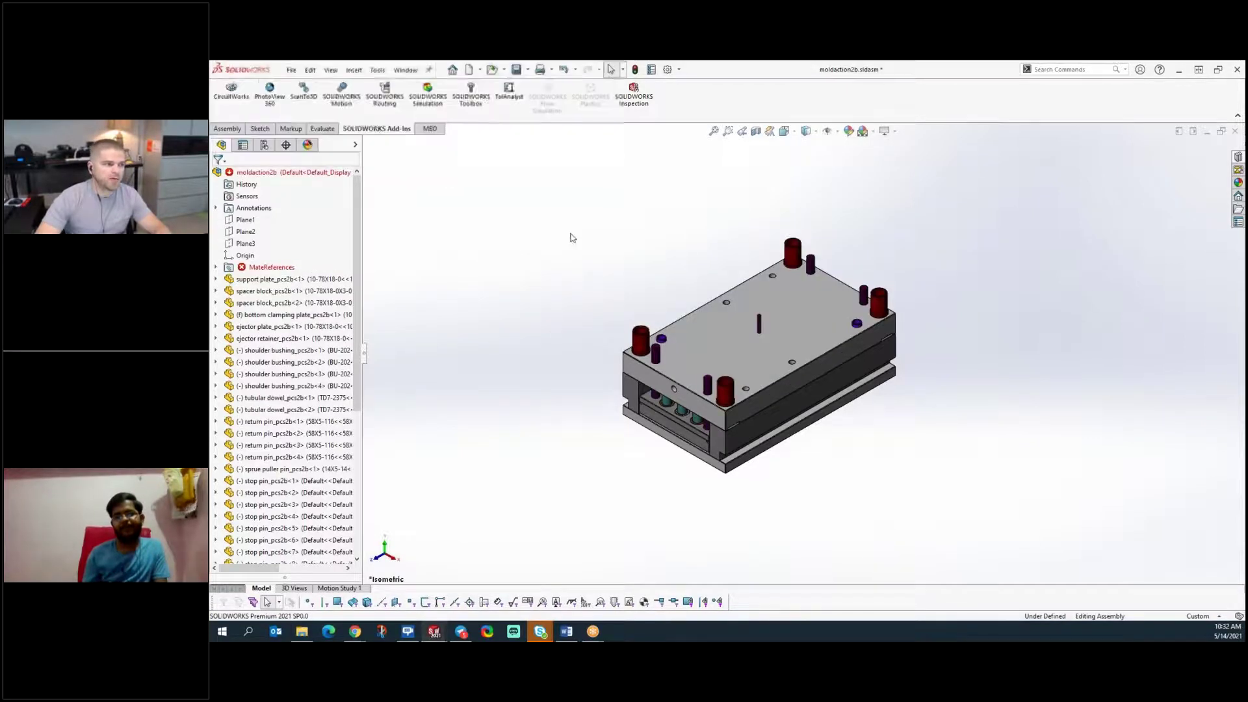
middle_drag(722, 383, 783, 483)
scroll(735, 369, down, 3)
click(745, 319)
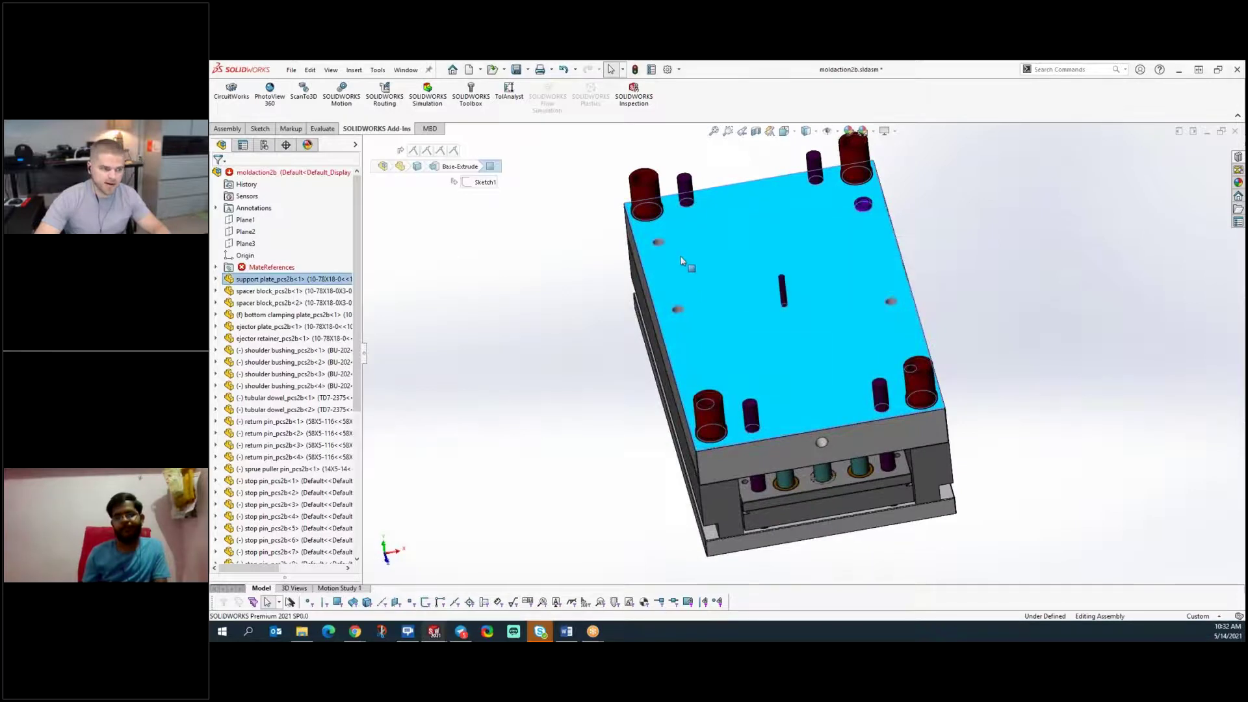
click(951, 326)
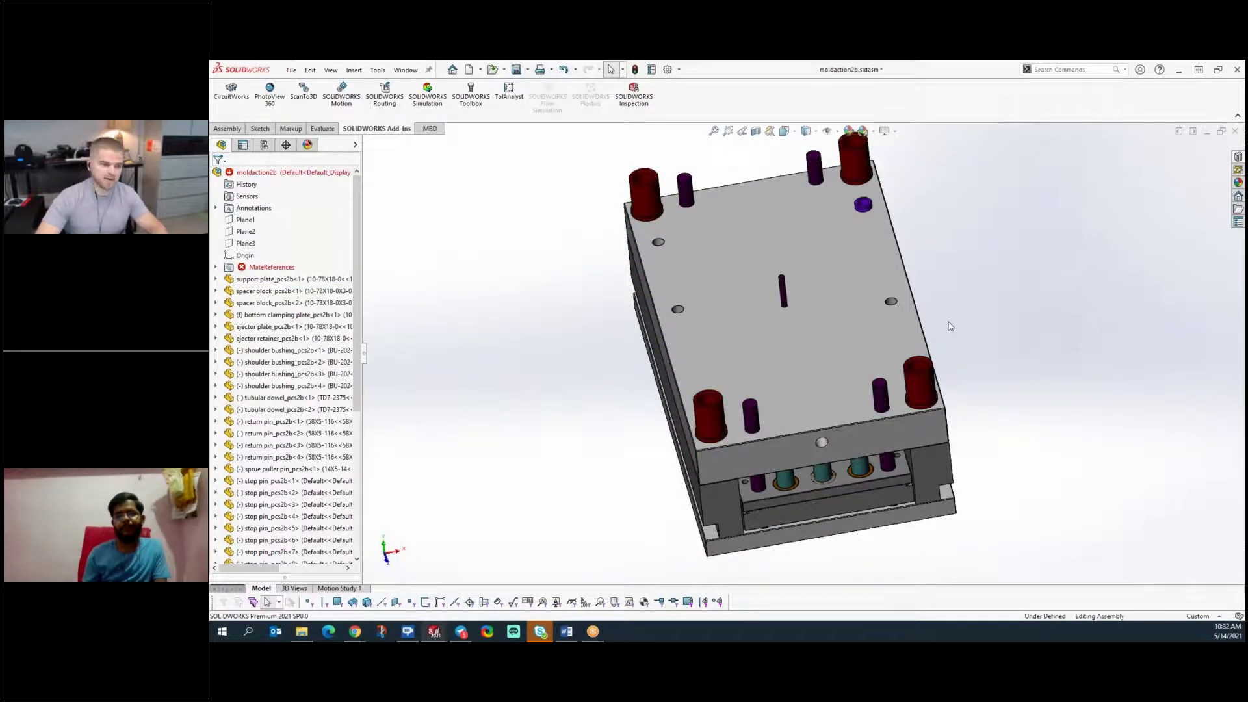
- Undo the deletion of the b plate in the mold assembly
key(ctrl+z)
scroll(1009, 425, up, 1)
middle_drag(1017, 420, 981, 382)
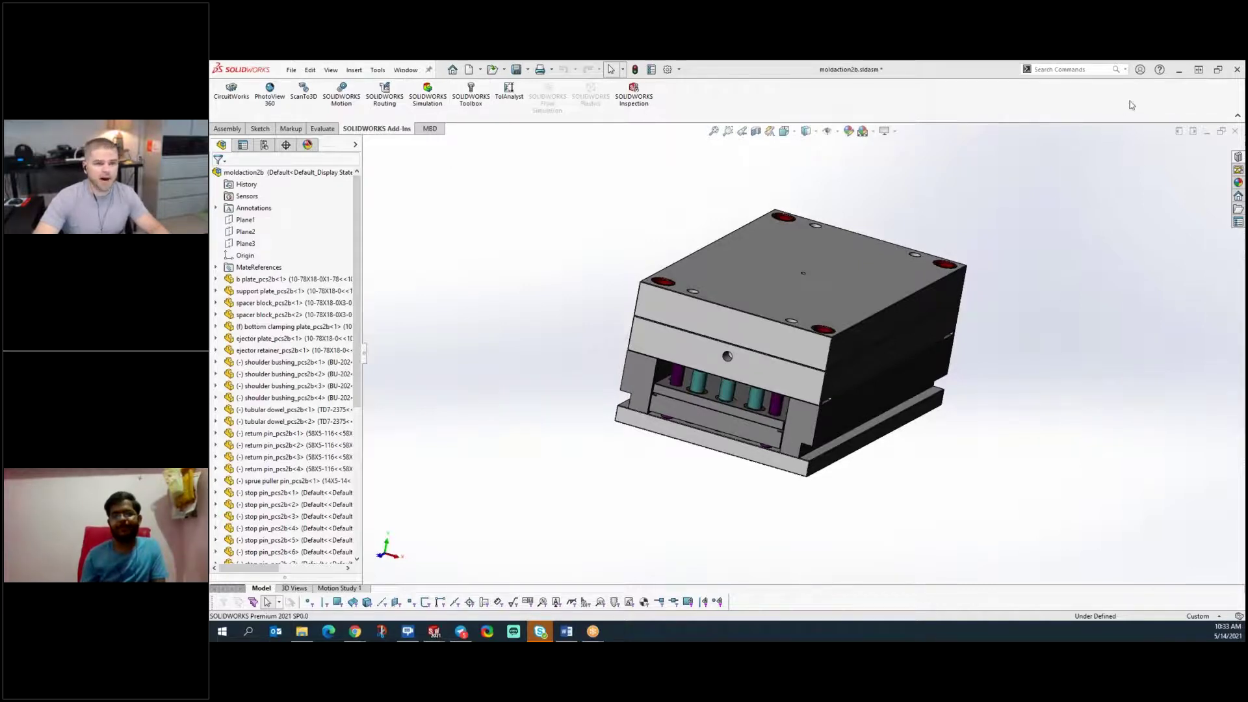
- Open the SOLIDWORKS Tutorials and resize the main program window so it sits beside them
click(1160, 70)
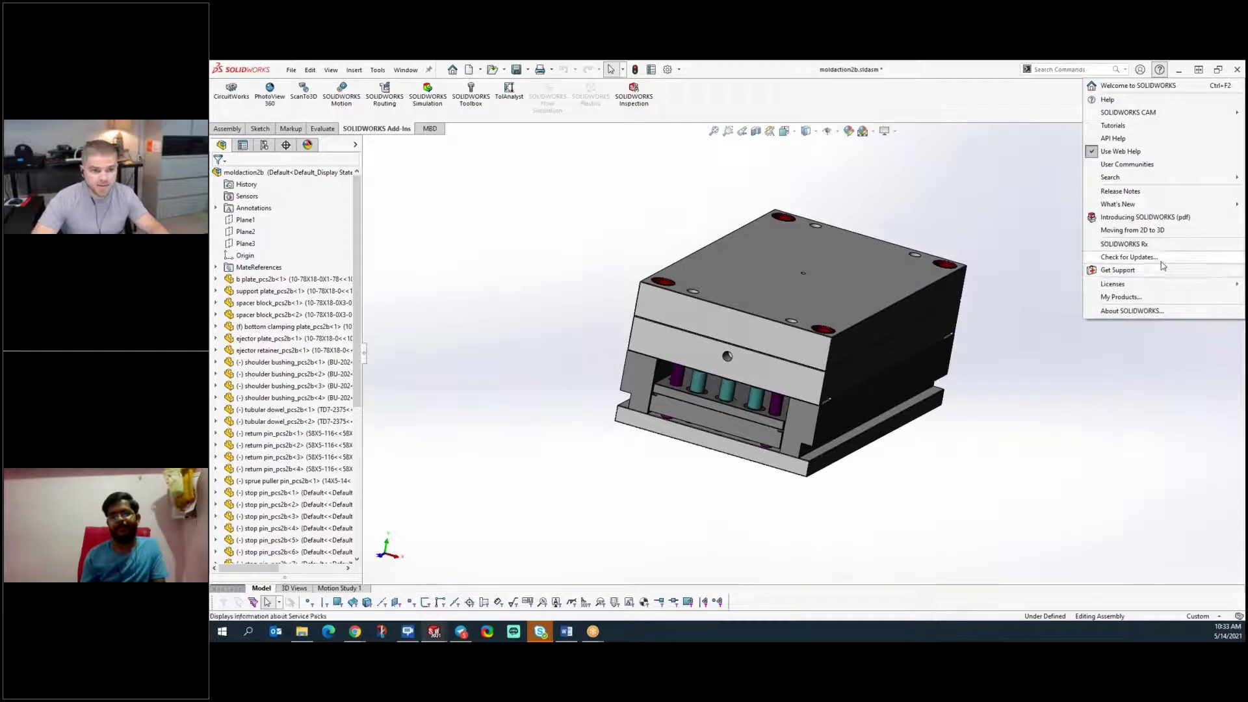
click(1154, 128)
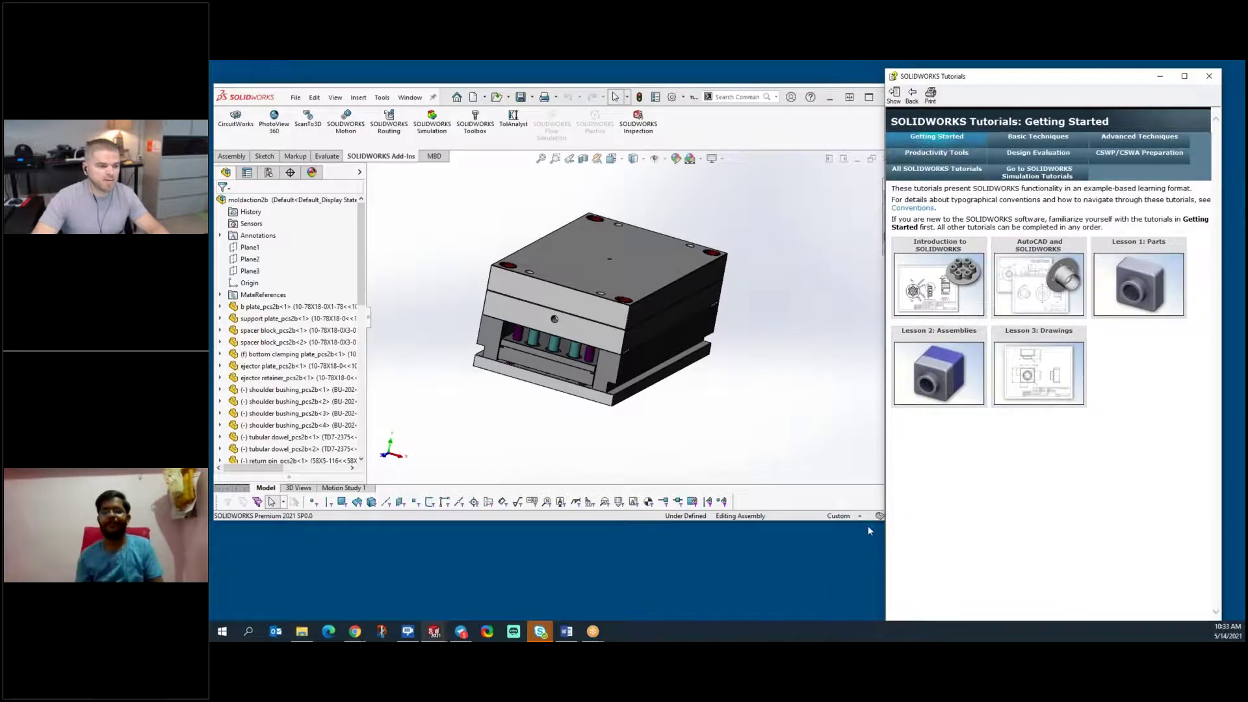
drag(802, 520, 803, 564)
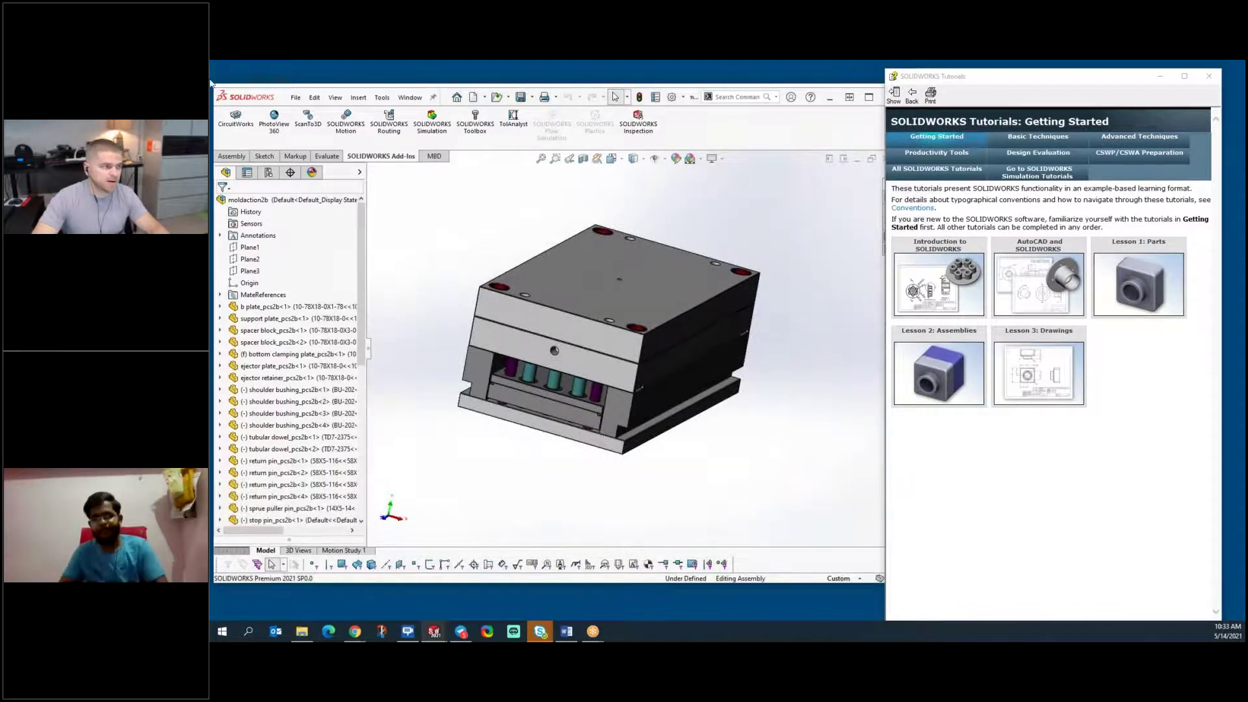
drag(212, 99, 247, 108)
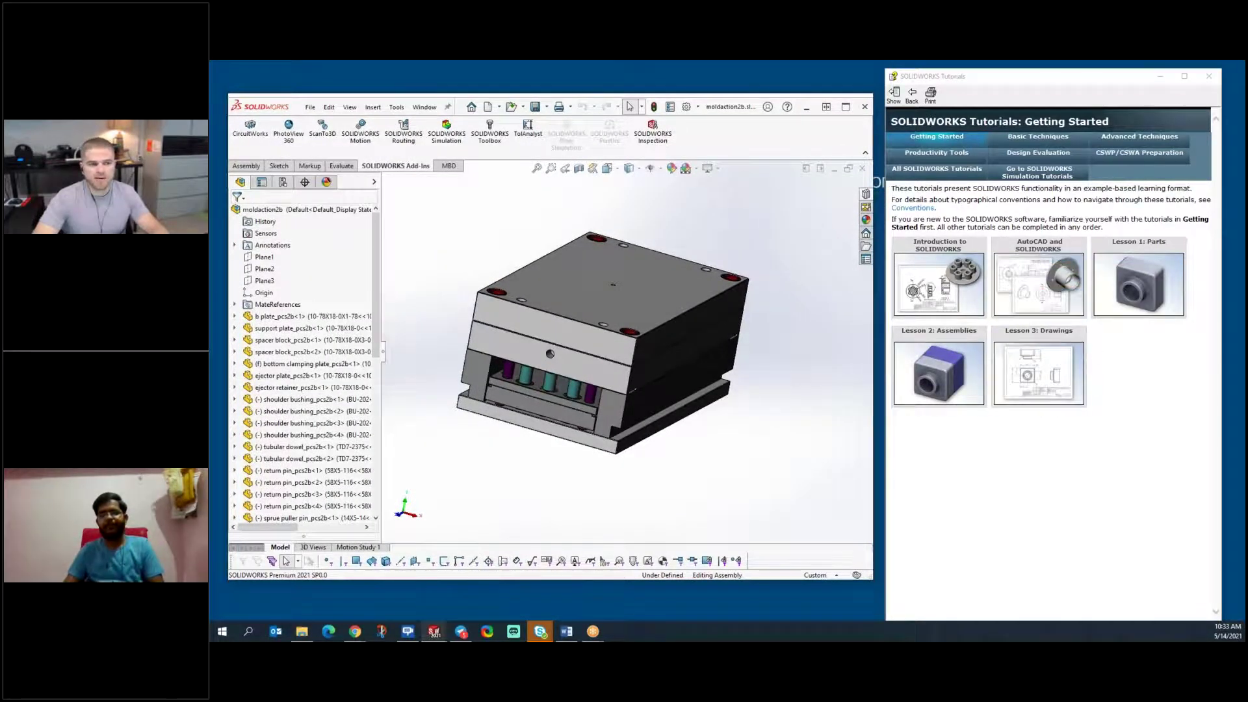
- Open the Advanced Design tutorial from the Advanced Techniques set and go to its Creating the Basic Hinge Part topic
click(1137, 138)
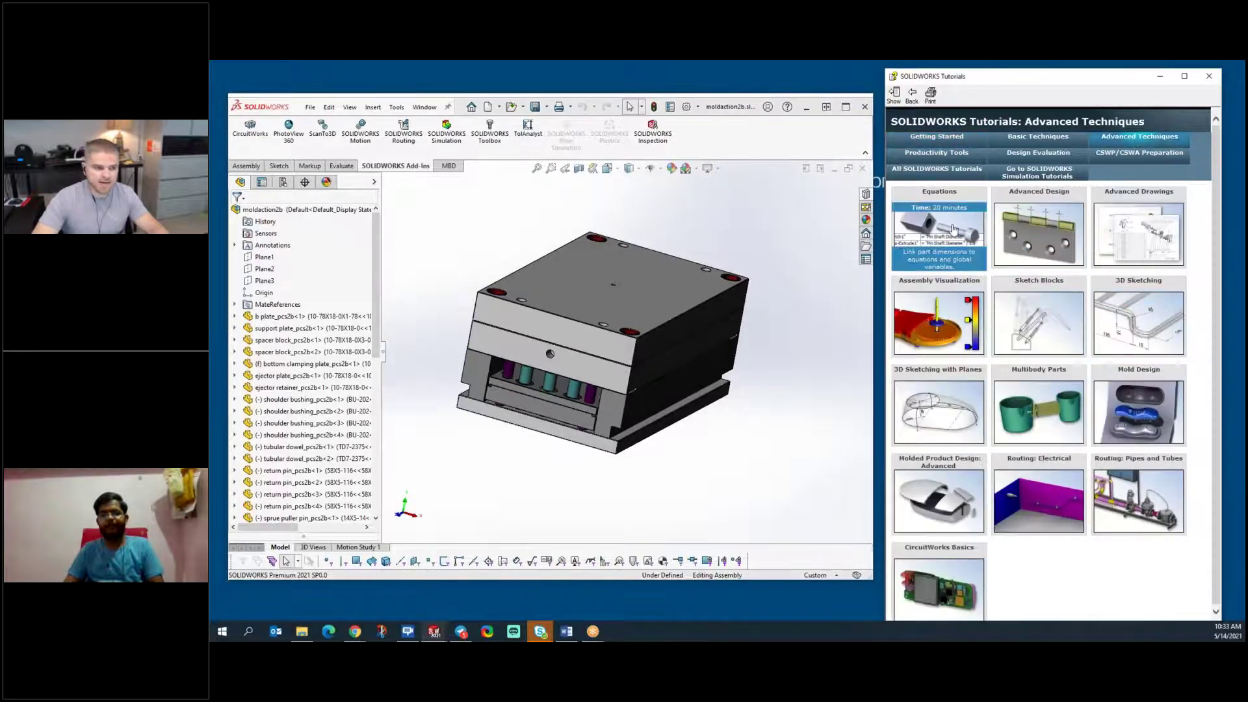
click(1057, 238)
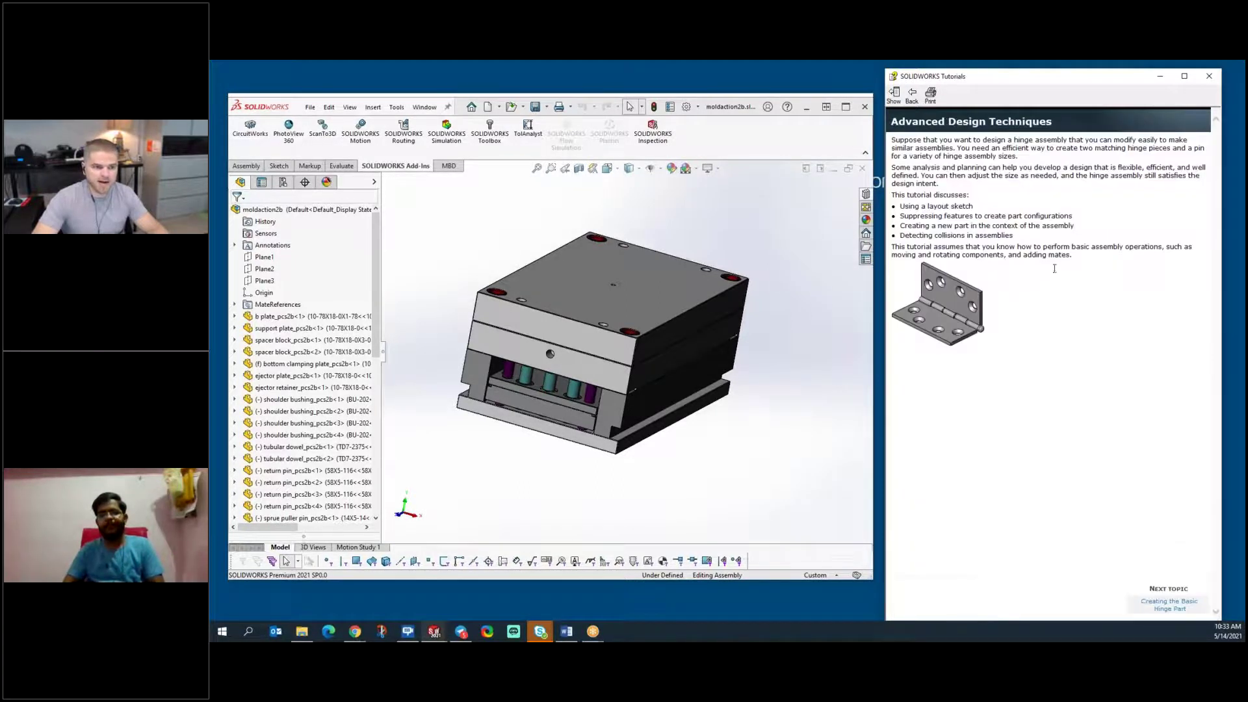
click(1144, 602)
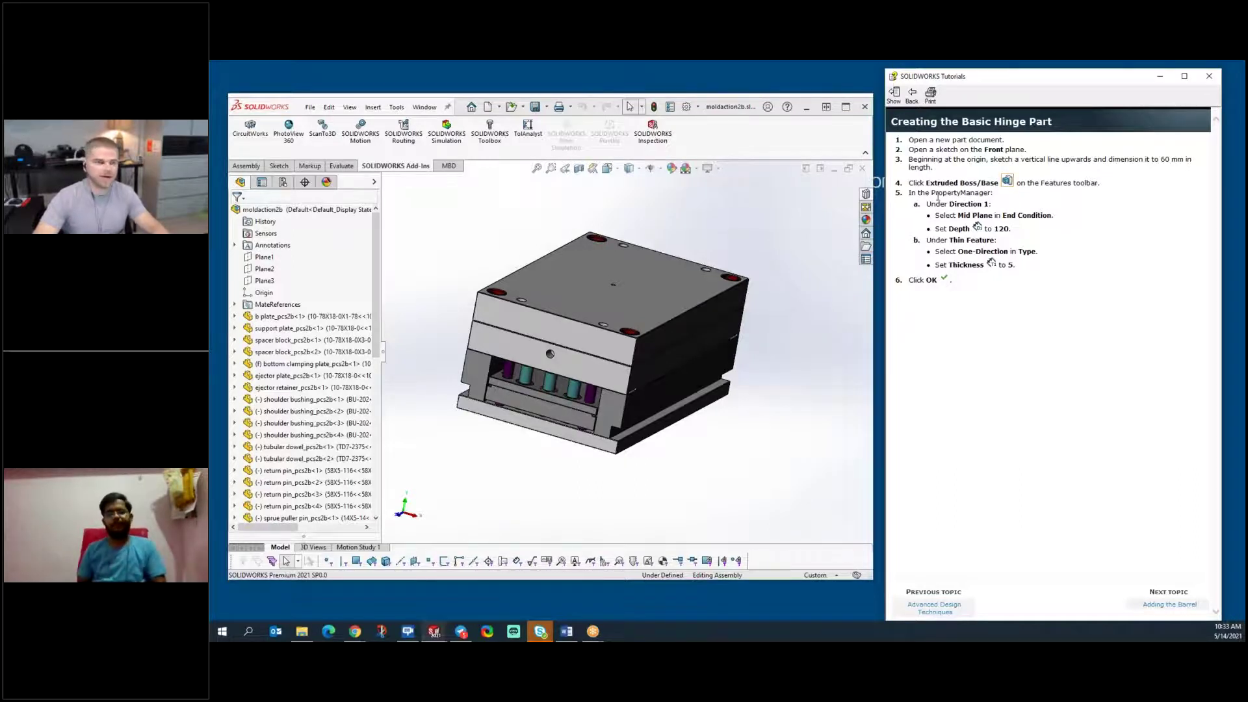
- Switch to the Yoke-5-14 part and have the hinge tutorial point out the Extruded Boss/Base command
click(488, 225)
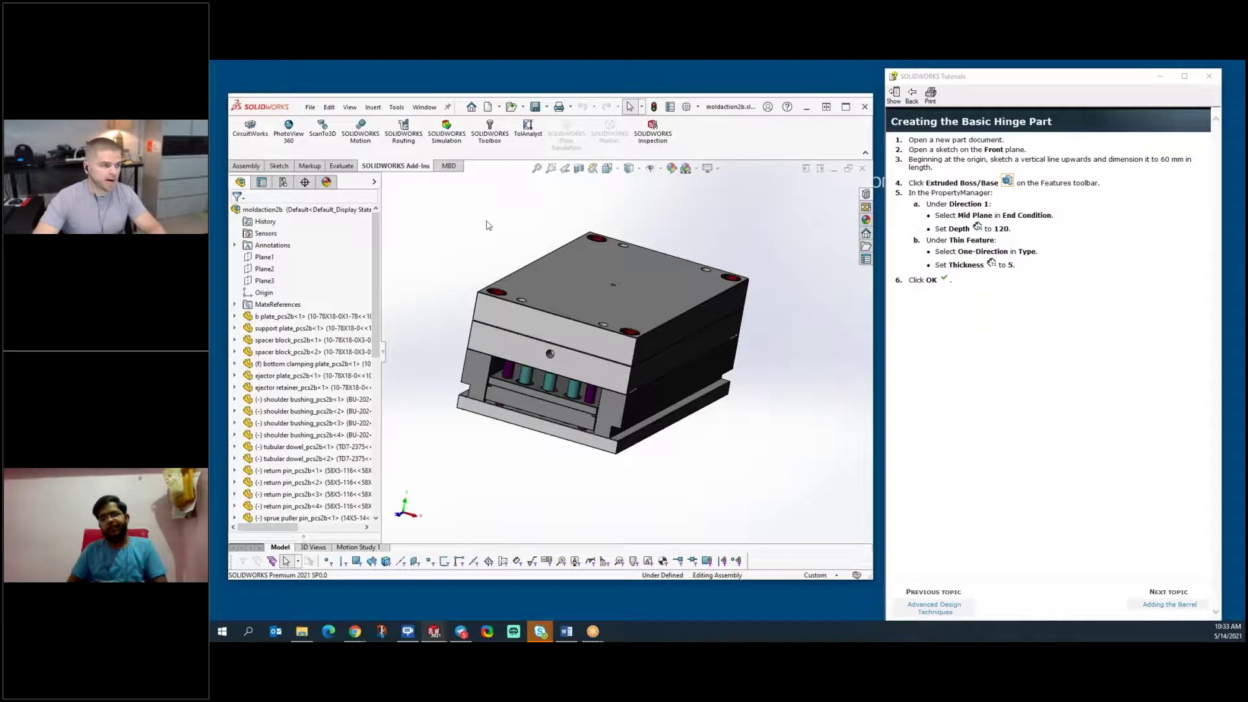
key(ctrl+Tab)
click(598, 303)
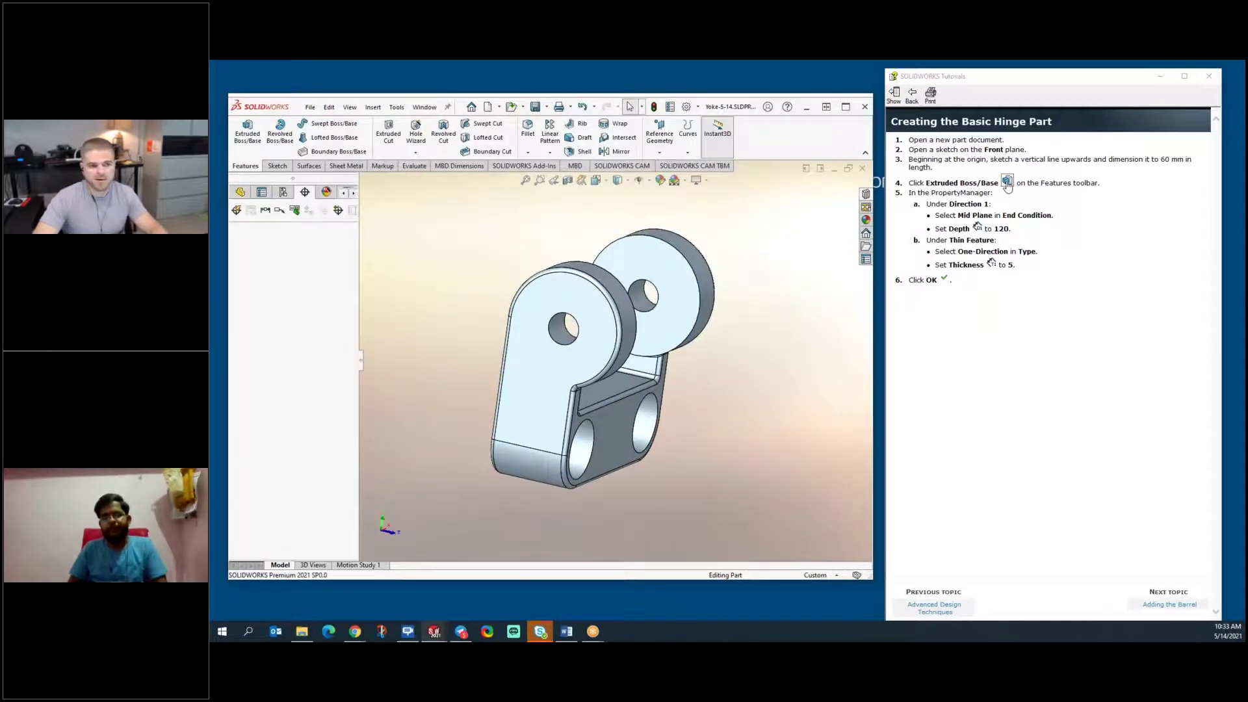
click(1007, 184)
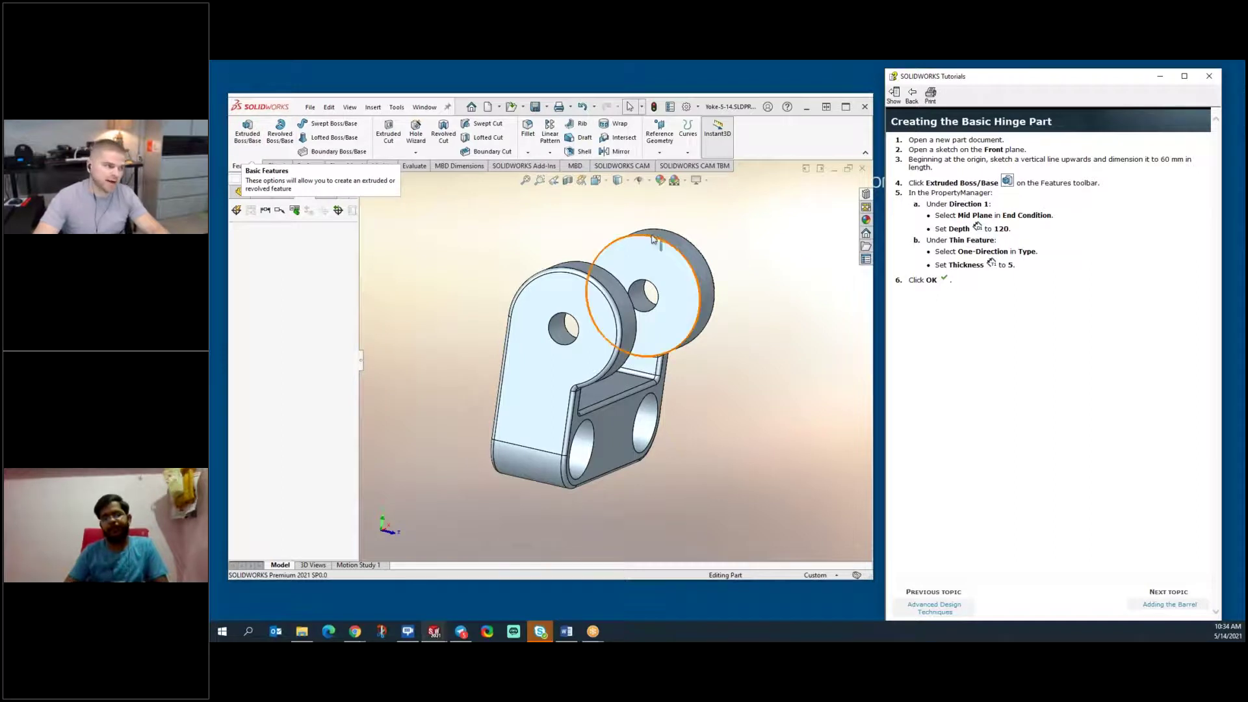
- Close the hinge topic, reopen the SOLIDWORKS Tutorials beside the main window and show the list of all tutorials
click(1209, 85)
click(787, 106)
click(872, 168)
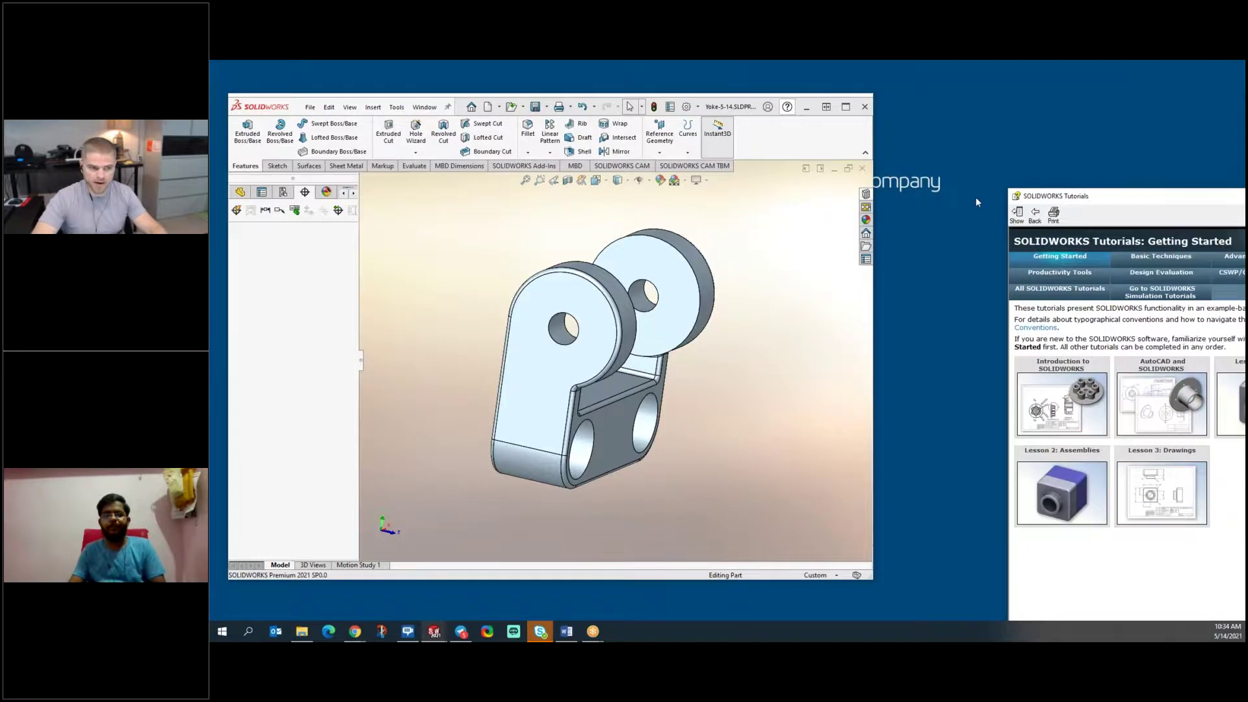
drag(1051, 76, 1051, 110)
click(959, 209)
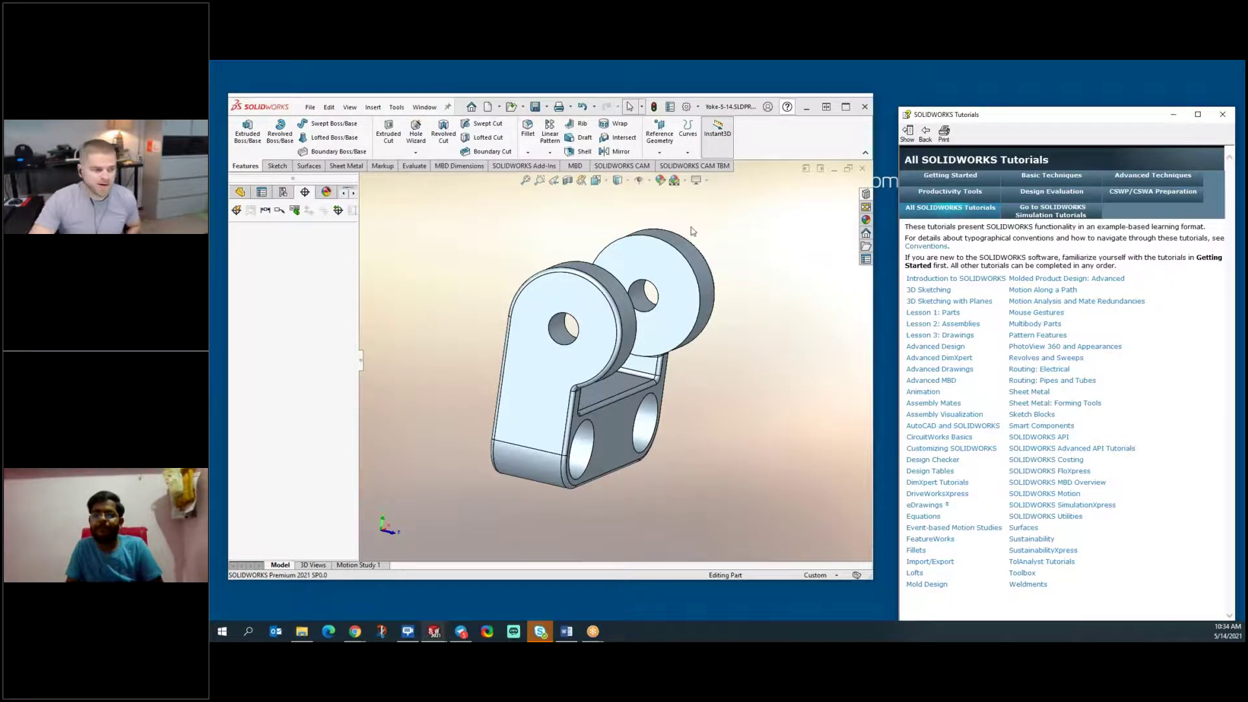
- Maximize the main SOLIDWORKS window and close the tutorials
click(846, 107)
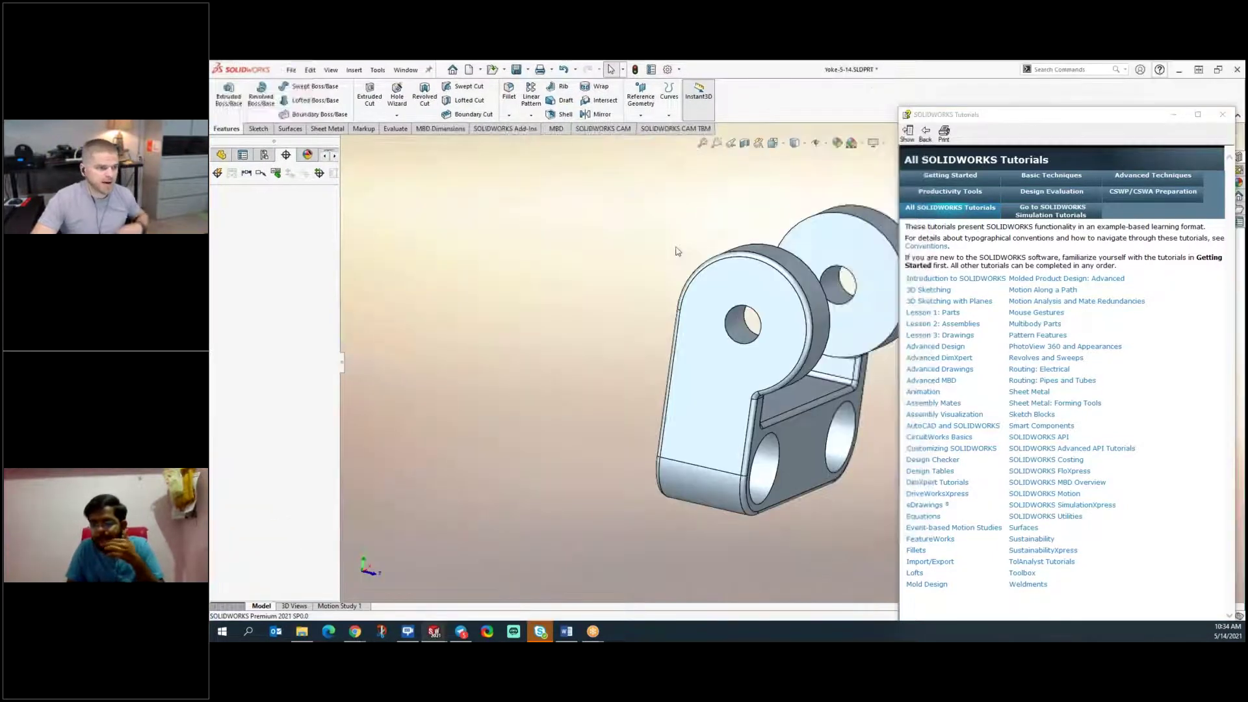
click(1222, 117)
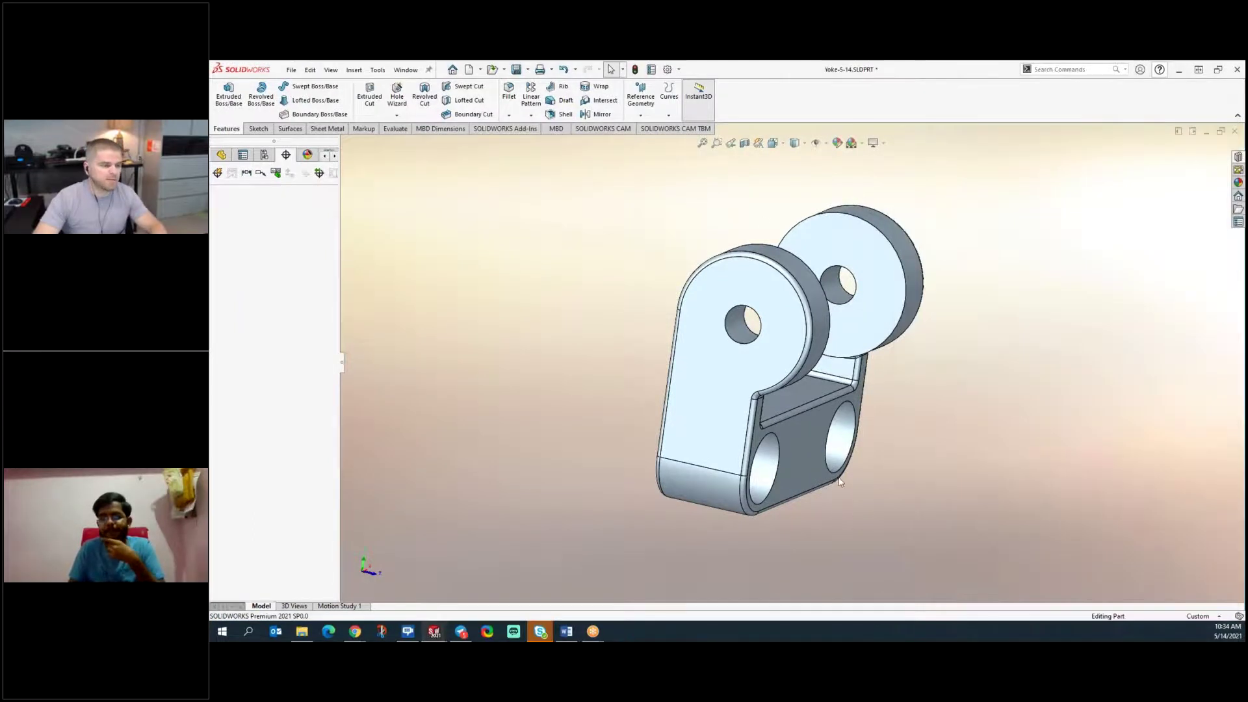
- Find the toleranced 80 mm hole spacing in the Yoke-5-14 drawing and display the yoke's dimensions in the miter saw assembly
key(ctrl+Tab)
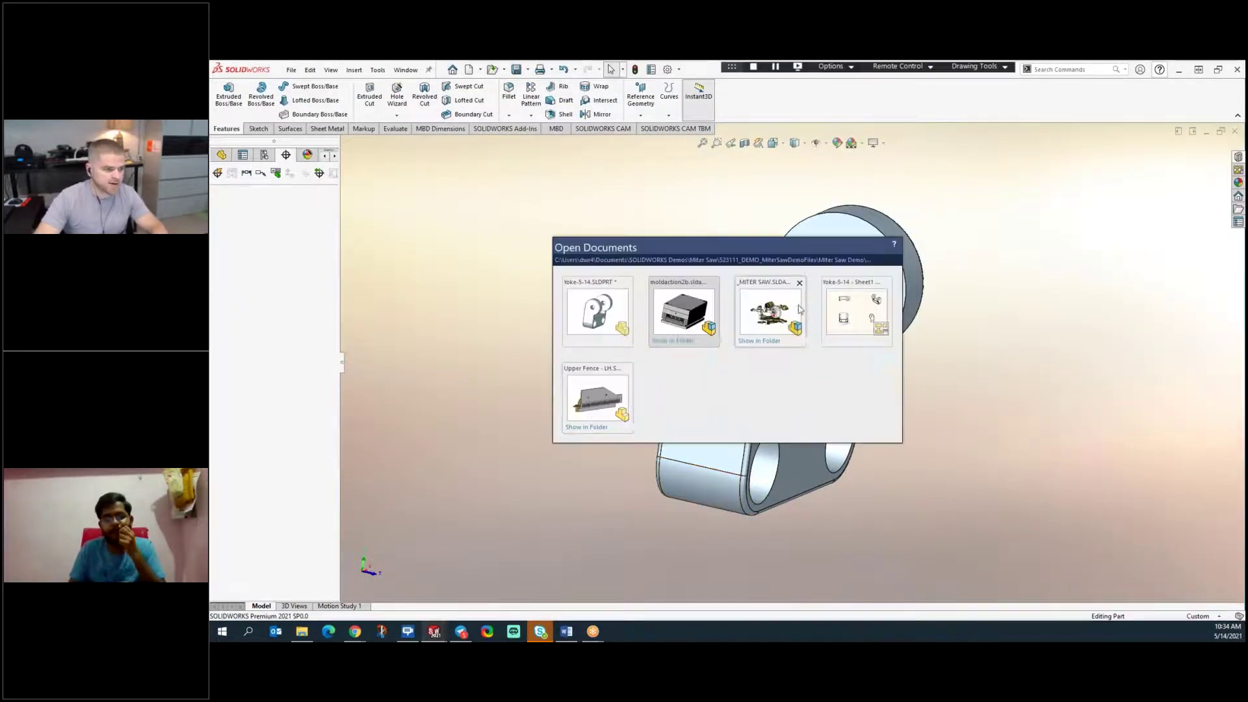
scroll(754, 416, down, 4)
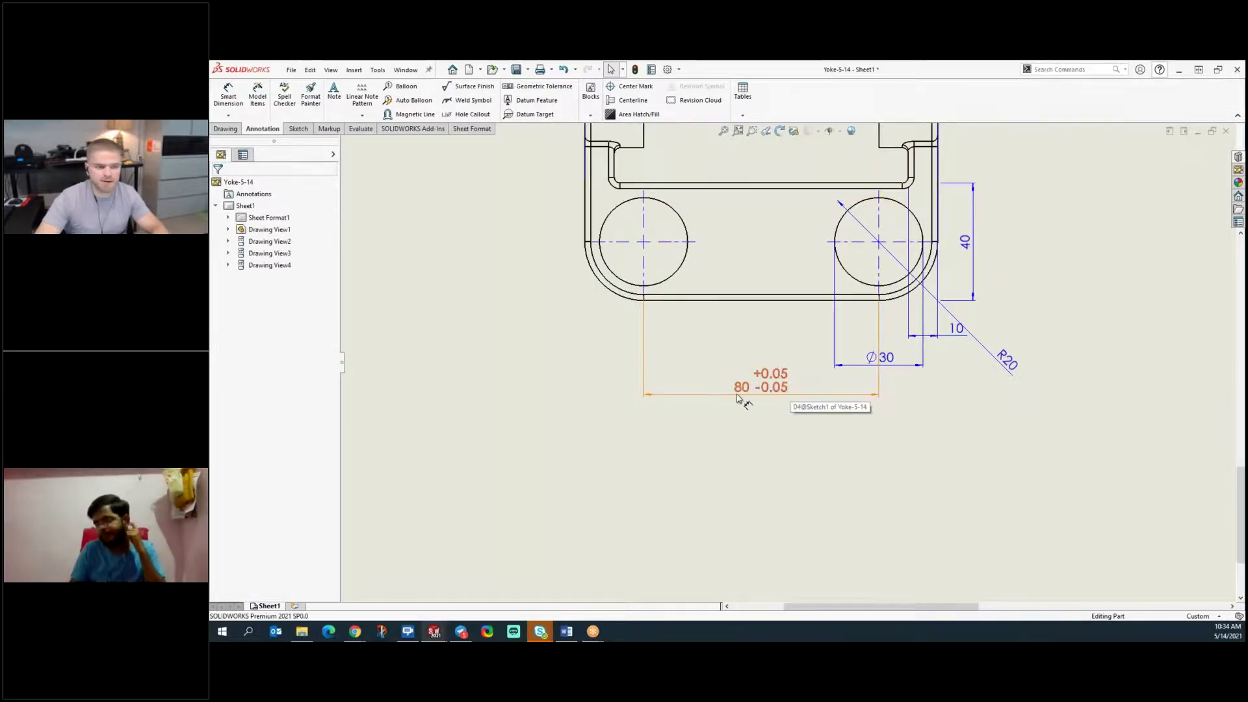
key(ctrl+Tab)
click(857, 312)
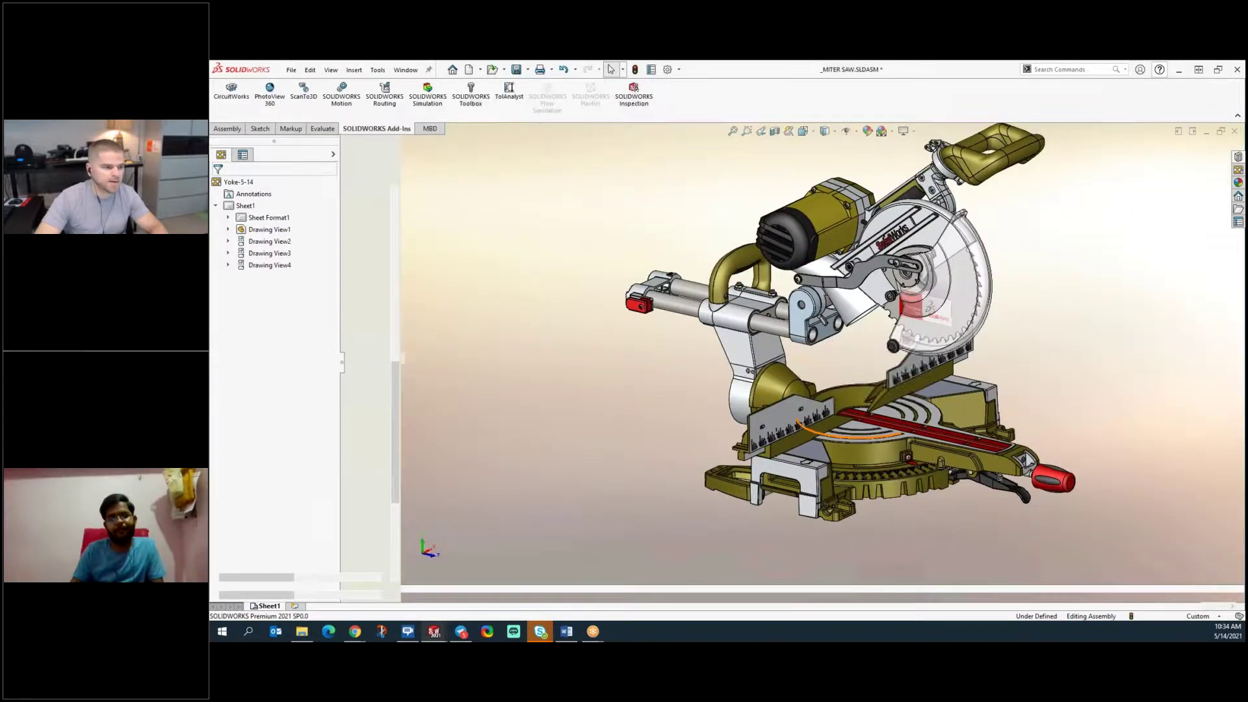
scroll(845, 337, down, 9)
click(765, 336)
double_click(765, 333)
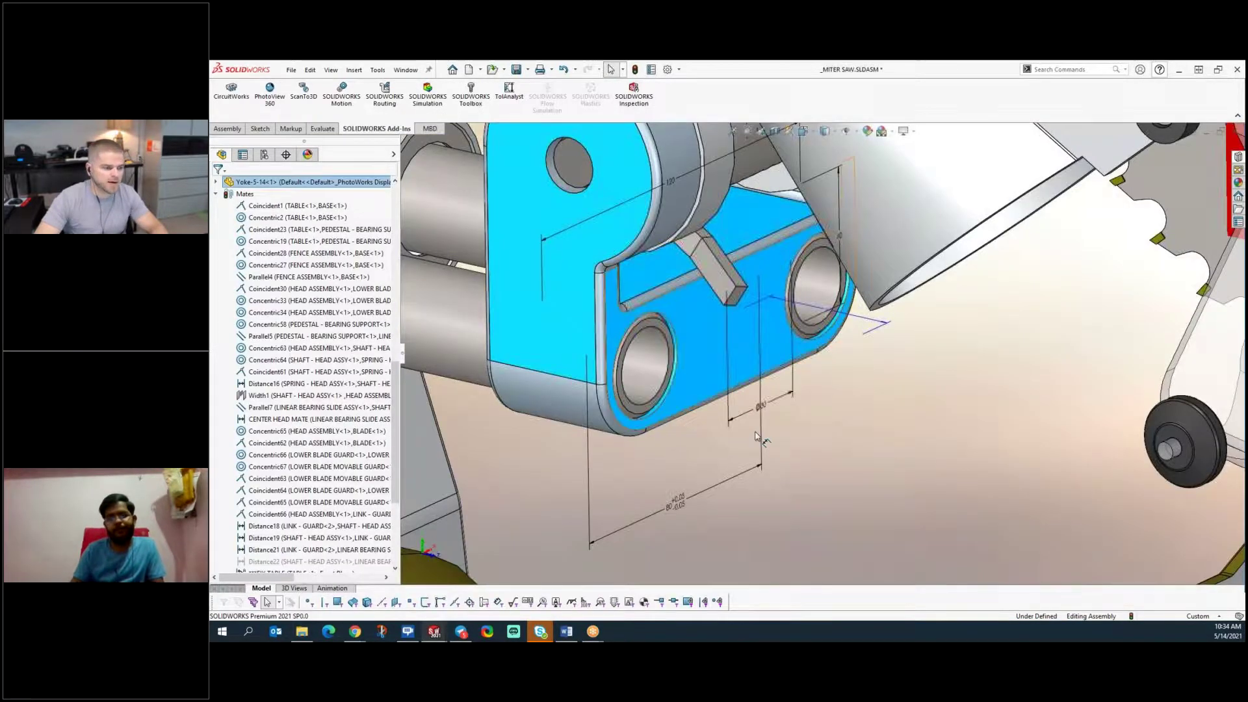
- Examine the tolerance settings of the yoke's 80 mm hole-spacing dimension in the assembly and close its properties
click(679, 509)
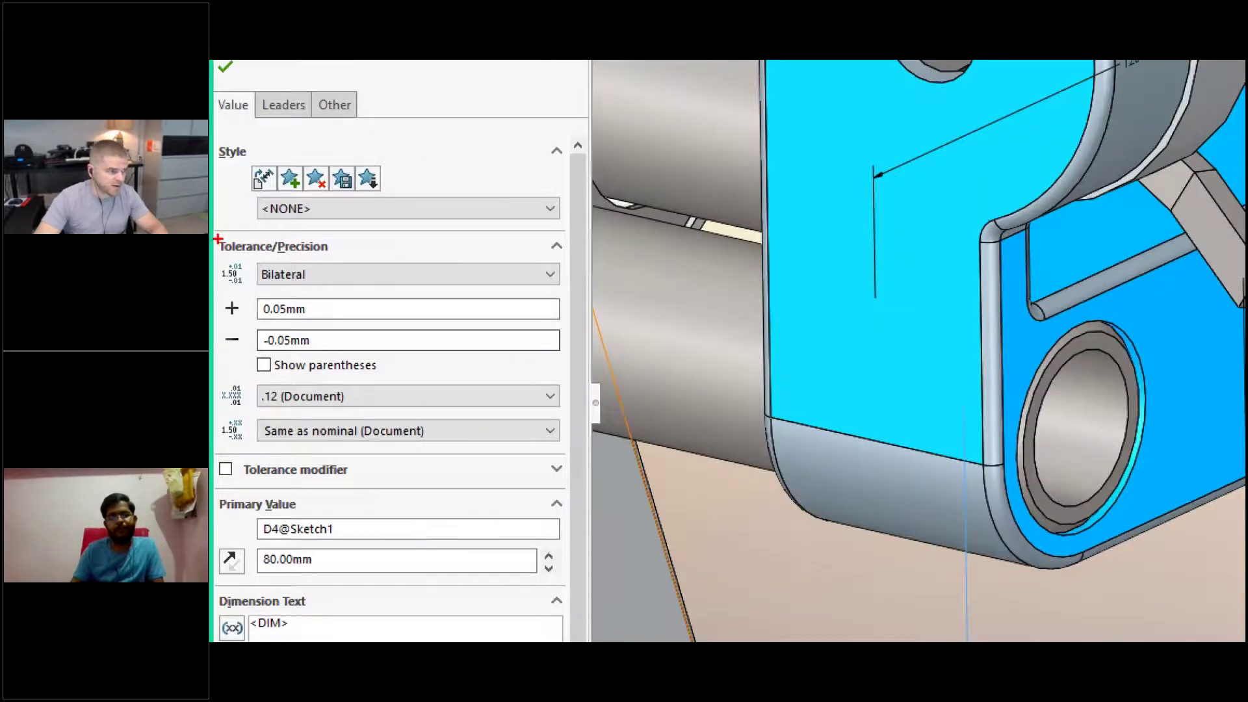
drag(218, 239, 234, 148)
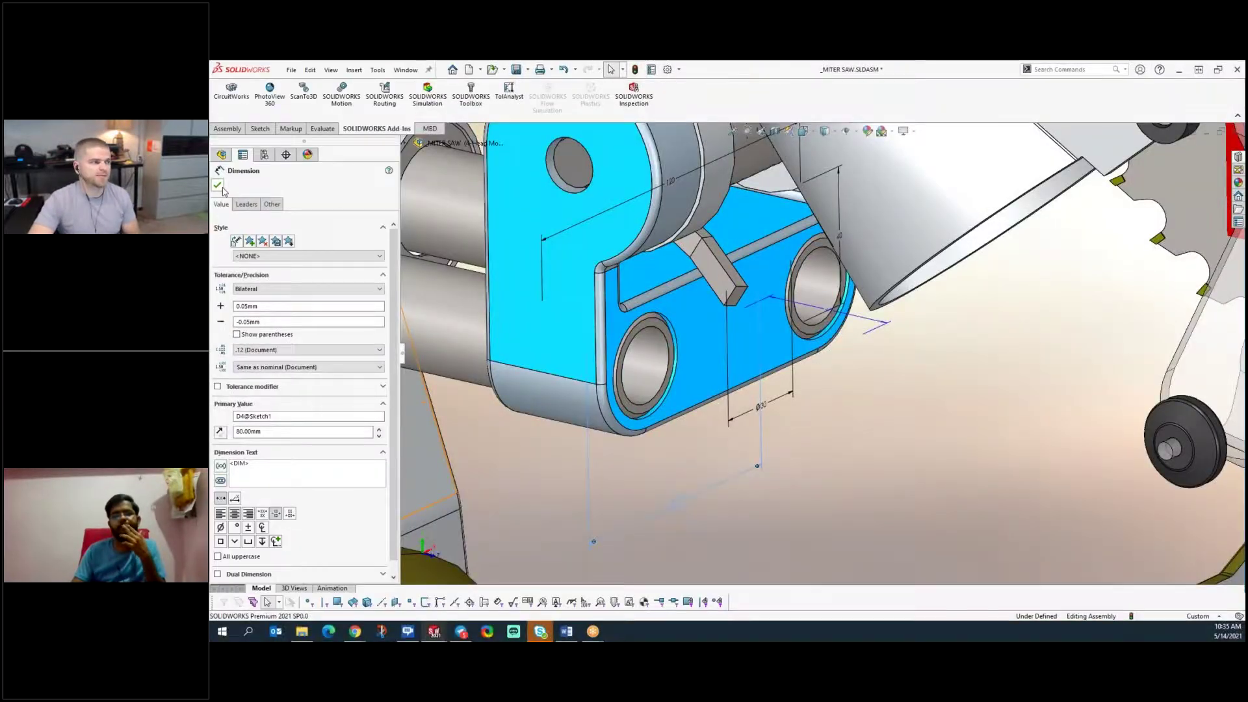
click(218, 186)
key(f)
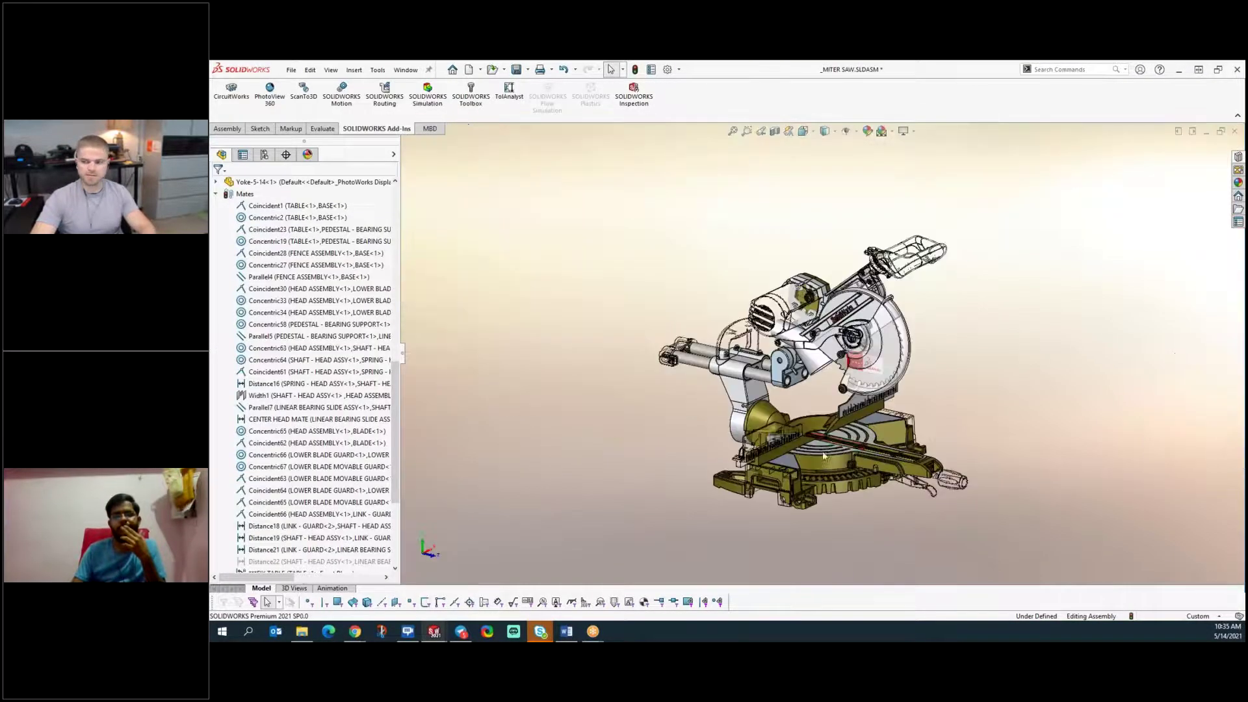
middle_drag(1072, 360, 1087, 371)
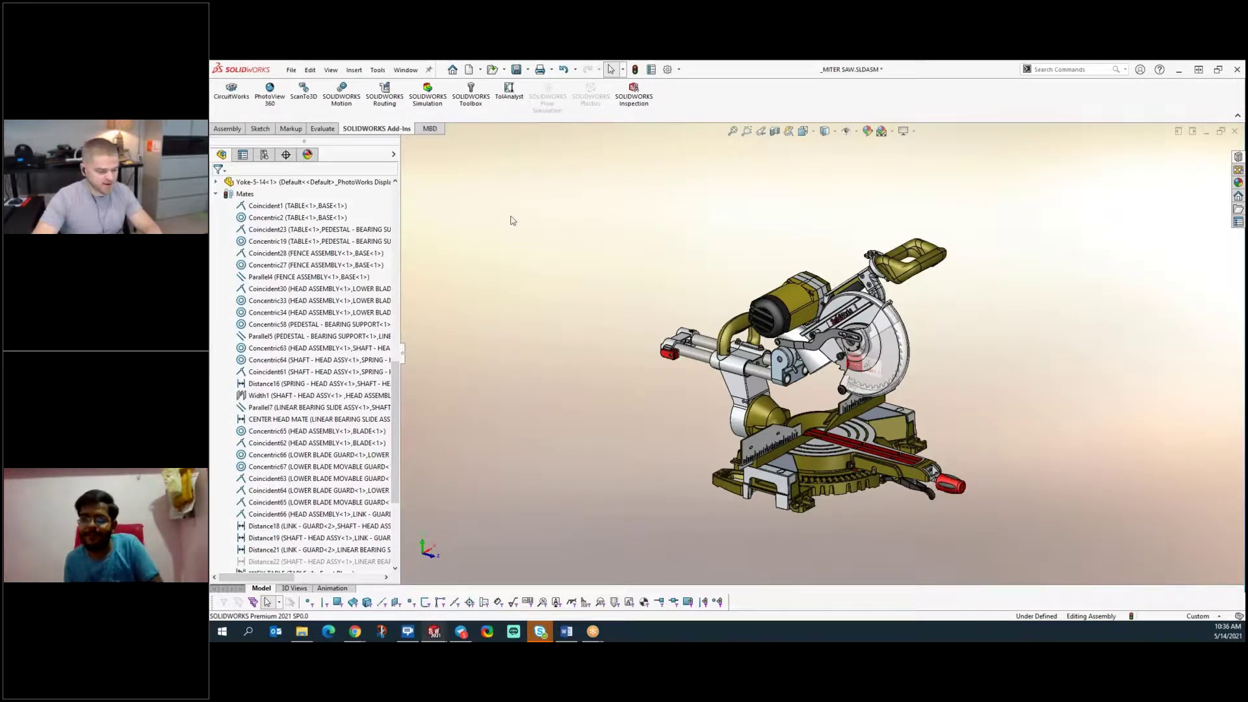
- Start a new sketch on the outer side face of a yoke arm in the Yoke-5-14 part
key(ctrl+Tab)
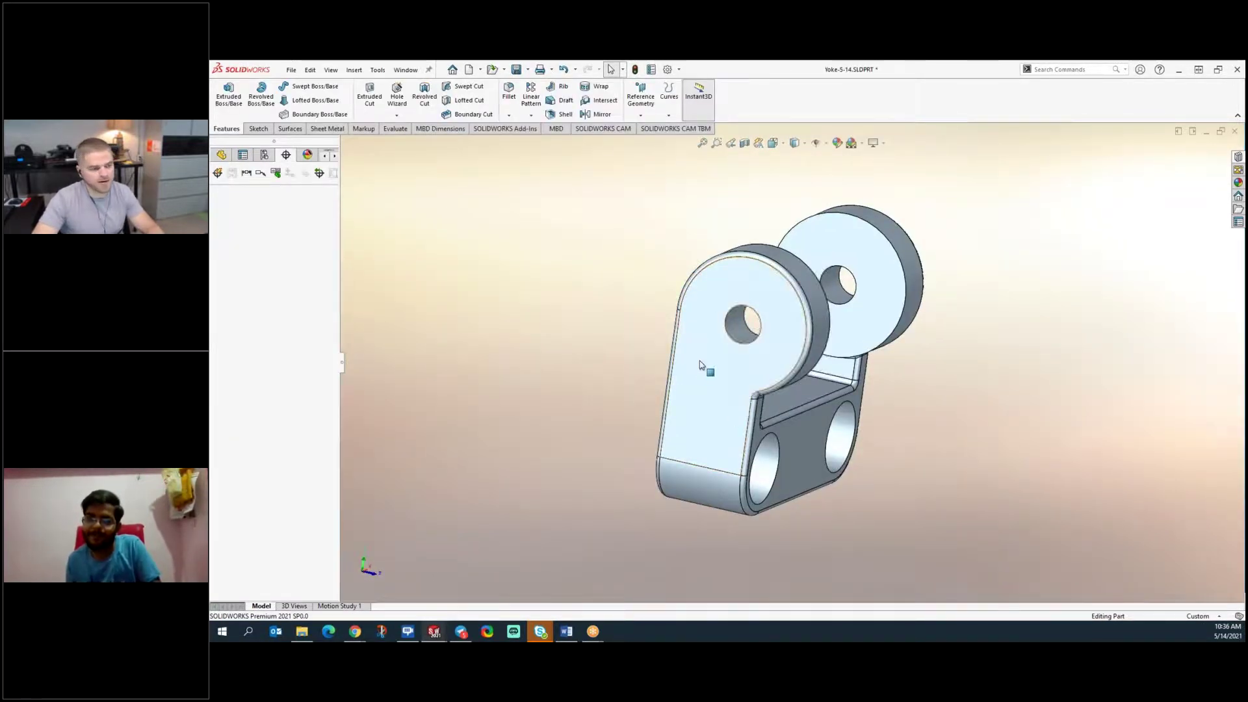
click(221, 154)
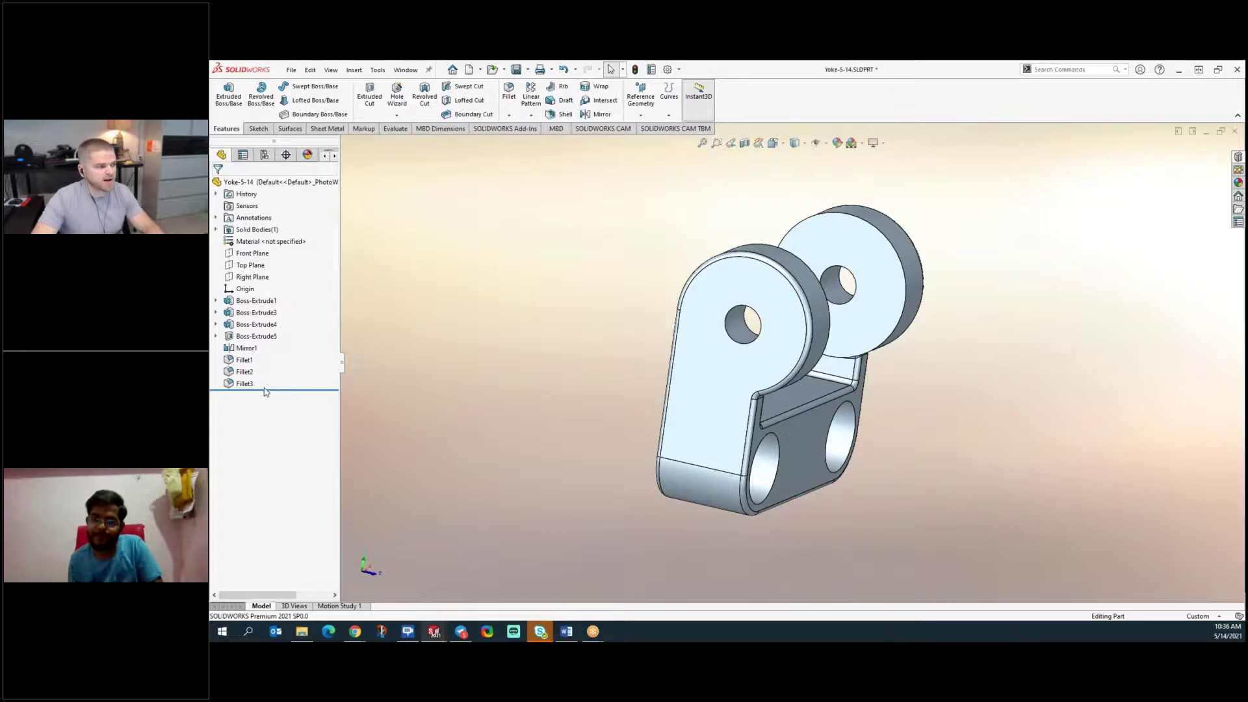
click(692, 391)
mouse_move(529, 347)
middle_down()
mouse_move(622, 305)
mouse_move(643, 341)
mouse_move(689, 351)
middle_up()
click(973, 327)
click(999, 310)
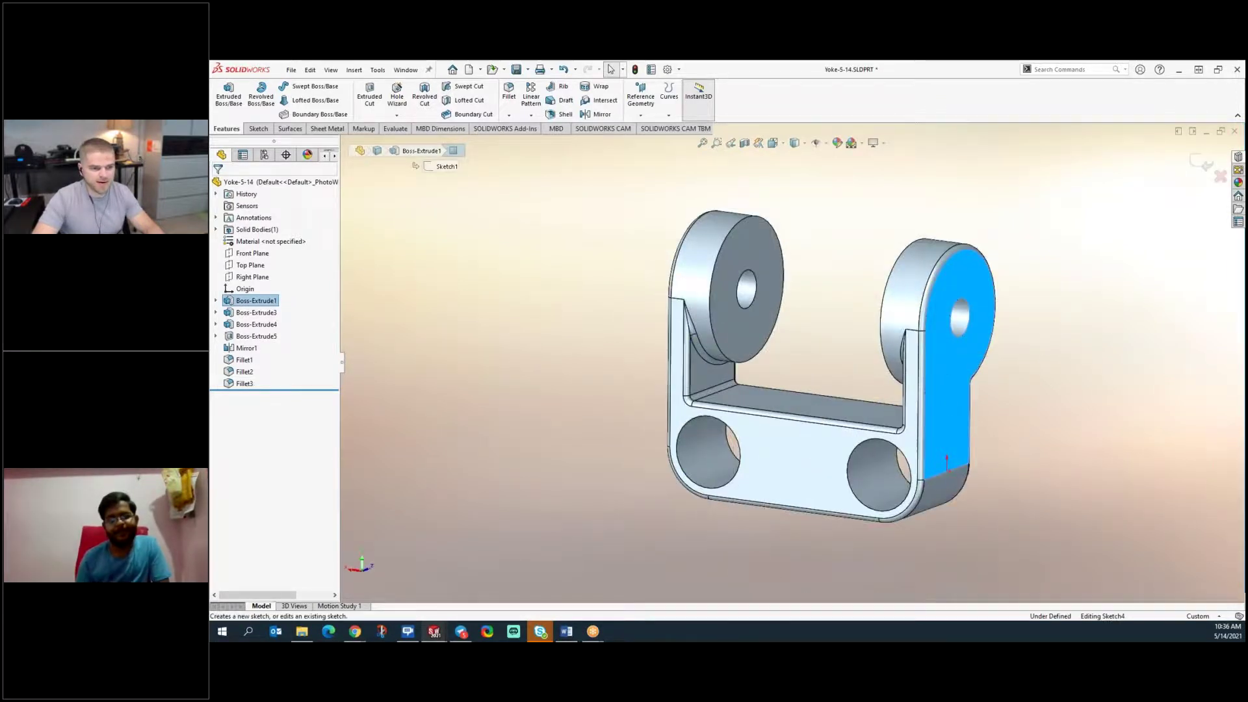
- Sketch two overlapping circles around and just below the arm's pivot hole and exit the sketch
click(301, 86)
click(960, 318)
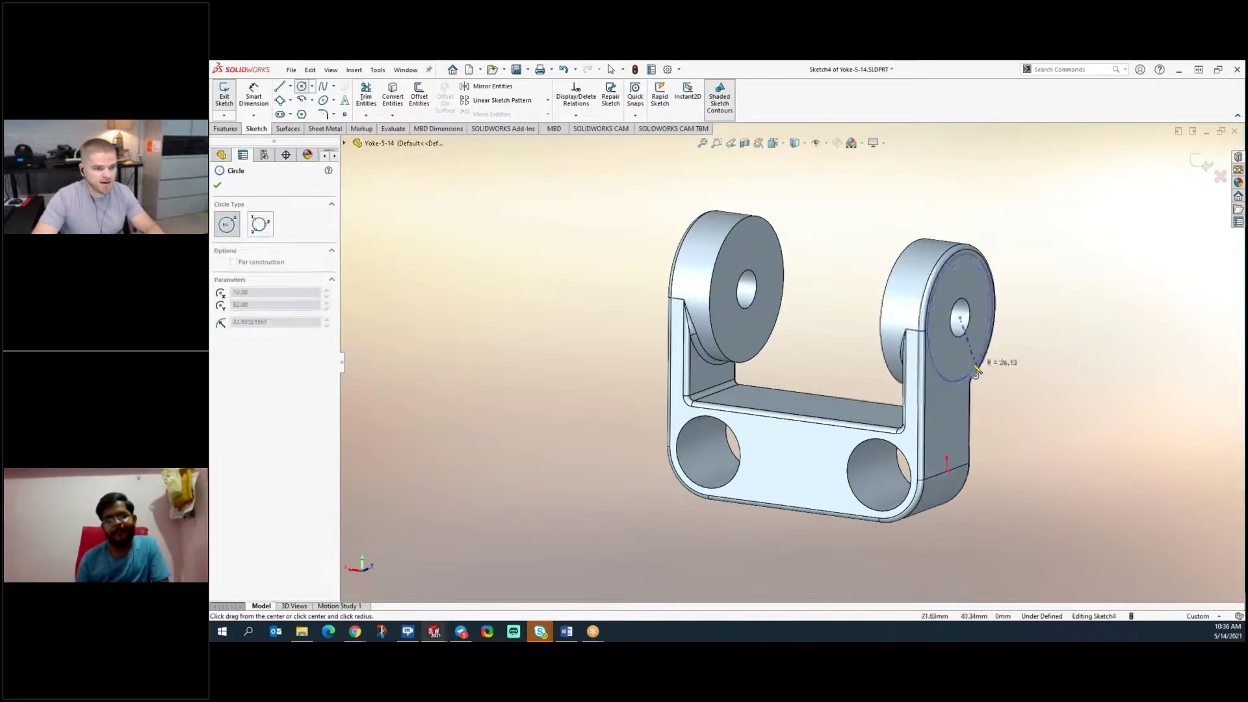
click(969, 382)
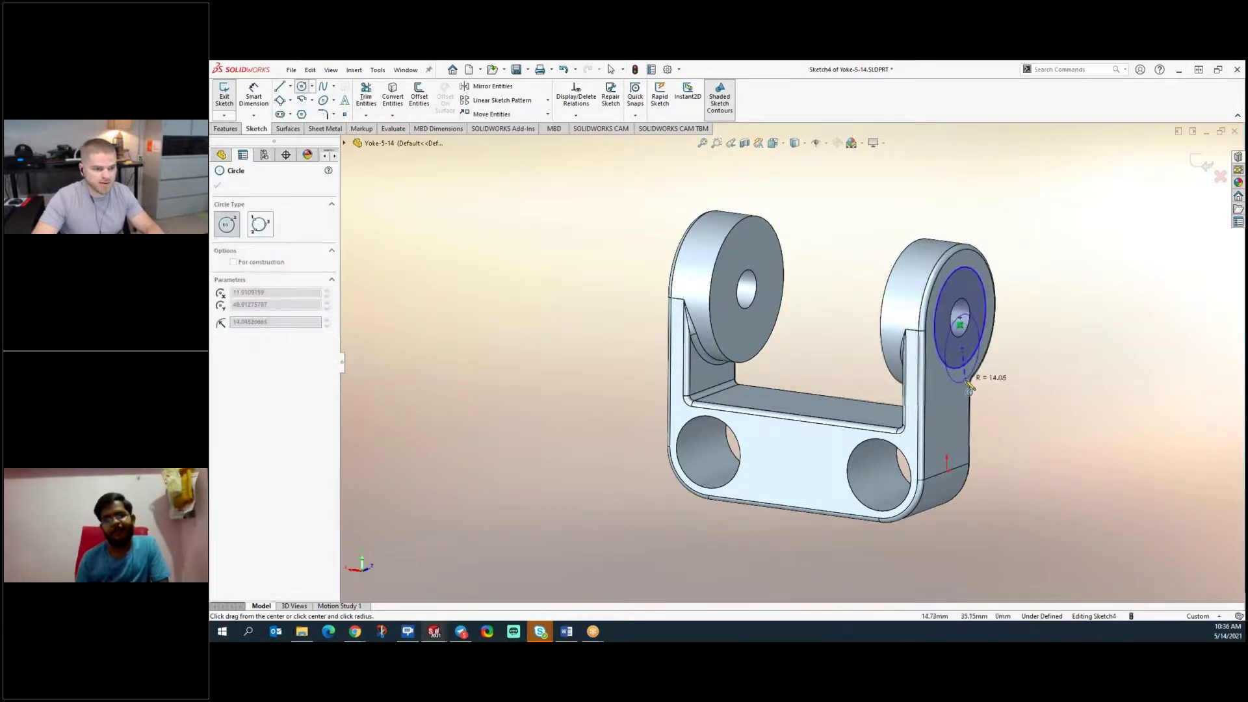
key(Escape)
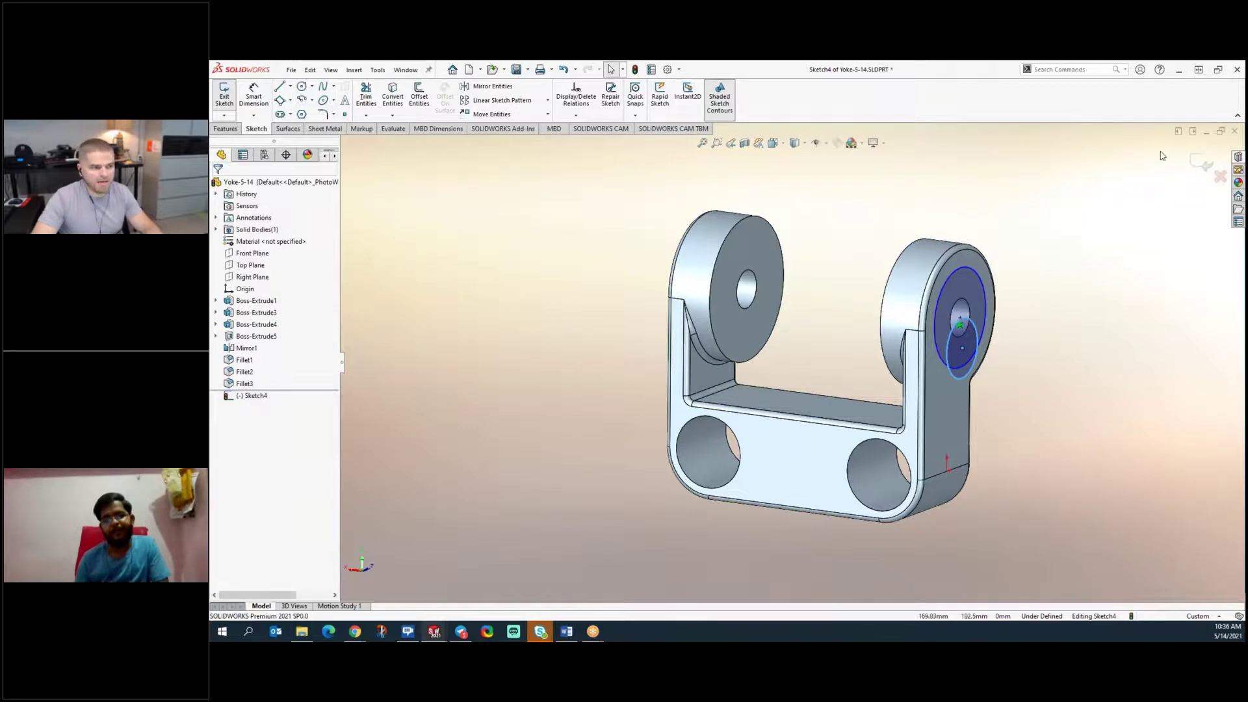
click(1201, 162)
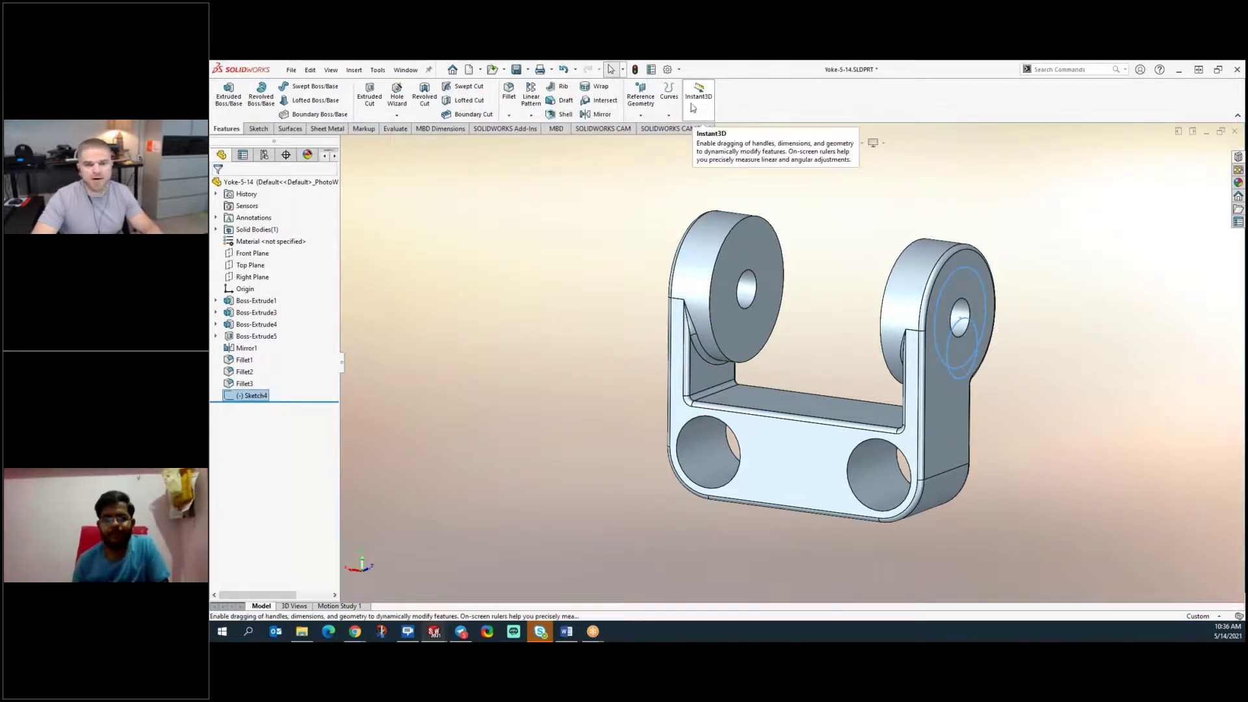
- Try extruding the lower crescent region between the circles outward with the Contour Select Tool and Instant3D, and undo the extrusion
right_click(1077, 245)
mouse_move(1134, 459)
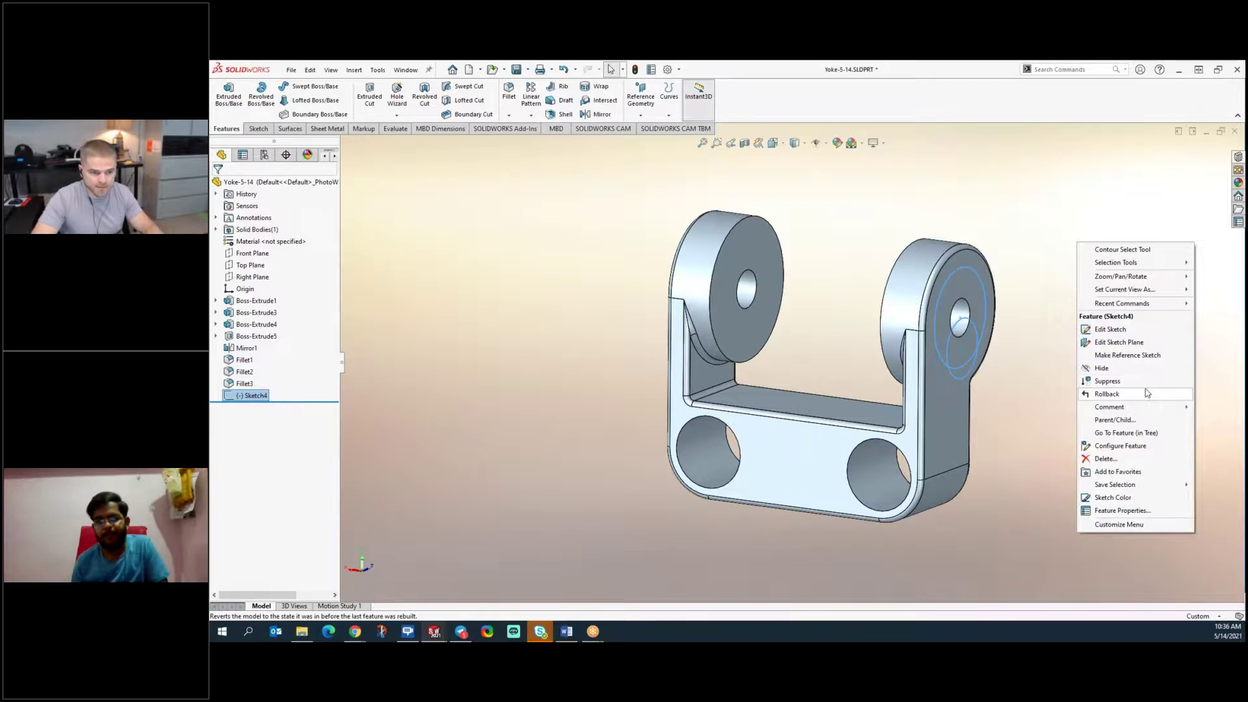
click(1142, 252)
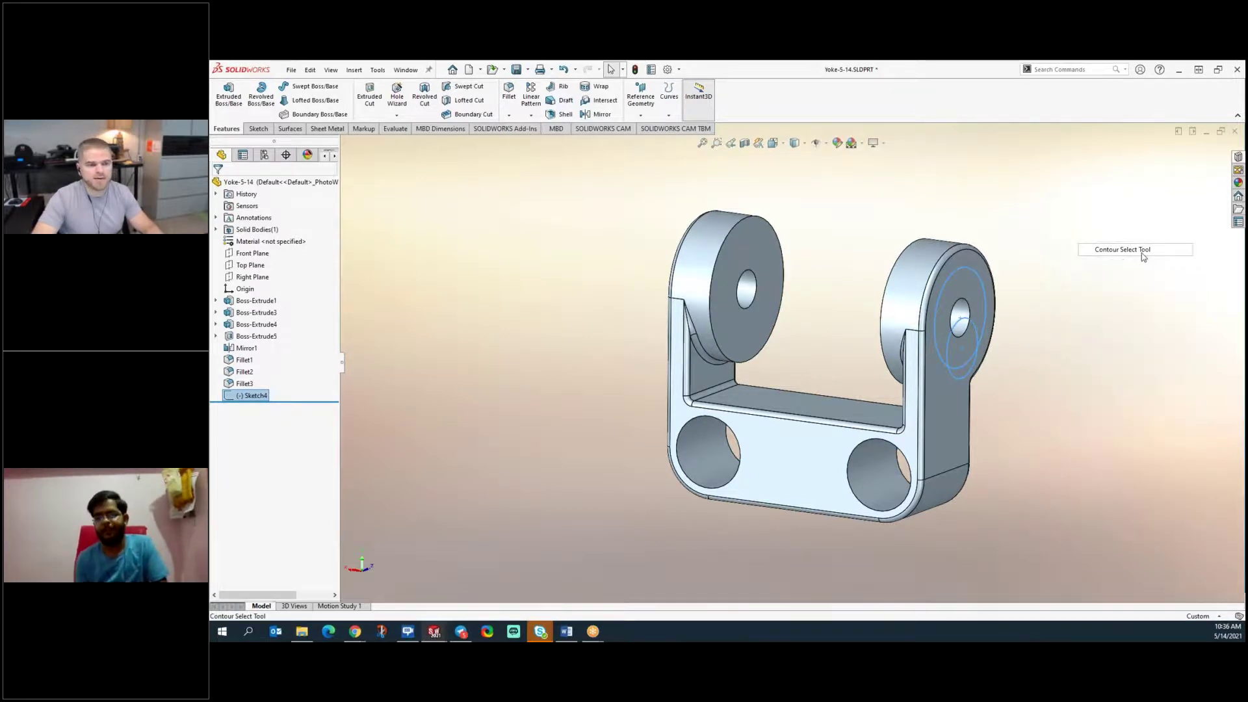
click(964, 372)
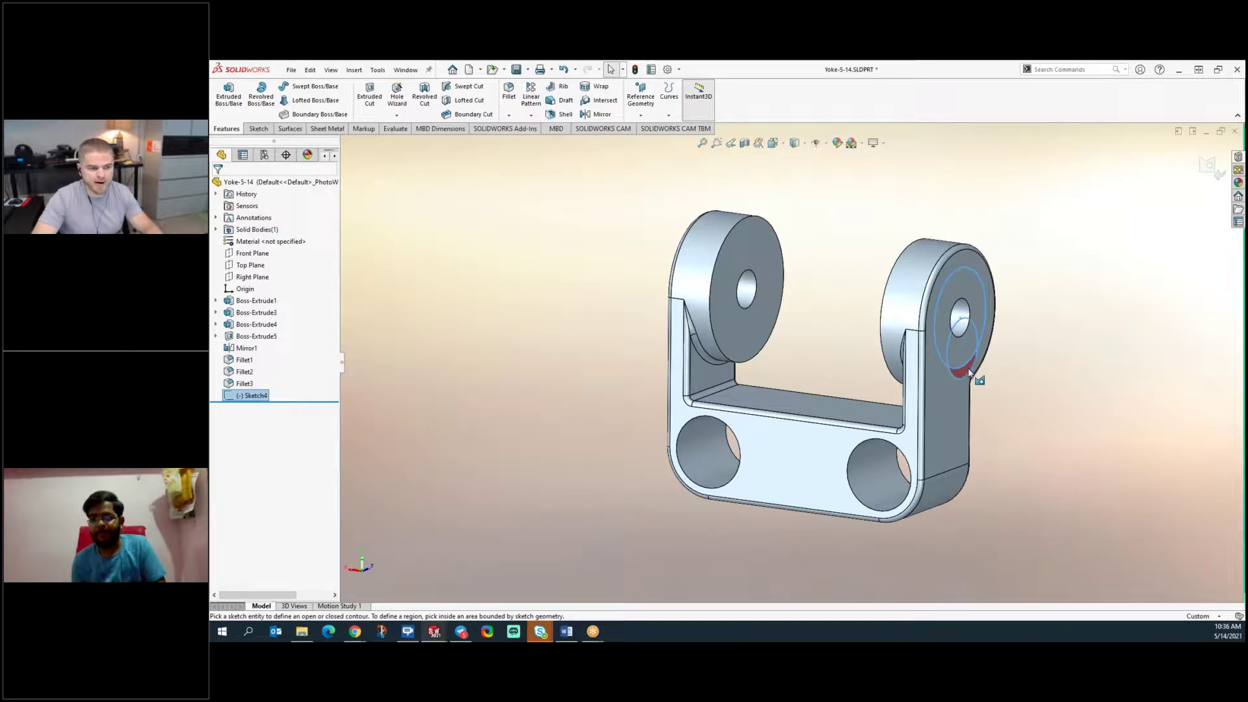
drag(989, 371, 1107, 386)
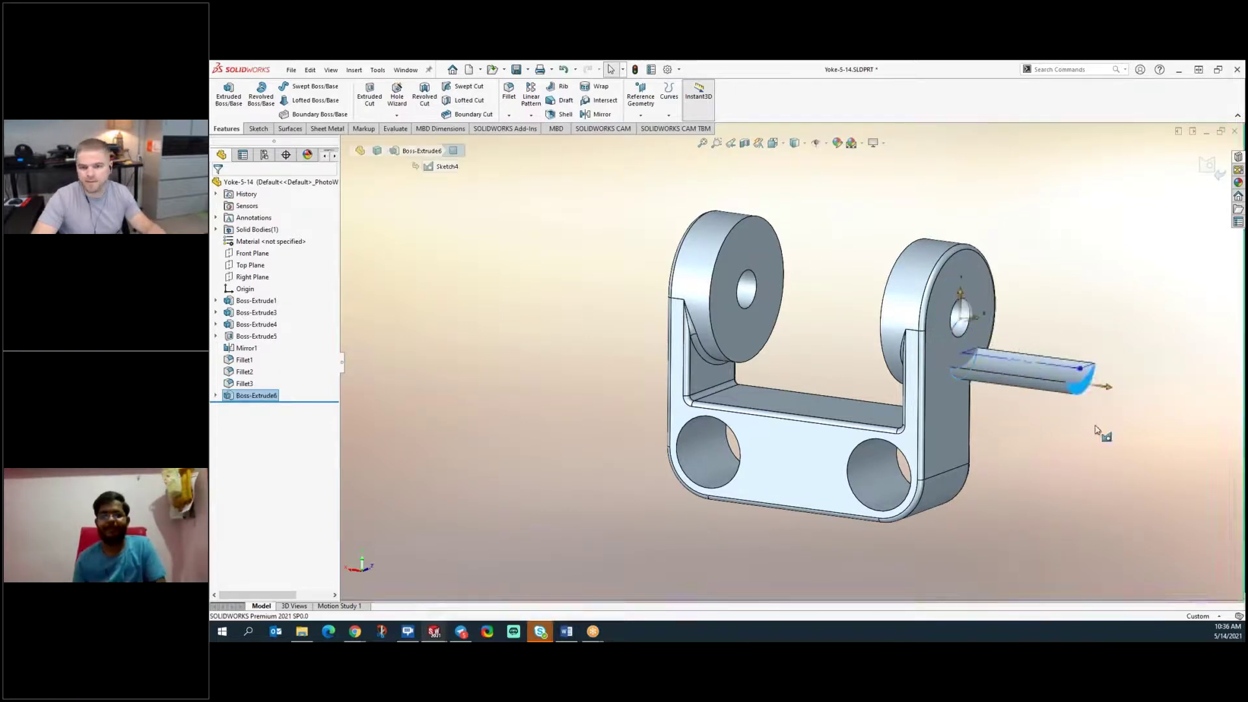
click(1086, 303)
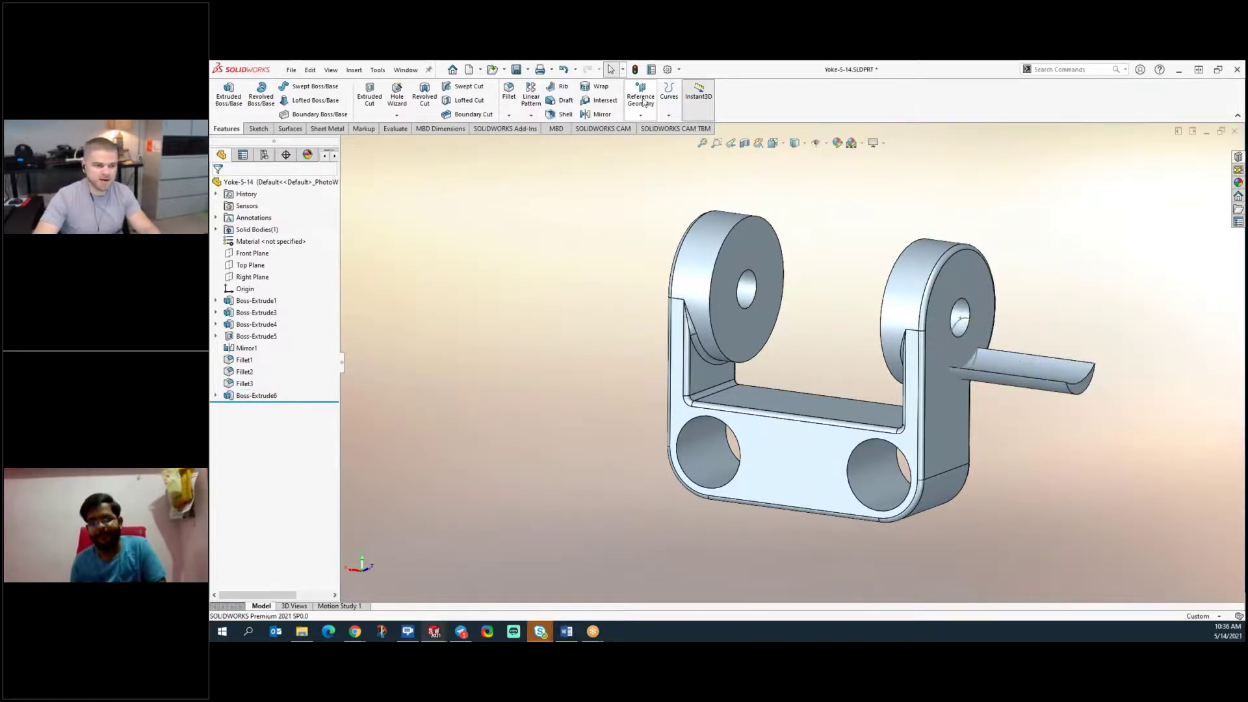
click(689, 101)
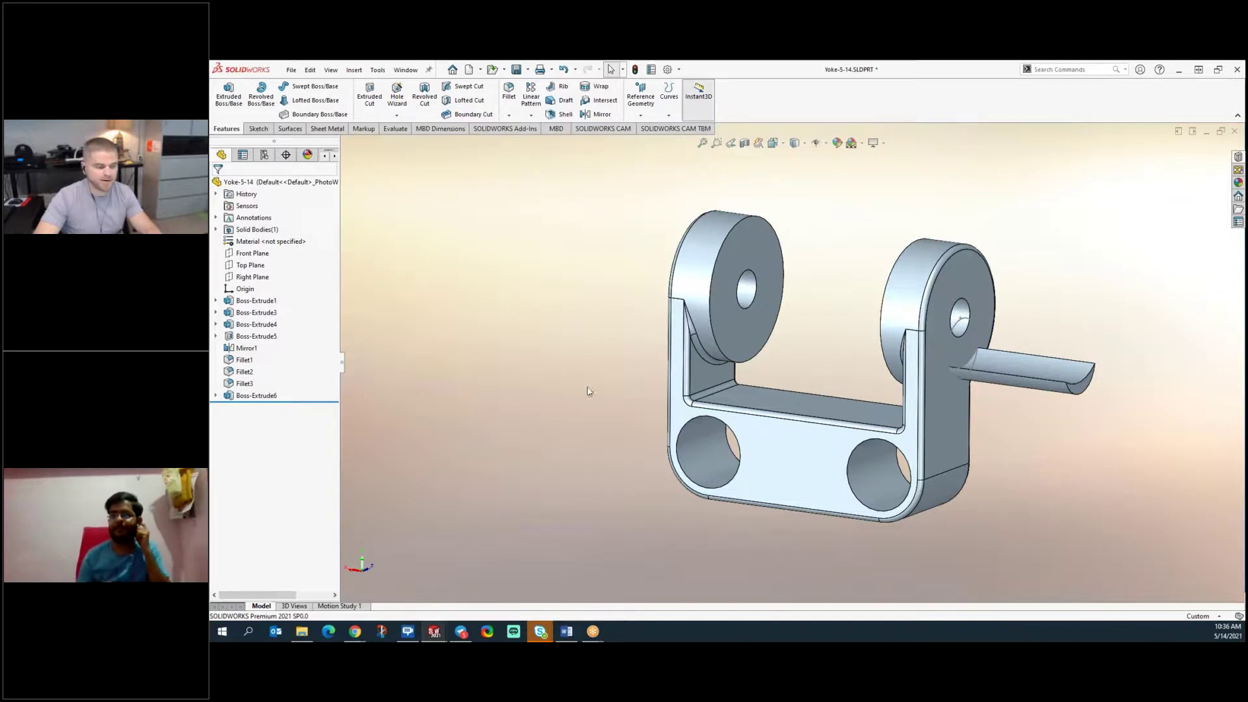
key(ctrl+z)
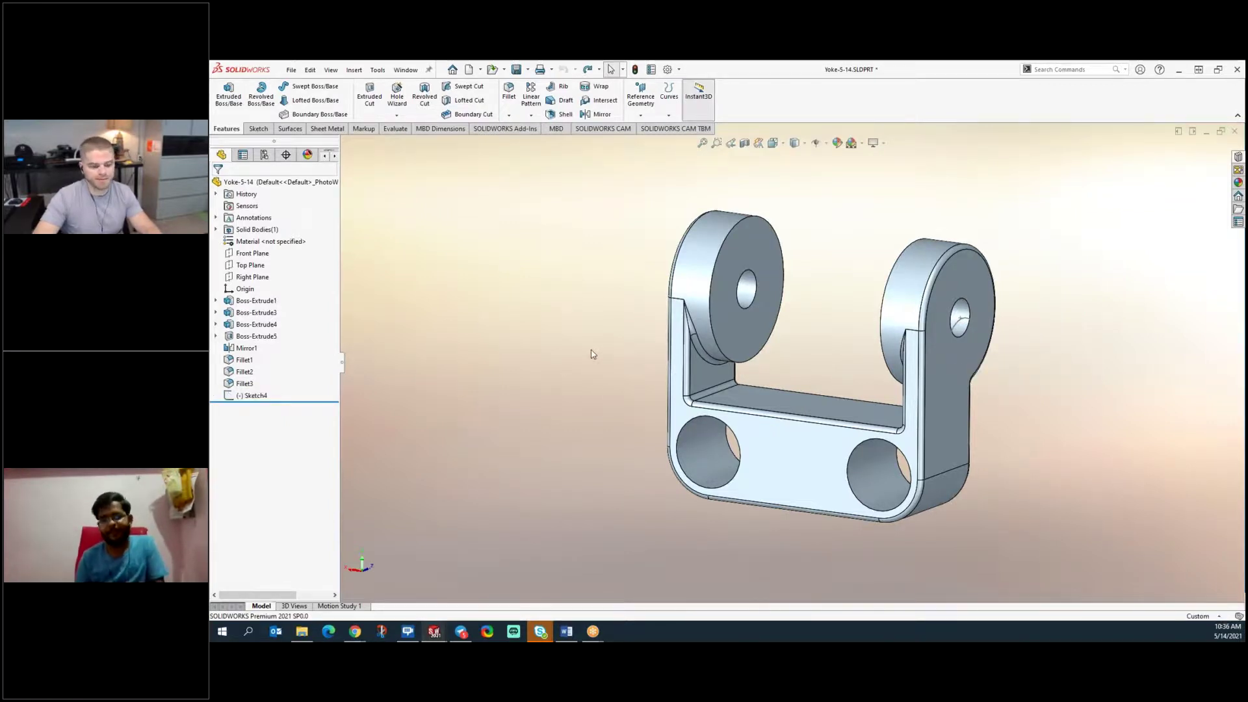
- Return to the miter saw assembly and minimize the SOLIDWORKS window
key(ctrl+7)
key(ctrl+Tab)
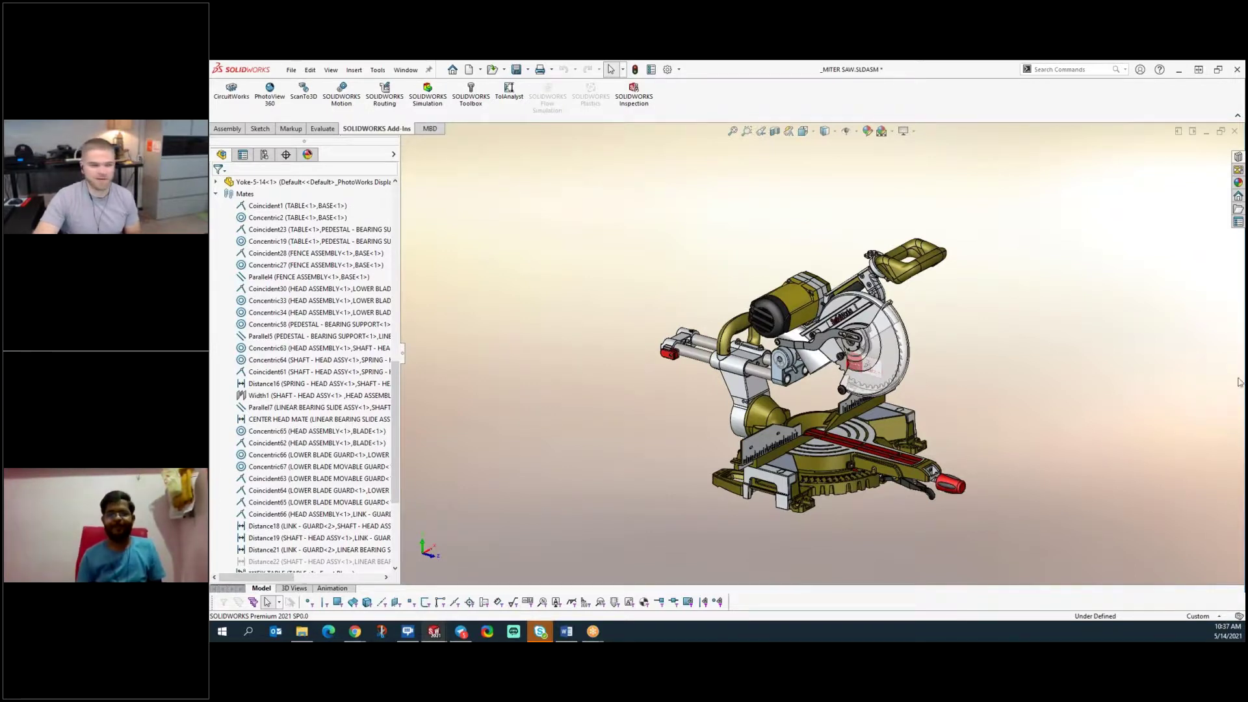
click(1178, 70)
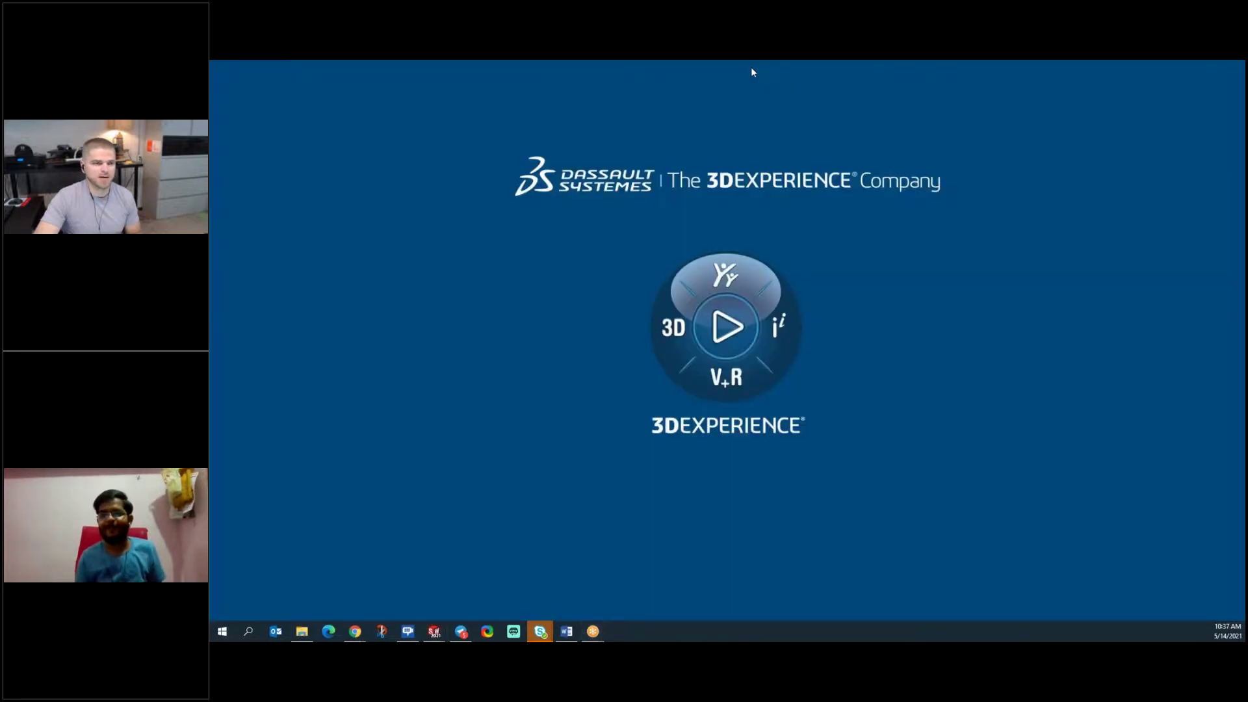